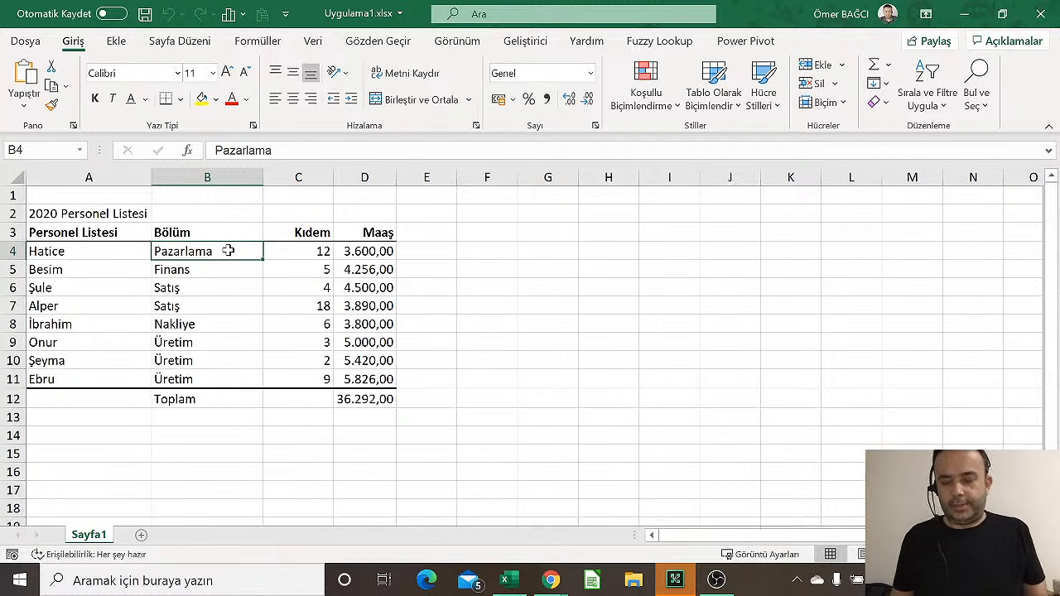
# Move around the salary table and select İbrahim's salary in D8
pyautogui.press('Up')
pyautogui.press('Up')
pyautogui.press('Up')
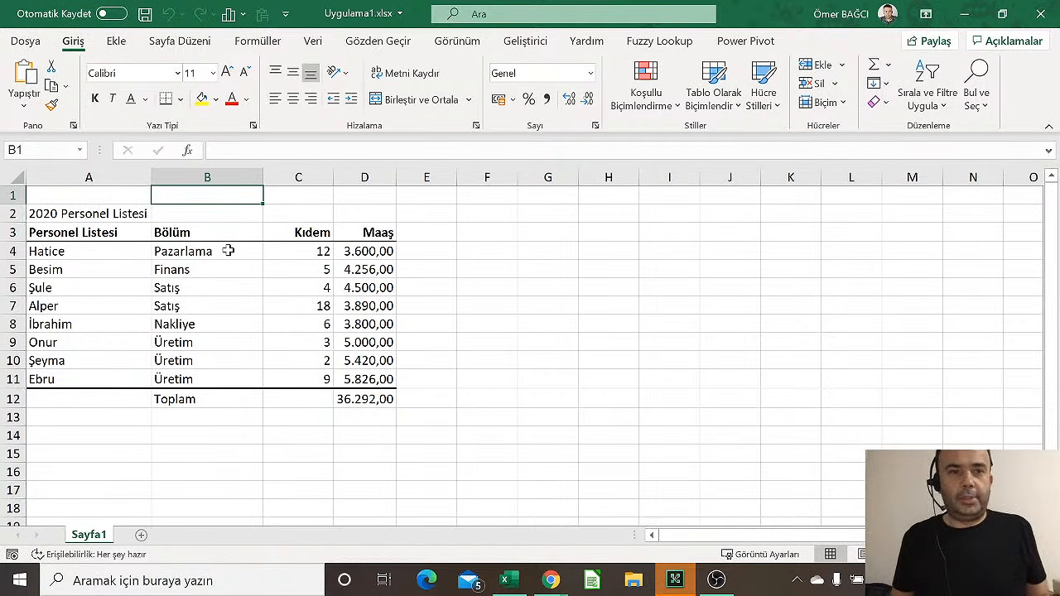
pyautogui.press('Down')
pyautogui.press('Left')
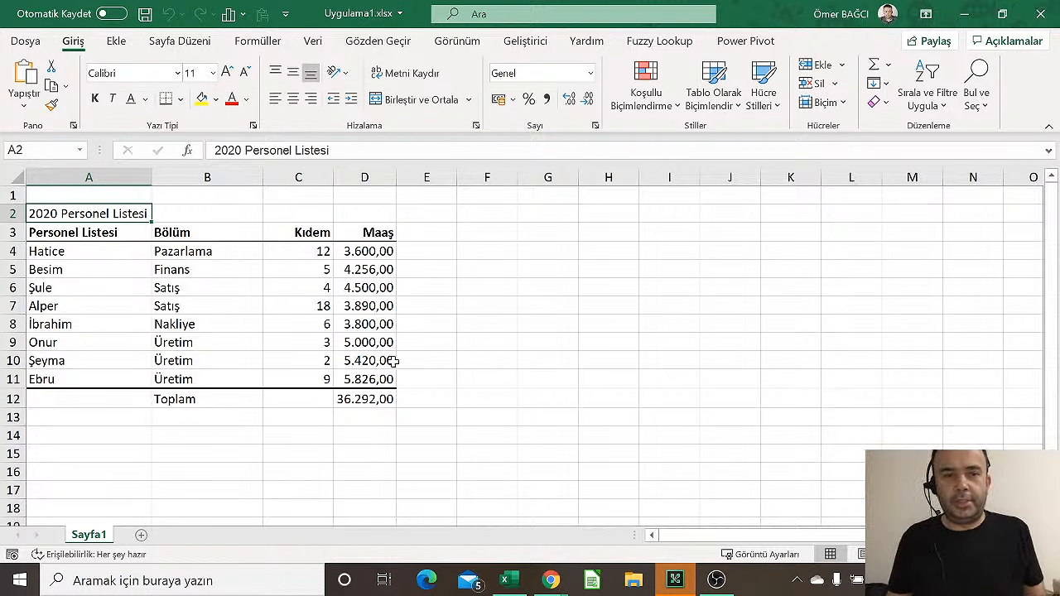
pyautogui.click(344, 322)
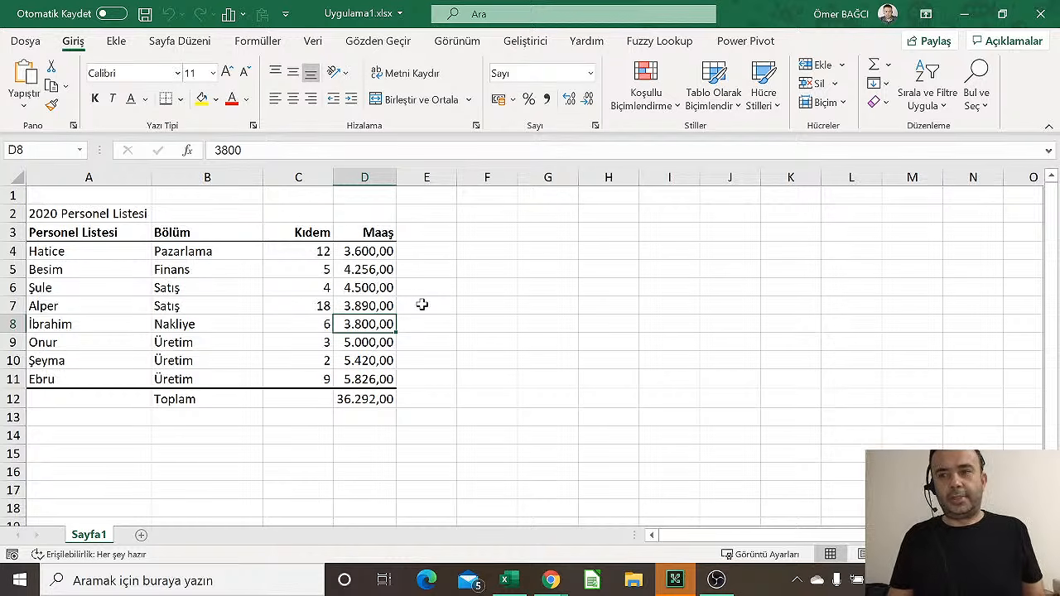
# Zoom the sheet in and out repeatedly to inspect the salary table
pyautogui.scroll(-1, 421, 304)
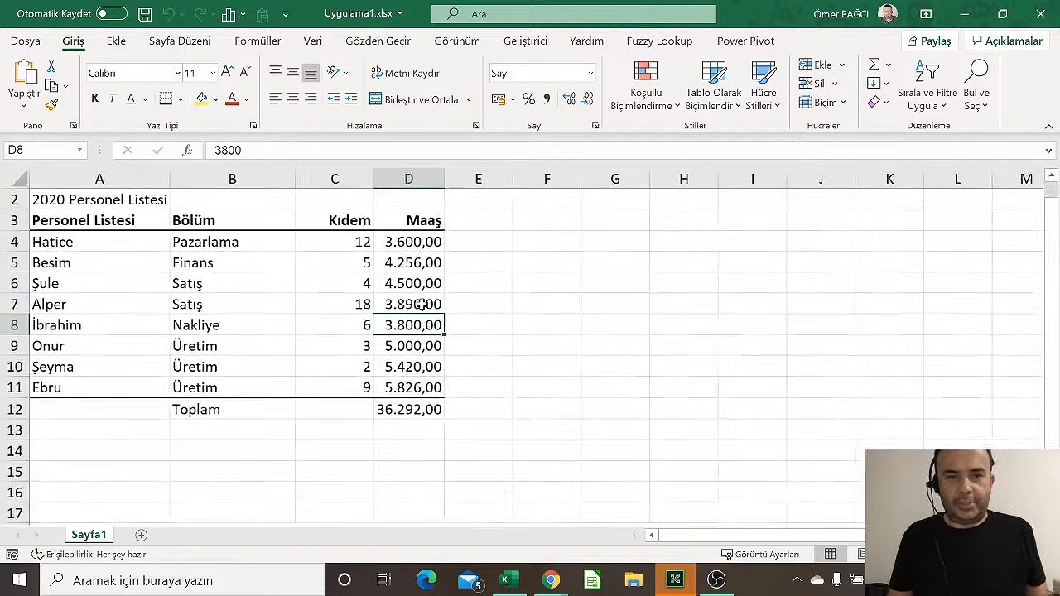
pyautogui.scroll(1, 421, 305)
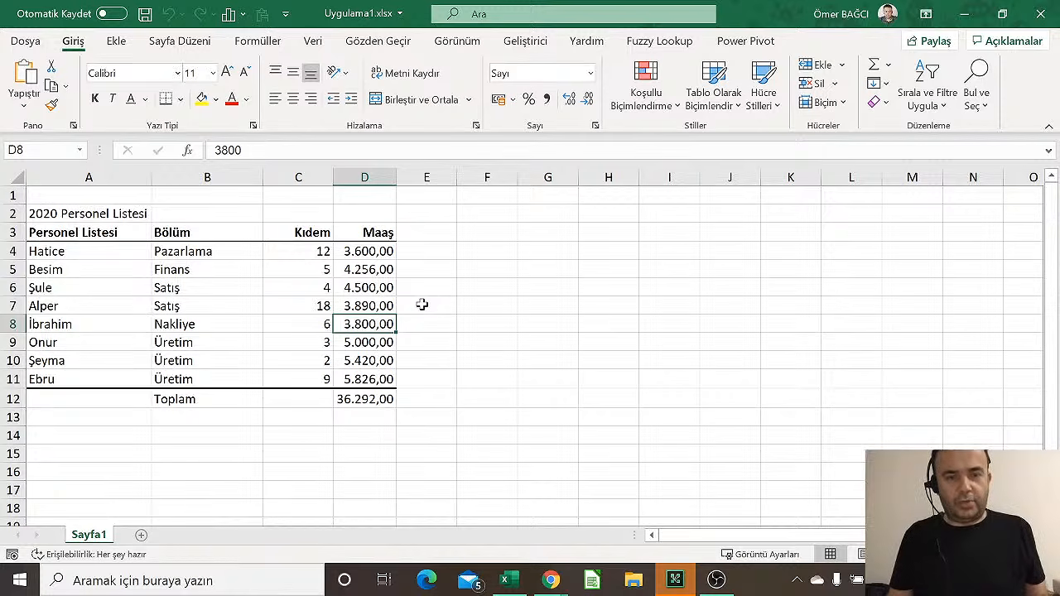
pyautogui.keyDown('ctrl'); pyautogui.scroll(-2, 422, 305); pyautogui.keyUp('ctrl')
pyautogui.keyDown('ctrl'); pyautogui.scroll(5, 422, 305); pyautogui.keyUp('ctrl')
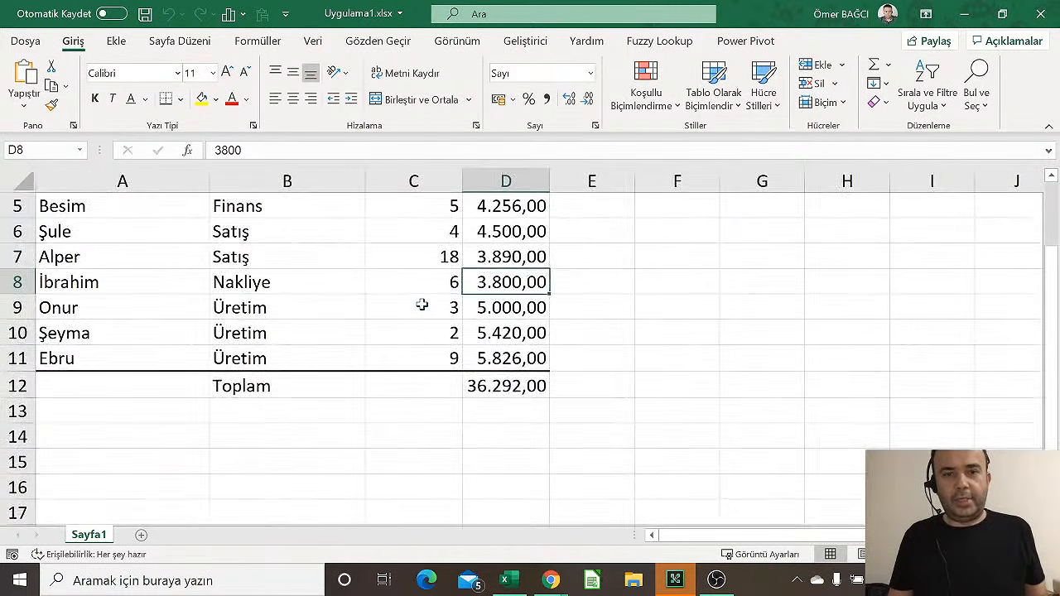
pyautogui.keyDown('ctrl'); pyautogui.scroll(2, 421, 304); pyautogui.keyUp('ctrl')
pyautogui.keyDown('ctrl'); pyautogui.scroll(-4, 421, 305); pyautogui.keyUp('ctrl')
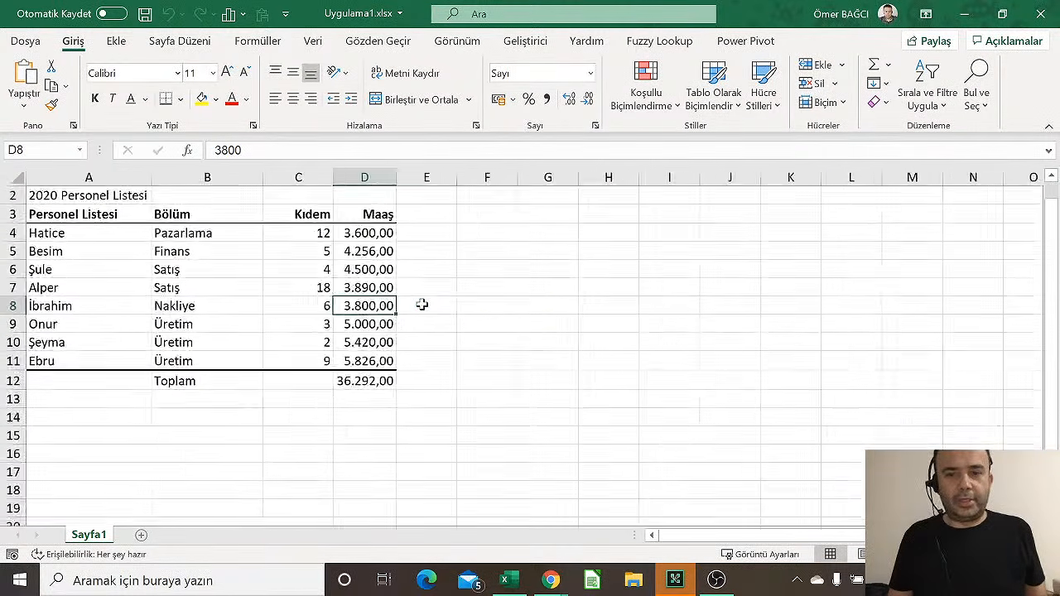
pyautogui.keyDown('ctrl'); pyautogui.scroll(-2, 422, 304); pyautogui.keyUp('ctrl')
pyautogui.keyDown('ctrl'); pyautogui.scroll(1, 422, 305); pyautogui.keyUp('ctrl')
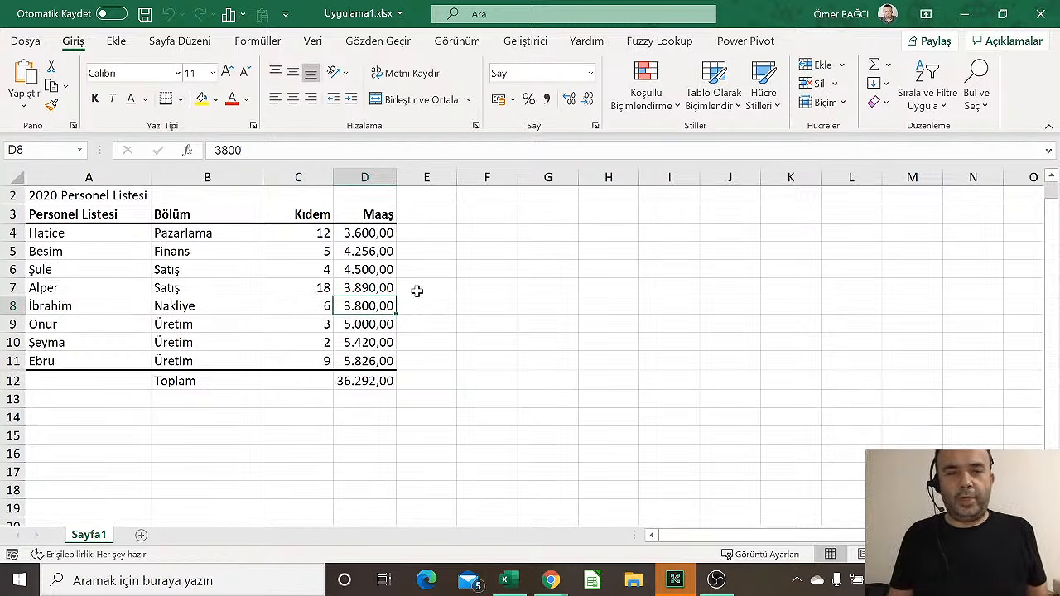
pyautogui.keyDown('ctrl'); pyautogui.scroll(2, 417, 293); pyautogui.keyUp('ctrl')
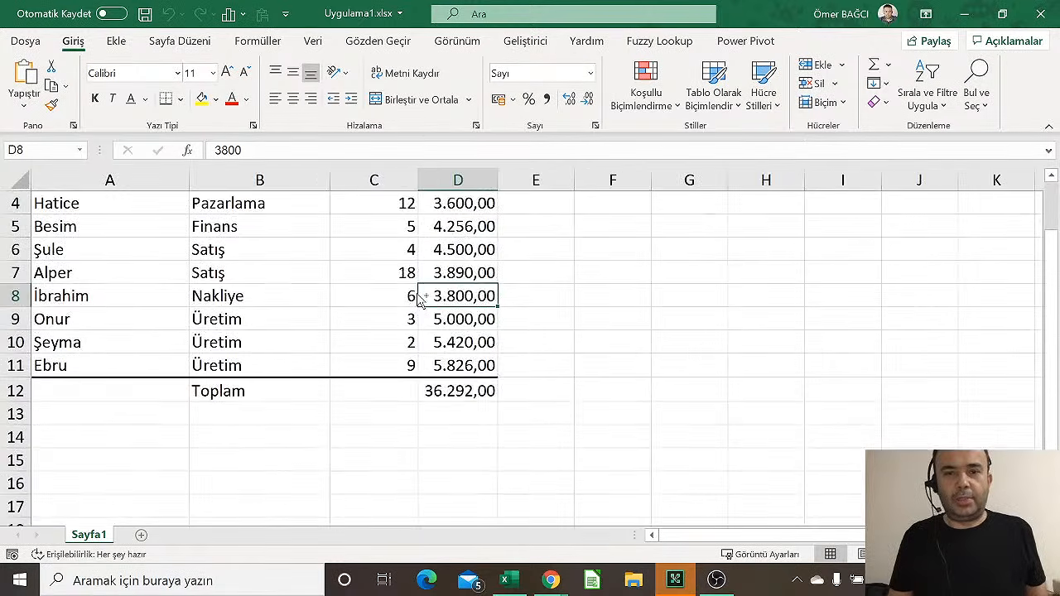
pyautogui.keyDown('ctrl'); pyautogui.scroll(-2, 416, 293); pyautogui.keyUp('ctrl')
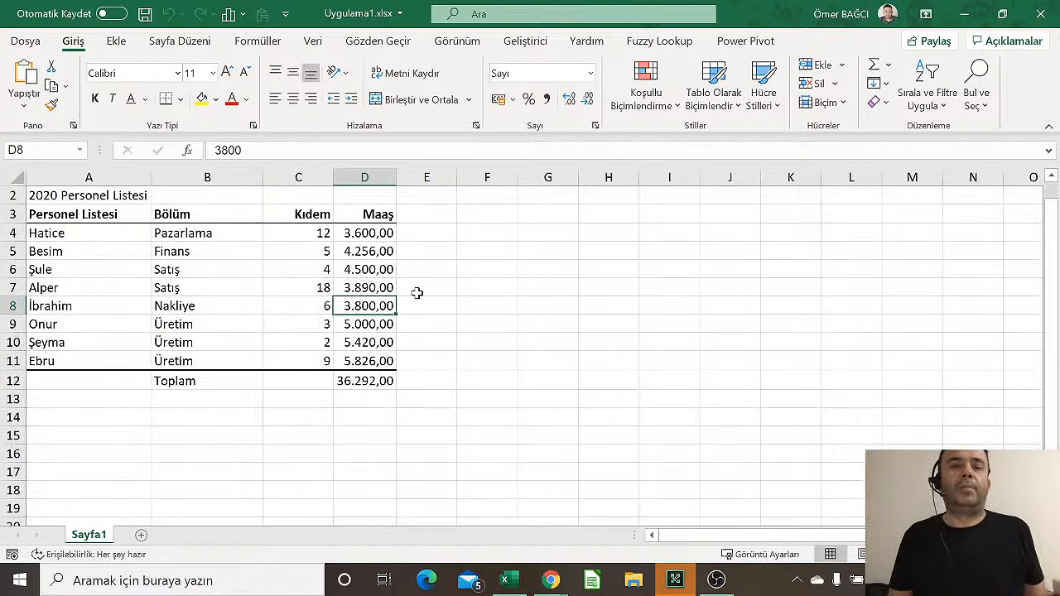
pyautogui.keyDown('ctrl'); pyautogui.scroll(-3, 505, 282); pyautogui.keyUp('ctrl')
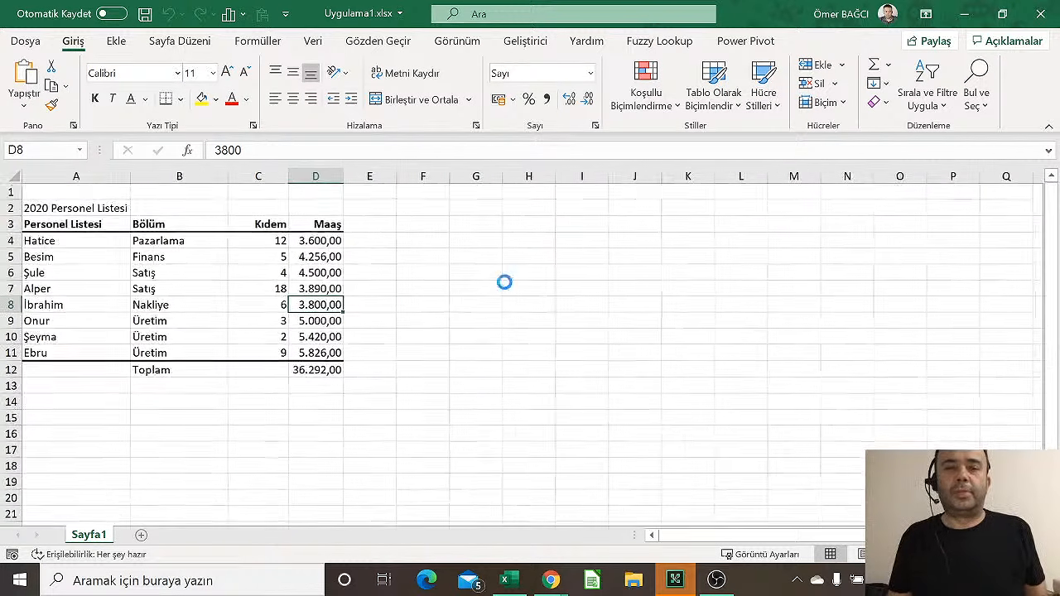
pyautogui.keyDown('ctrl'); pyautogui.scroll(3, 505, 282); pyautogui.keyUp('ctrl')
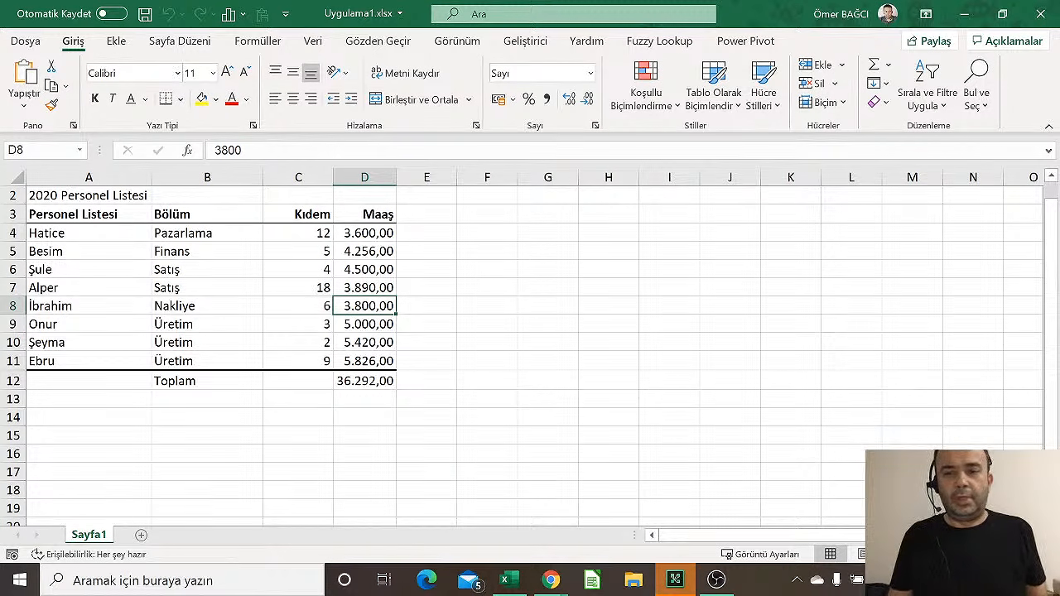
pyautogui.keyDown('ctrl'); pyautogui.scroll(-1, 522, 348); pyautogui.keyUp('ctrl')
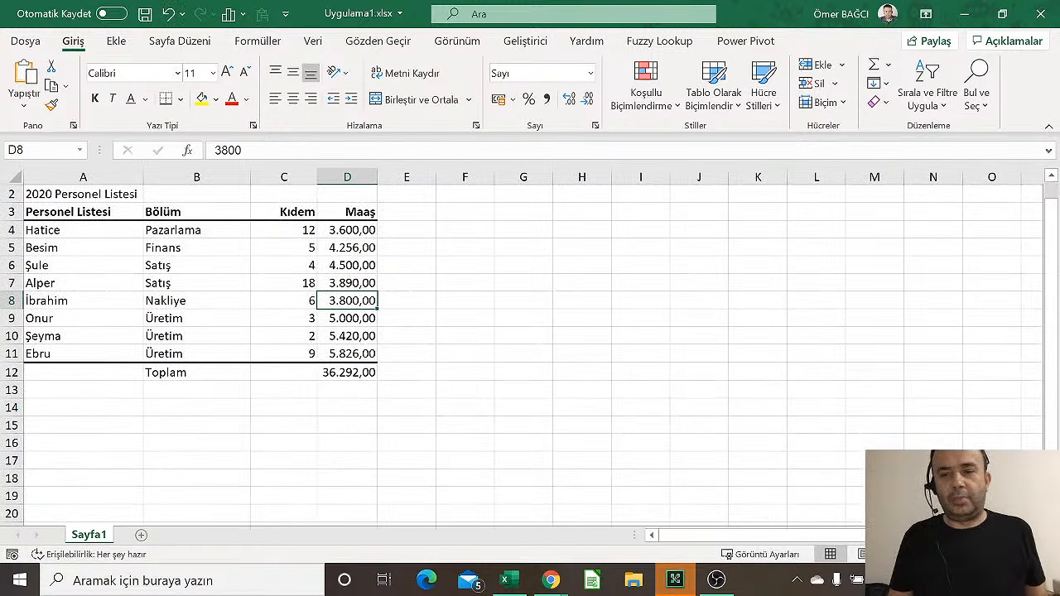
pyautogui.keyDown('ctrl'); pyautogui.scroll(4, 530, 348); pyautogui.keyUp('ctrl')
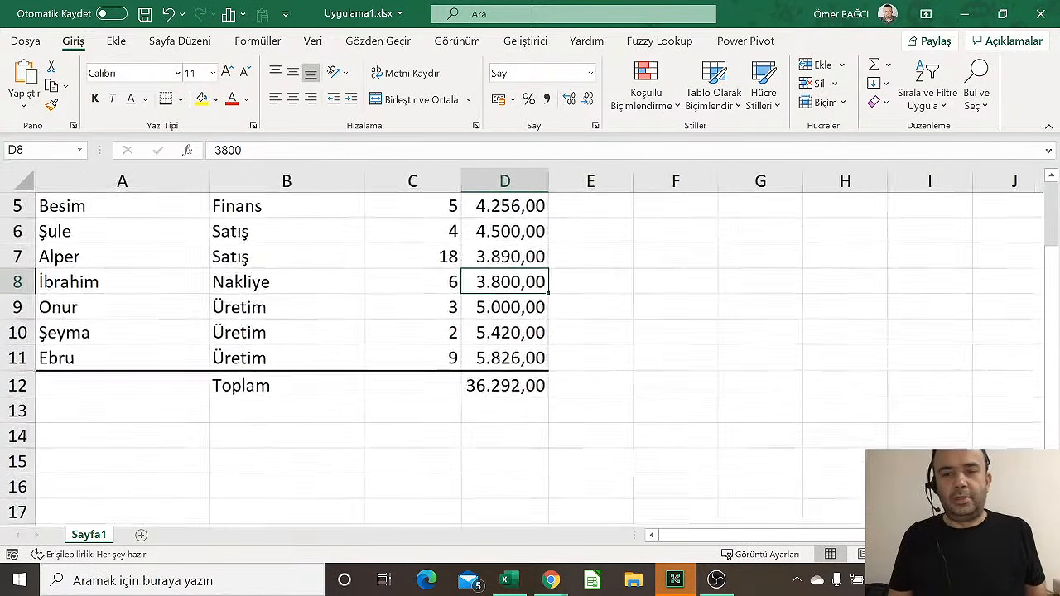
pyautogui.keyDown('ctrl'); pyautogui.scroll(-2, 530, 348); pyautogui.keyUp('ctrl')
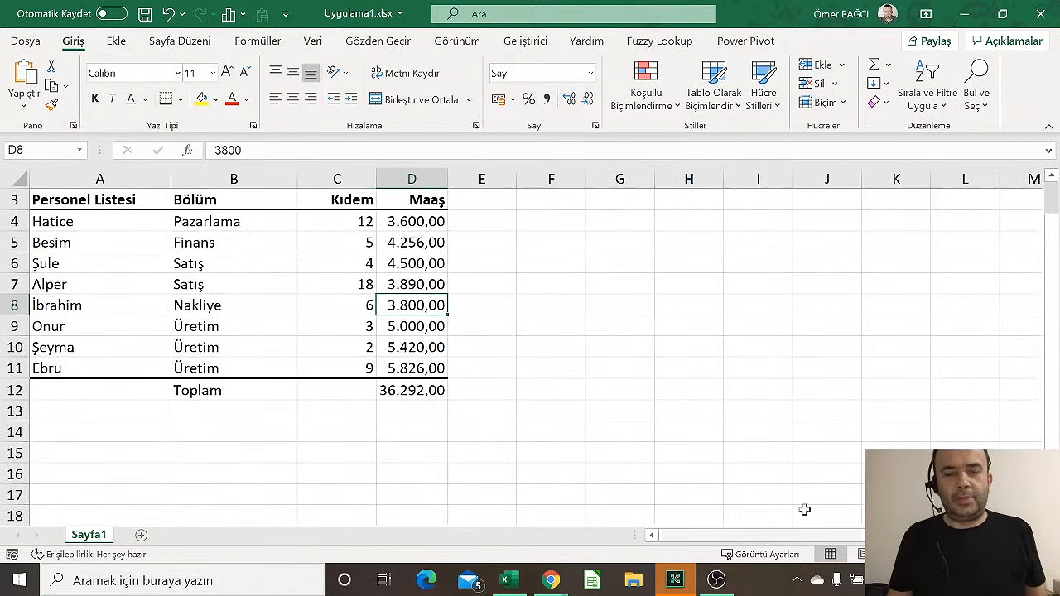
# Show the Görünüm (View) options and select Şule's salary in D6
pyautogui.click(476, 42)
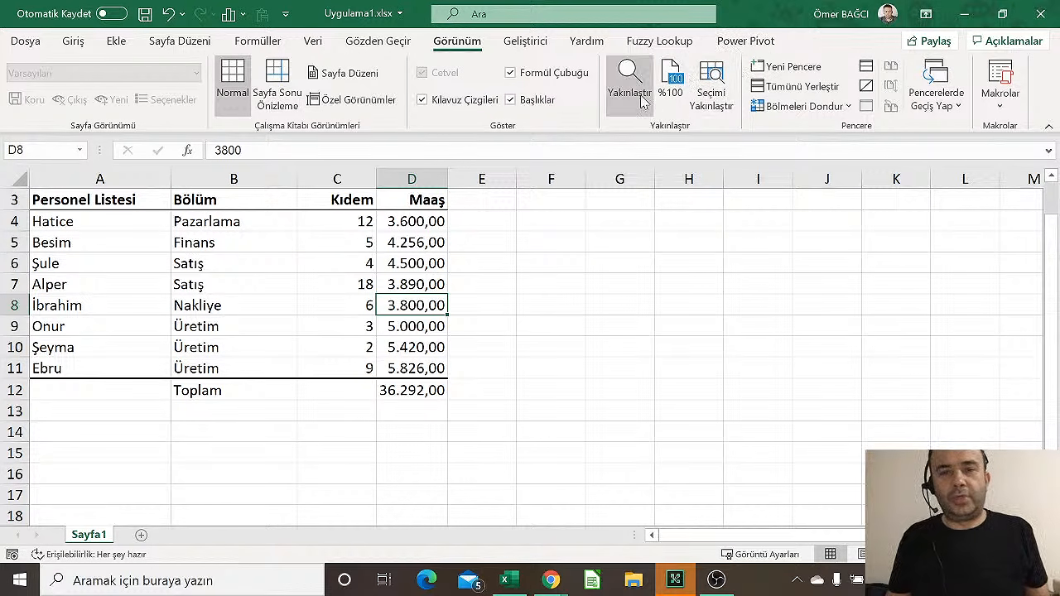
pyautogui.click(430, 270)
pyautogui.scroll(1, 431, 275)
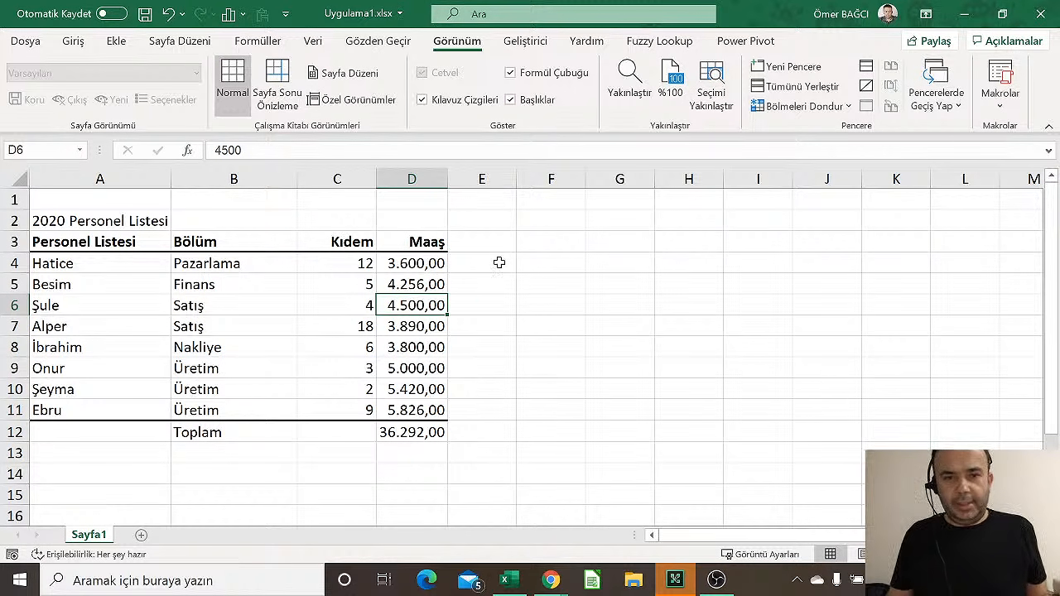
pyautogui.keyDown('ctrl'); pyautogui.scroll(1, 500, 263); pyautogui.keyUp('ctrl')
# Type the heading 'Maaşın %10' in E3 and widen column E to fit it
pyautogui.click(538, 229)
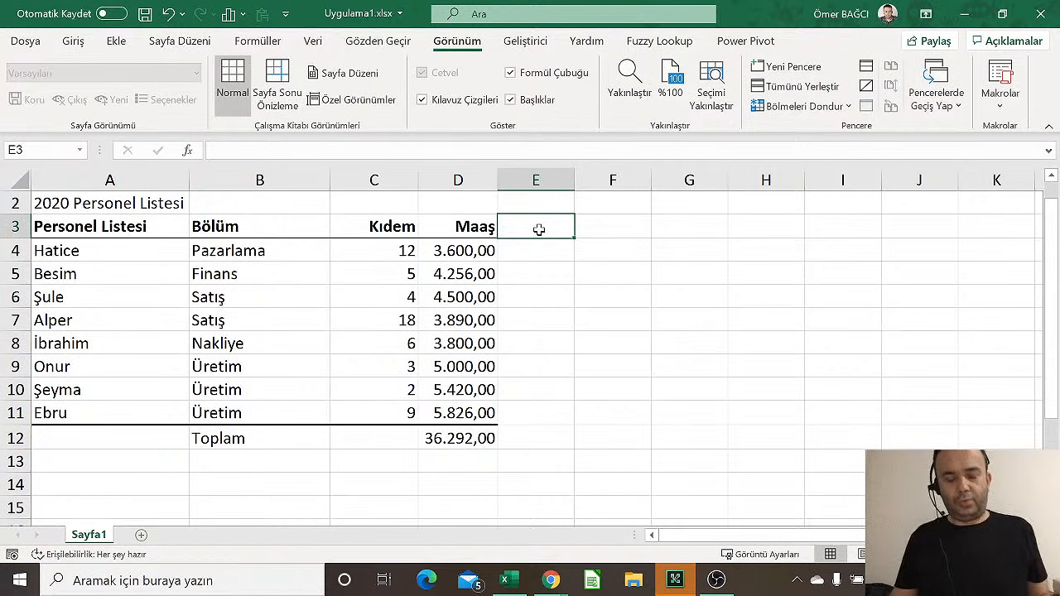
pyautogui.write('Maa')
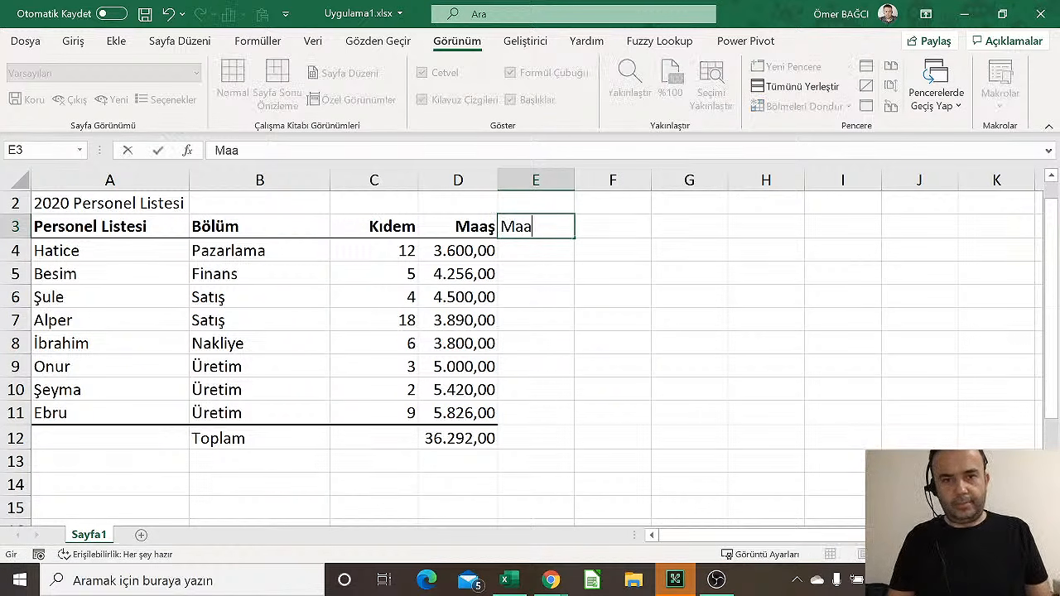
pyautogui.press('BackSpace')
pyautogui.press('BackSpace')
pyautogui.press('BackSpace')
pyautogui.write('%')
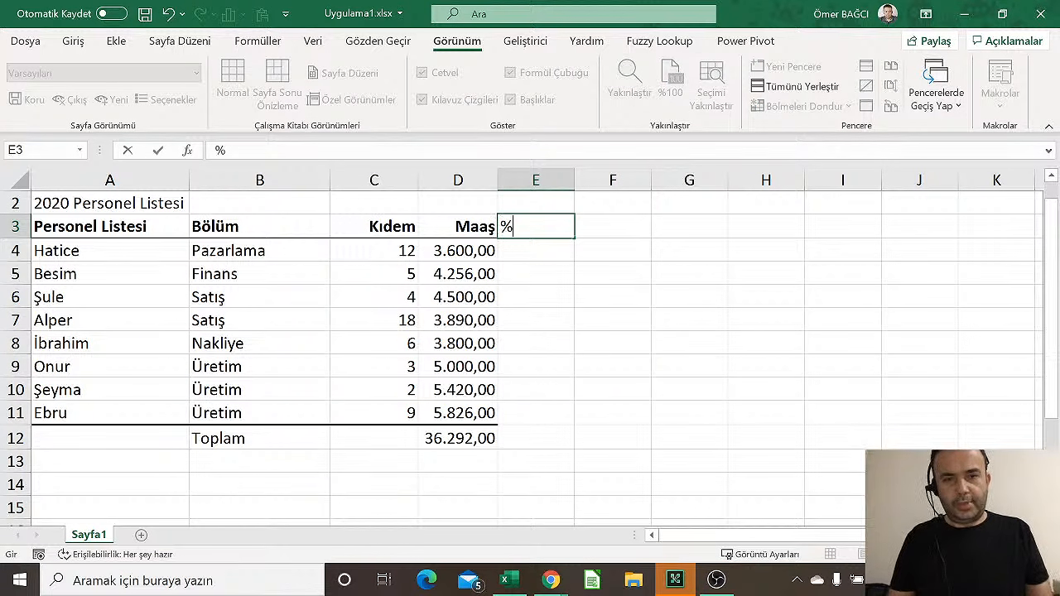
pyautogui.write('10')
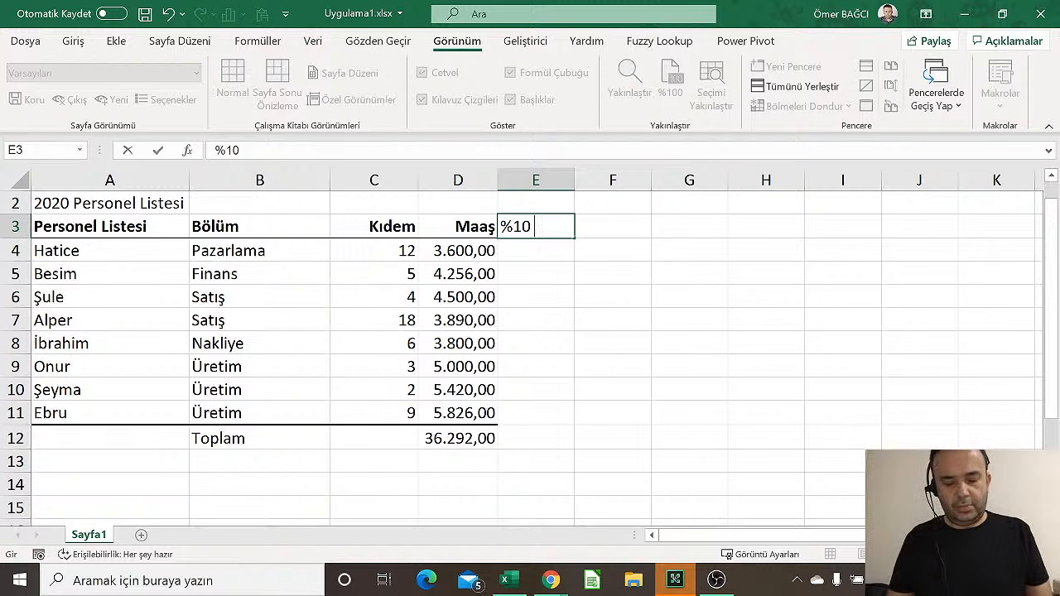
pyautogui.press('BackSpace')
pyautogui.press('BackSpace')
pyautogui.press('BackSpace')
pyautogui.press('BackSpace')
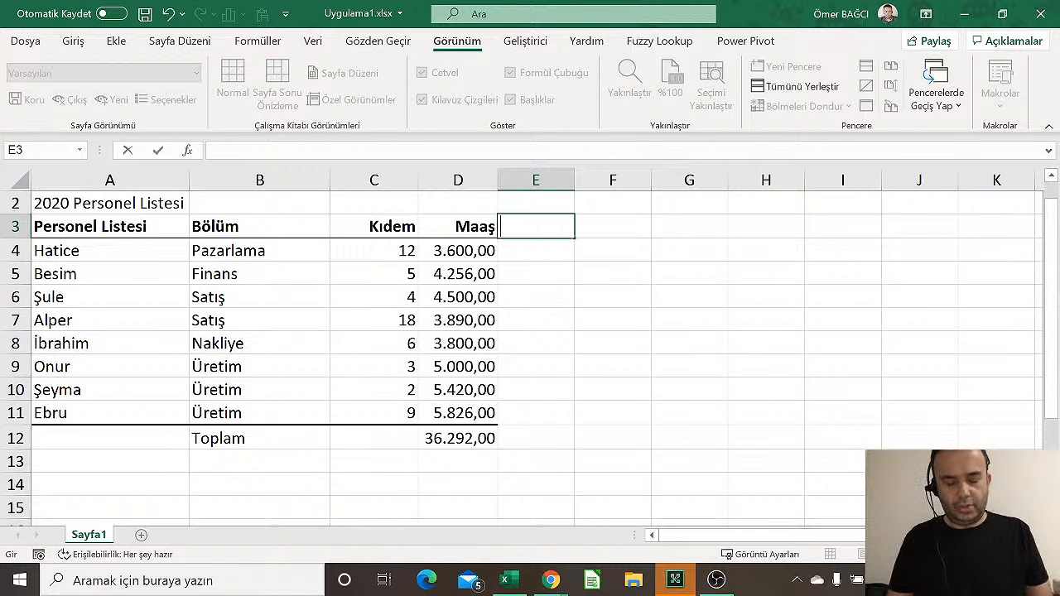
pyautogui.write('Maaşa')
pyautogui.press('BackSpace')
pyautogui.write('ı')
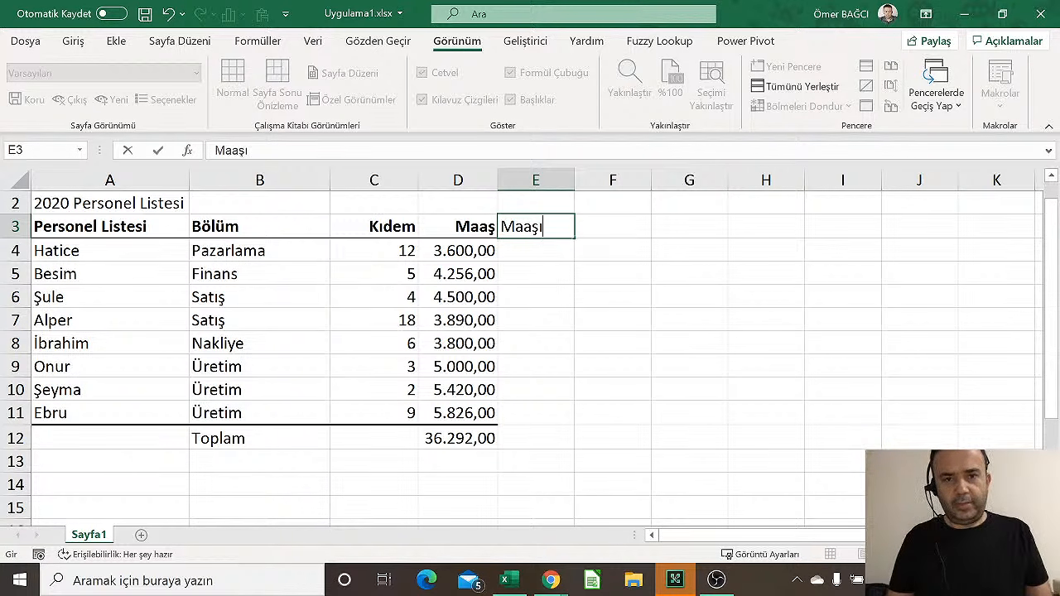
pyautogui.write('n %10')
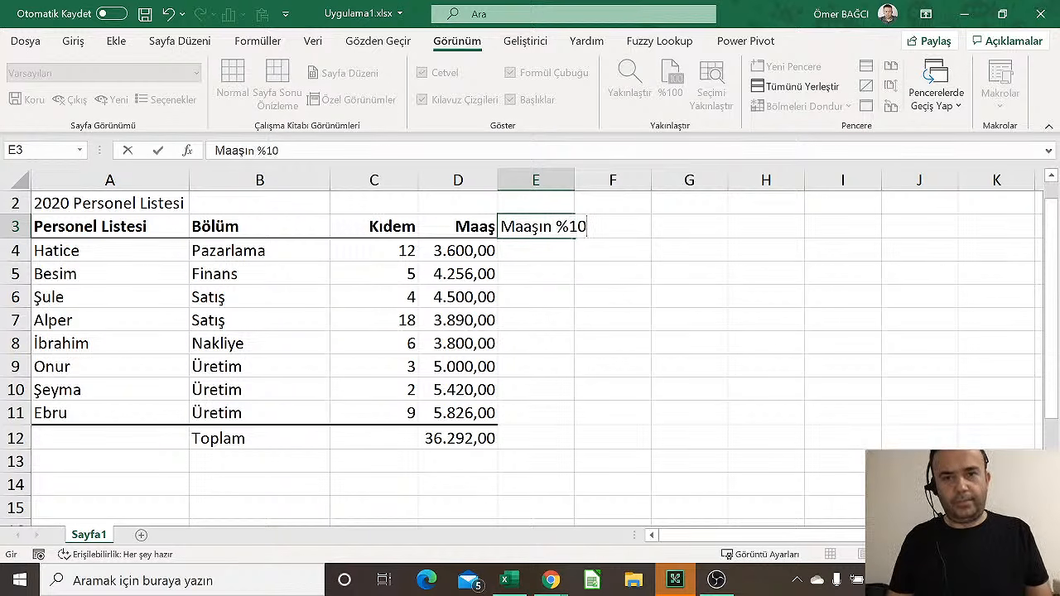
pyautogui.press('Return')
pyautogui.moveTo(579, 180); pyautogui.dragTo(595, 184)
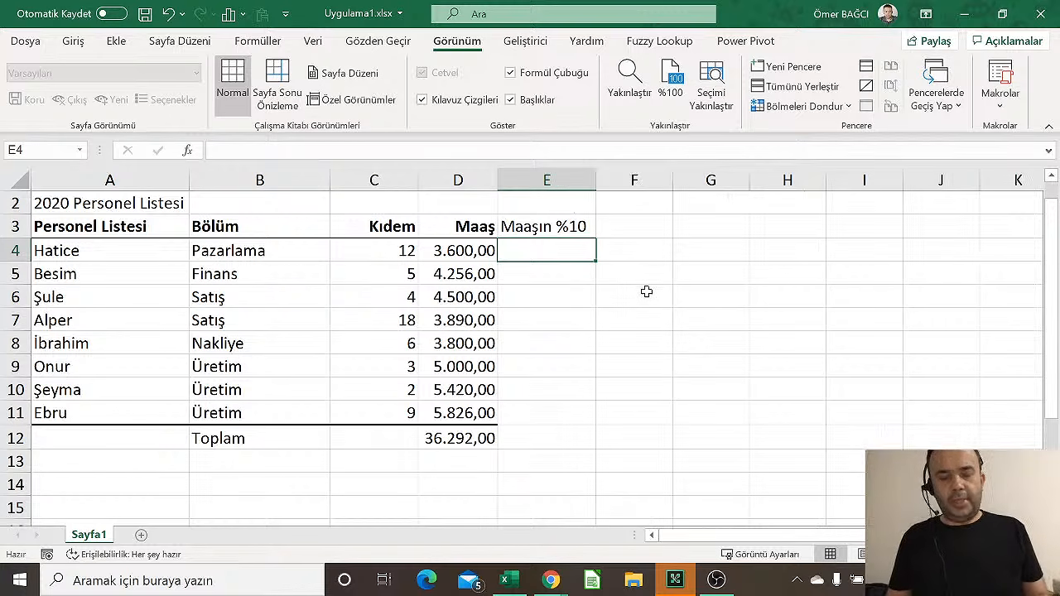
# Enter =3600*10/100 in E4 so it shows 360, then reselect E4 to check it
pyautogui.click(693, 248)
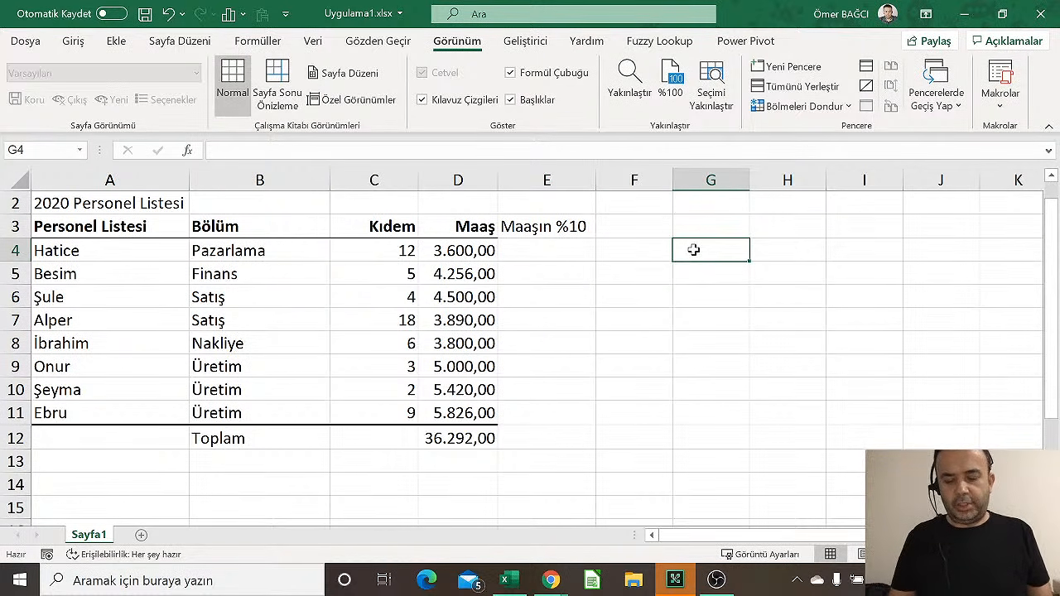
pyautogui.write('=')
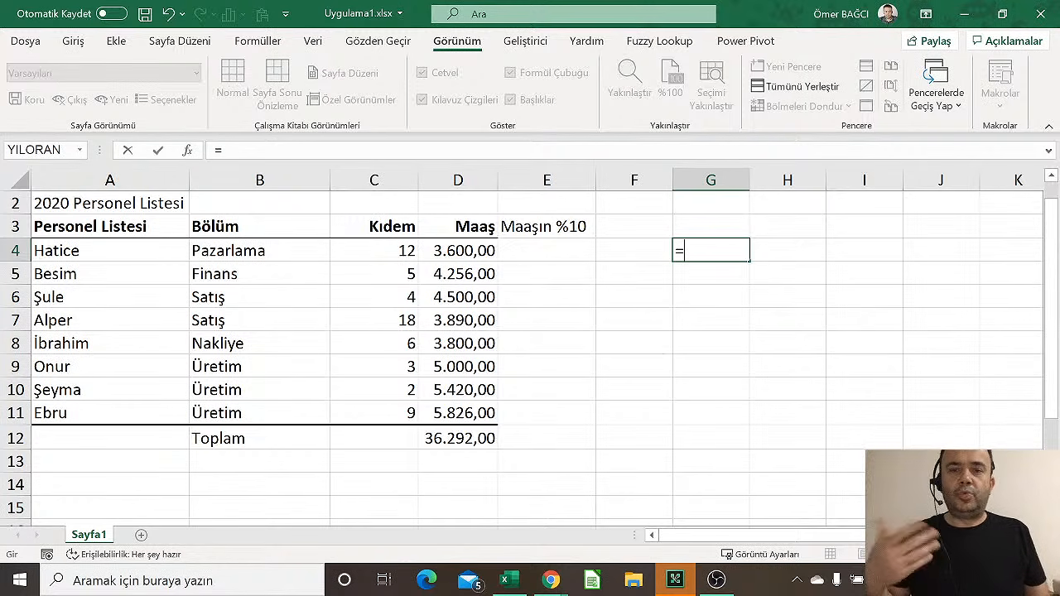
pyautogui.press('Escape')
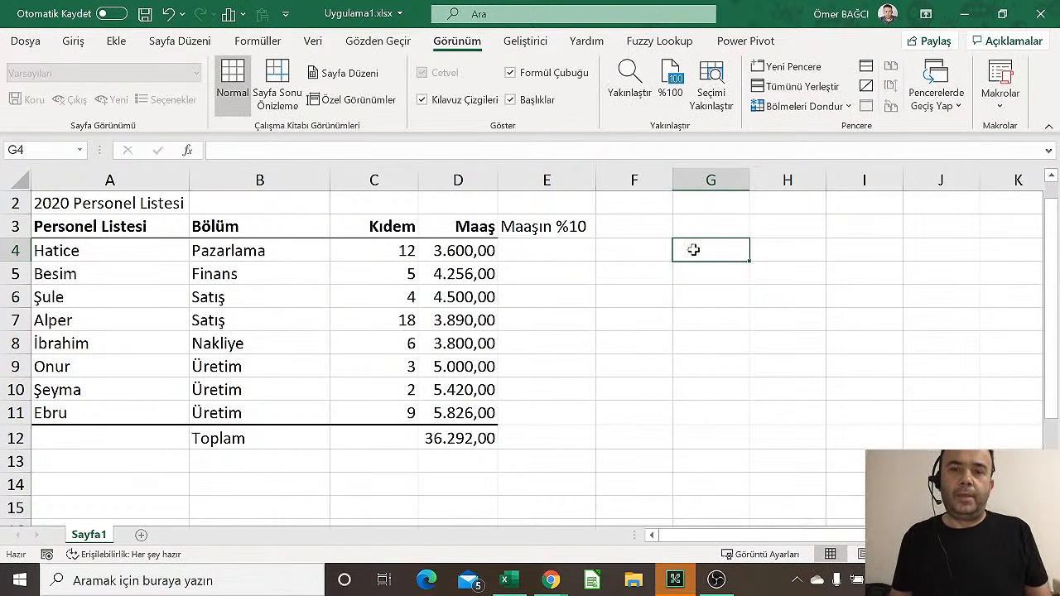
pyautogui.press('Left')
pyautogui.press('Left')
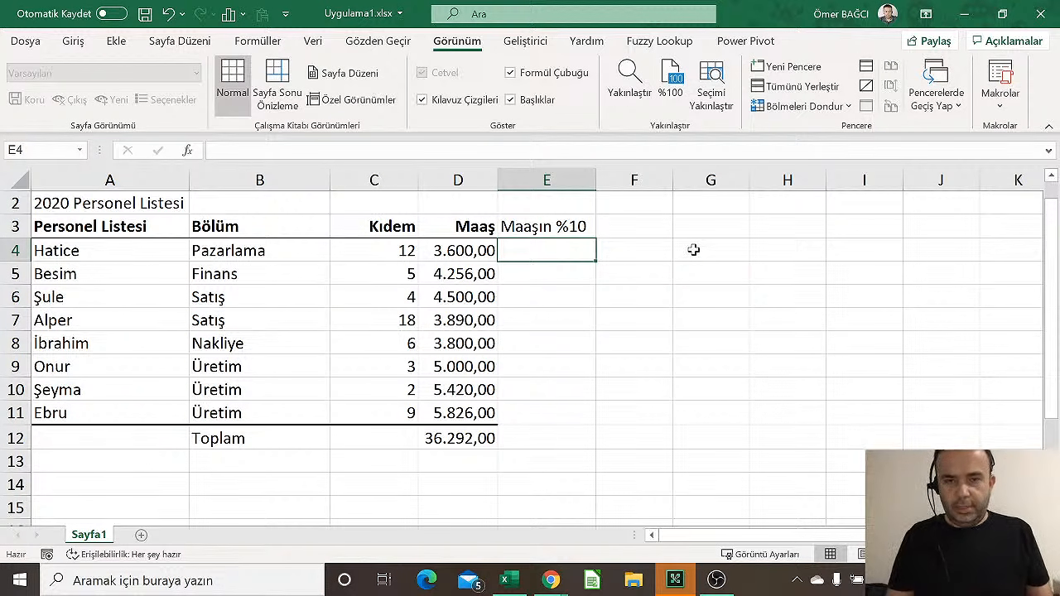
pyautogui.write('=3600*')
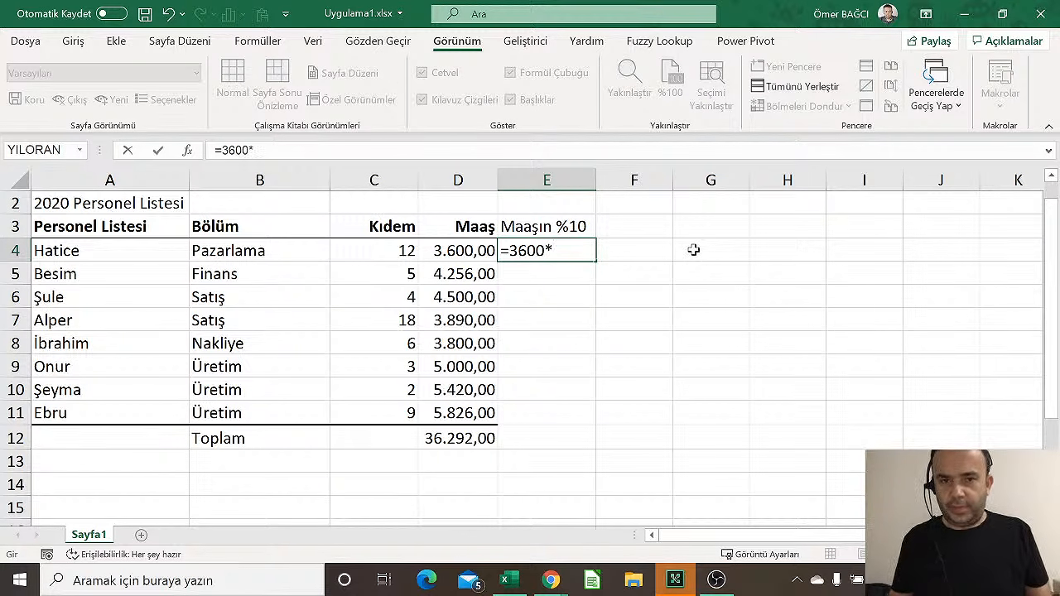
pyautogui.write('10/100')
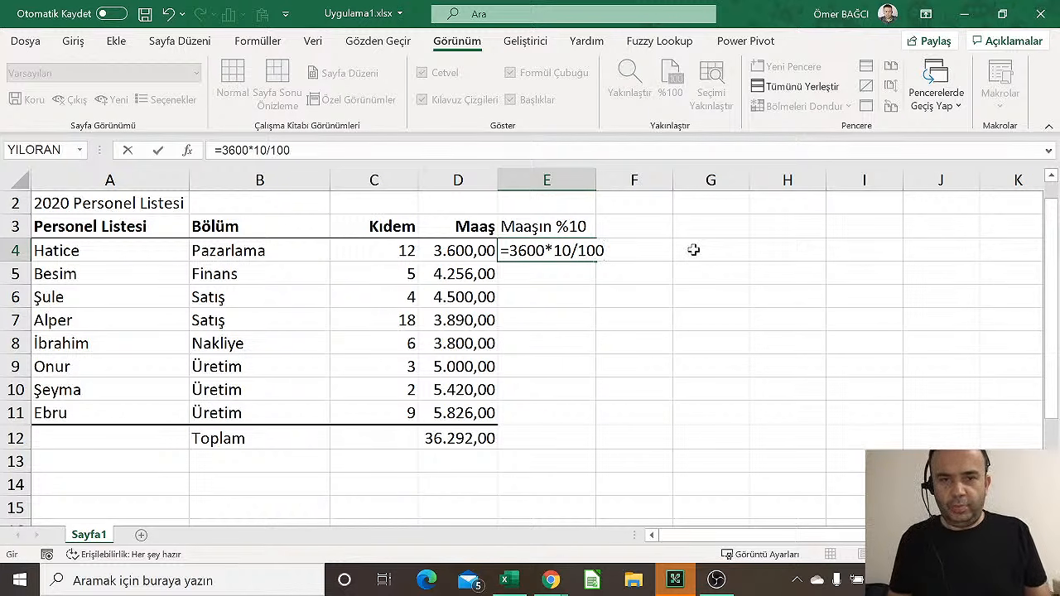
pyautogui.press('Return')
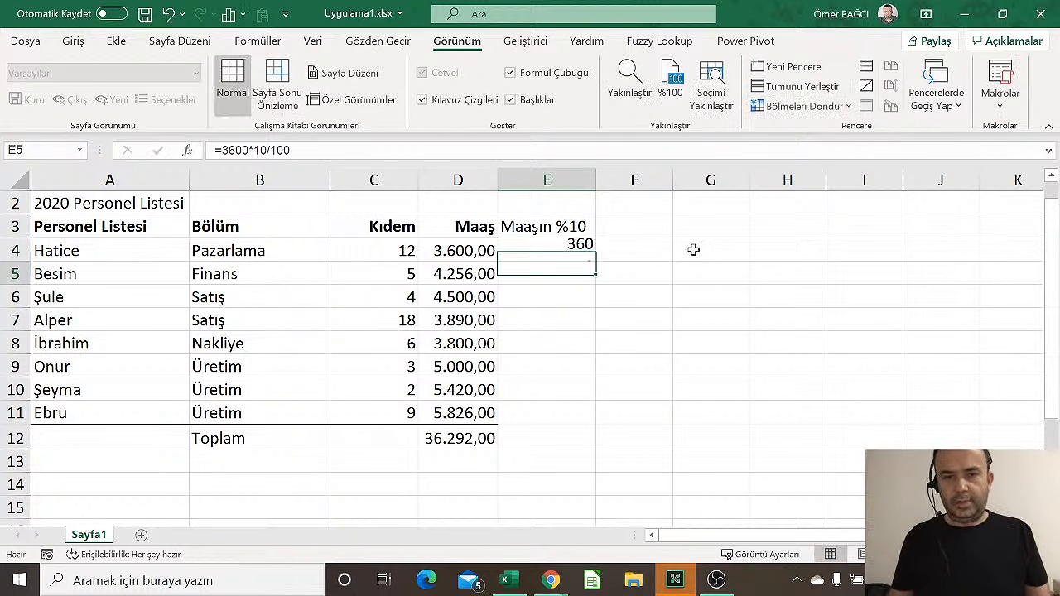
pyautogui.press('Up')
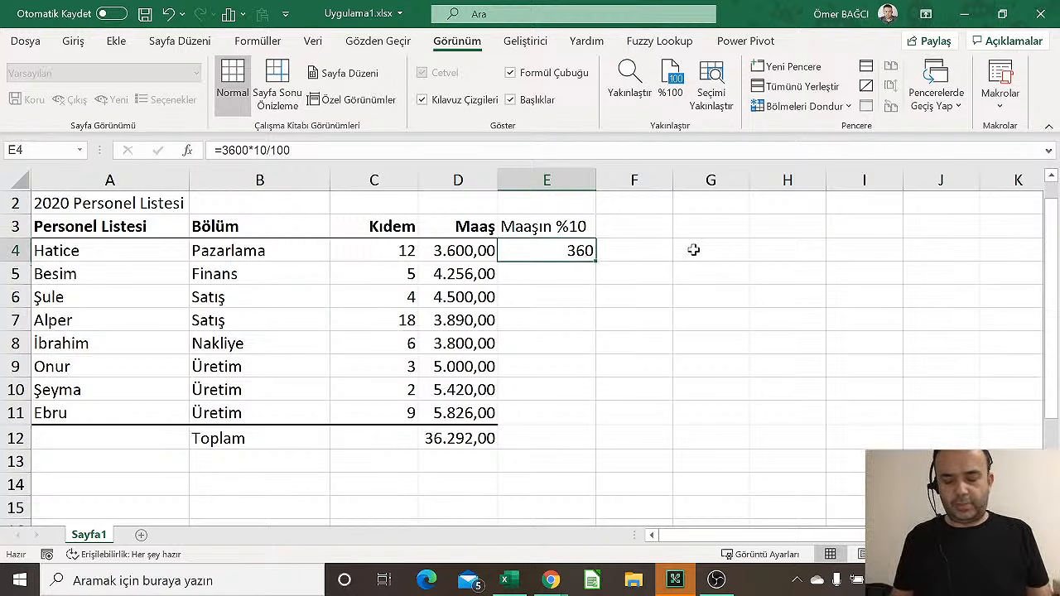
# Try =3600*0,10 and then =3600*10% in E4 to compute the 10% amount
pyautogui.write('=')
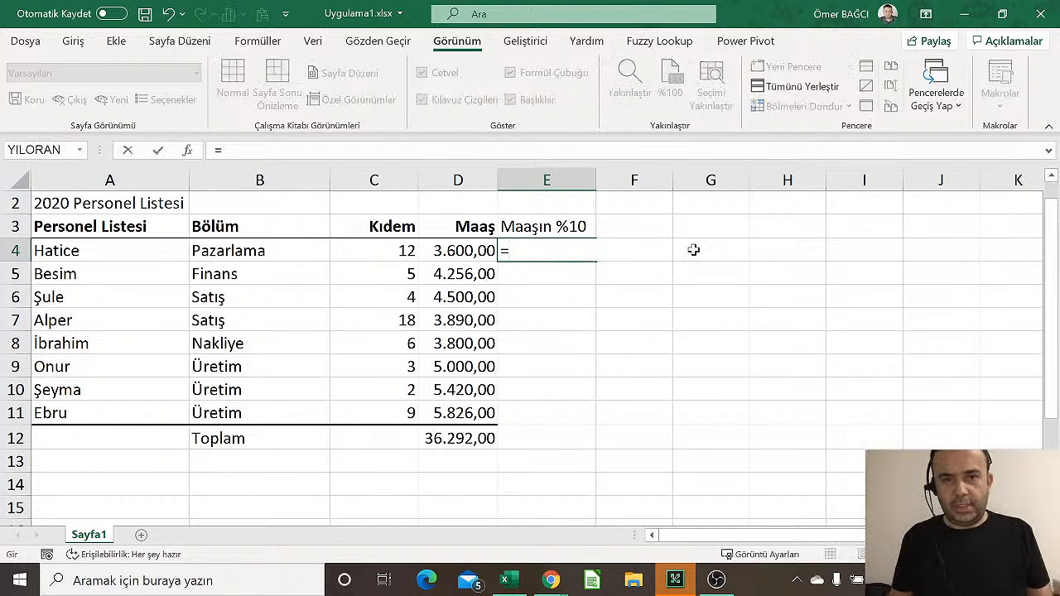
pyautogui.write('3600')
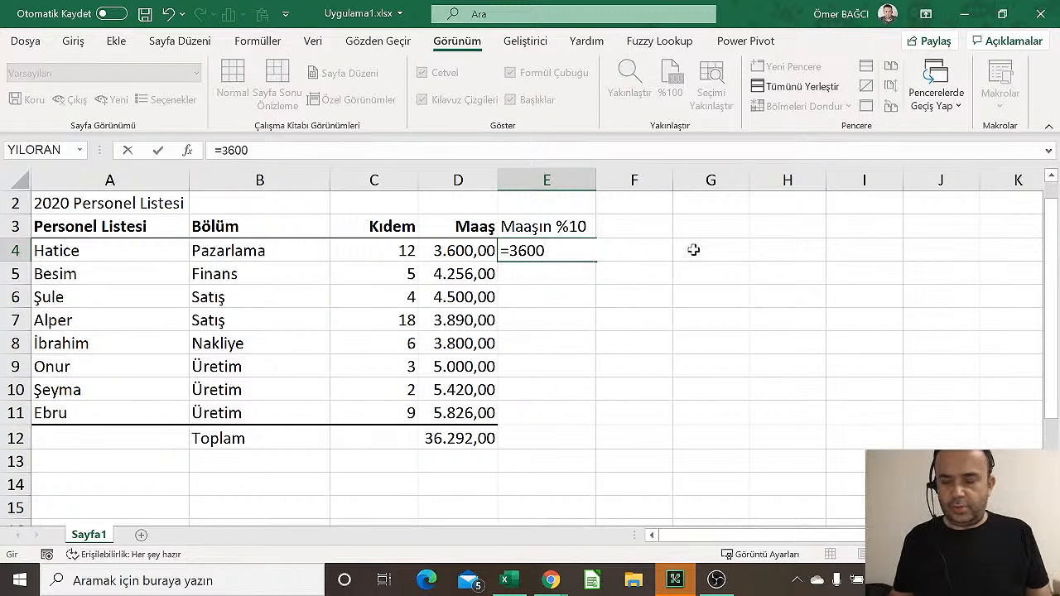
pyautogui.write('*0,10')
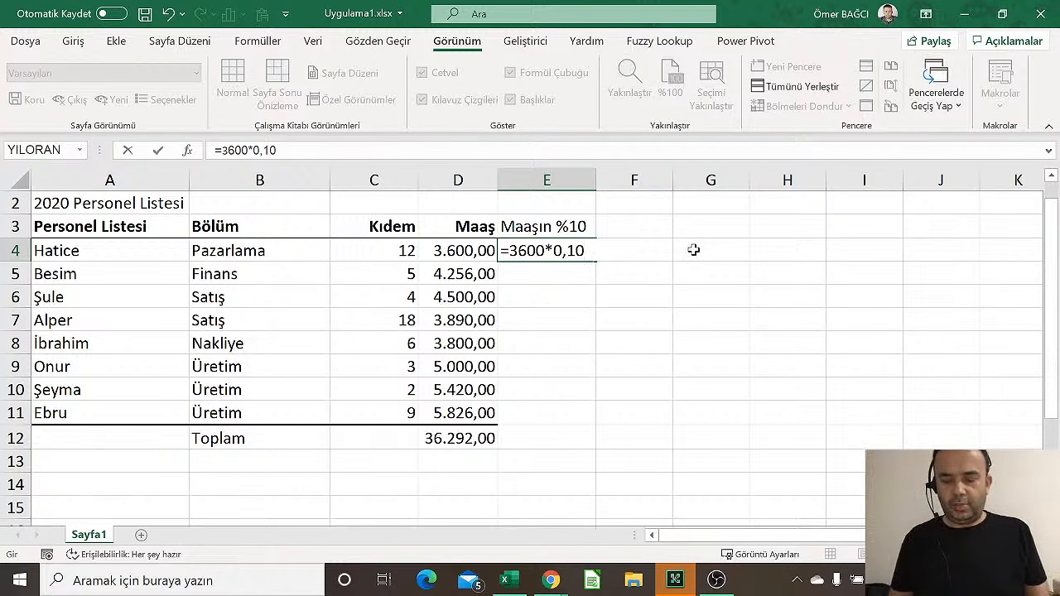
pyautogui.press('Return')
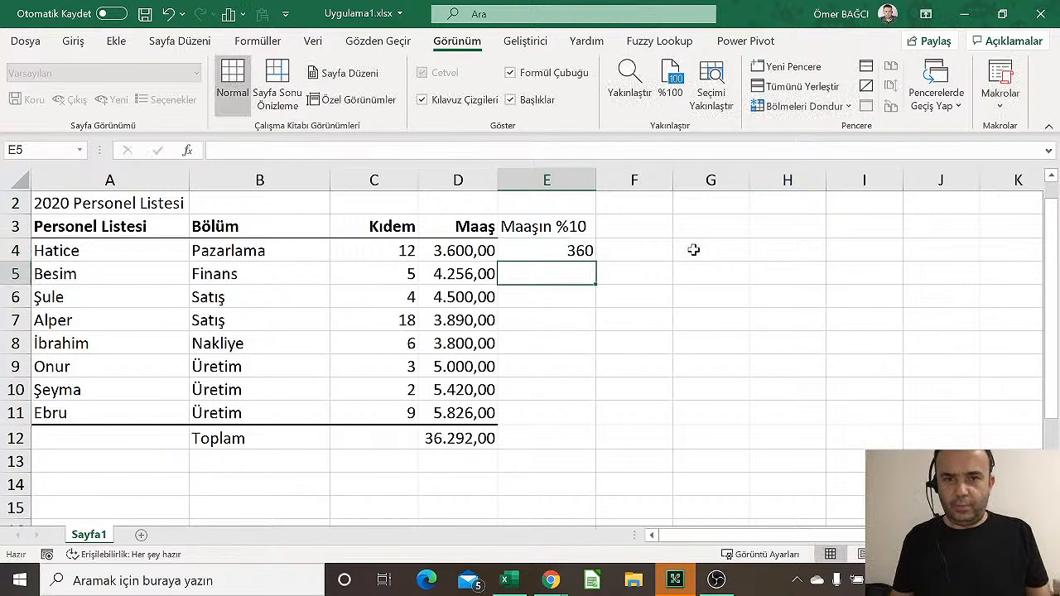
pyautogui.press('Up')
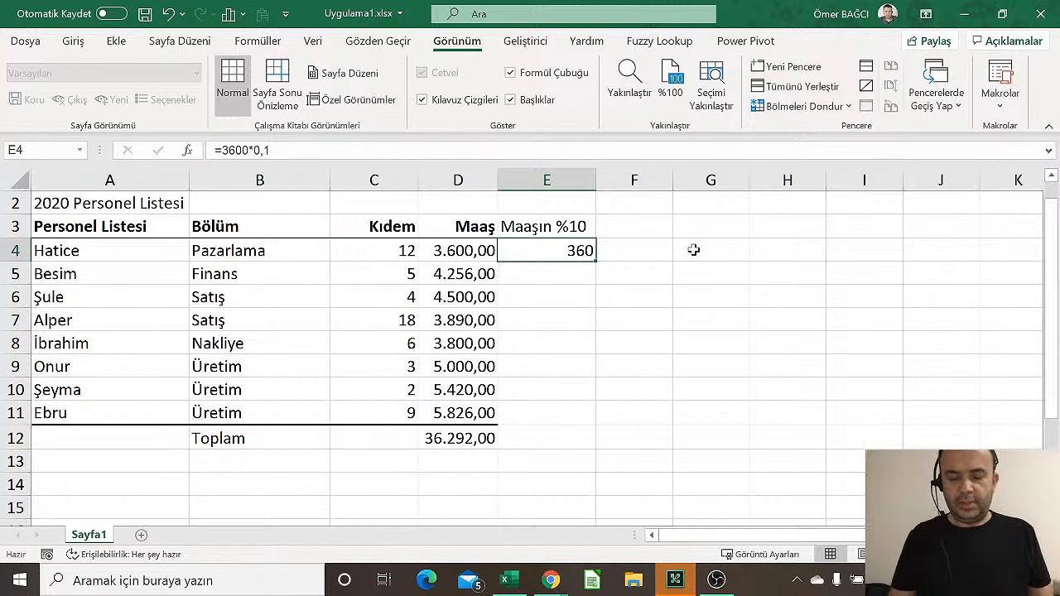
pyautogui.write('=36')
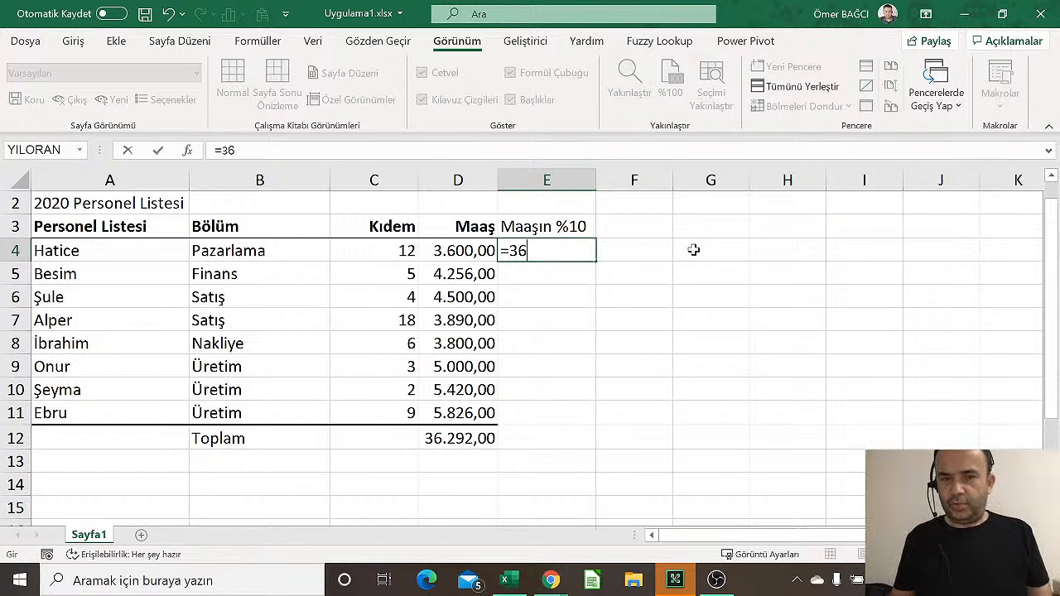
pyautogui.write('00*1')
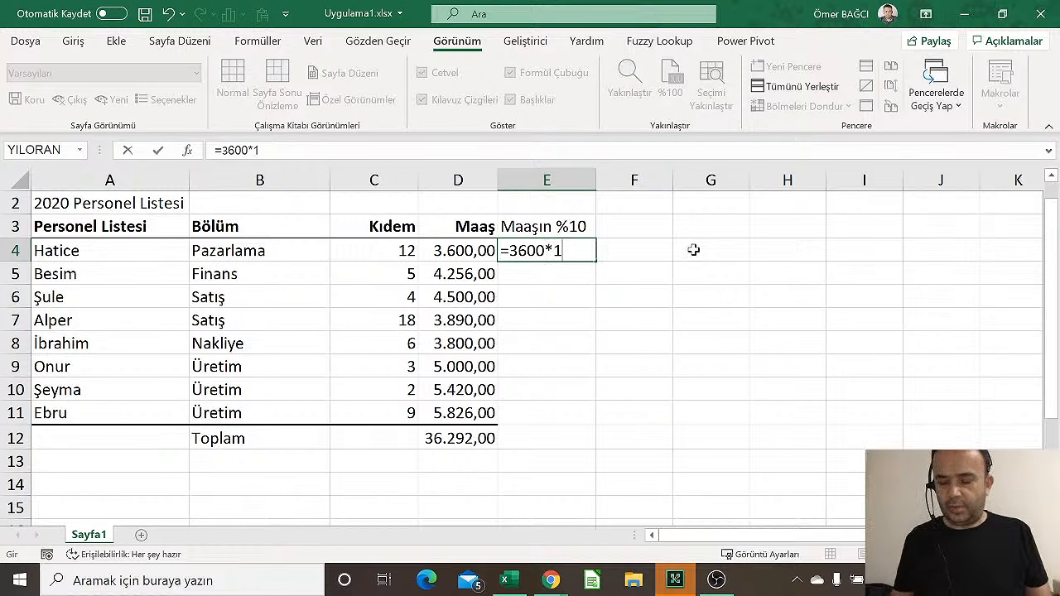
pyautogui.write('0%')
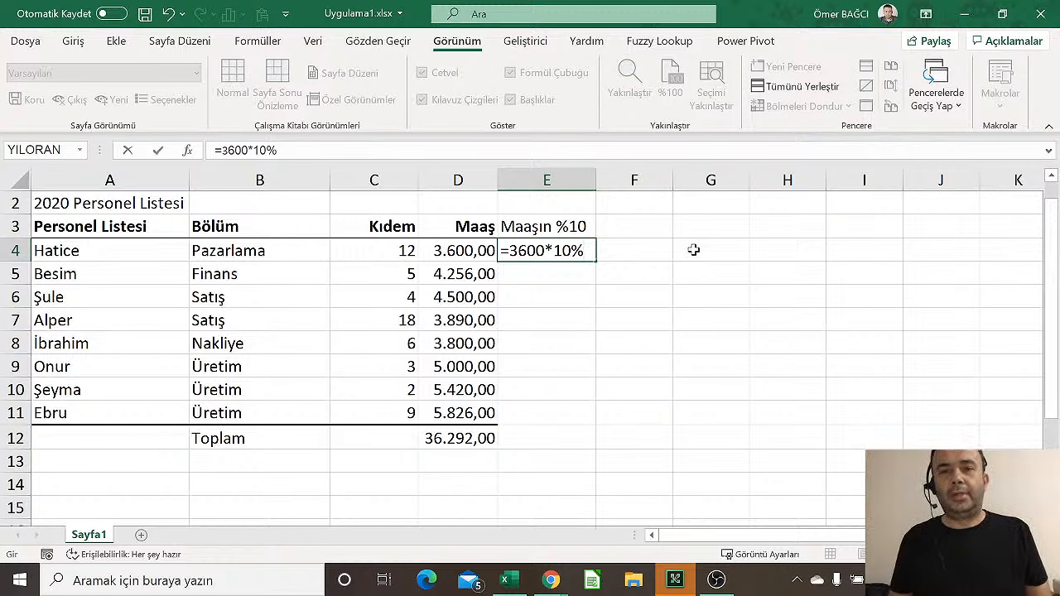
pyautogui.press('Return')
pyautogui.press('Up')
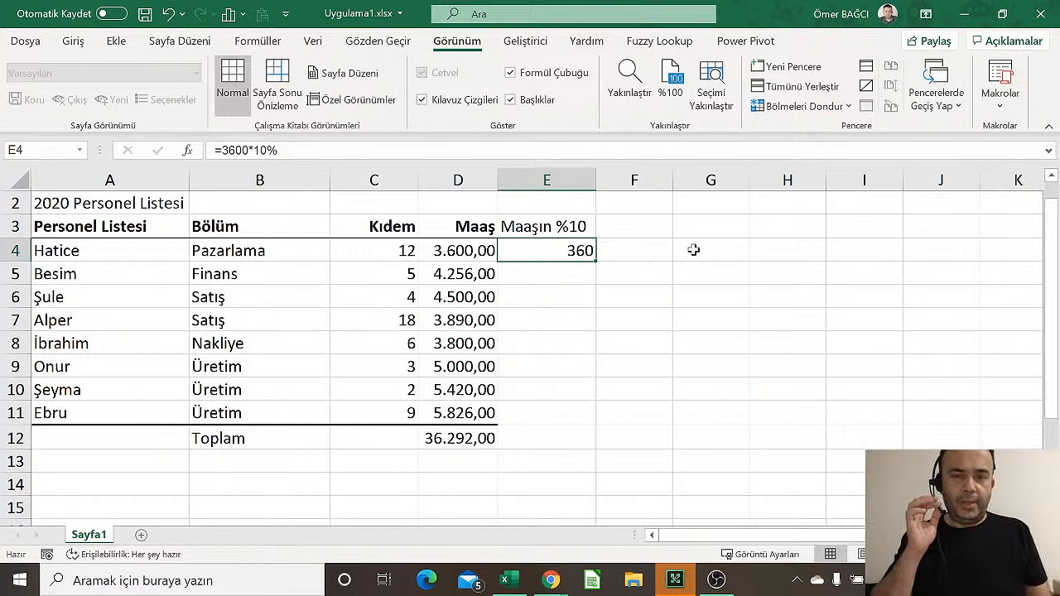
# Step through E4's =3600*10% formula in edit mode and confirm it unchanged
pyautogui.press('F2')
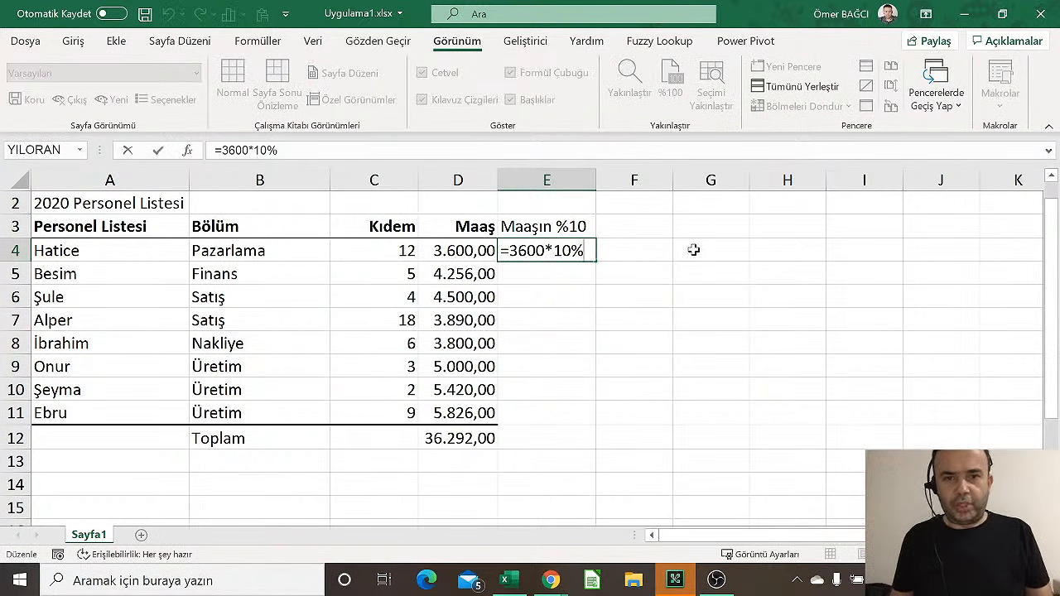
pyautogui.press('Left')
pyautogui.press('Left')
pyautogui.press('Right')
pyautogui.press('Left')
pyautogui.press('Left')
pyautogui.press('Left')
pyautogui.press('Right')
pyautogui.press('Right')
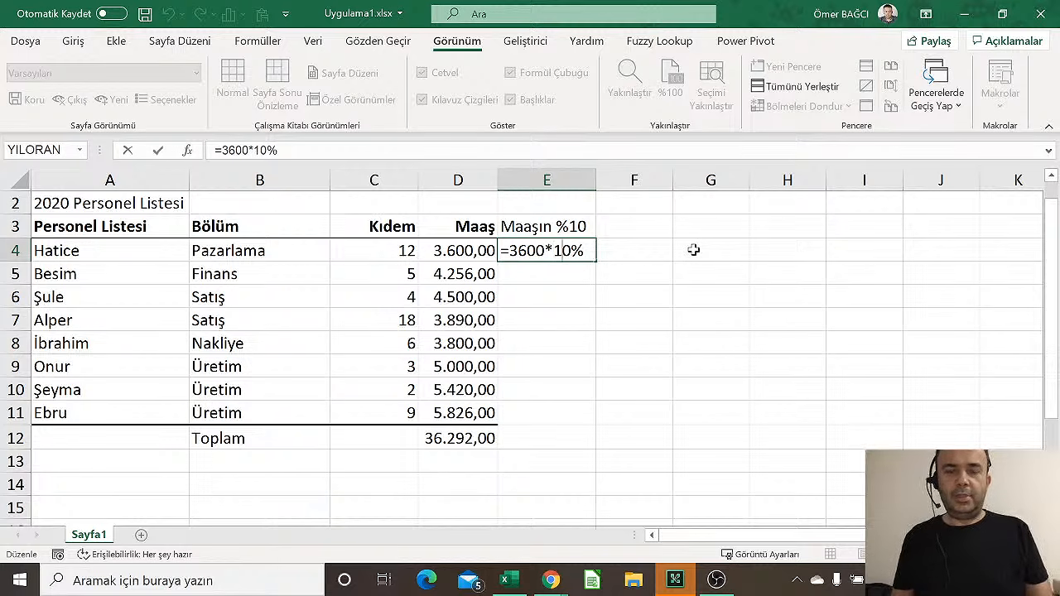
pyautogui.press('Right')
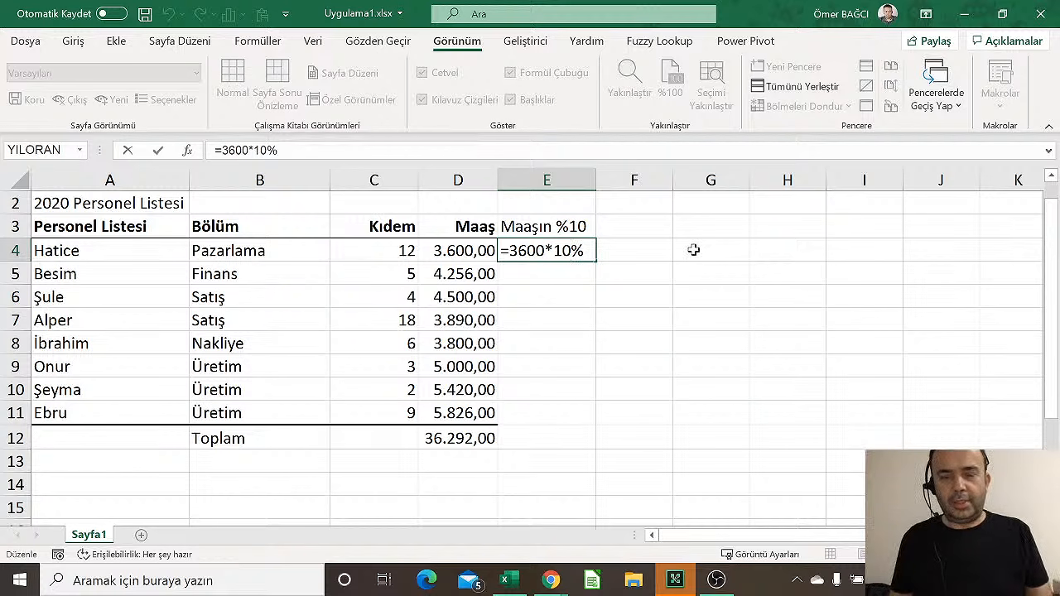
pyautogui.hotkey('ctrl', 'Return')
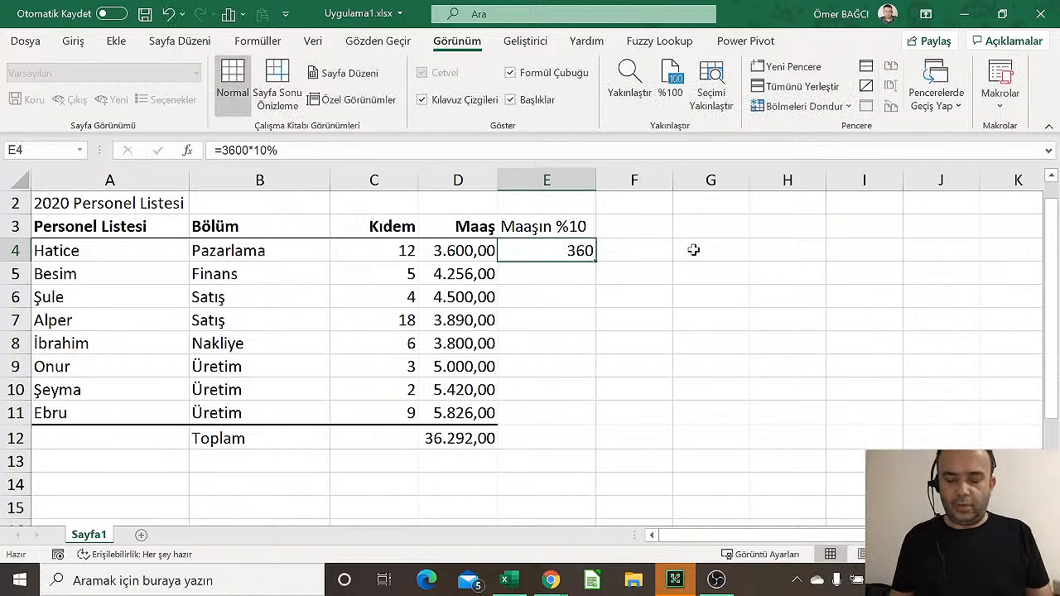
# Rewrite E4 as =3600*25%, after trying 0,25, 2,5 and 0,025 multipliers
pyautogui.write('=')
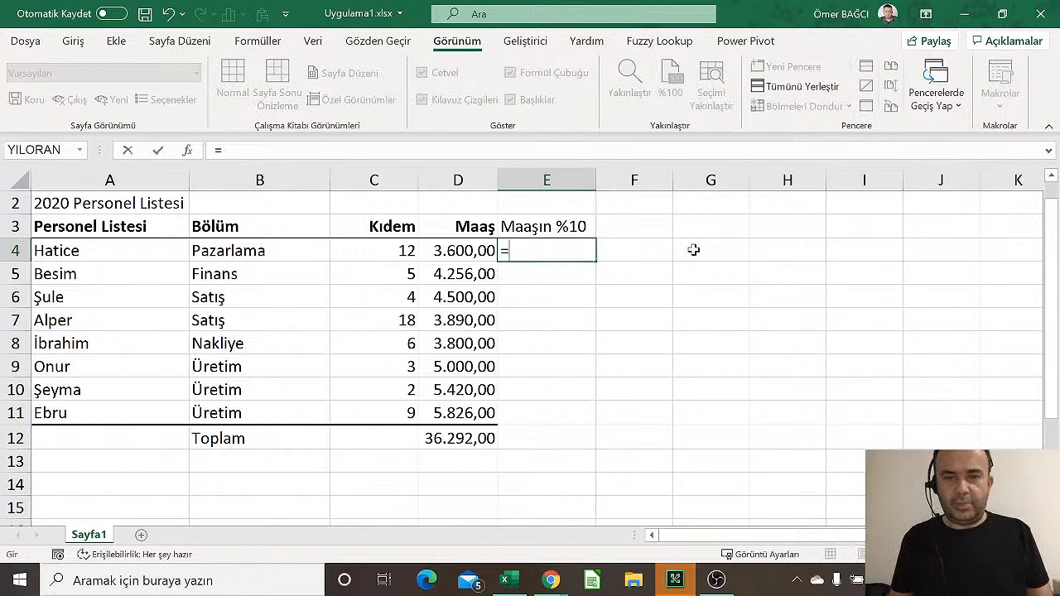
pyautogui.press('Left')
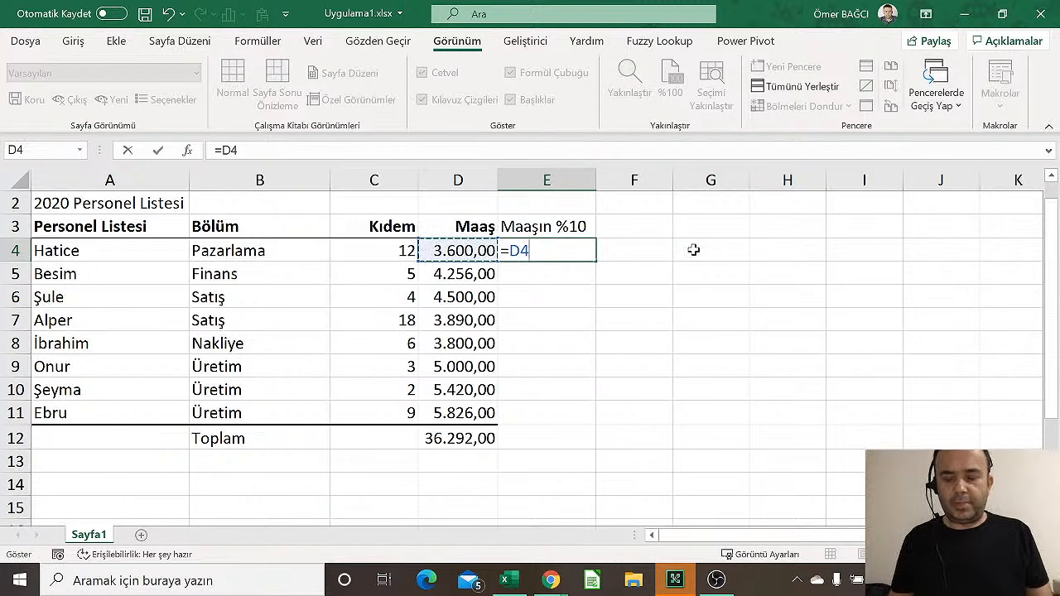
pyautogui.press('BackSpace')
pyautogui.write('3600')
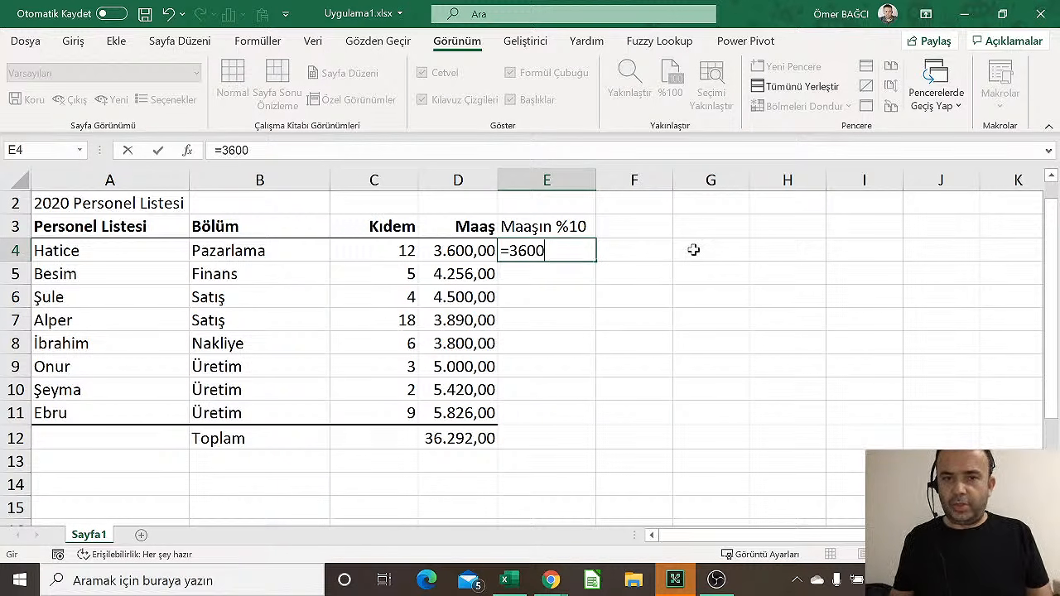
pyautogui.write('*0,25')
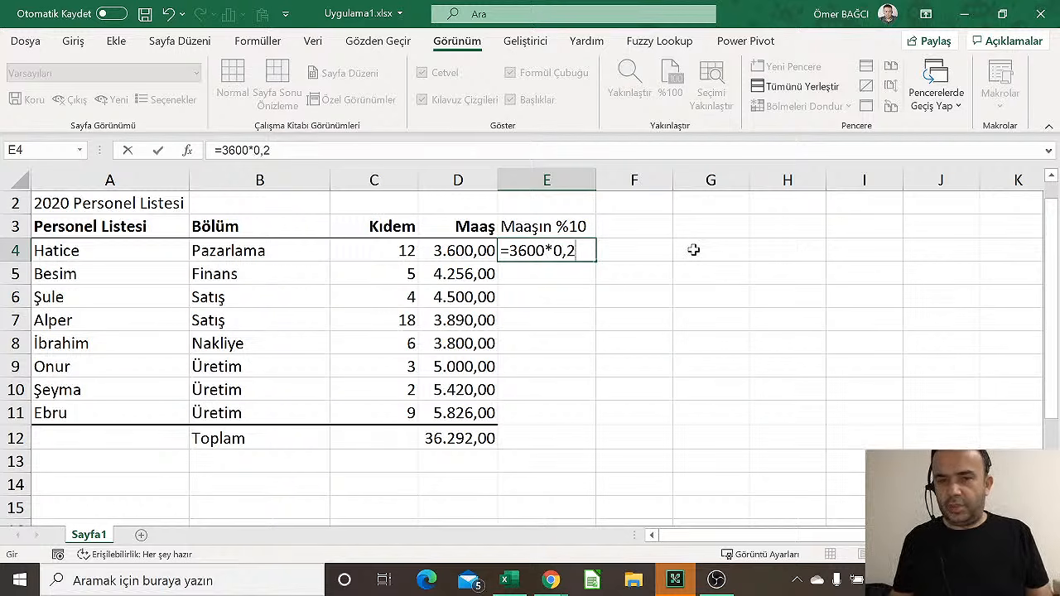
pyautogui.press('BackSpace')
pyautogui.press('BackSpace')
pyautogui.press('BackSpace')
pyautogui.press('BackSpace')
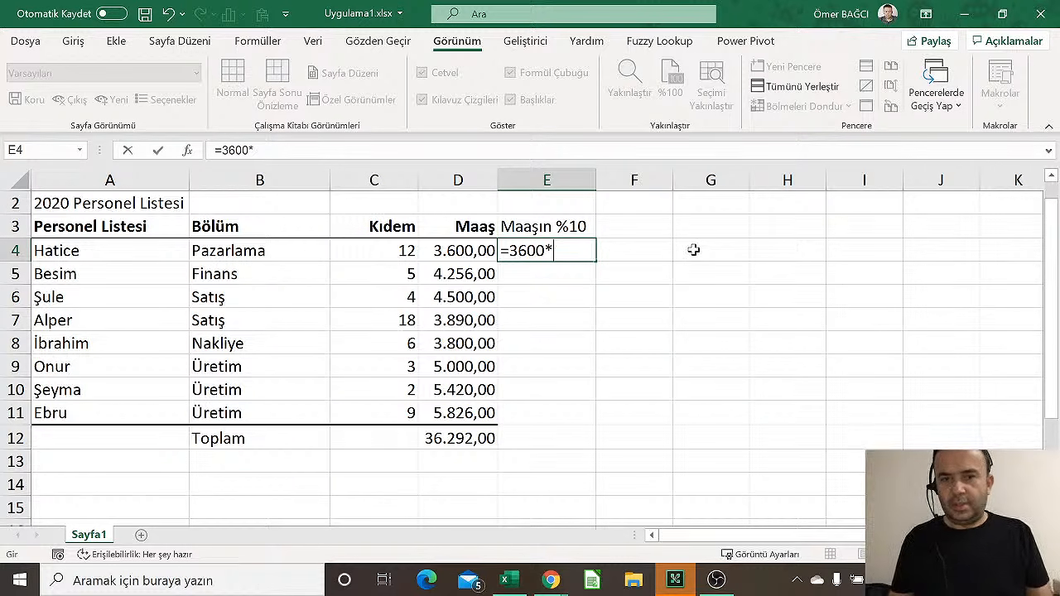
pyautogui.write('2,5')
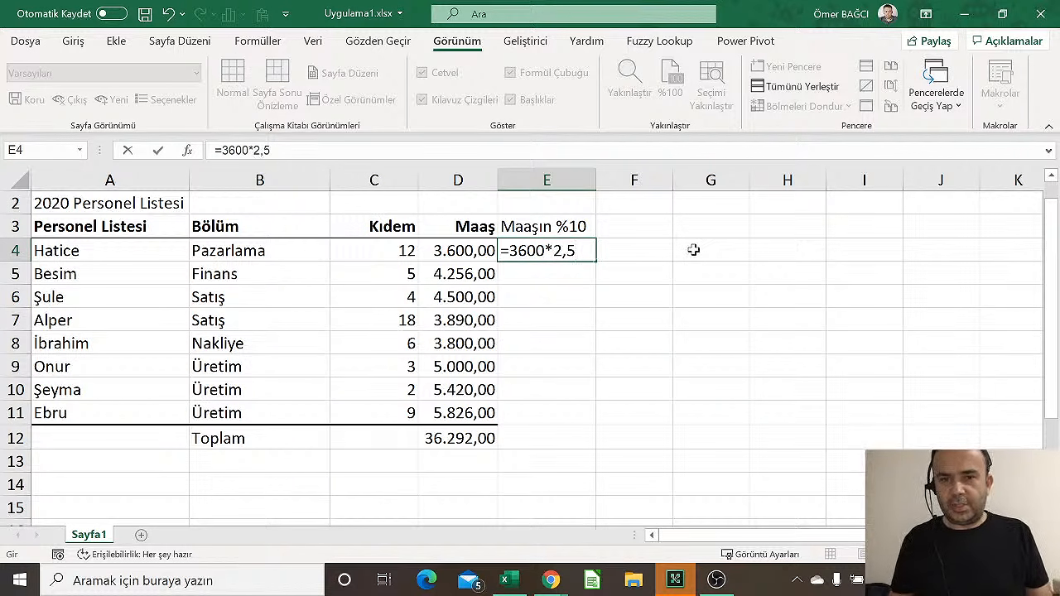
pyautogui.press('BackSpace')
pyautogui.press('BackSpace')
pyautogui.press('BackSpace')
pyautogui.write('0,025')
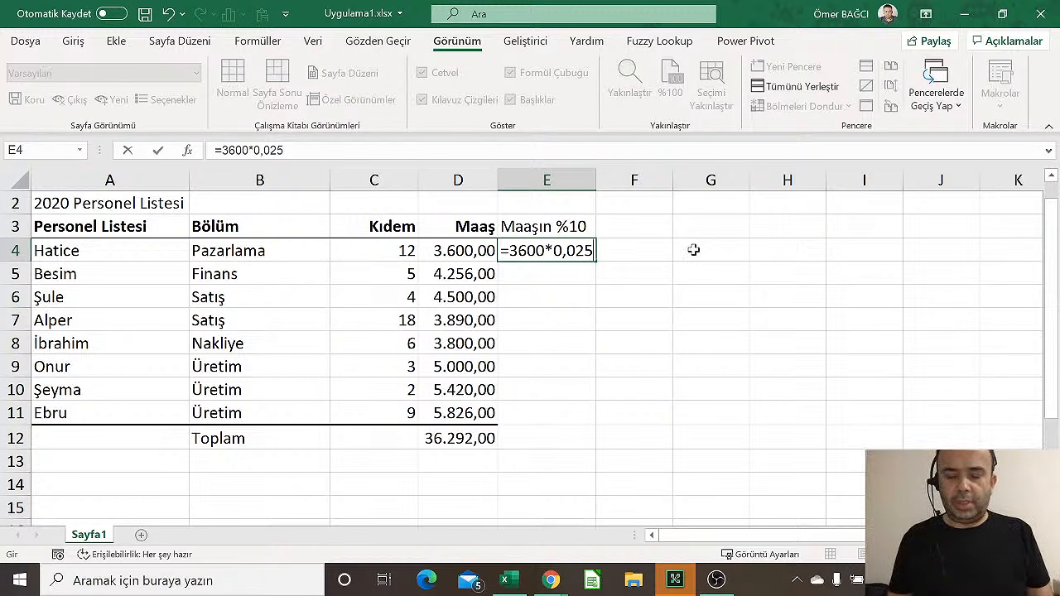
pyautogui.press('BackSpace')
pyautogui.press('BackSpace')
pyautogui.press('BackSpace')
pyautogui.press('BackSpace')
pyautogui.press('BackSpace')
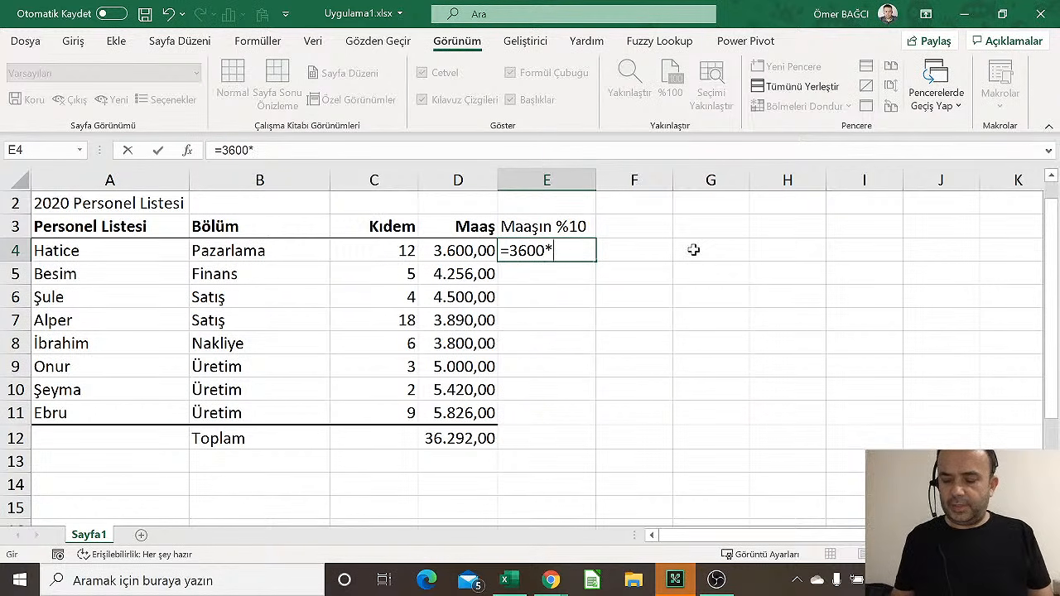
pyautogui.write('3')
pyautogui.press('BackSpace')
pyautogui.write('25')
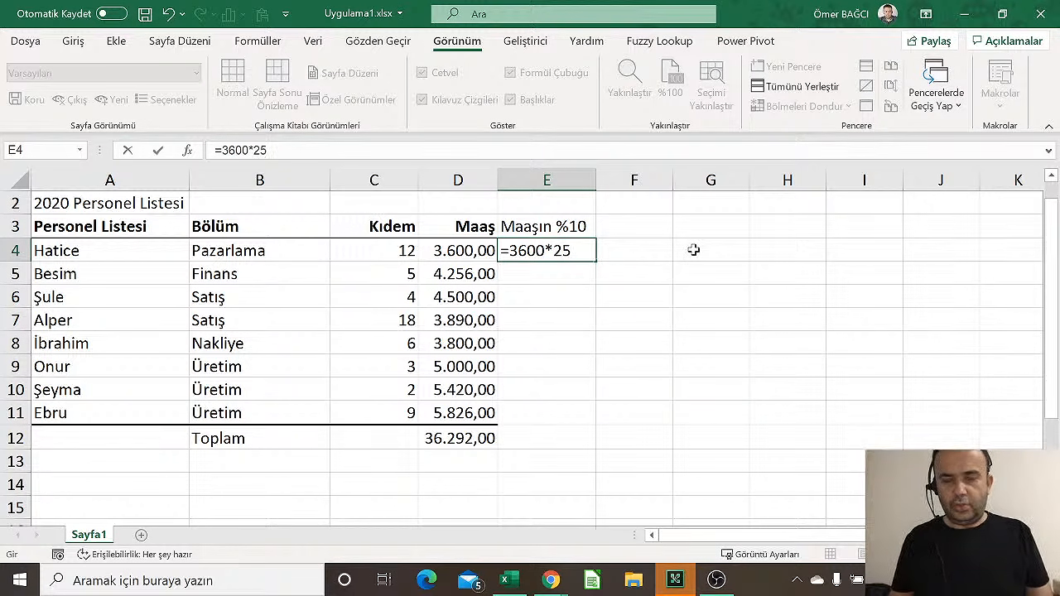
pyautogui.write('%')
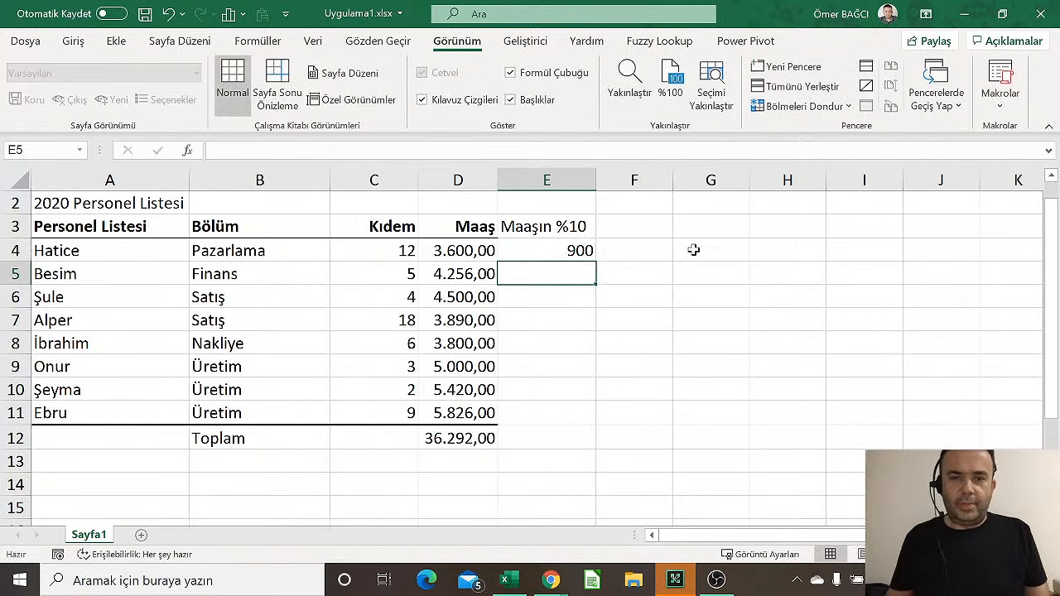
# Fill E4's =3600*25% formula down to E11, then inspect E4's formula without changes
pyautogui.click(586, 252)
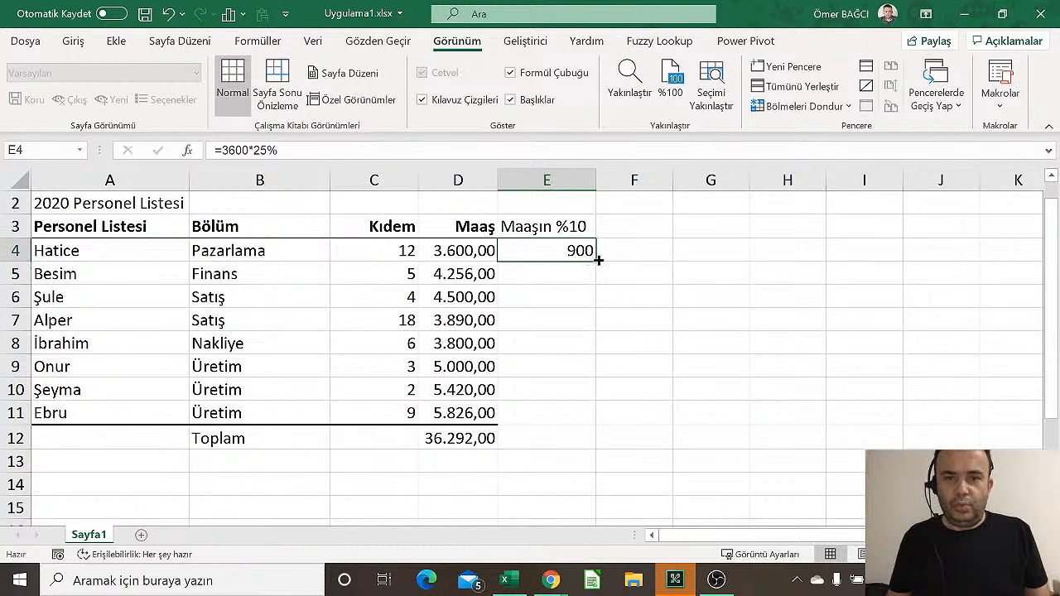
pyautogui.moveTo(598, 260); pyautogui.dragTo(575, 437)
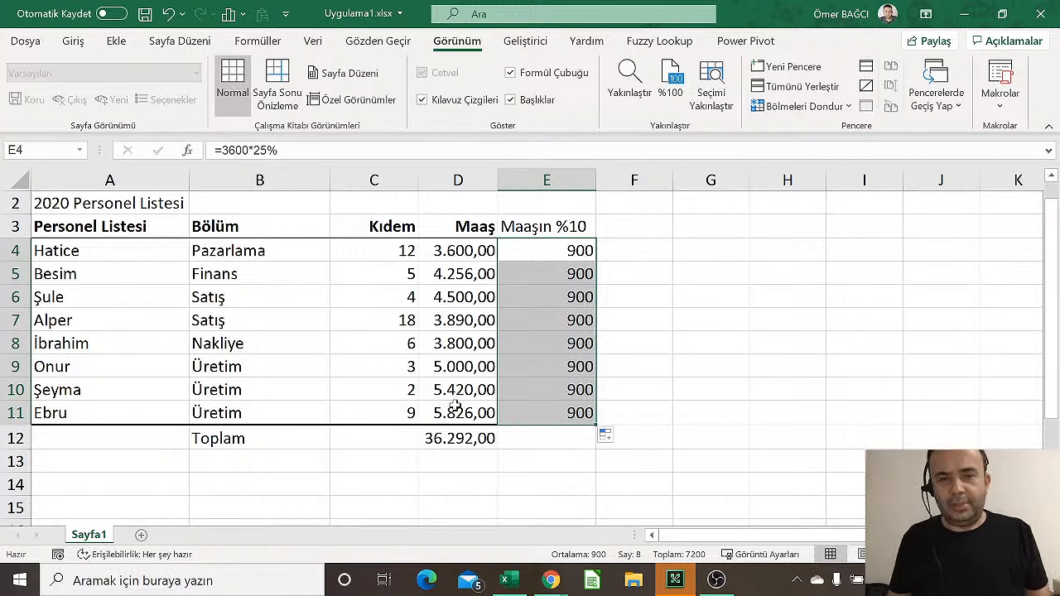
pyautogui.click(556, 250)
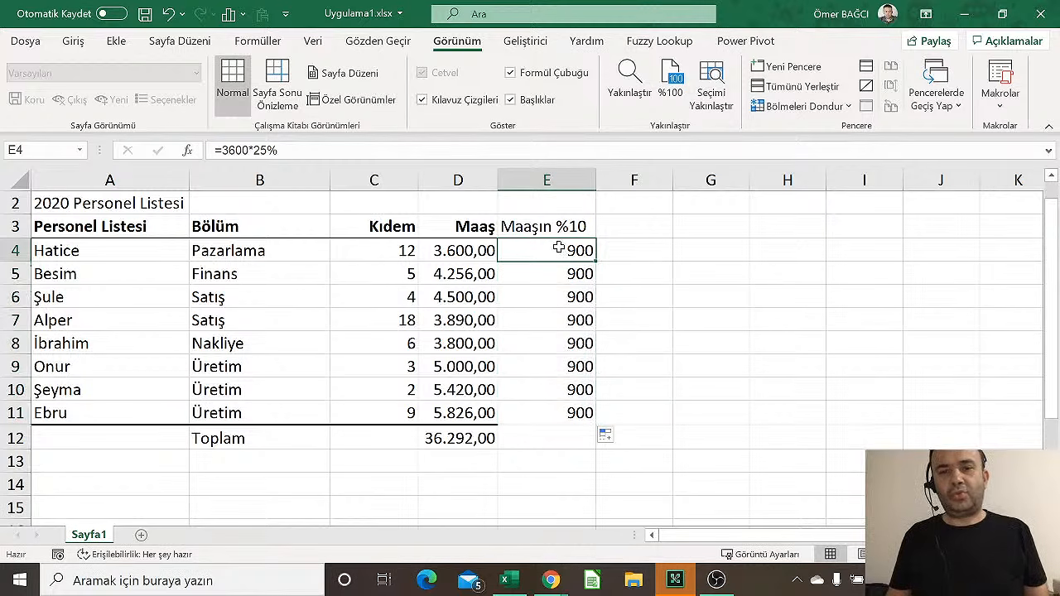
pyautogui.doubleClick(559, 247)
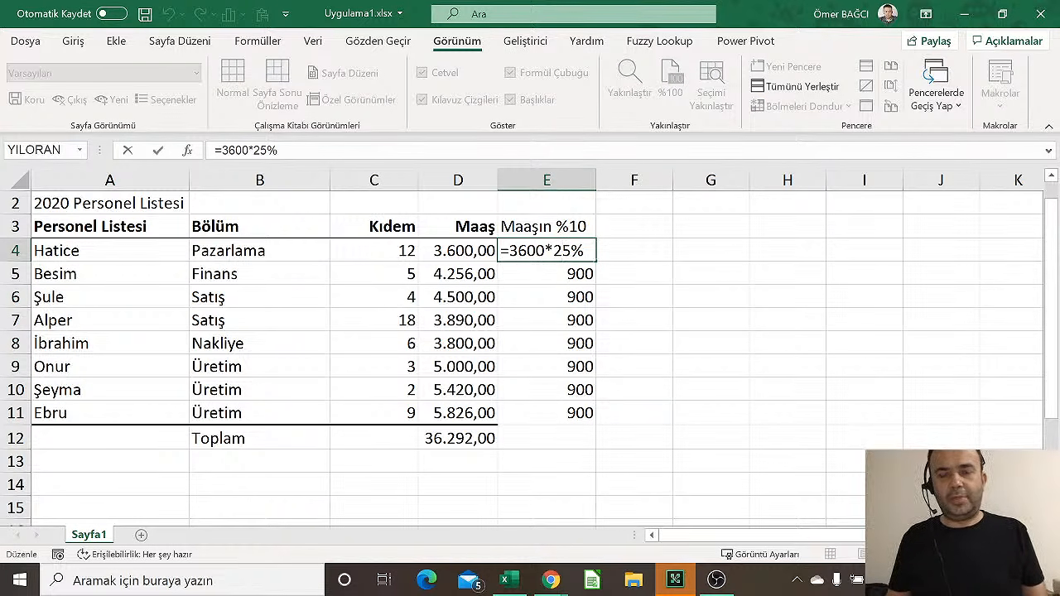
pyautogui.press('Escape')
# Add side headings Not1 in G3 and Final in H3
pyautogui.click(704, 244)
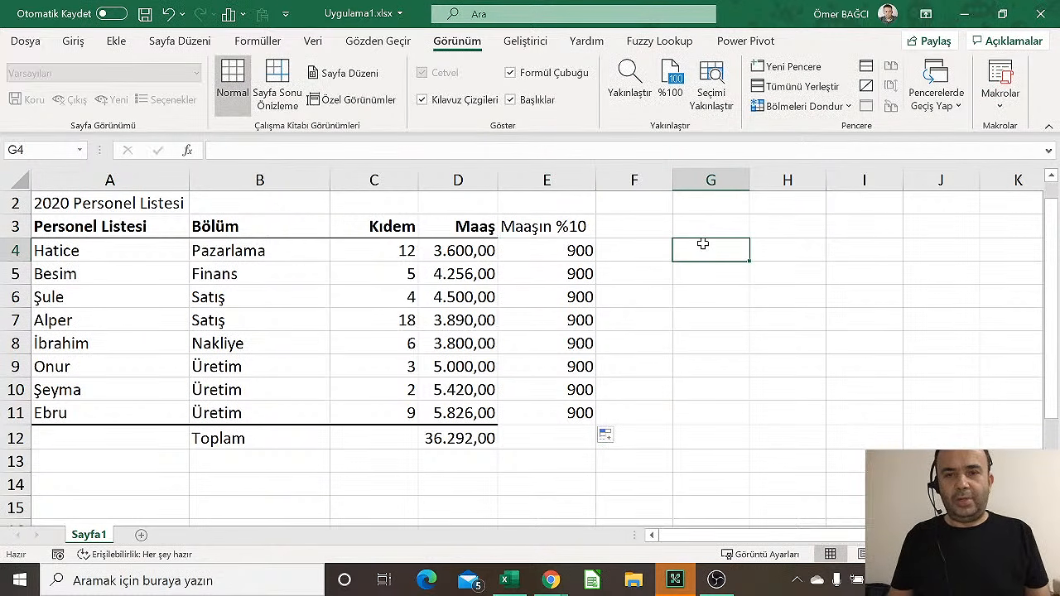
pyautogui.press('Up')
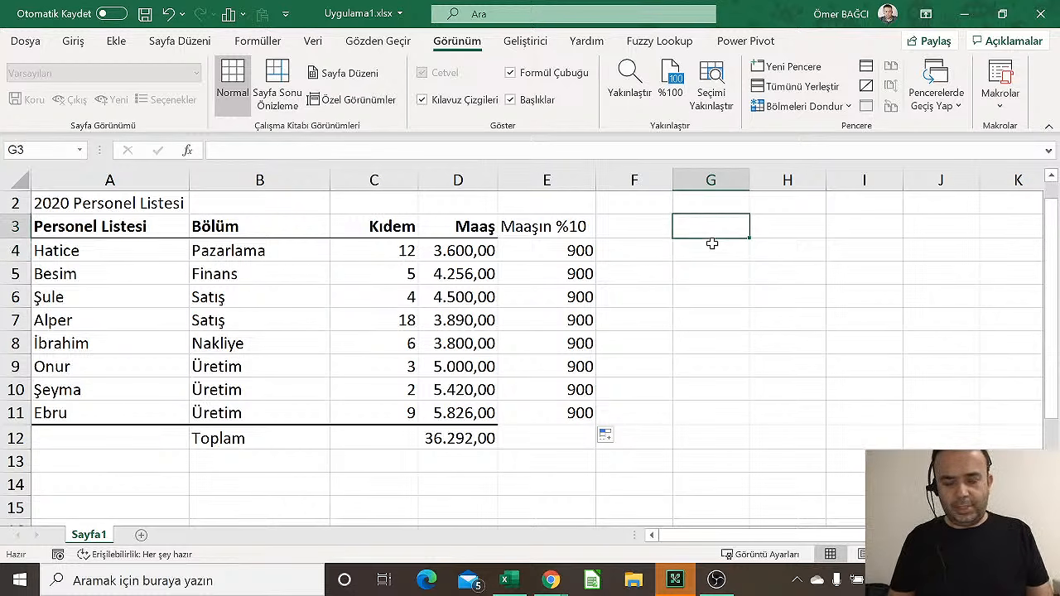
pyautogui.write('Not1')
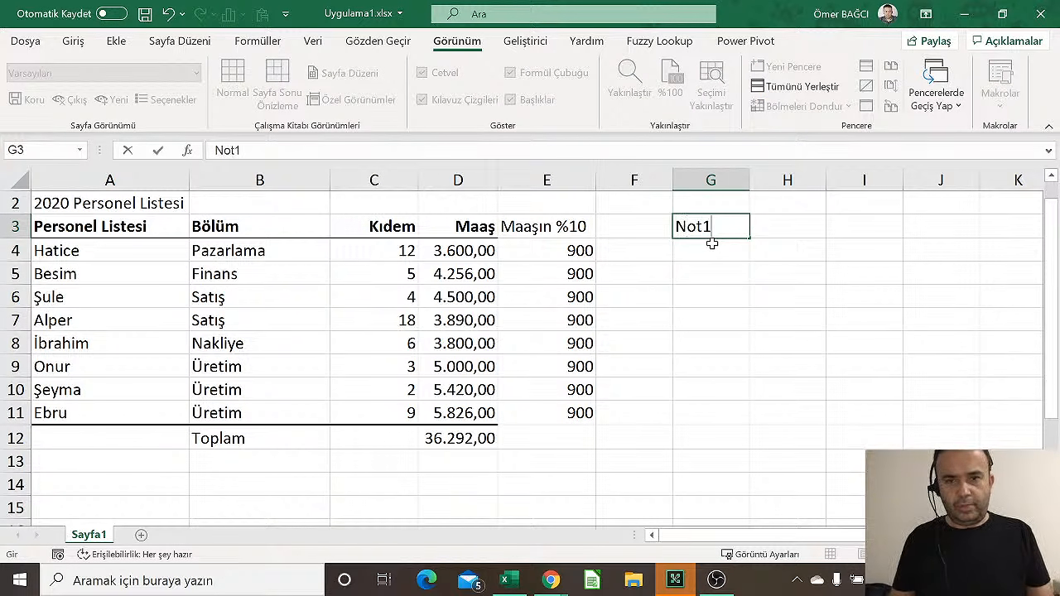
pyautogui.press('Tab')
pyautogui.write('Finat')
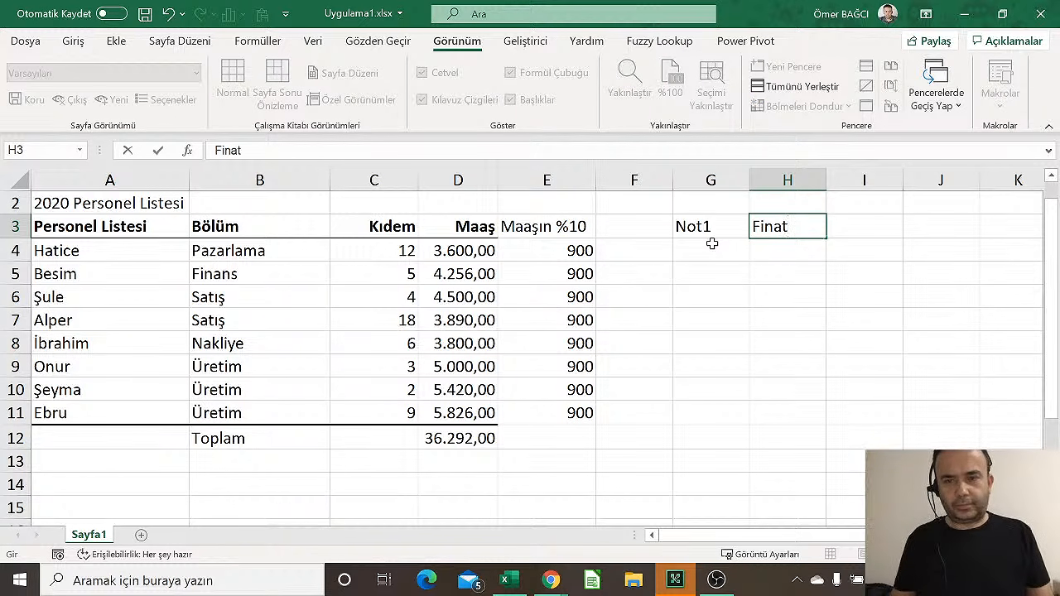
pyautogui.press('BackSpace')
pyautogui.write('r')
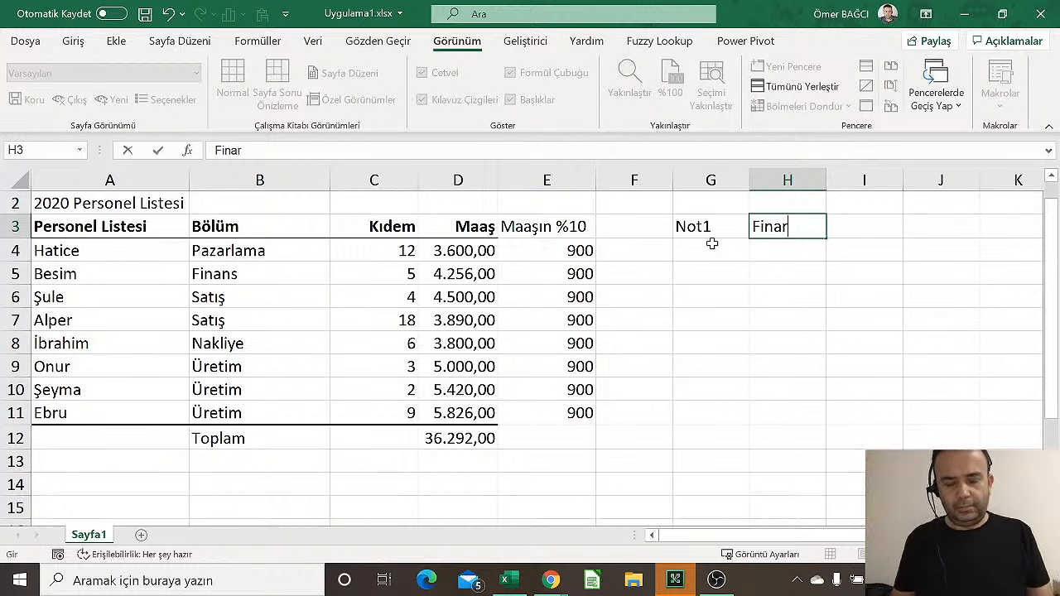
pyautogui.press('BackSpace')
pyautogui.write('l')
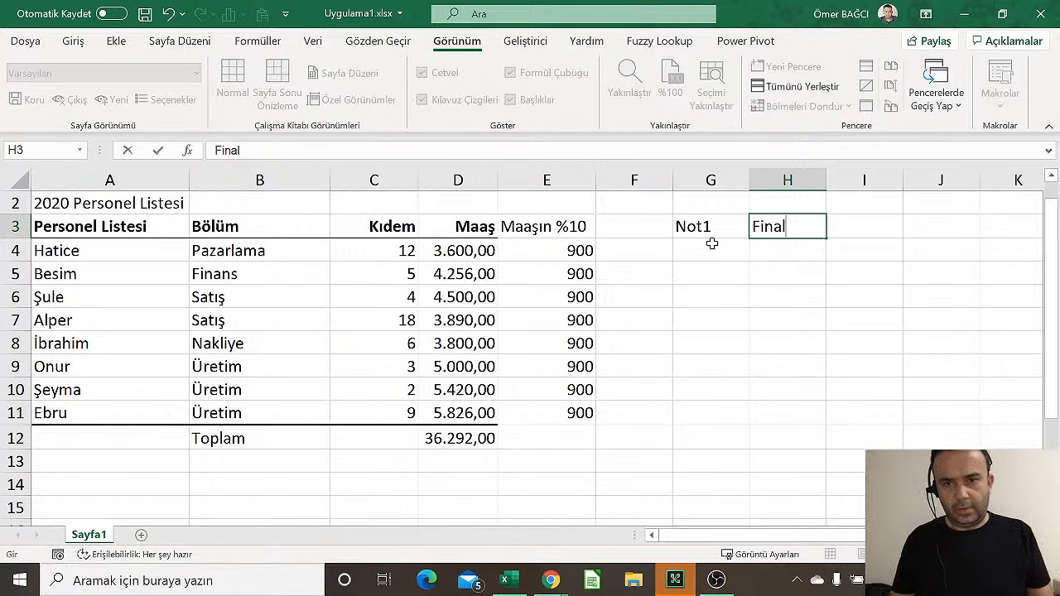
pyautogui.press('Return')
# Enter scores 60 and 85 and the weighted grade =60*40%+85*60% in I4
pyautogui.click(711, 244)
pyautogui.write('60')
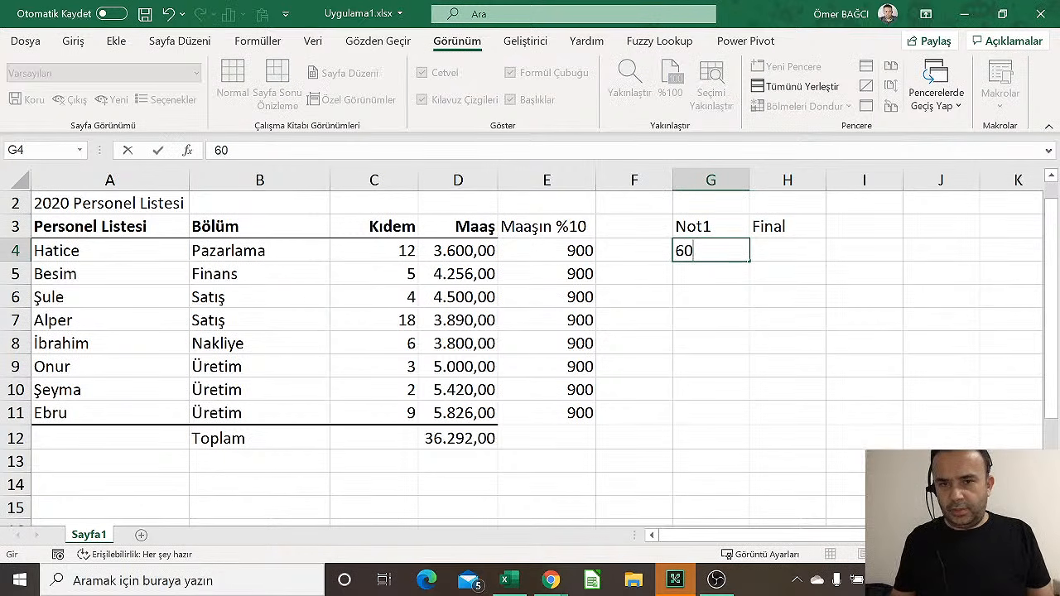
pyautogui.press('Tab')
pyautogui.write('85')
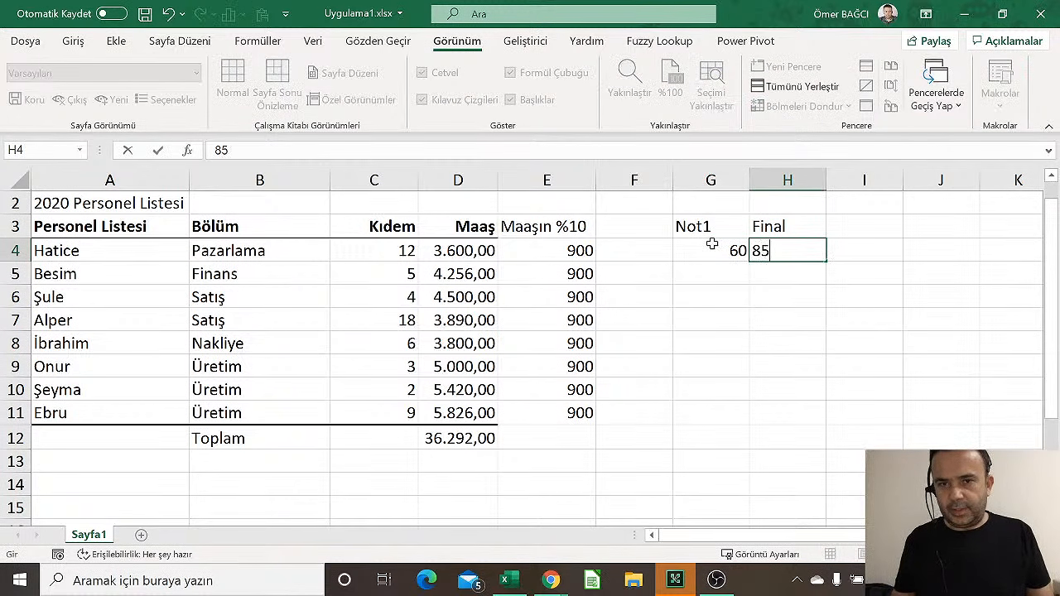
pyautogui.press('Tab')
pyautogui.write('=')
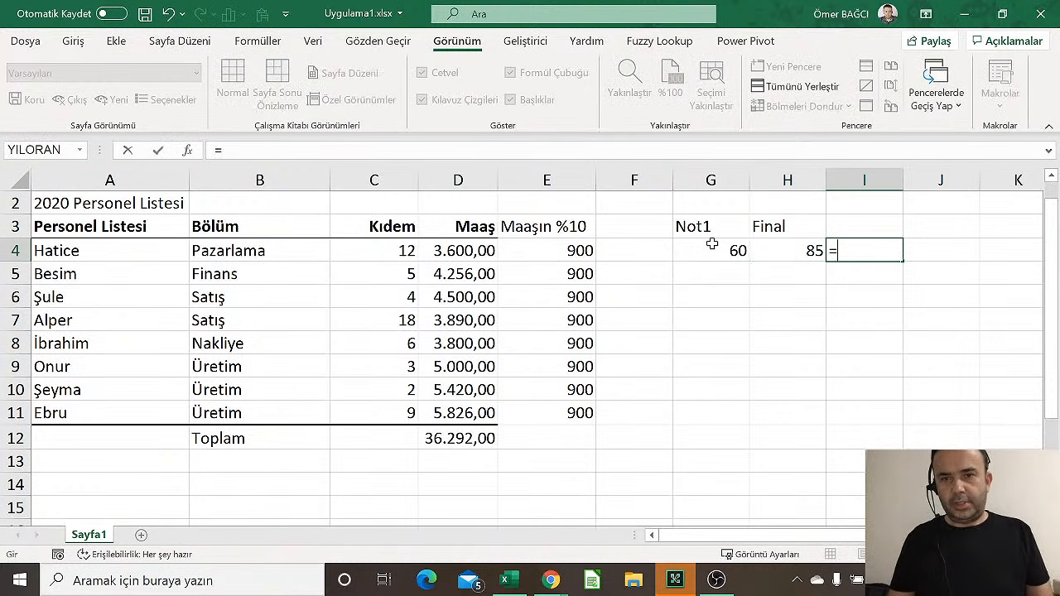
pyautogui.write('60*')
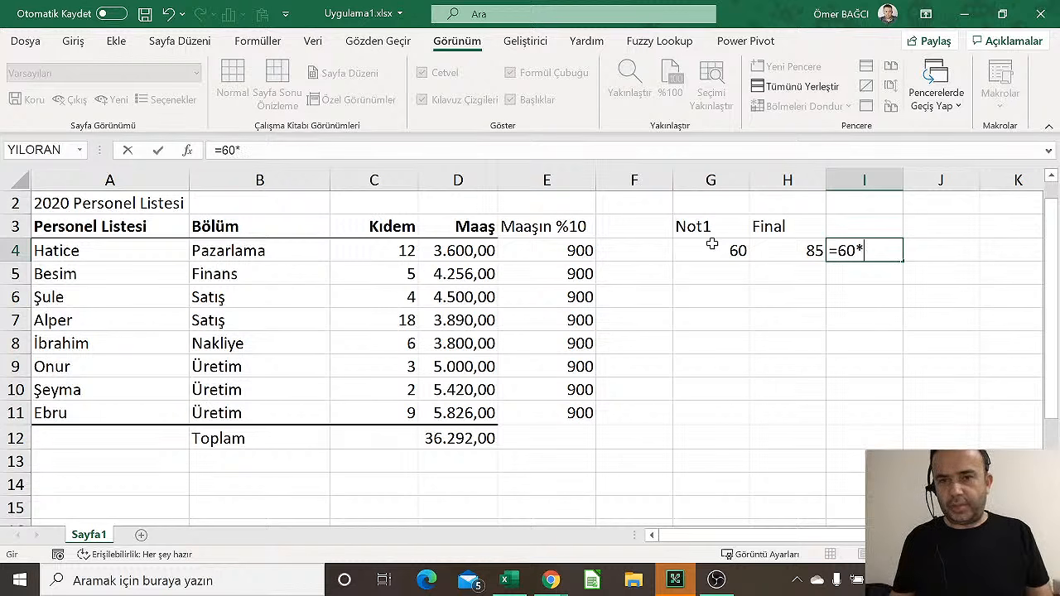
pyautogui.write('40%')
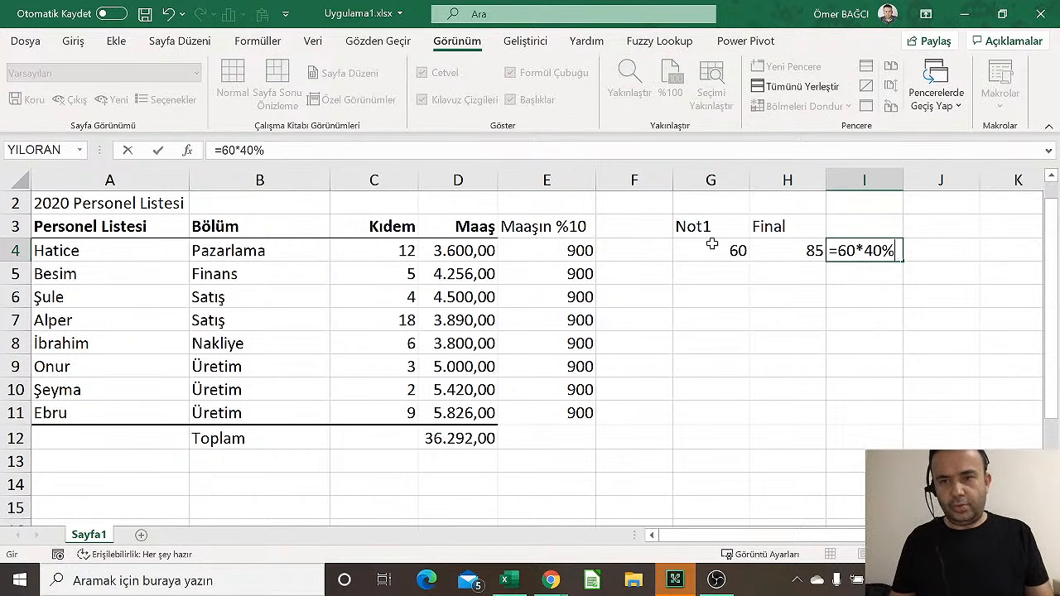
pyautogui.write('+8')
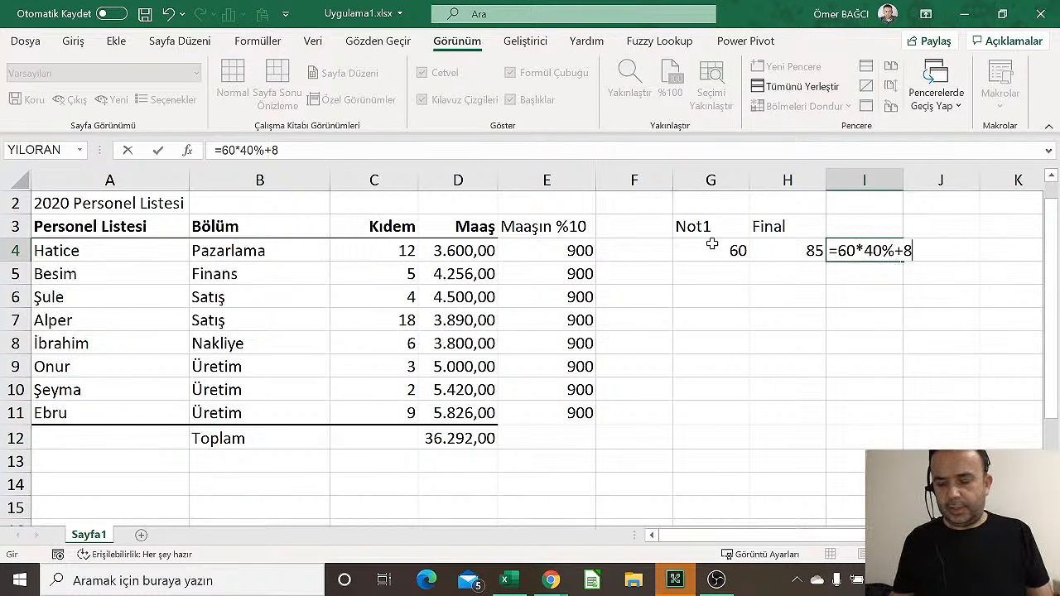
pyautogui.write('5*')
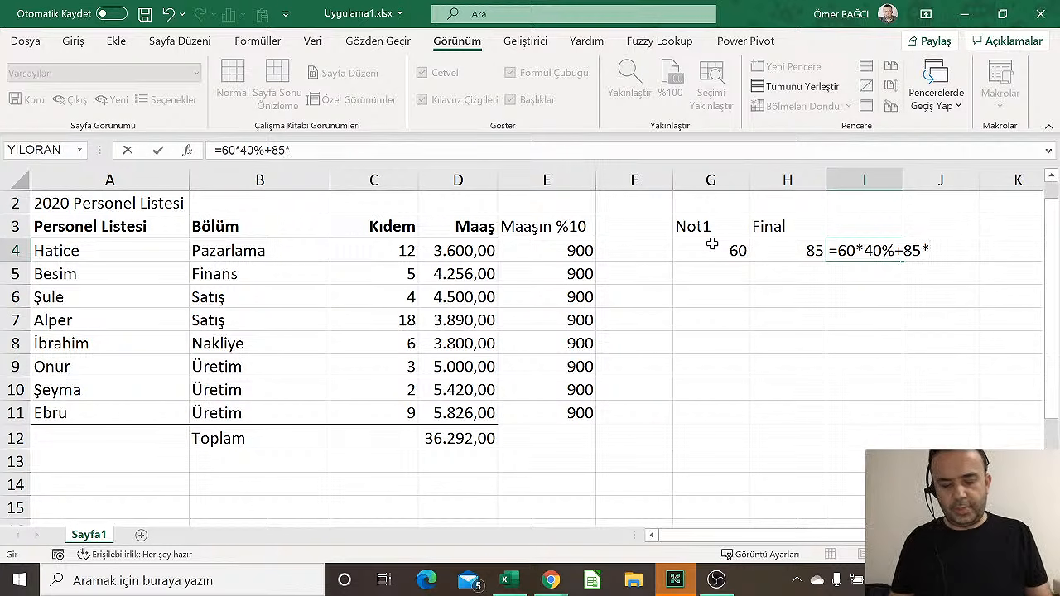
pyautogui.write('60%')
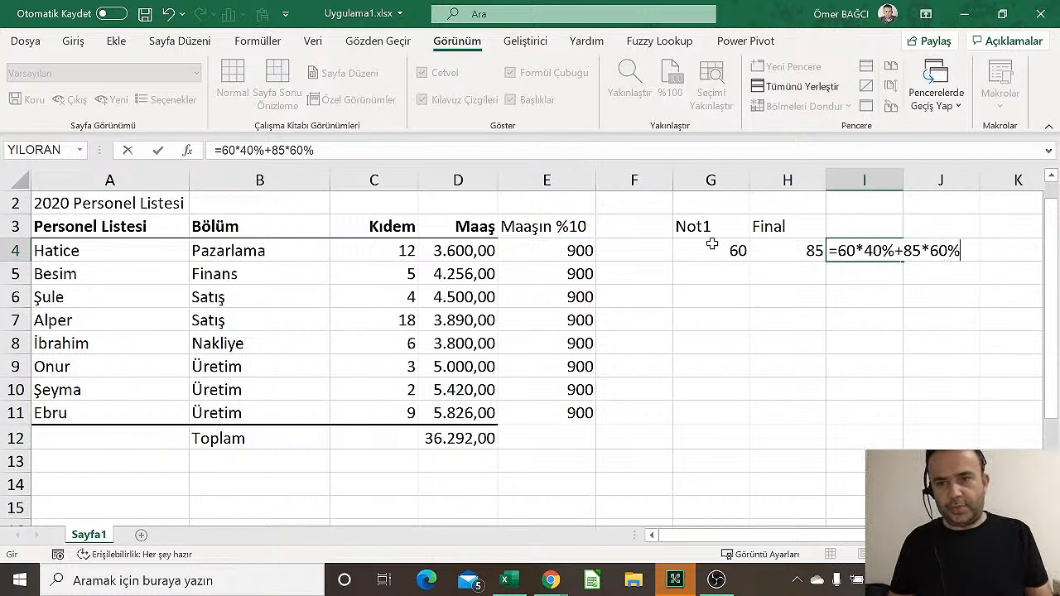
pyautogui.press('Return')
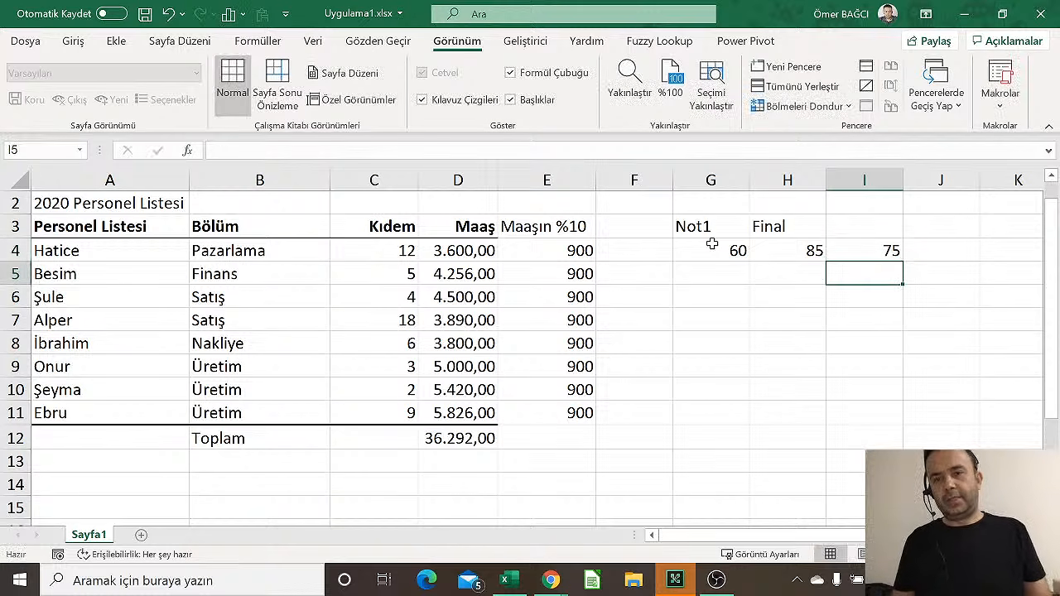
# Change the Not1 score in G4 to 50
pyautogui.press('Up')
pyautogui.press('Left')
pyautogui.press('Left')
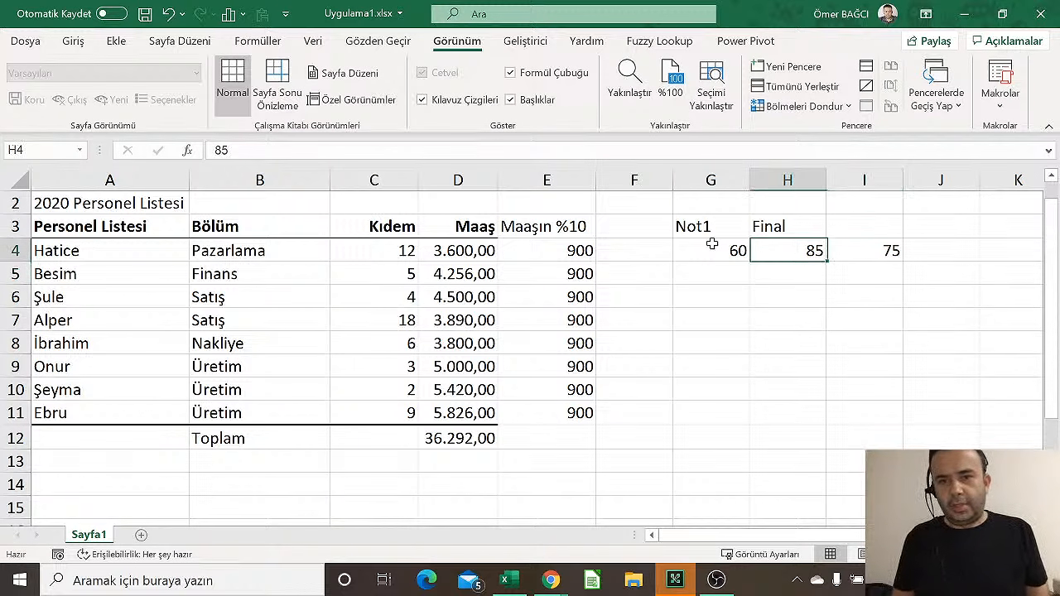
pyautogui.write('50')
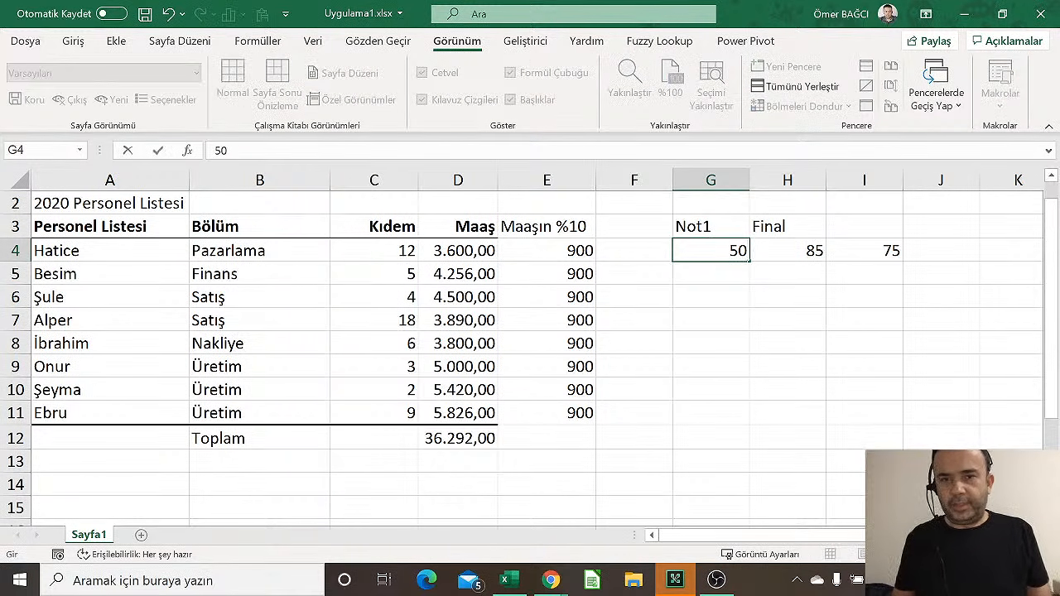
pyautogui.press('Return')
# Delete the Not1/Final headings, scores and result from G3:I4
pyautogui.press('Up')
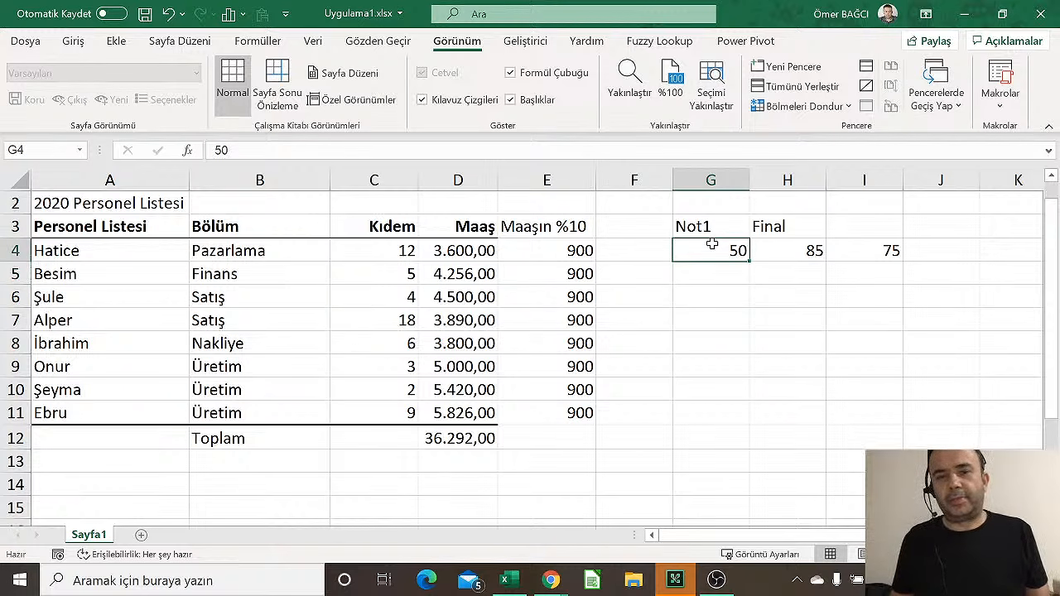
pyautogui.press('Delete')
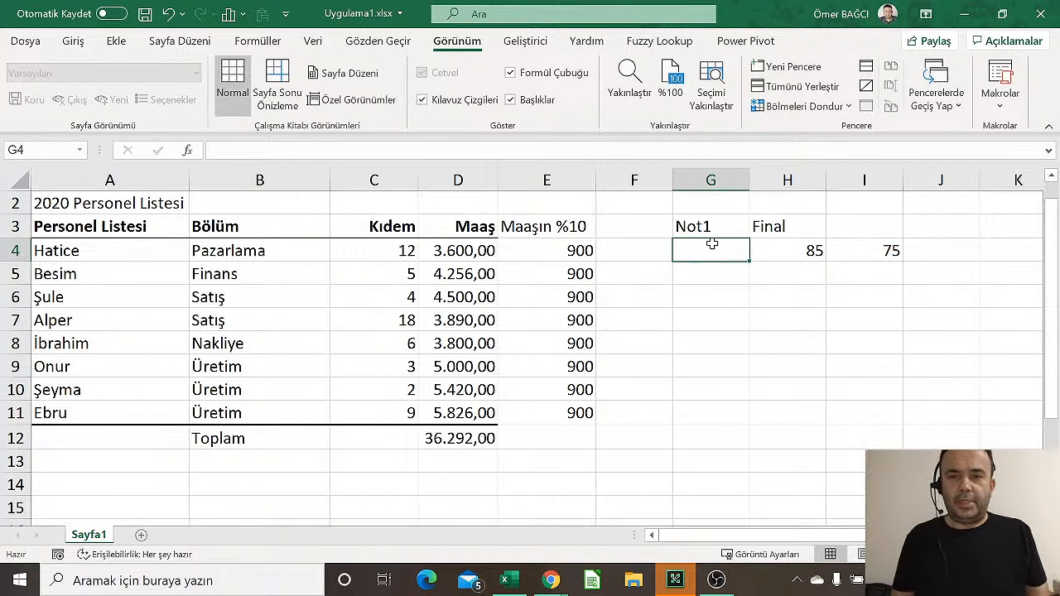
pyautogui.press('Up')
pyautogui.press('Delete')
pyautogui.press('Right')
pyautogui.press('Delete')
pyautogui.press('Down')
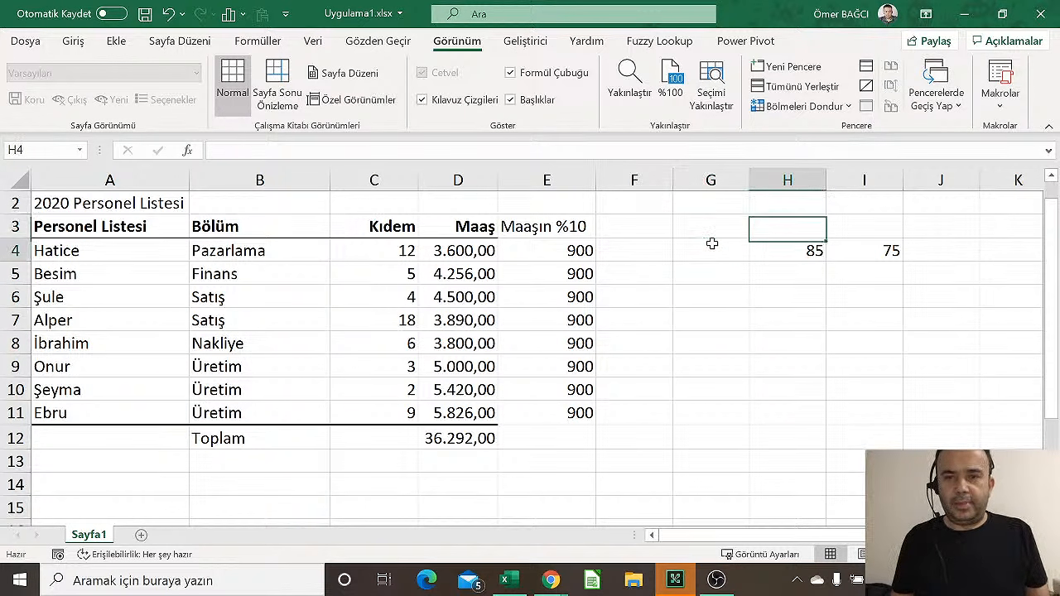
pyautogui.press('Delete')
pyautogui.press('Right')
pyautogui.press('Delete')
# Enter =D4*10% in E4 and fill it down to E11, giving 360 through 582,6
pyautogui.press('Left')
pyautogui.press('Left')
pyautogui.press('Left')
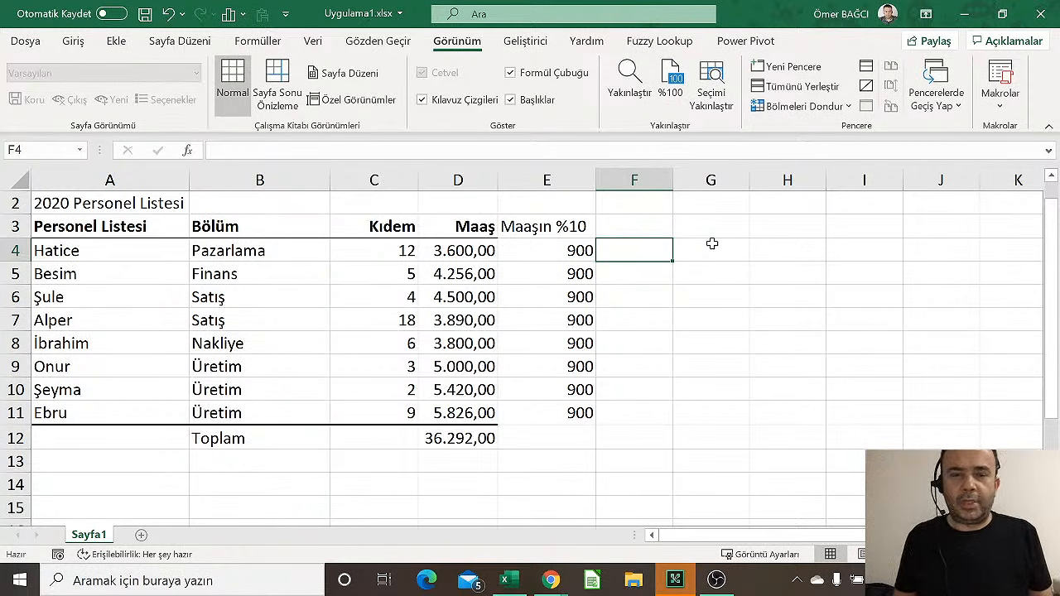
pyautogui.press('Left')
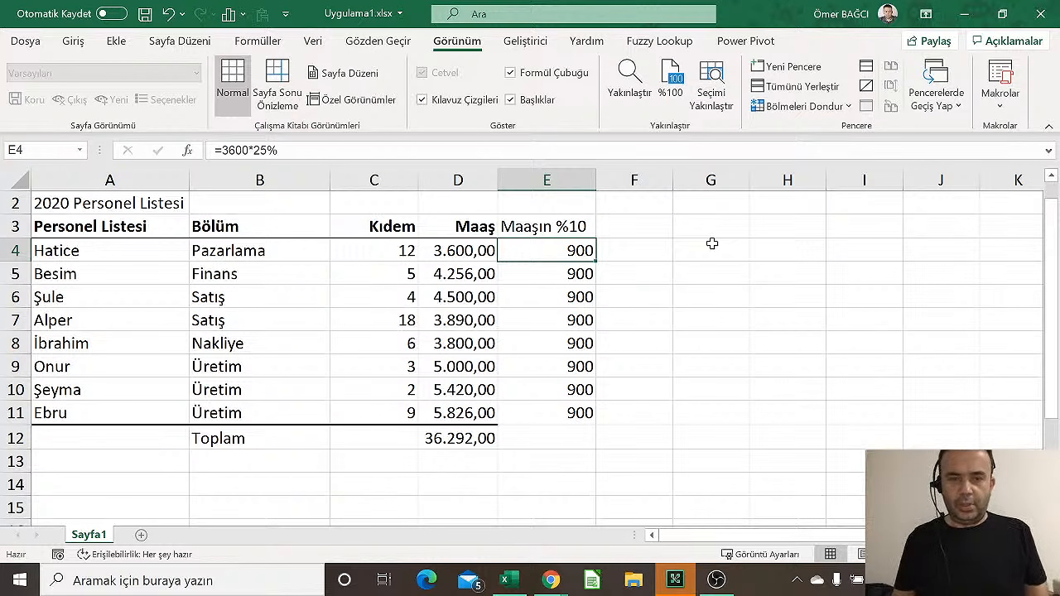
pyautogui.write('=')
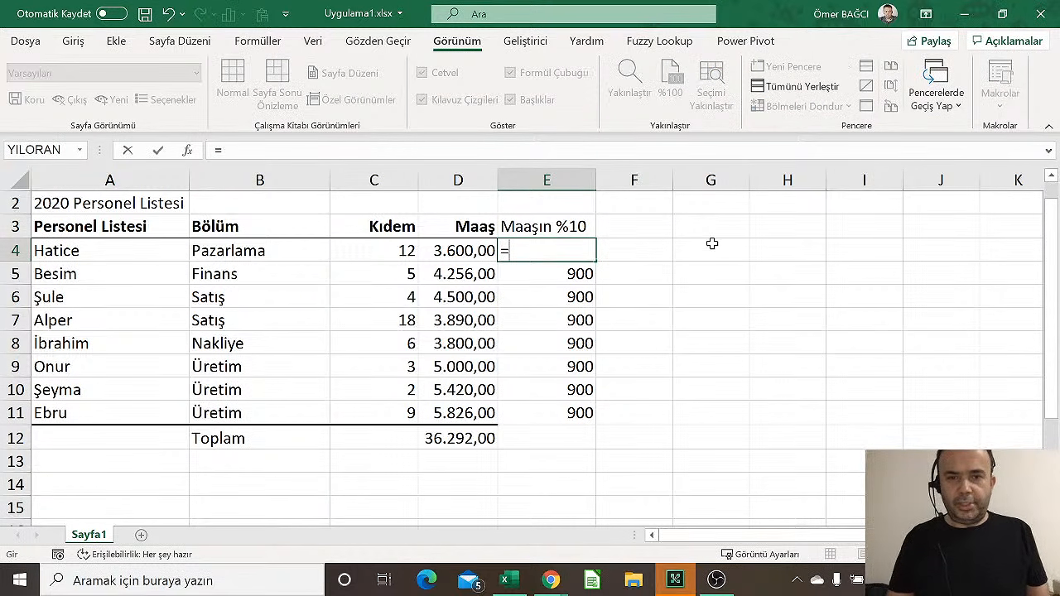
pyautogui.click(452, 253)
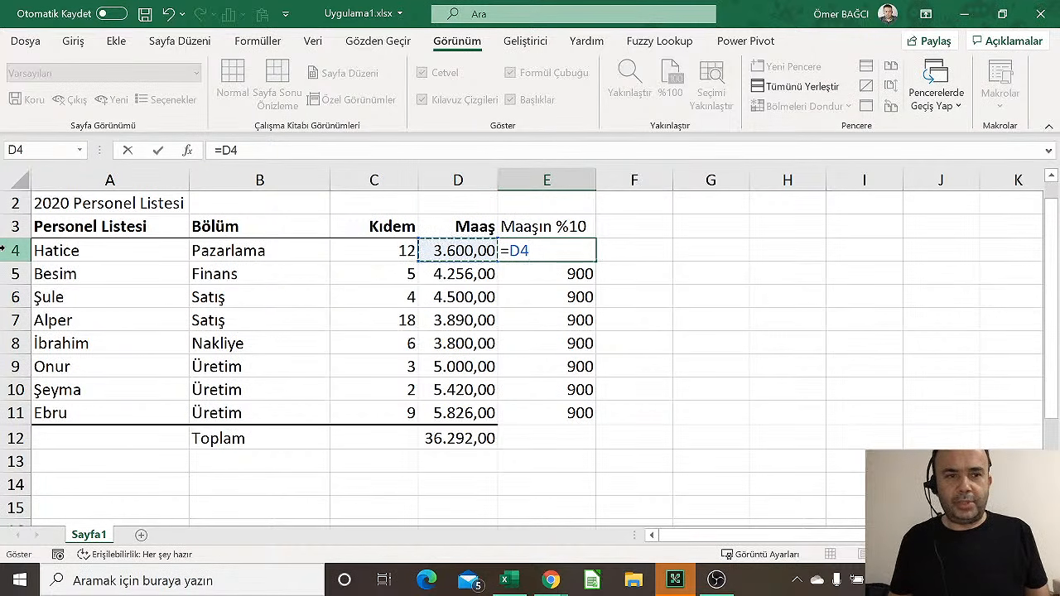
pyautogui.write('*')
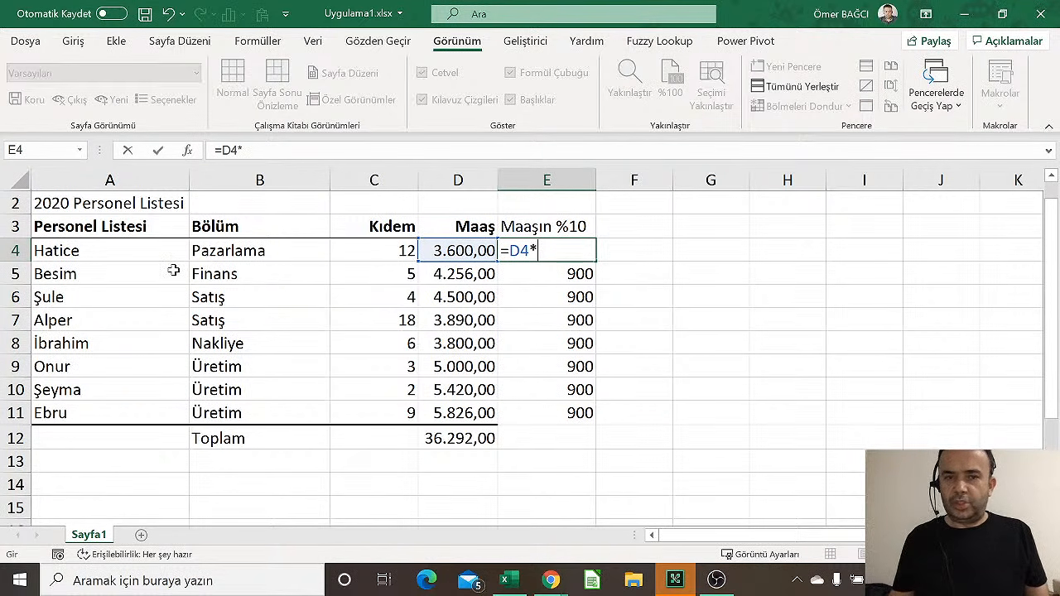
pyautogui.write('10')
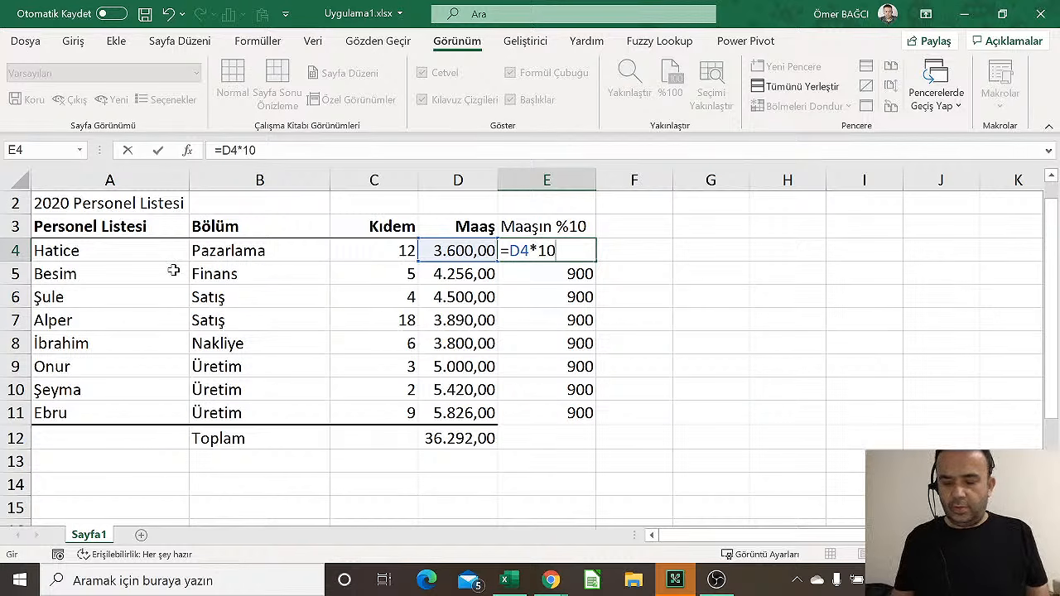
pyautogui.write('%')
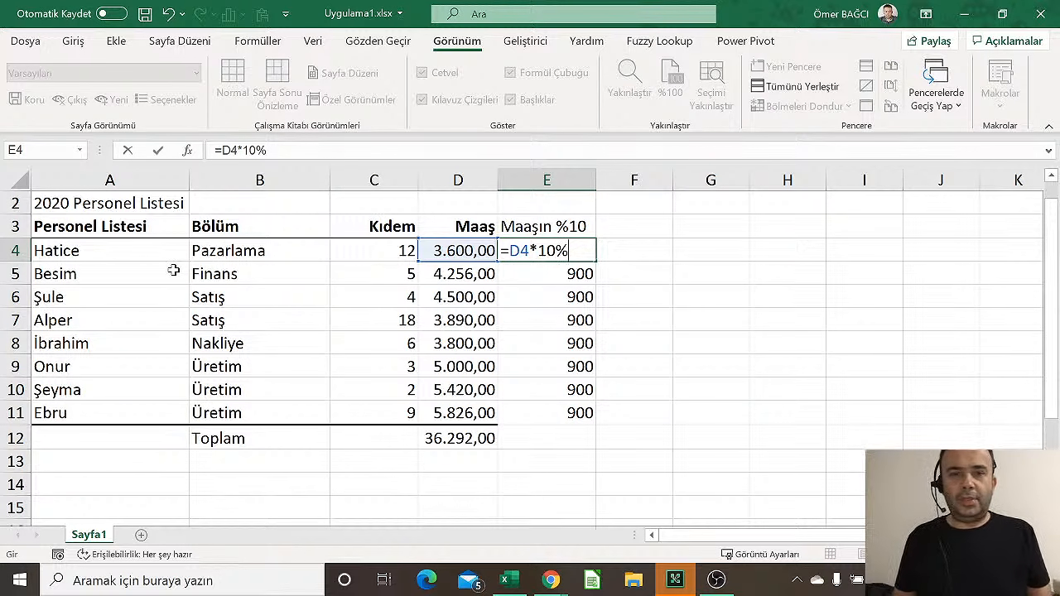
pyautogui.press('Return')
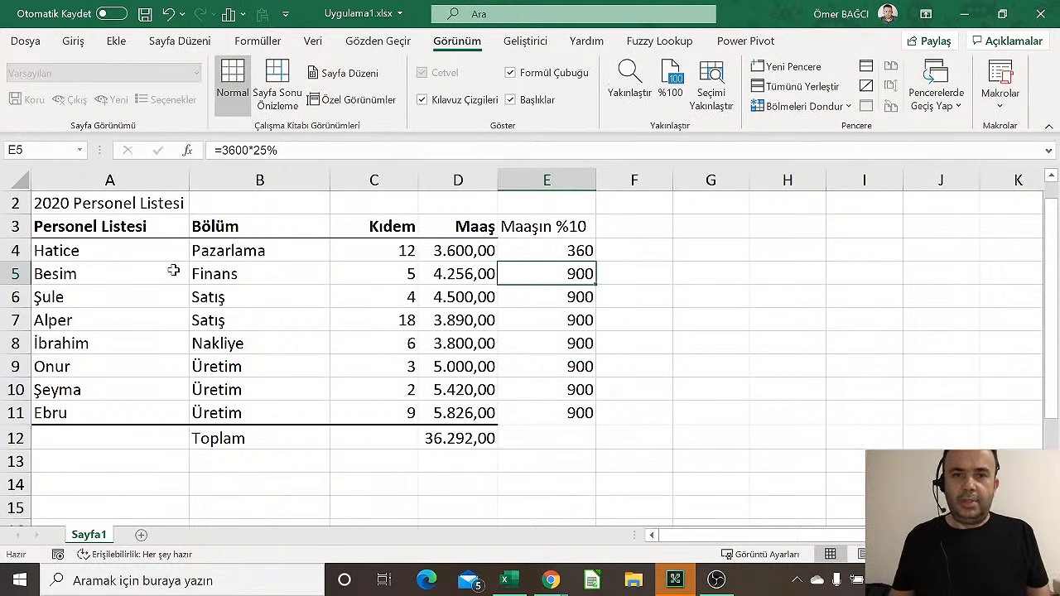
pyautogui.click(582, 251)
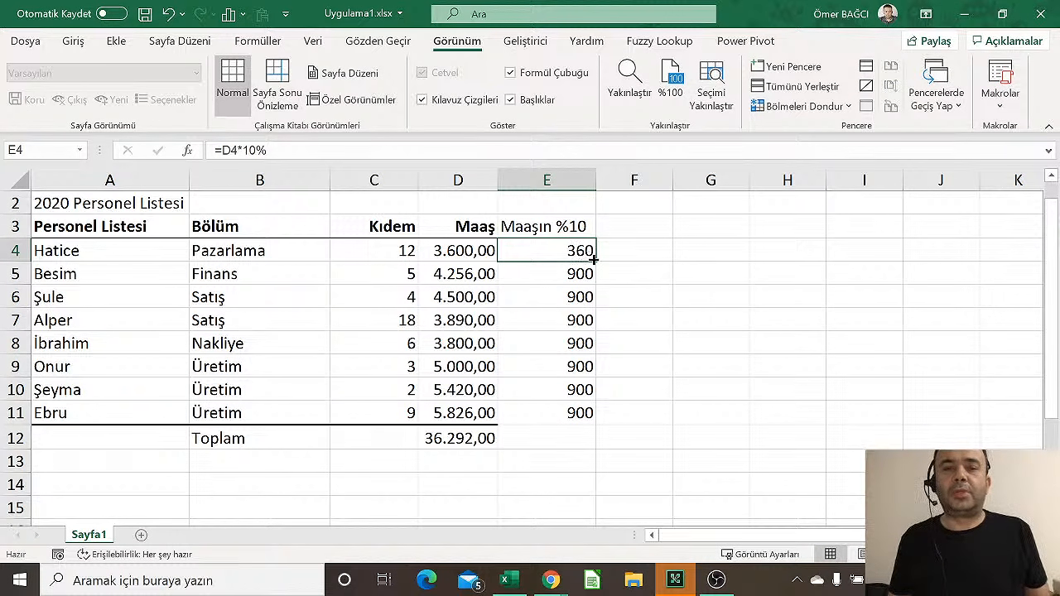
pyautogui.moveTo(594, 264); pyautogui.dragTo(578, 418)
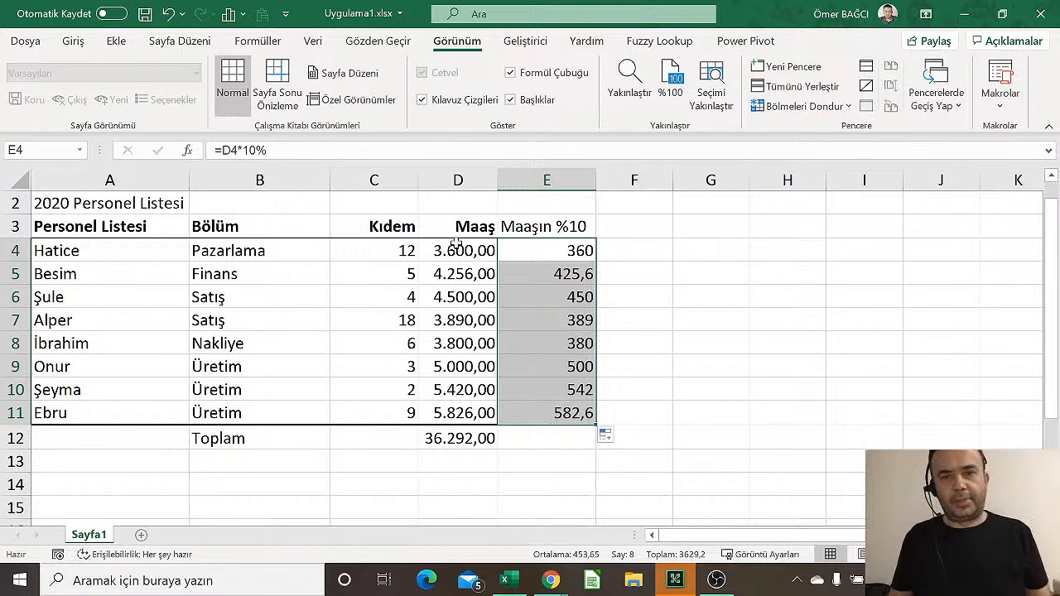
# Write the shortcut note 'Ctrl + shift + !' in G2
pyautogui.click(712, 201)
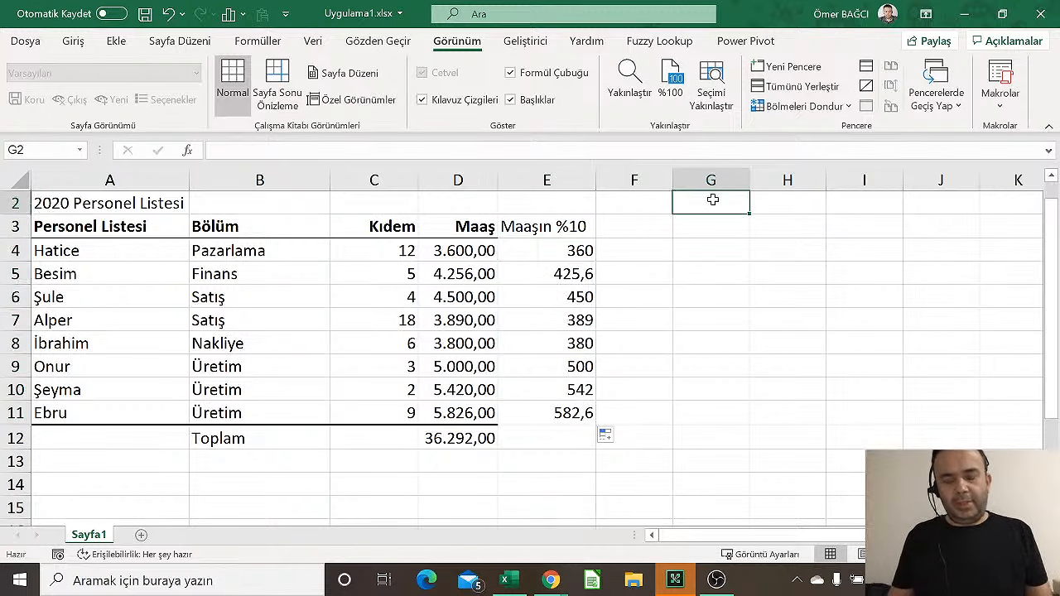
pyautogui.write('Ctrl ')
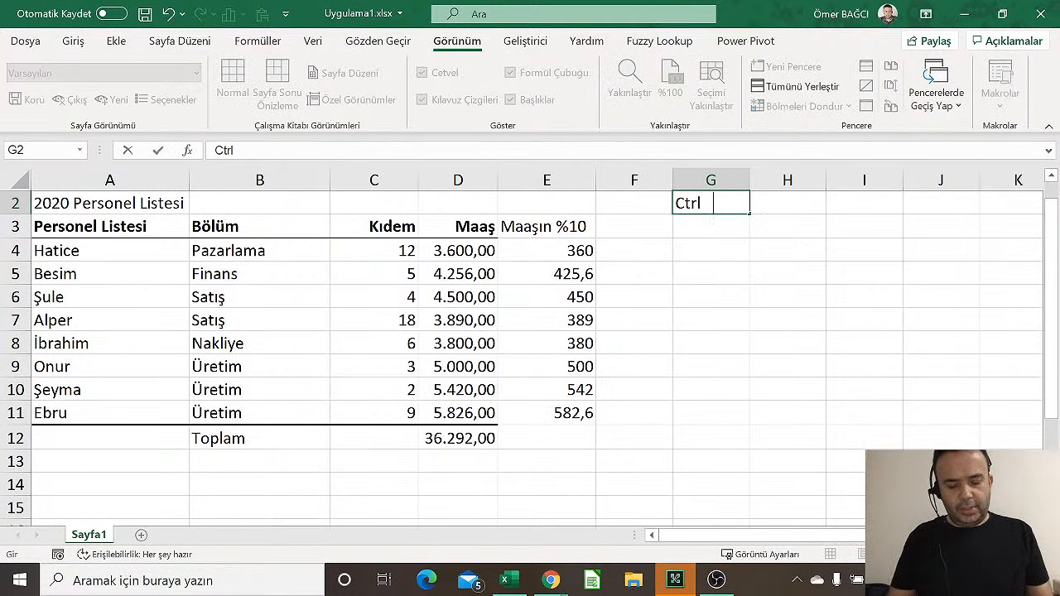
pyautogui.write('+ shift')
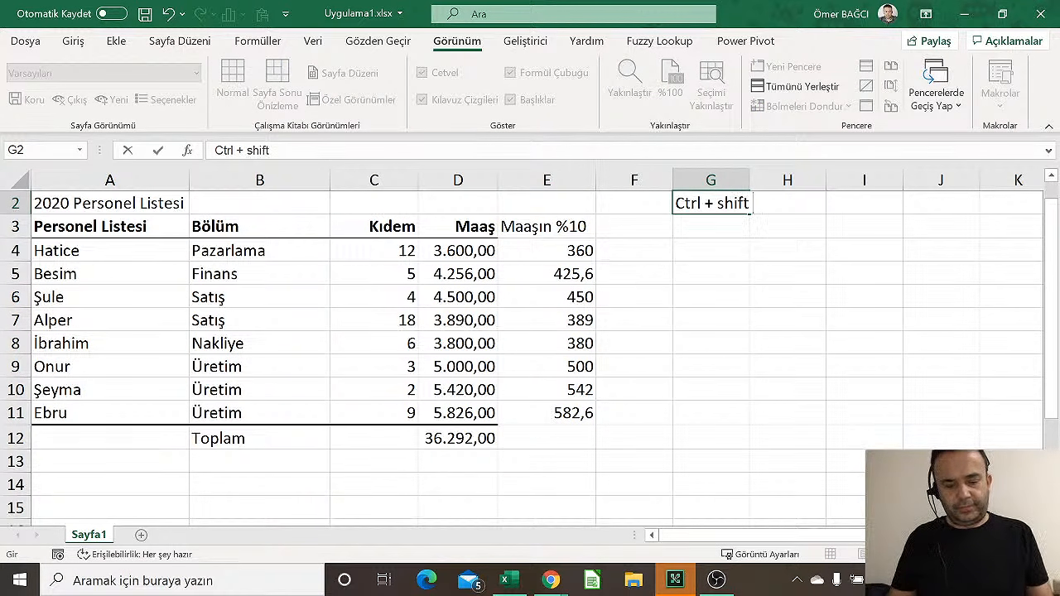
pyautogui.write(' %')
pyautogui.press('BackSpace')
pyautogui.write('+ !')
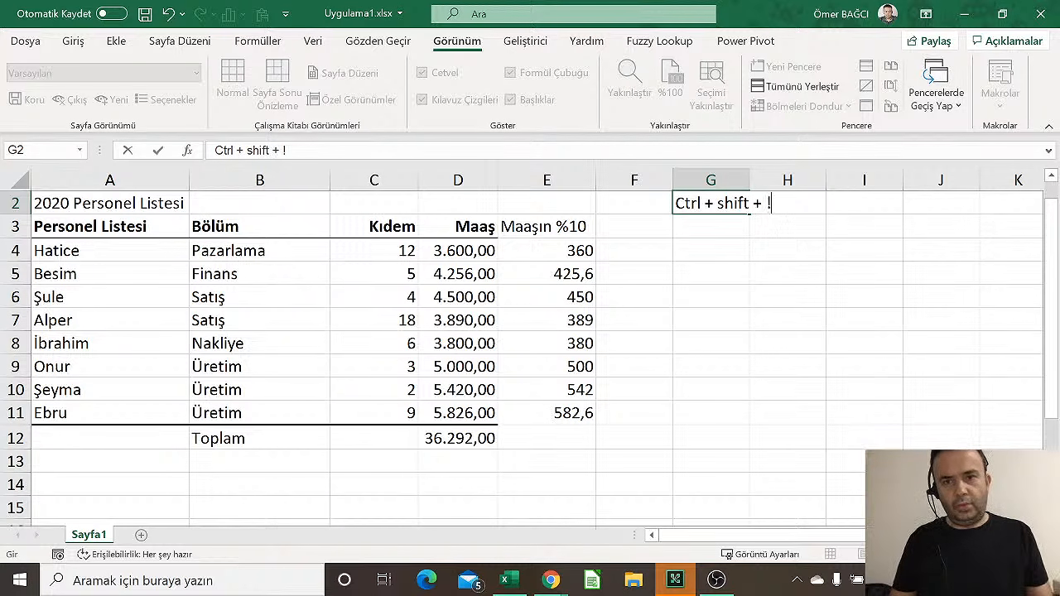
pyautogui.press('Return')
pyautogui.click(713, 201)
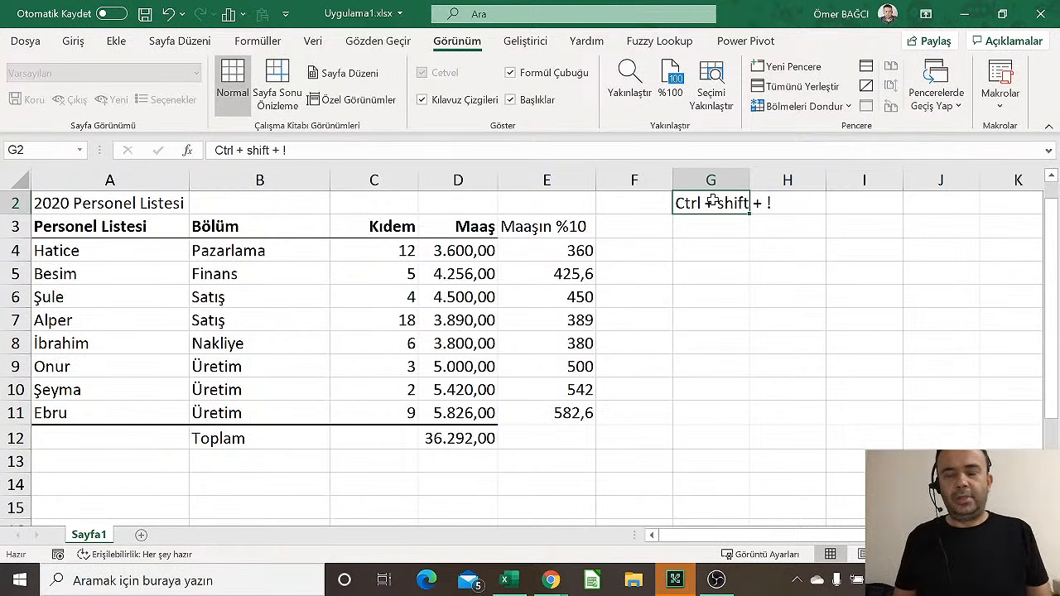
# Format E4:E11 as Number with two decimals, showing 360,00 through 582,60
pyautogui.press('Left')
pyautogui.press('Down')
pyautogui.press('Down')
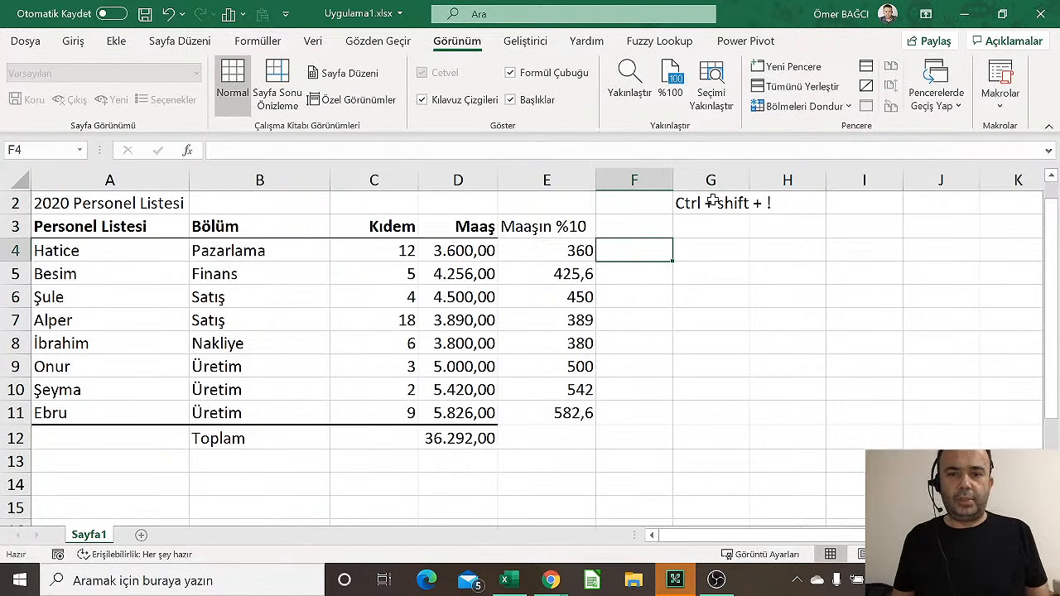
pyautogui.press('Left')
pyautogui.hotkey('shift', 'Down')
pyautogui.hotkey('shift', 'Down')
pyautogui.hotkey('shift', 'Down')
pyautogui.hotkey('shift', 'Down')
pyautogui.hotkey('shift', 'Down')
pyautogui.hotkey('shift', 'Down')
pyautogui.hotkey('shift', 'Down')
pyautogui.hotkey('shift', 'Down')
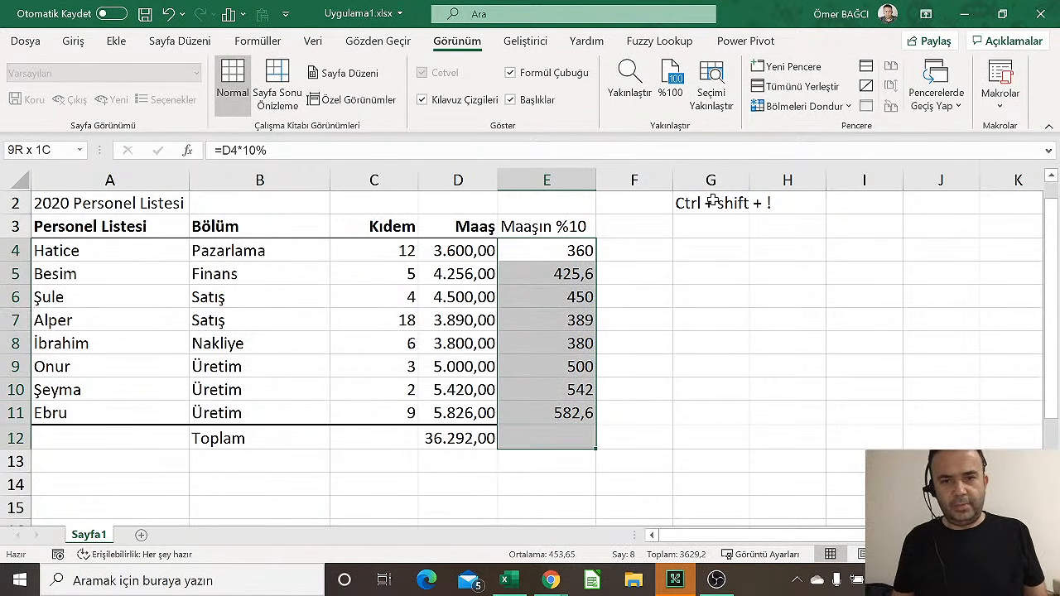
pyautogui.hotkey('shift', 'Up')
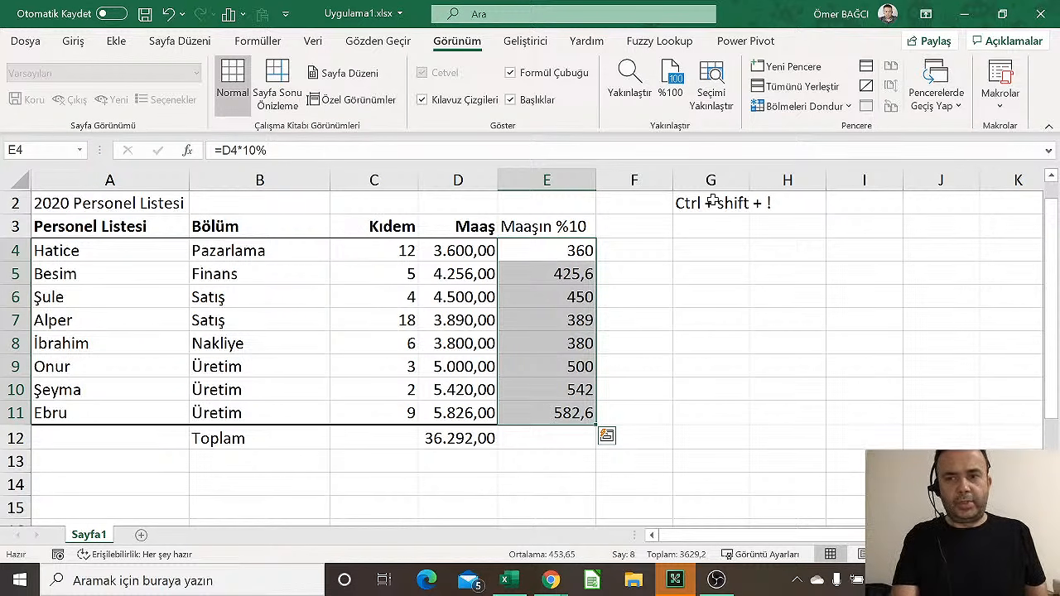
pyautogui.hotkey('ctrl', 'shift', '1')
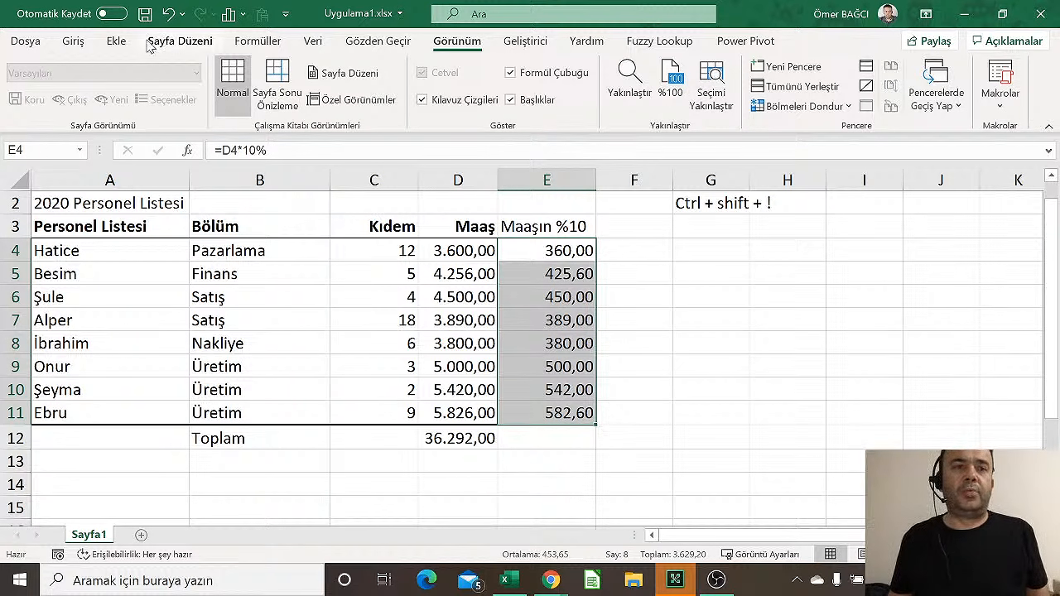
pyautogui.click(73, 40)
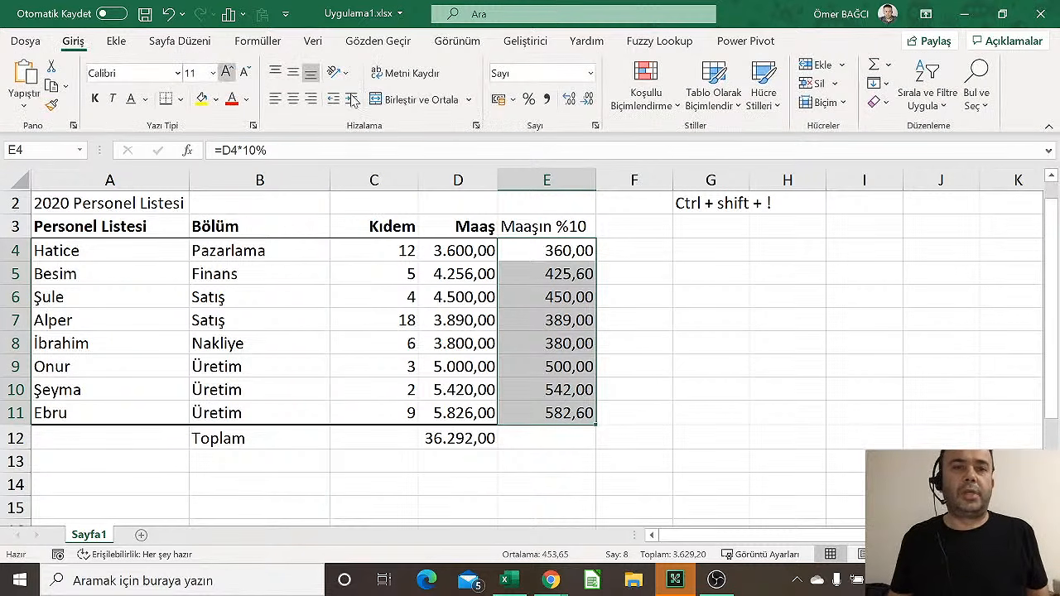
# Clear all contents of E4:E11 and rename the E3 heading to 'Maaşın %25'
pyautogui.click(872, 103)
pyautogui.click(888, 120)
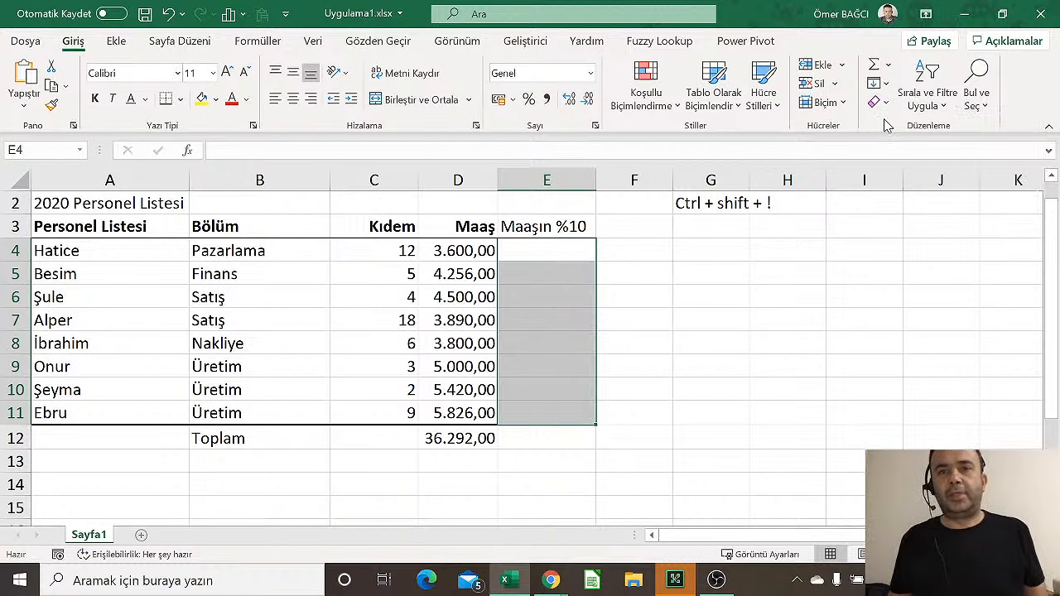
pyautogui.click(555, 225)
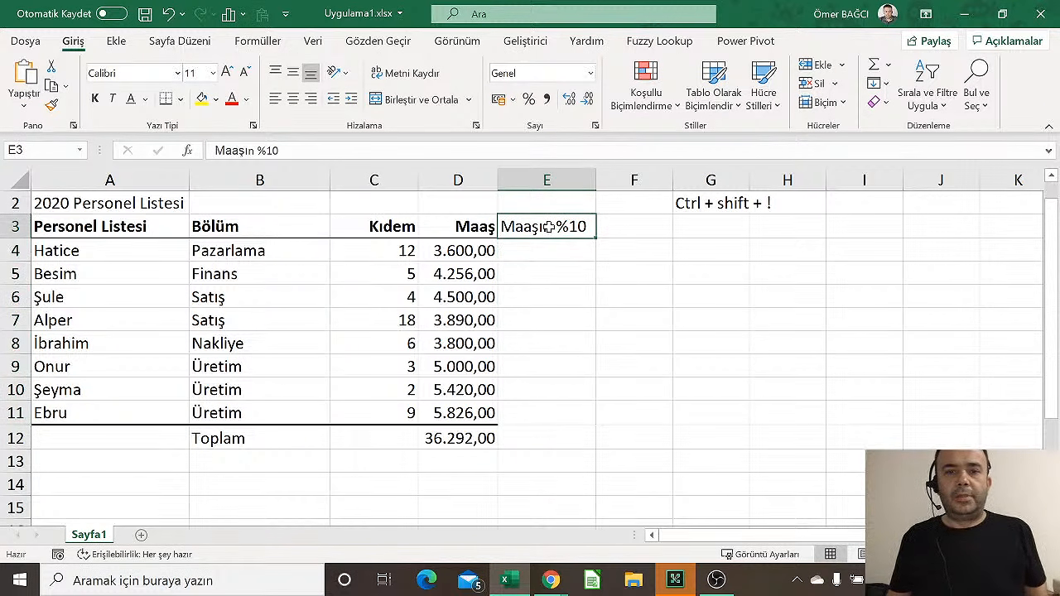
pyautogui.click(288, 154)
pyautogui.press('BackSpace')
pyautogui.press('BackSpace')
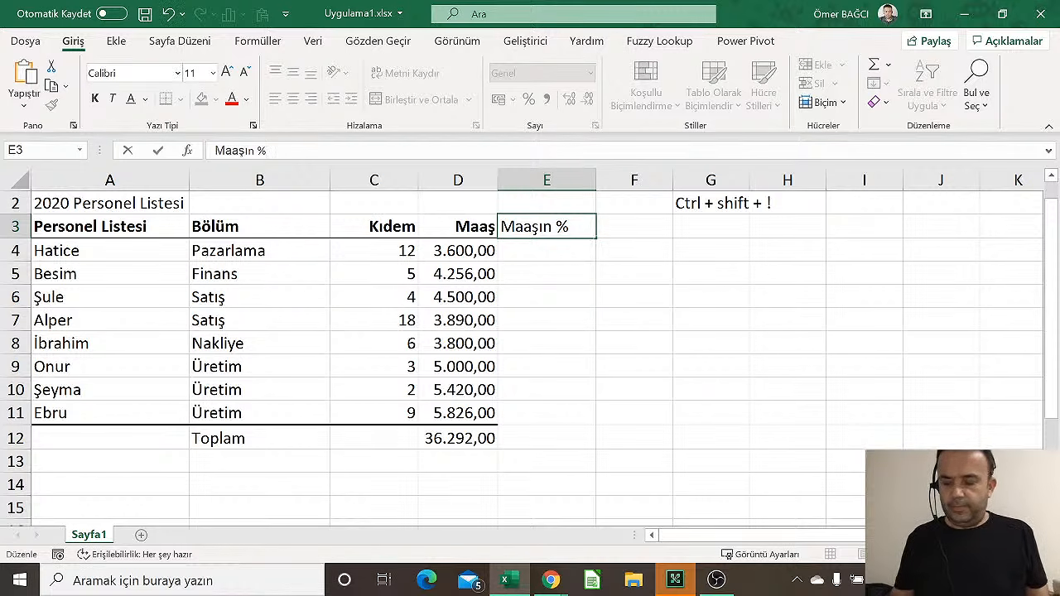
pyautogui.write('25')
pyautogui.press('Return')
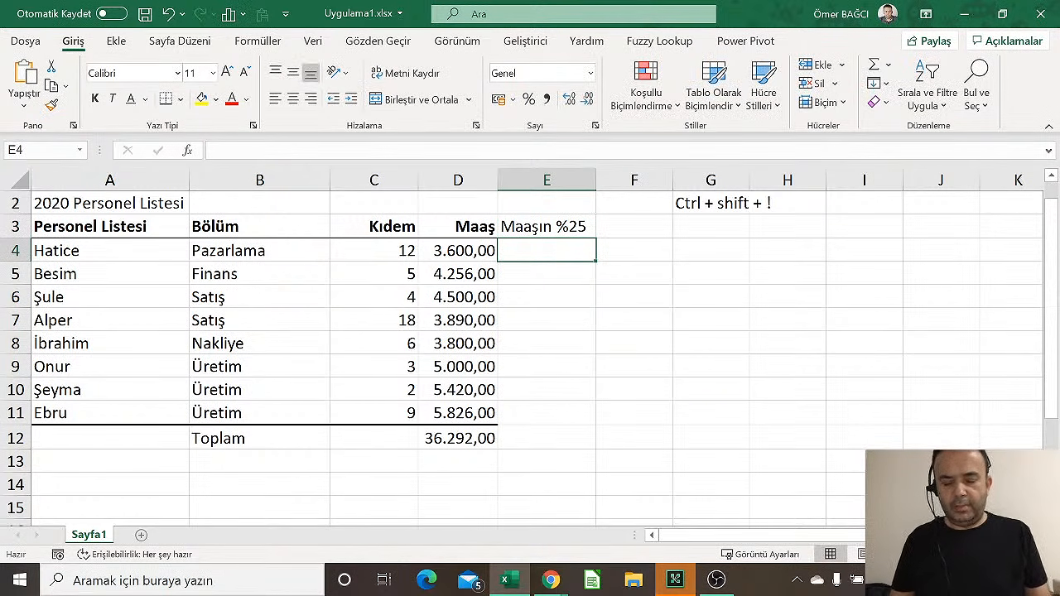
# Start a formula =D4 in E4, then cancel it
pyautogui.write('=')
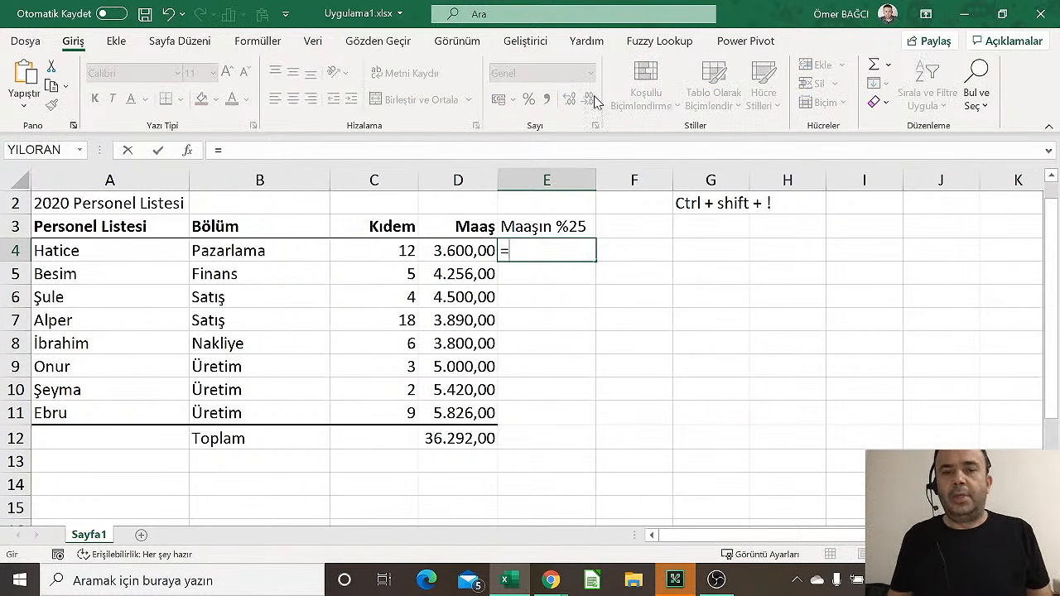
pyautogui.click(478, 253)
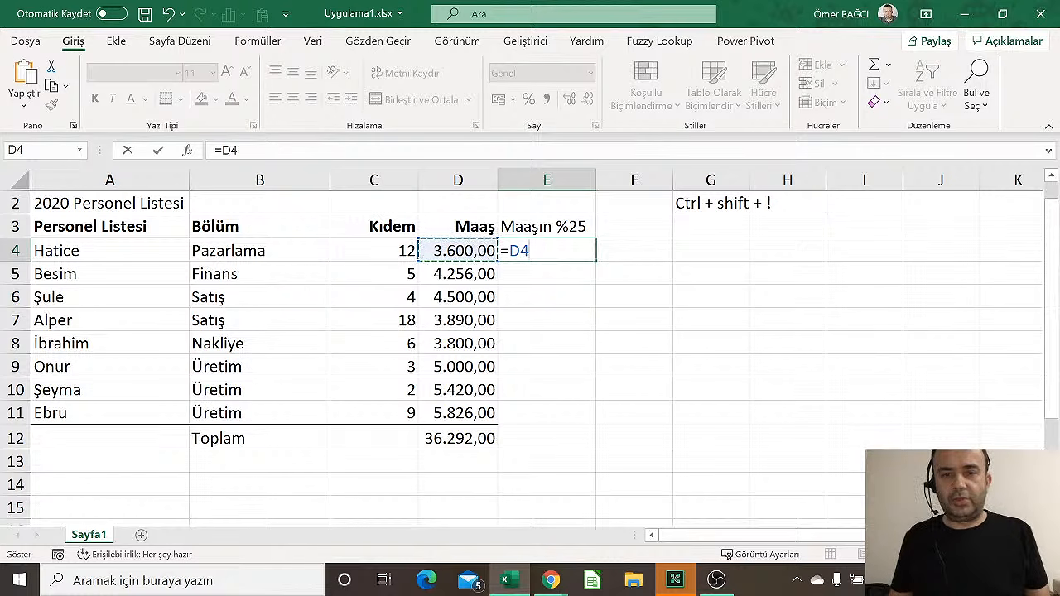
pyautogui.press('Escape')
pyautogui.click(536, 322)
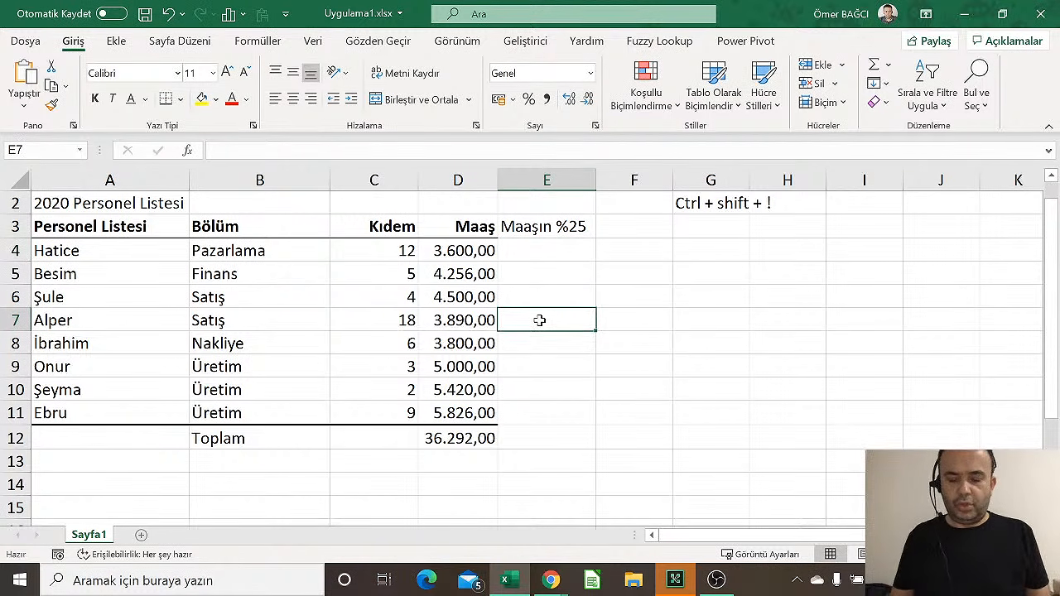
pyautogui.write('=')
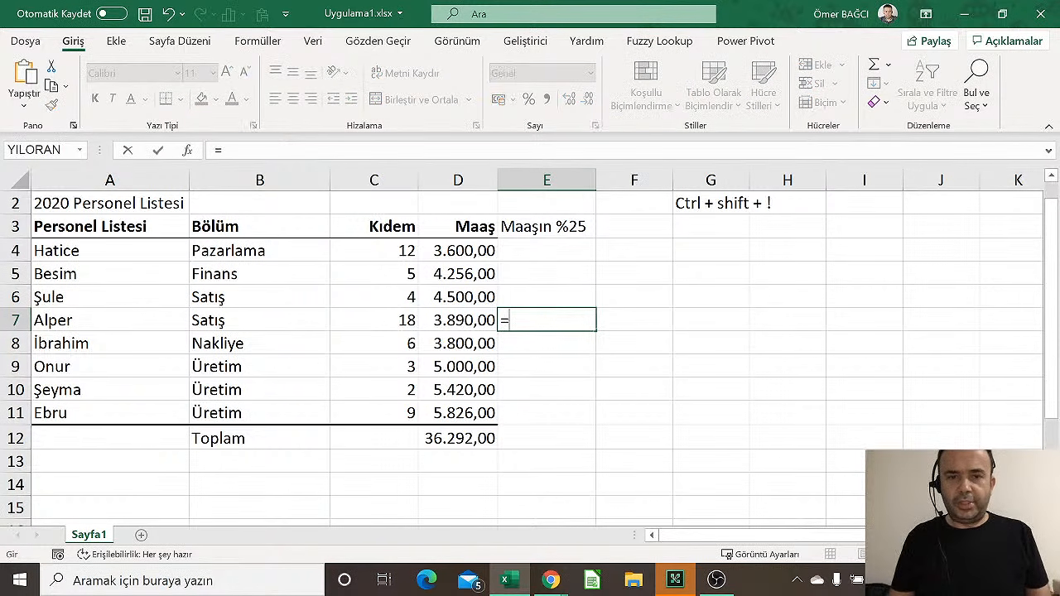
pyautogui.click(480, 252)
pyautogui.write('*25')
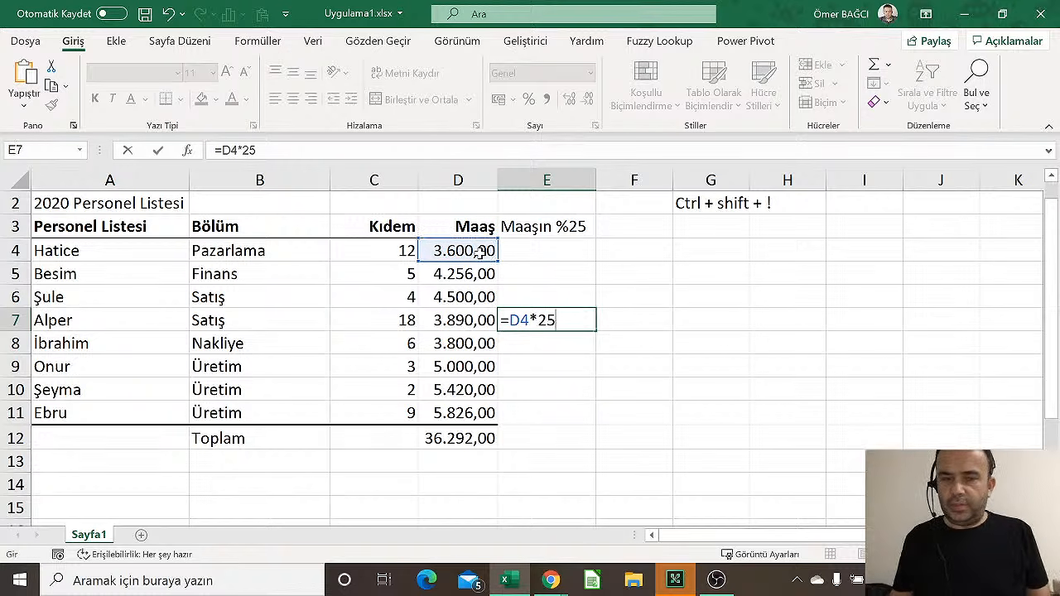
pyautogui.write('%')
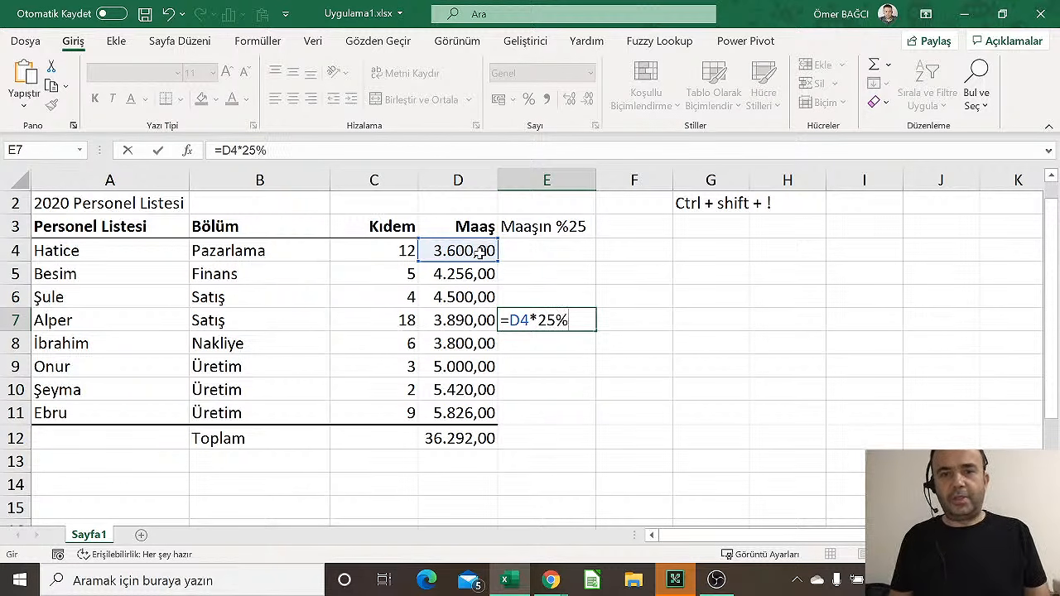
pyautogui.press('Return')
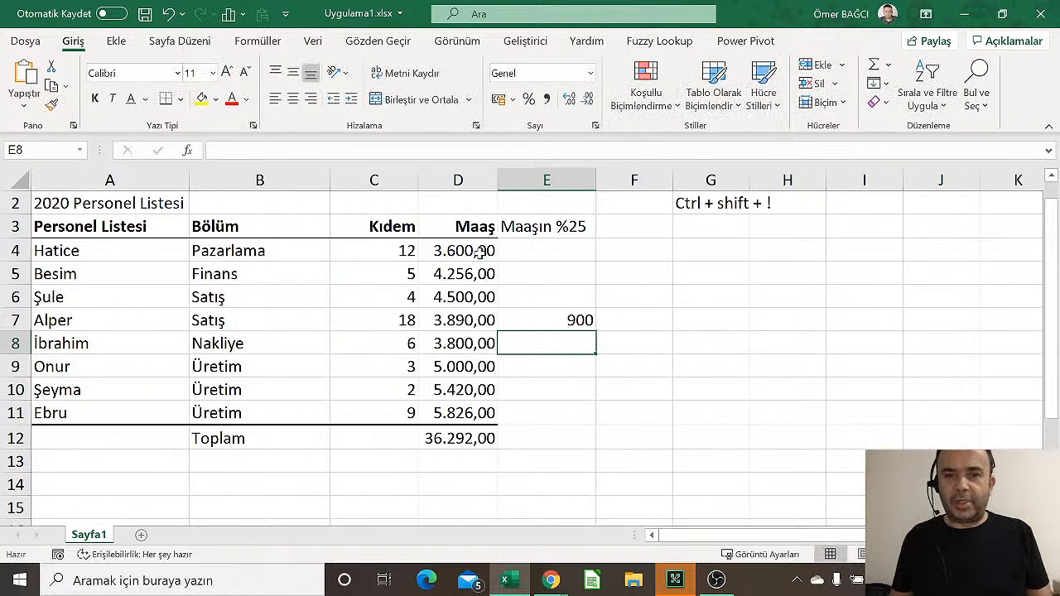
pyautogui.click(570, 321)
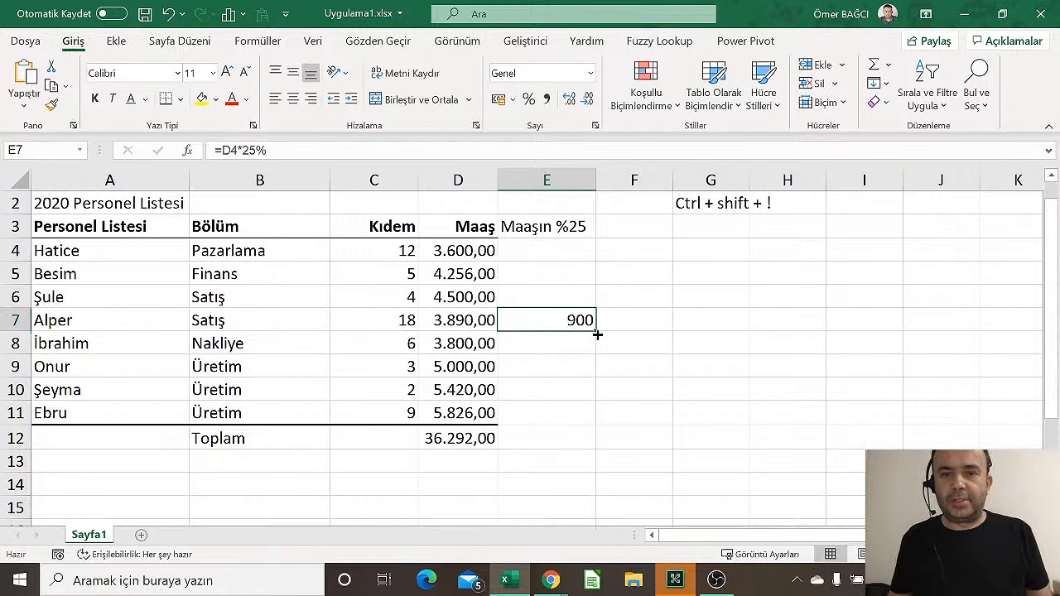
pyautogui.moveTo(596, 333); pyautogui.dragTo(590, 489)
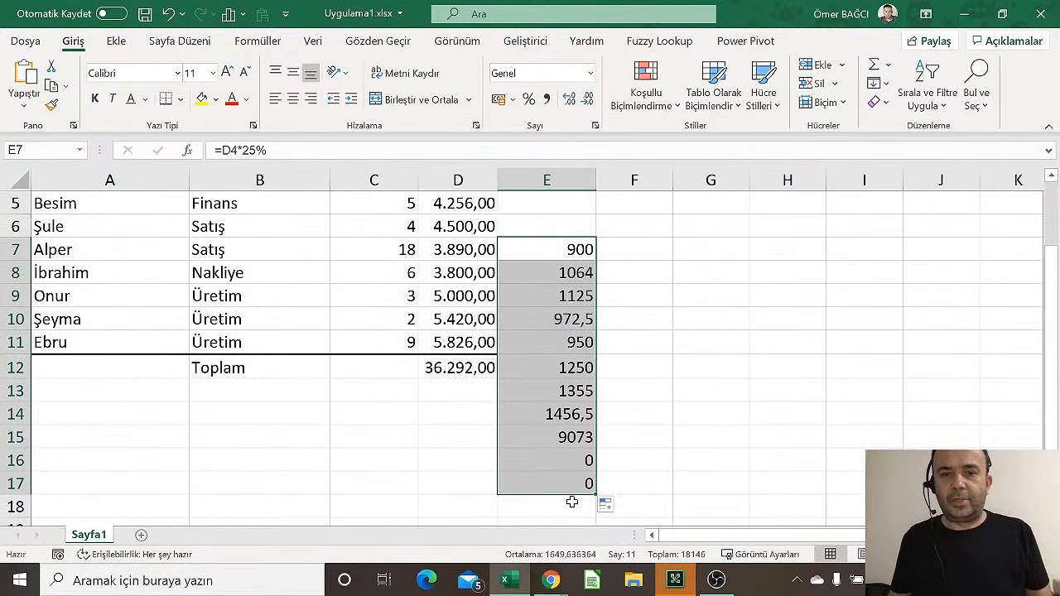
pyautogui.scroll(2, 546, 437)
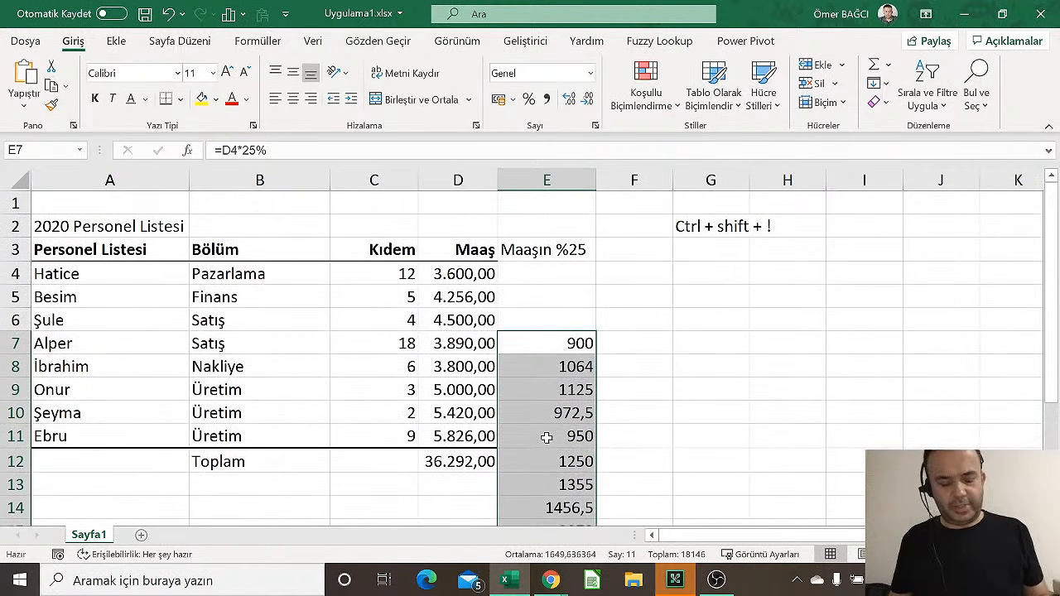
pyautogui.hotkey('ctrl', 'z')
pyautogui.hotkey('ctrl', 'z')
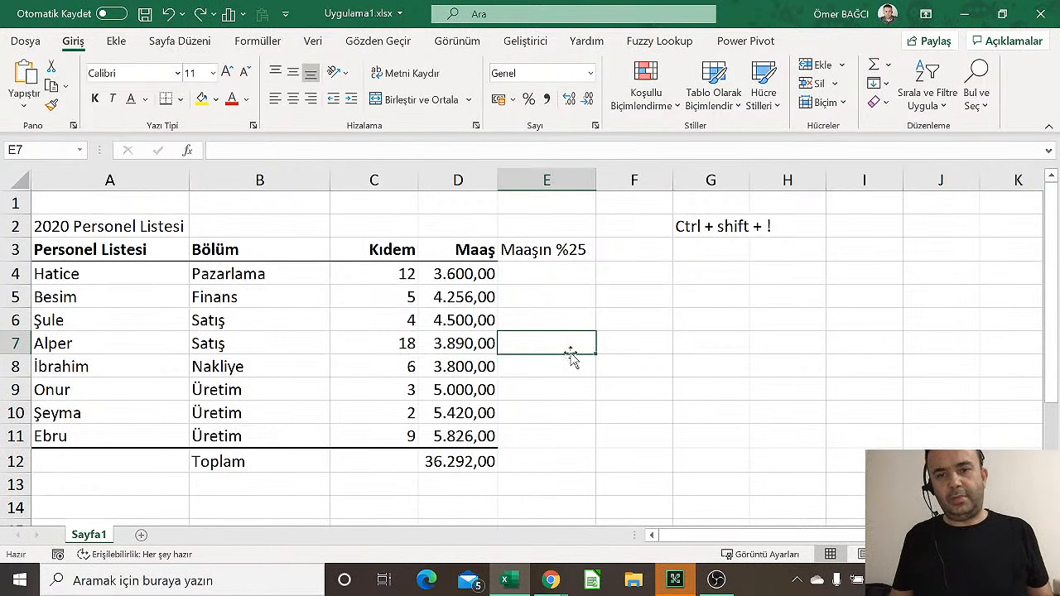
pyautogui.click(556, 271)
# Enter =D4*25% in E4 and fill it down to E11, giving 900 to 1456,5
pyautogui.click(474, 274)
pyautogui.click(543, 279)
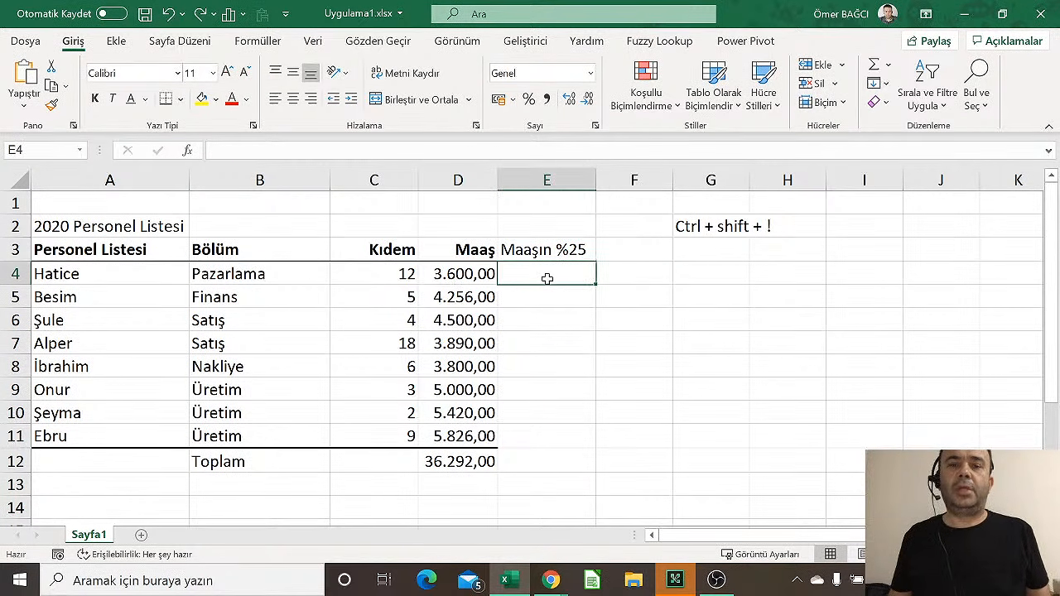
pyautogui.write('=')
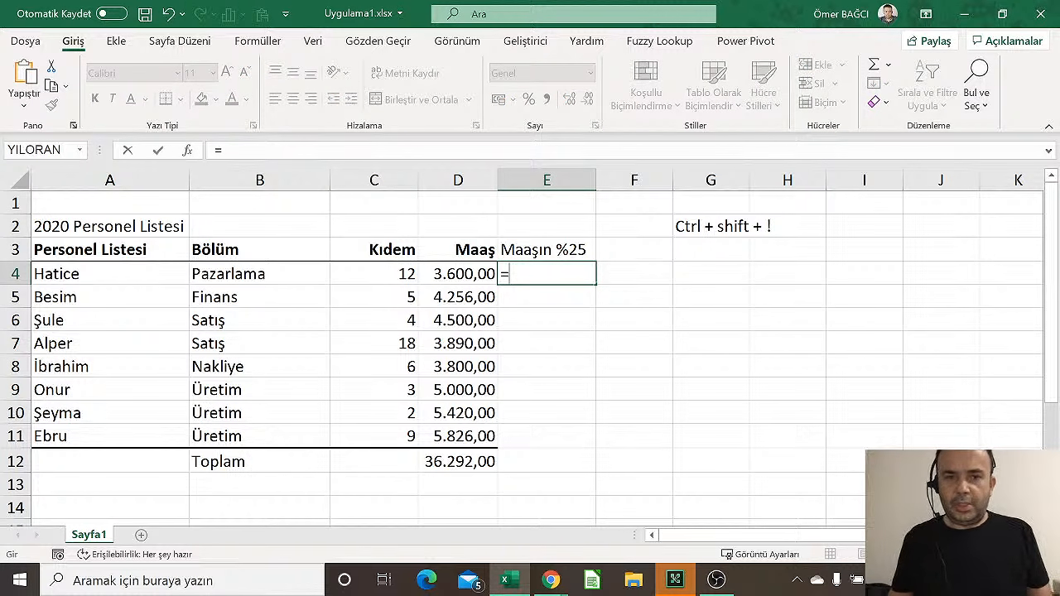
pyautogui.click(439, 273)
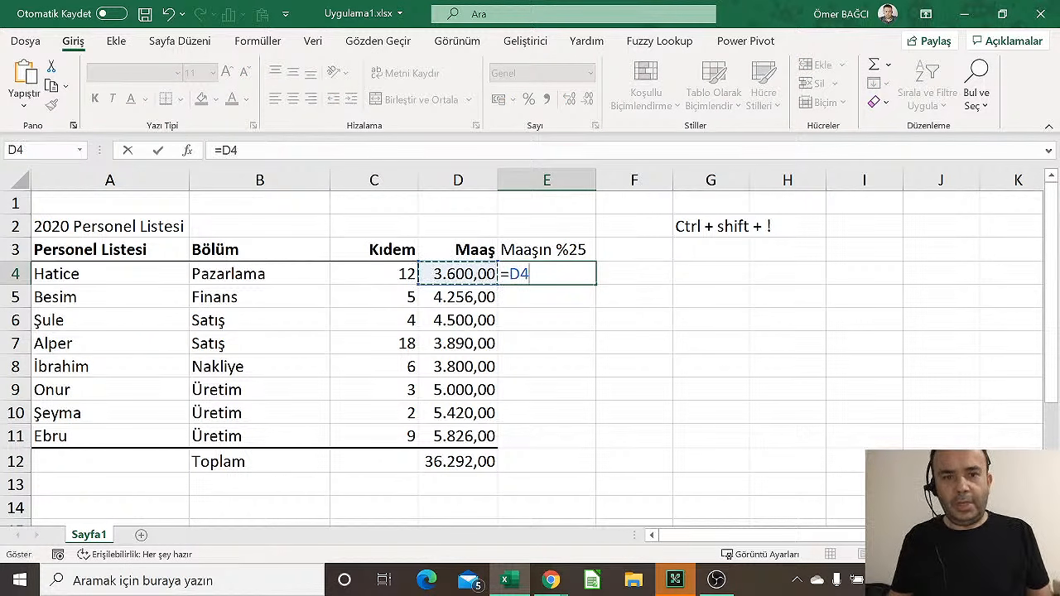
pyautogui.press('BackSpace')
pyautogui.press('BackSpace')
pyautogui.write('d4')
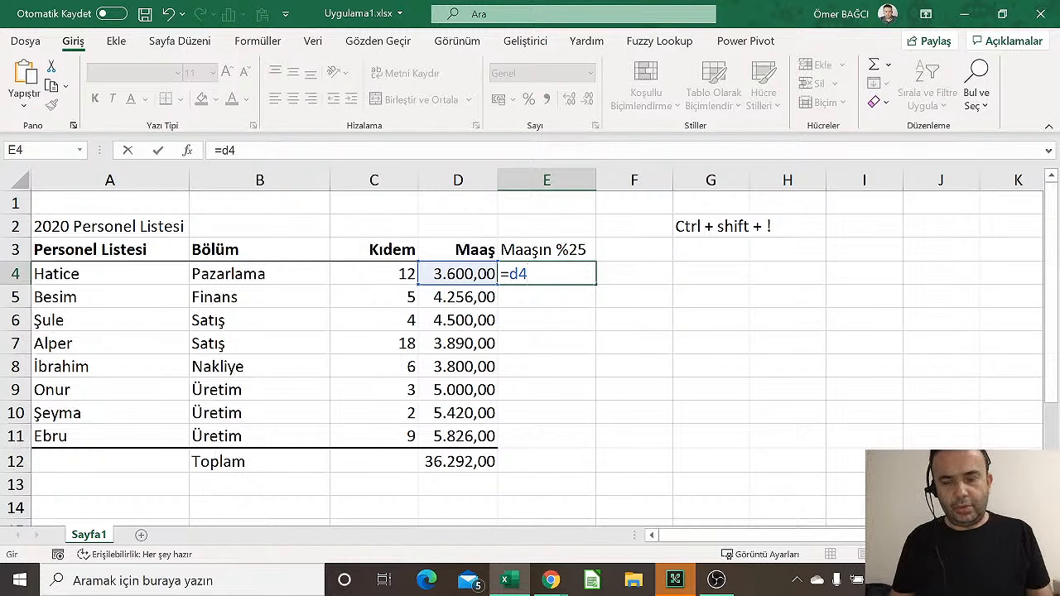
pyautogui.write('*')
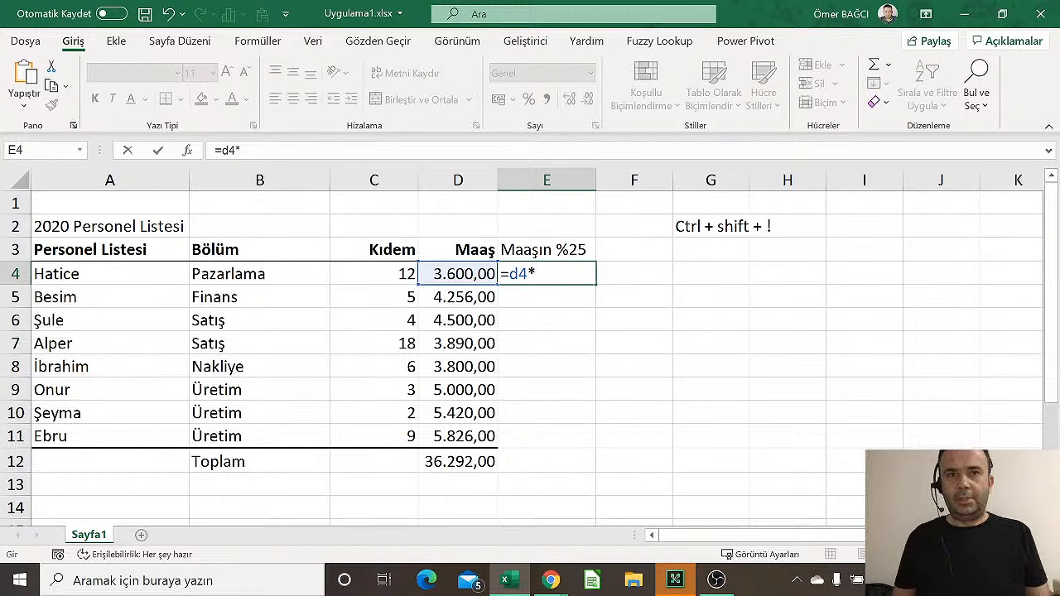
pyautogui.write('25%')
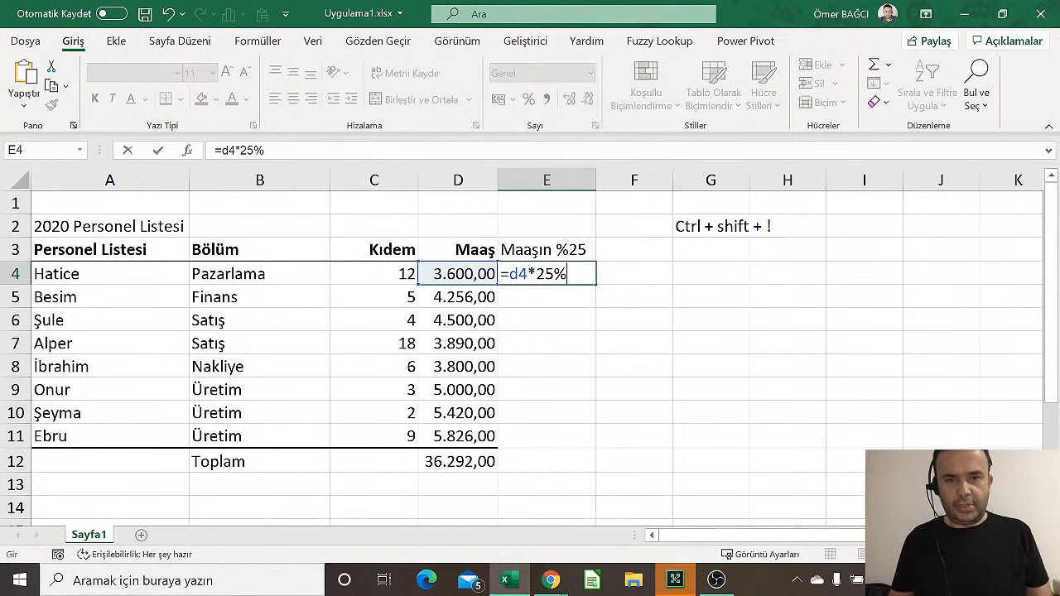
pyautogui.press('Return')
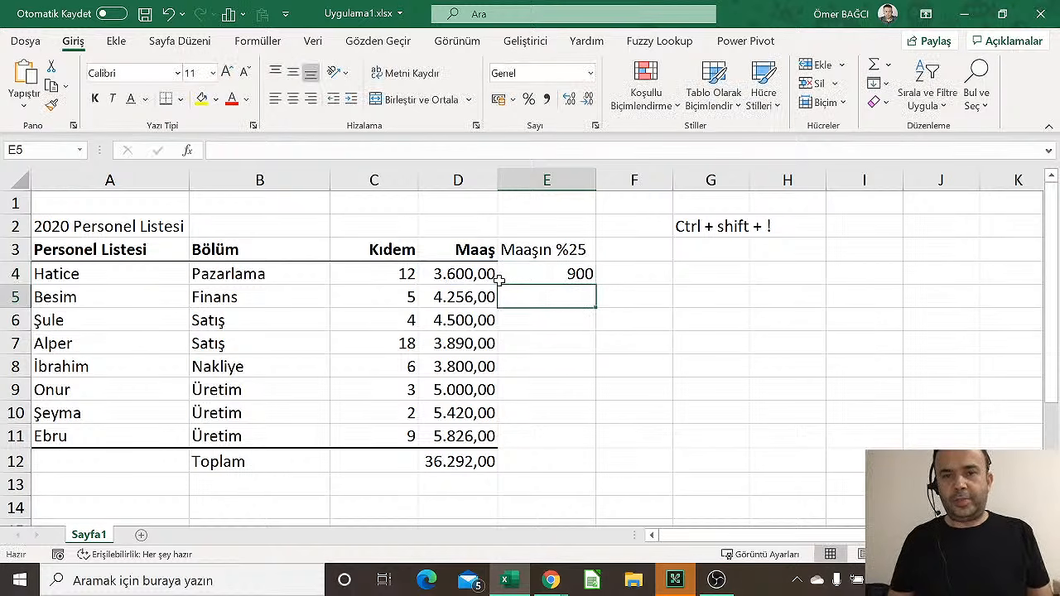
pyautogui.click(553, 276)
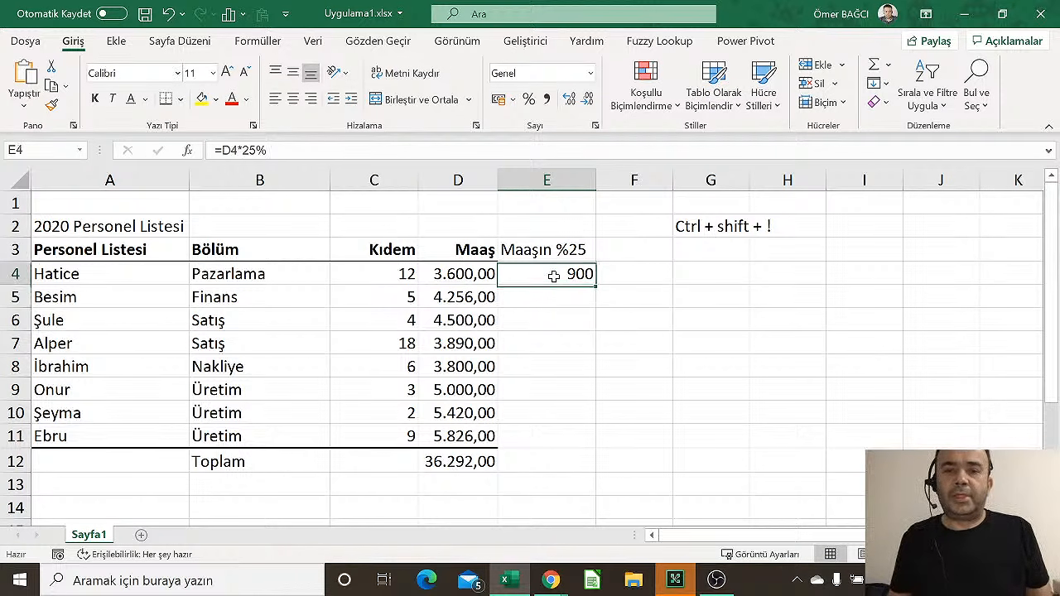
pyautogui.doubleClick(598, 286)
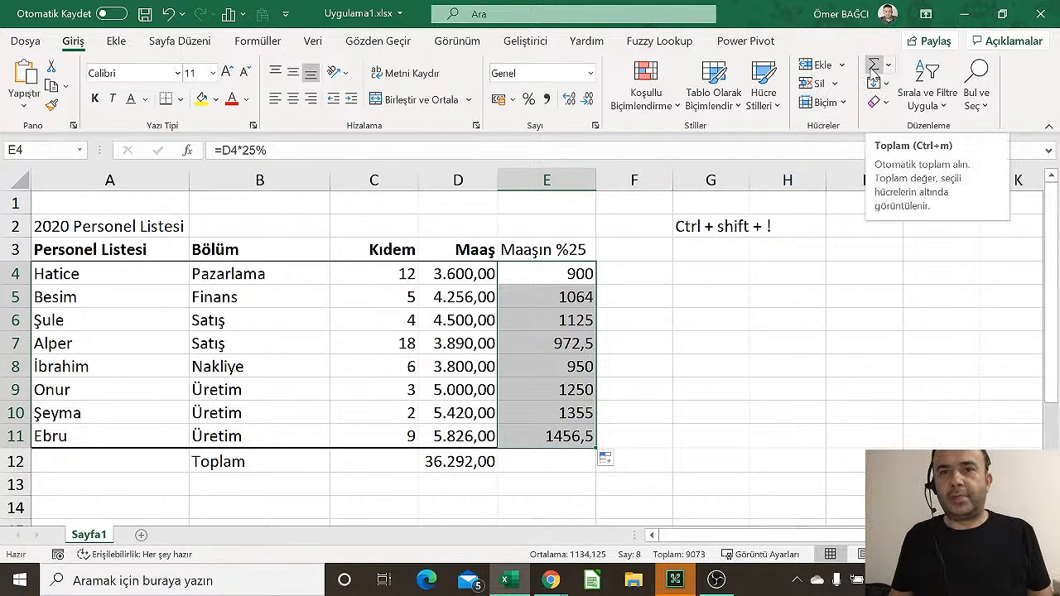
# AutoSum the 25% amounts into E12 for a total of 9.073,00
pyautogui.click(873, 73)
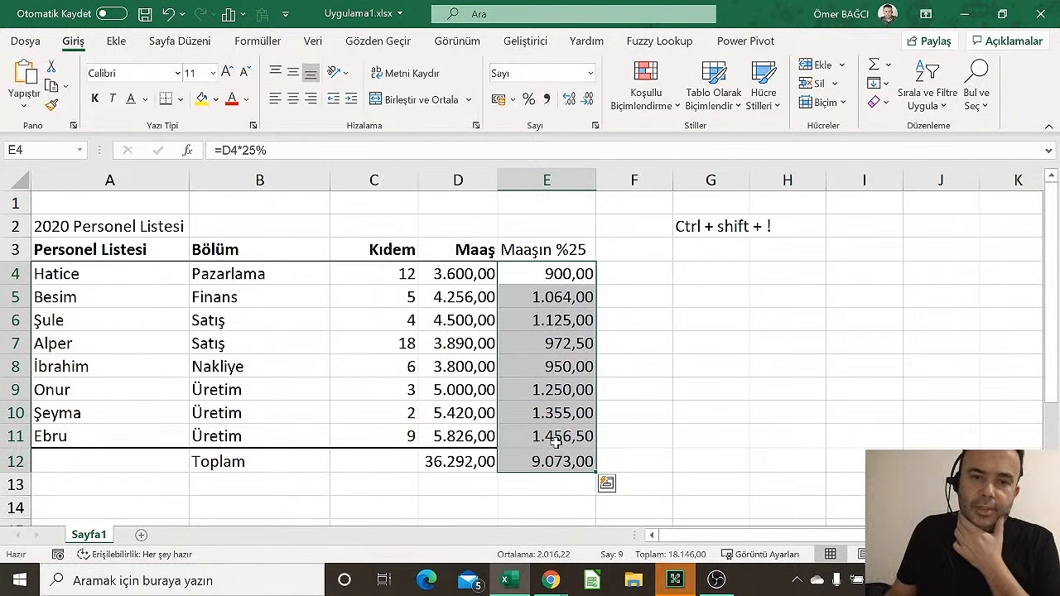
pyautogui.click(556, 443)
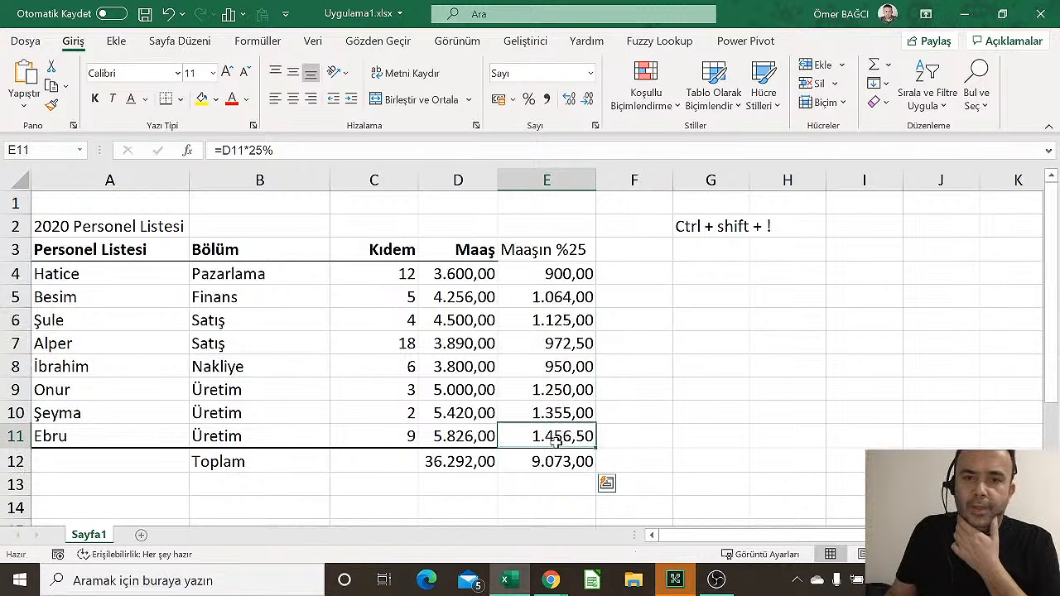
# Enter =D4+500 in F4 and fill it down to F12, giving 4.100,00 to 6.326,00
pyautogui.click(556, 274)
pyautogui.click(629, 281)
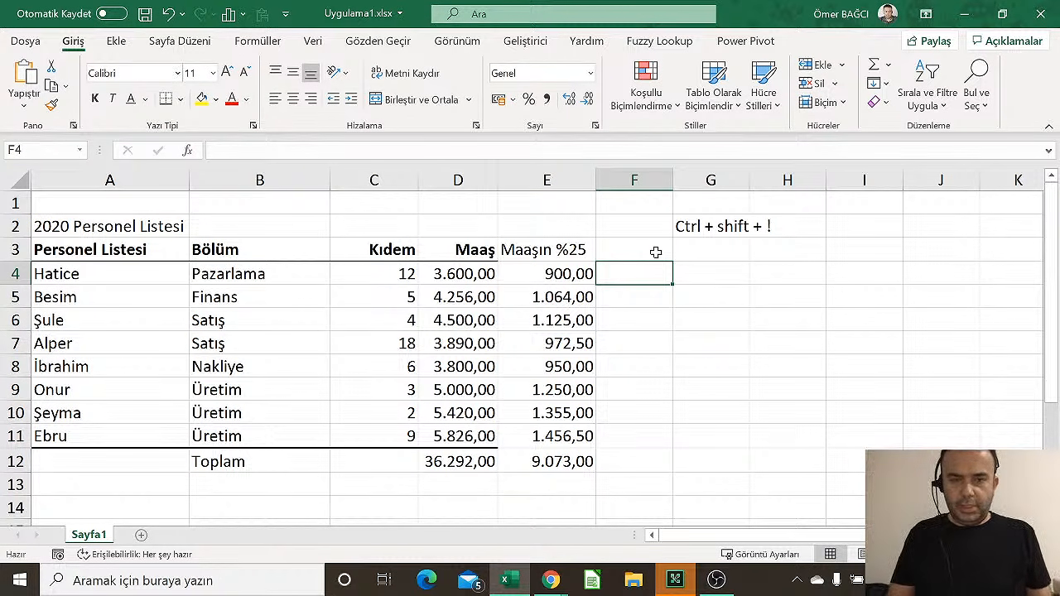
pyautogui.write('=d')
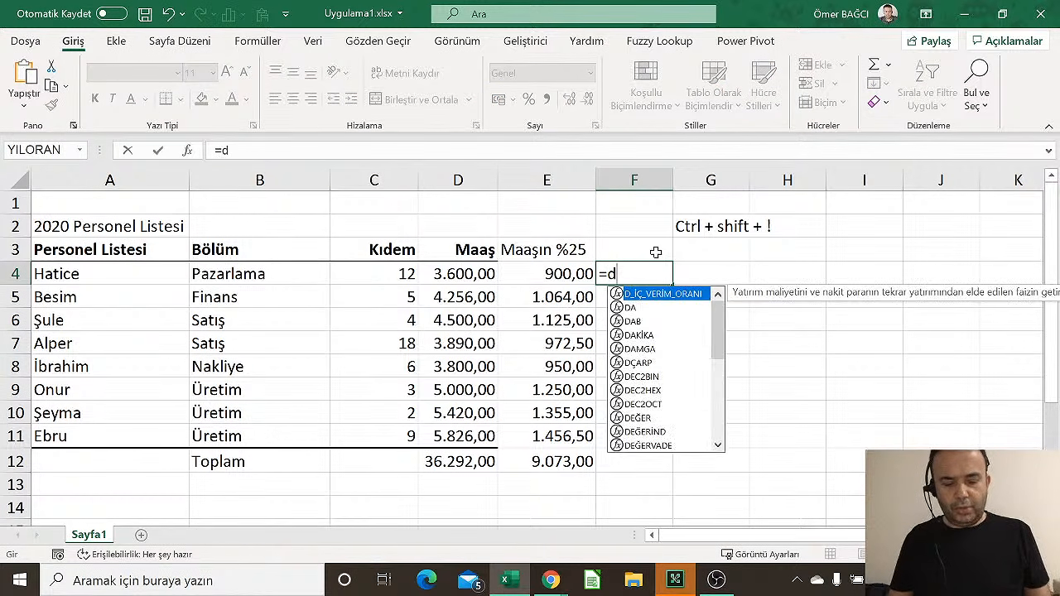
pyautogui.write('4+500')
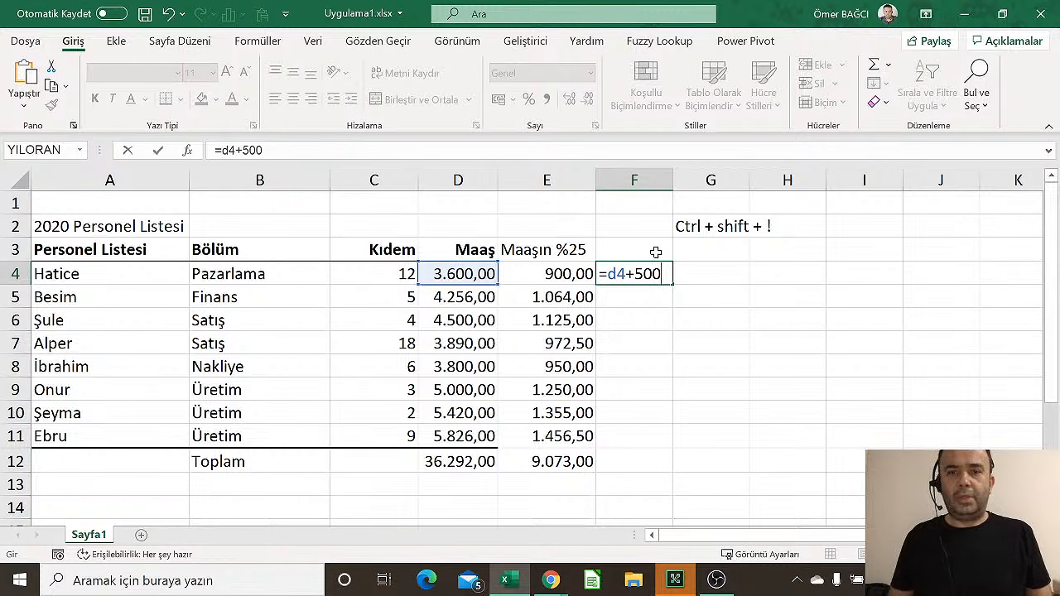
pyautogui.press('Return')
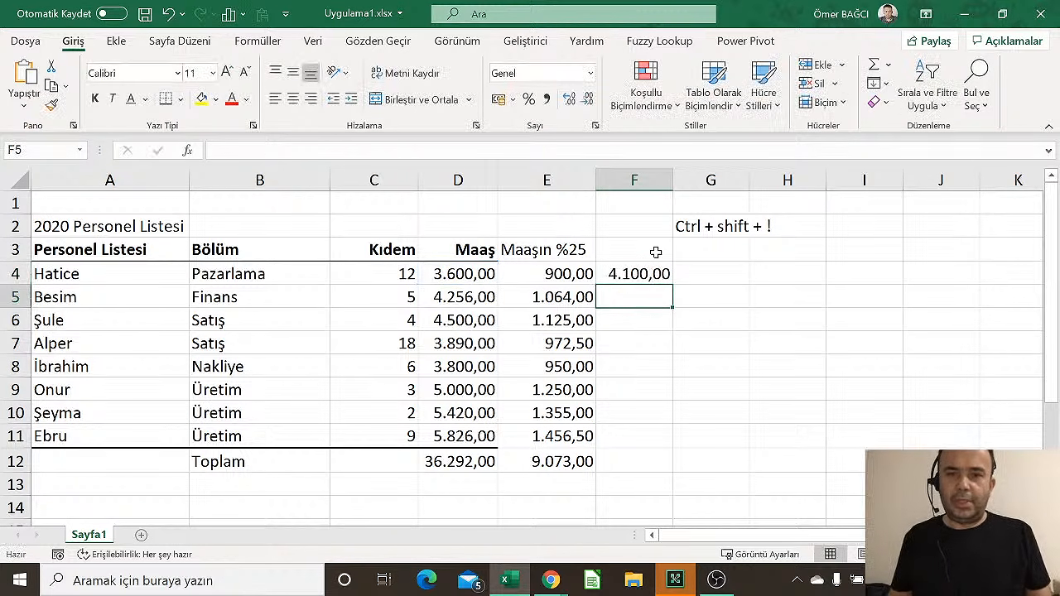
pyautogui.click(655, 275)
pyautogui.moveTo(672, 284); pyautogui.dragTo(660, 468)
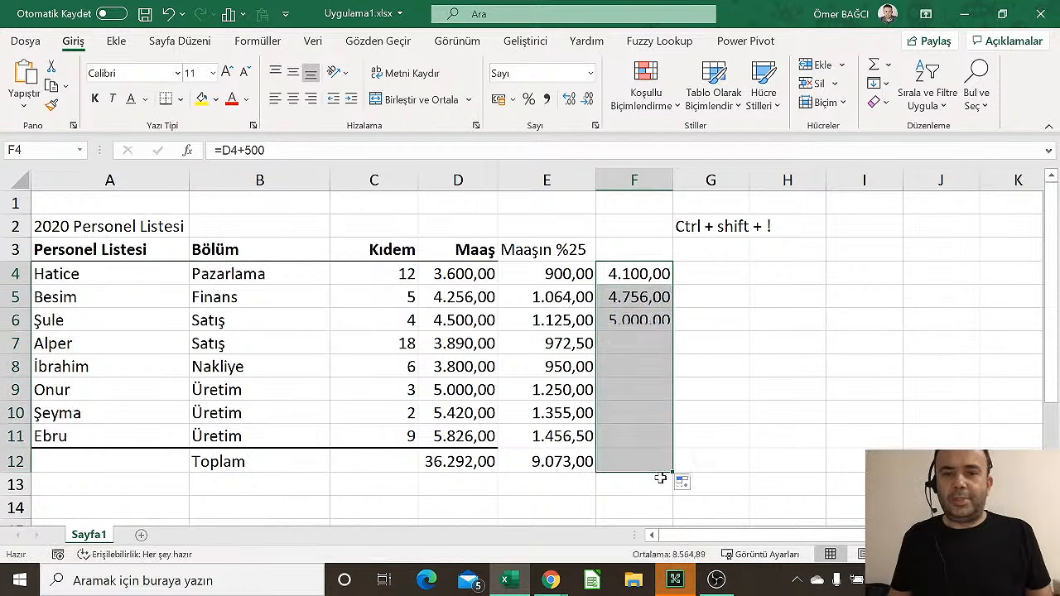
pyautogui.click(647, 272)
# Review the =D4*25% formula in E4 without changing it
pyautogui.click(579, 277)
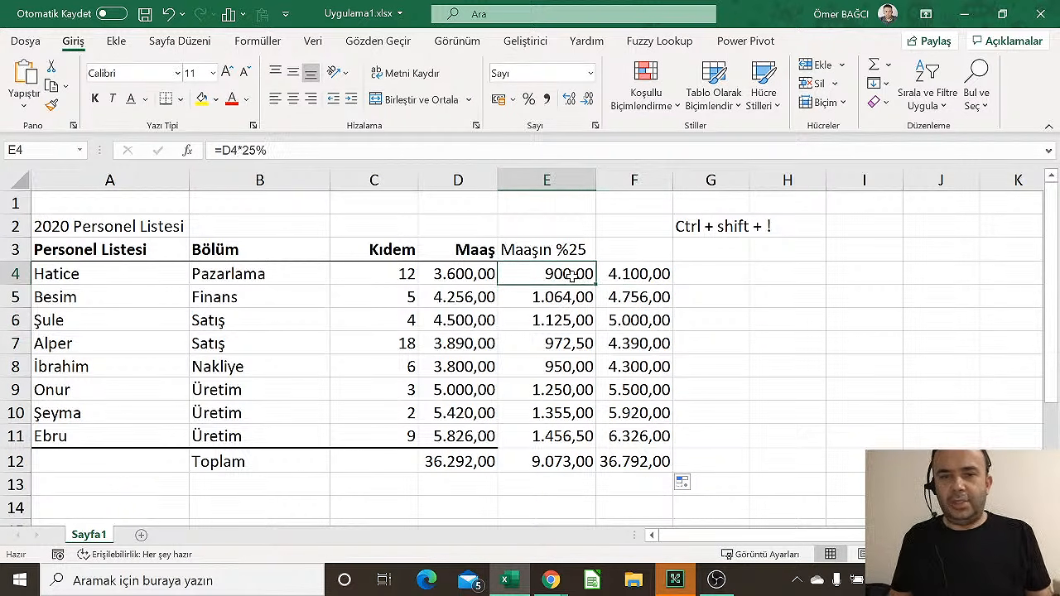
pyautogui.doubleClick(572, 277)
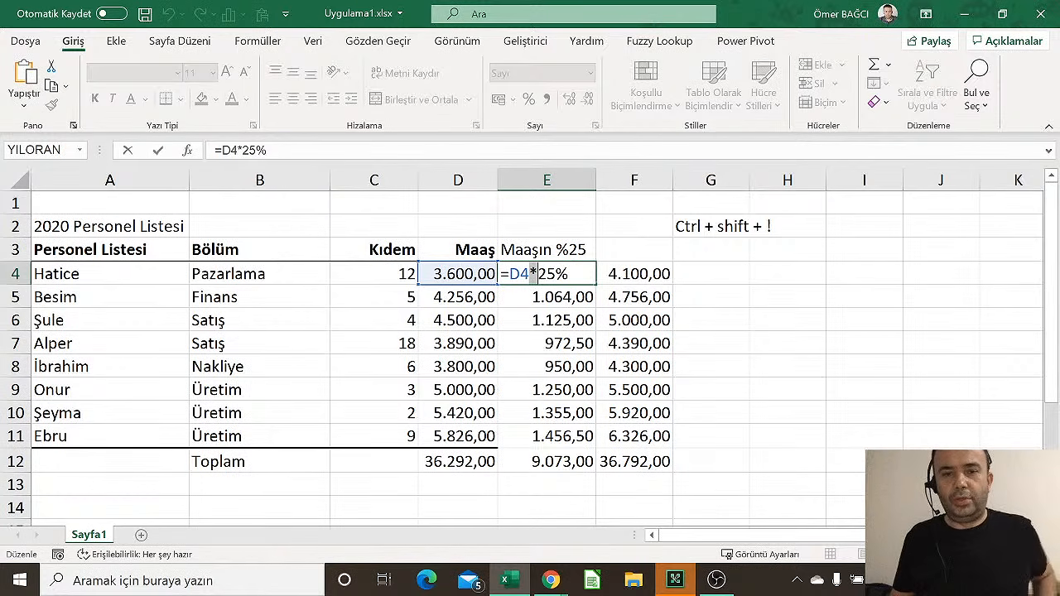
pyautogui.press('Return')
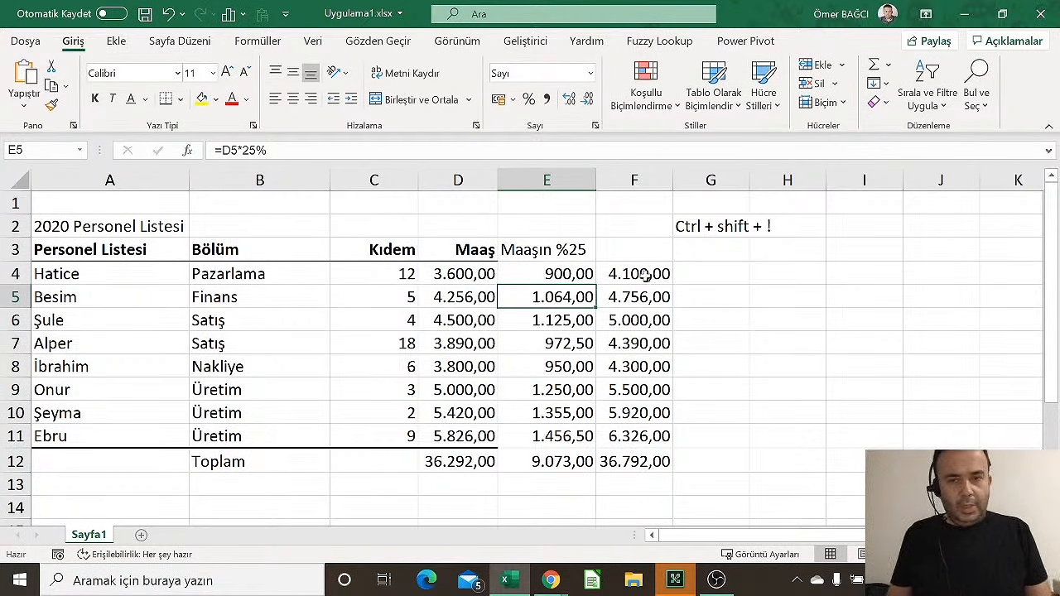
pyautogui.click(714, 277)
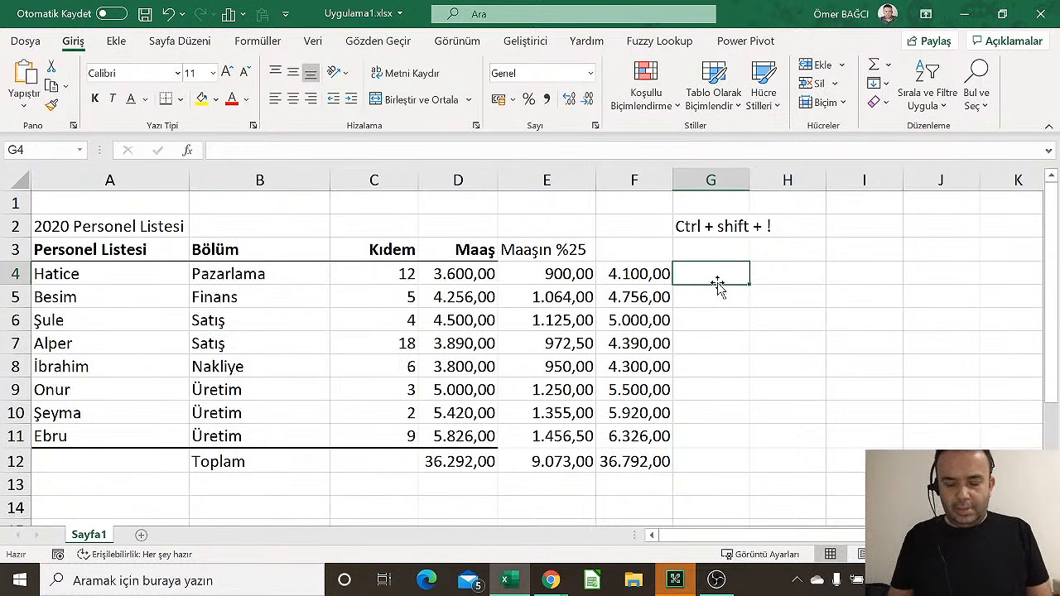
# Enter =C4^2 in G4, fill it down, then clear the filled results
pyautogui.write('=c4')
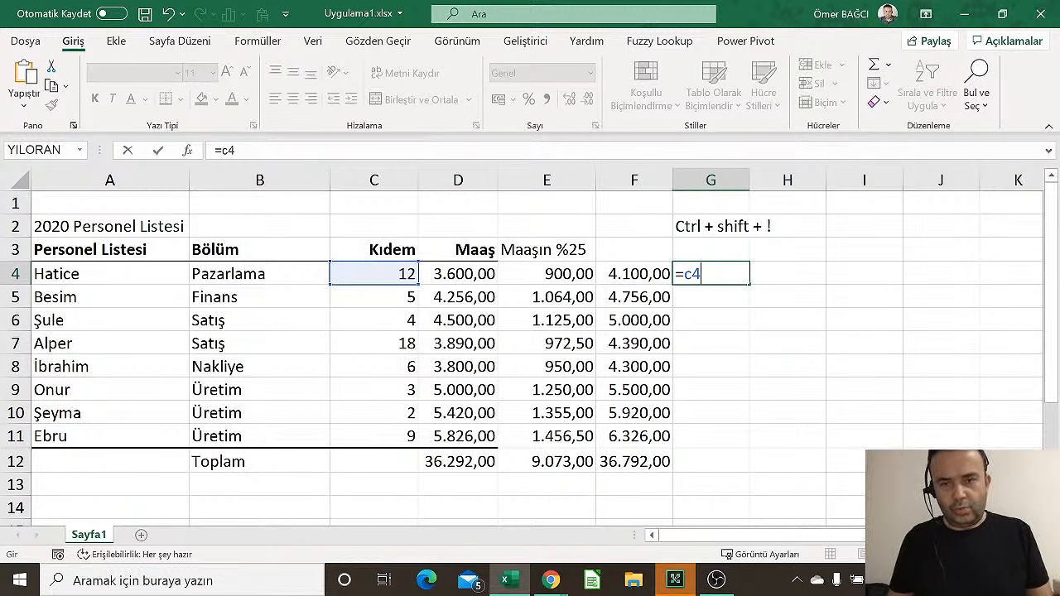
pyautogui.write('^2')
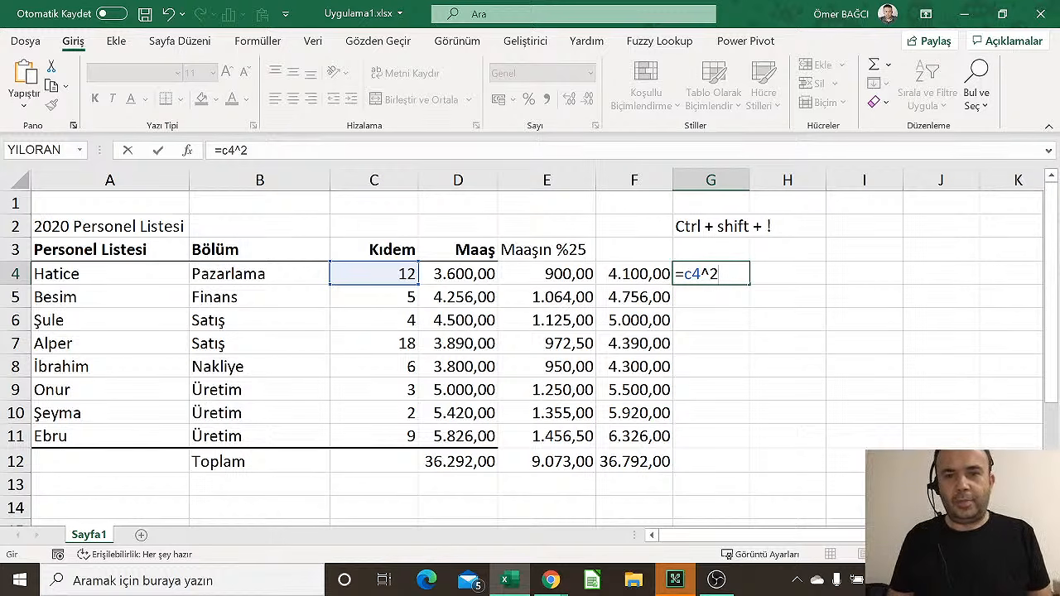
pyautogui.press('Return')
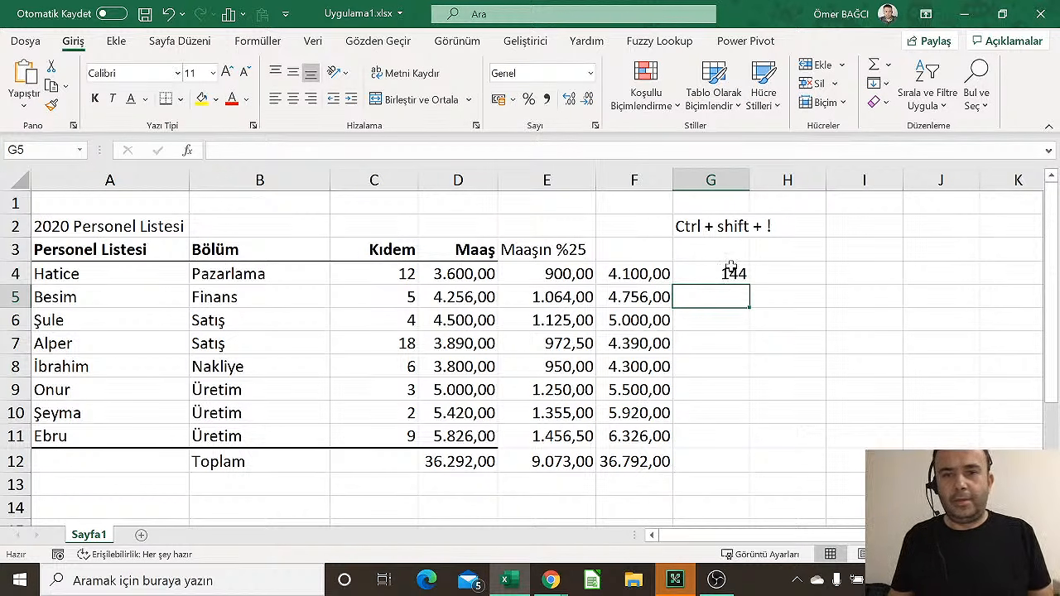
pyautogui.click(735, 275)
pyautogui.doubleClick(750, 283)
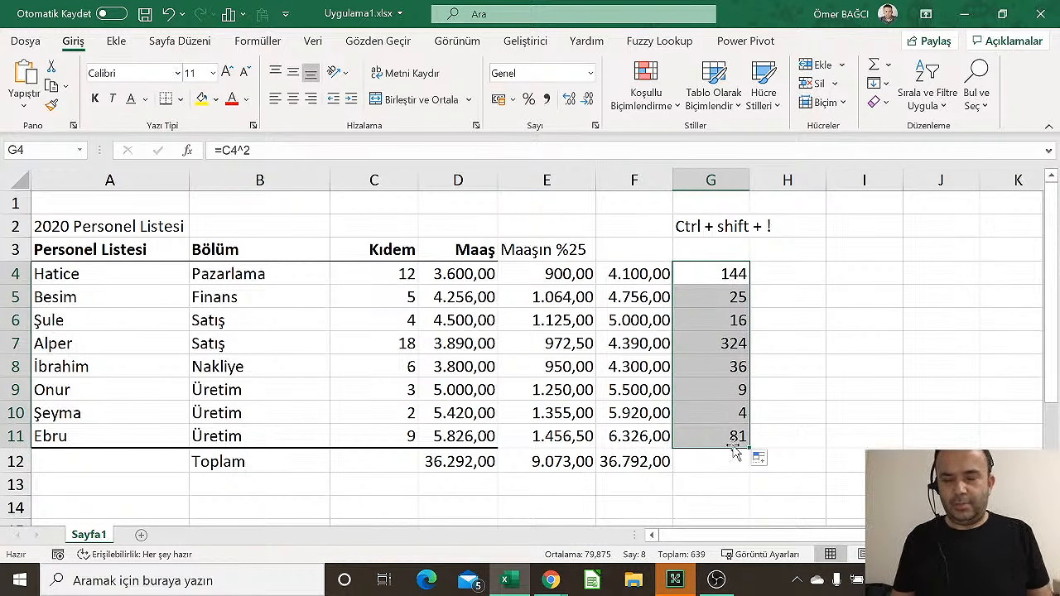
pyautogui.press('Delete')
# Rebuild =C4^2 in G4 by referencing C4 and fill it through G12
pyautogui.write('=')
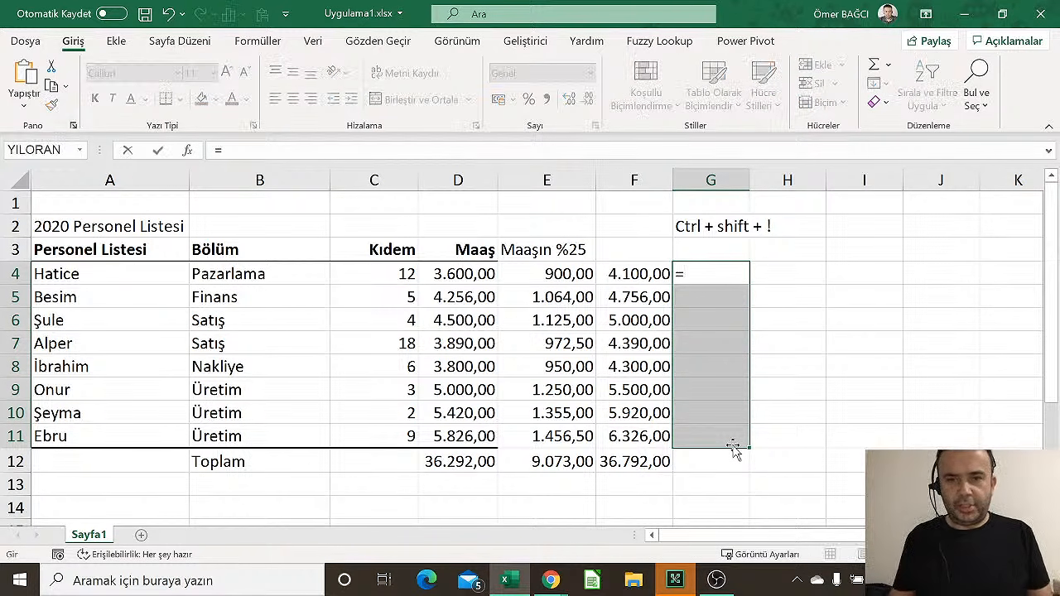
pyautogui.click(404, 278)
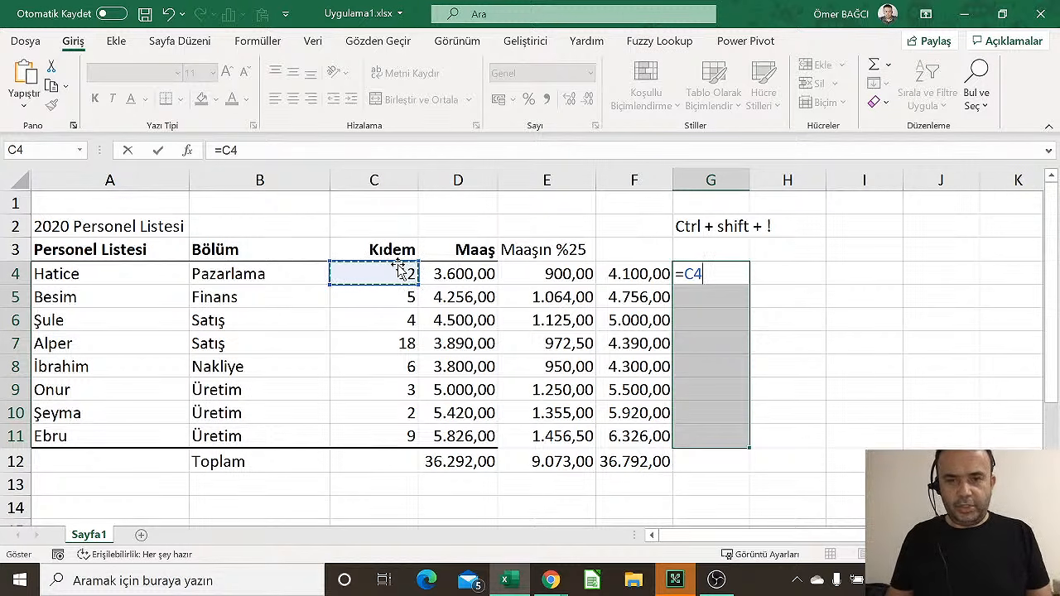
pyautogui.write('^')
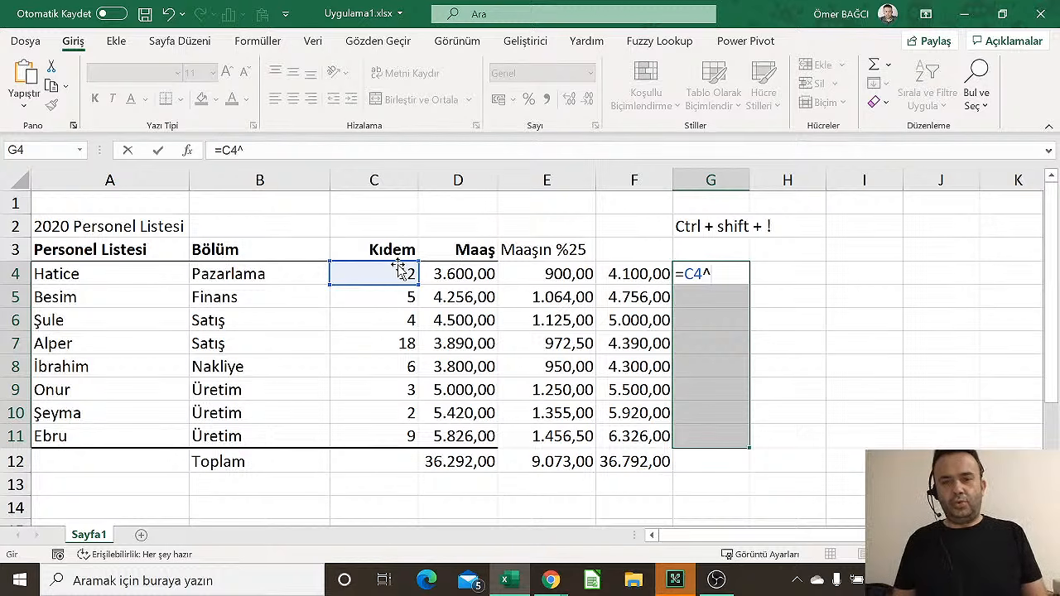
pyautogui.write('2')
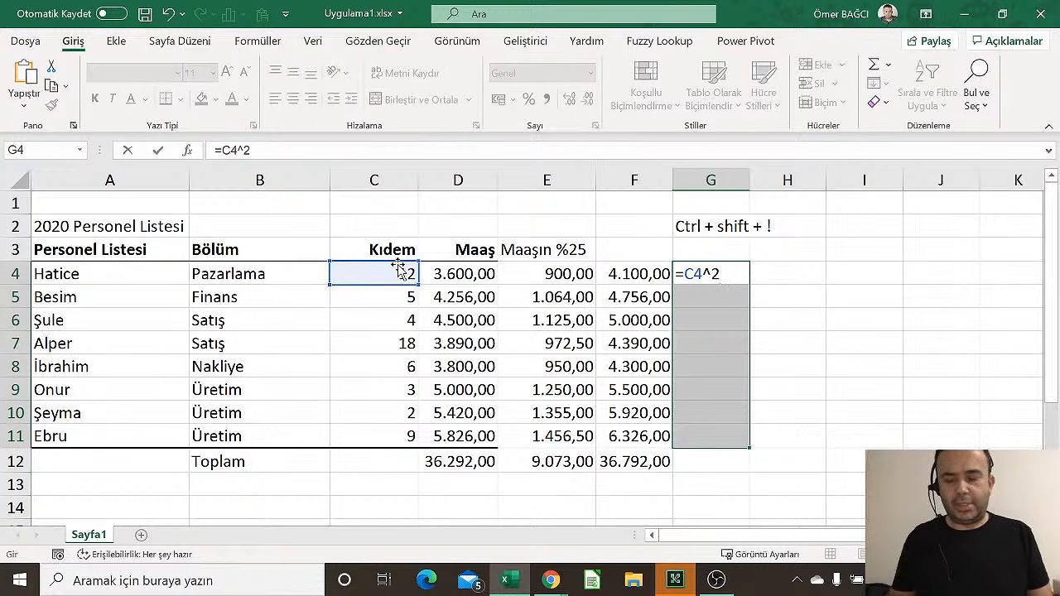
pyautogui.press('Return')
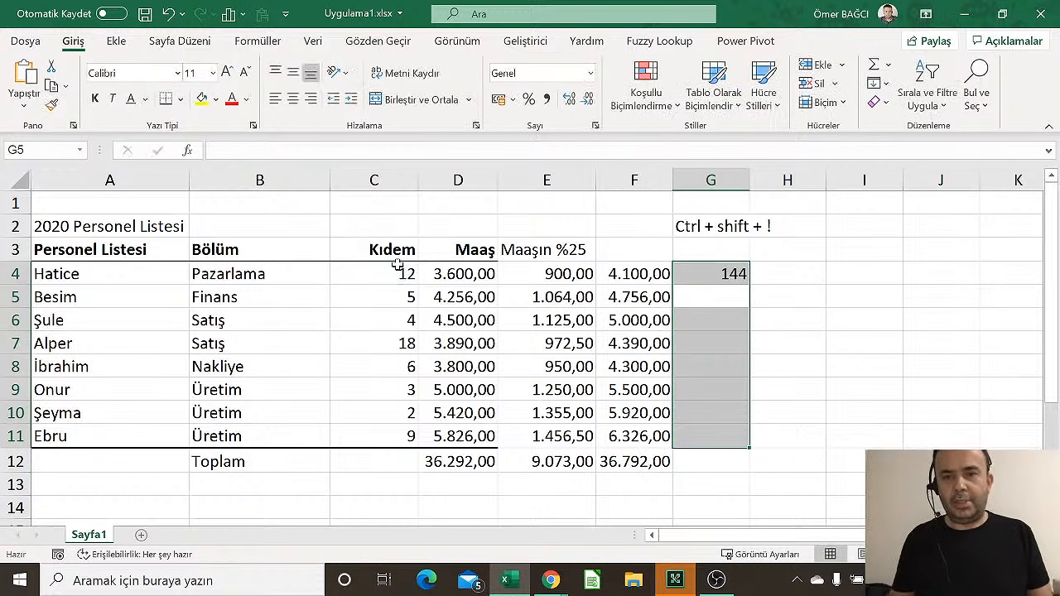
pyautogui.click(737, 274)
pyautogui.moveTo(748, 285); pyautogui.dragTo(717, 474)
pyautogui.click(583, 412)
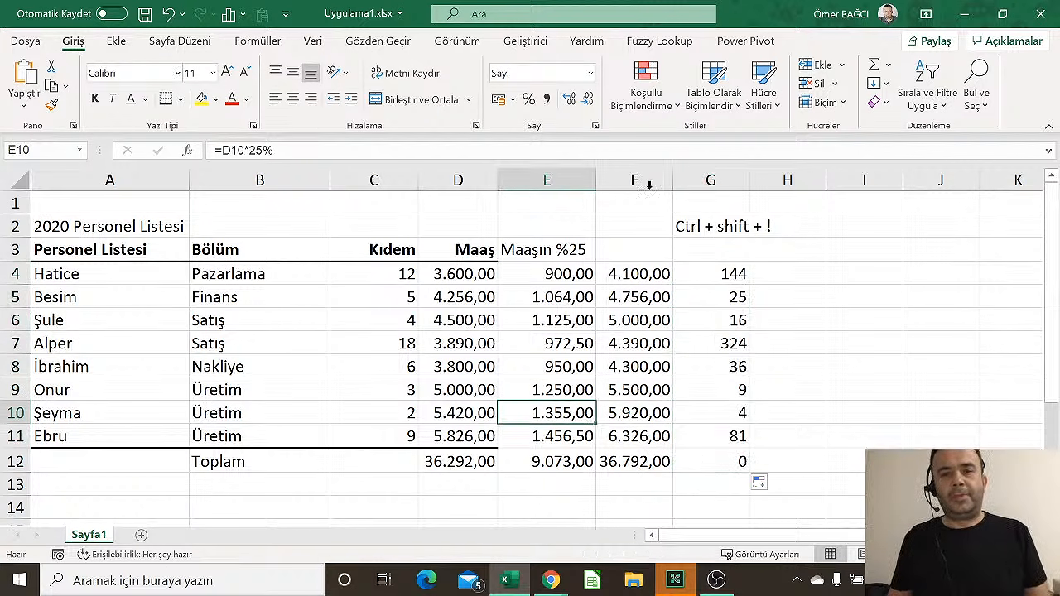
pyautogui.moveTo(649, 183); pyautogui.dragTo(781, 199)
# Delete columns F through H, removing the plus-500 and squared Kıdem helpers
pyautogui.rightClick(783, 209)
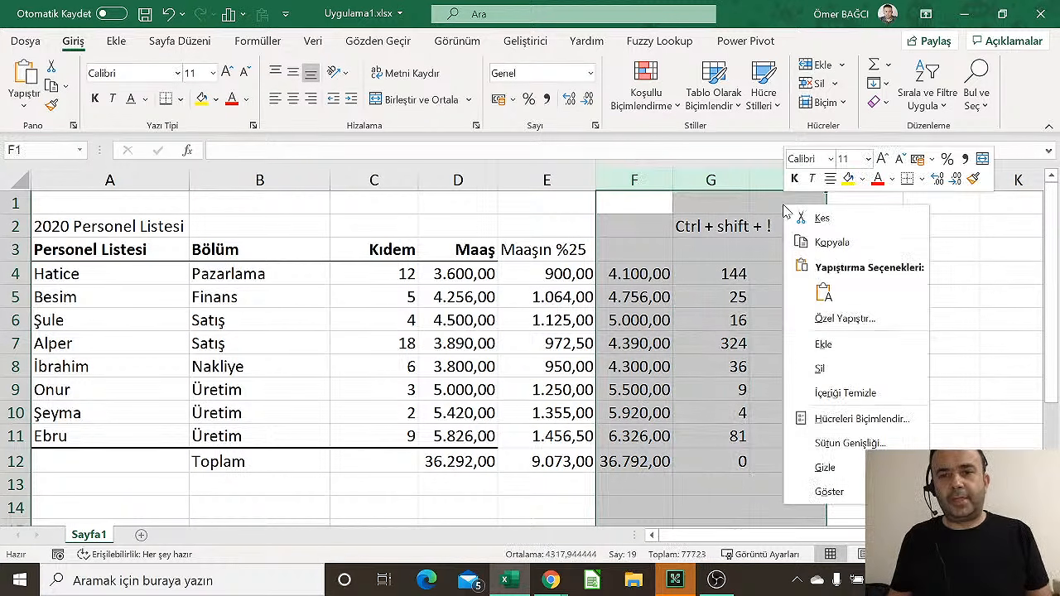
pyautogui.click(832, 367)
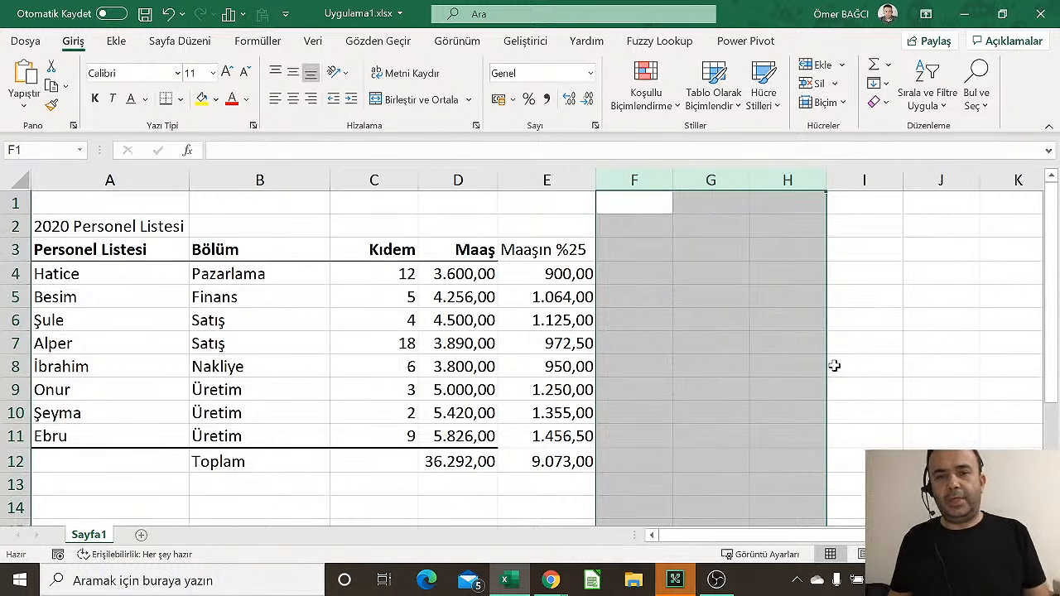
pyautogui.click(699, 362)
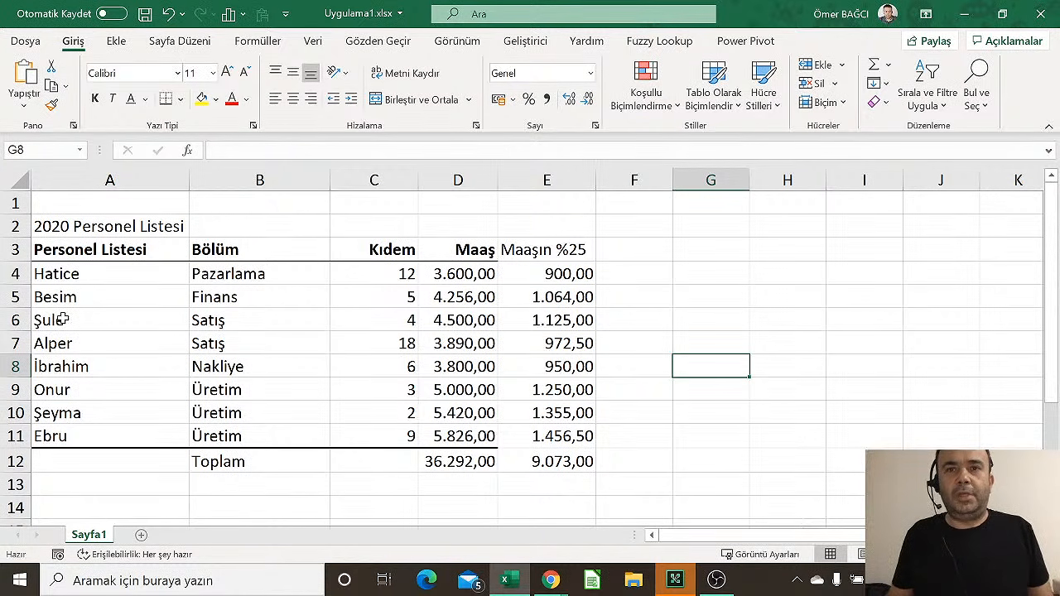
pyautogui.moveTo(62, 320); pyautogui.dragTo(575, 339)
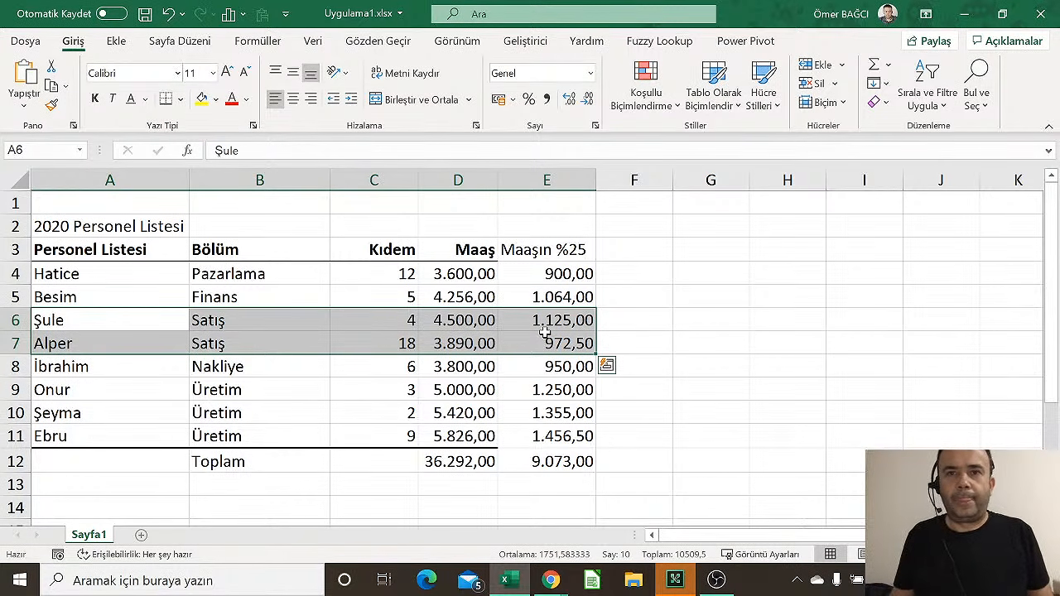
# Shift-drag the fill handle of A6:E7 to insert blank rows 8 and 9
pyautogui.click(16, 321)
pyautogui.moveTo(16, 321); pyautogui.dragTo(18, 341)
pyautogui.rightClick(19, 335)
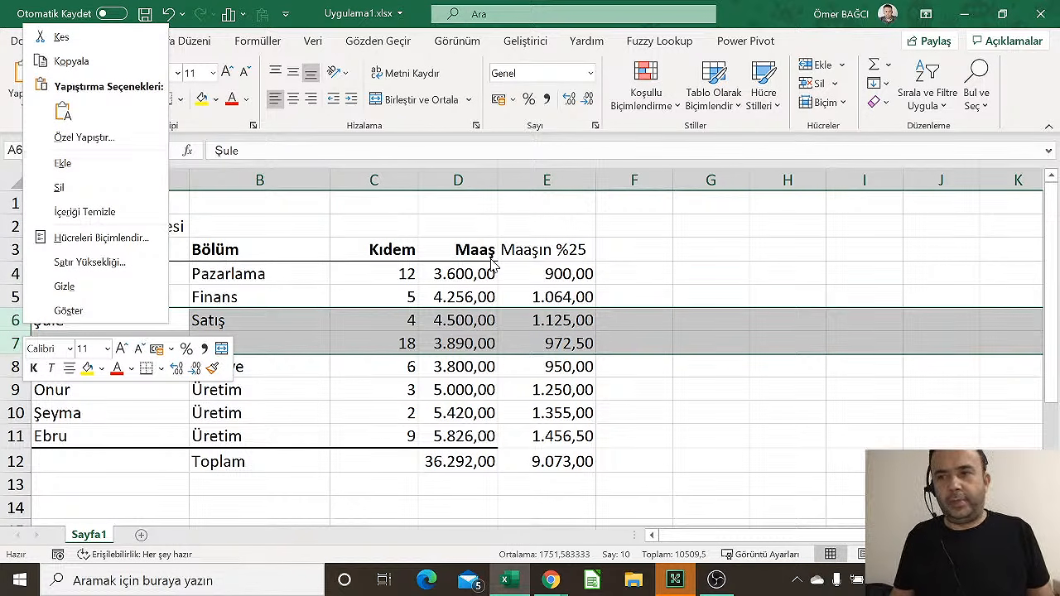
pyautogui.click(527, 334)
pyautogui.click(254, 325)
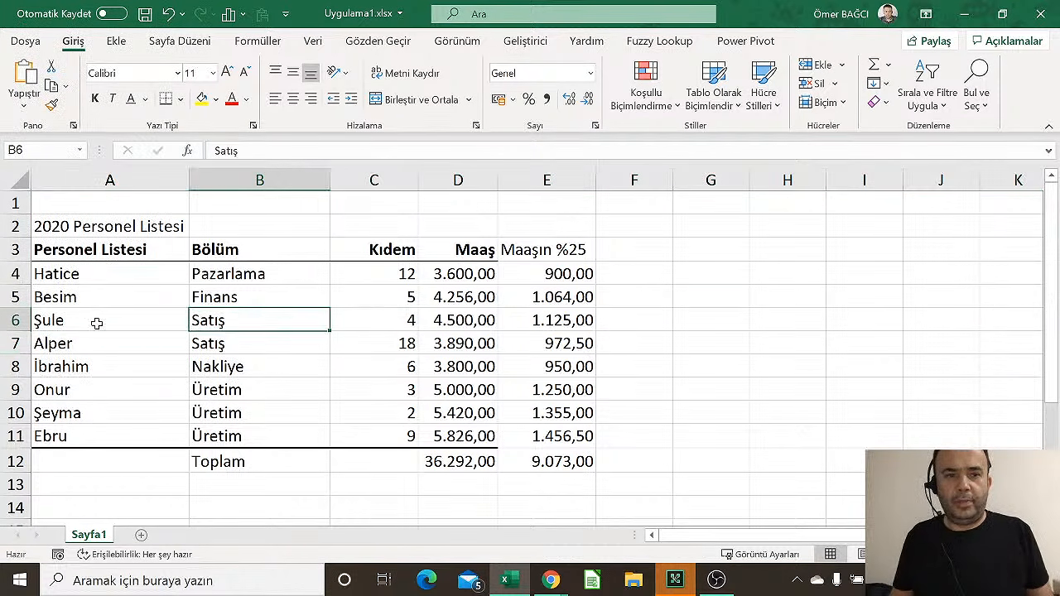
pyautogui.moveTo(94, 320); pyautogui.dragTo(514, 339)
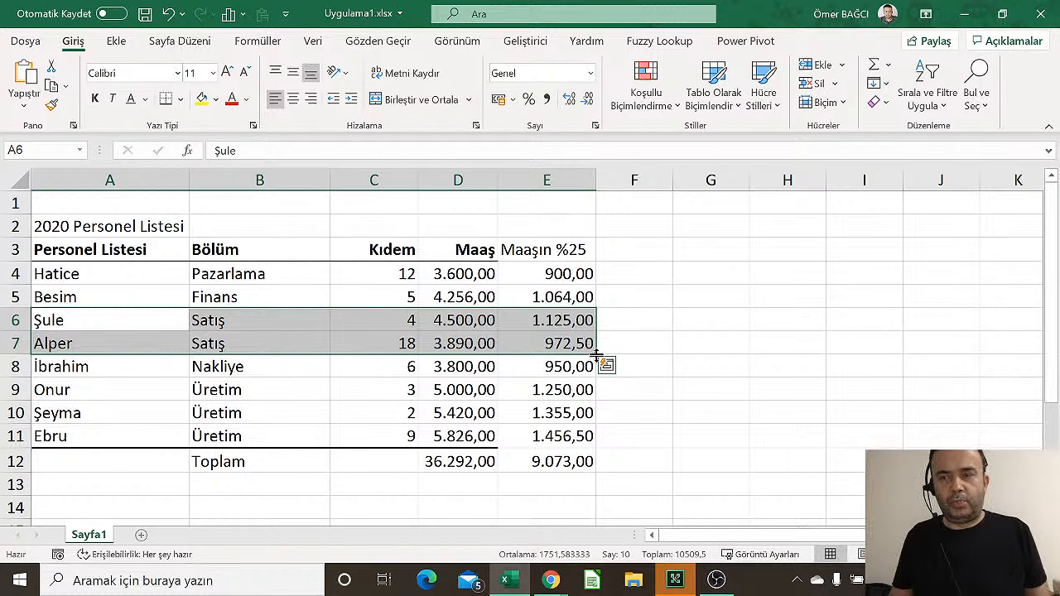
pyautogui.moveTo(596, 355); pyautogui.dragTo(600, 406)
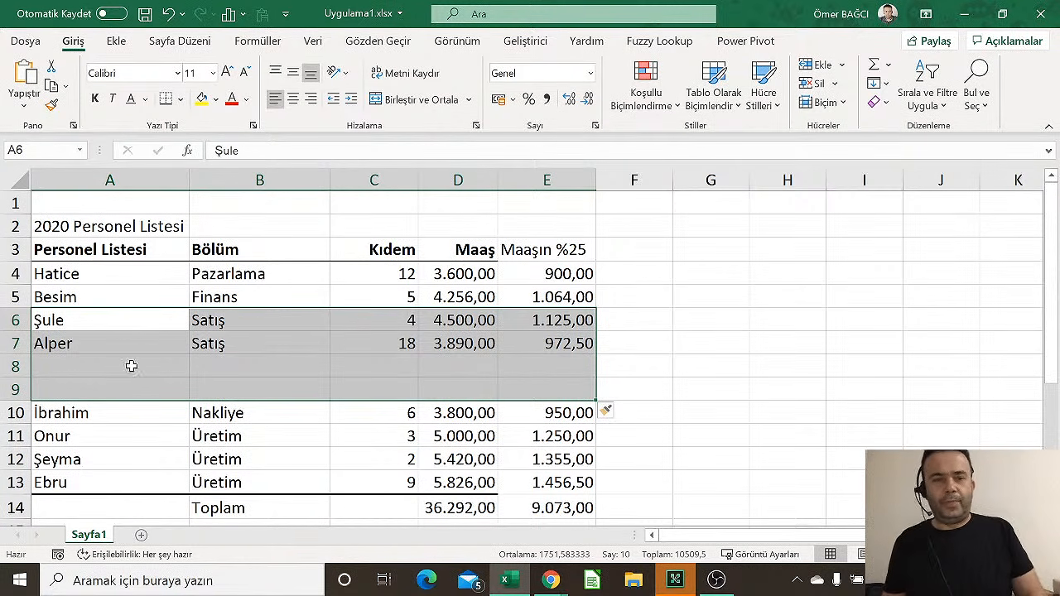
pyautogui.click(77, 351)
pyautogui.click(86, 364)
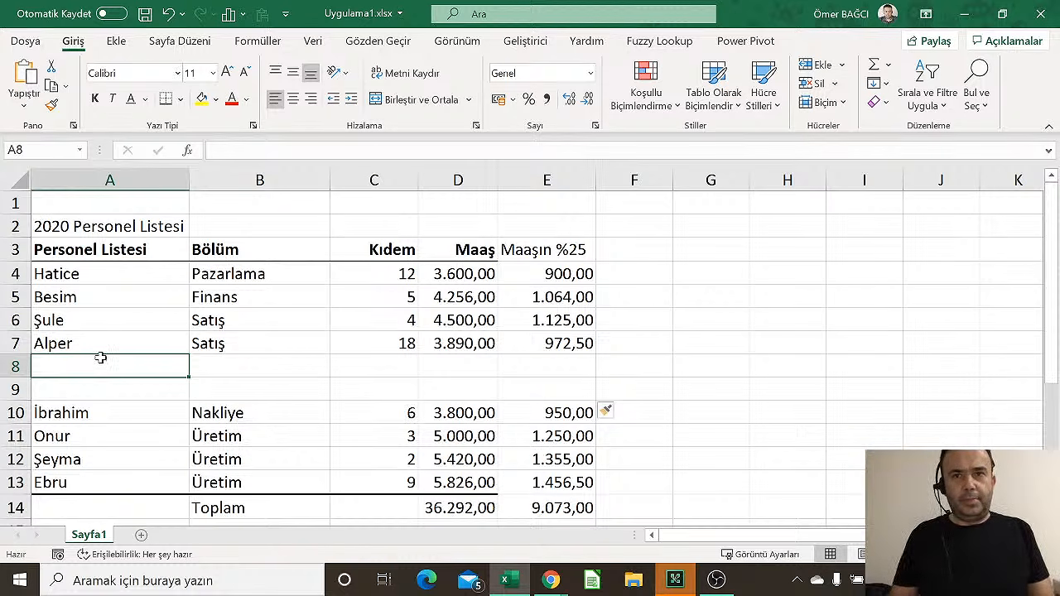
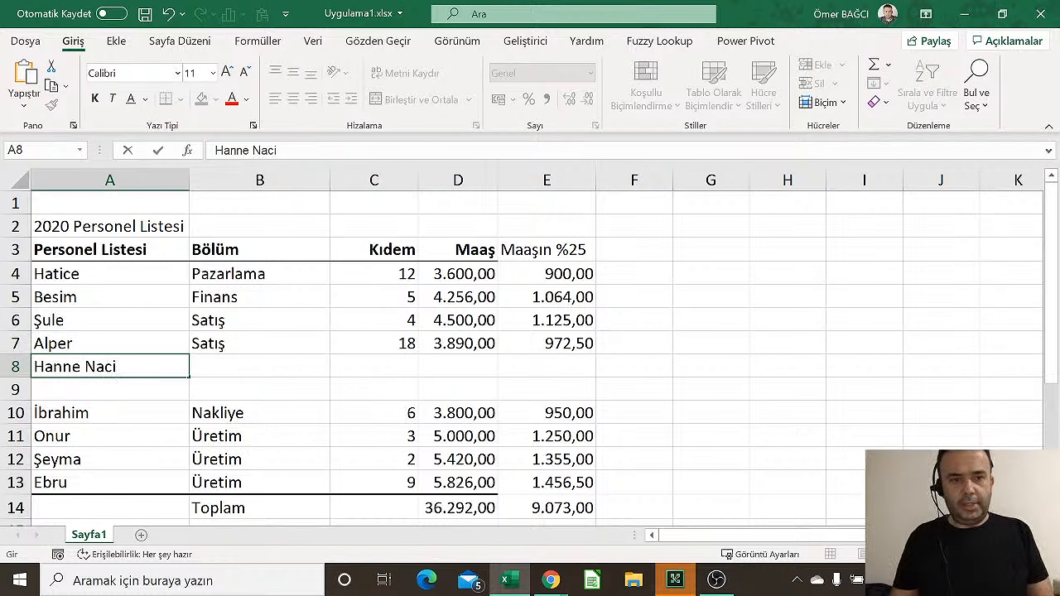
# Fill row 8 with a new employee's name, Pazarlama, Kıdem 5 and salary 6500
pyautogui.press('Tab')
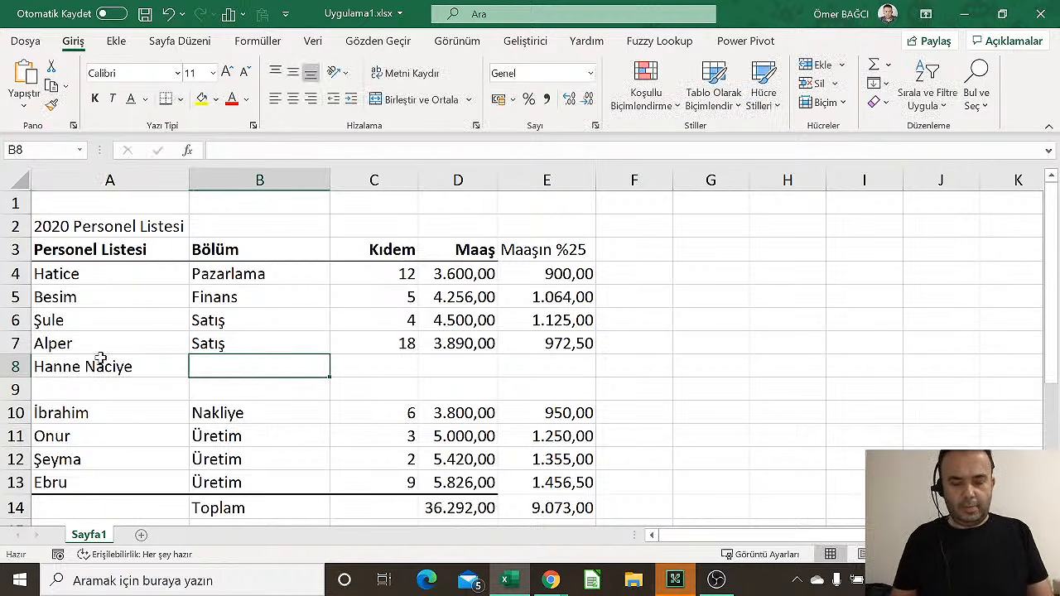
pyautogui.write('Pa')
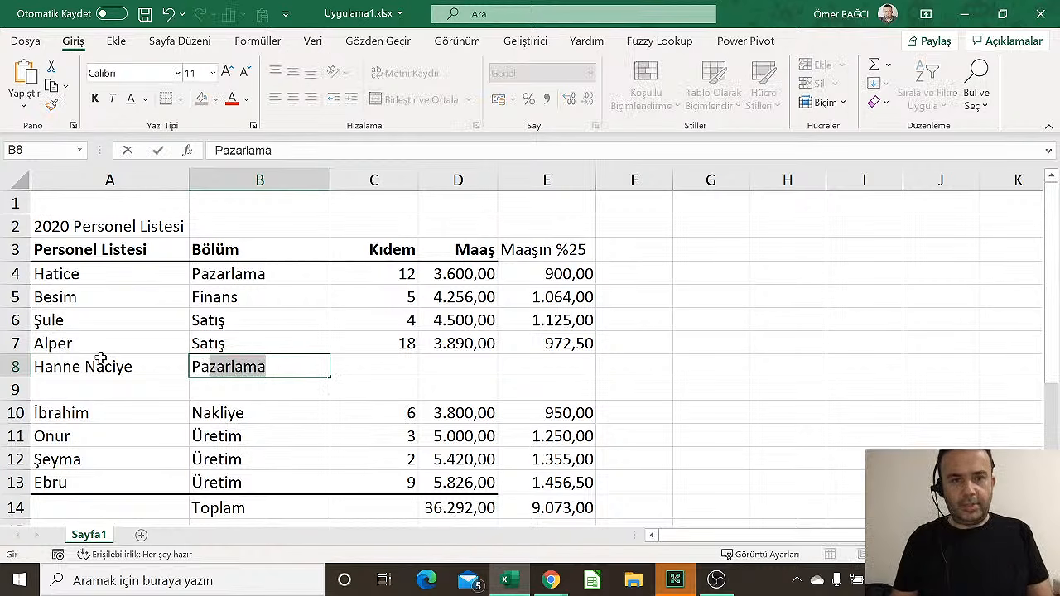
pyautogui.press('Tab')
pyautogui.write('5')
pyautogui.press('Tab')
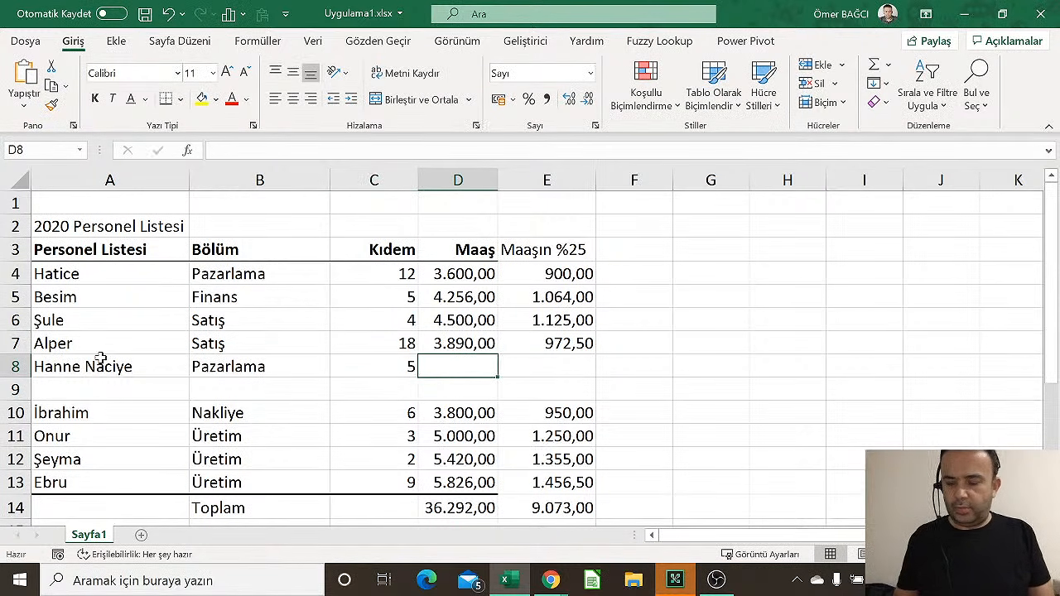
pyautogui.write('65000')
pyautogui.press('Tab')
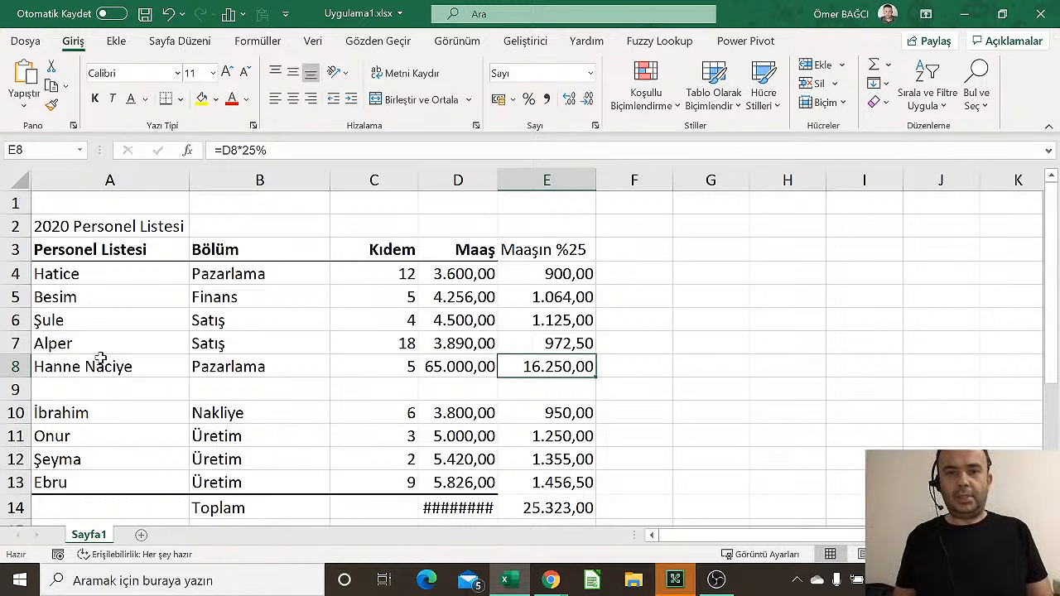
pyautogui.press('Left')
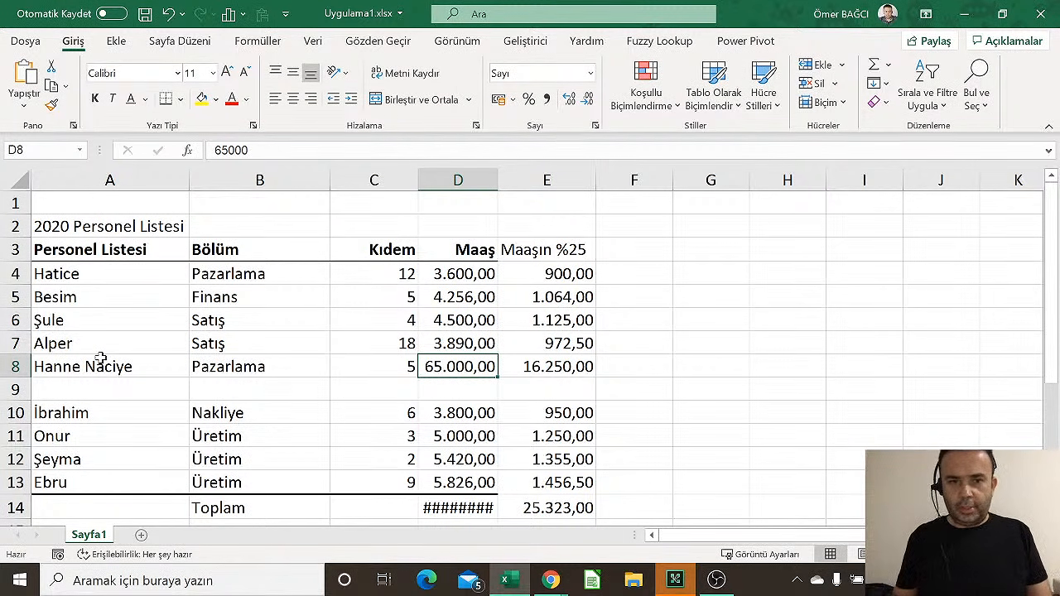
pyautogui.write('6500')
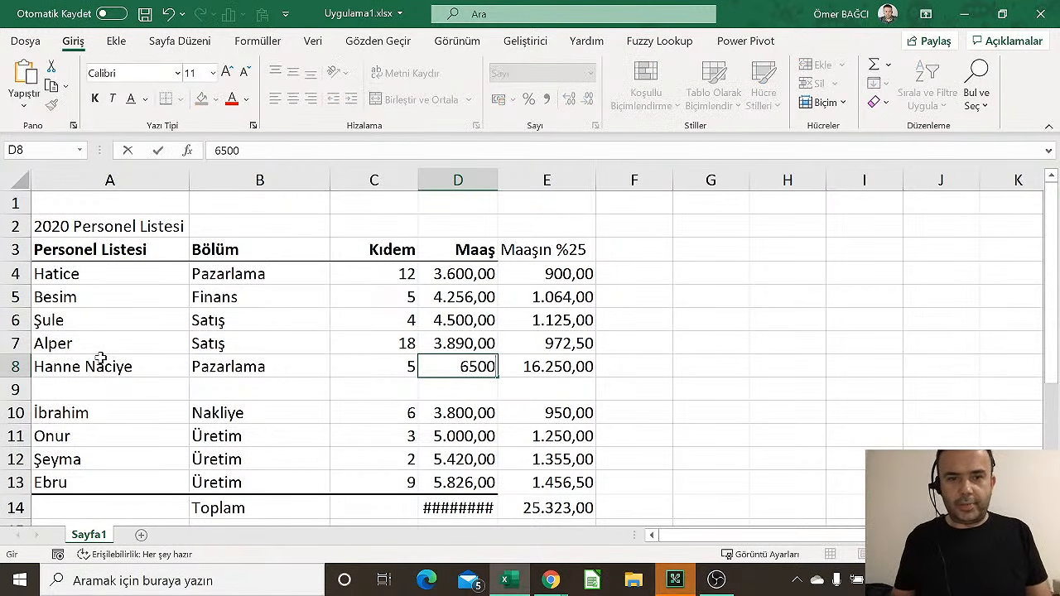
pyautogui.press('Return')
# Fill row 9 with another employee's name, Pazarlama, Kıdem 1 and salary 3985
pyautogui.press('Left')
pyautogui.press('Left')
pyautogui.press('Left')
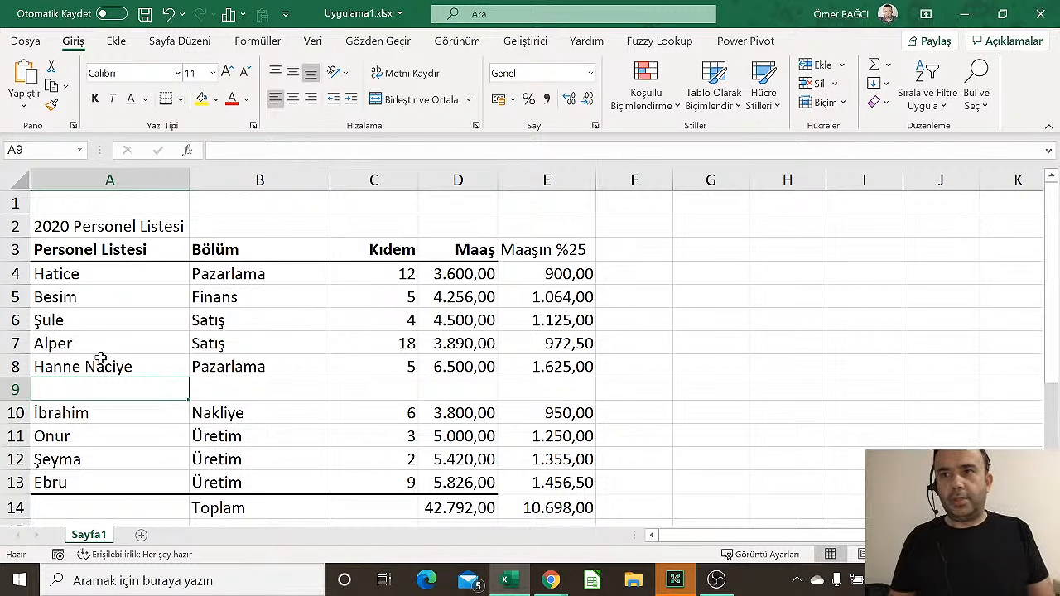
pyautogui.write('Sa')
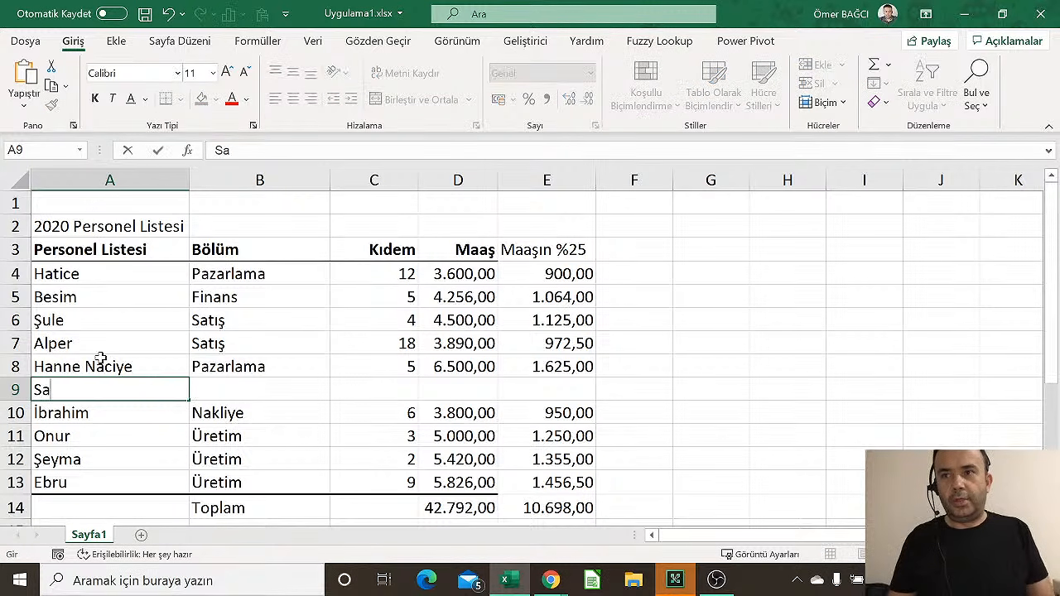
pyautogui.write('vşa')
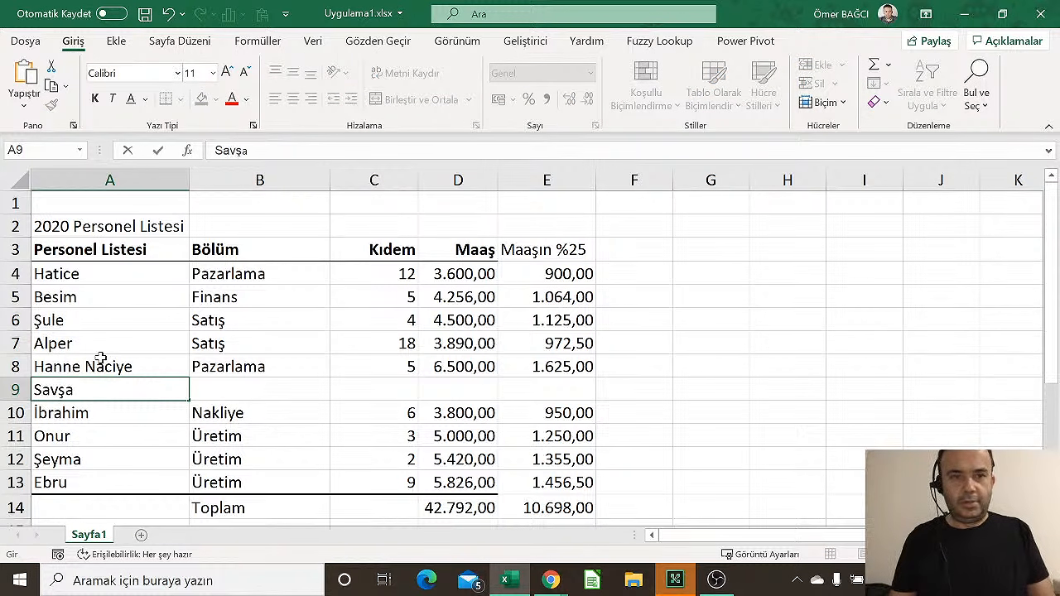
pyautogui.press('BackSpace')
pyautogui.press('BackSpace')
pyautogui.write('aş')
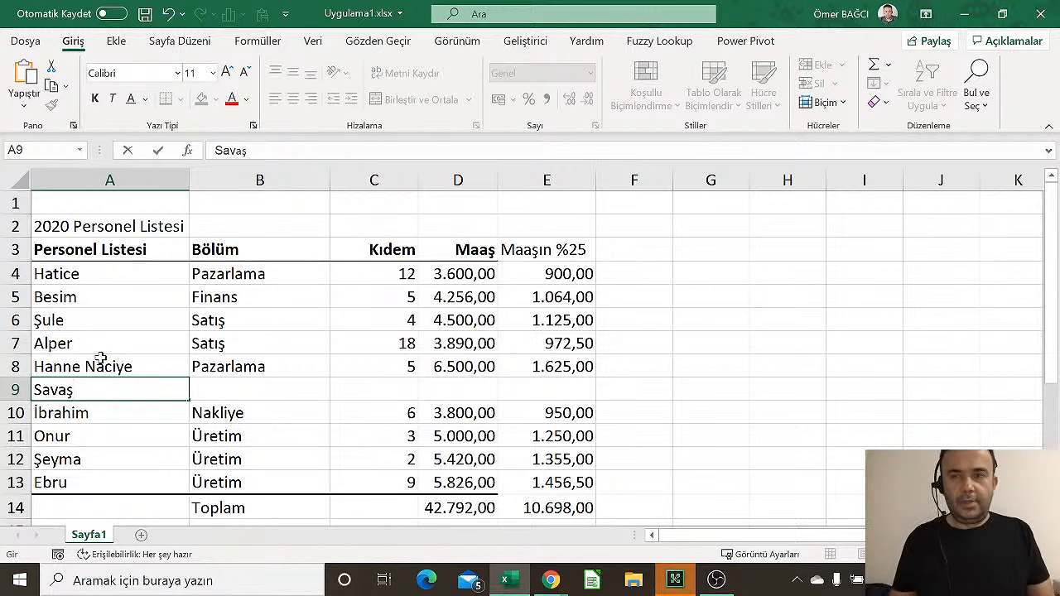
pyautogui.press('Tab')
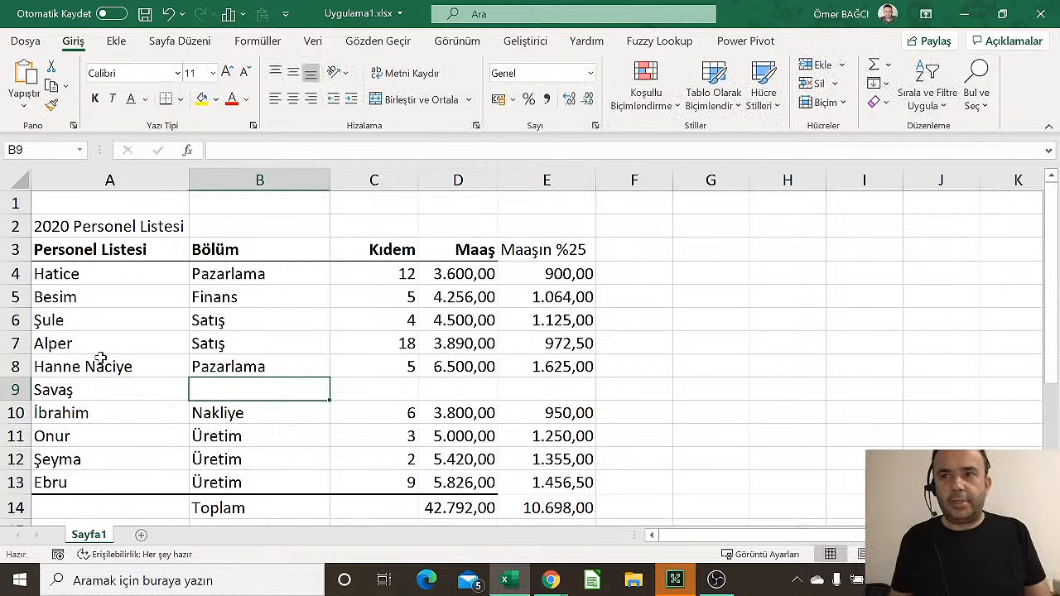
pyautogui.write('Pazarlama')
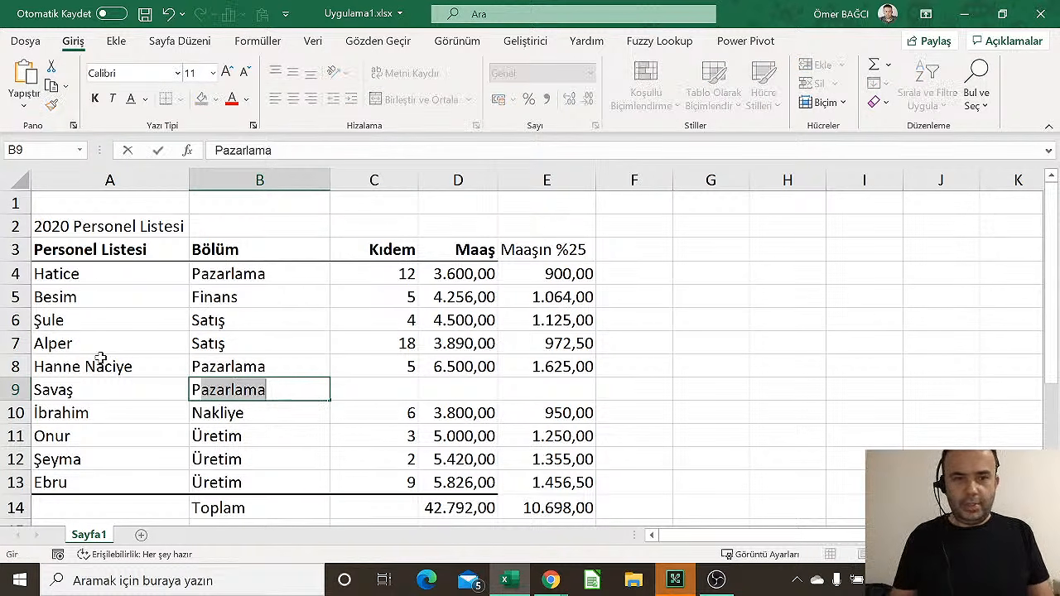
pyautogui.press('Tab')
pyautogui.write('1')
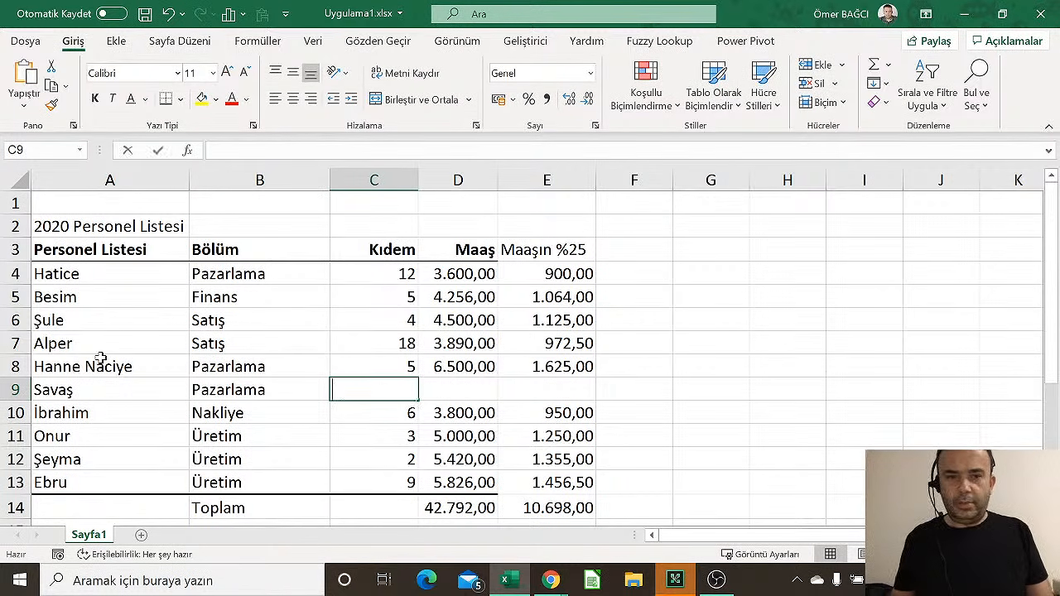
pyautogui.press('Return')
pyautogui.press('Up')
pyautogui.press('Tab')
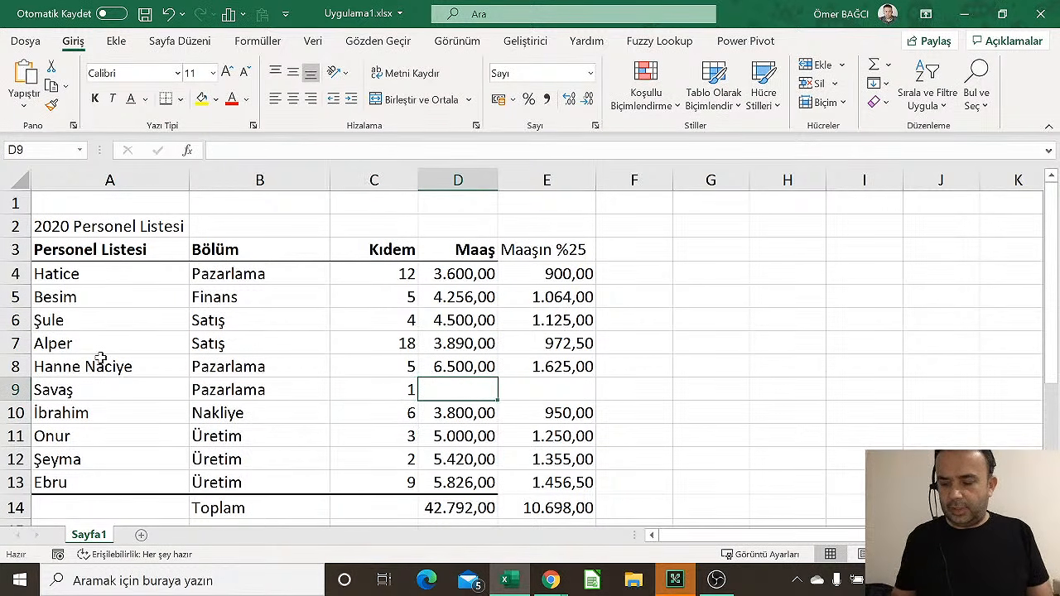
pyautogui.write('3985')
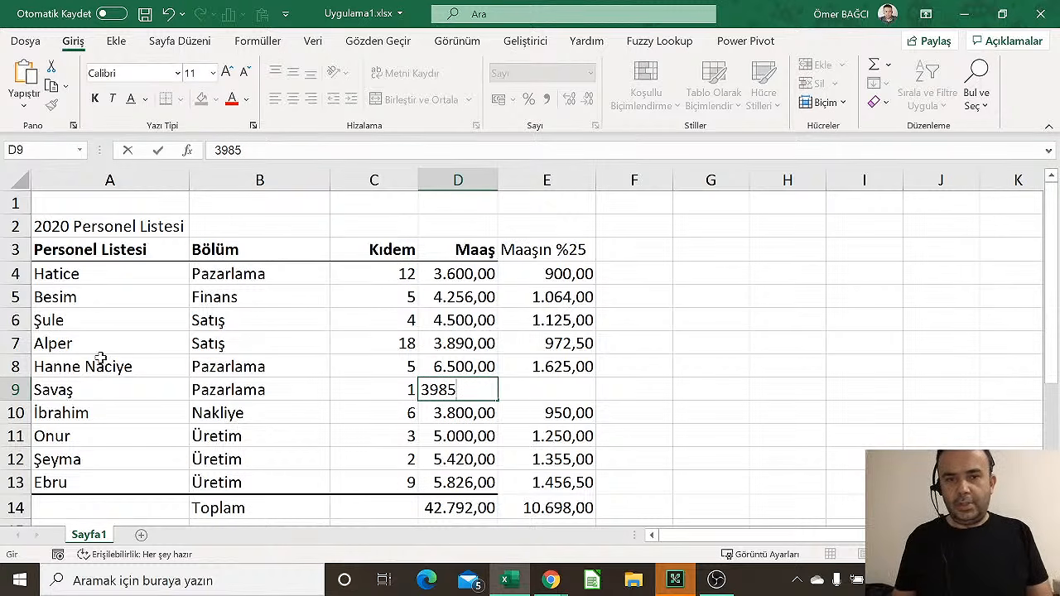
pyautogui.press('Tab')
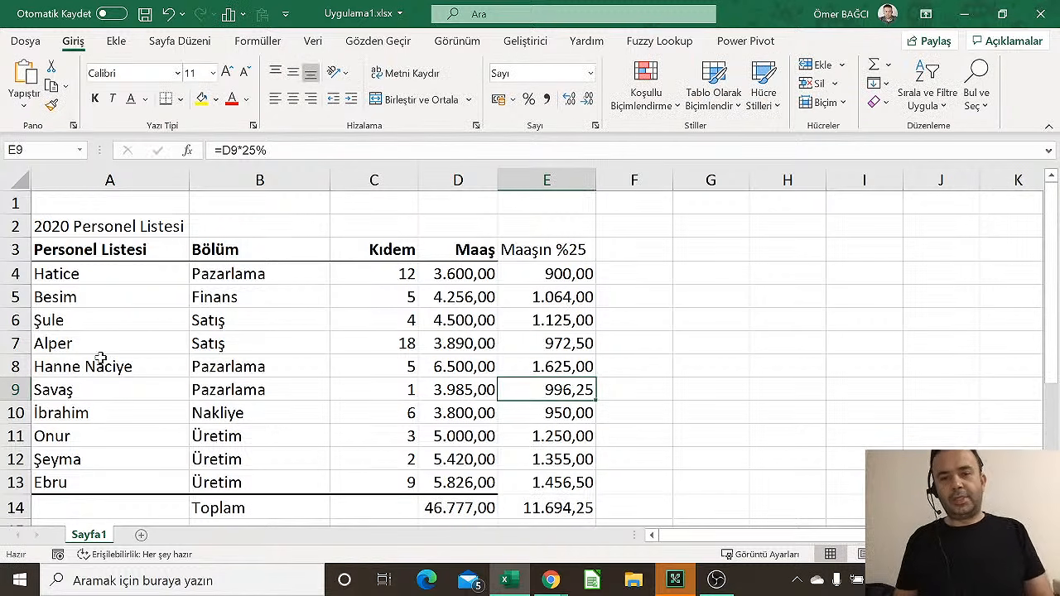
# Check the updated totals: 46.777,00 salaries and 11.694,25 for the 25% column
pyautogui.press('Down')
pyautogui.press('Down')
pyautogui.press('Down')
pyautogui.press('Down')
pyautogui.press('Down')
pyautogui.press('Down')
pyautogui.press('Up')
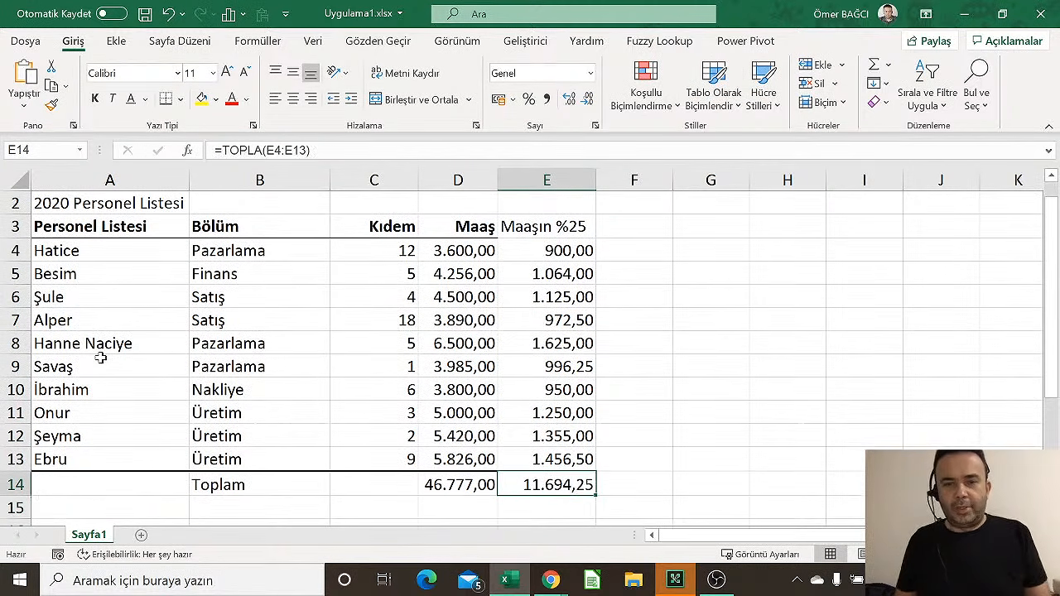
pyautogui.press('Left')
pyautogui.press('Right')
pyautogui.press('Up')
pyautogui.press('Up')
pyautogui.press('Up')
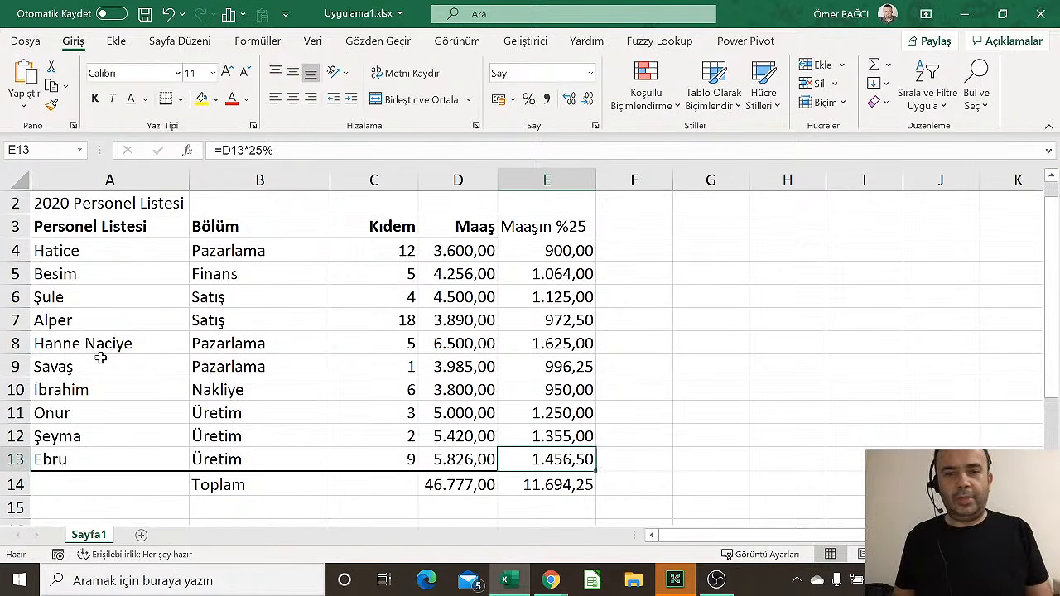
pyautogui.click(517, 266)
pyautogui.click(524, 253)
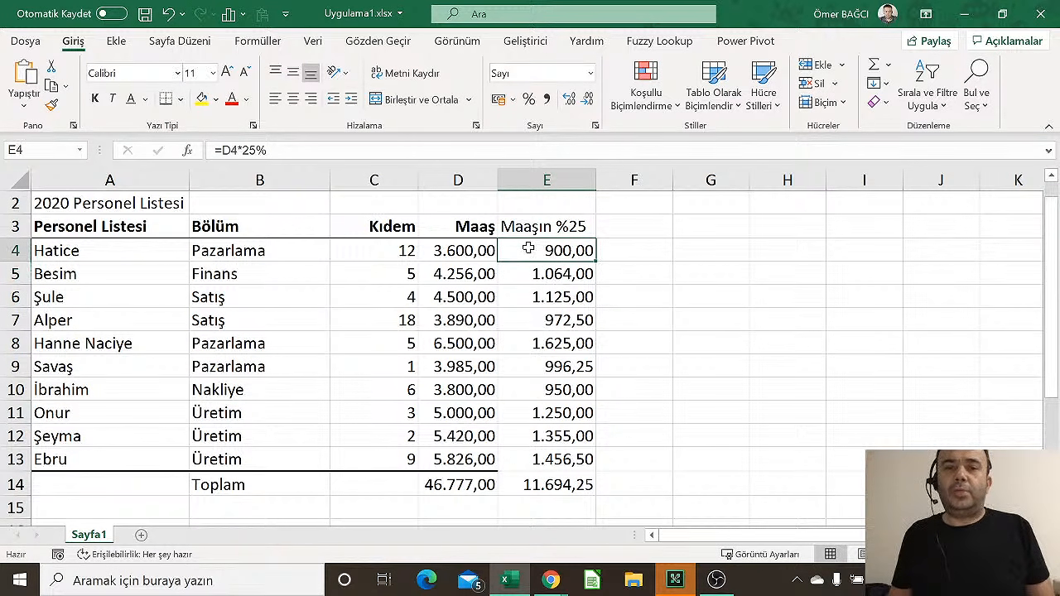
pyautogui.click(464, 250)
pyautogui.click(464, 281)
pyautogui.click(464, 315)
pyautogui.click(575, 273)
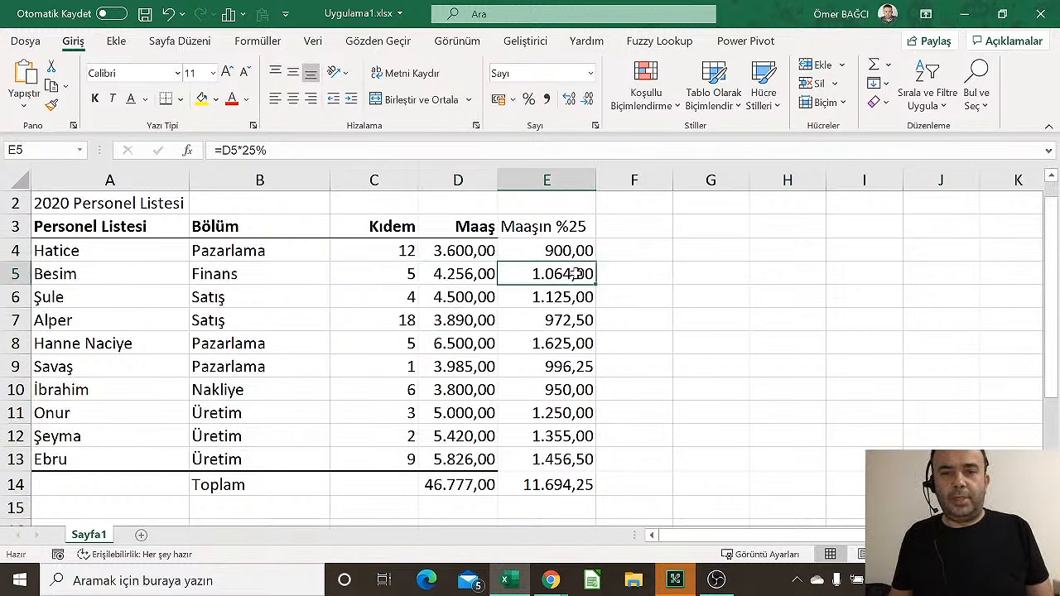
pyautogui.click(563, 229)
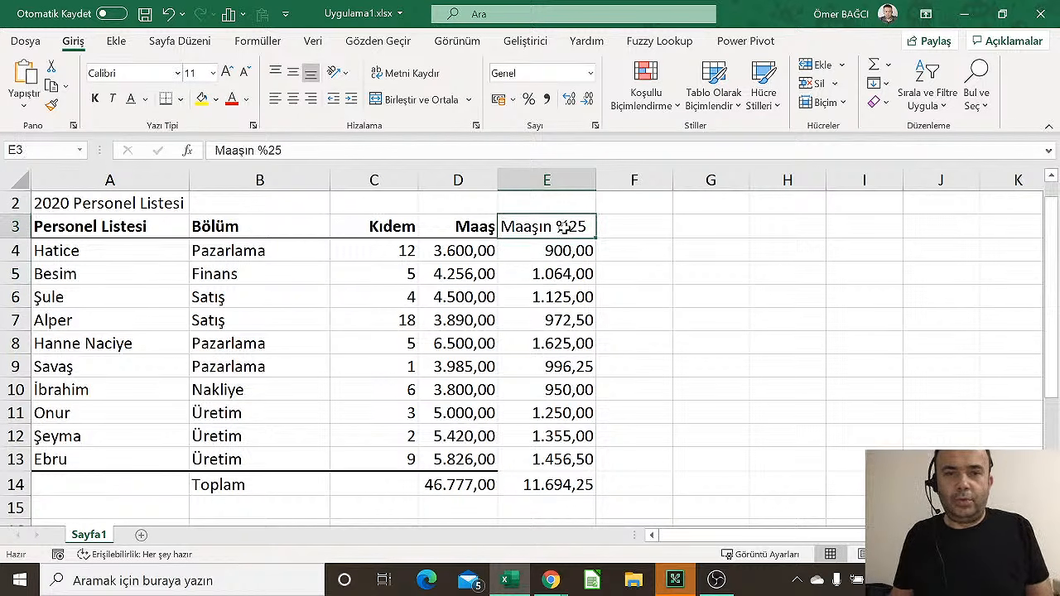
pyautogui.click(564, 251)
pyautogui.doubleClick(563, 250)
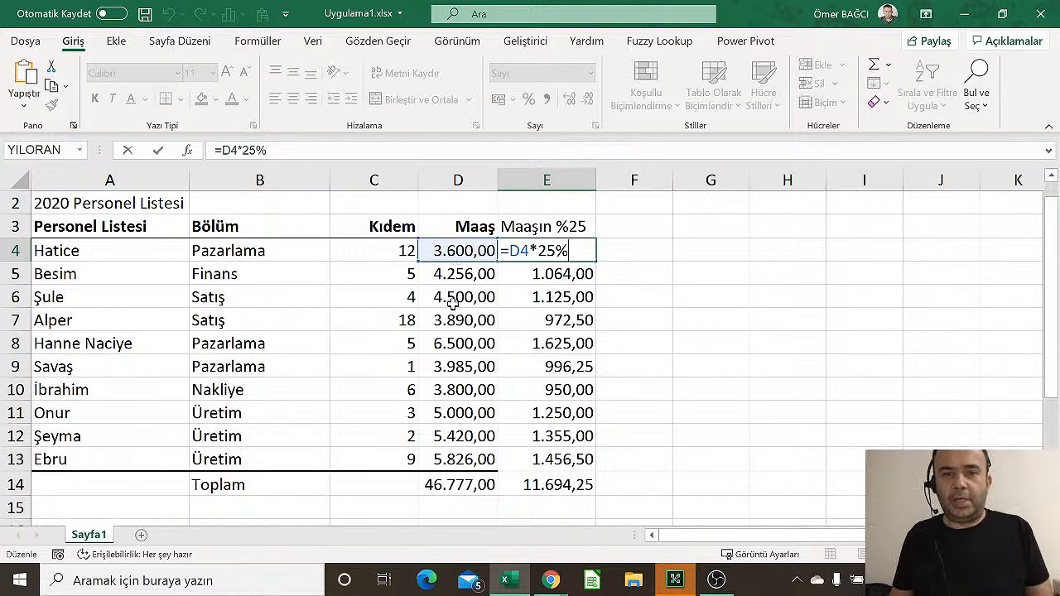
pyautogui.hotkey('ctrl', 'Return')
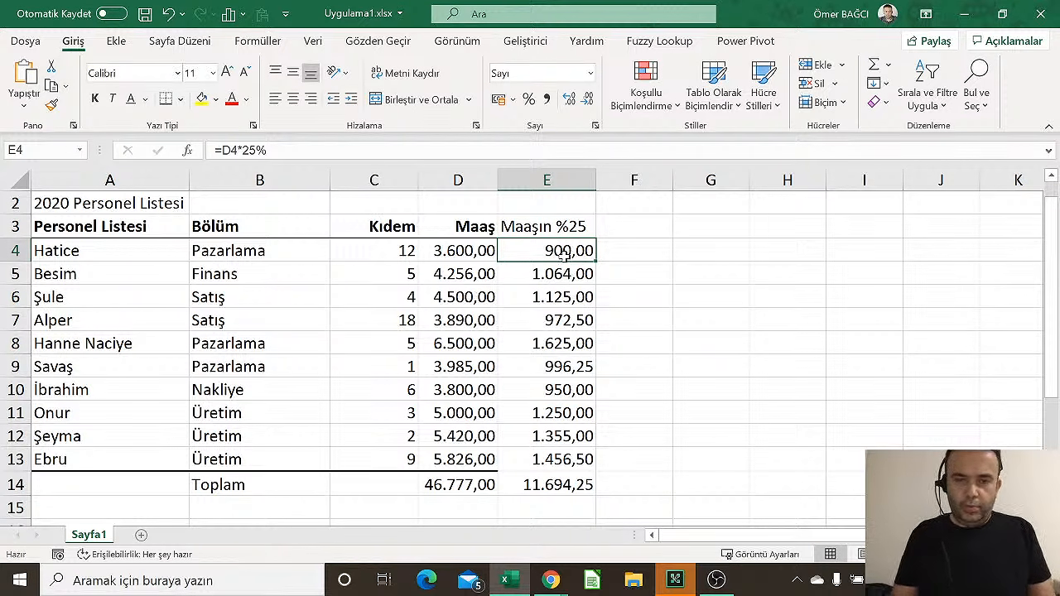
pyautogui.write('=d4')
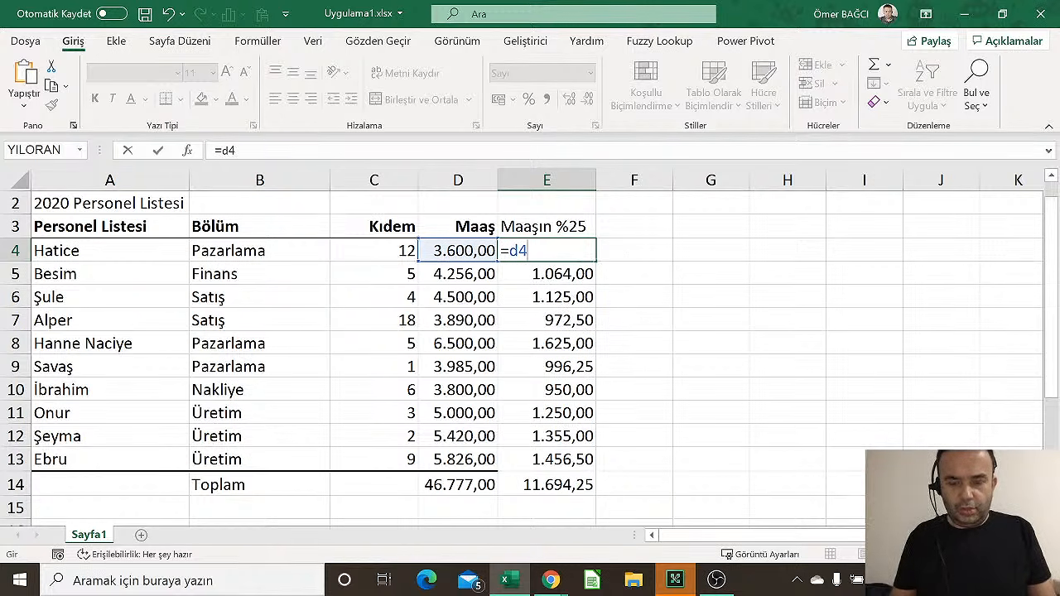
pyautogui.write('*')
pyautogui.write('5')
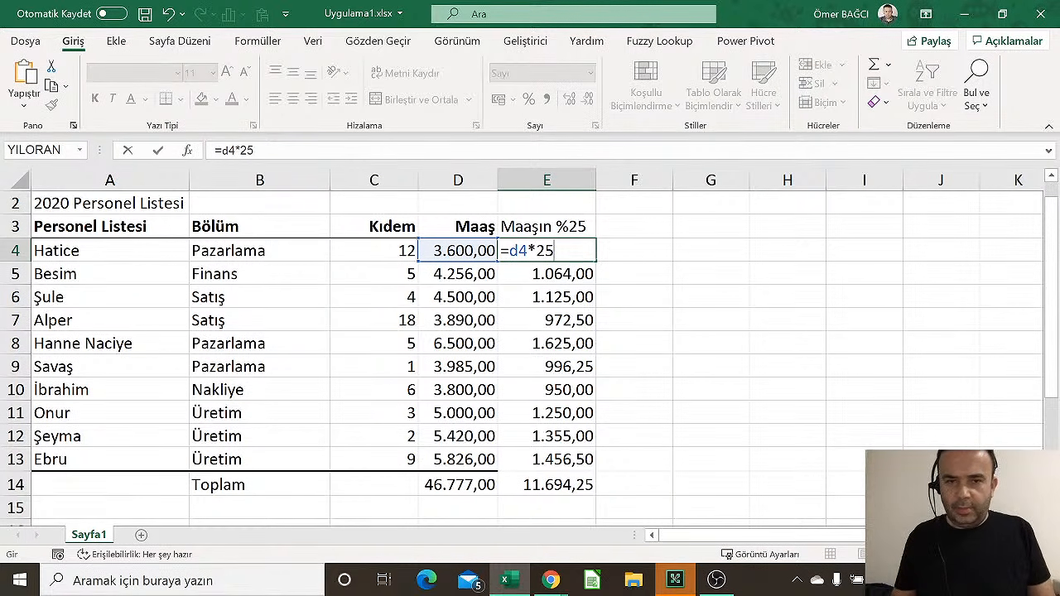
pyautogui.write('%')
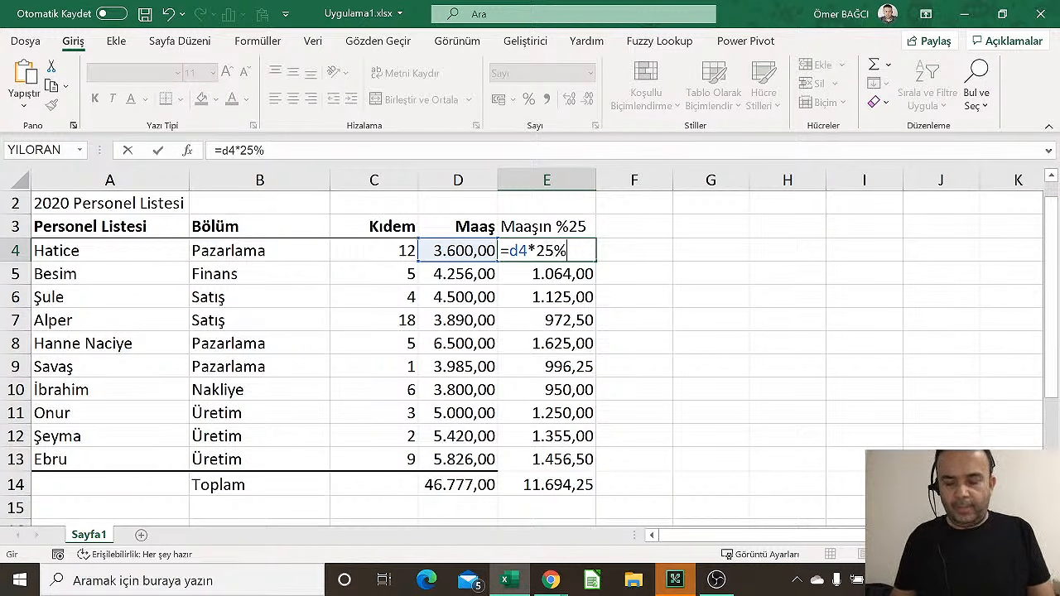
pyautogui.press('Return')
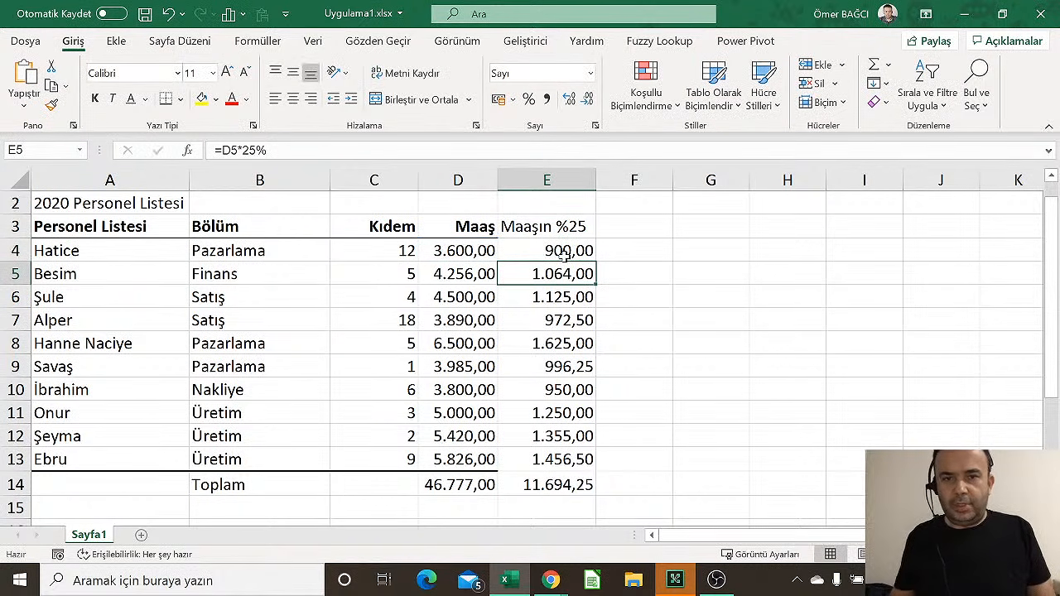
pyautogui.click(563, 255)
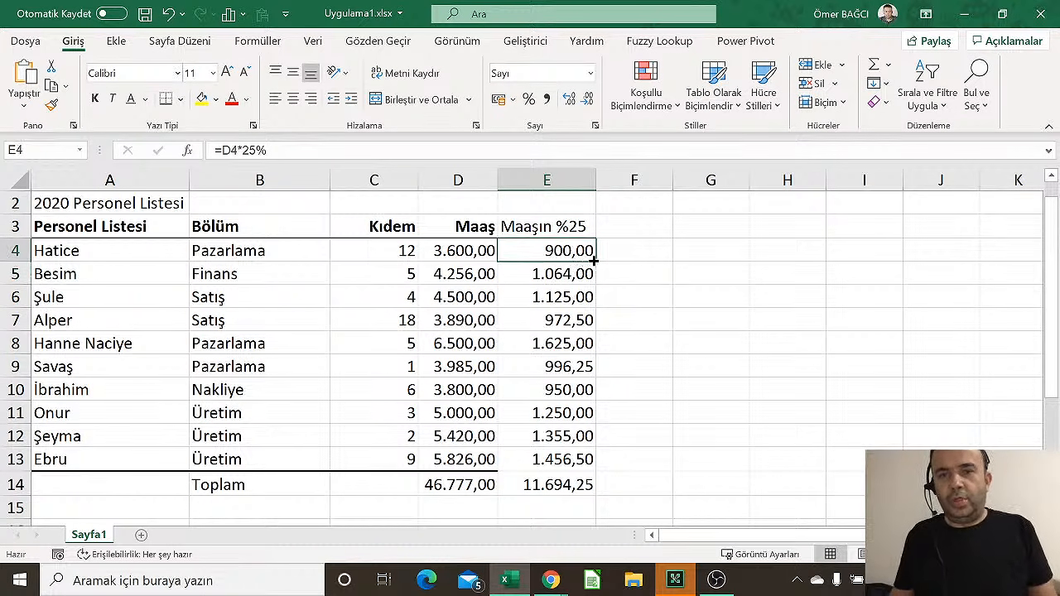
# Fill =D4*25% down to E13 and confirm E5 and E6 reference D5 and D6
pyautogui.moveTo(594, 260); pyautogui.dragTo(599, 468)
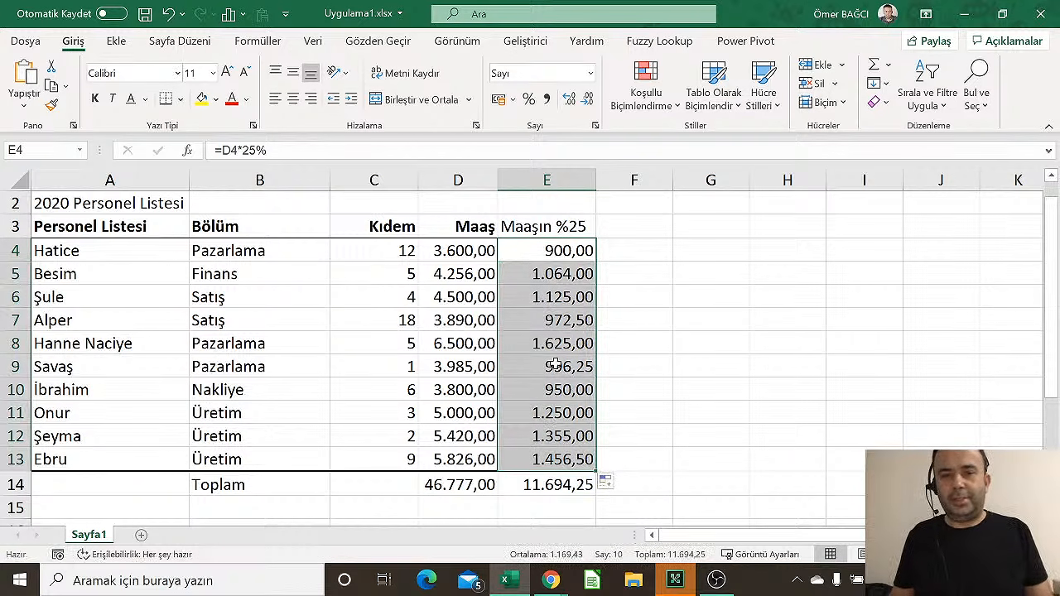
pyautogui.doubleClick(559, 250)
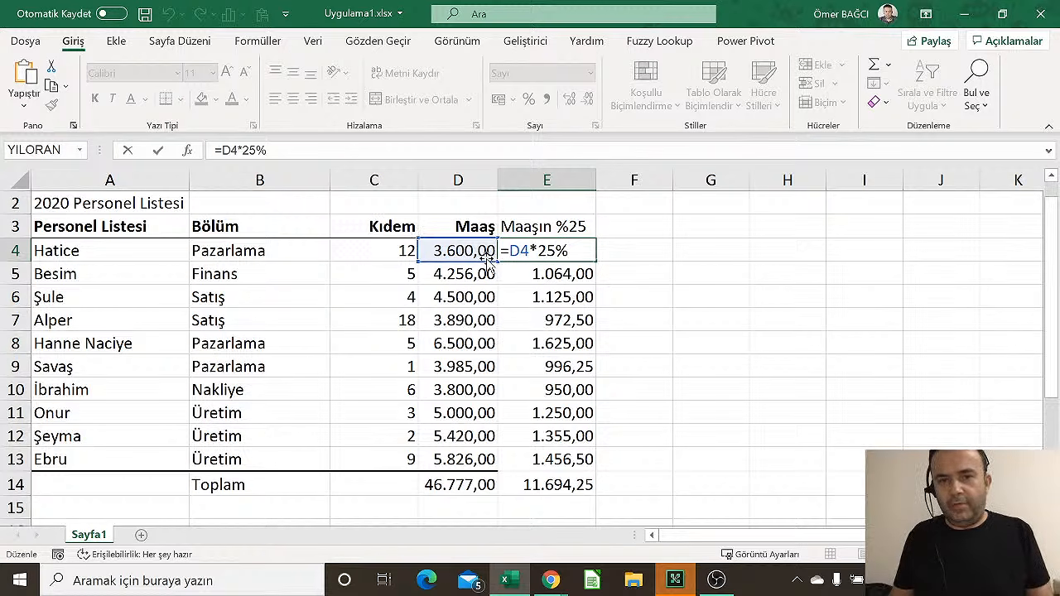
pyautogui.press('Escape')
pyautogui.doubleClick(546, 273)
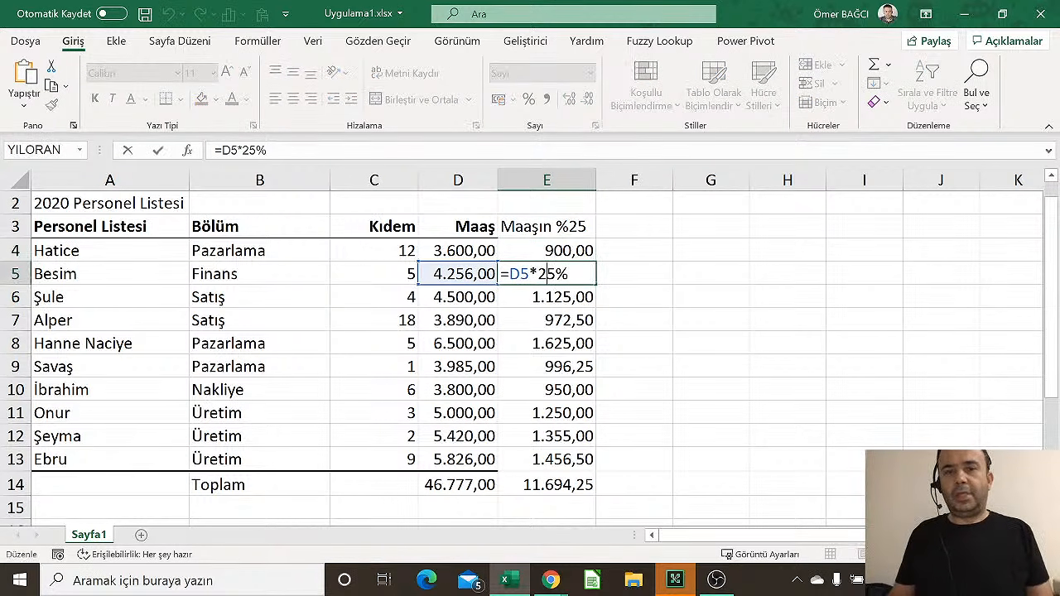
pyautogui.moveTo(510, 275); pyautogui.dragTo(529, 274)
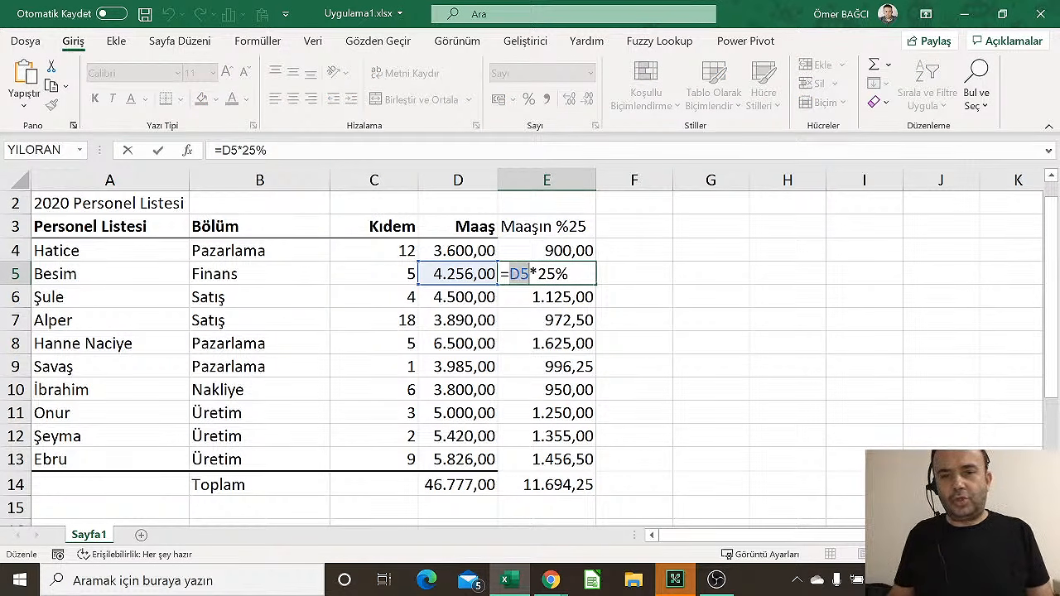
pyautogui.press('Escape')
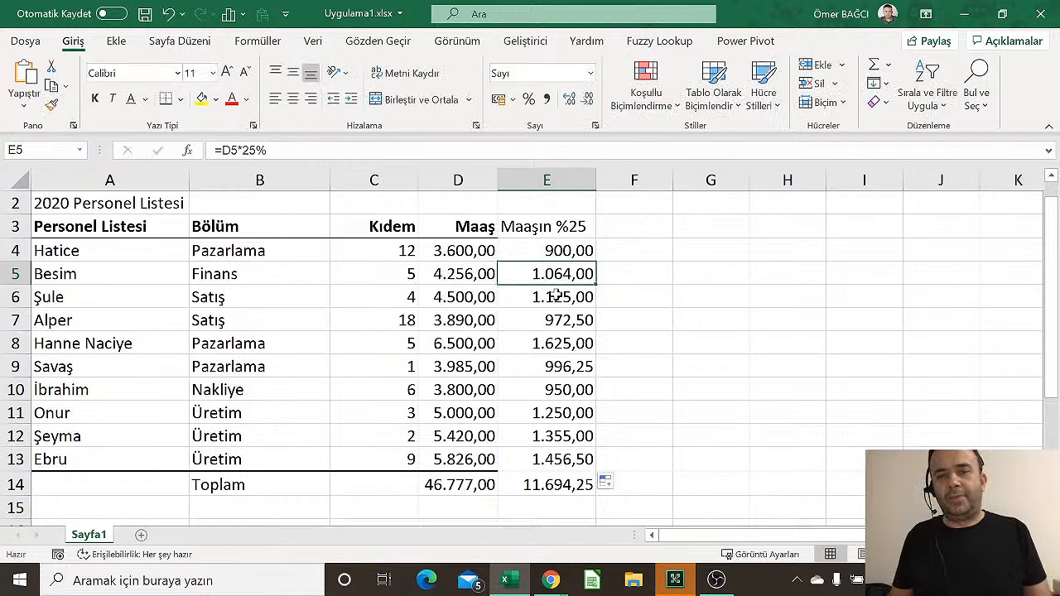
pyautogui.doubleClick(547, 297)
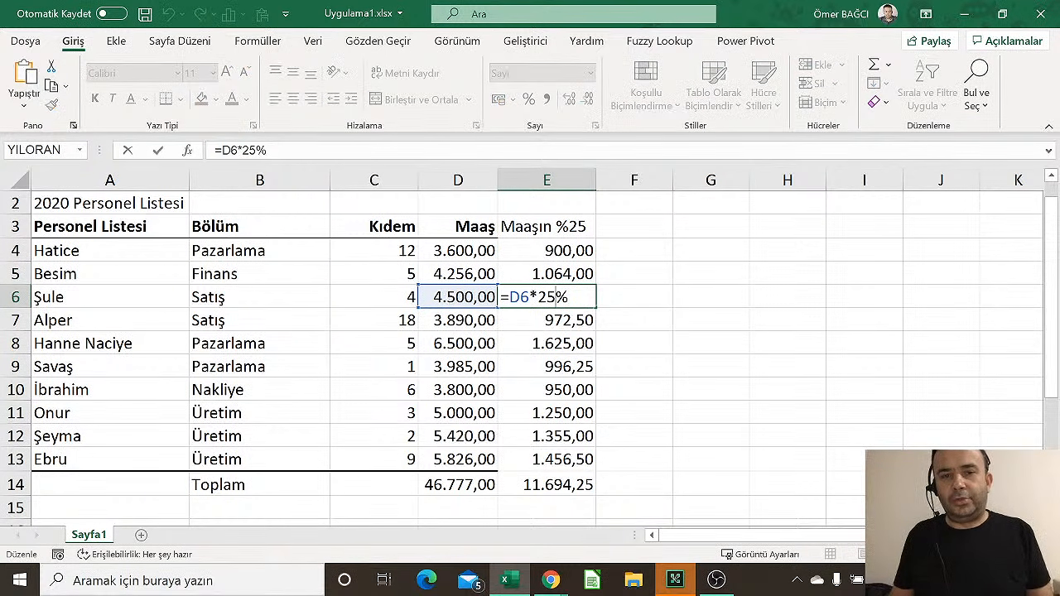
pyautogui.moveTo(509, 296); pyautogui.dragTo(530, 296)
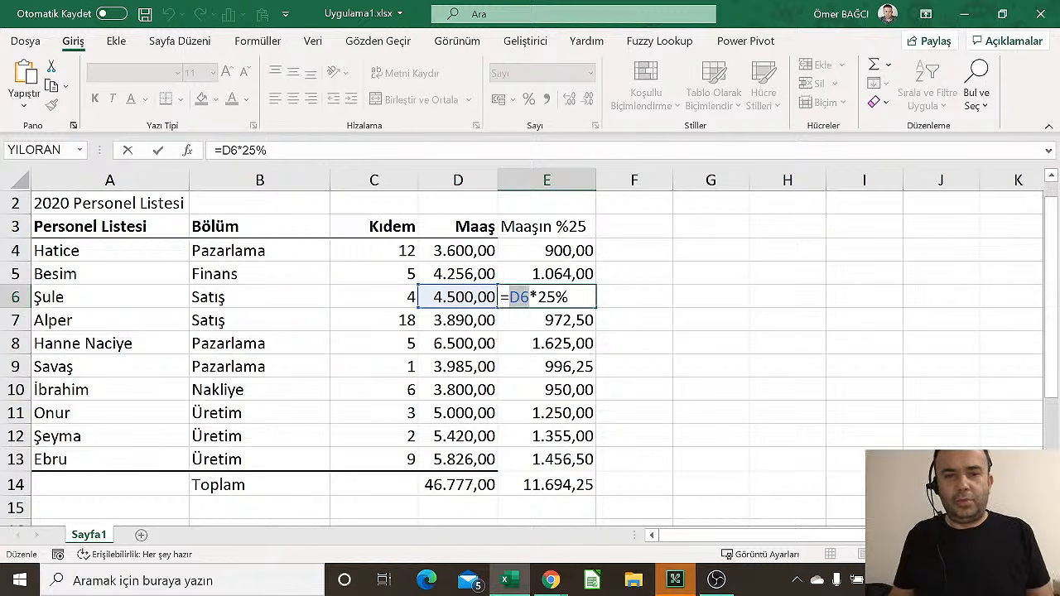
pyautogui.press('Escape')
pyautogui.click(567, 249)
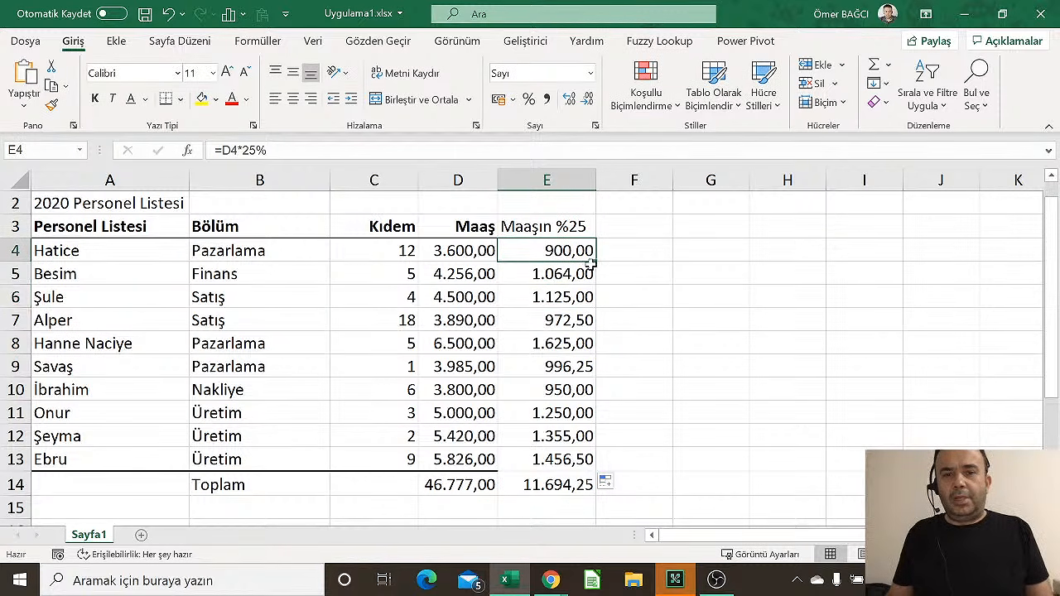
pyautogui.doubleClick(593, 262)
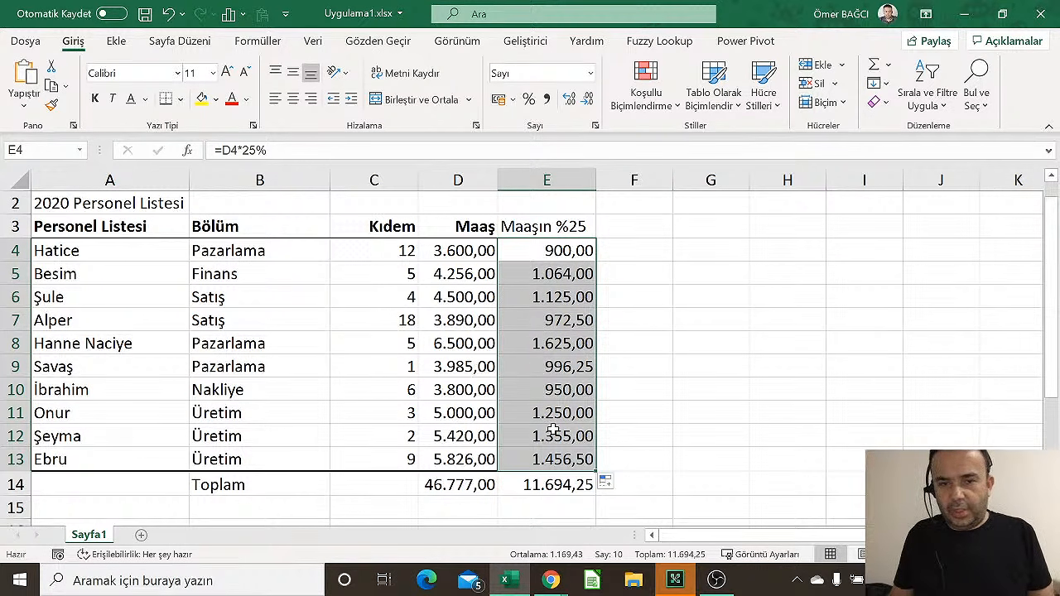
# Change the salary in D6 to 6500 and in D9 to 4985
pyautogui.click(548, 487)
pyautogui.click(560, 384)
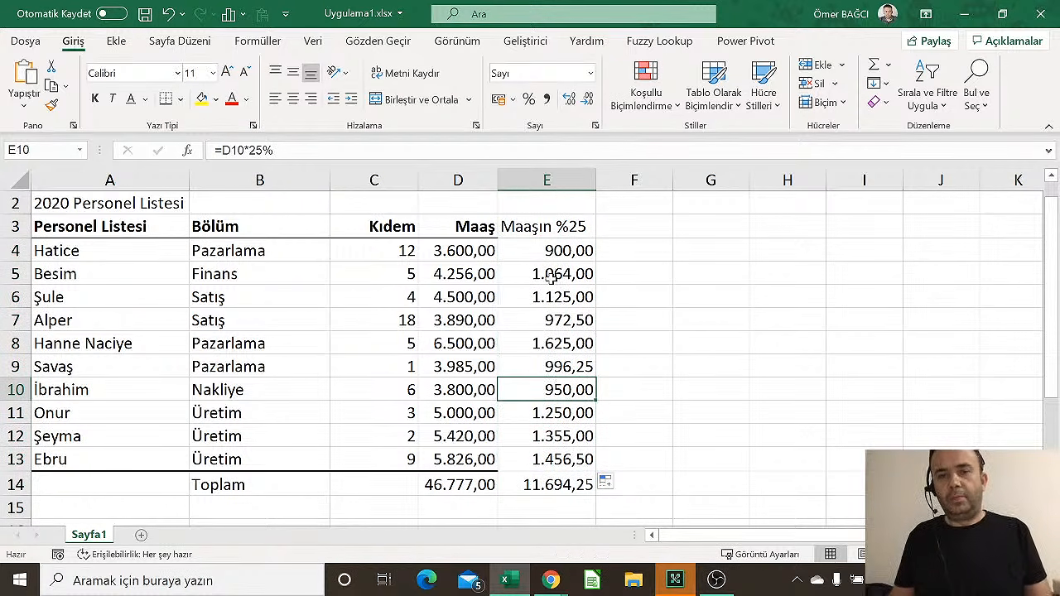
pyautogui.click(466, 304)
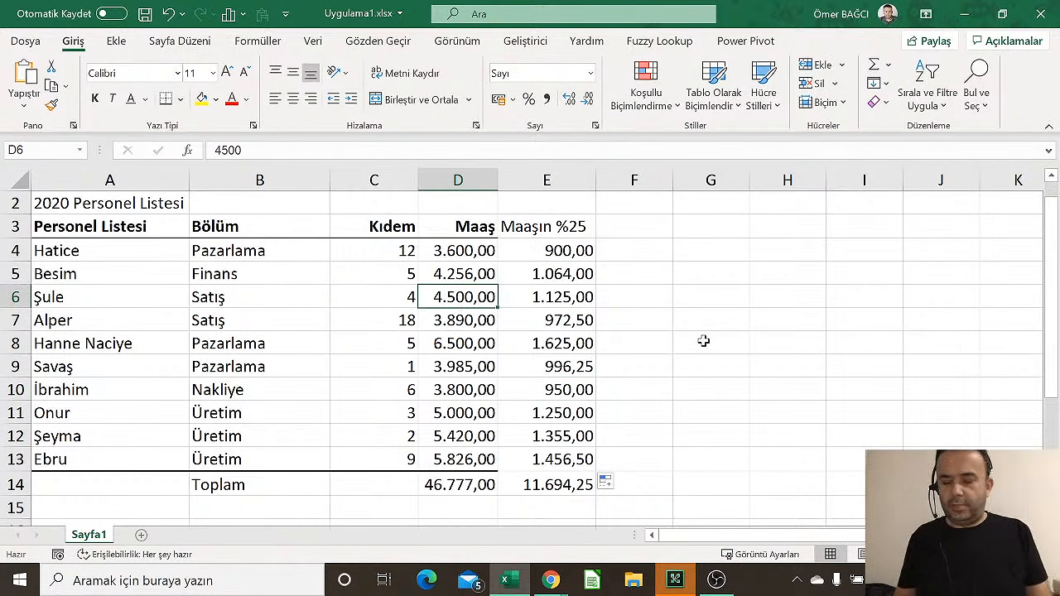
pyautogui.write('6500')
pyautogui.press('Return')
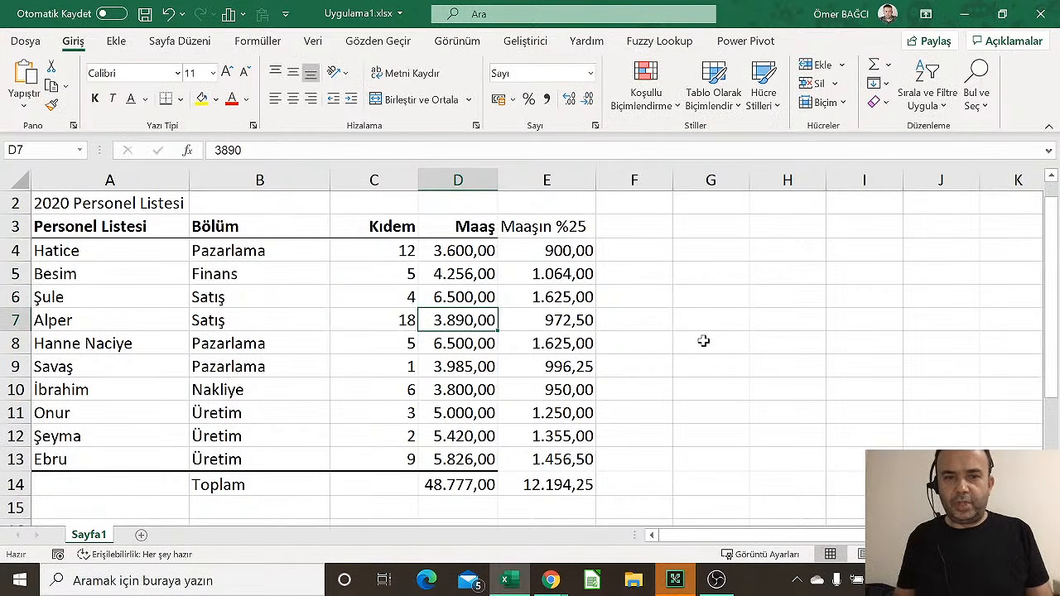
pyautogui.press('Down')
pyautogui.press('Down')
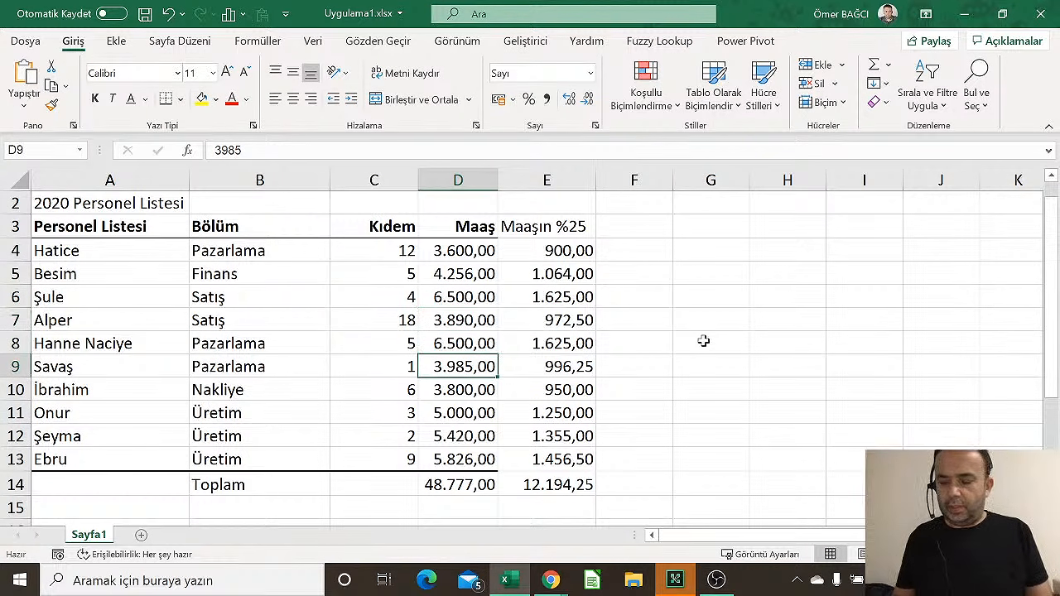
pyautogui.write('49850')
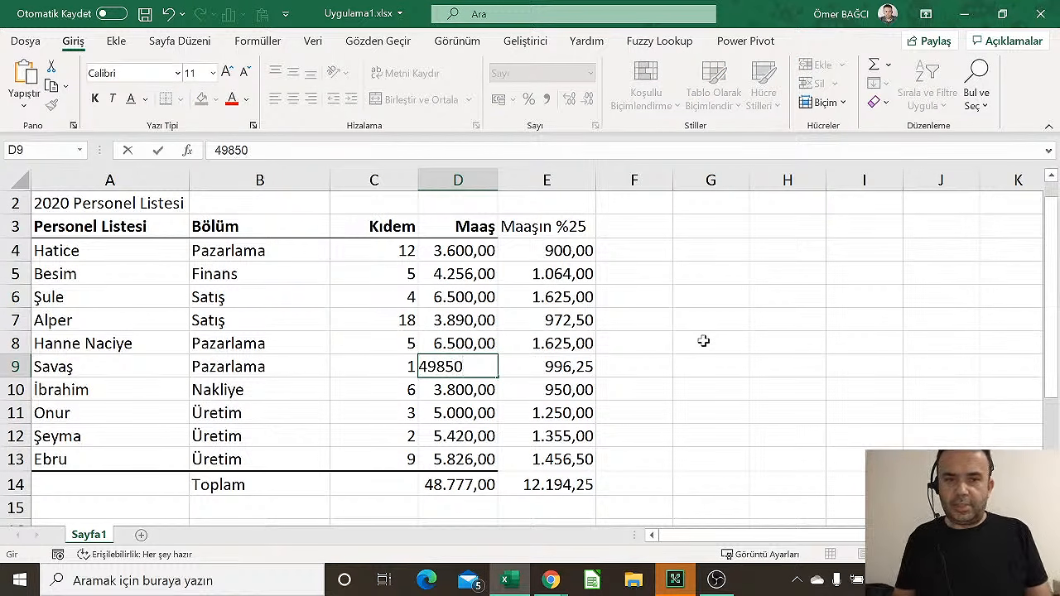
pyautogui.press('BackSpace')
pyautogui.press('Return')
# Inspect the recalculated 25% value in E9 and E4's formula references
pyautogui.press('Up')
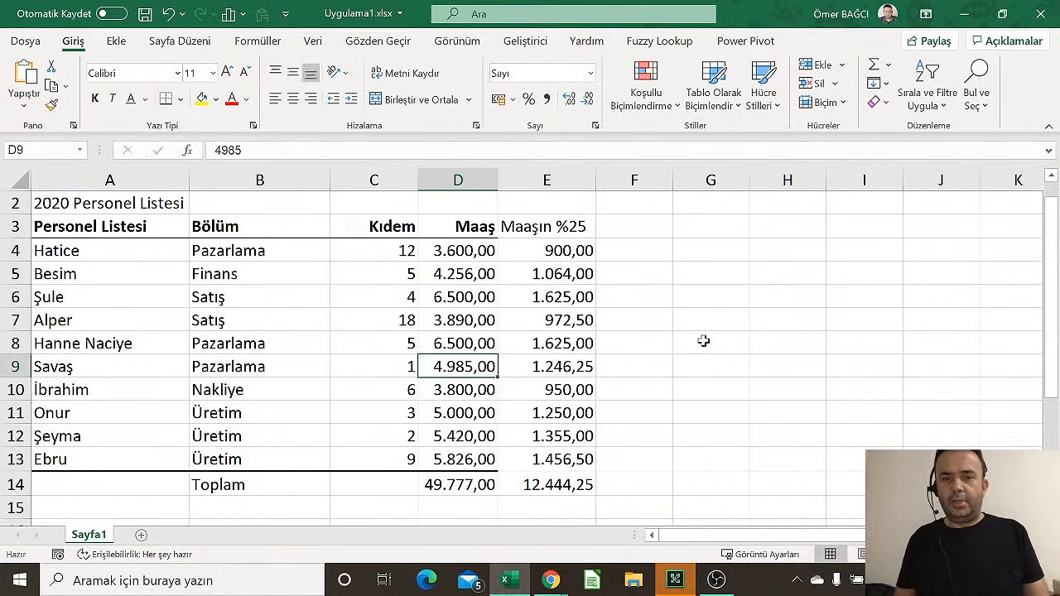
pyautogui.press('Right')
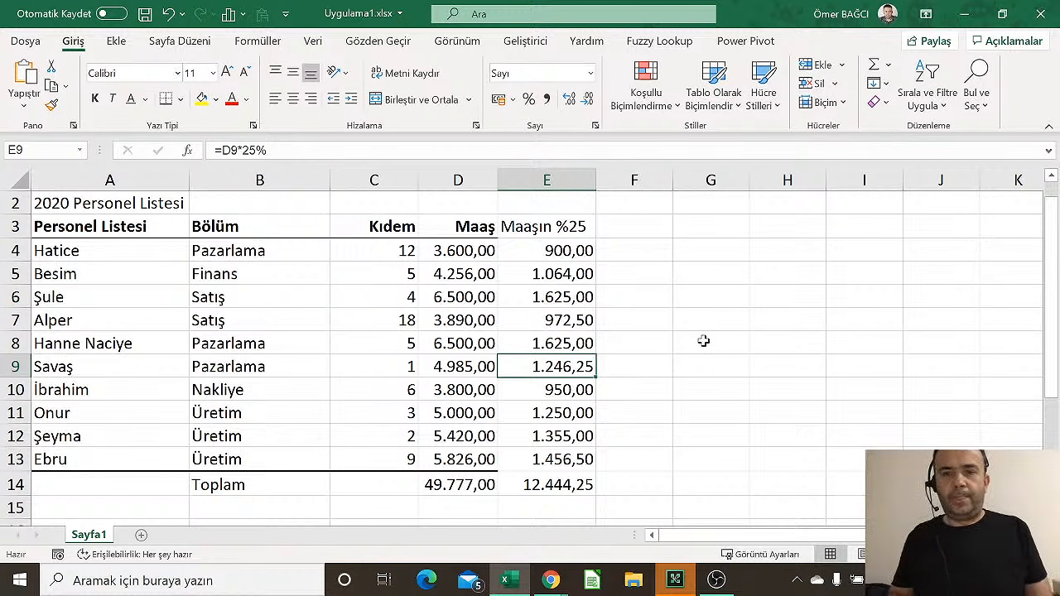
pyautogui.press('Up')
pyautogui.press('Up')
pyautogui.press('Up')
pyautogui.press('Up')
pyautogui.press('Up')
pyautogui.press('F2')
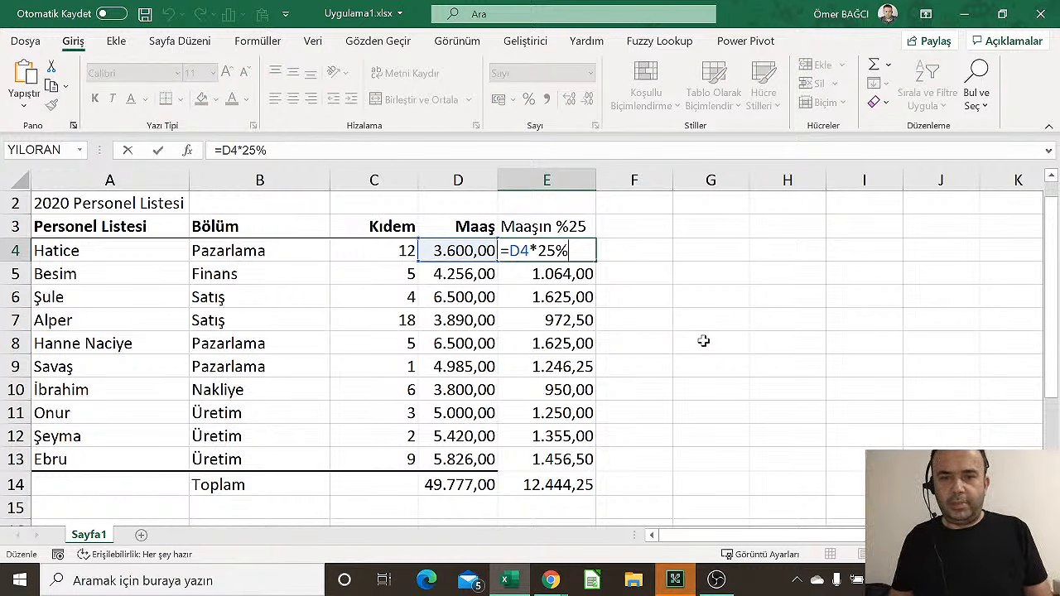
pyautogui.press('Escape')
pyautogui.press('Up')
pyautogui.press('Up')
pyautogui.press('Up')
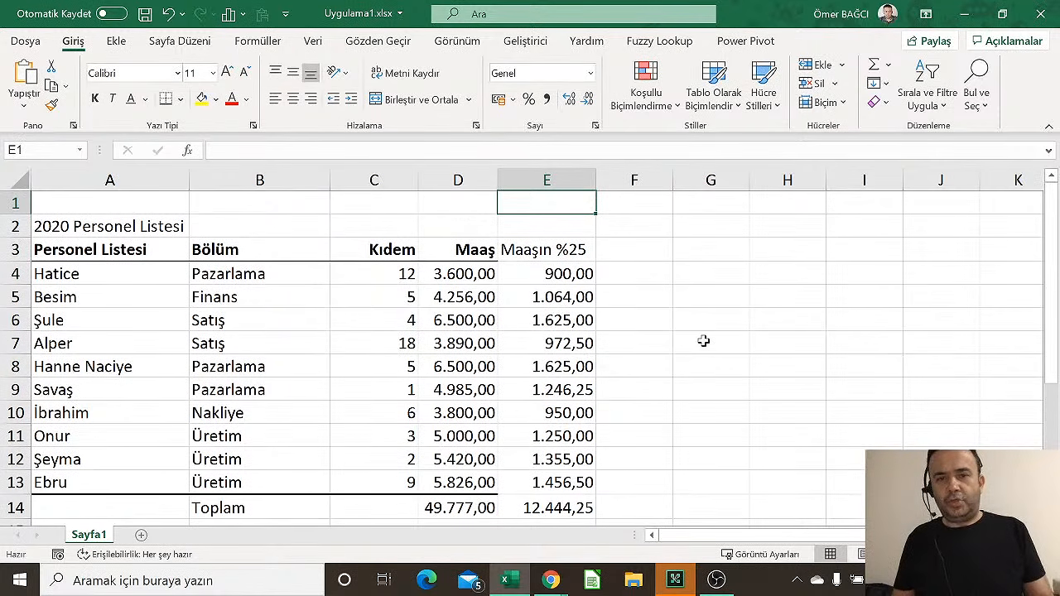
# Label F1 'Yüzde' and set the percentage in G1 to 15%
pyautogui.press('Right')
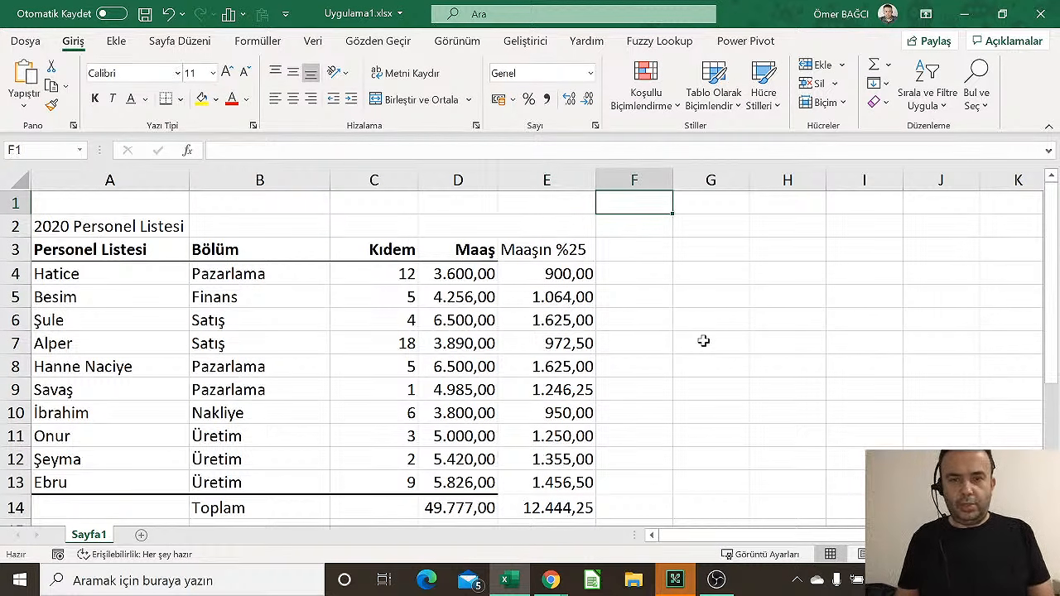
pyautogui.write('Yüzde')
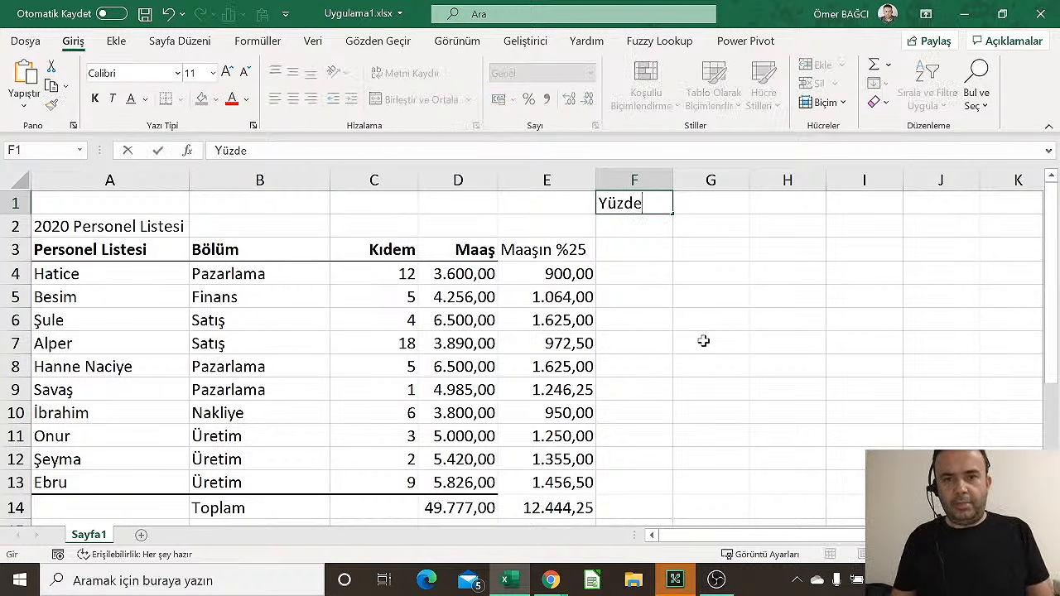
pyautogui.press('Tab')
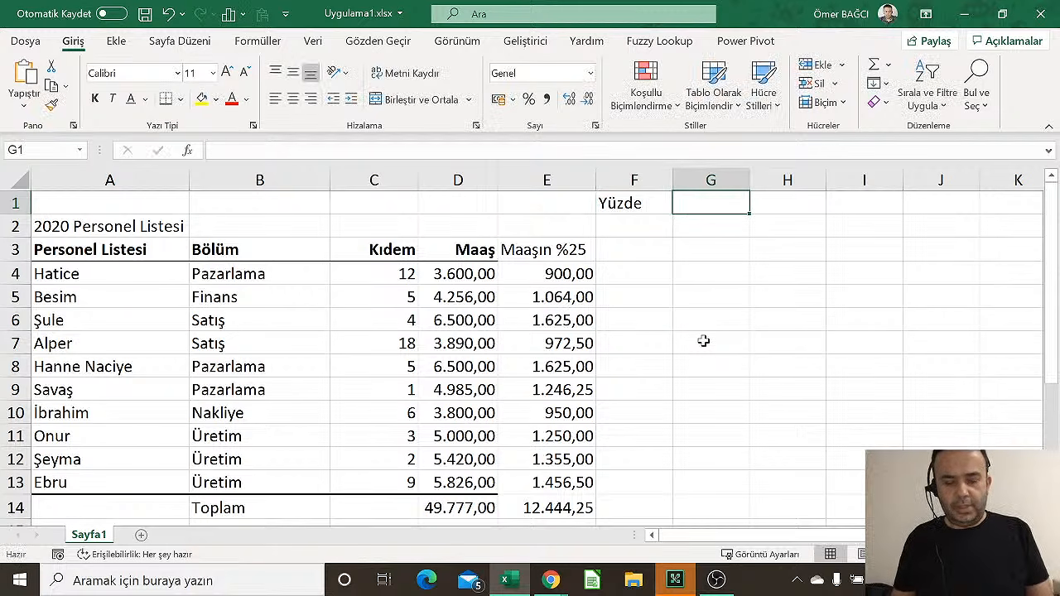
pyautogui.write('25%')
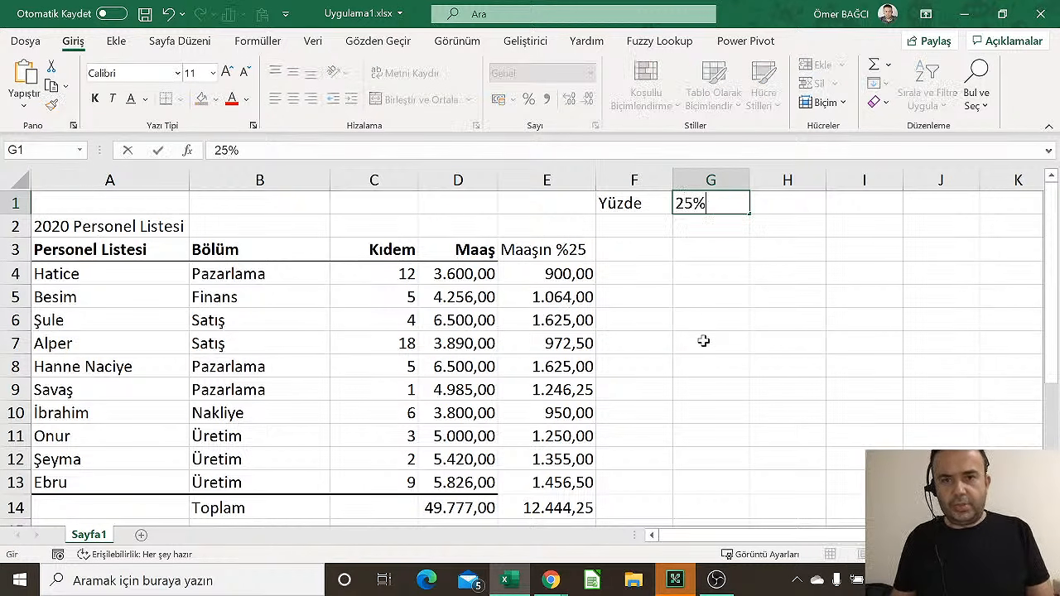
pyautogui.press('Return')
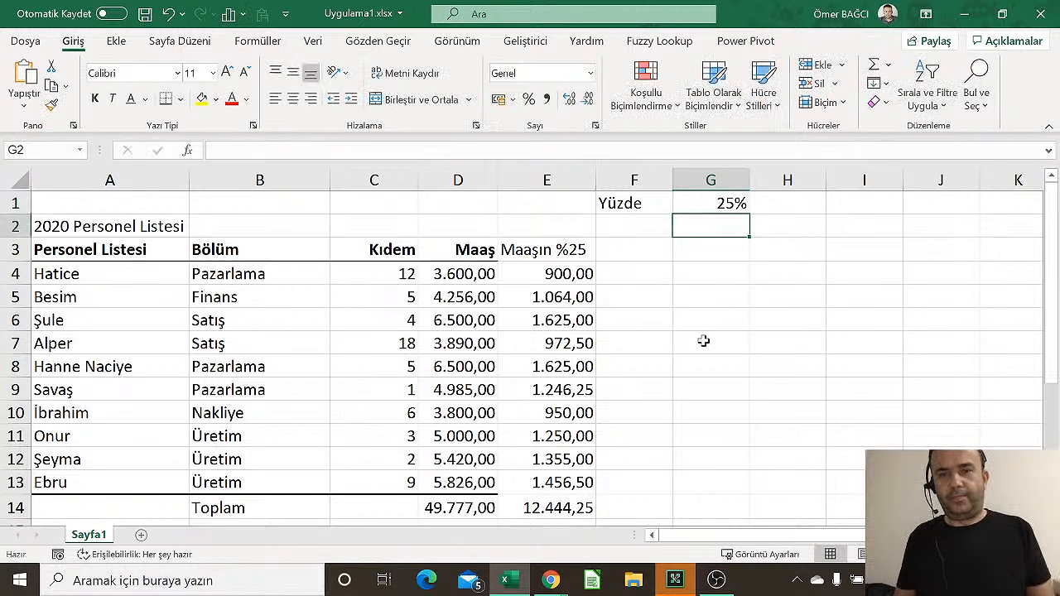
pyautogui.press('Up')
pyautogui.write('15')
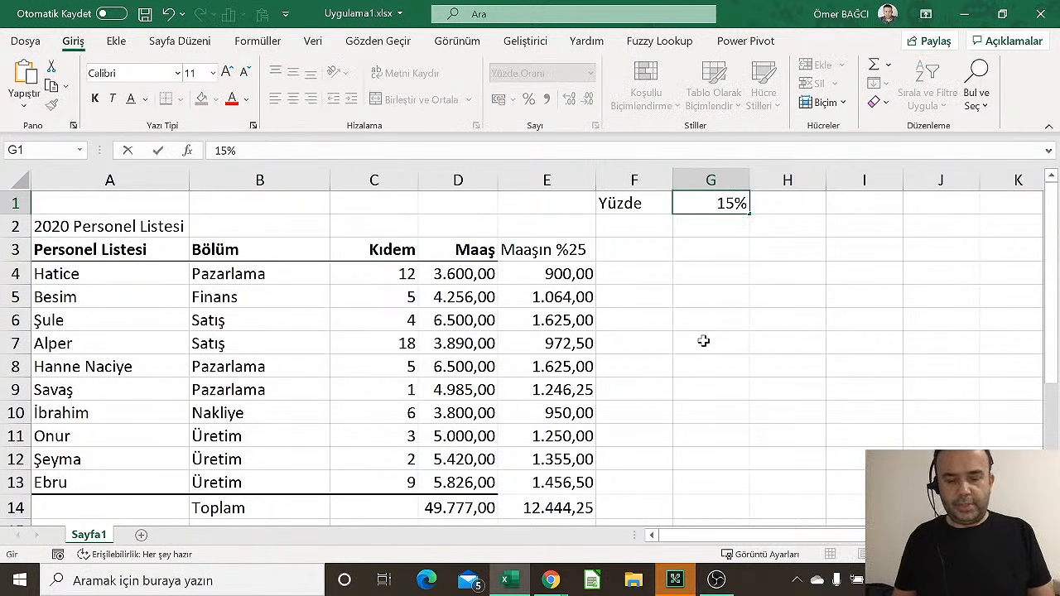
pyautogui.press('Return')
pyautogui.press('Down')
pyautogui.press('Left')
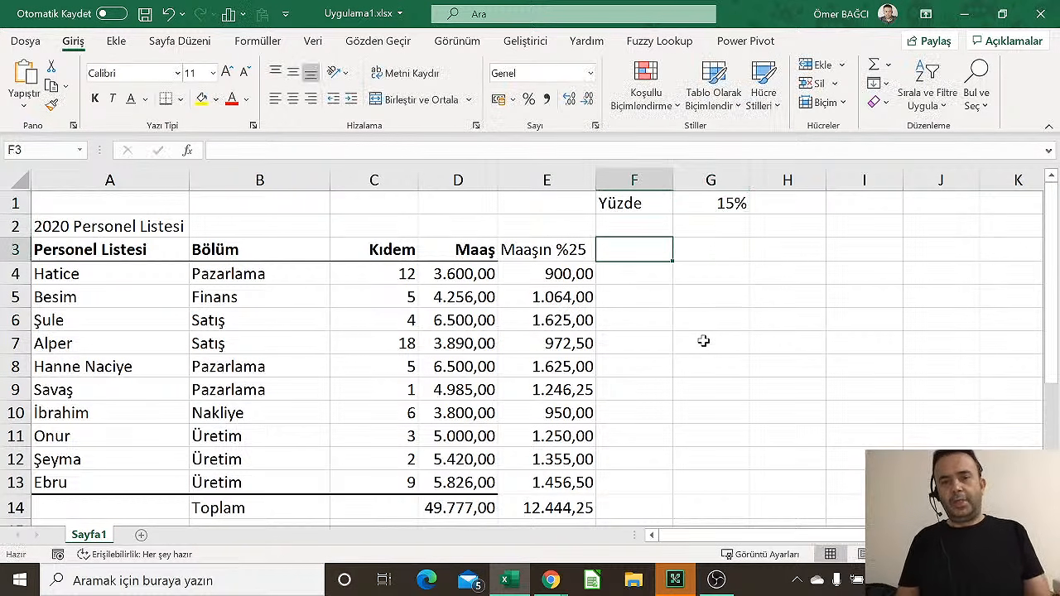
pyautogui.press('Left')
pyautogui.press('Down')
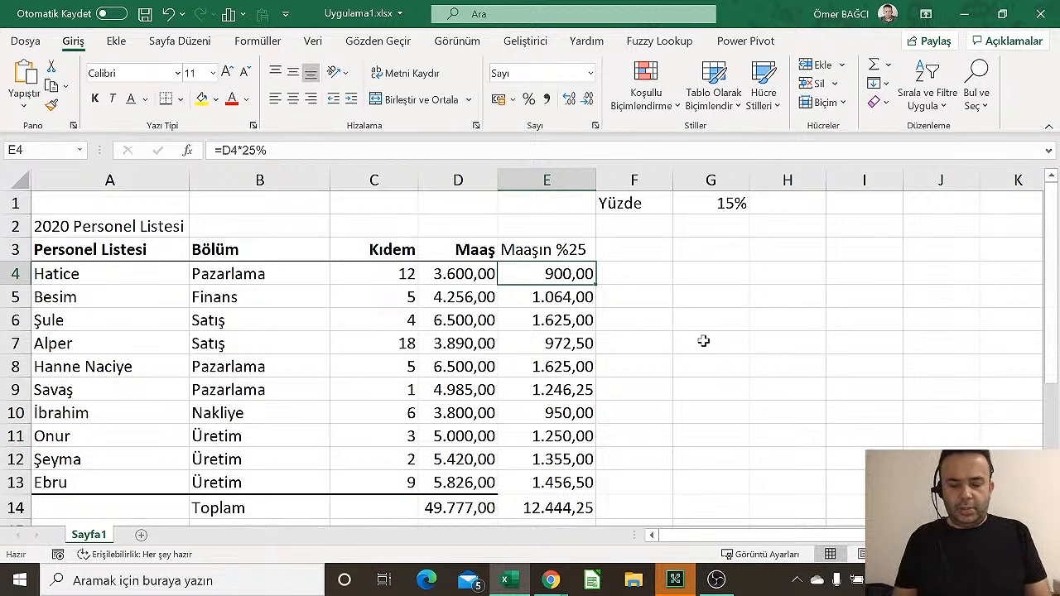
# Enter =D4*G1 in E4 so the 15% from G1 gives 540,00, then reselect E4
pyautogui.write('=')
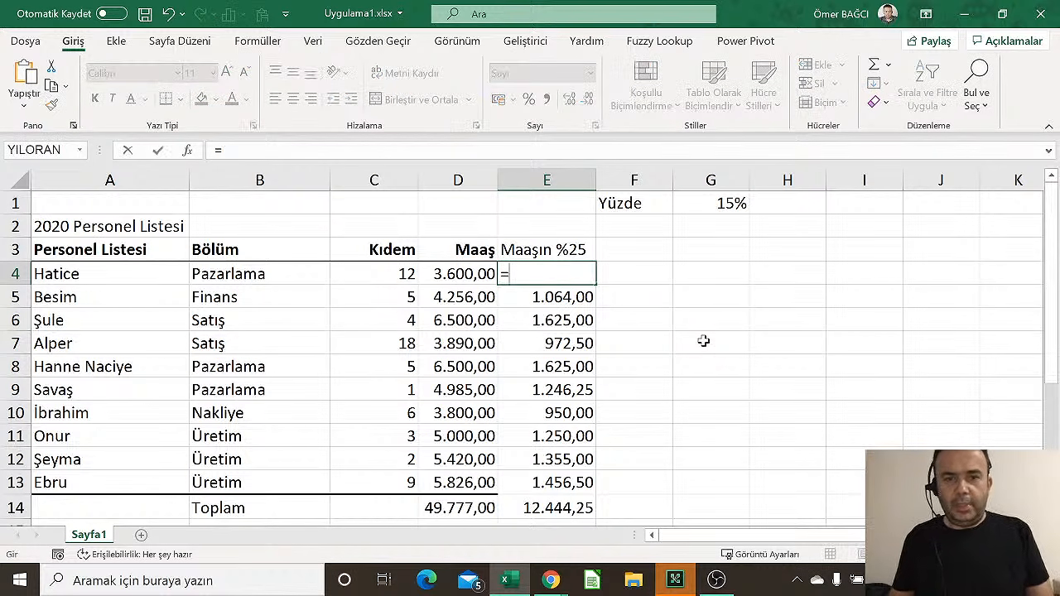
pyautogui.click(458, 279)
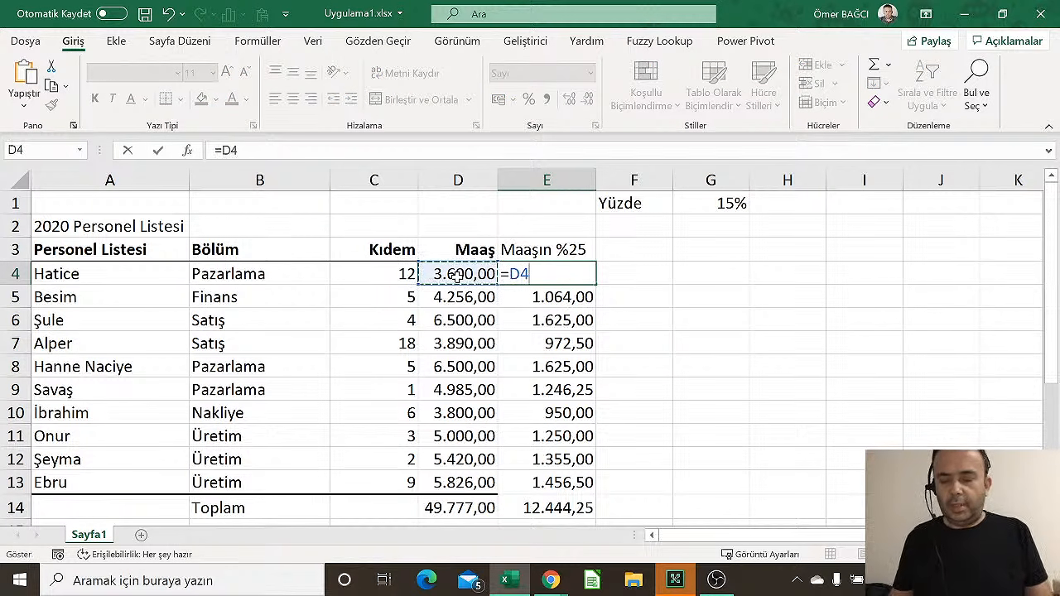
pyautogui.write('*')
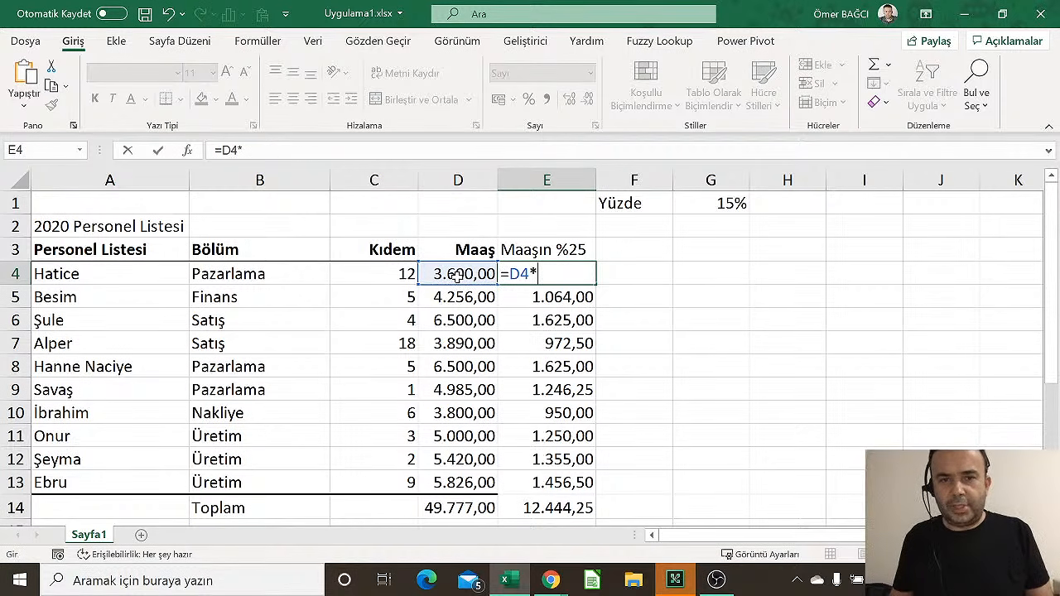
pyautogui.click(706, 205)
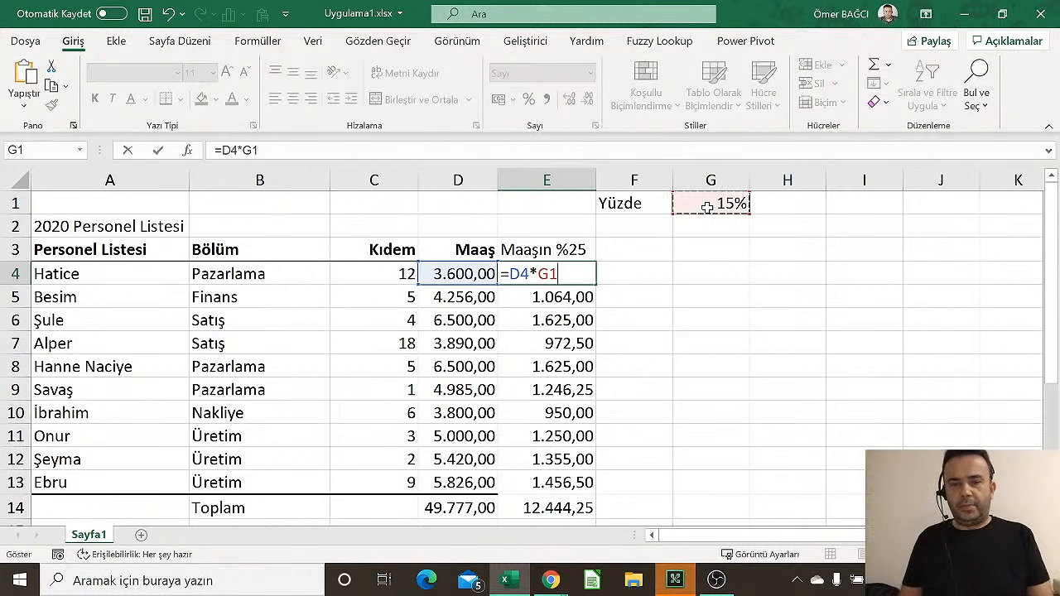
pyautogui.press('Return')
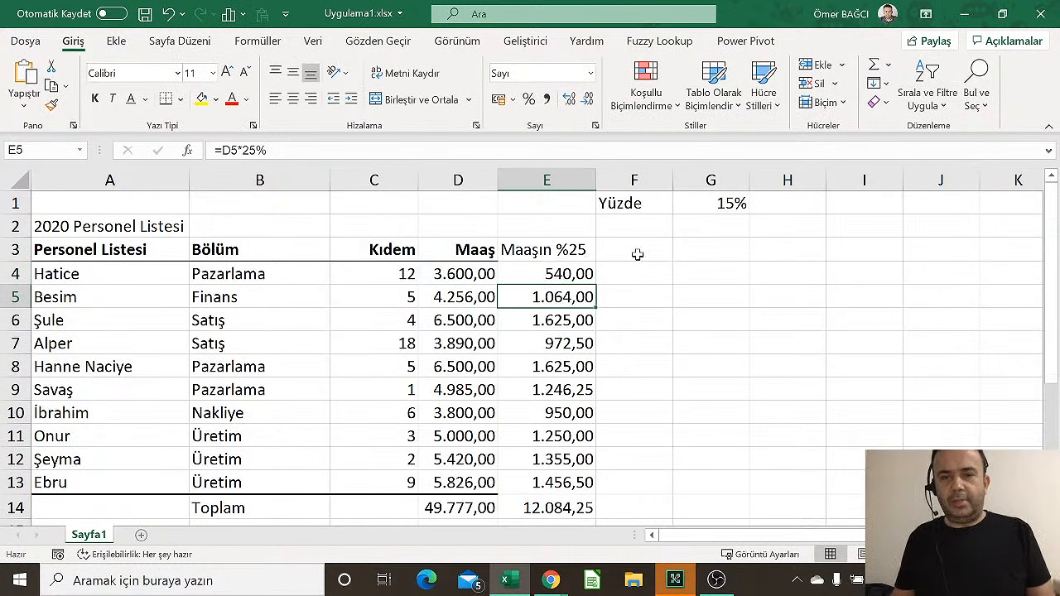
pyautogui.click(580, 275)
pyautogui.click(460, 275)
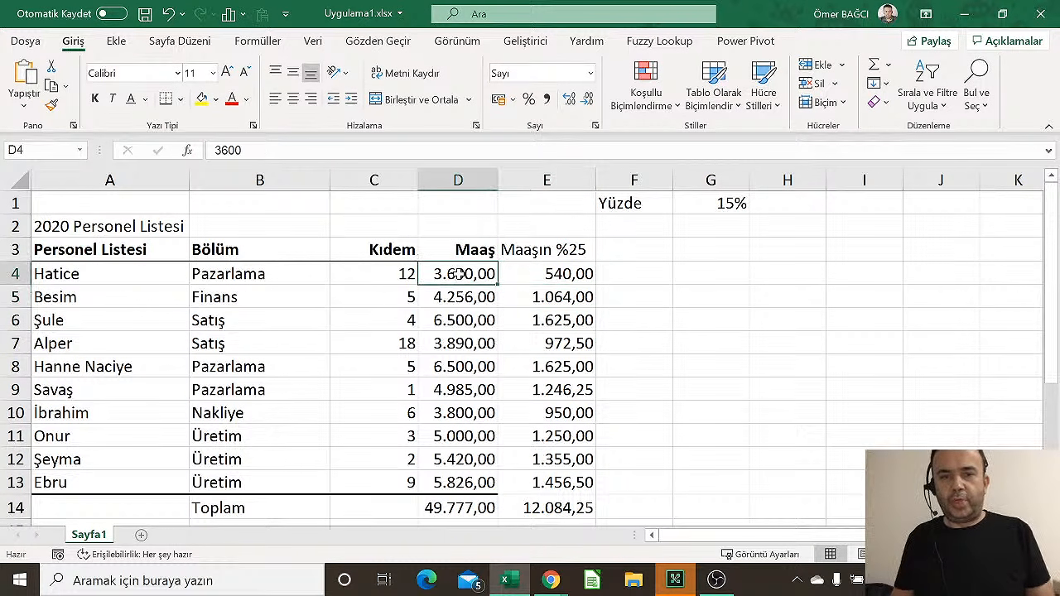
pyautogui.click(567, 280)
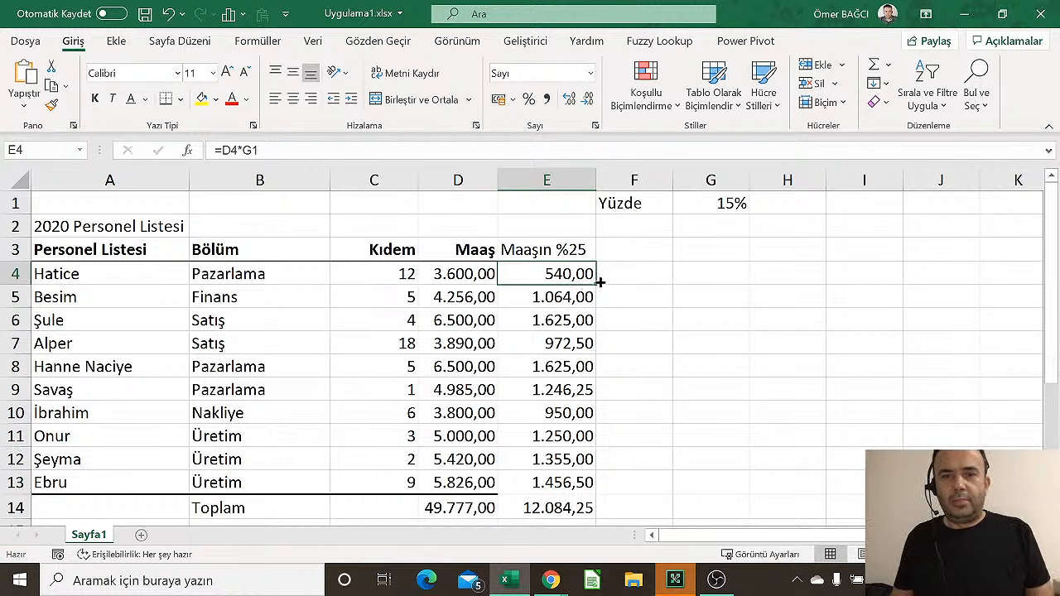
# Fill E4's formula down to E13 and inspect E4's references
pyautogui.moveTo(598, 284); pyautogui.dragTo(593, 485)
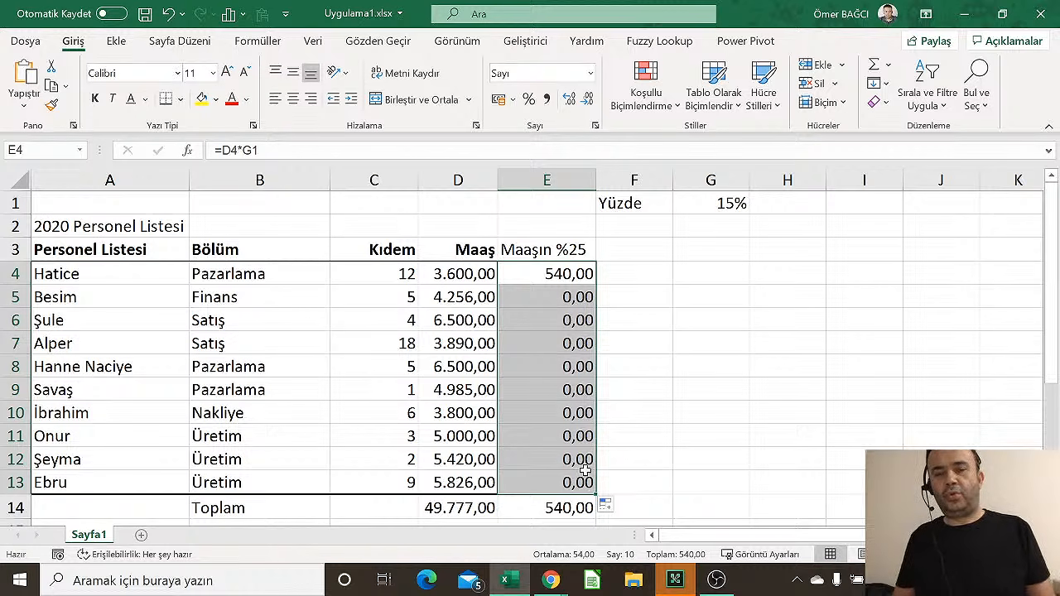
pyautogui.click(554, 284)
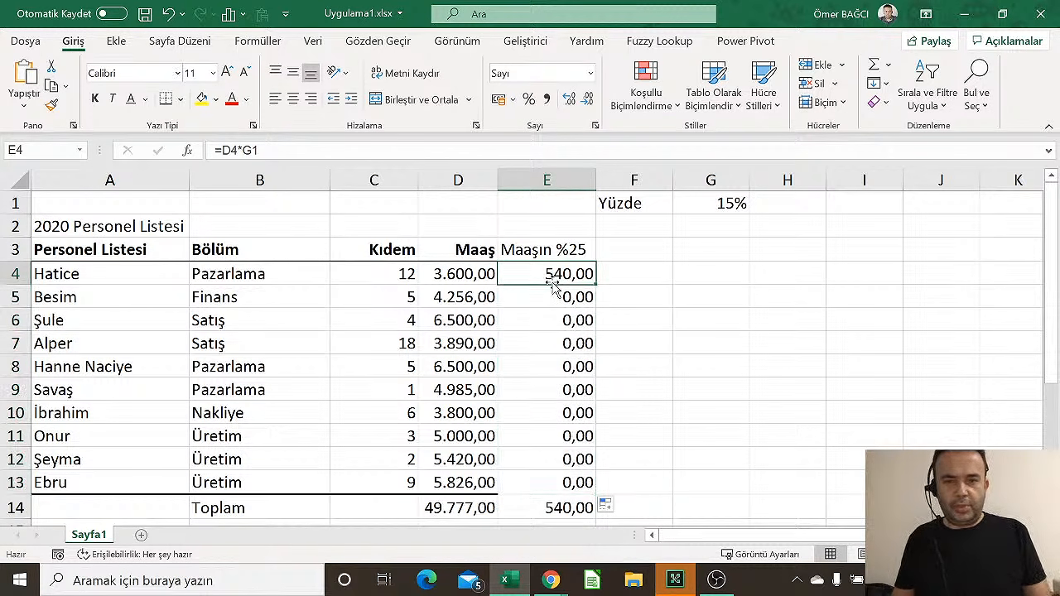
pyautogui.doubleClick(555, 275)
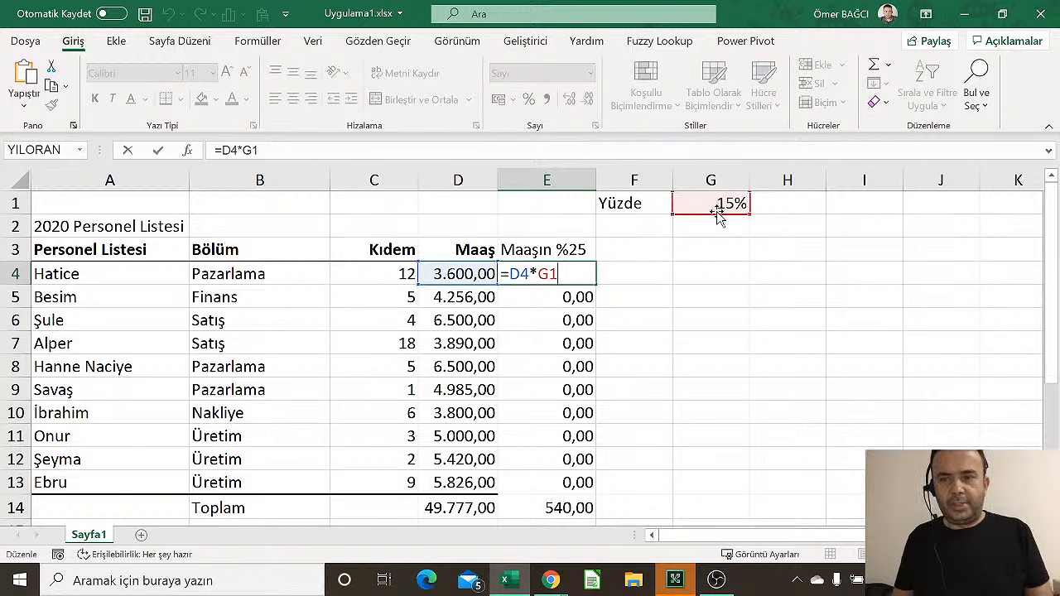
pyautogui.press('Return')
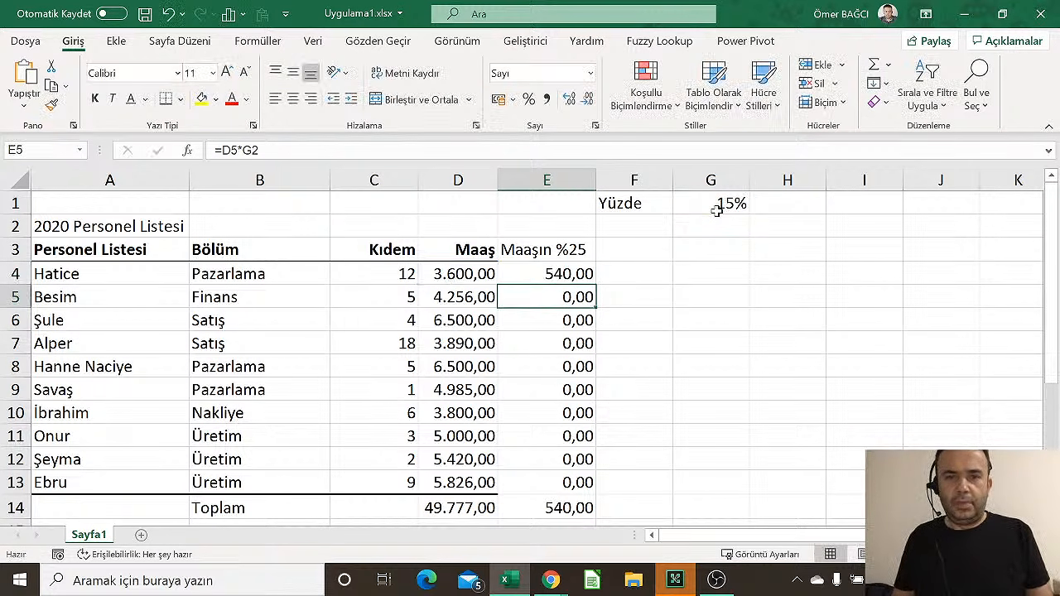
# Check the E5, E6 and E13 formulas, whose percentage reference shifted to G2, G3 and G10
pyautogui.press('F2')
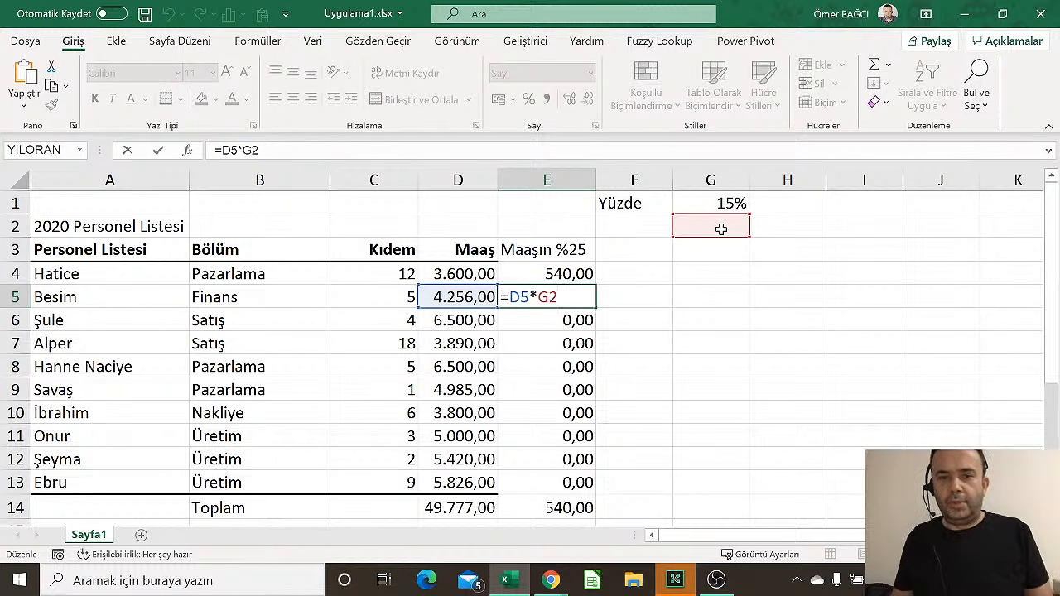
pyautogui.press('Return')
pyautogui.press('F2')
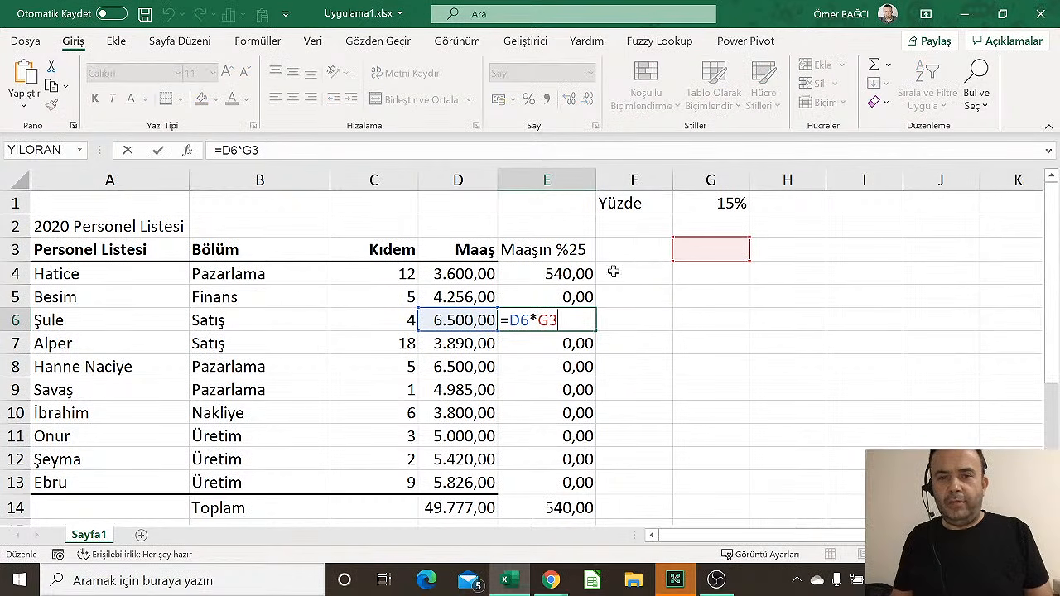
pyautogui.click(575, 481)
pyautogui.press('F2')
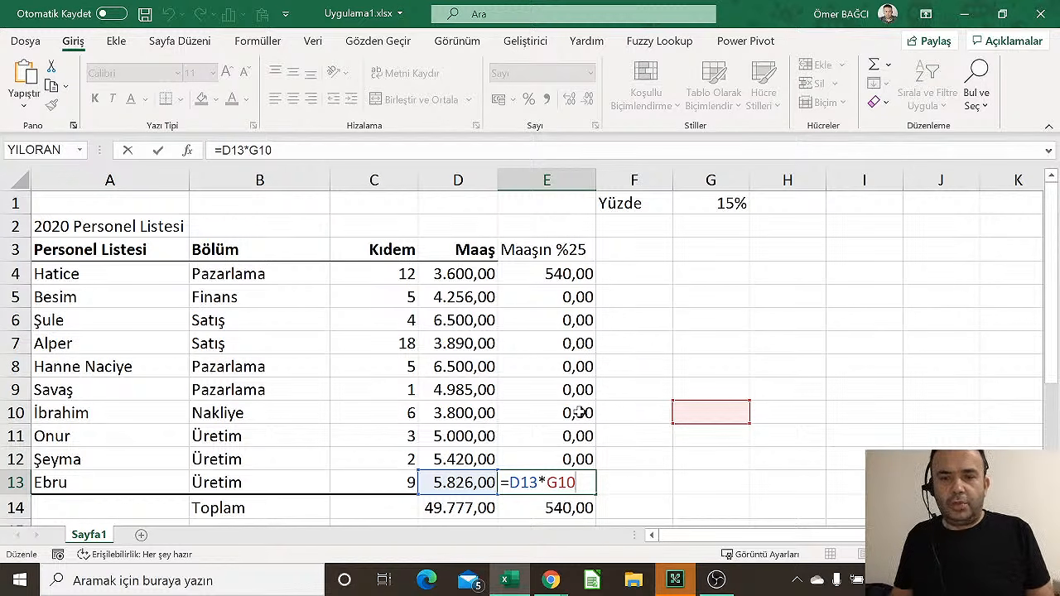
pyautogui.press('Return')
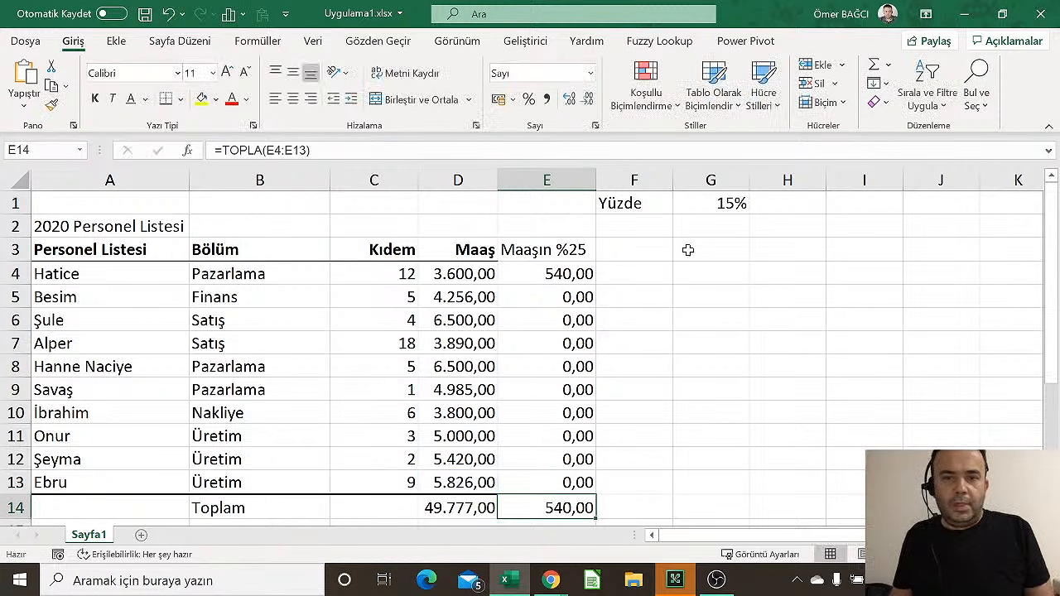
# Type the note 'Formüllerde hücre adresinin / değişmesini engellemek için / dolar işareti kullanır.' into G3–G5
pyautogui.click(719, 196)
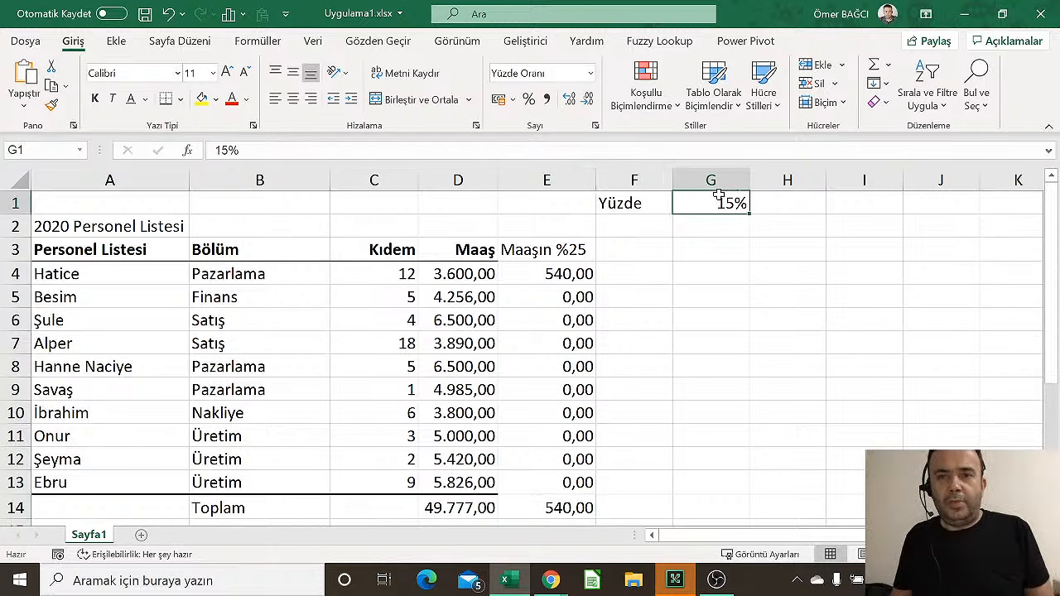
pyautogui.click(724, 243)
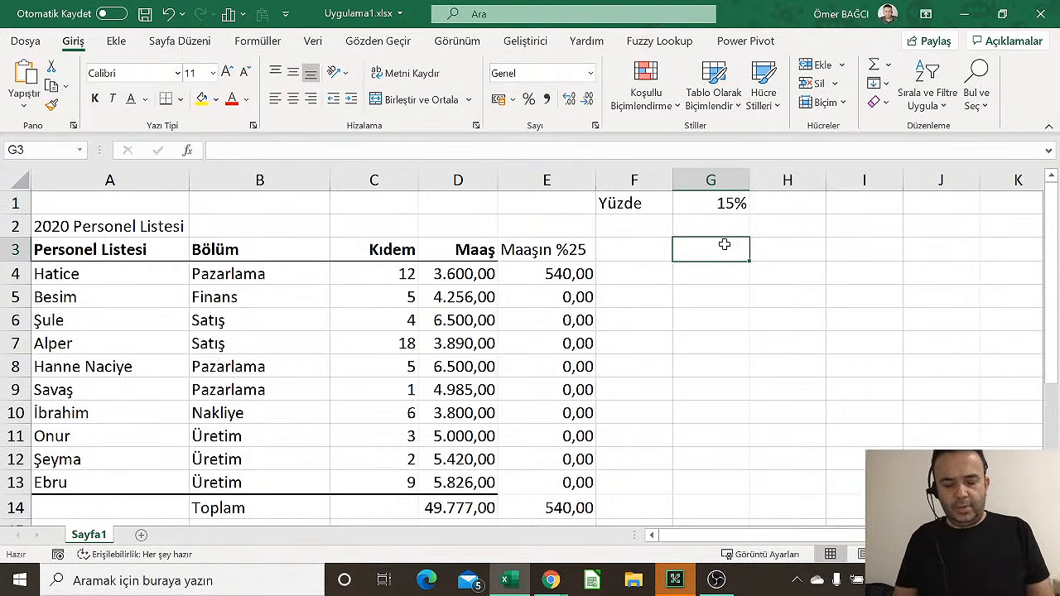
pyautogui.write('Formüllerde ')
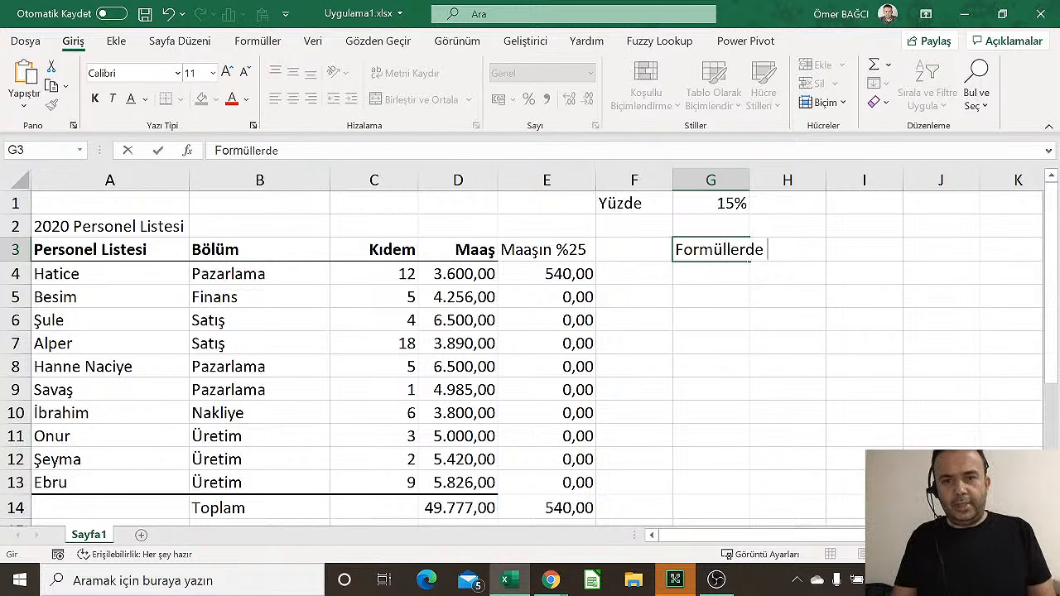
pyautogui.write('hücre ader')
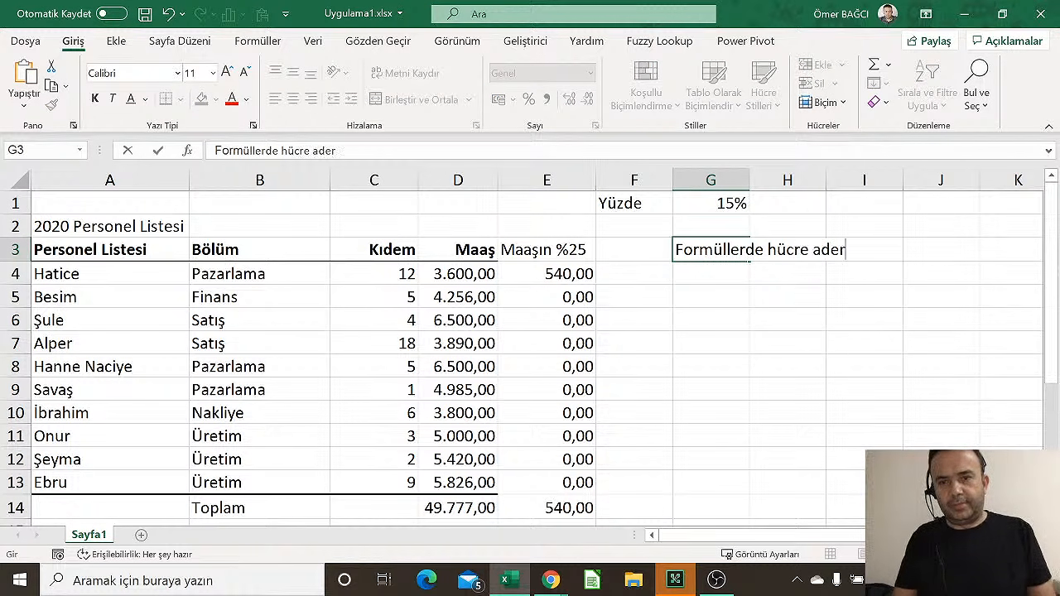
pyautogui.press('BackSpace')
pyautogui.press('BackSpace')
pyautogui.write('resinin')
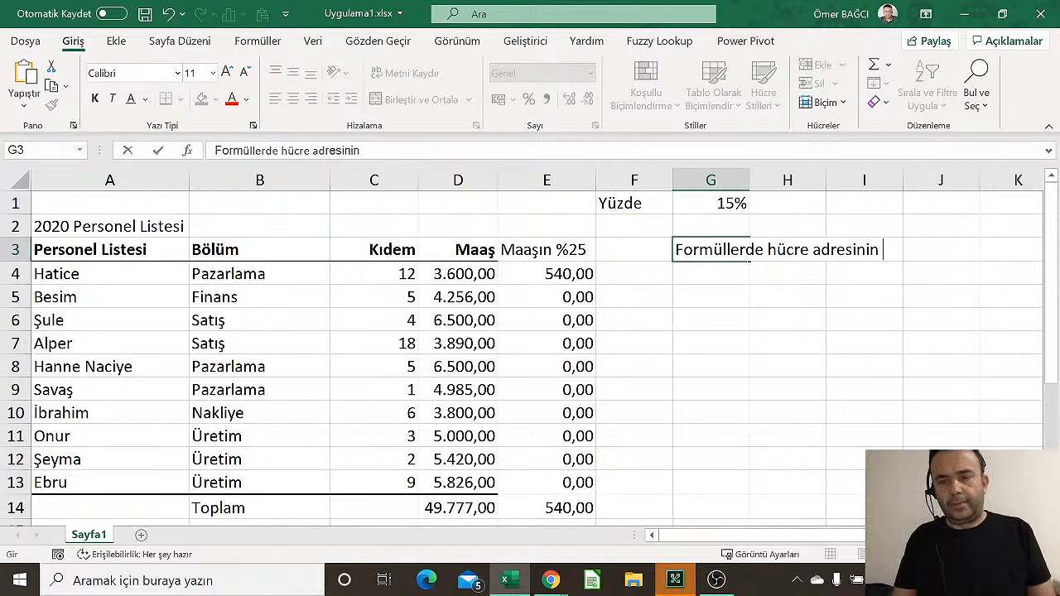
pyautogui.press('Return')
pyautogui.write('değiş')
pyautogui.write('mesini')
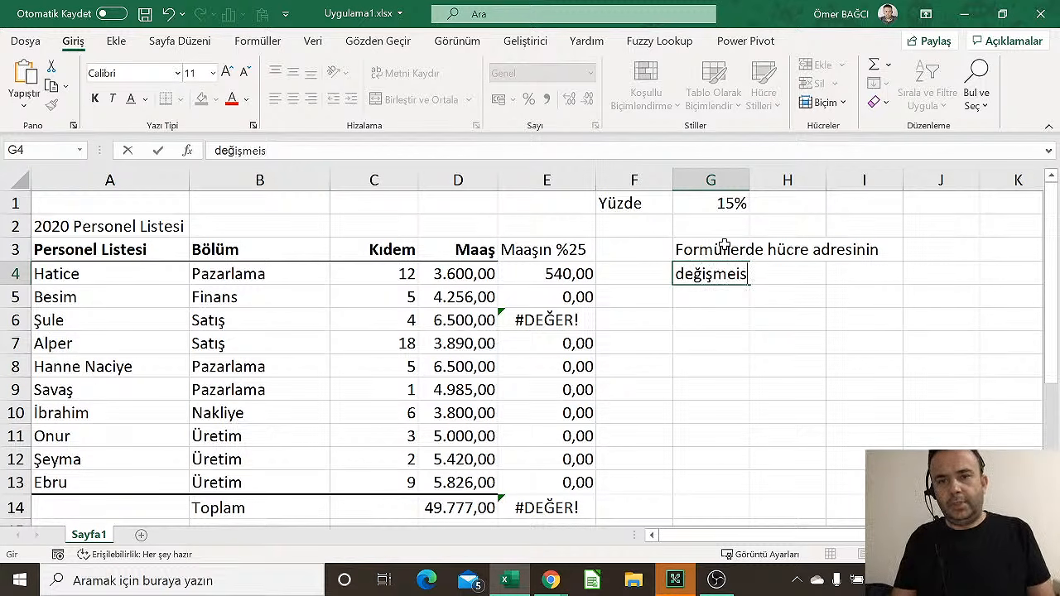
pyautogui.press('BackSpace')
pyautogui.press('BackSpace')
pyautogui.press('BackSpace')
pyautogui.press('BackSpace')
pyautogui.write('sini')
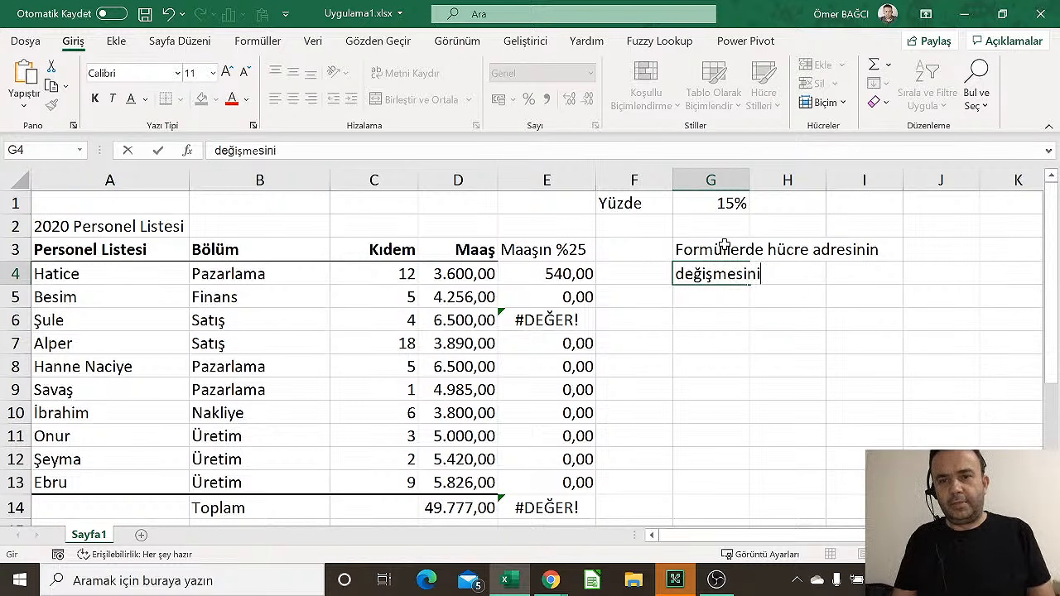
pyautogui.write(' engellemek için')
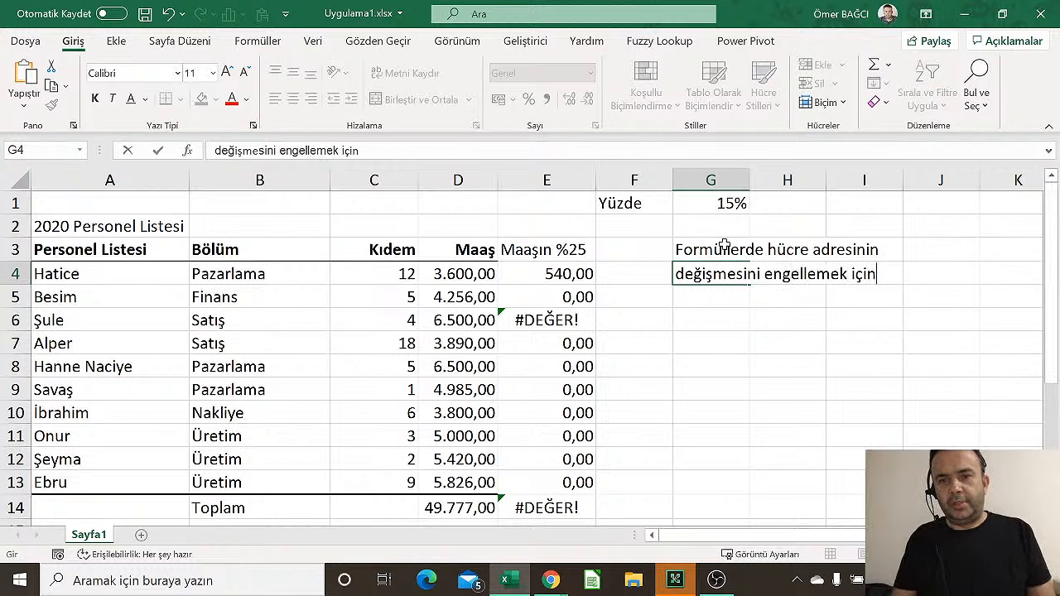
pyautogui.press('Return')
pyautogui.write('do')
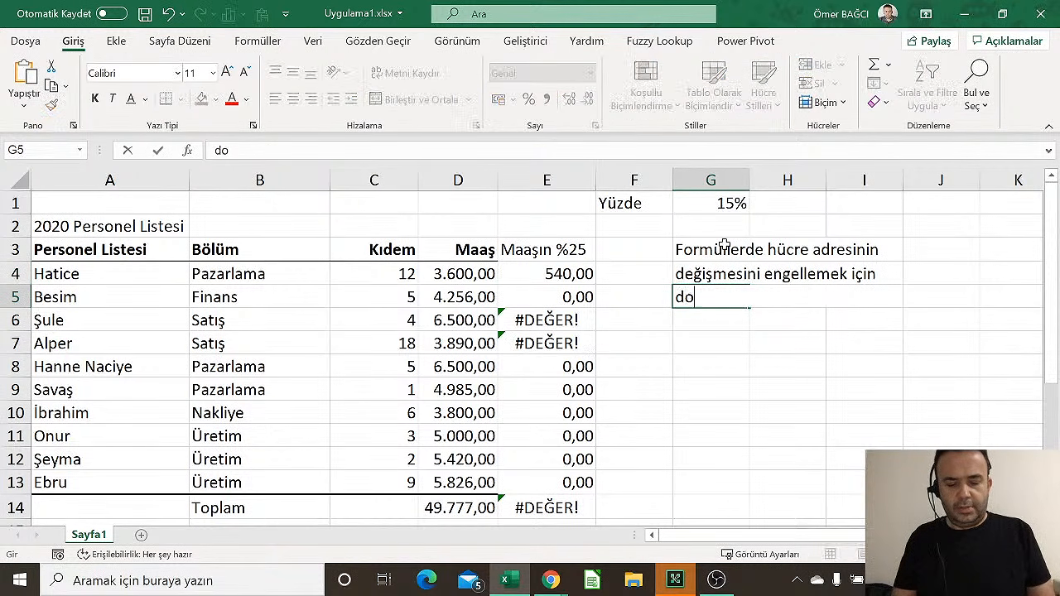
pyautogui.write('lar işa')
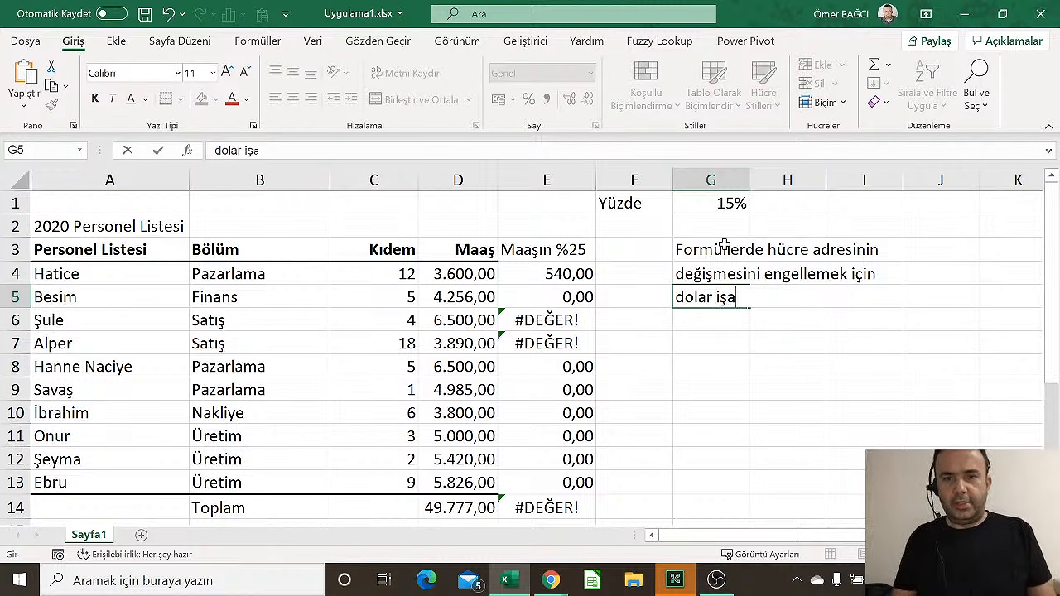
pyautogui.write('reti ku llanlır.')
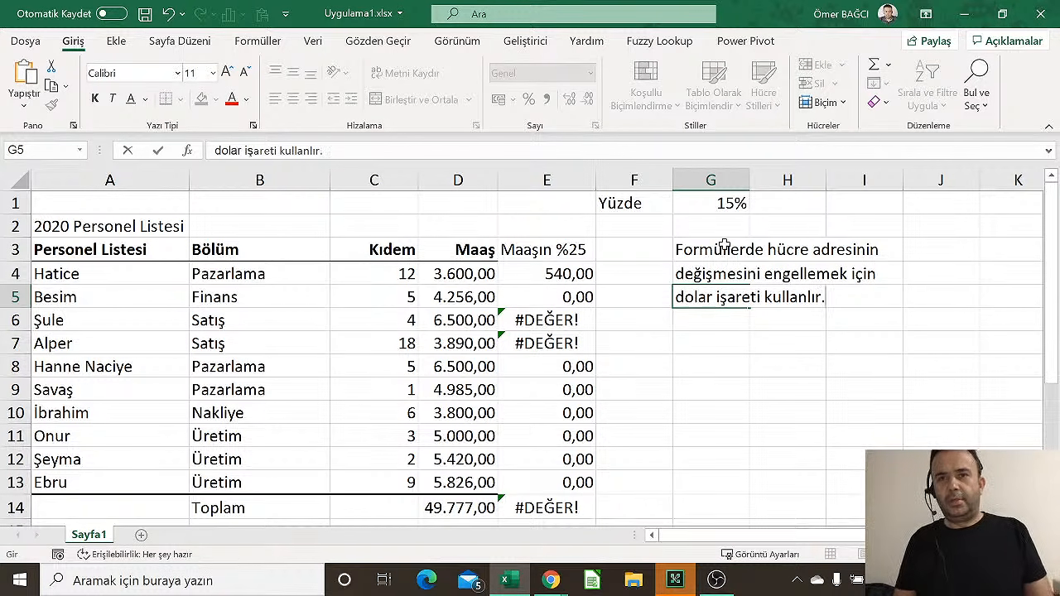
pyautogui.press('Return')
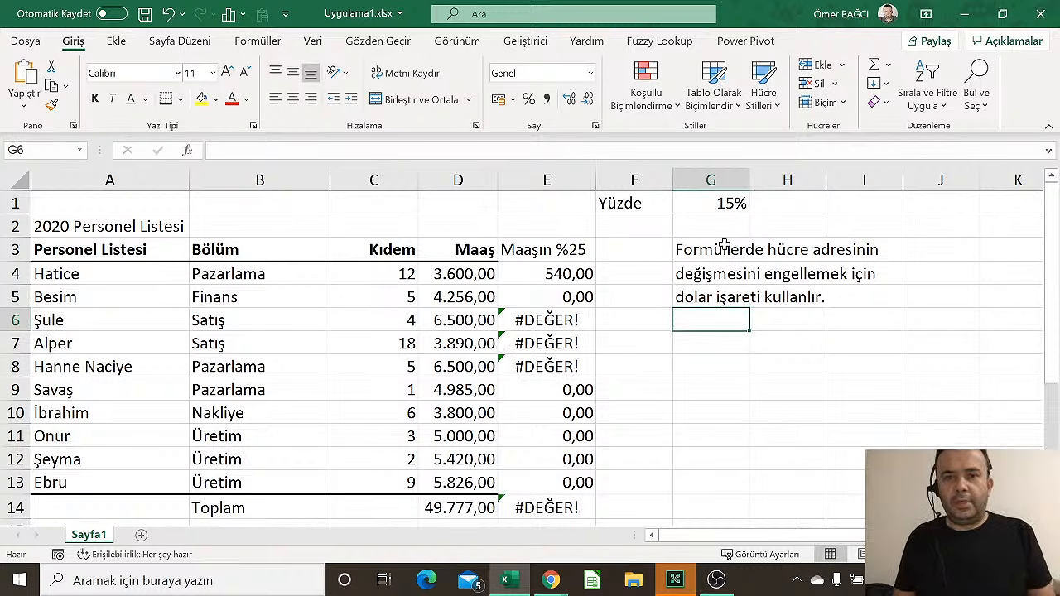
# Rename the column E heading from 'Maaşın %25' to 'Maaşın %'
pyautogui.press('Up')
pyautogui.press('Up')
pyautogui.press('Left')
pyautogui.press('Left')
pyautogui.press('Up')
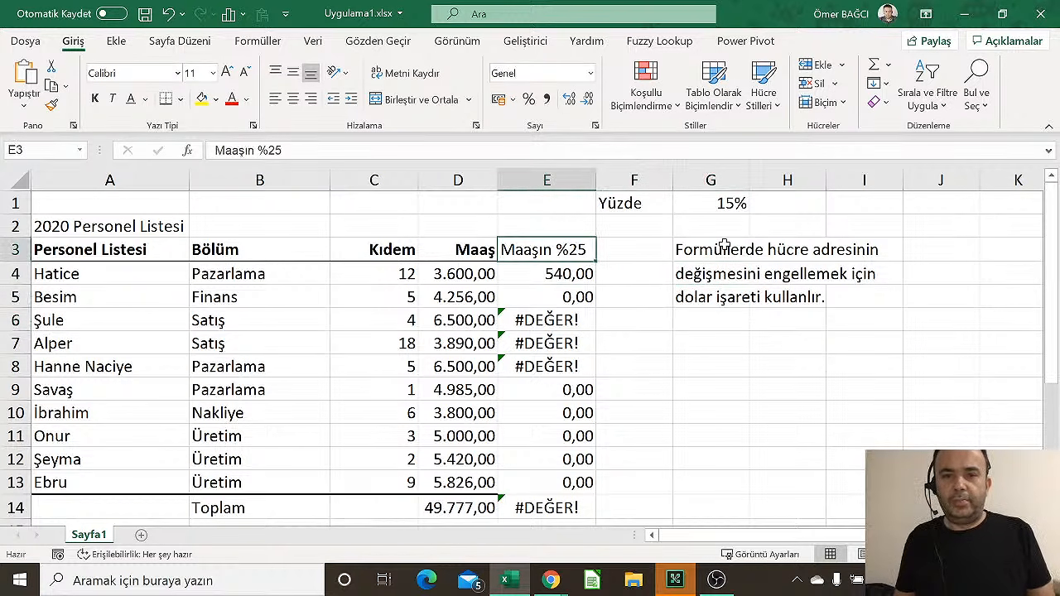
pyautogui.press('F2')
pyautogui.press('BackSpace')
pyautogui.press('BackSpace')
pyautogui.press('BackSpace')
pyautogui.press('BackSpace')
pyautogui.press('BackSpace')
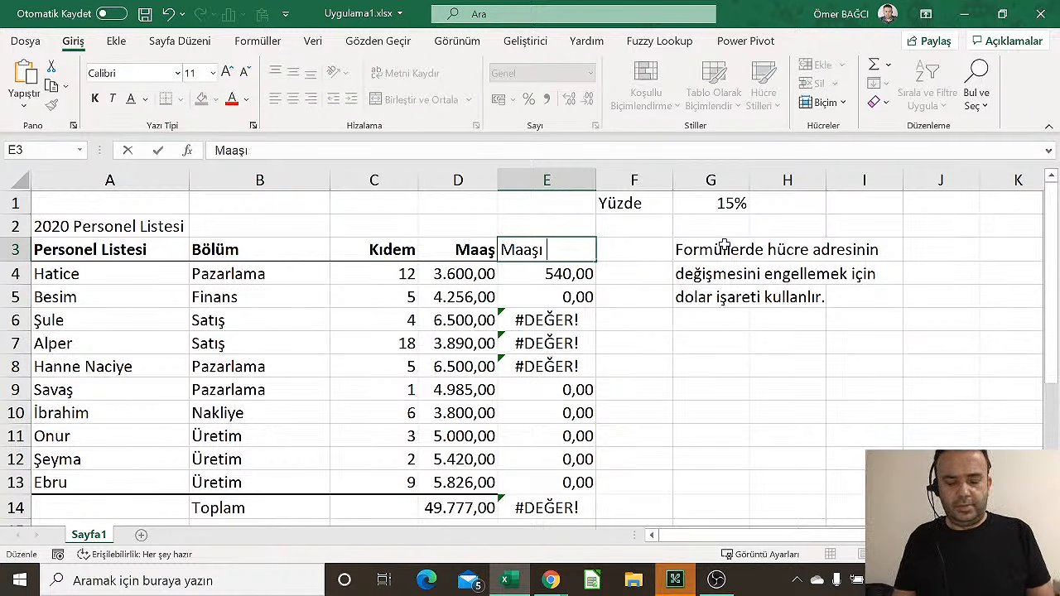
pyautogui.write('n %')
pyautogui.press('Return')
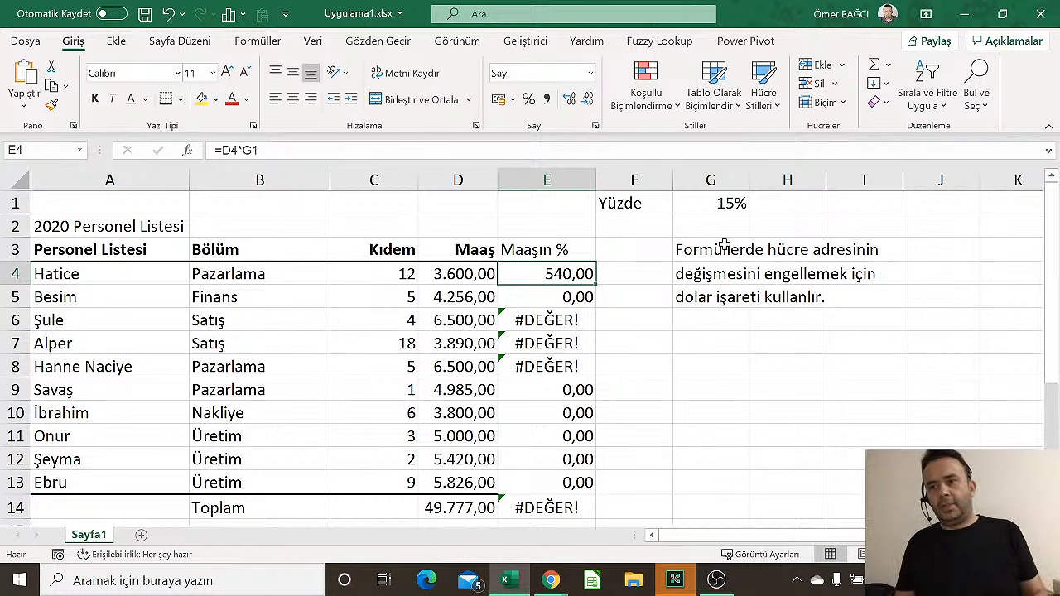
# Add the note 'dolar işareti koymak için kısayol F4 tuşu' in G6
pyautogui.press('Right')
pyautogui.press('Right')
pyautogui.press('Down')
pyautogui.press('Down')
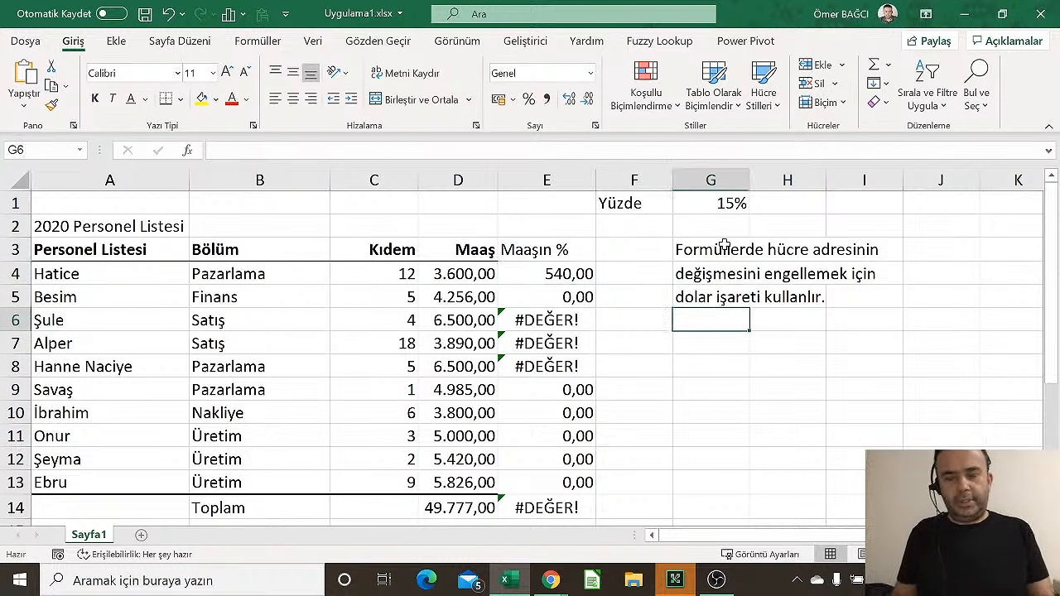
pyautogui.write('dolar iş')
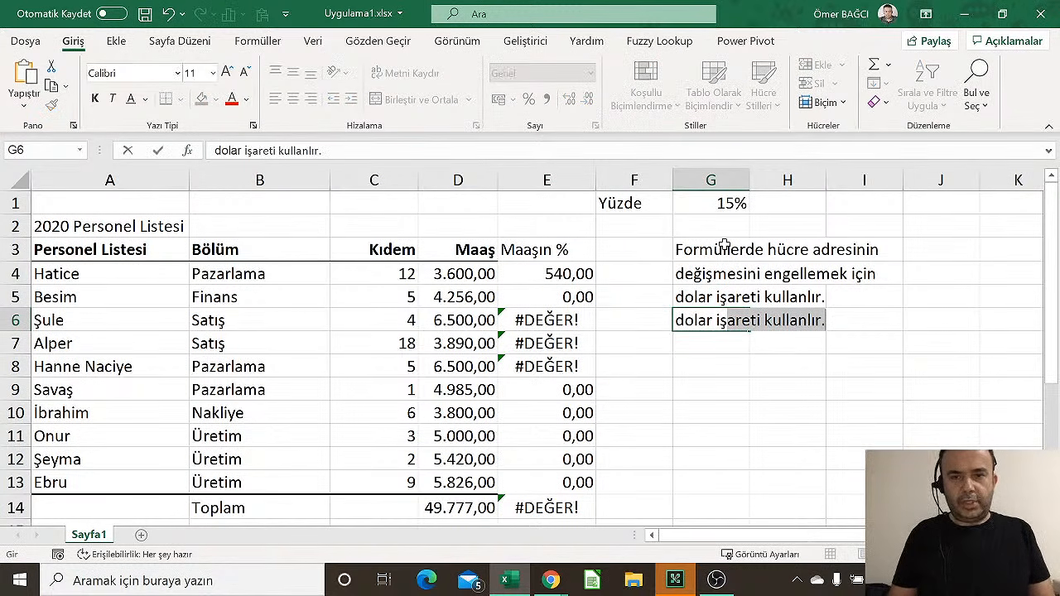
pyautogui.write('areti koyam')
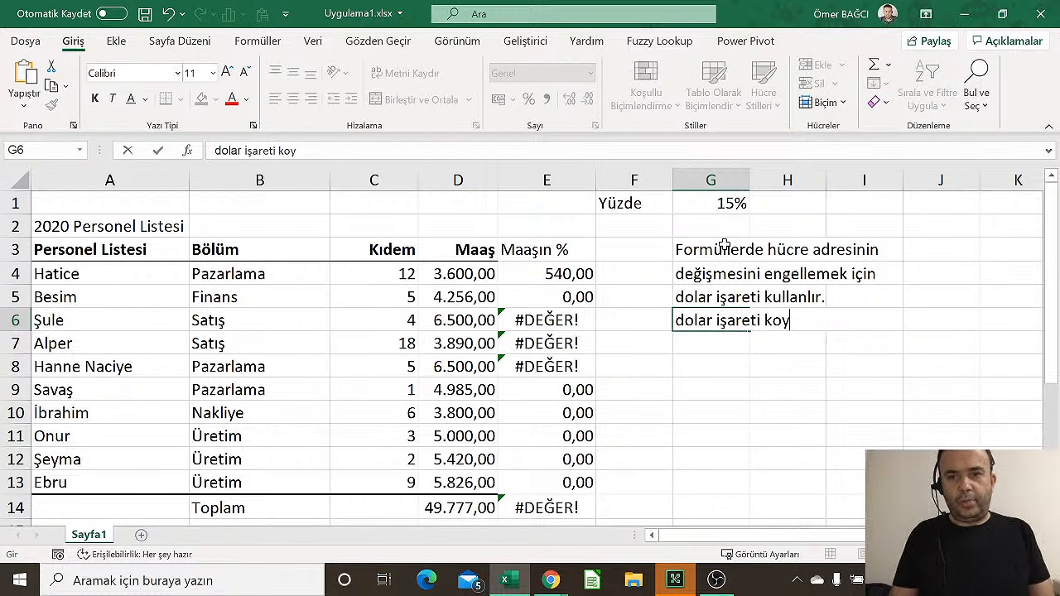
pyautogui.press('BackSpace')
pyautogui.press('BackSpace')
pyautogui.press('BackSpace')
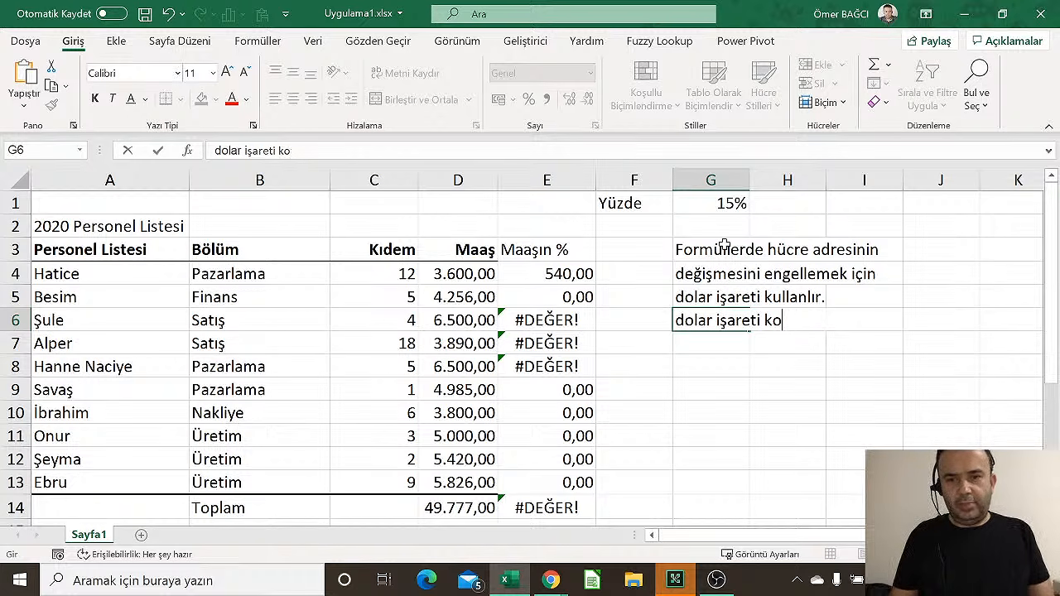
pyautogui.write('ymak için ')
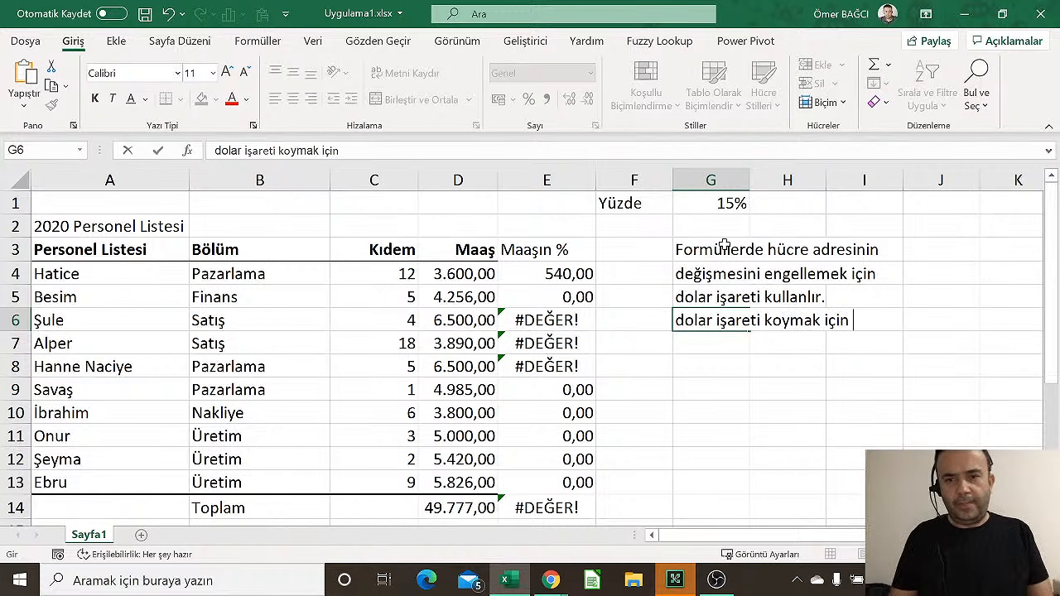
pyautogui.write('kısyao')
pyautogui.press('BackSpace')
pyautogui.press('BackSpace')
pyautogui.press('BackSpace')
pyautogui.press('BackSpace')
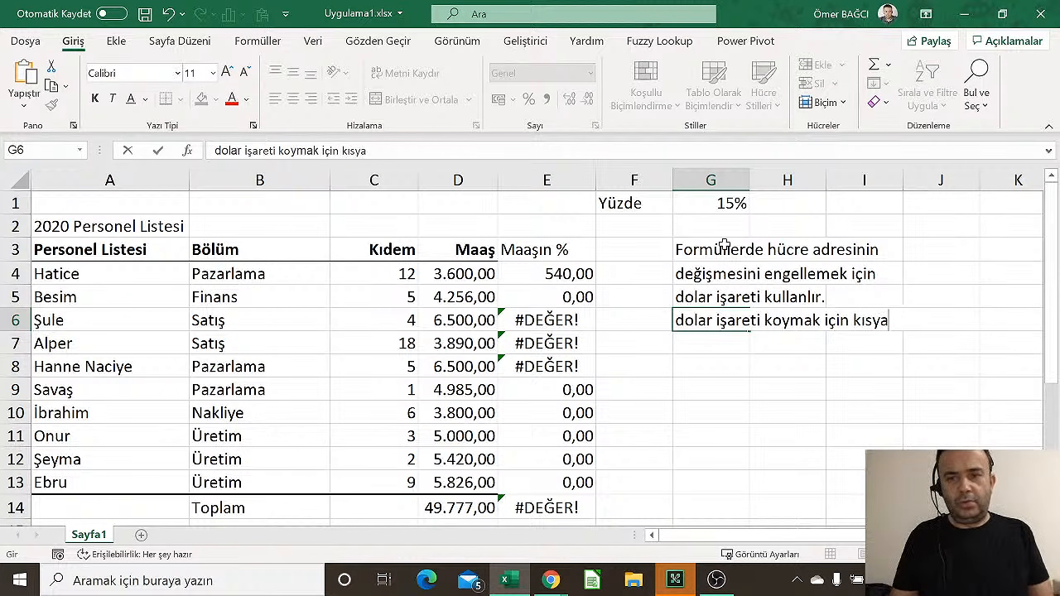
pyautogui.write('ay')
pyautogui.press('BackSpace')
pyautogui.write('s')
pyautogui.press('BackSpace')
pyautogui.press('BackSpace')
pyautogui.write('s')
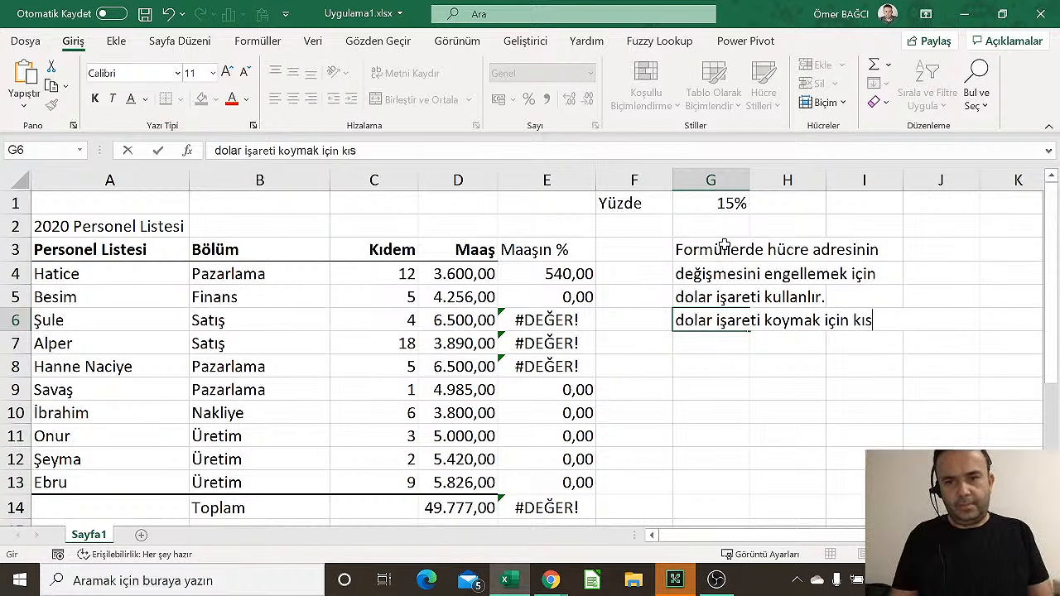
pyautogui.write('ayol F4 tuşu')
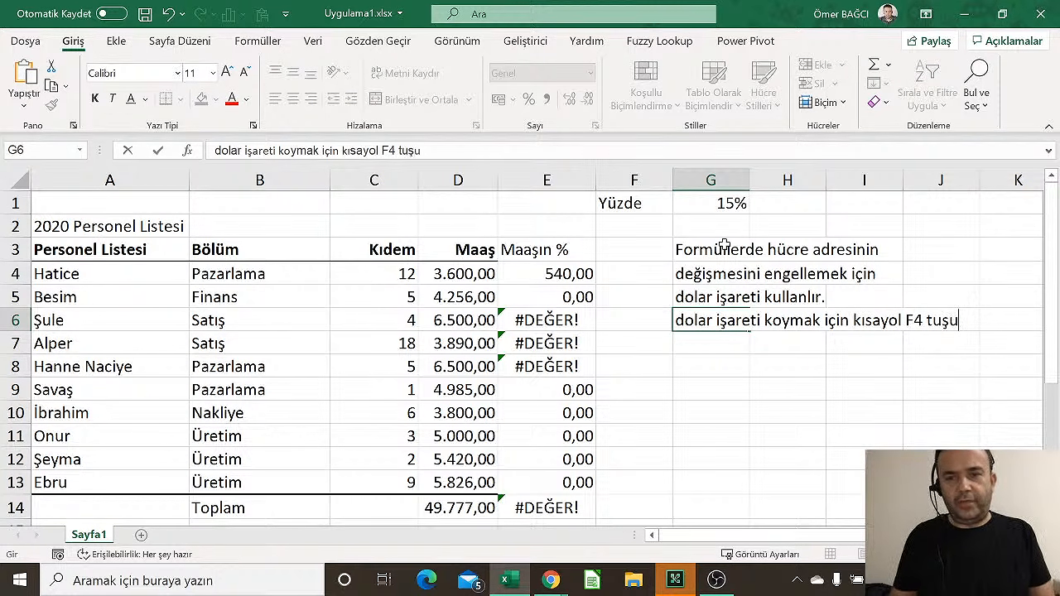
pyautogui.press('Return')
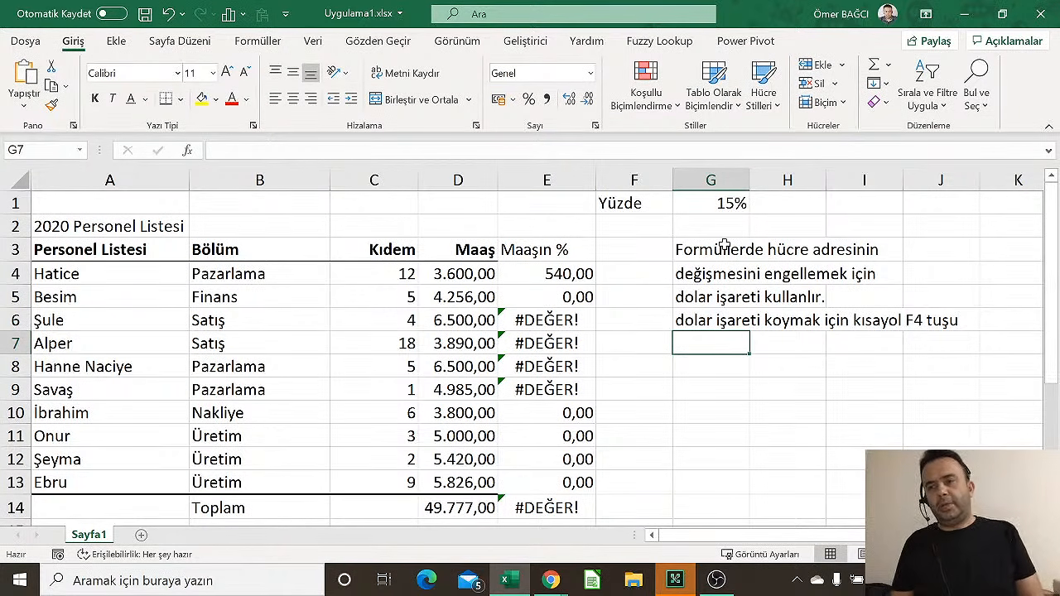
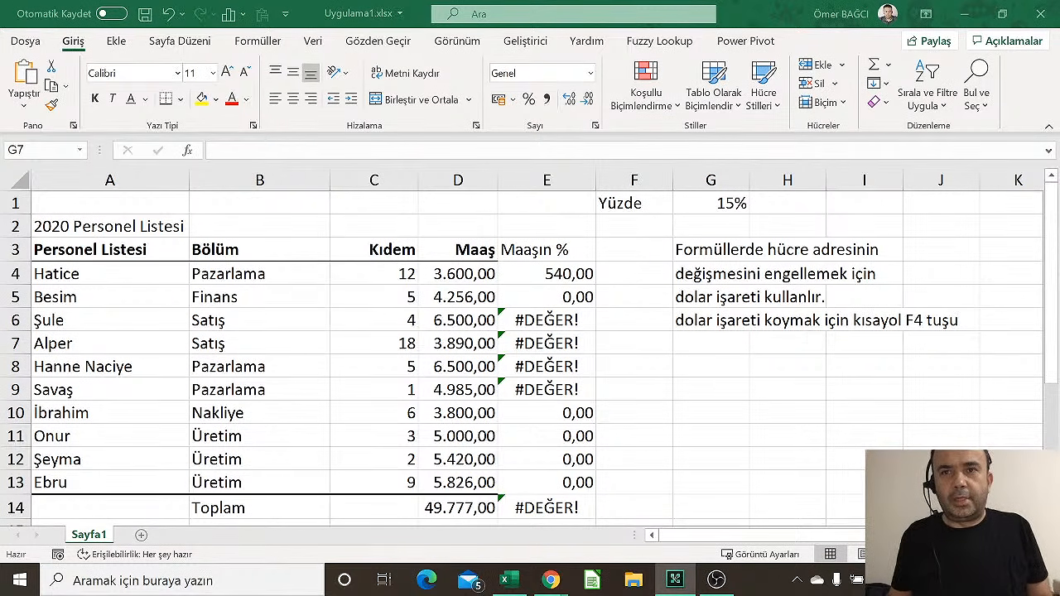
# Delete the faulty Maaşın % results in E4:E13 so the column total reads 0,00
pyautogui.click(560, 272)
pyautogui.moveTo(560, 273); pyautogui.dragTo(546, 483)
pyautogui.press('Delete')
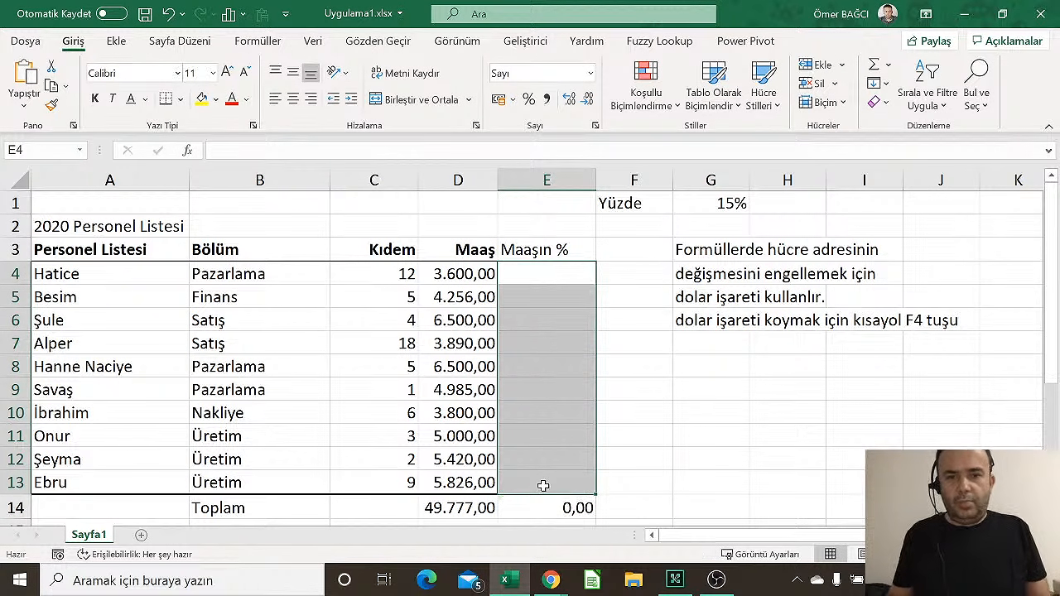
pyautogui.click(730, 207)
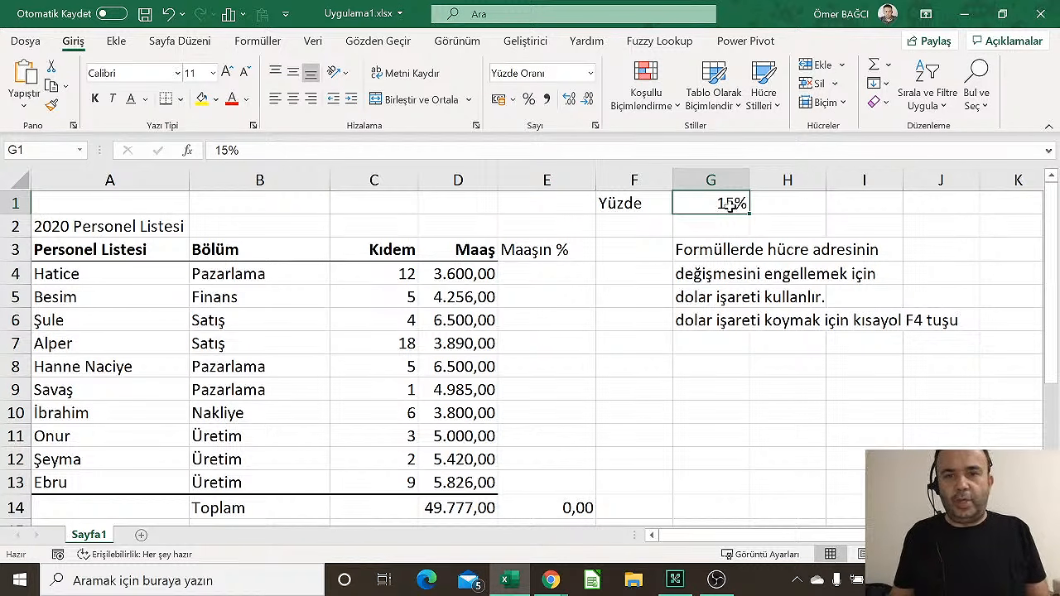
# Enter =d4*$G$1 in E4 and capture the formula area as a Yandex.Disk screenshot
pyautogui.click(551, 274)
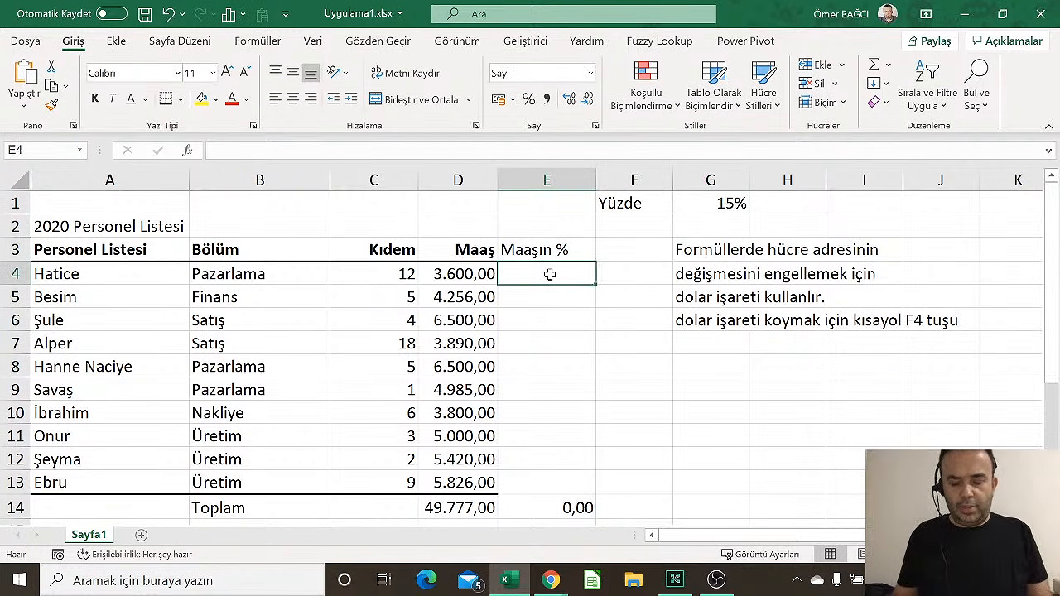
pyautogui.write('==g4')
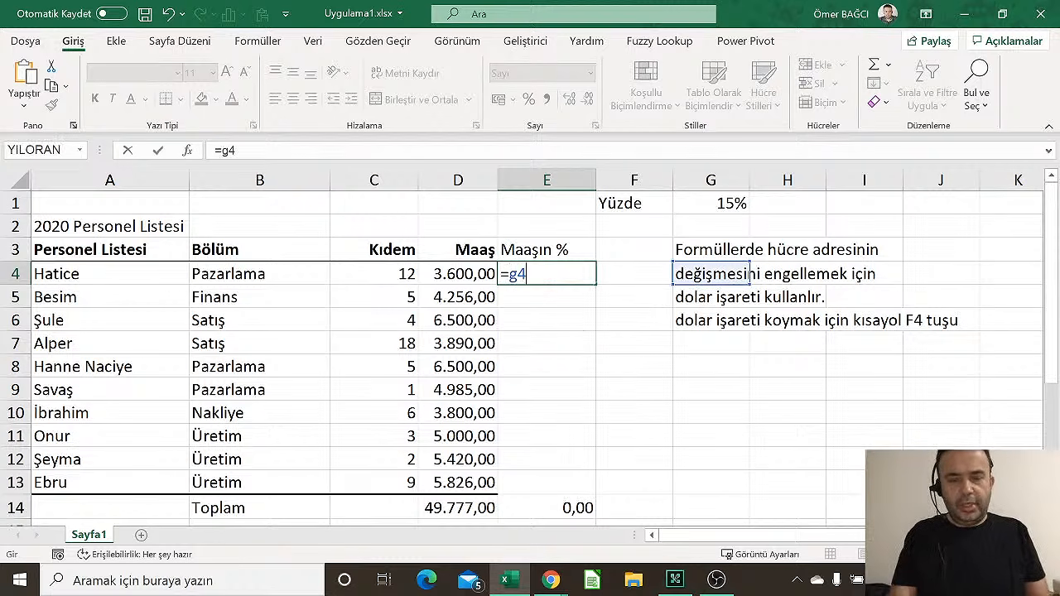
pyautogui.write('*')
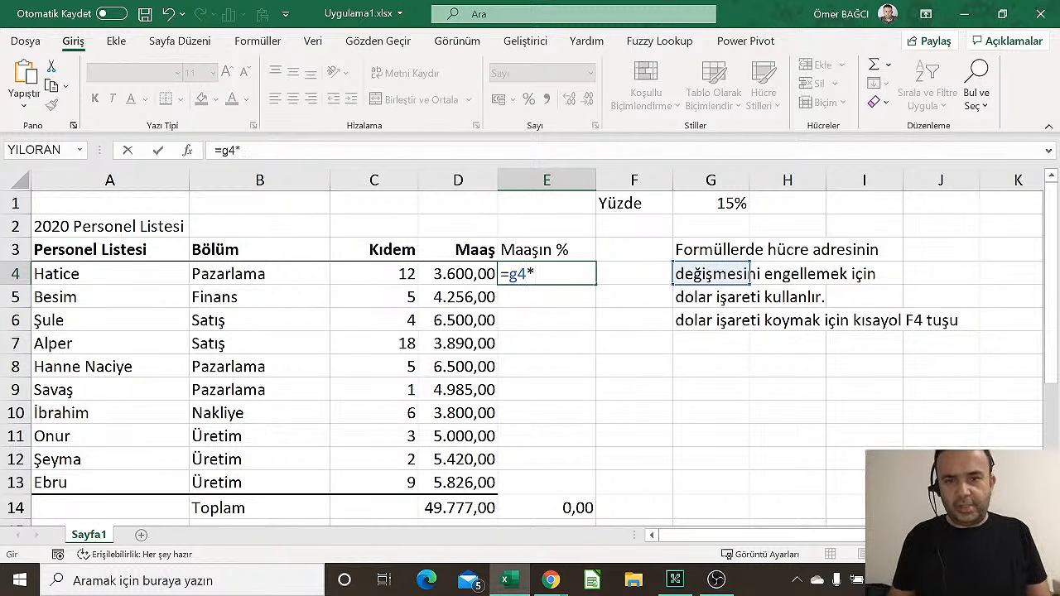
pyautogui.press('BackSpace')
pyautogui.press('BackSpace')
pyautogui.press('BackSpace')
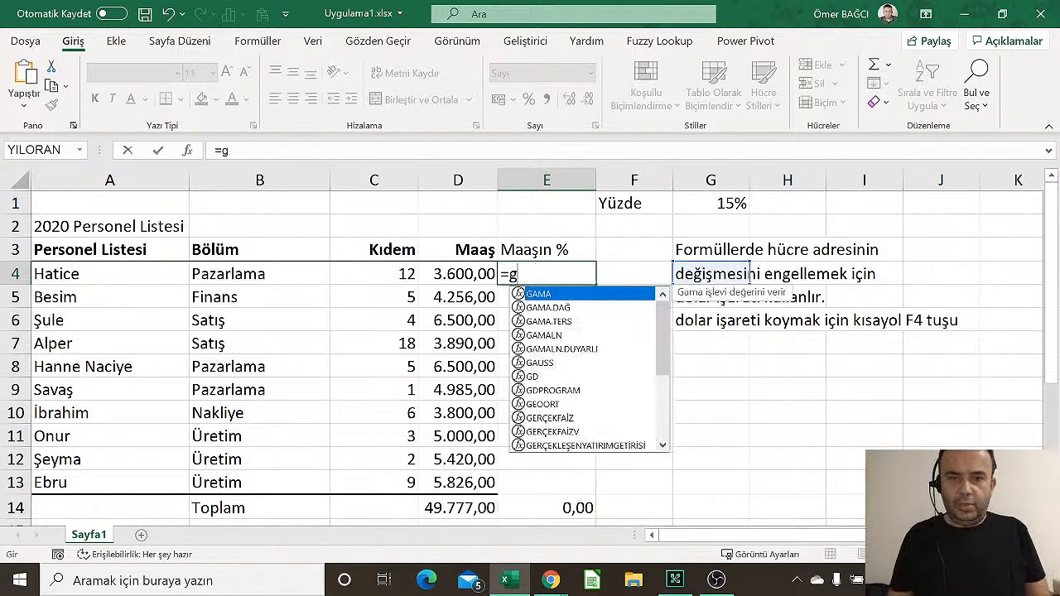
pyautogui.write('d4')
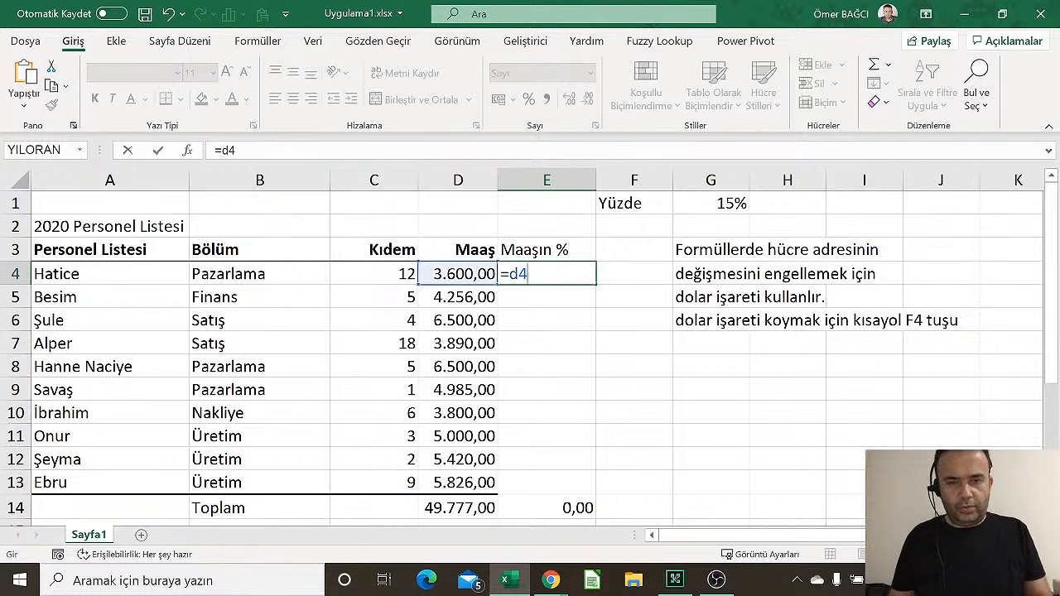
pyautogui.write('*')
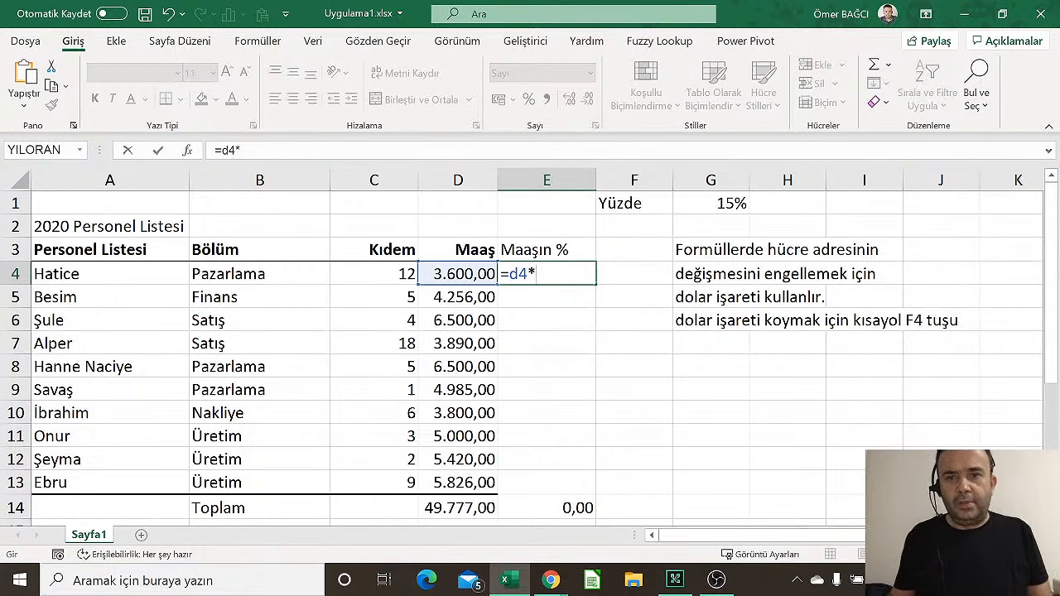
pyautogui.click(717, 203)
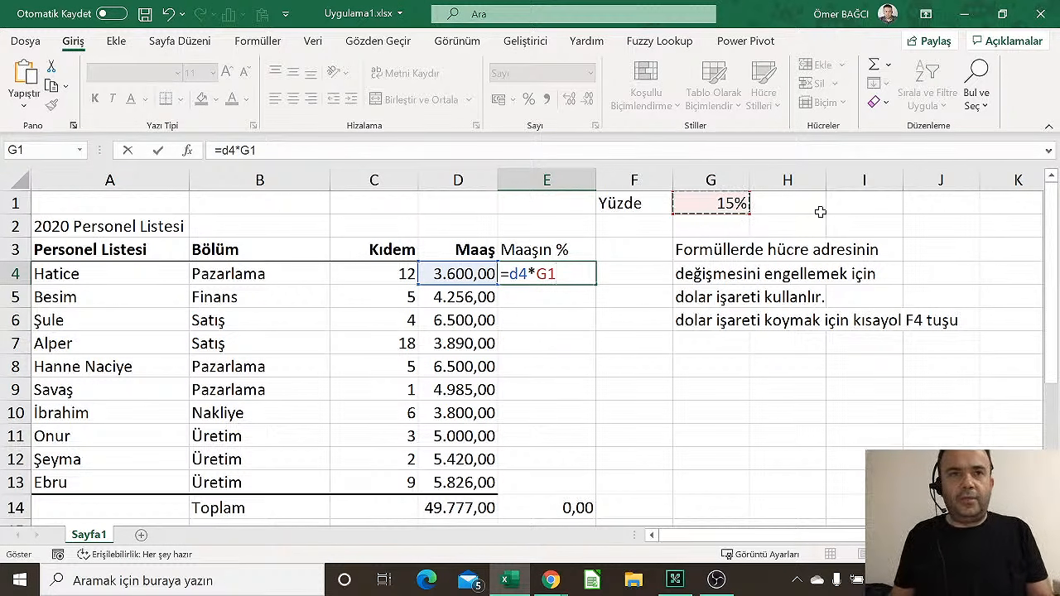
pyautogui.press('F4')
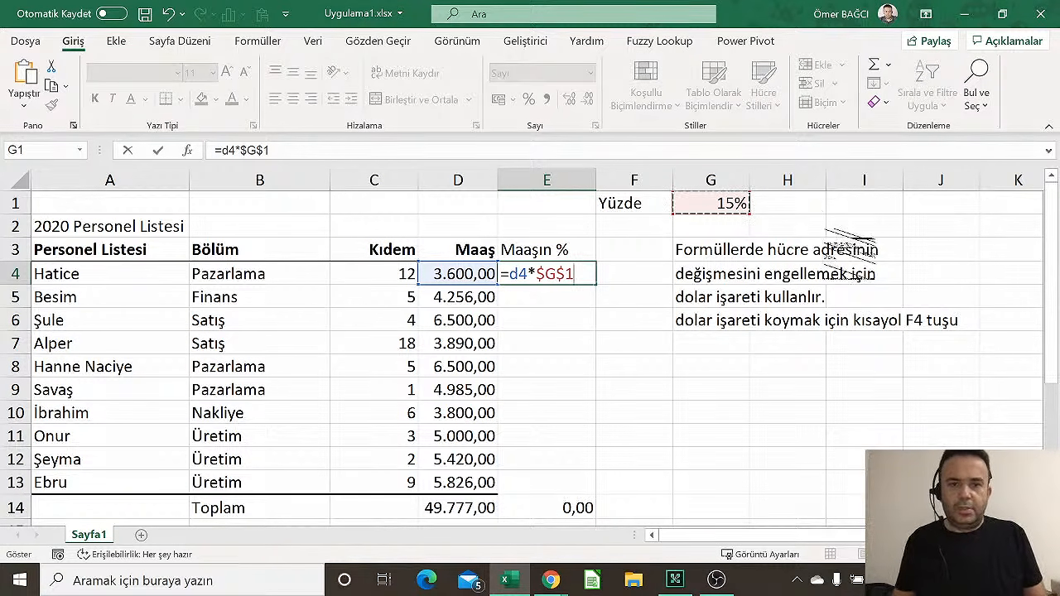
pyautogui.moveTo(326, 146)
pyautogui.mouseDown()
pyautogui.moveTo(419, 211)
pyautogui.moveTo(953, 414)
pyautogui.moveTo(945, 447)
pyautogui.moveTo(828, 410)
pyautogui.moveTo(868, 414)
pyautogui.mouseUp()
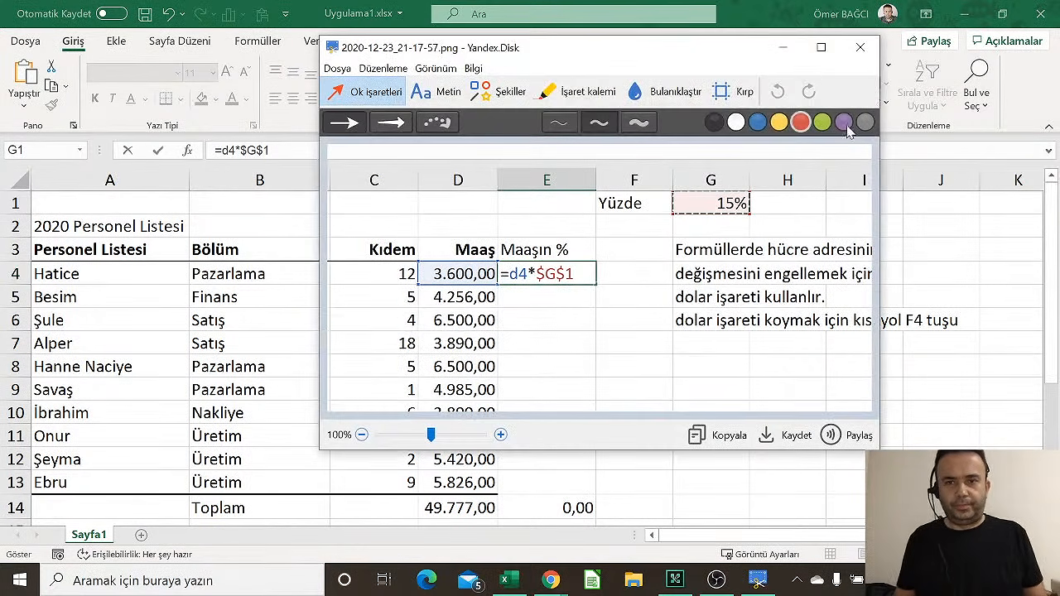
# In the full-screen editor, point a red arrow at $G$1 and underline $G$
pyautogui.click(820, 48)
pyautogui.scroll(3, 647, 314)
pyautogui.scroll(3, 647, 314)
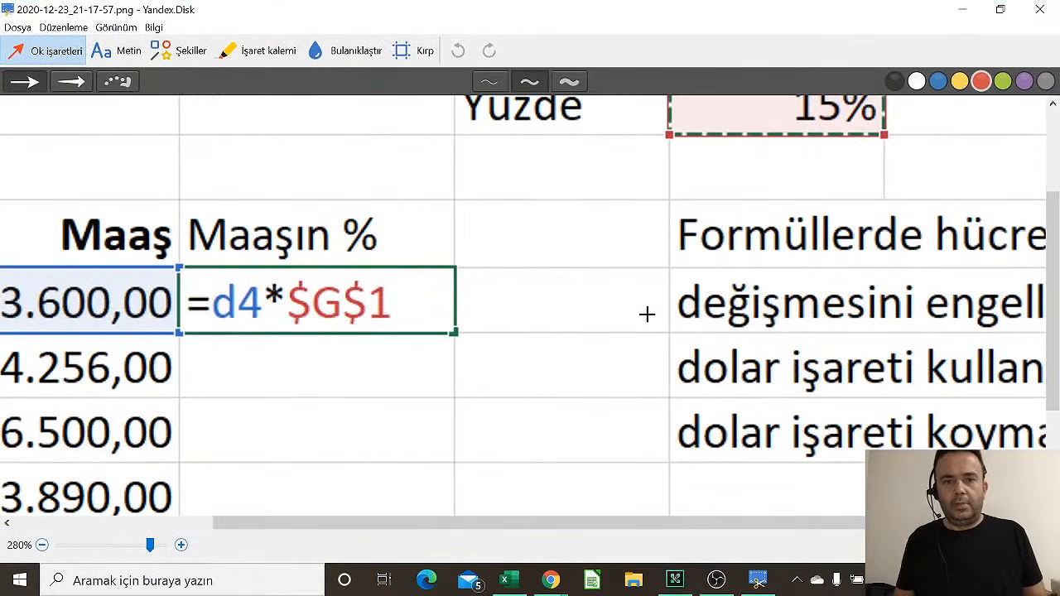
pyautogui.click(72, 82)
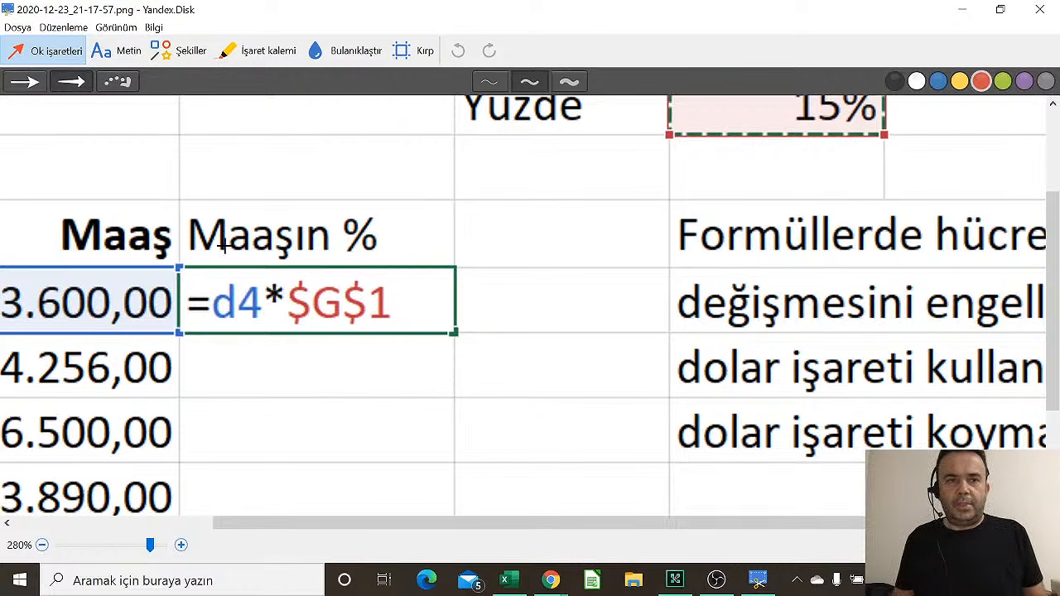
pyautogui.moveTo(328, 160); pyautogui.dragTo(305, 281)
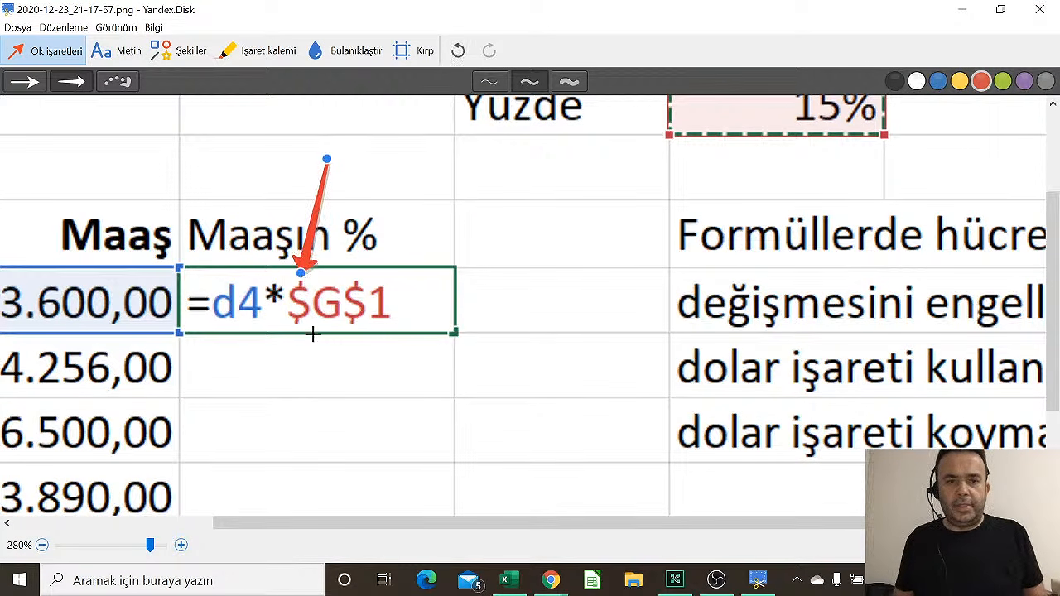
pyautogui.click(176, 51)
pyautogui.click(137, 81)
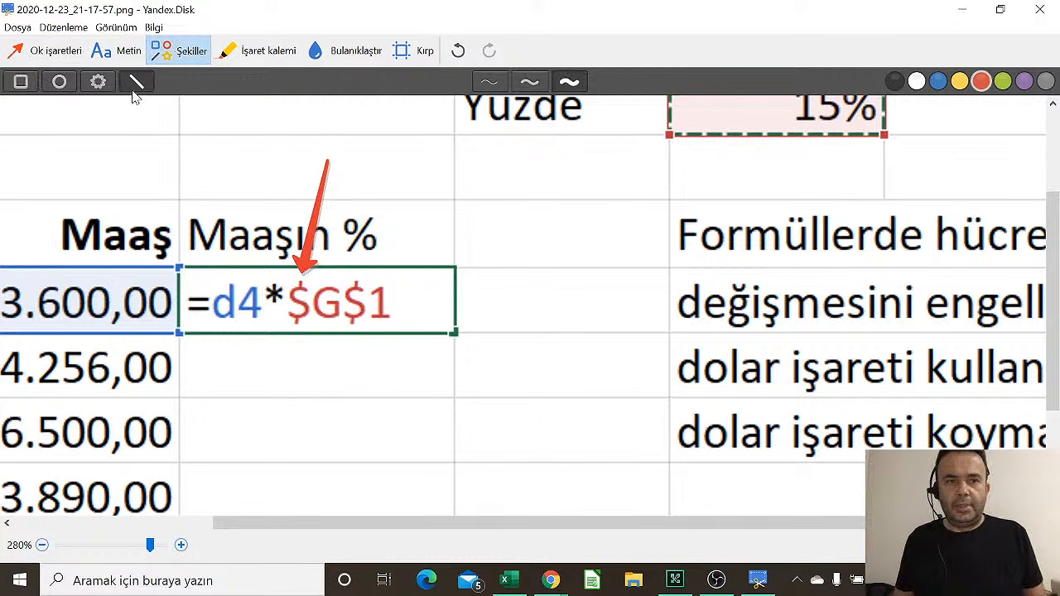
pyautogui.moveTo(290, 329); pyautogui.dragTo(336, 331)
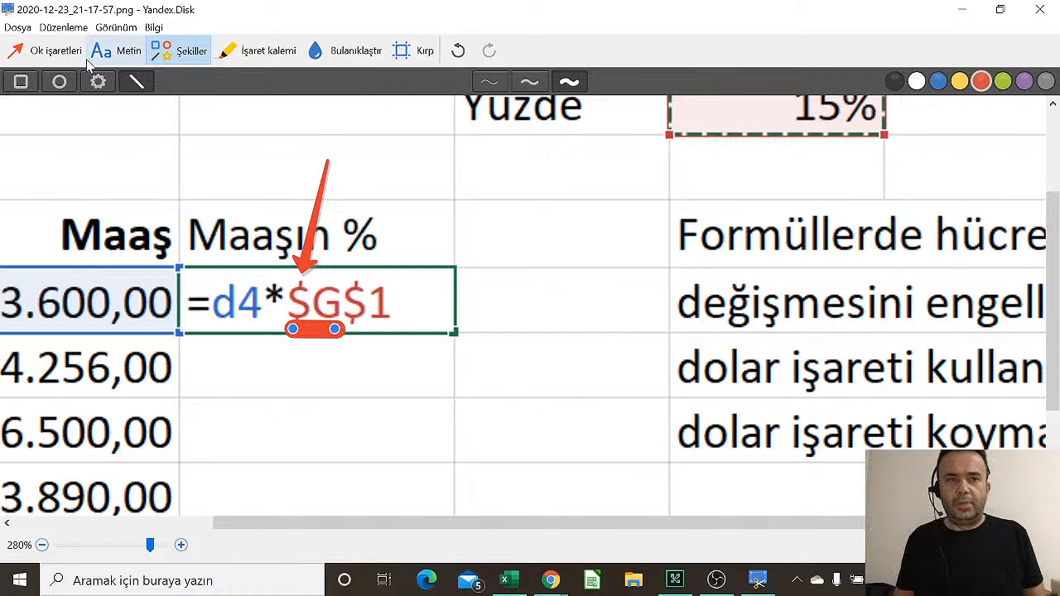
# Add a second arrow at the second dollar sign and thinly underline $1
pyautogui.click(53, 53)
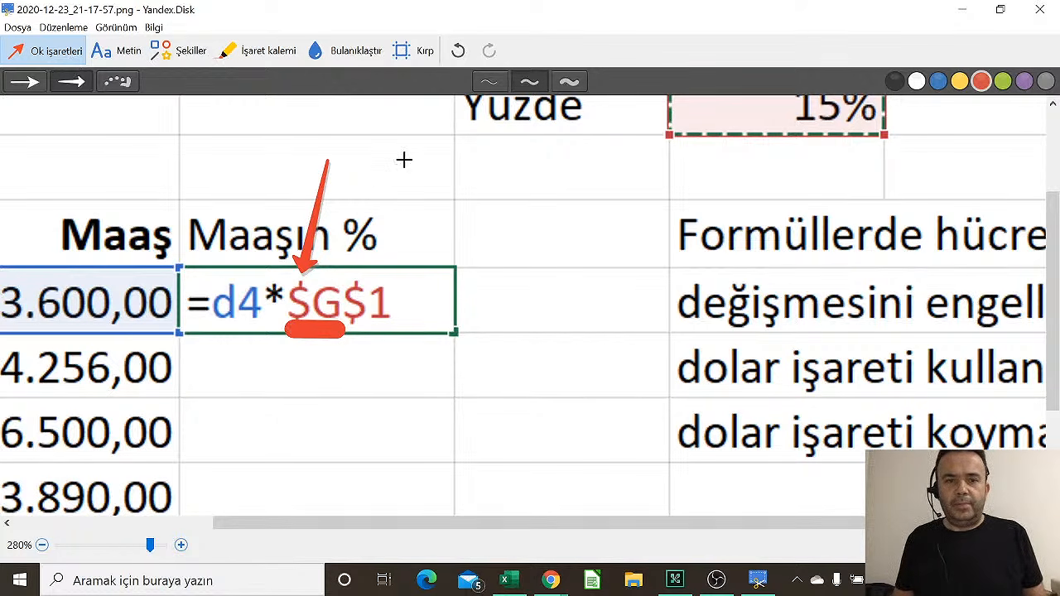
pyautogui.moveTo(405, 160); pyautogui.dragTo(369, 275)
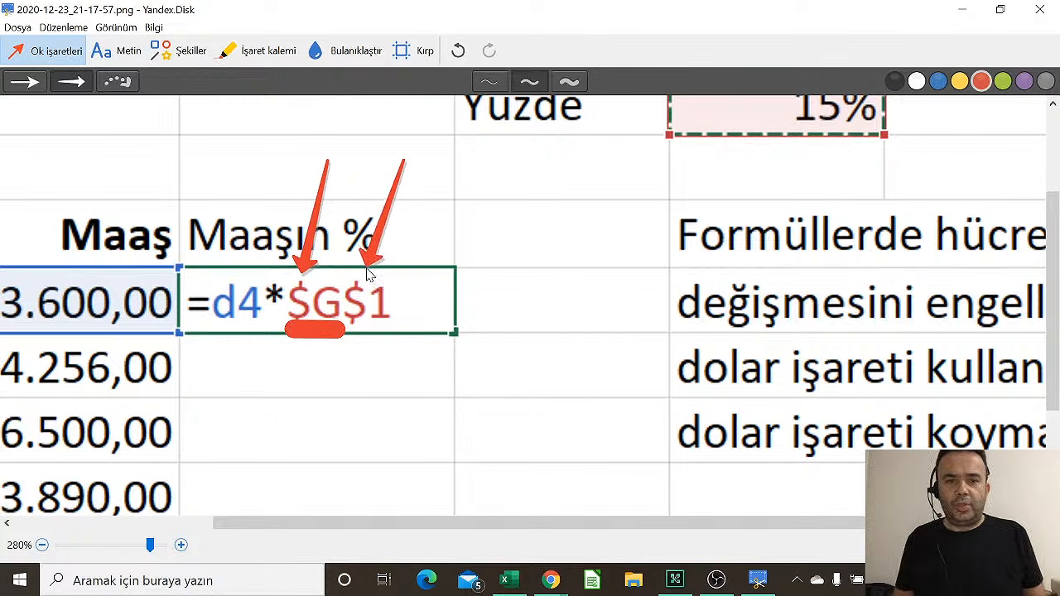
pyautogui.click(179, 51)
pyautogui.click(137, 81)
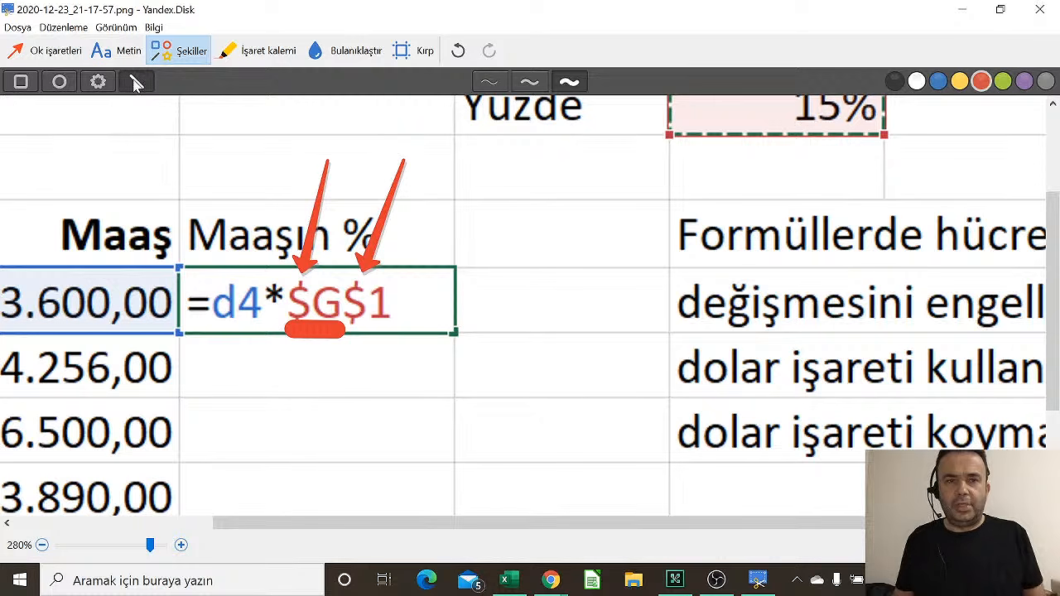
pyautogui.click(489, 81)
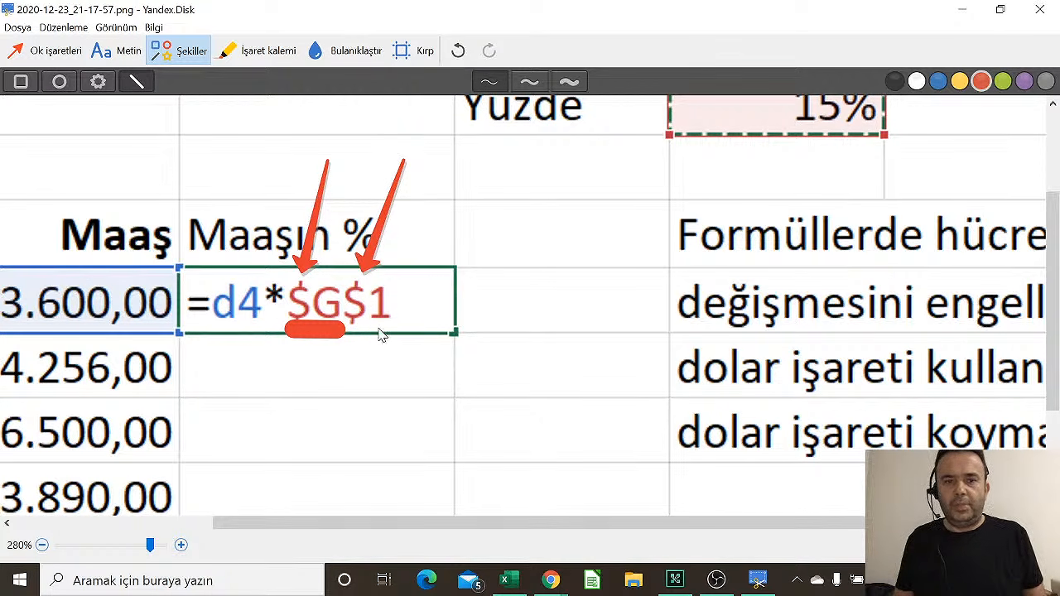
pyautogui.moveTo(371, 331)
pyautogui.mouseDown()
pyautogui.moveTo(410, 333)
pyautogui.moveTo(391, 332)
pyautogui.mouseUp()
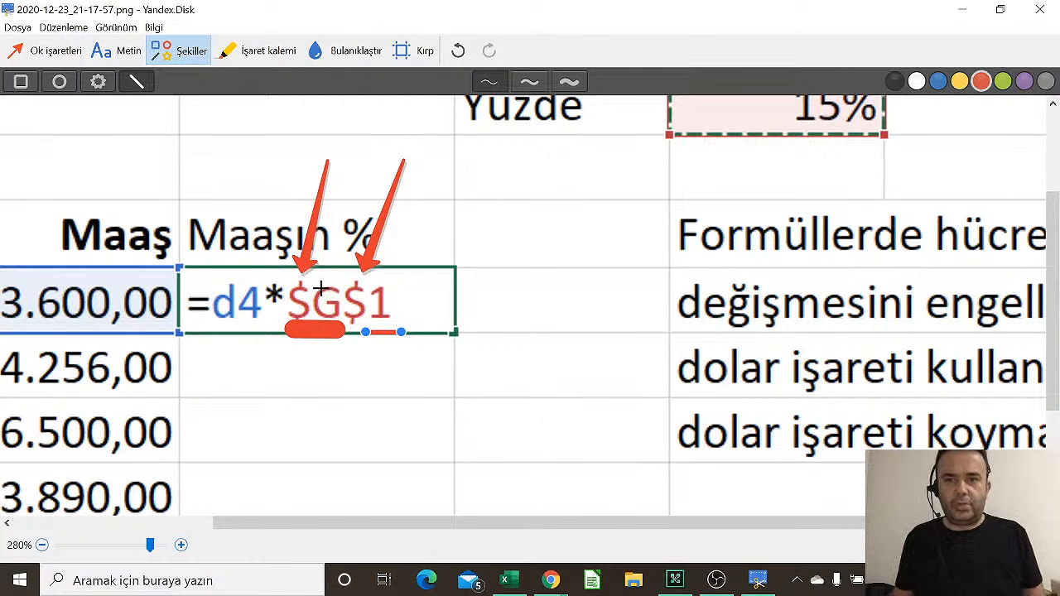
# Draw a long arrow down the salary rows and tick each salary with short red lines
pyautogui.scroll(-5, 321, 288)
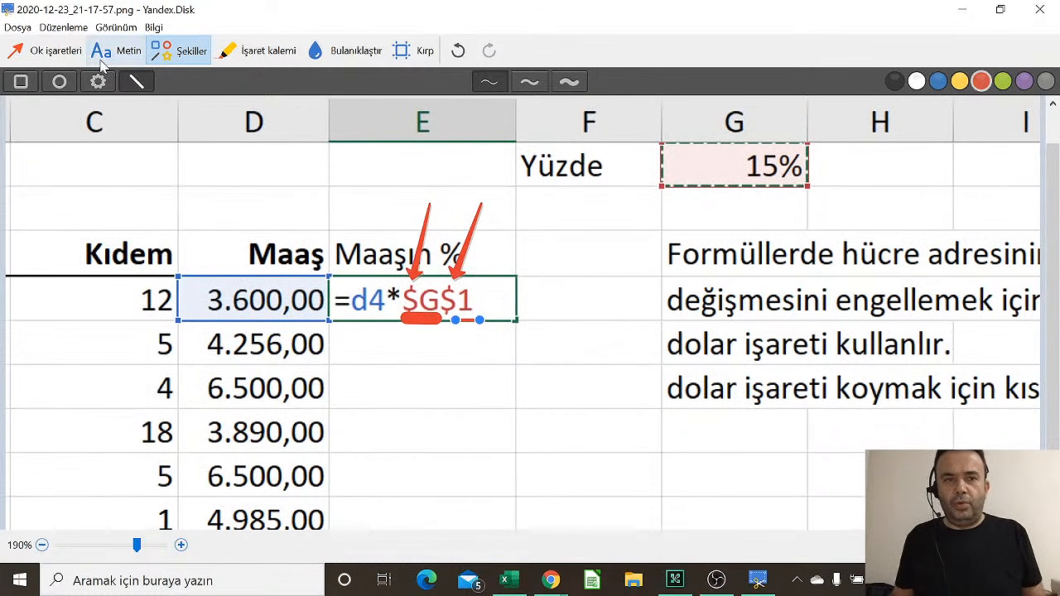
pyautogui.click(68, 52)
pyautogui.moveTo(340, 300); pyautogui.dragTo(336, 533)
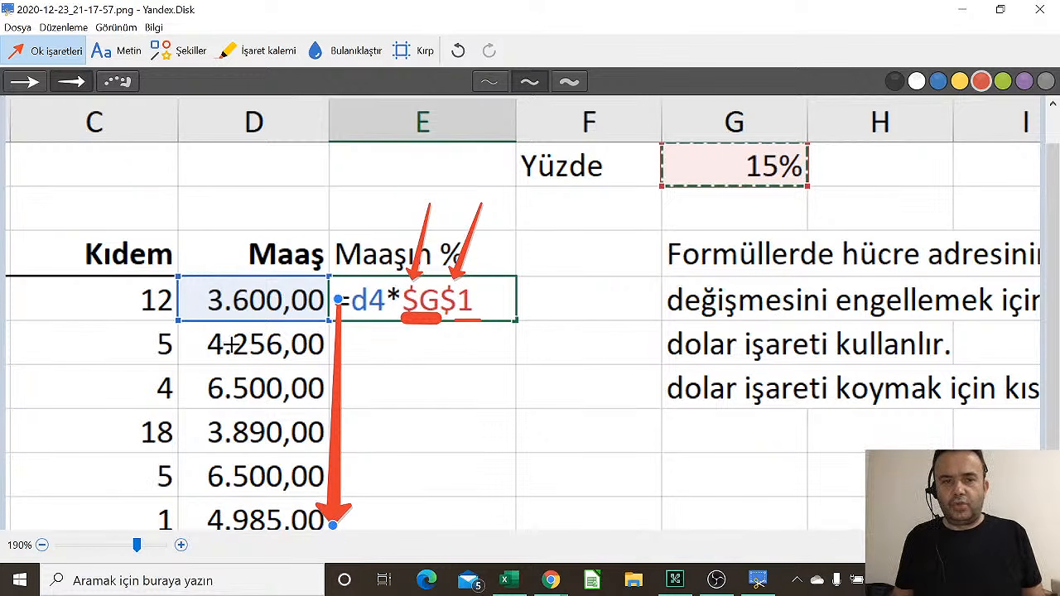
pyautogui.click(176, 61)
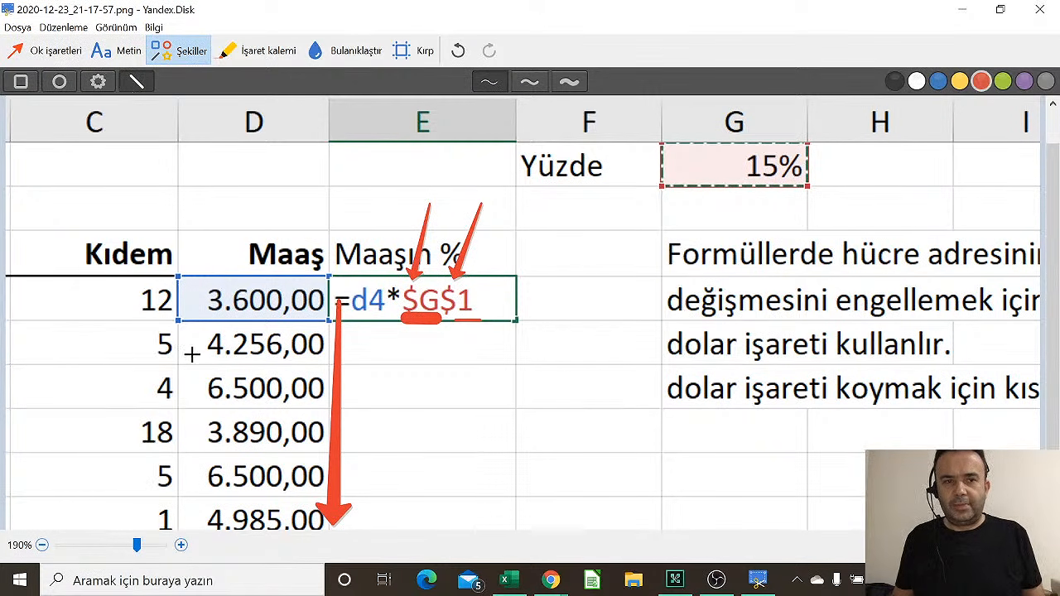
pyautogui.moveTo(183, 348); pyautogui.dragTo(190, 344)
pyautogui.moveTo(191, 385)
pyautogui.mouseDown()
pyautogui.moveTo(205, 387)
pyautogui.moveTo(200, 470)
pyautogui.mouseUp()
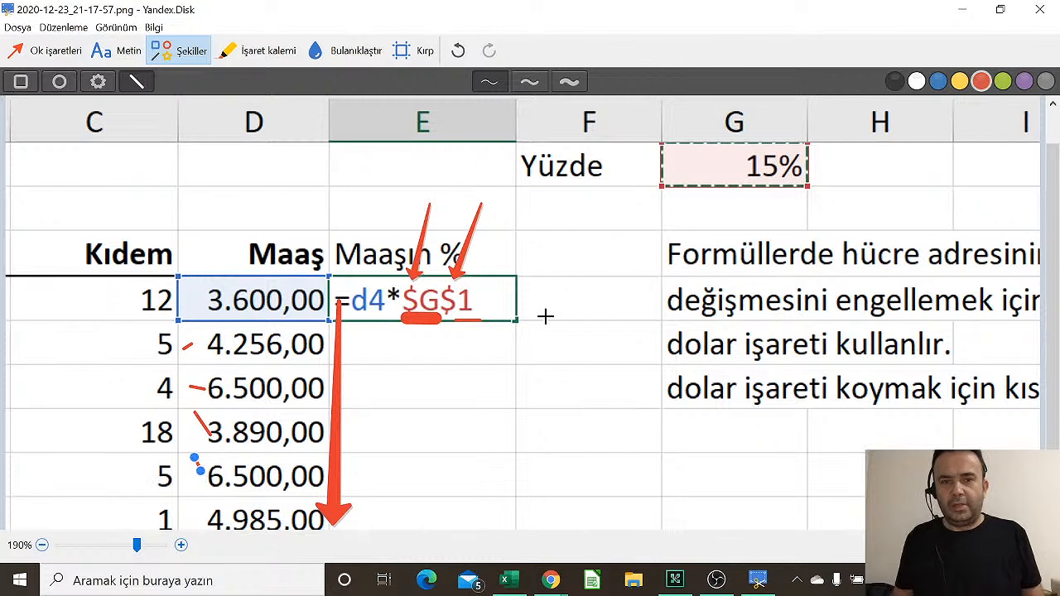
# Circle the 15% rate cell and draw lines linking each salary to it
pyautogui.click(59, 81)
pyautogui.moveTo(598, 108); pyautogui.dragTo(874, 207)
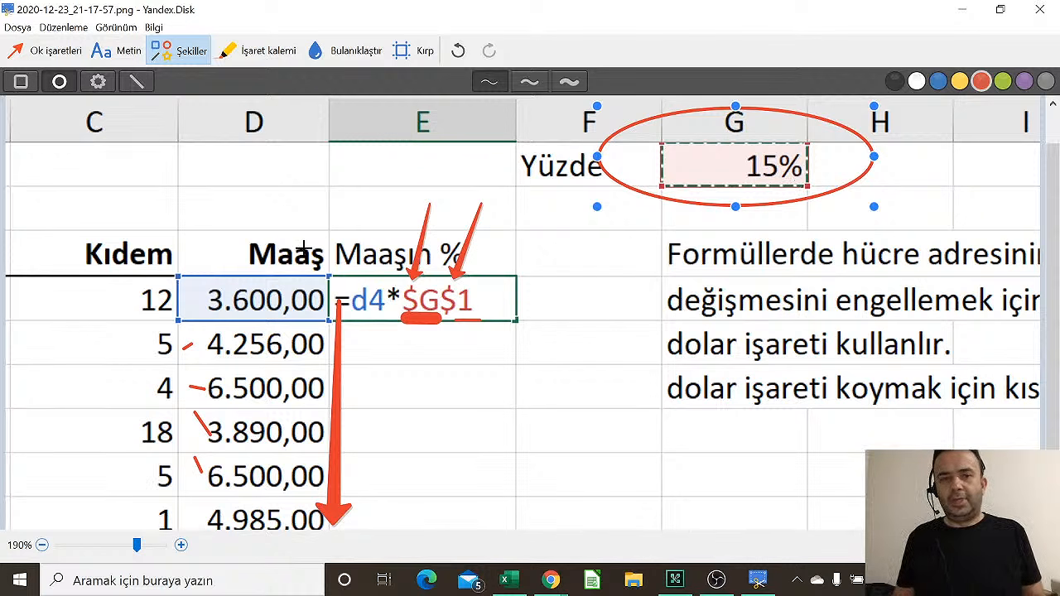
pyautogui.click(136, 82)
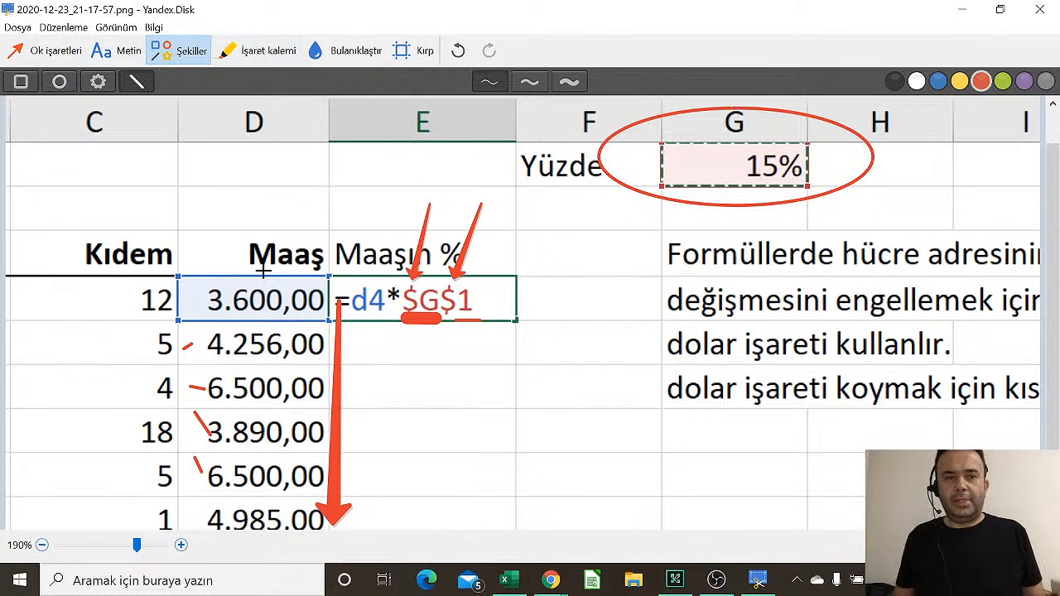
pyautogui.moveTo(270, 303); pyautogui.dragTo(690, 199)
pyautogui.moveTo(721, 157)
pyautogui.mouseDown()
pyautogui.moveTo(333, 336)
pyautogui.moveTo(289, 337)
pyautogui.mouseUp()
pyautogui.moveTo(655, 192); pyautogui.dragTo(716, 158)
pyautogui.moveTo(284, 381); pyautogui.dragTo(723, 158)
pyautogui.moveTo(307, 432)
pyautogui.mouseDown()
pyautogui.moveTo(426, 373)
pyautogui.moveTo(704, 195)
pyautogui.moveTo(722, 164)
pyautogui.mouseUp()
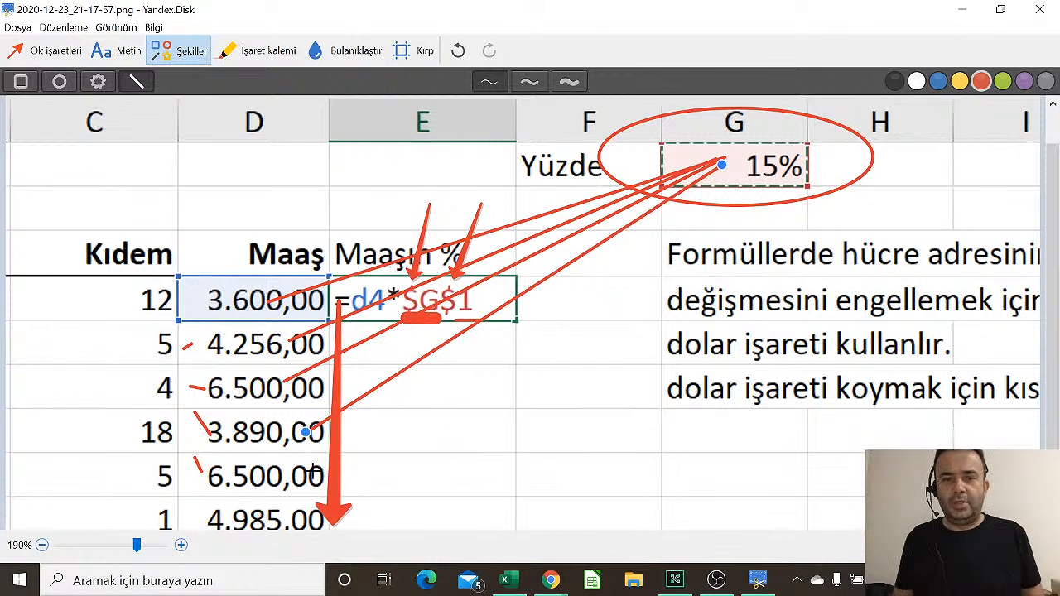
pyautogui.moveTo(316, 471)
pyautogui.mouseDown()
pyautogui.moveTo(574, 310)
pyautogui.moveTo(722, 180)
pyautogui.moveTo(721, 164)
pyautogui.mouseUp()
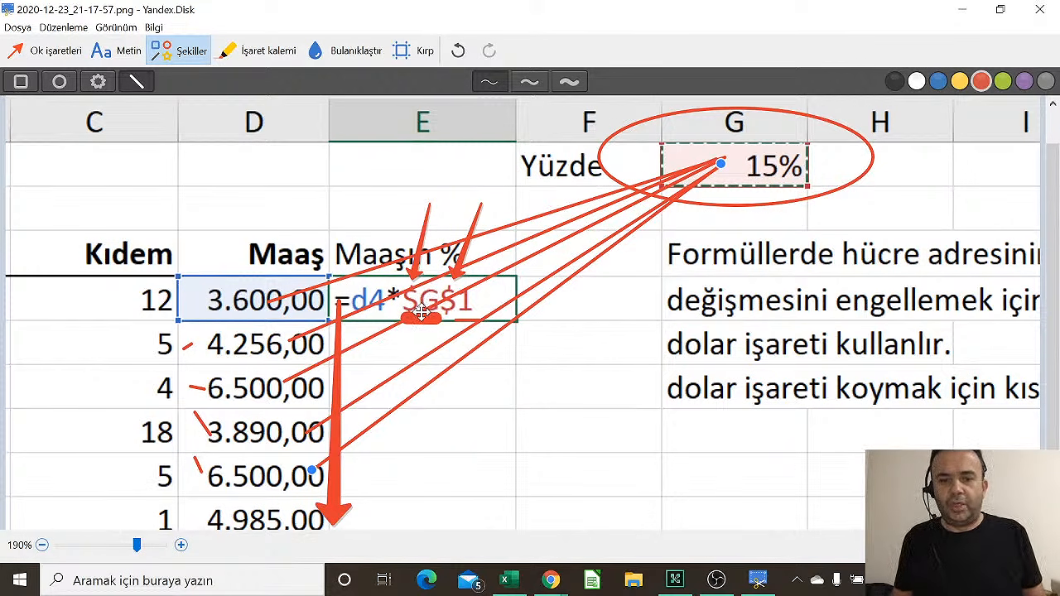
pyautogui.click(509, 582)
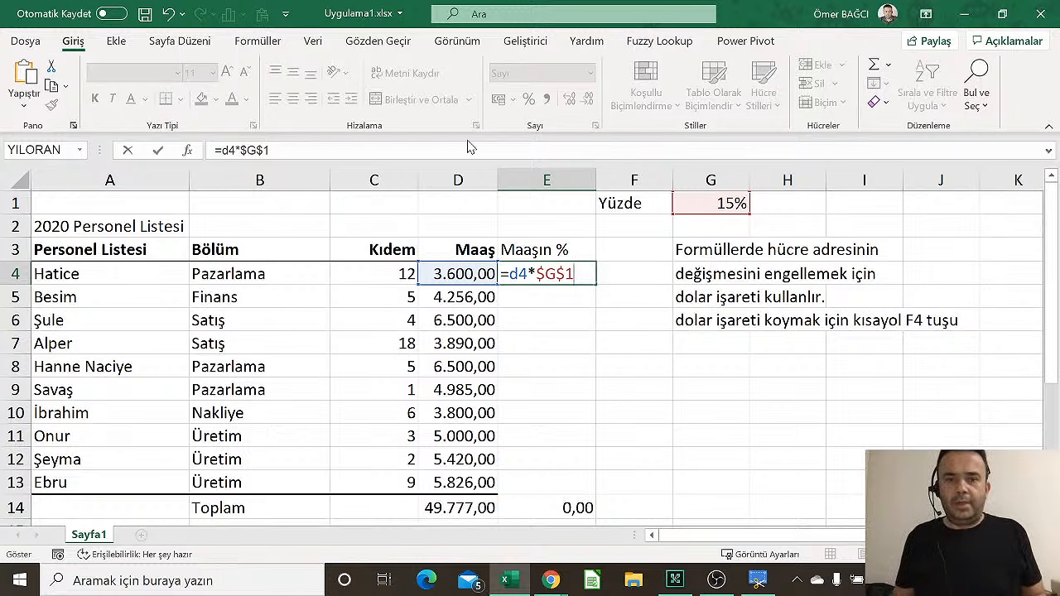
# Fill =D4*$G$1 down E4:E13, giving 540,00 to 873,90 and a 7.466,55 total
pyautogui.press('Return')
pyautogui.click(579, 273)
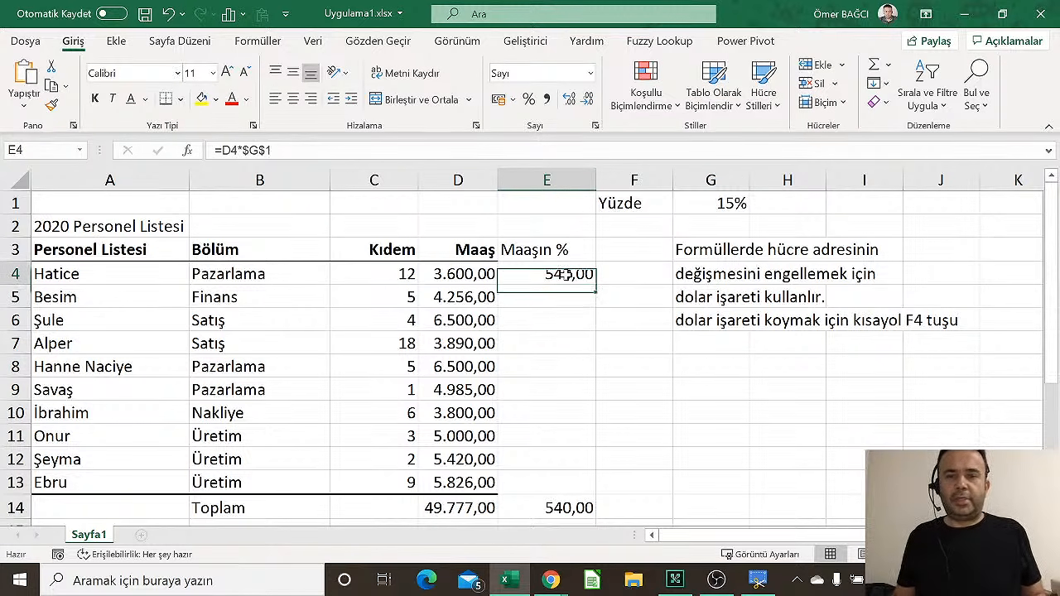
pyautogui.moveTo(596, 285); pyautogui.dragTo(588, 490)
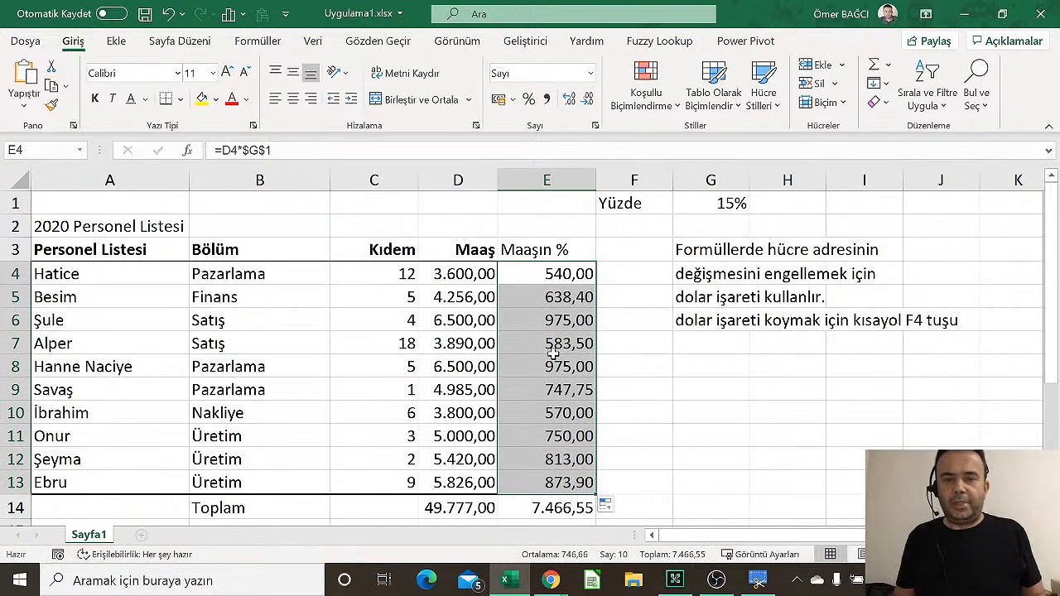
pyautogui.click(725, 199)
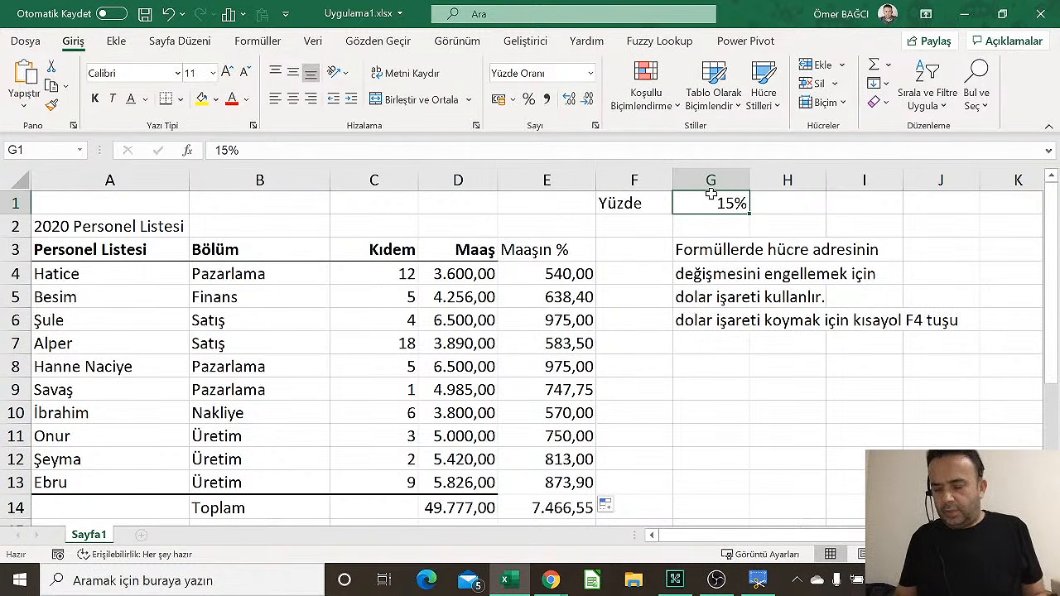
pyautogui.write('20')
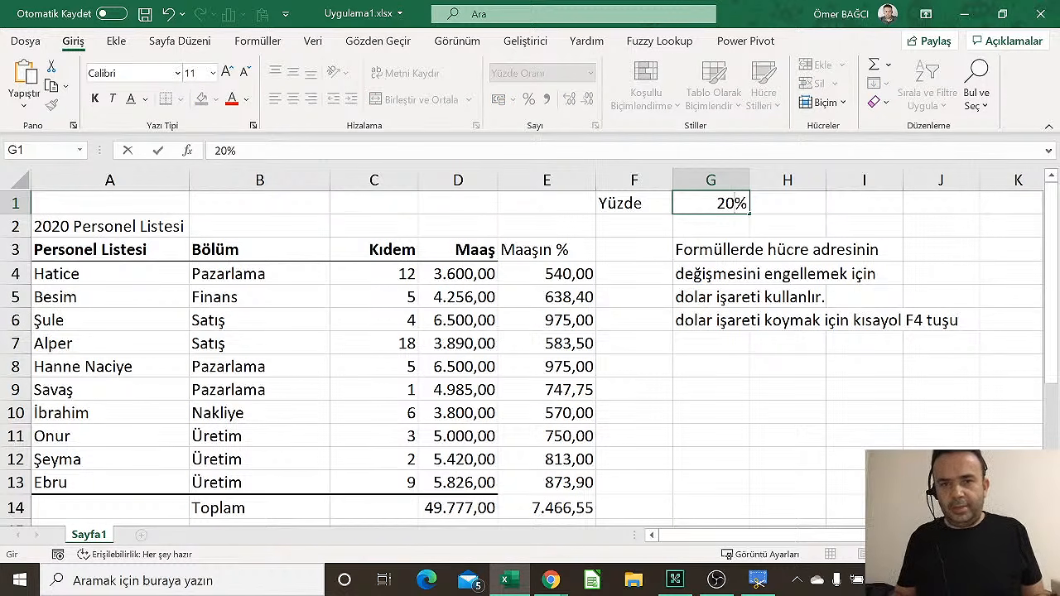
pyautogui.press('Return')
pyautogui.click(711, 194)
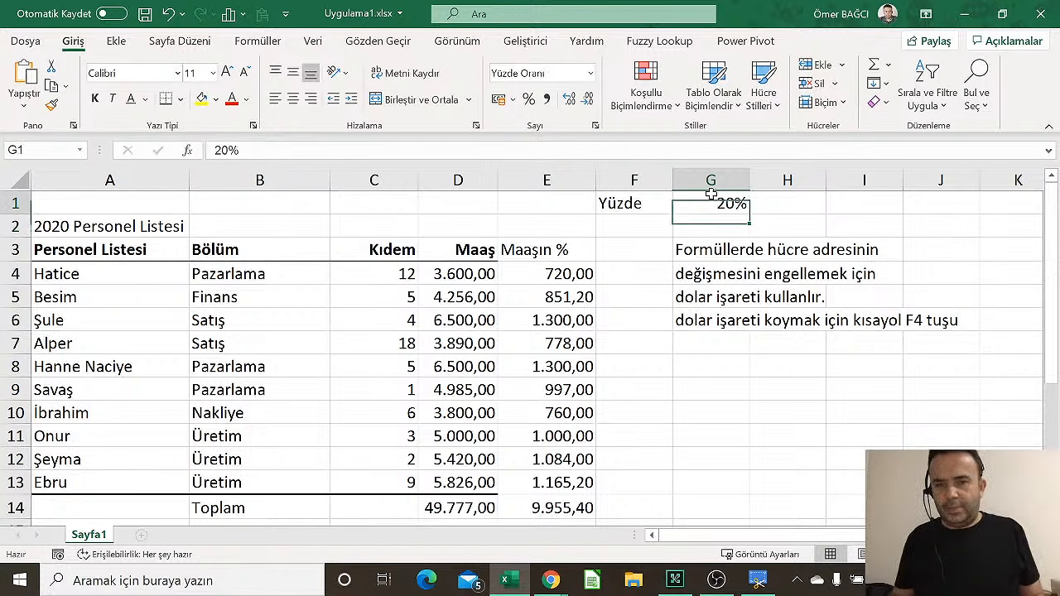
pyautogui.write('50')
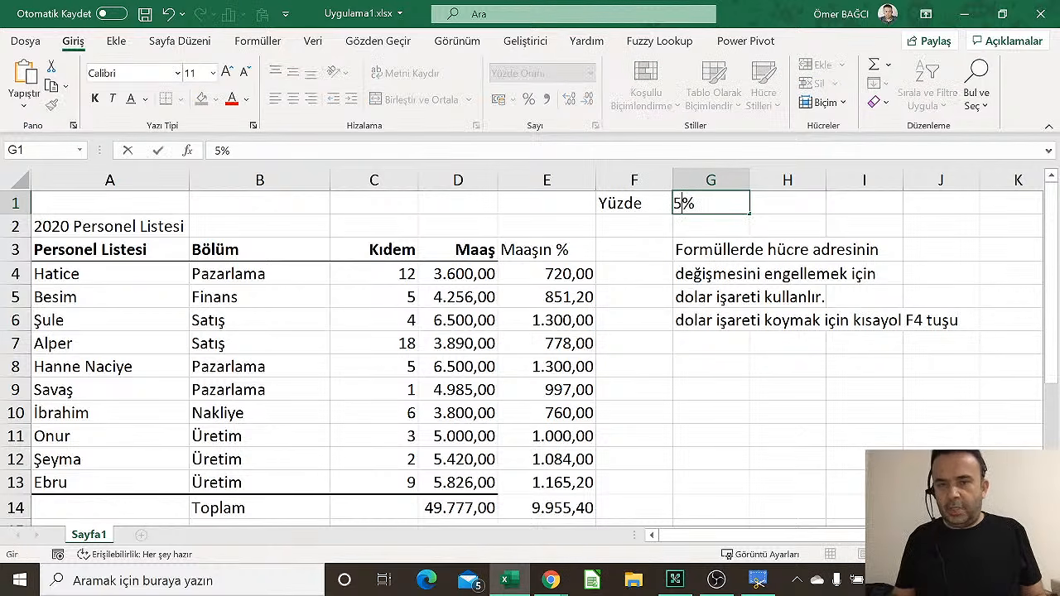
pyautogui.press('Return')
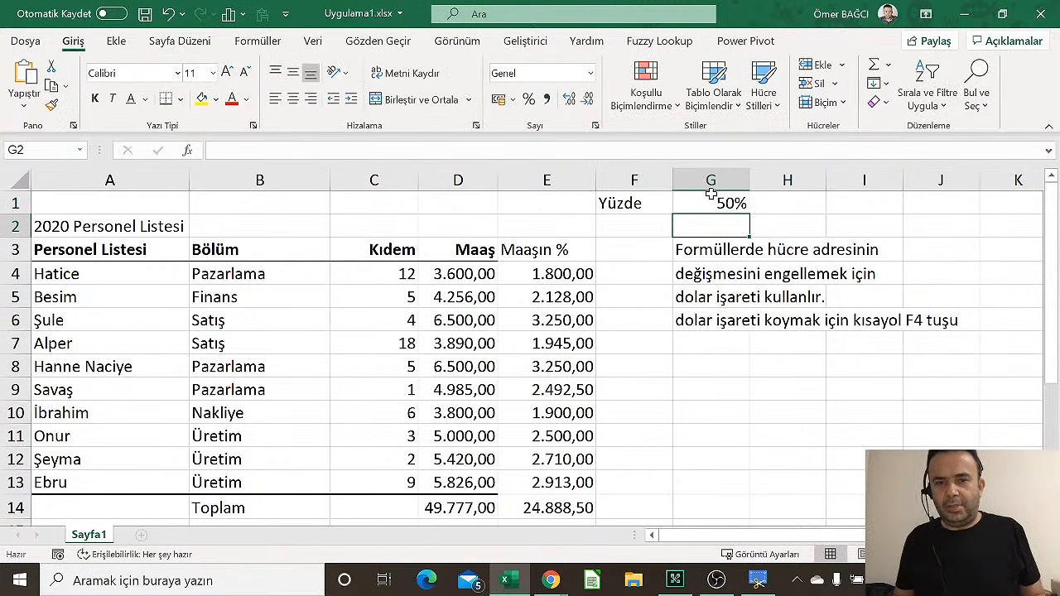
pyautogui.click(711, 193)
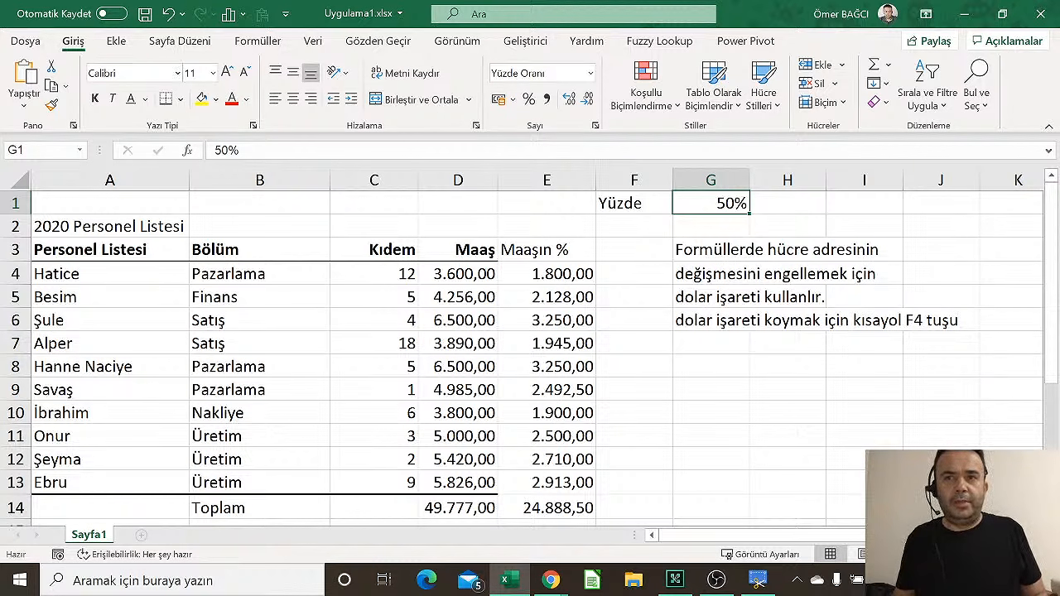
pyautogui.press('F10')
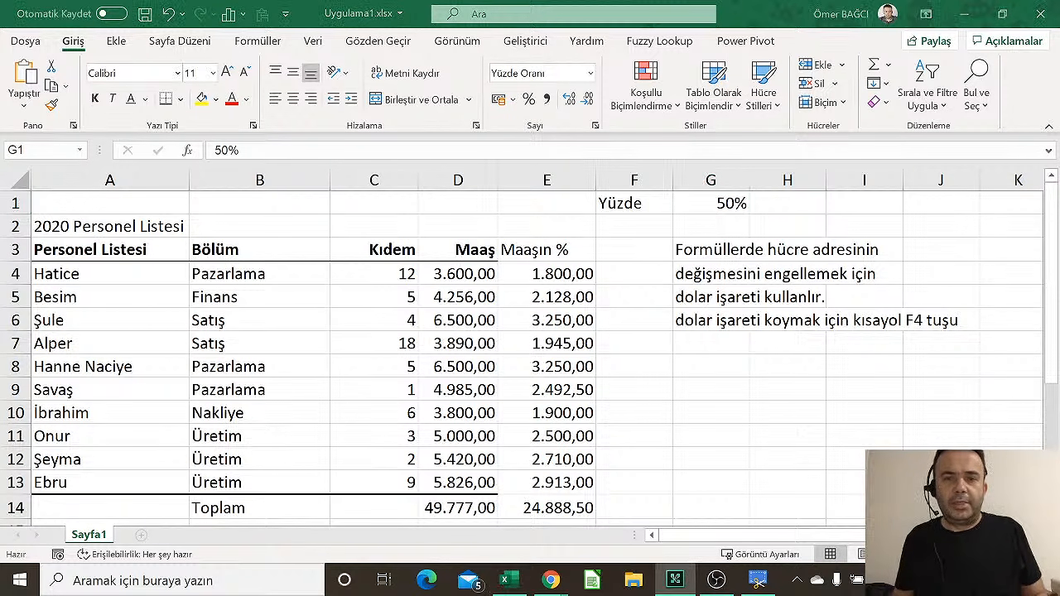
pyautogui.click(692, 203)
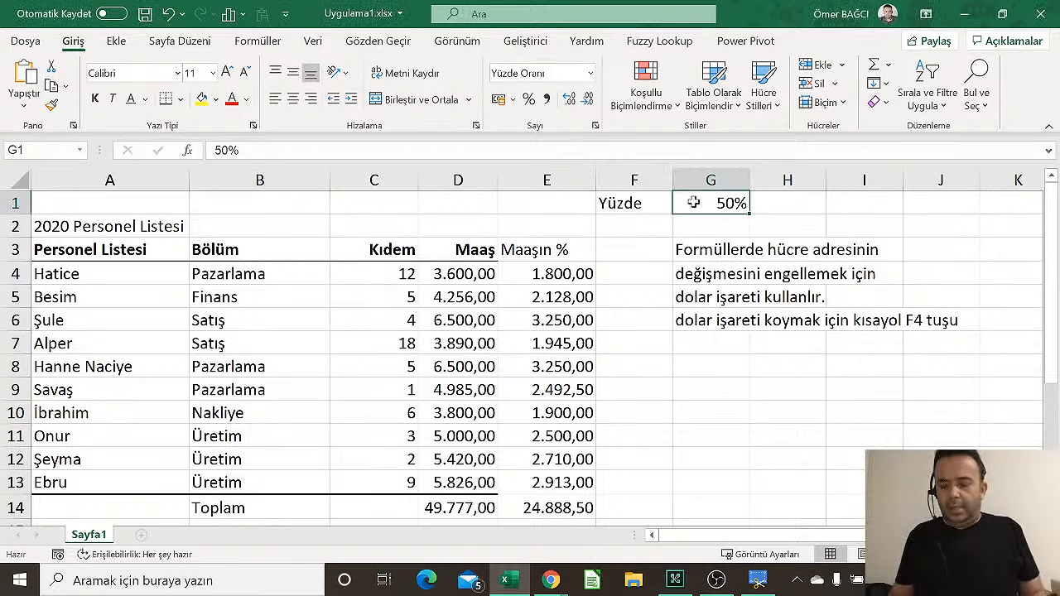
pyautogui.write('15')
pyautogui.press('Return')
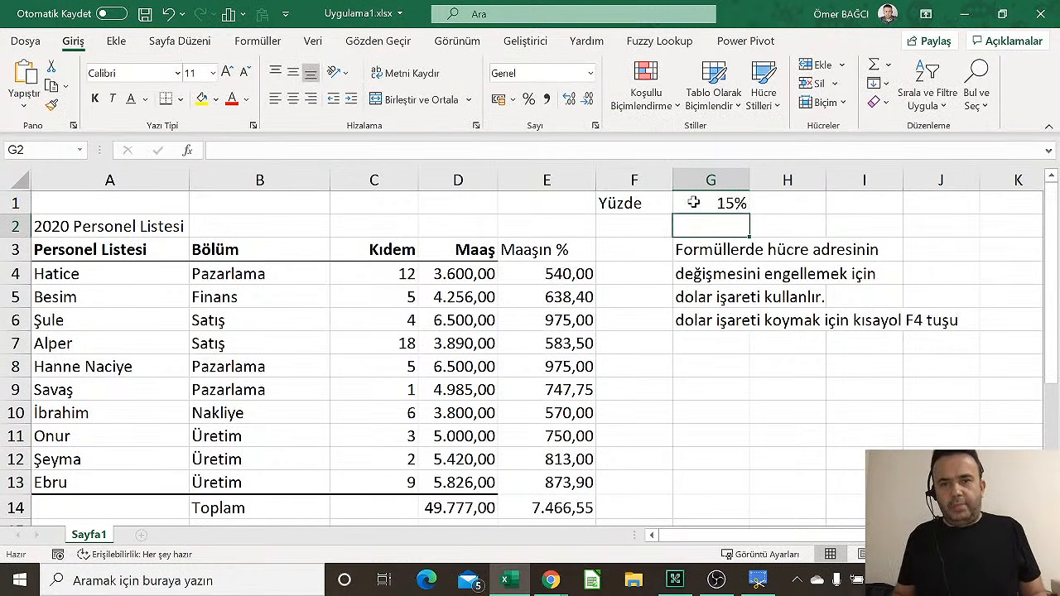
pyautogui.click(710, 205)
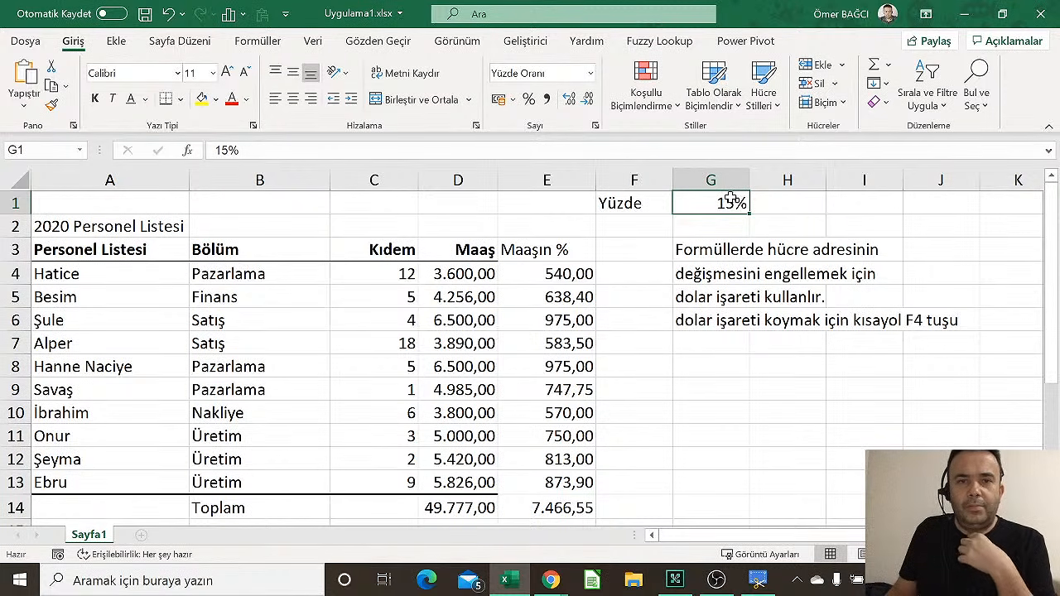
pyautogui.click(386, 47)
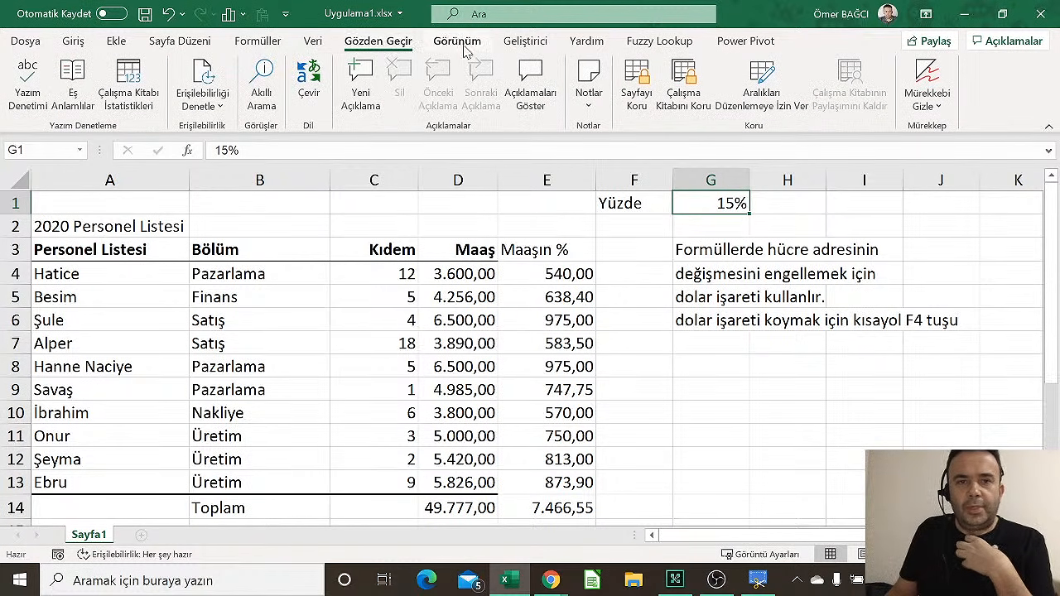
# Trace G1's dependents through E4:E13 and the E14 total, then remove the trace arrows
pyautogui.click(259, 42)
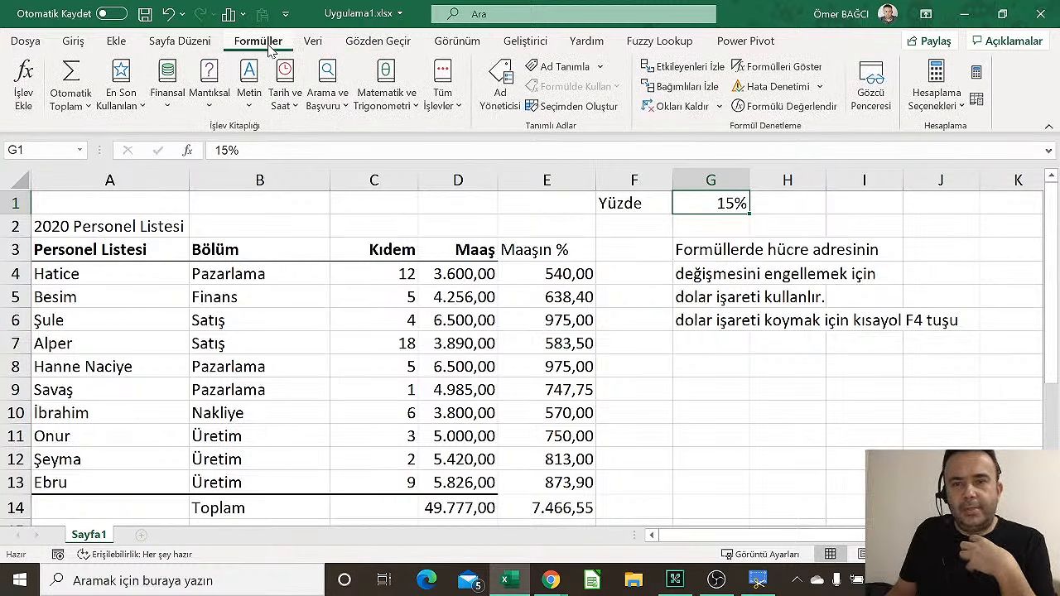
pyautogui.click(702, 88)
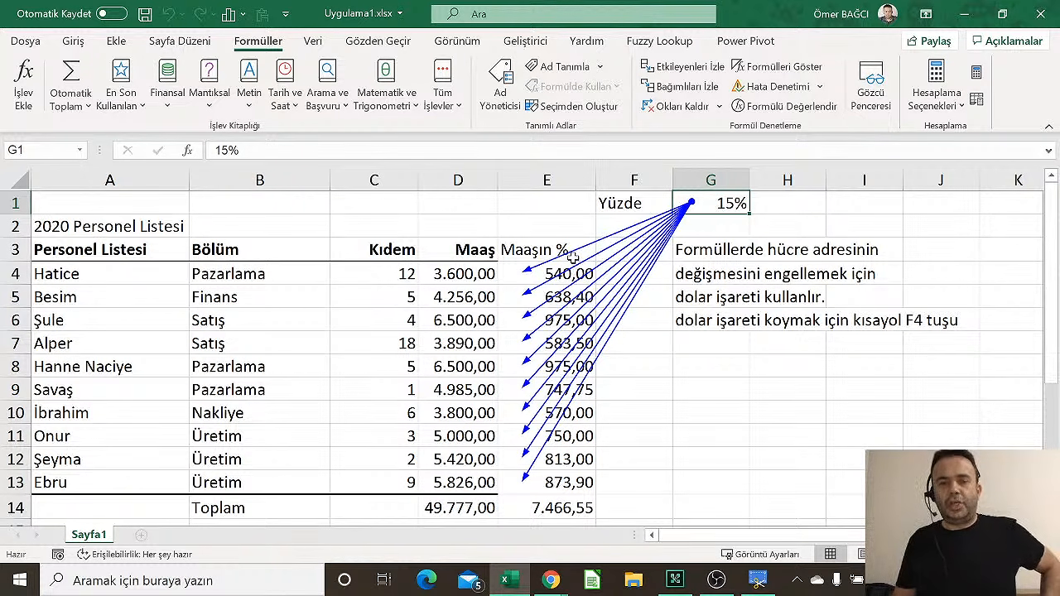
pyautogui.click(675, 106)
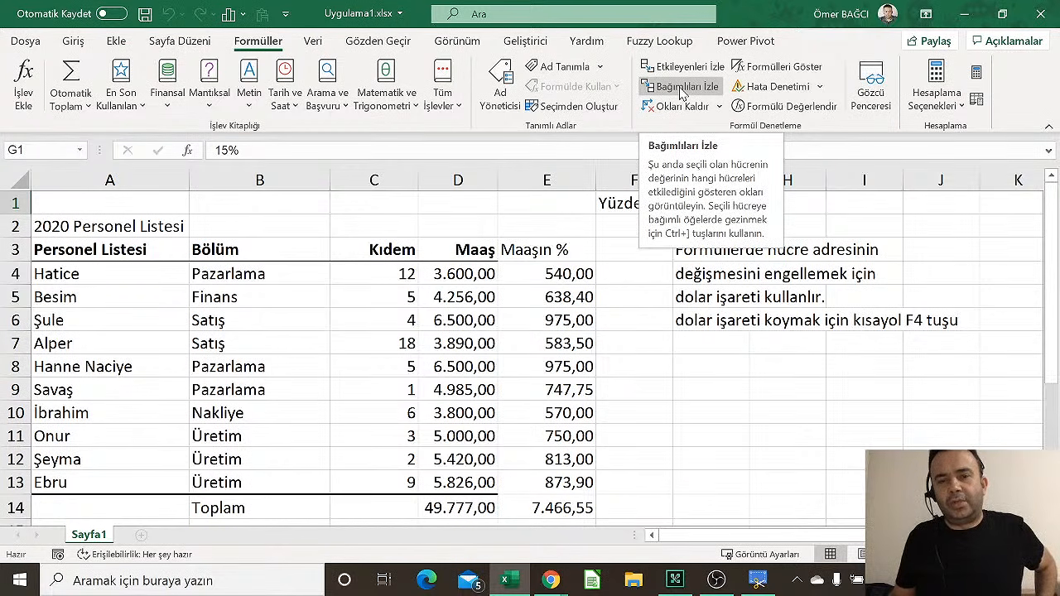
pyautogui.click(681, 90)
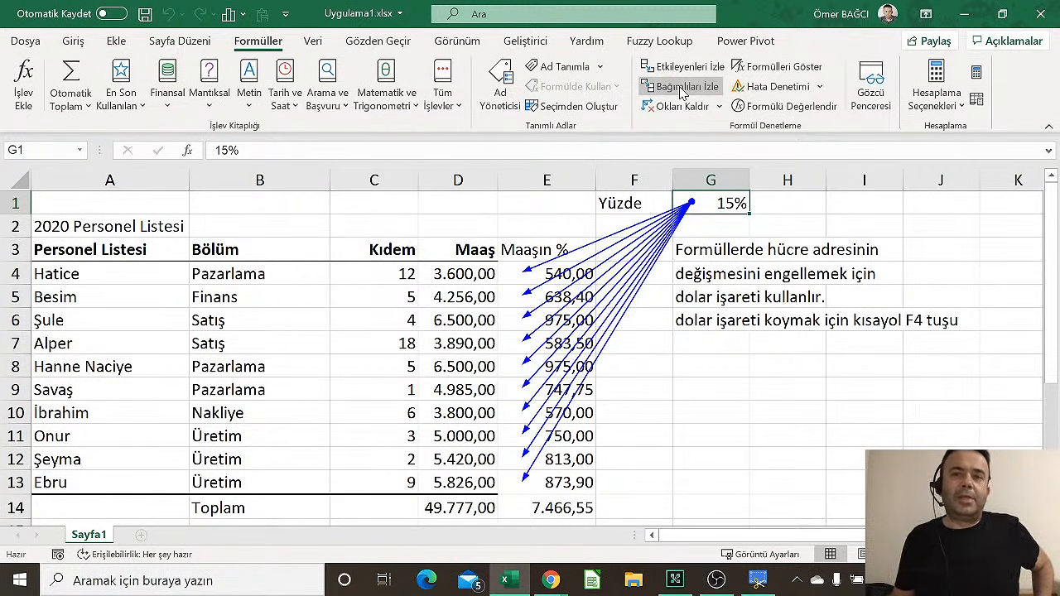
pyautogui.click(680, 89)
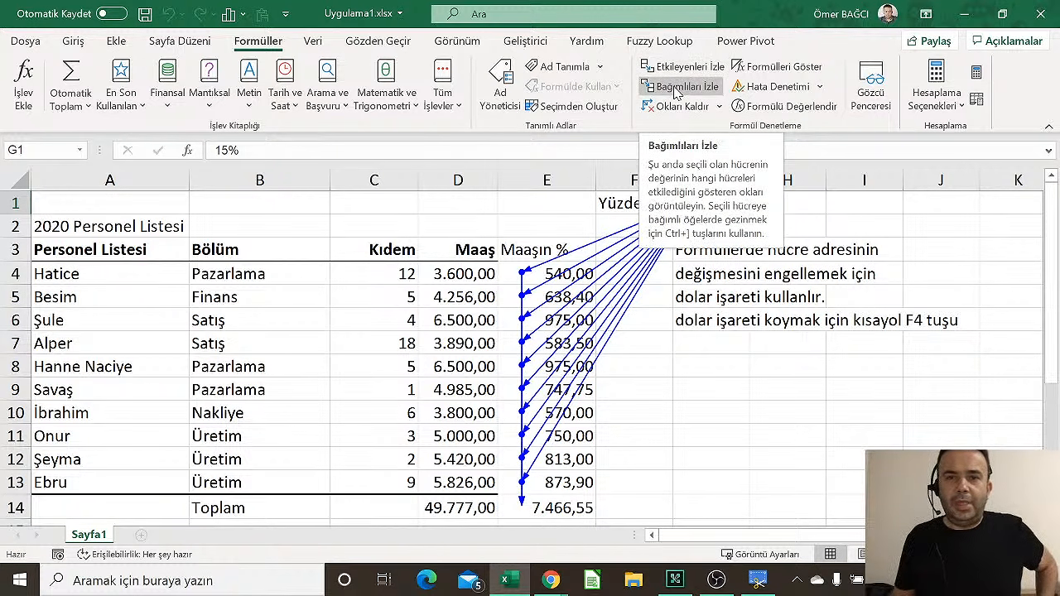
pyautogui.click(677, 92)
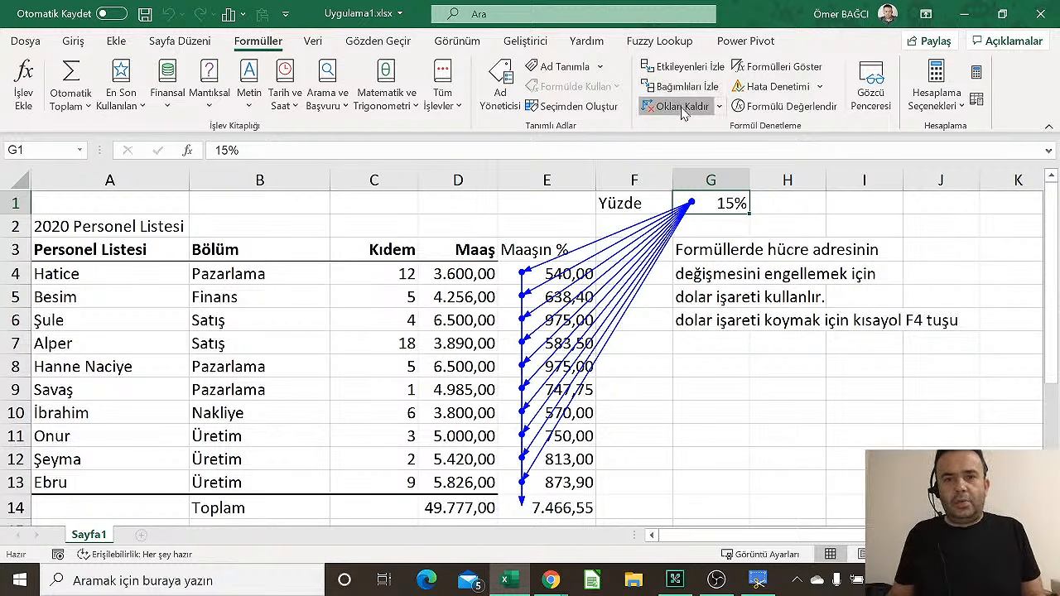
pyautogui.click(681, 108)
pyautogui.doubleClick(717, 203)
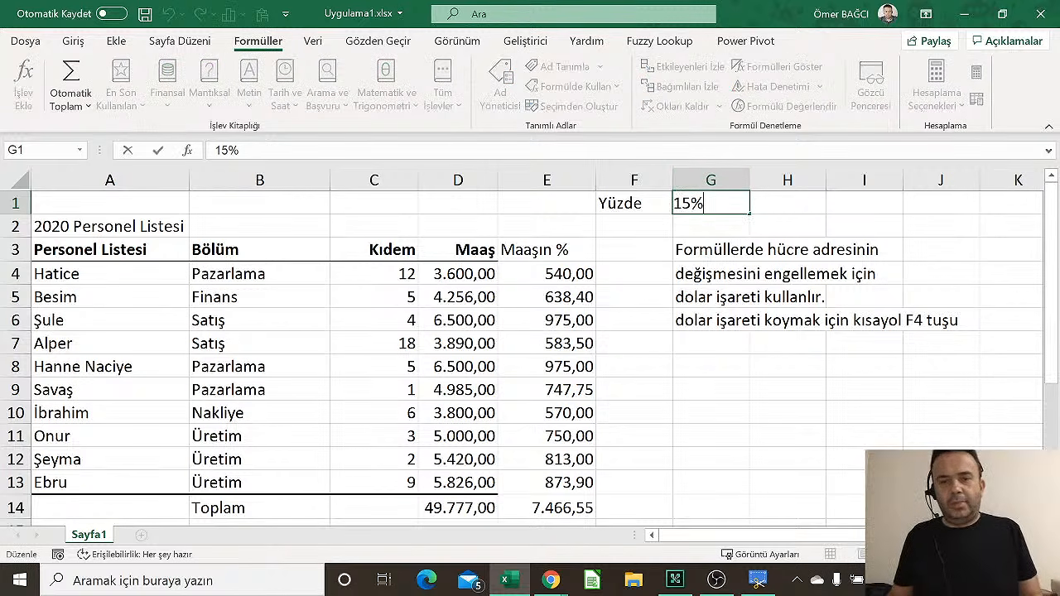
pyautogui.click(559, 271)
pyautogui.doubleClick(557, 273)
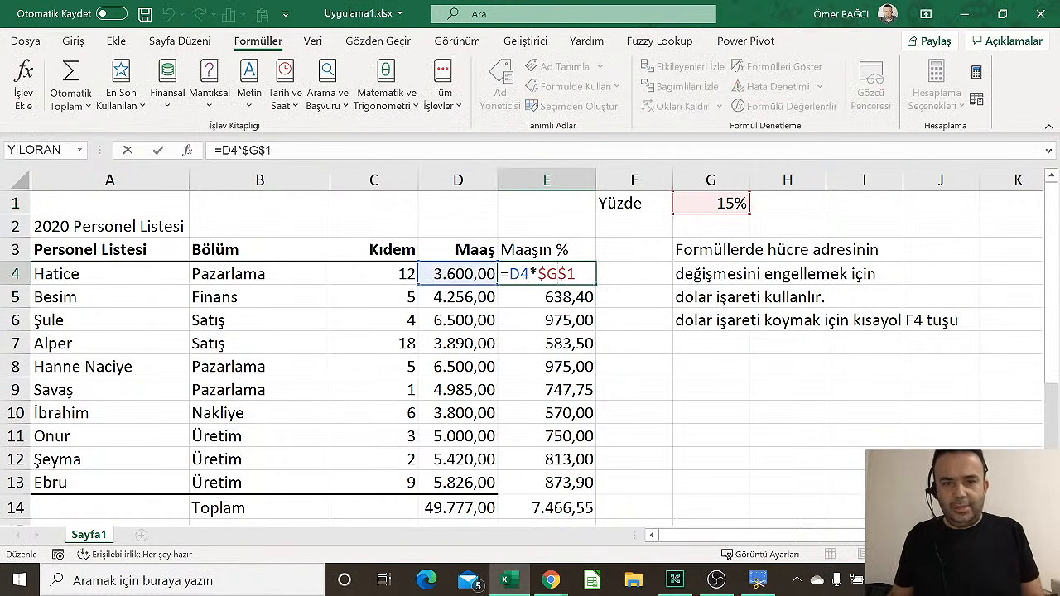
pyautogui.doubleClick(556, 274)
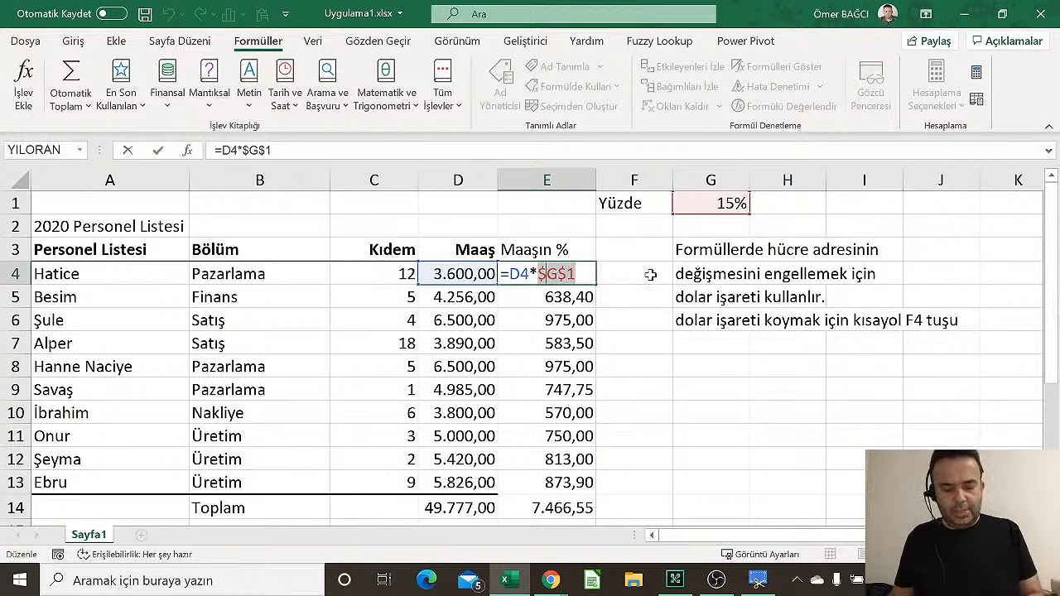
pyautogui.write('g1')
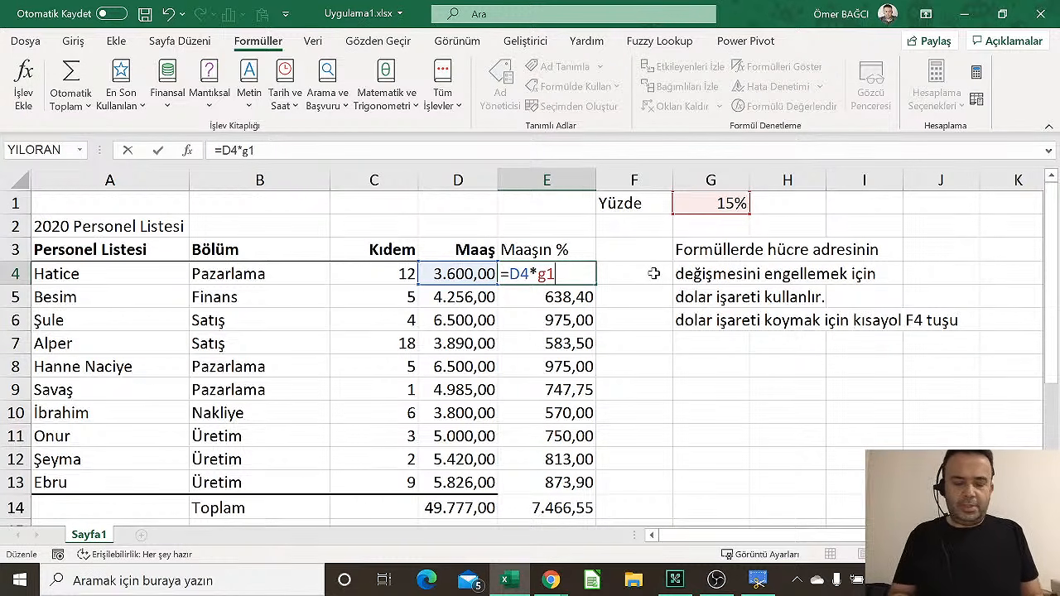
pyautogui.press('F4')
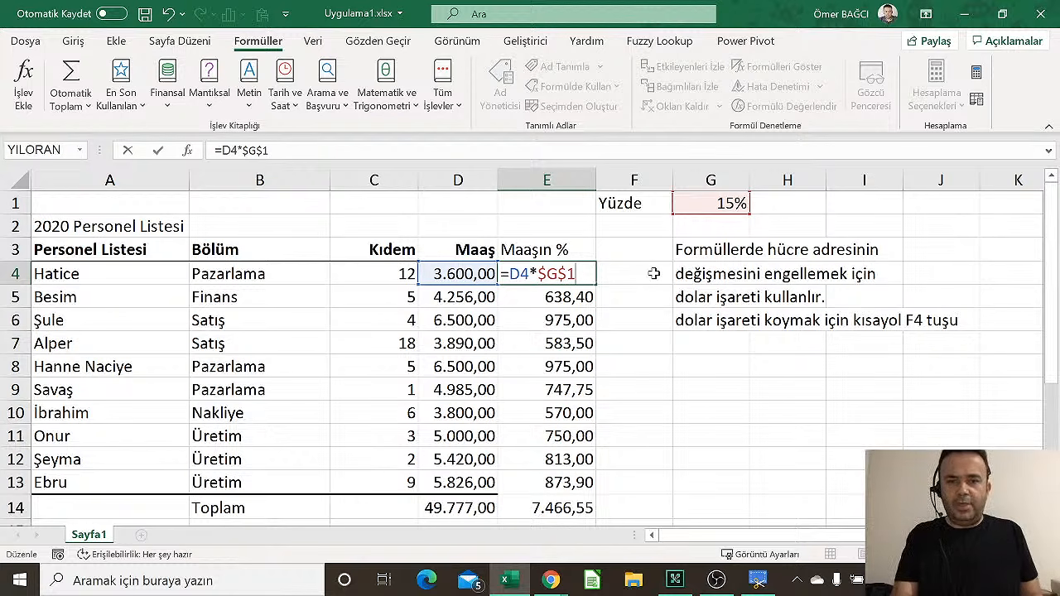
pyautogui.press('F4')
pyautogui.press('F4')
pyautogui.press('F4')
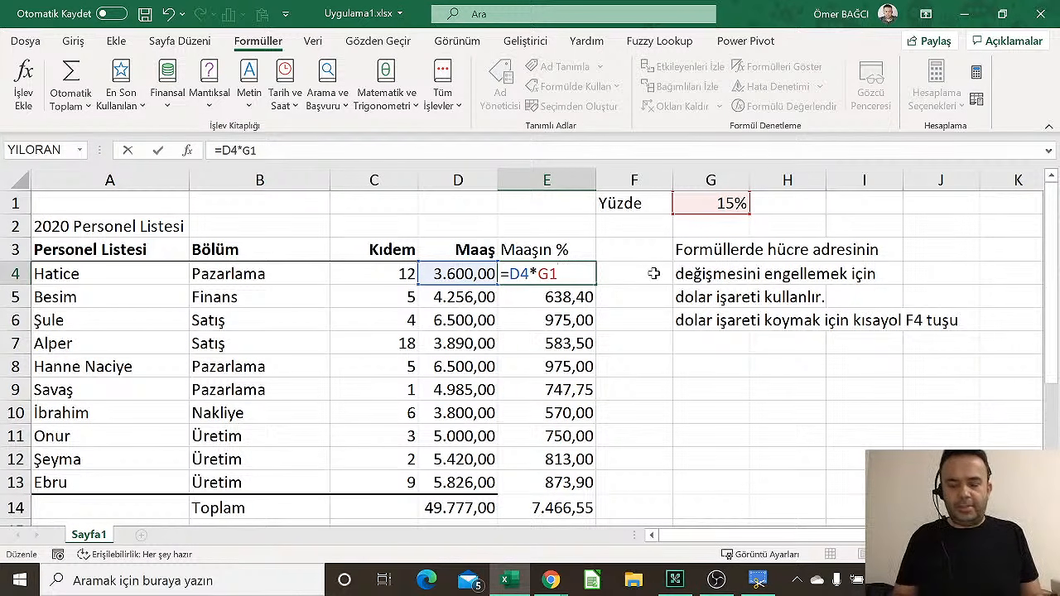
pyautogui.press('F4')
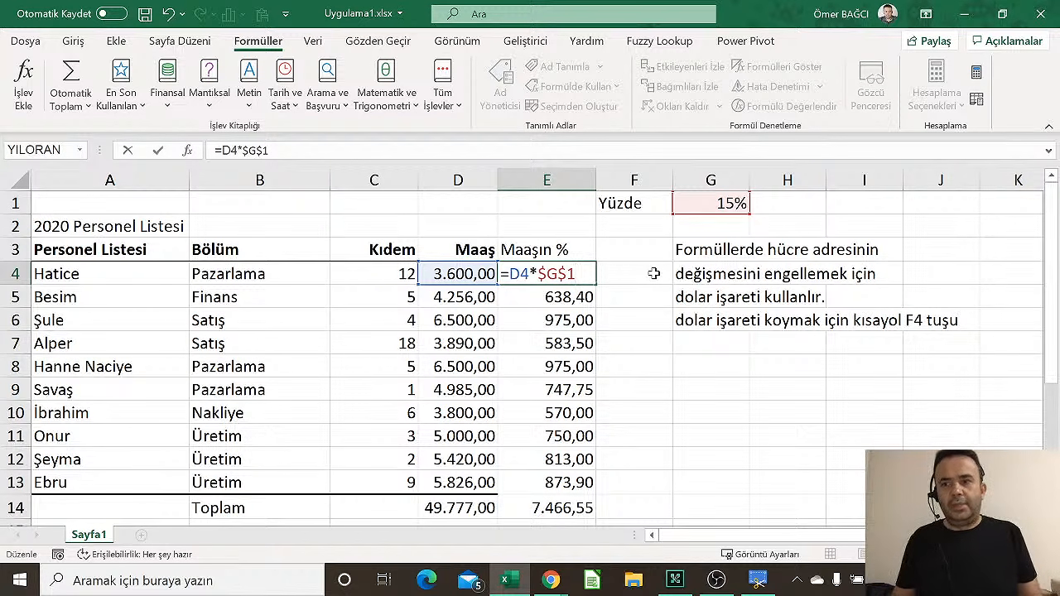
pyautogui.press('Return')
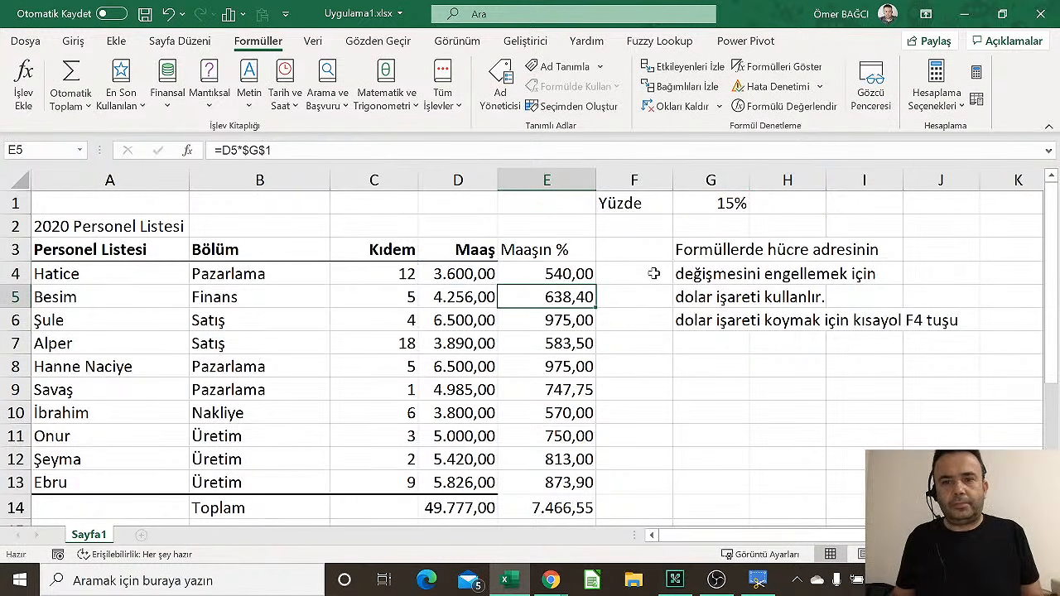
# Re-fill the E4 formula down through E13 and check the formula in row 8
pyautogui.click(570, 275)
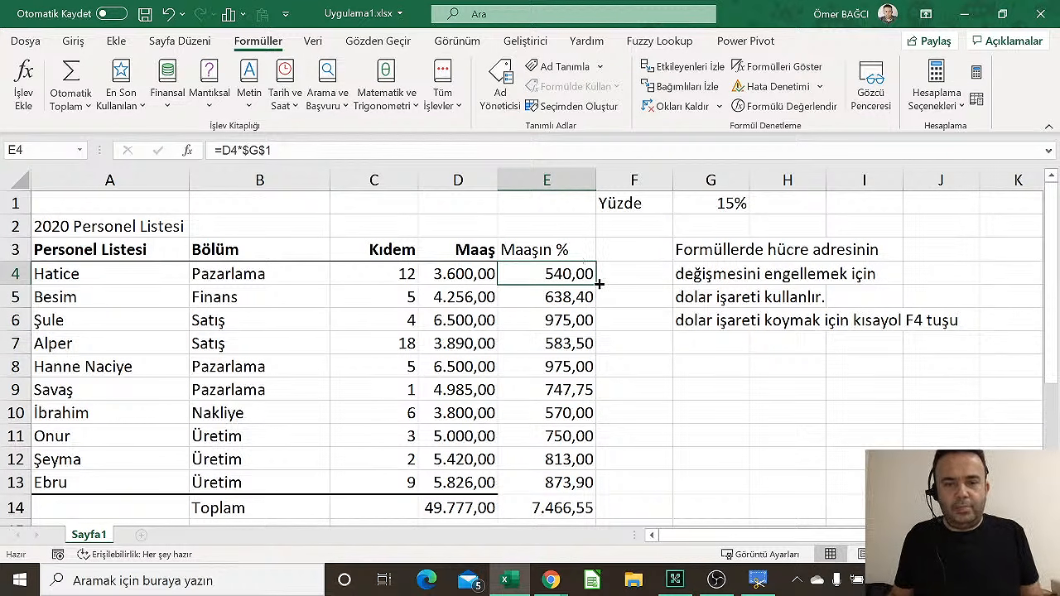
pyautogui.moveTo(599, 283); pyautogui.dragTo(593, 488)
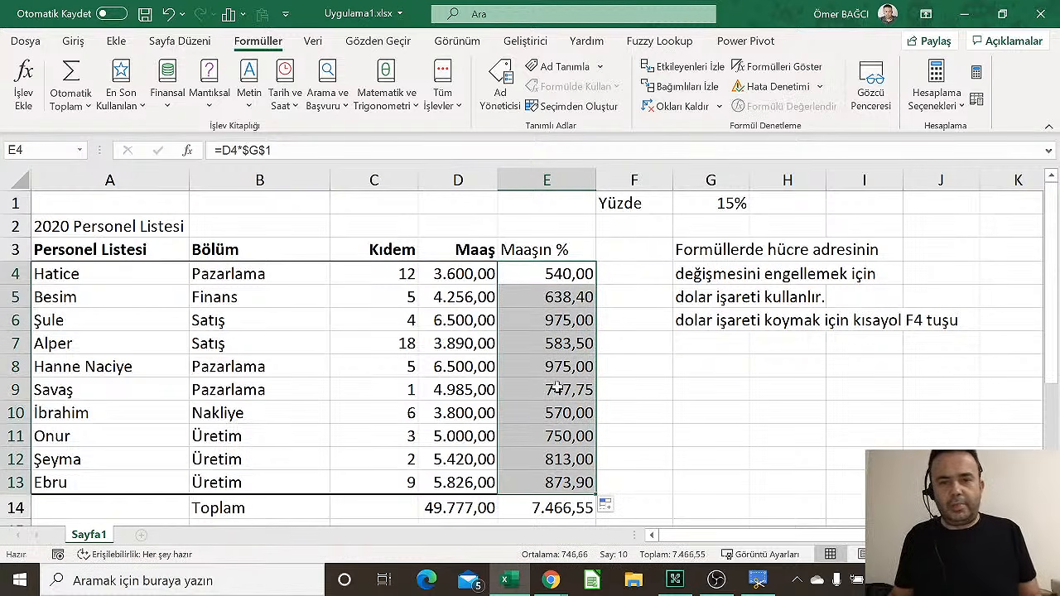
pyautogui.click(546, 366)
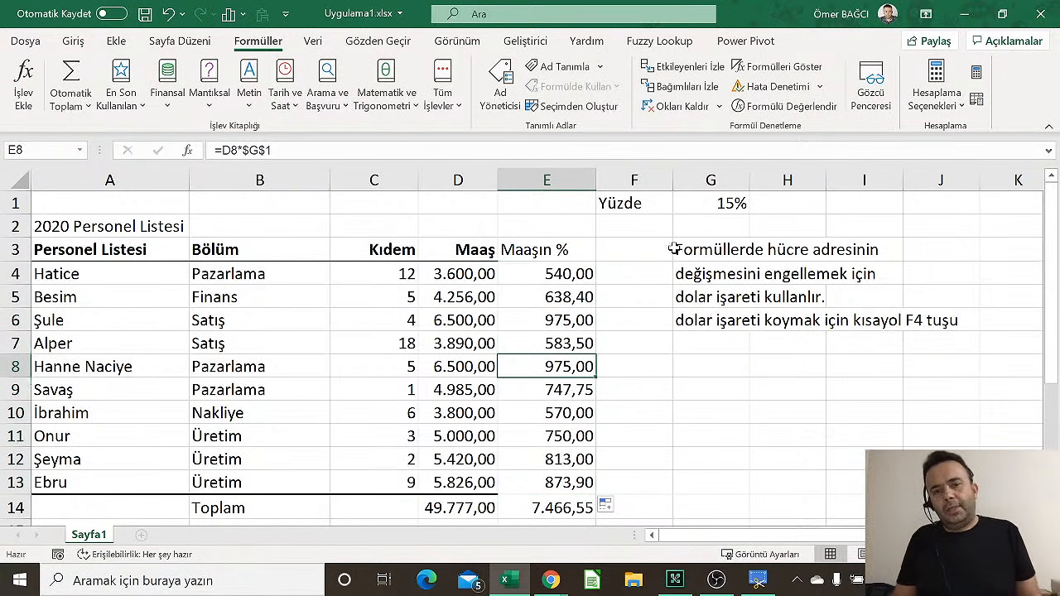
# Clear All the dollar-sign and F4 shortcut notes from G3:G7
pyautogui.moveTo(708, 245); pyautogui.dragTo(729, 336)
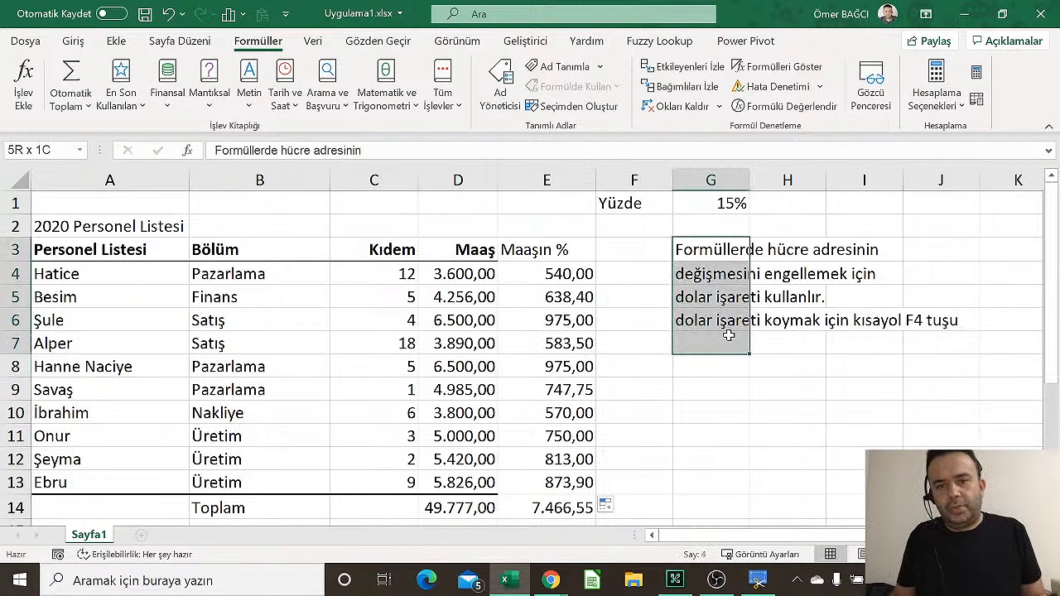
pyautogui.click(72, 43)
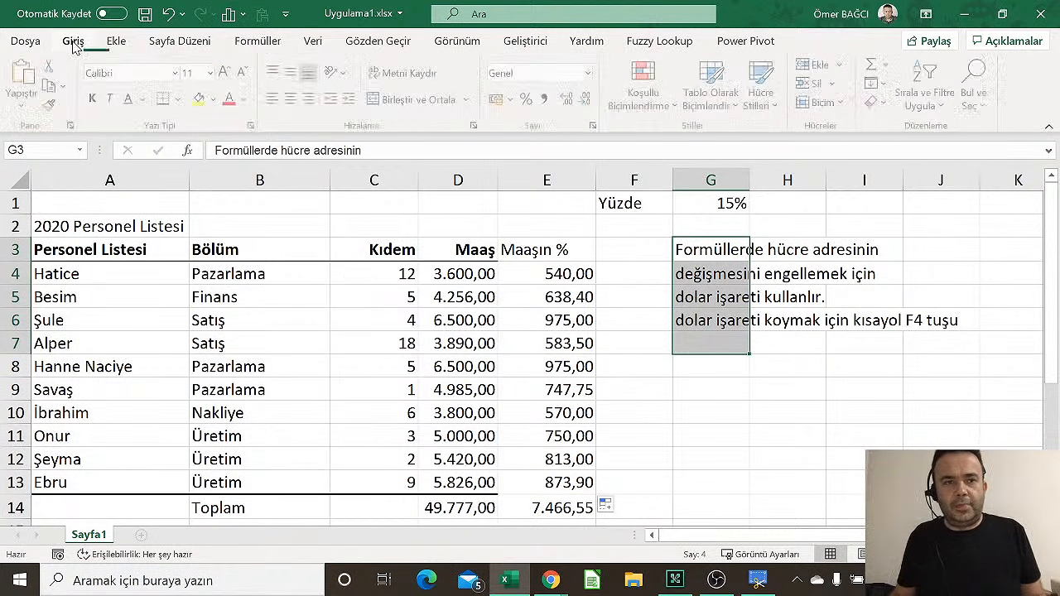
pyautogui.click(874, 101)
pyautogui.click(907, 144)
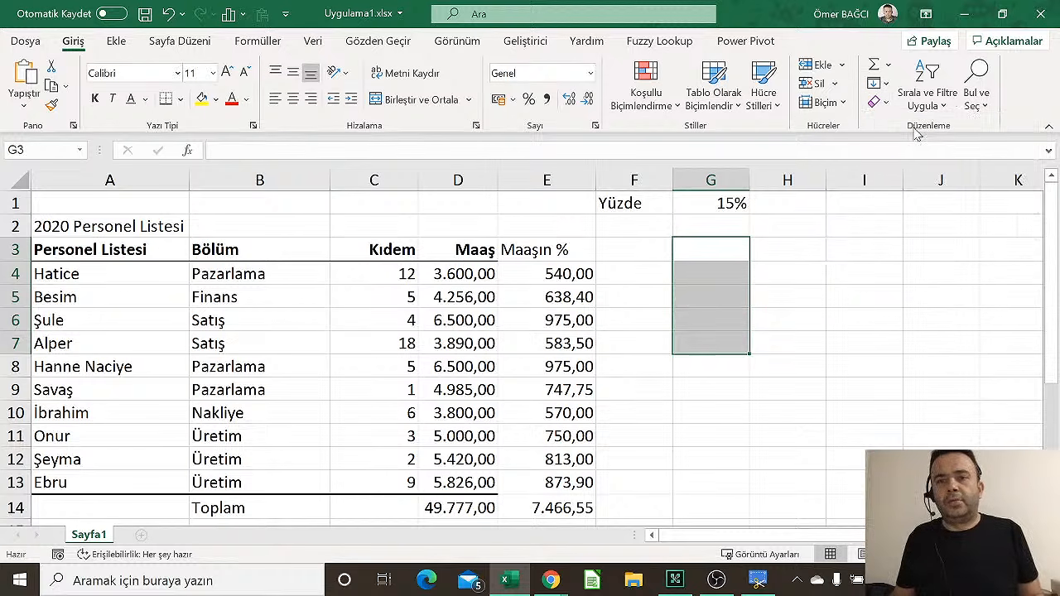
pyautogui.click(660, 290)
pyautogui.click(628, 245)
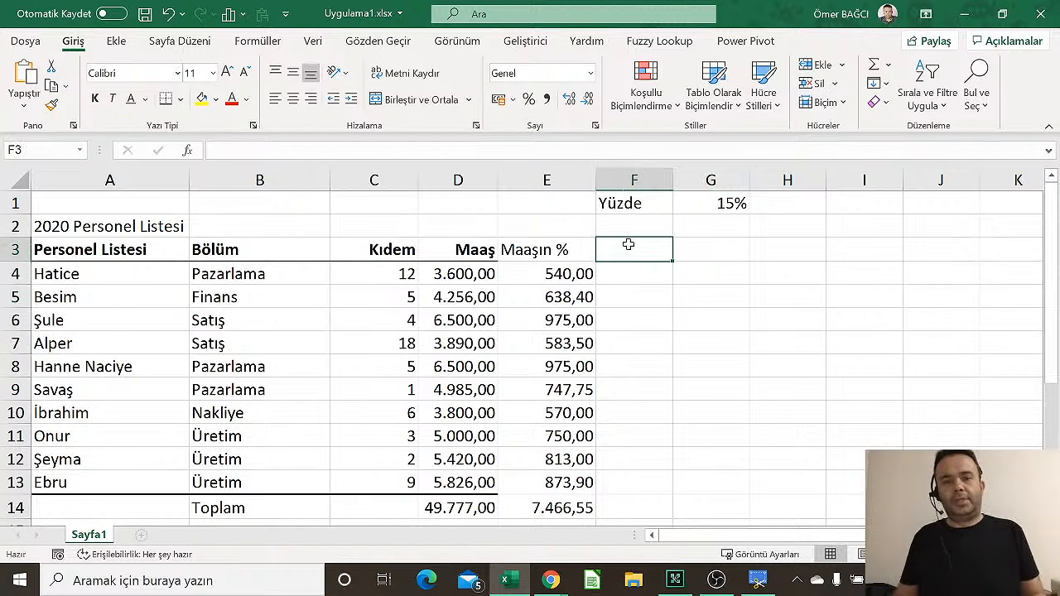
# Head column F 'Toplam' and enter =D4+E4 in F4
pyautogui.write('Topka')
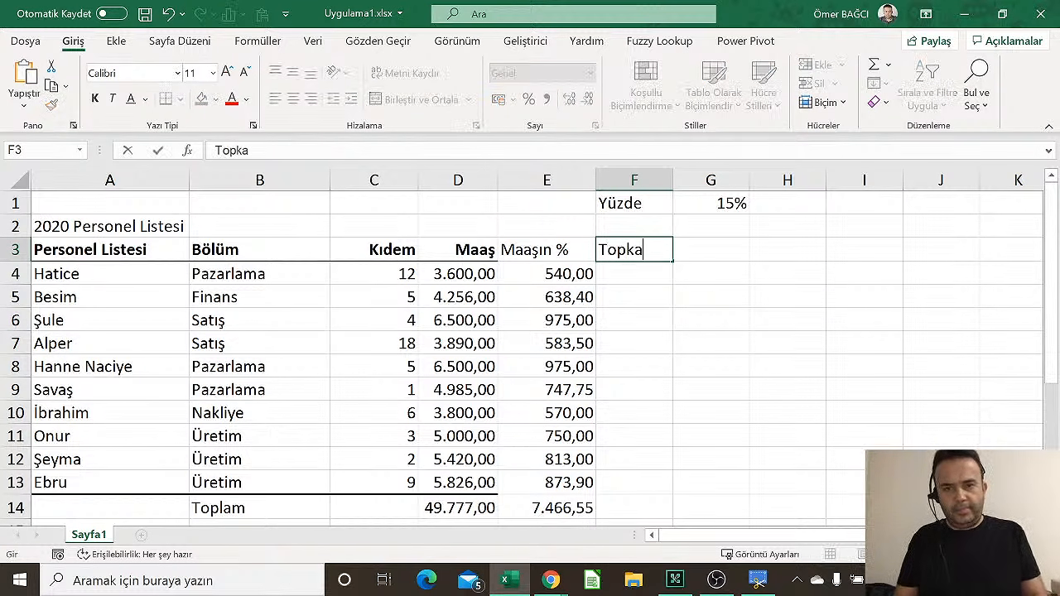
pyautogui.press('BackSpace')
pyautogui.press('BackSpace')
pyautogui.write('lam')
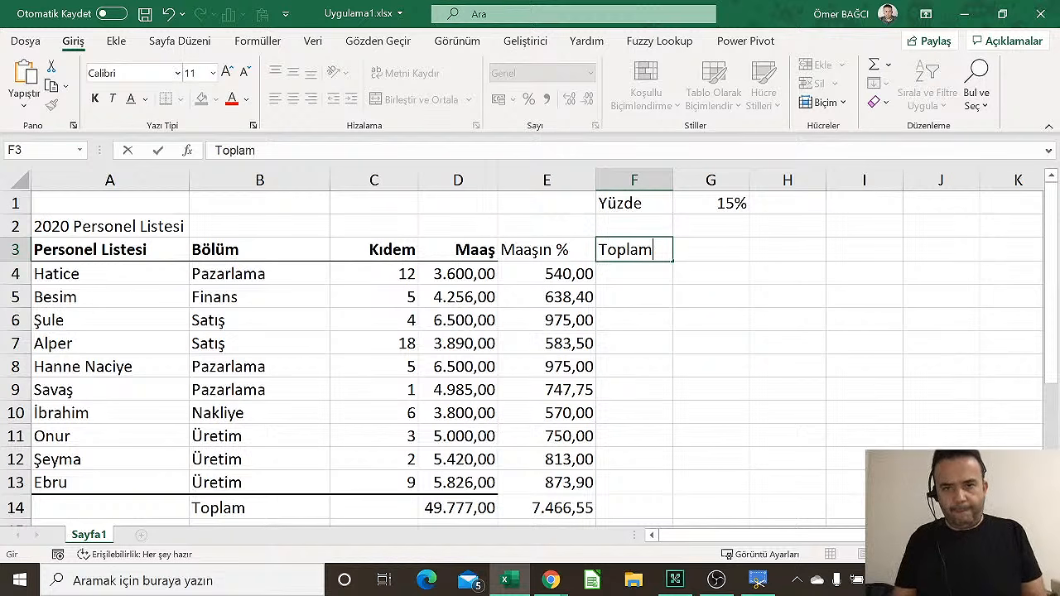
pyautogui.press('Return')
pyautogui.write('=')
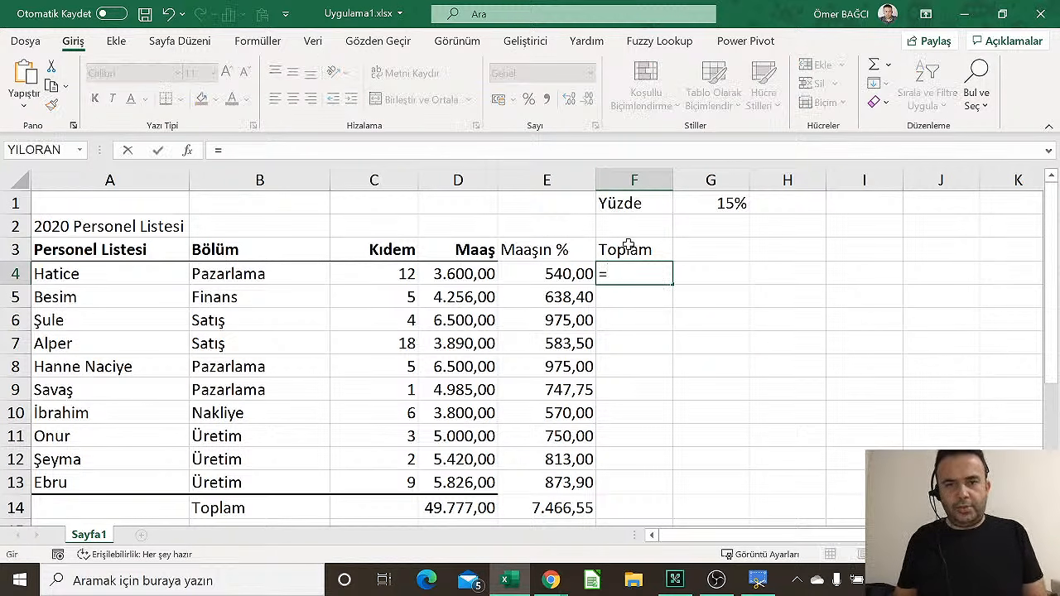
pyautogui.click(454, 282)
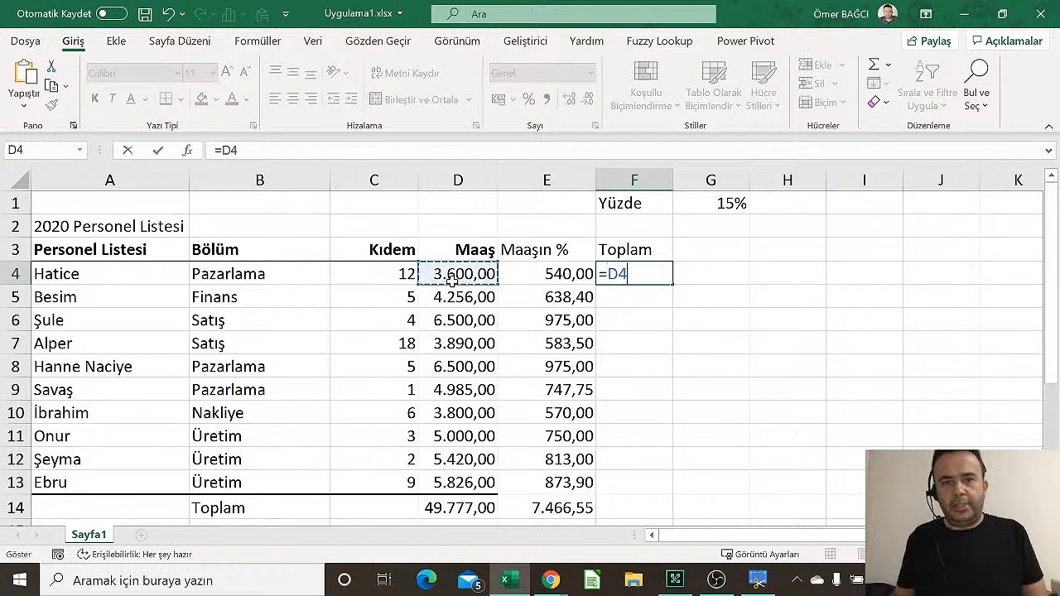
pyautogui.write('+')
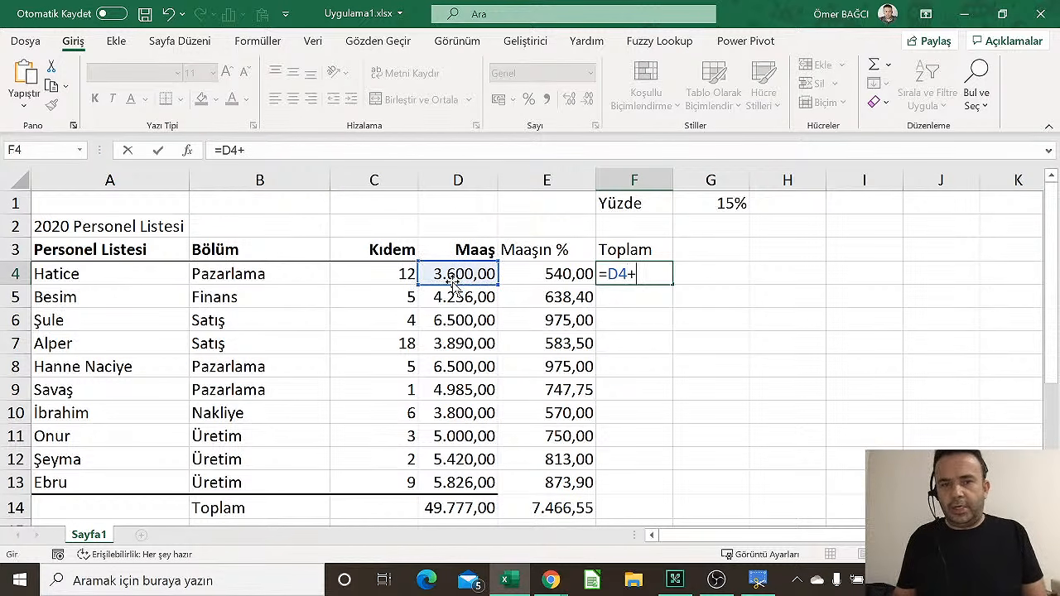
pyautogui.click(538, 278)
pyautogui.press('Return')
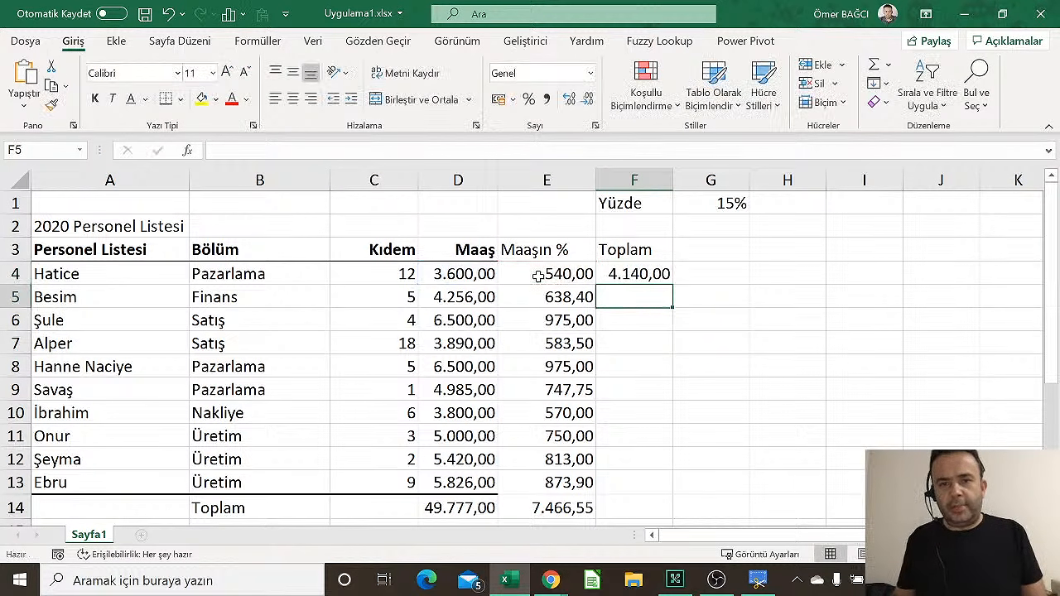
# Fill the Toplam formula down to F13 and AutoSum it into F14 (57.243,55)
pyautogui.click(665, 274)
pyautogui.doubleClick(672, 285)
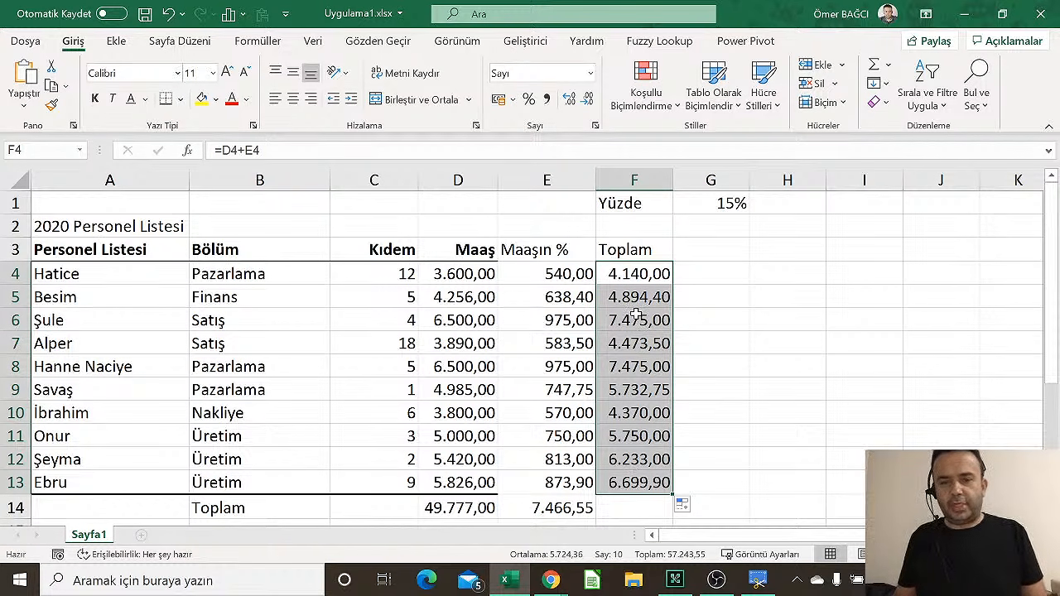
pyautogui.click(874, 66)
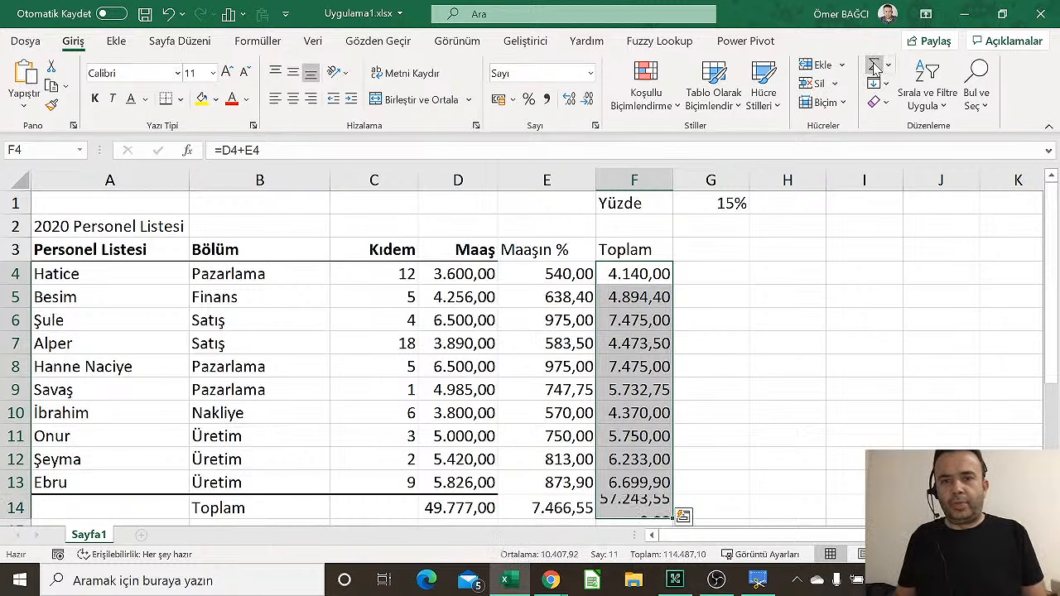
pyautogui.click(560, 455)
pyautogui.click(557, 482)
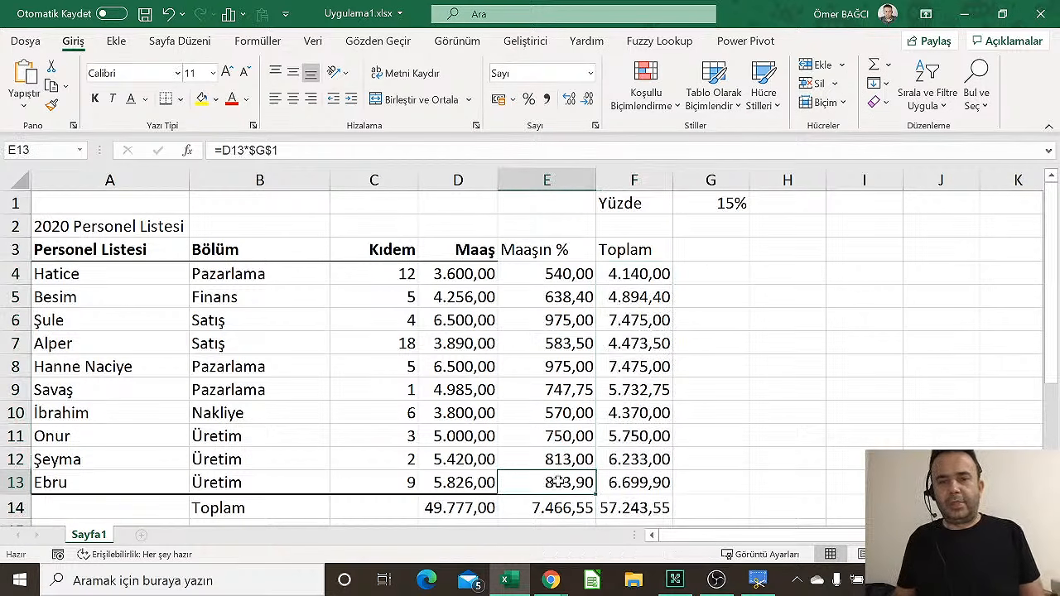
# Format Paint the bold Maaş header style onto the Maaşın % and Toplam headers
pyautogui.scroll(-1, 560, 472)
pyautogui.scroll(1, 530, 348)
pyautogui.click(475, 250)
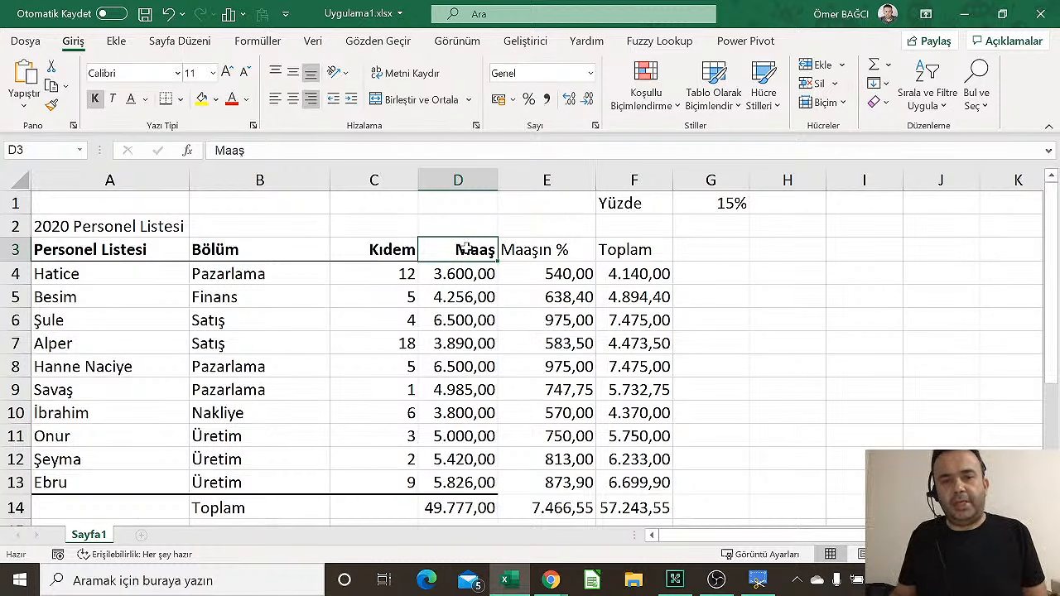
pyautogui.click(387, 241)
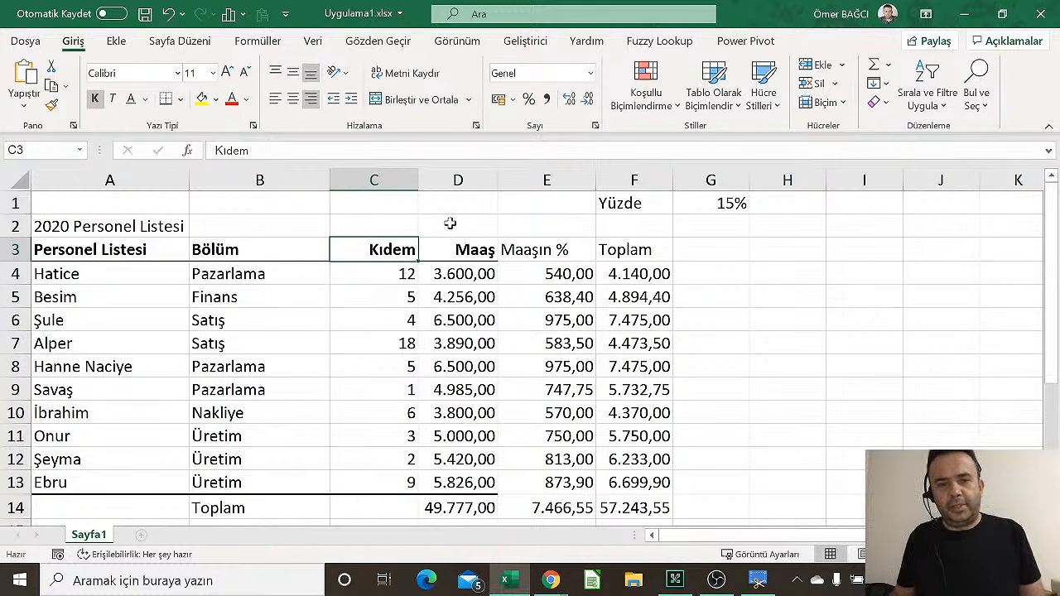
pyautogui.click(478, 247)
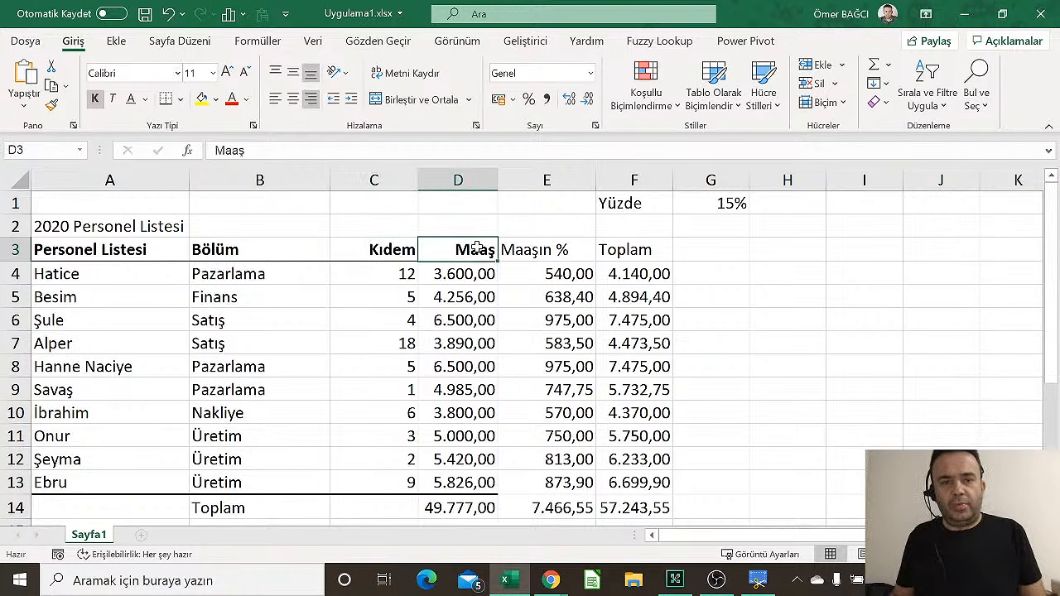
pyautogui.click(51, 105)
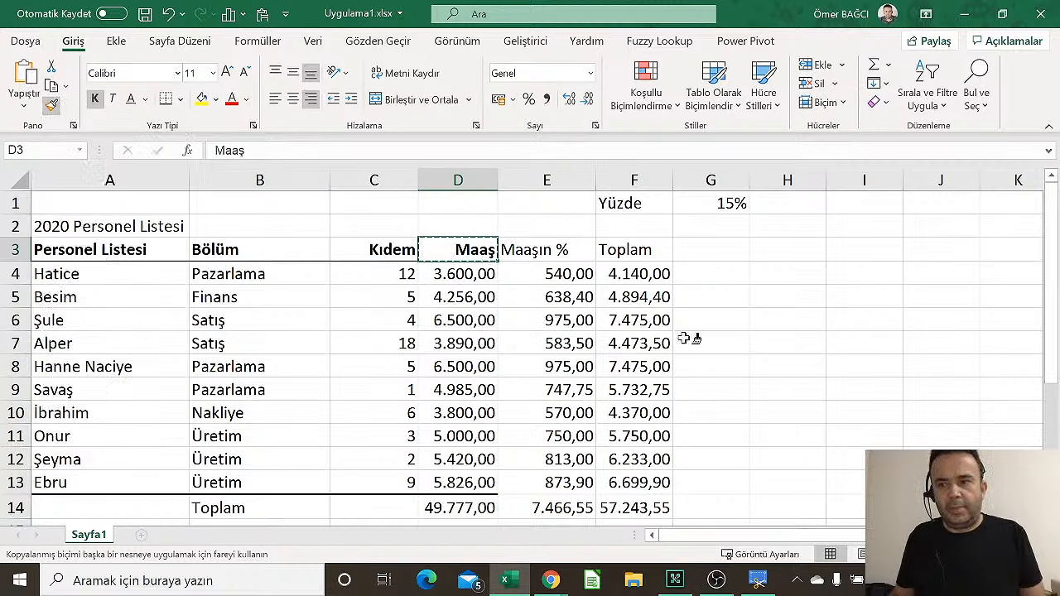
pyautogui.moveTo(510, 247)
pyautogui.mouseDown()
pyautogui.moveTo(646, 260)
pyautogui.moveTo(637, 264)
pyautogui.mouseUp()
pyautogui.click(548, 389)
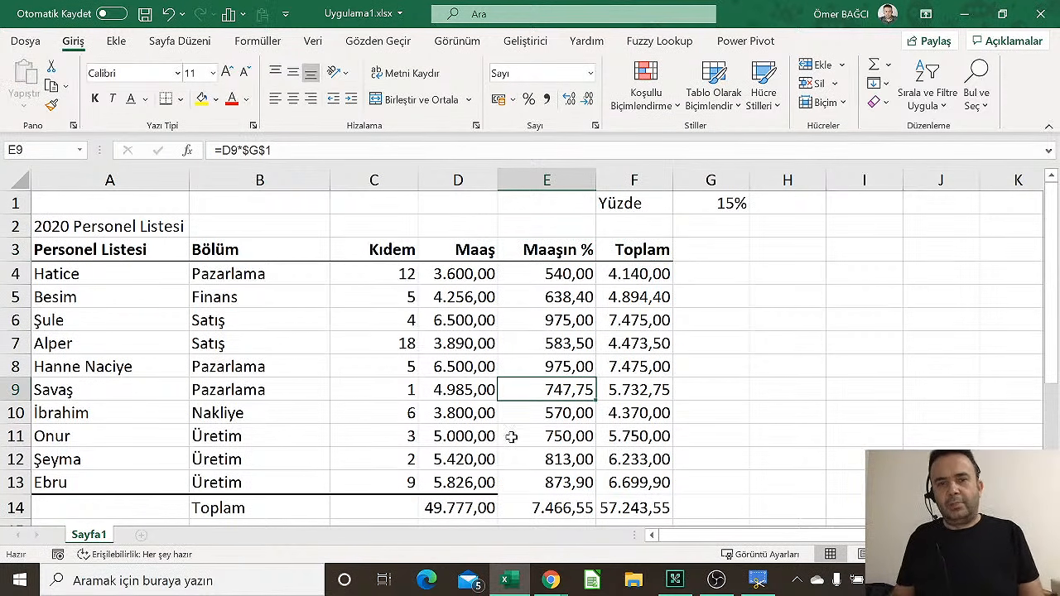
# Copy D13's formatting onto E13 and F13 so the bottom border extends to F
pyautogui.click(472, 485)
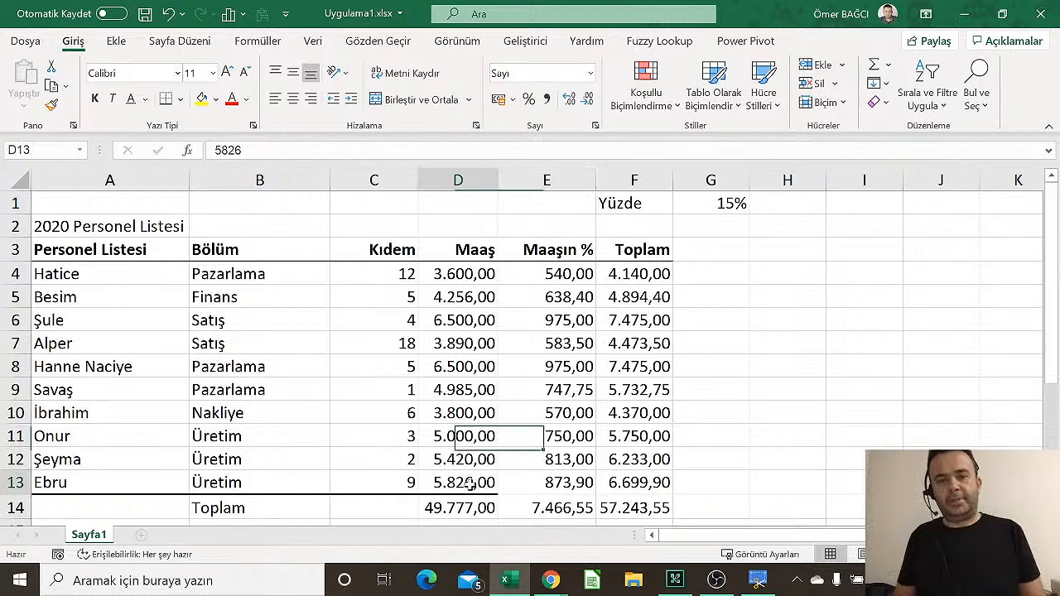
pyautogui.click(52, 105)
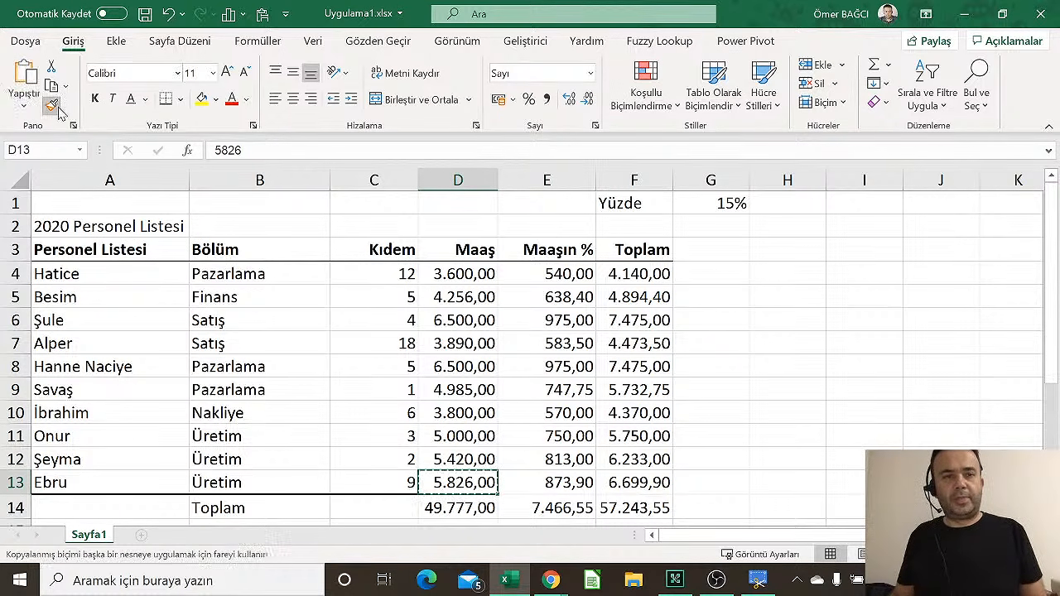
pyautogui.moveTo(563, 483); pyautogui.dragTo(637, 482)
pyautogui.click(611, 383)
# AutoFit column F's width so F14 shows 57.243,55 instead of ########
pyautogui.scroll(-2, 721, 365)
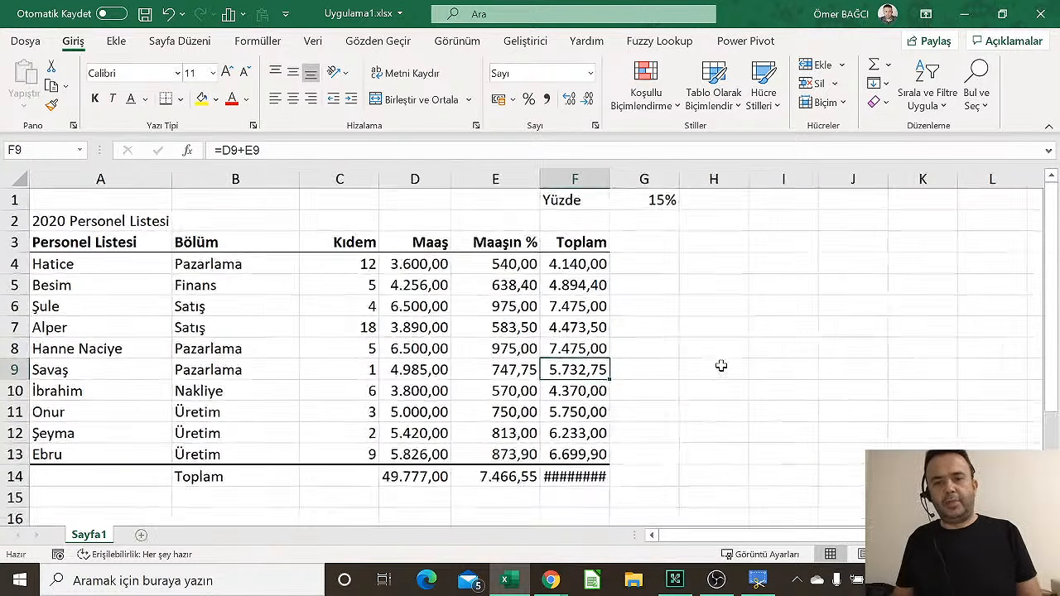
pyautogui.scroll(1, 722, 365)
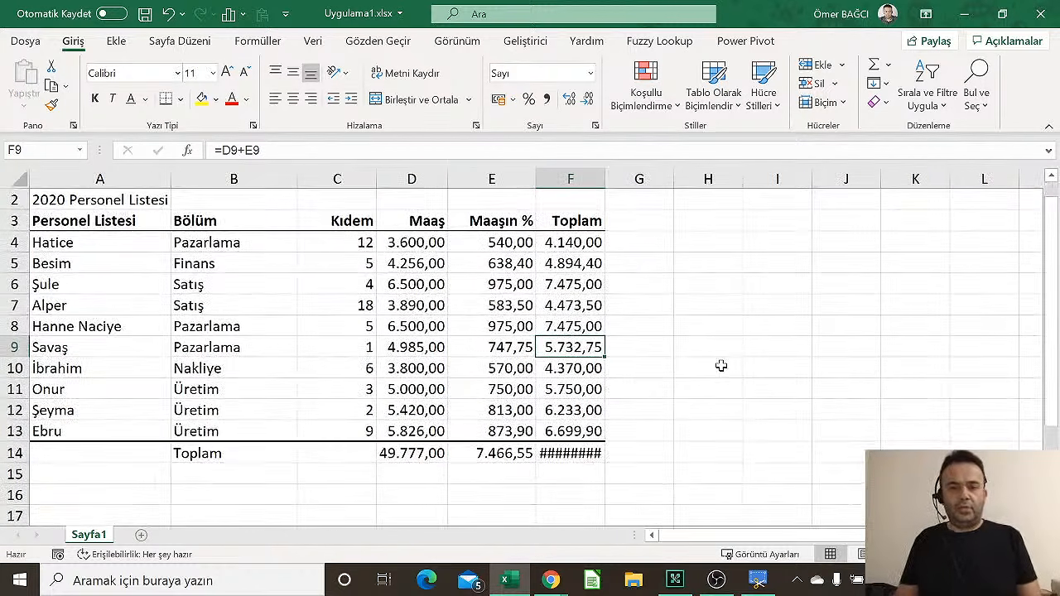
pyautogui.click(571, 455)
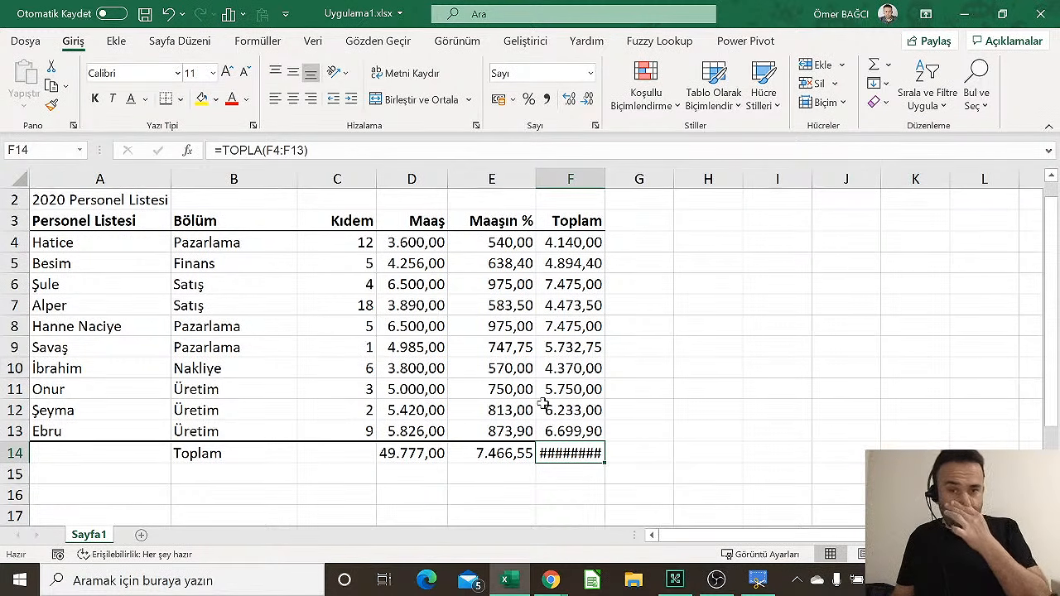
pyautogui.click(824, 103)
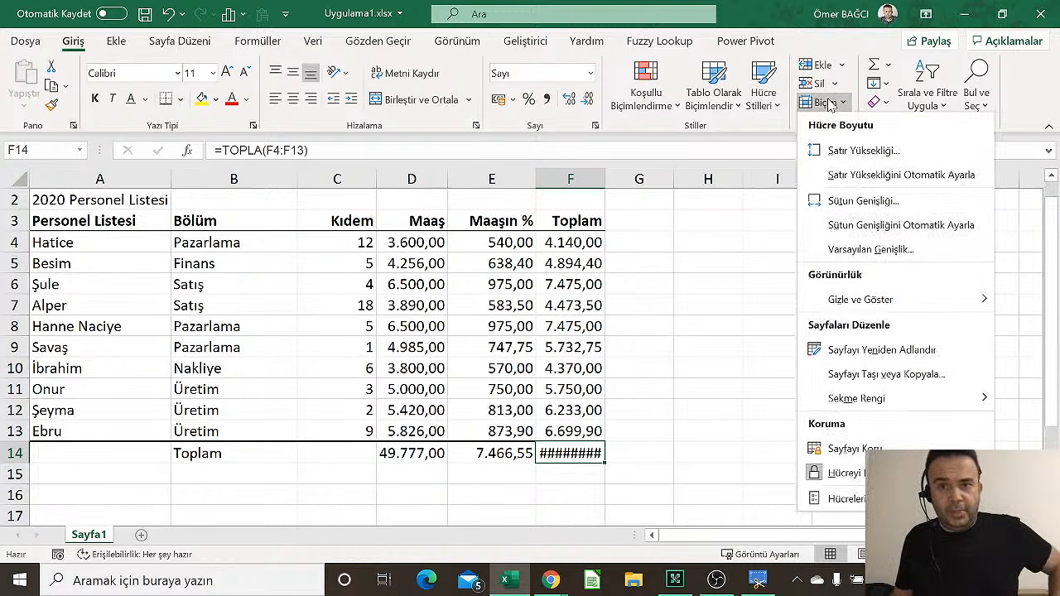
pyautogui.click(892, 225)
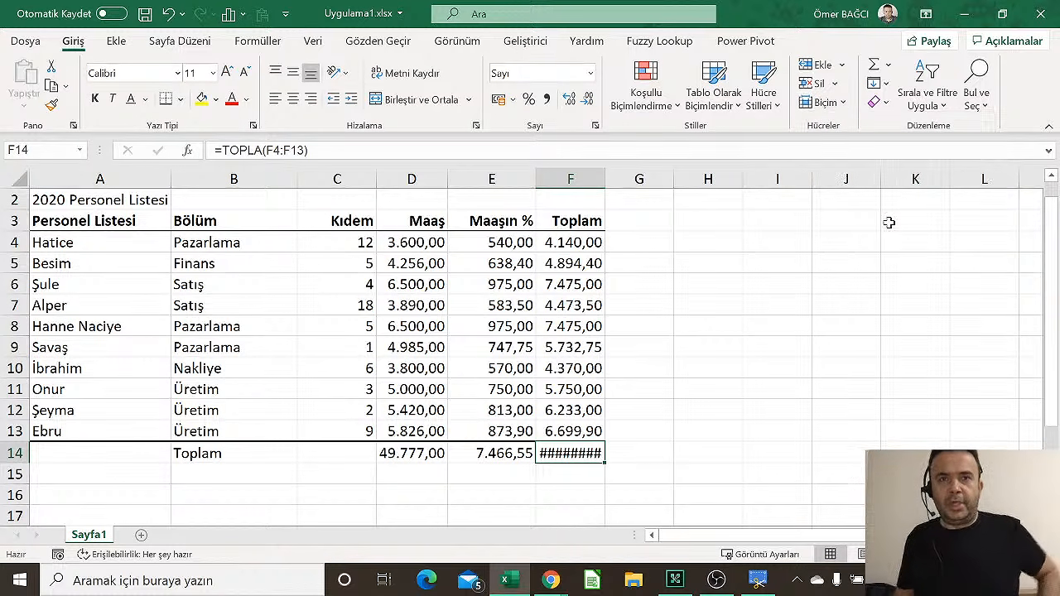
pyautogui.click(577, 369)
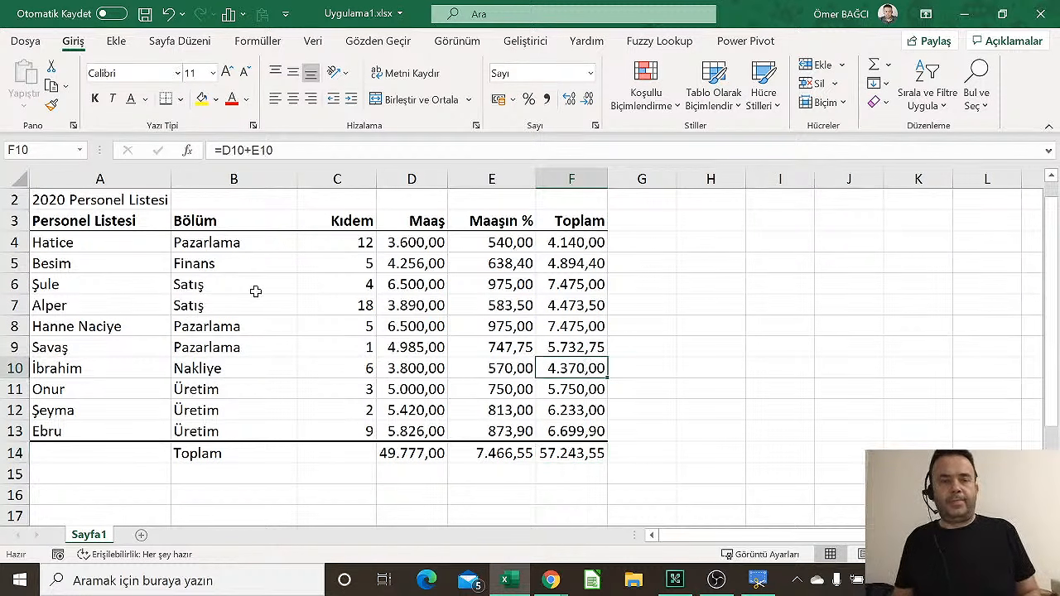
pyautogui.scroll(1, 239, 285)
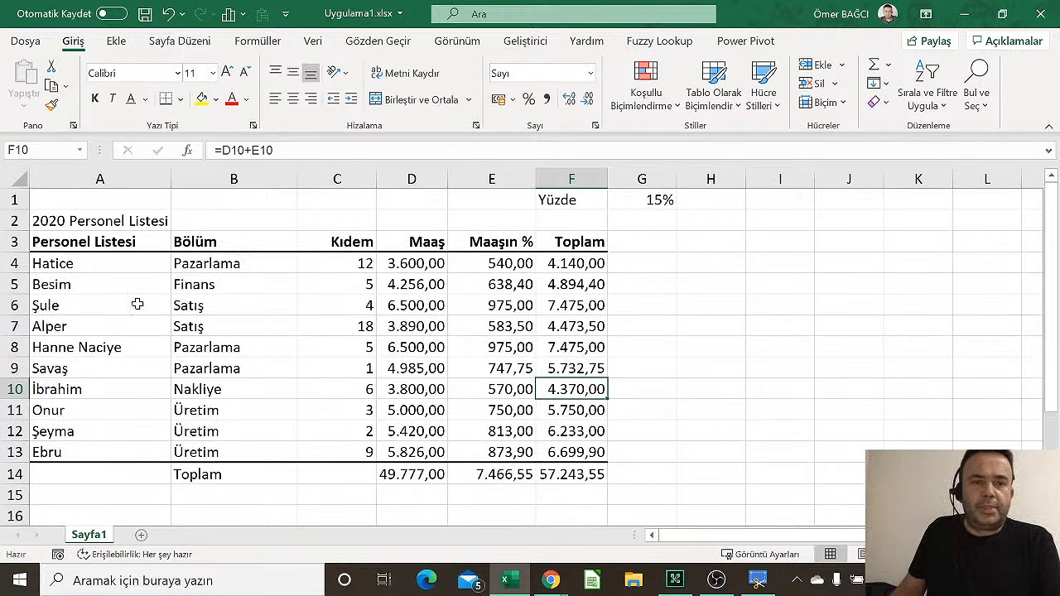
pyautogui.moveTo(101, 267); pyautogui.dragTo(86, 349)
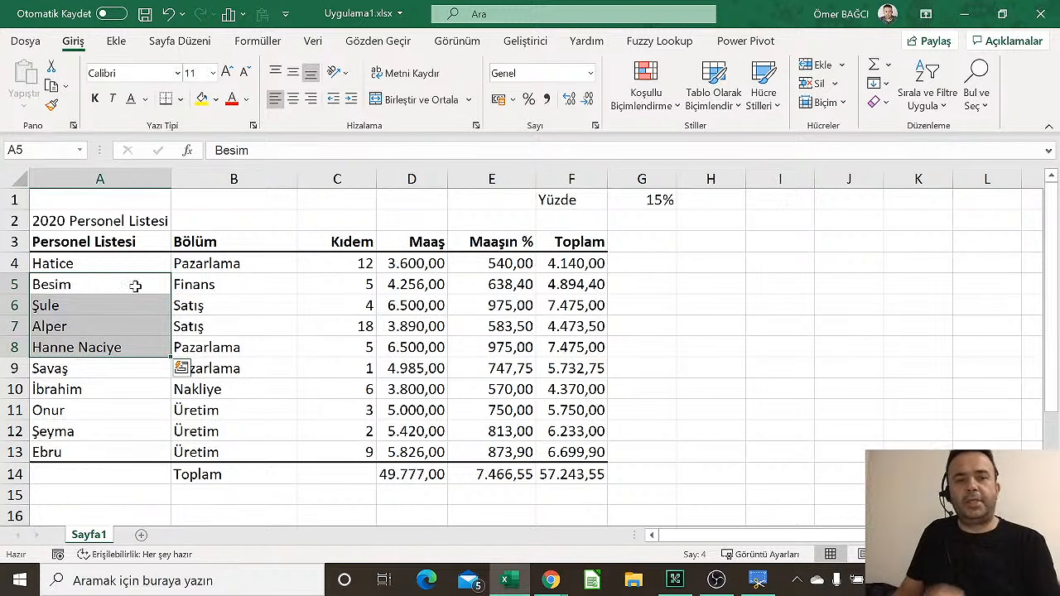
pyautogui.click(351, 99)
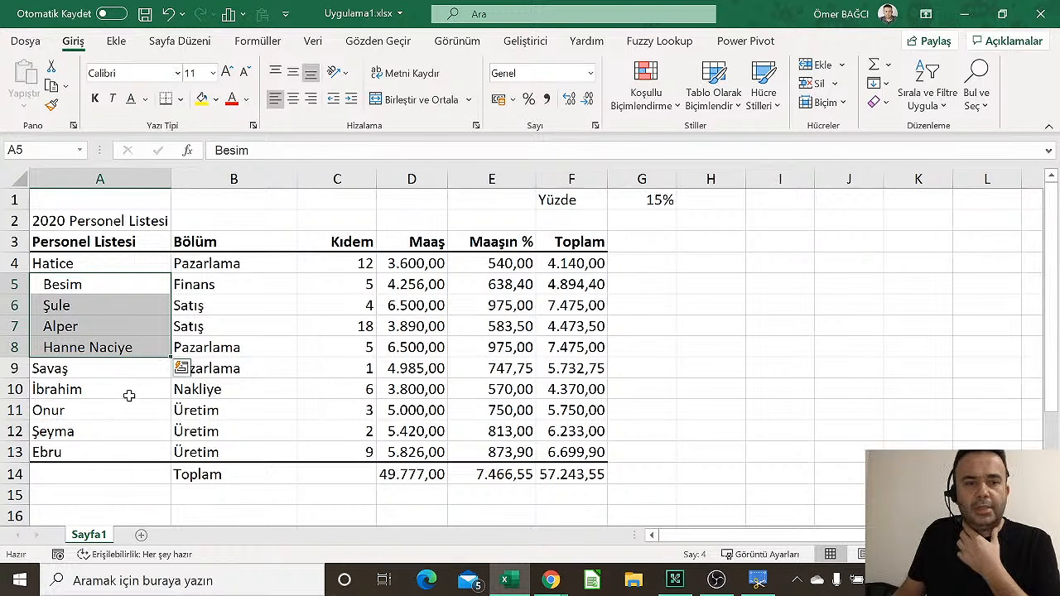
pyautogui.moveTo(130, 385); pyautogui.dragTo(119, 445)
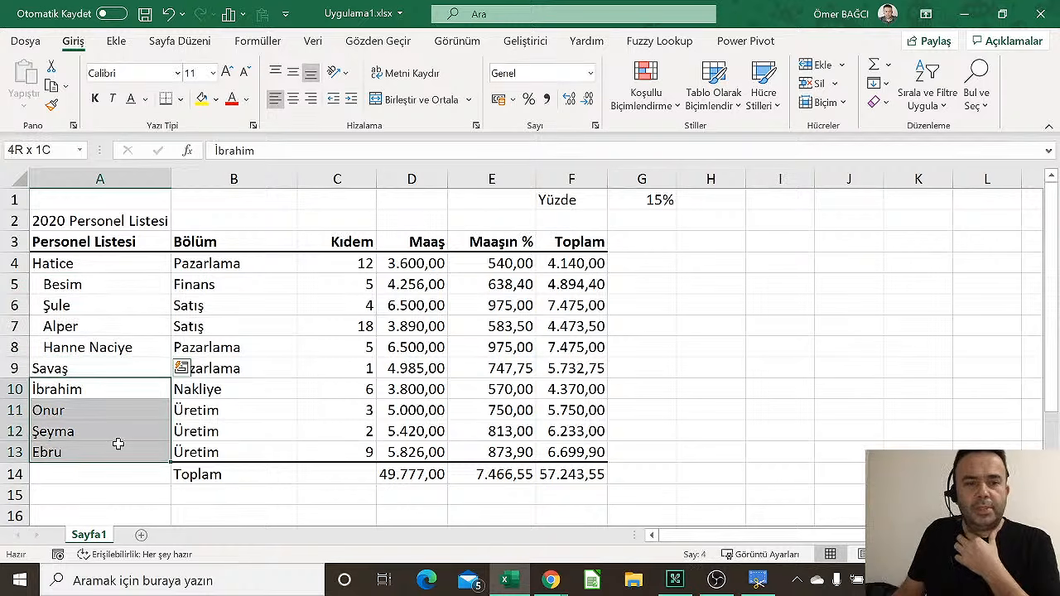
pyautogui.click(351, 99)
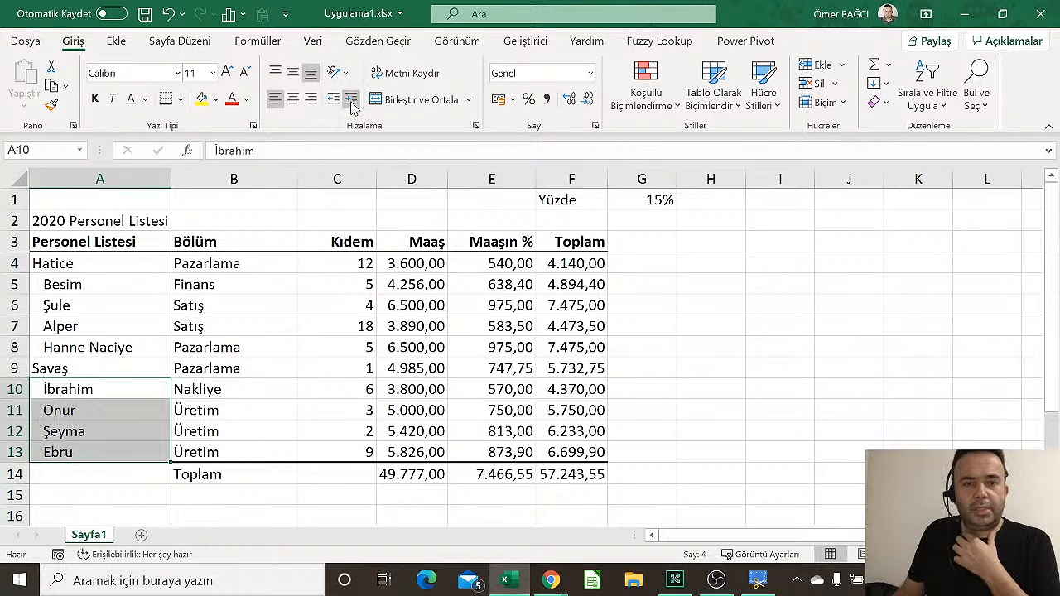
pyautogui.click(329, 499)
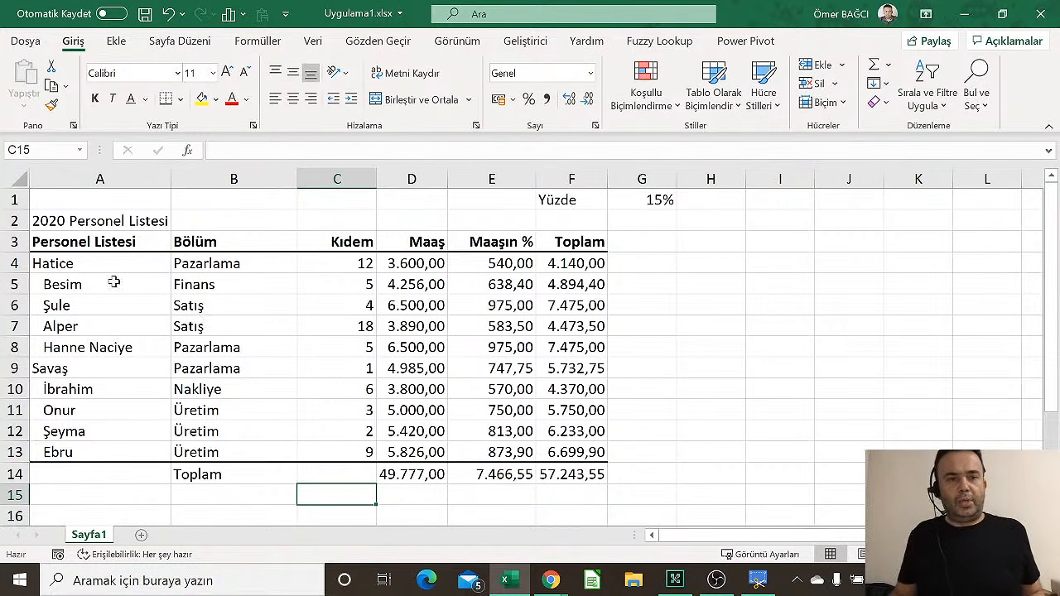
pyautogui.moveTo(71, 220); pyautogui.dragTo(393, 221)
# Type the label Toplam into cell I3, to the right of the personnel table
pyautogui.click(821, 260)
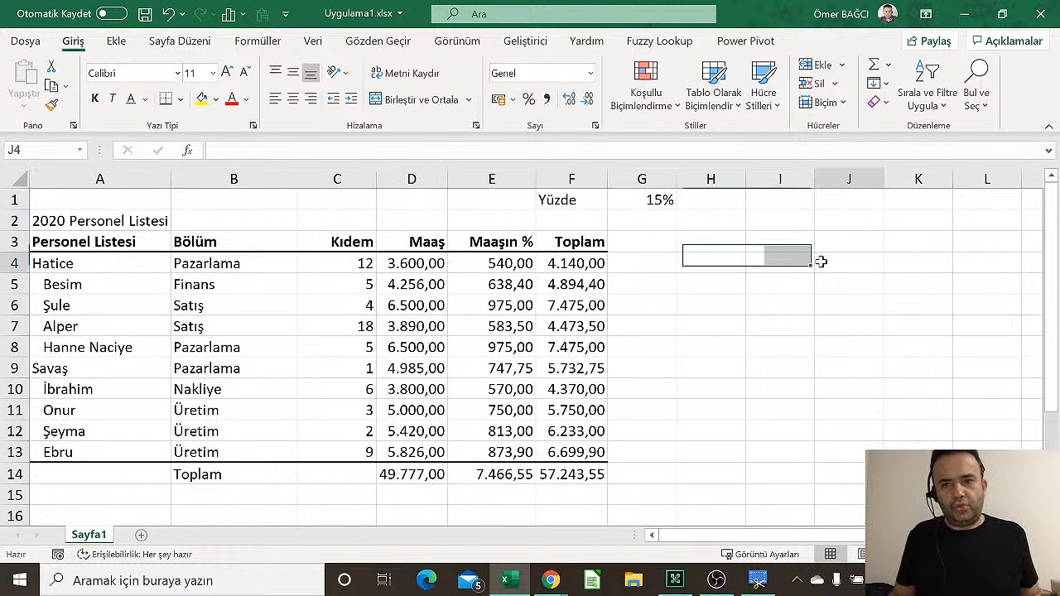
pyautogui.click(719, 256)
pyautogui.click(761, 249)
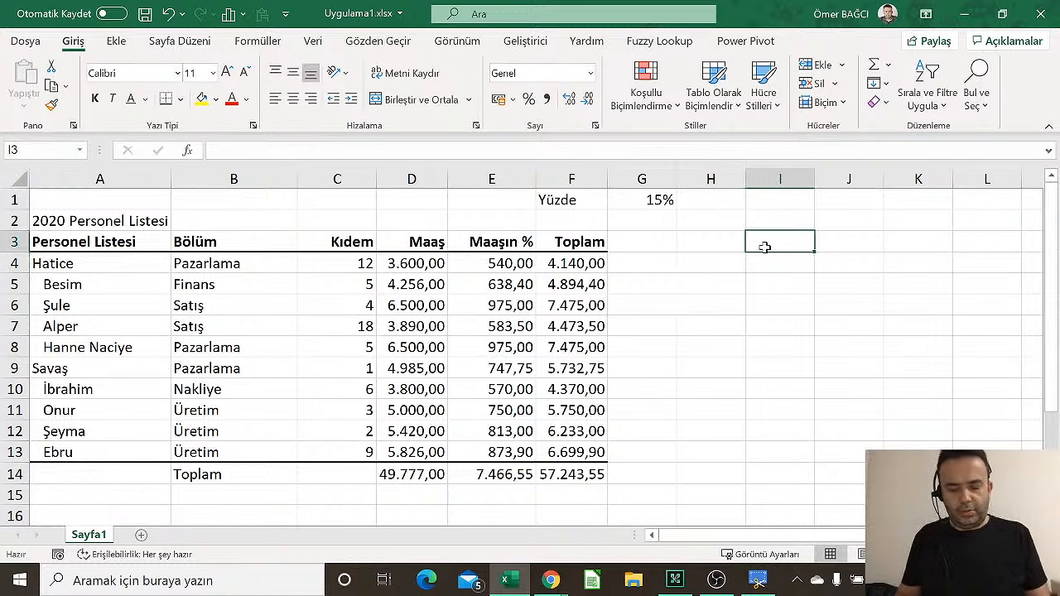
pyautogui.write('Top')
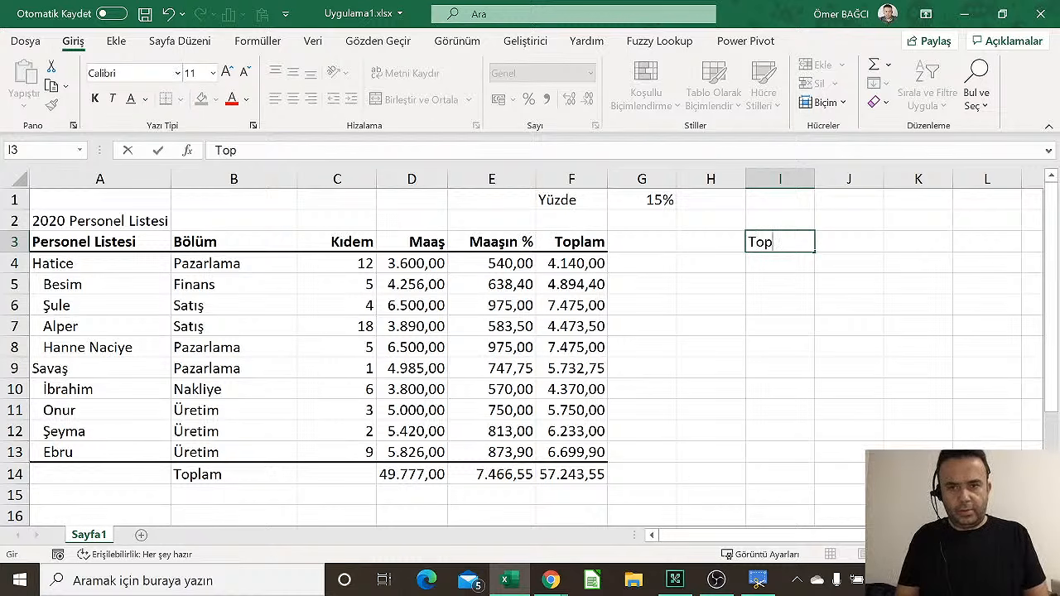
pyautogui.write('lam')
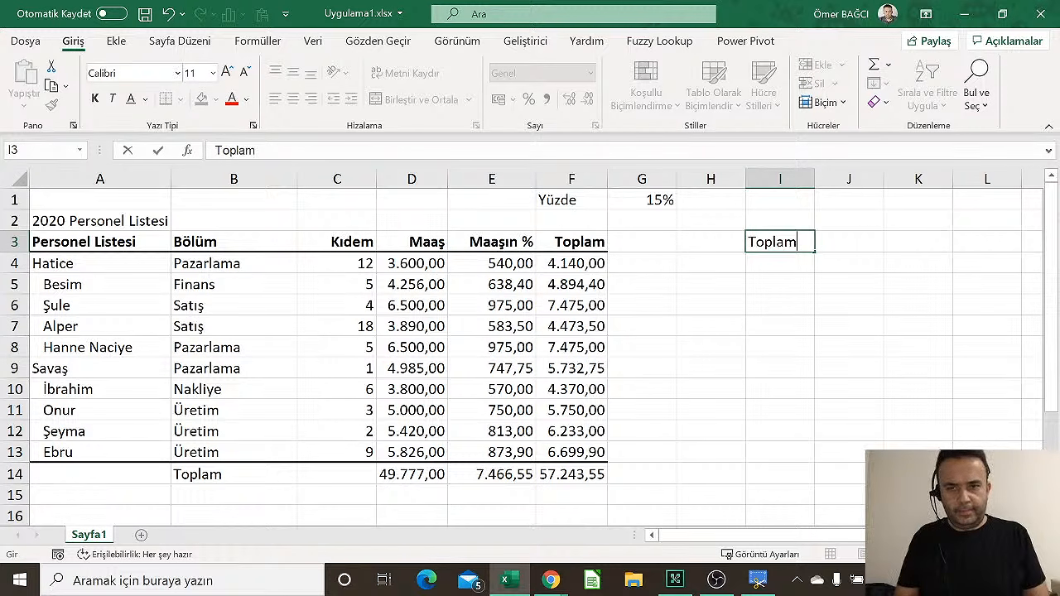
pyautogui.press('Tab')
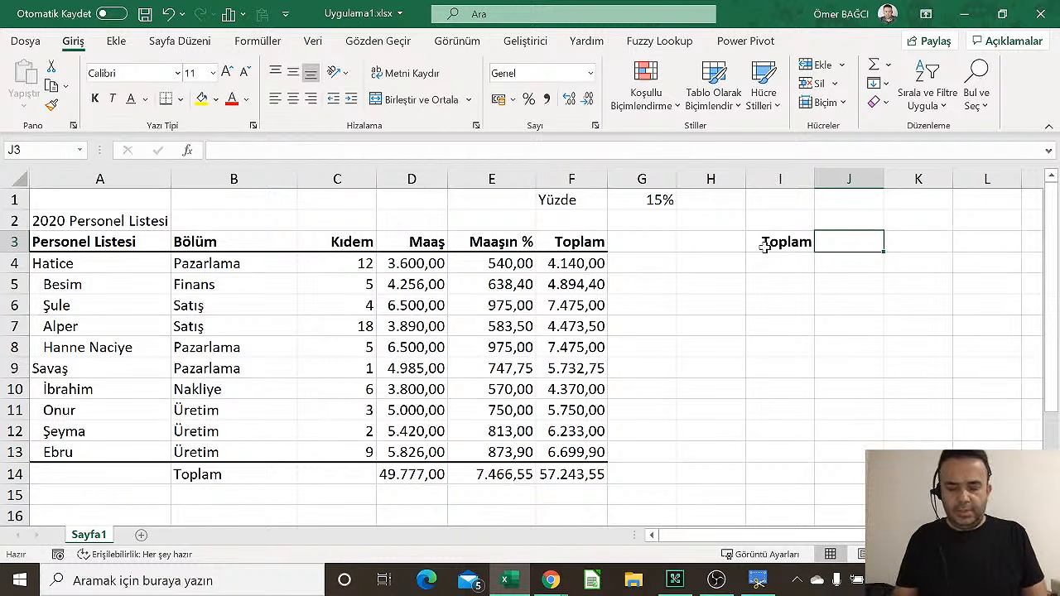
pyautogui.write('=topla')
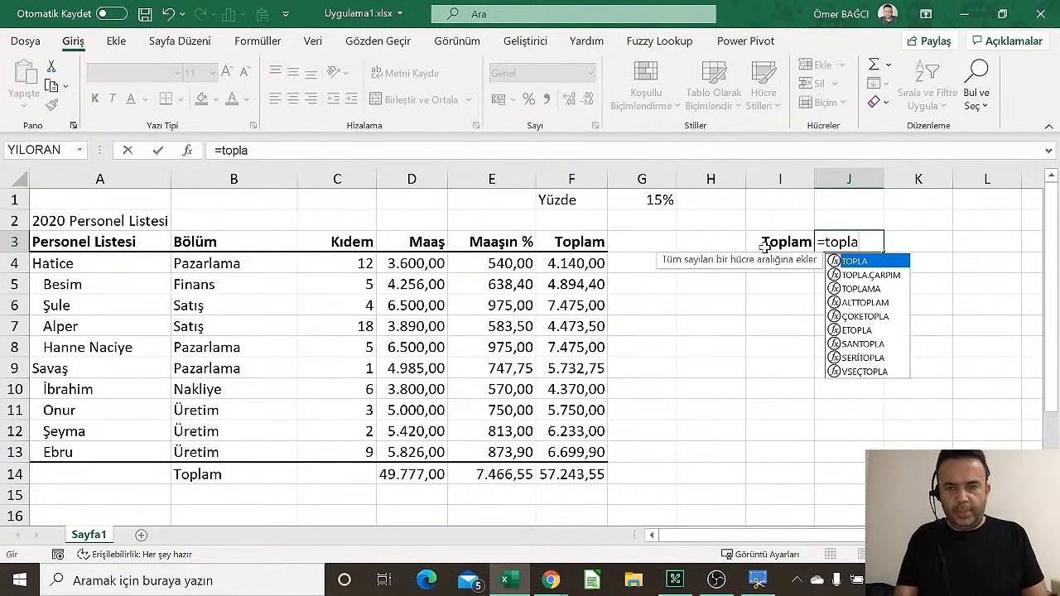
pyautogui.write('(')
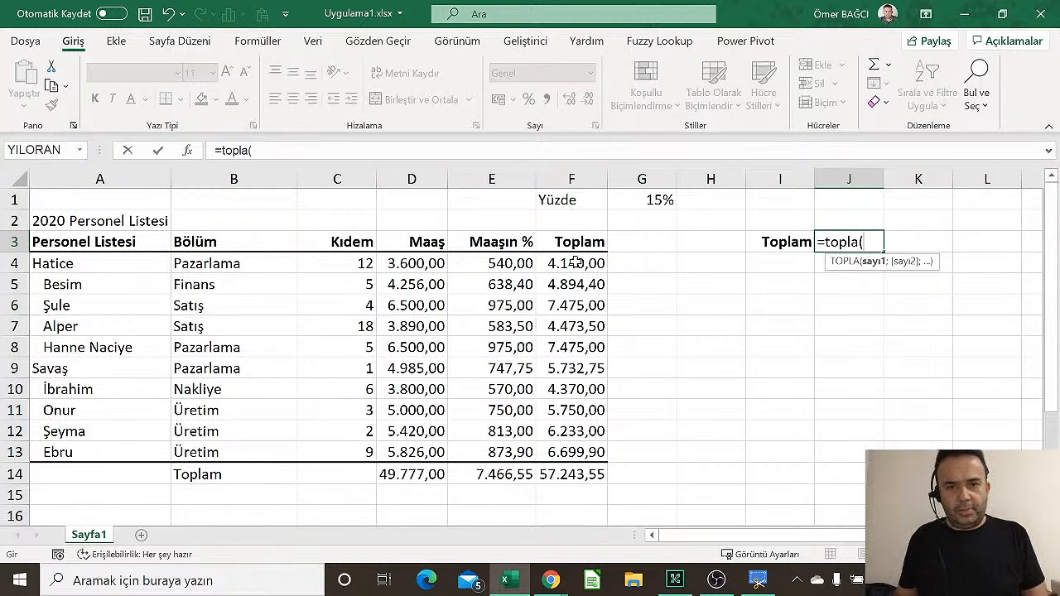
pyautogui.write('f4')
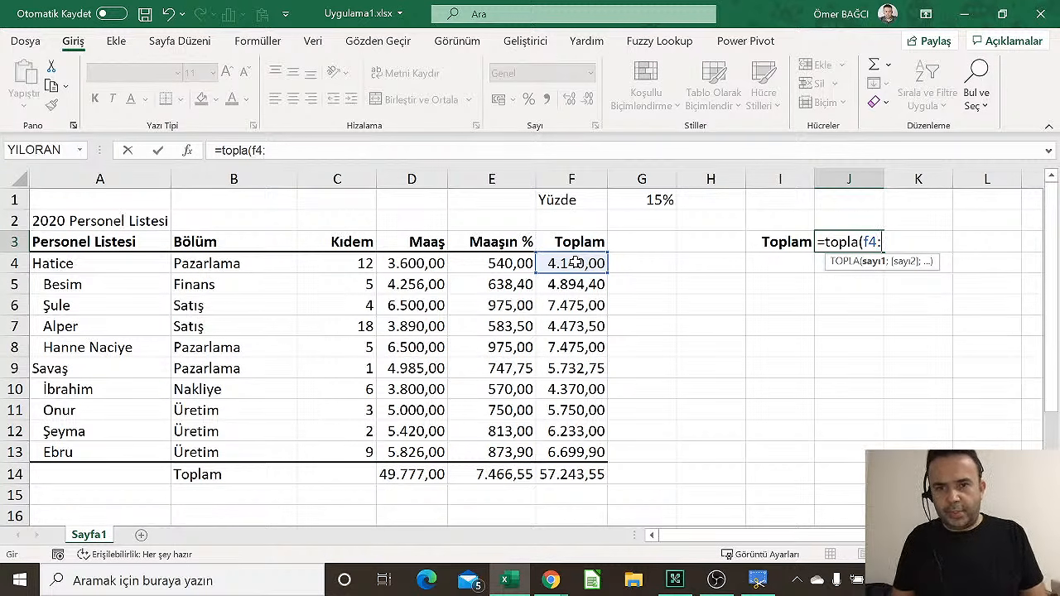
pyautogui.write(':f13')
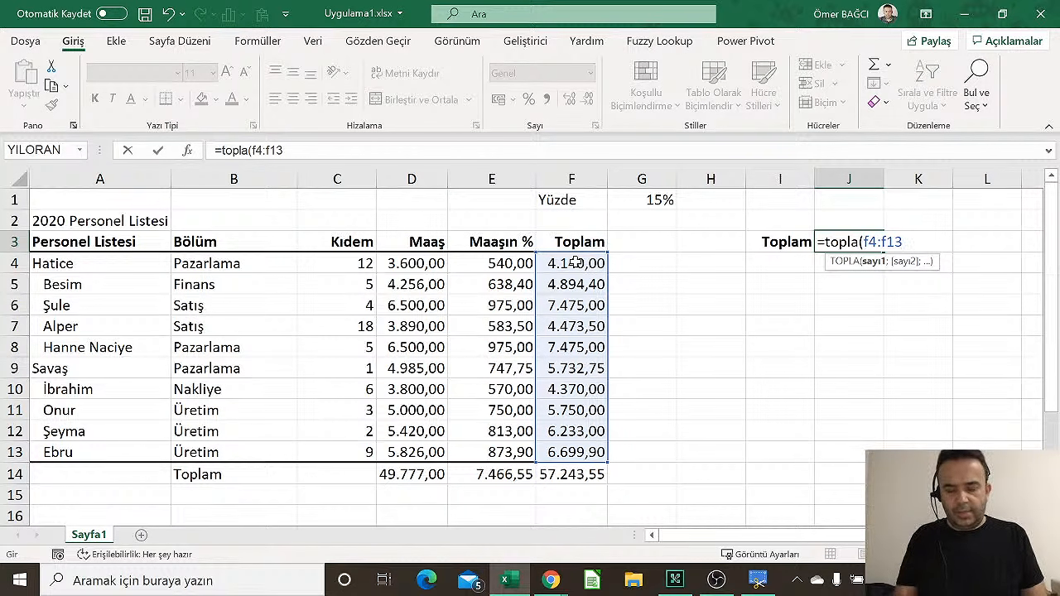
pyautogui.write(')')
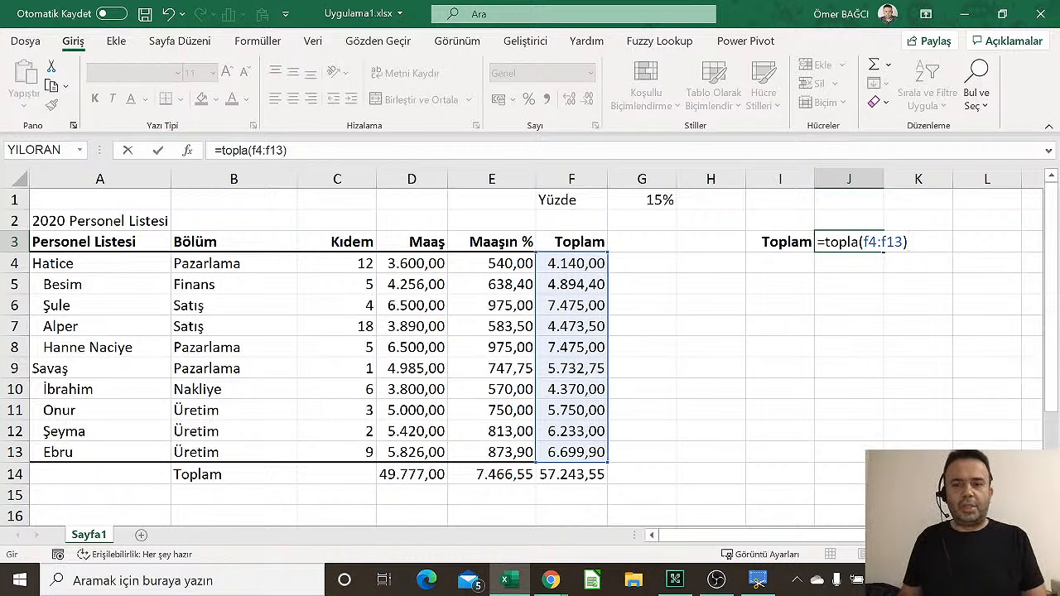
pyautogui.press('Escape')
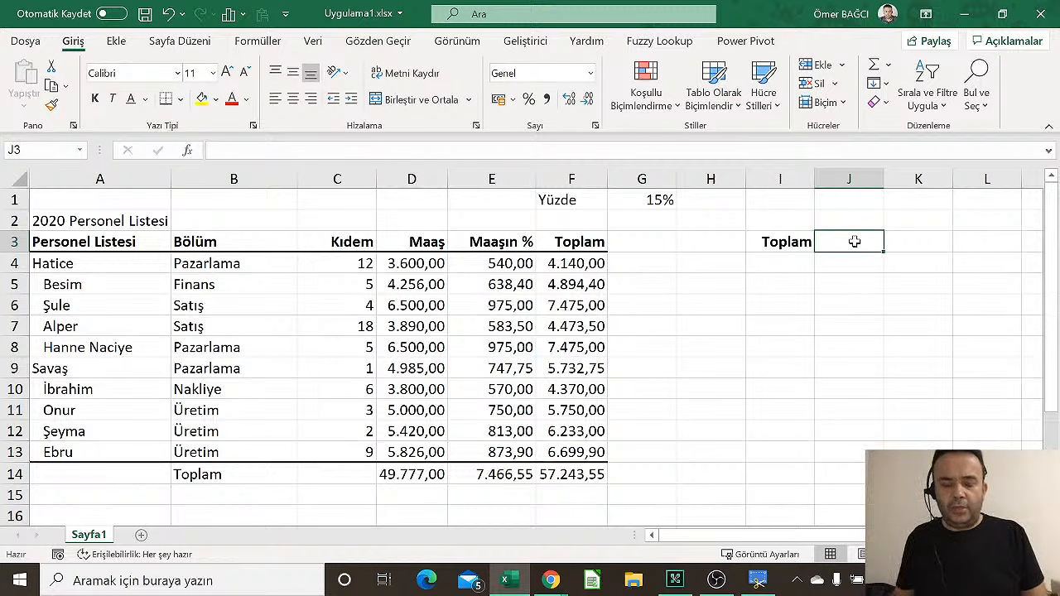
# Enter =TOPLA(F4:F13) in J3 to total the Toplam column
pyautogui.write('=topla')
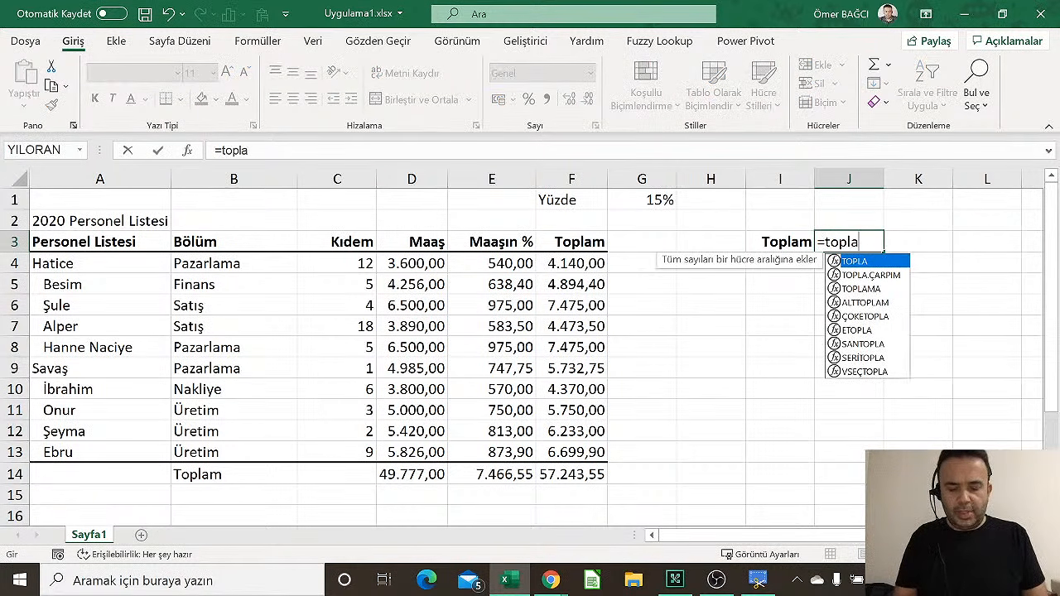
pyautogui.write('(F')
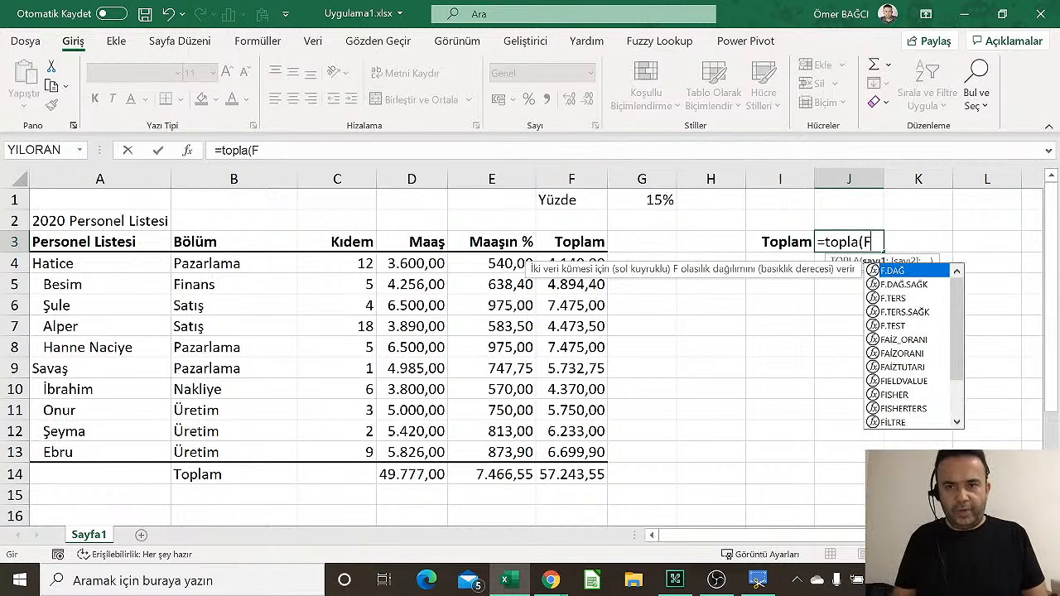
pyautogui.write('4')
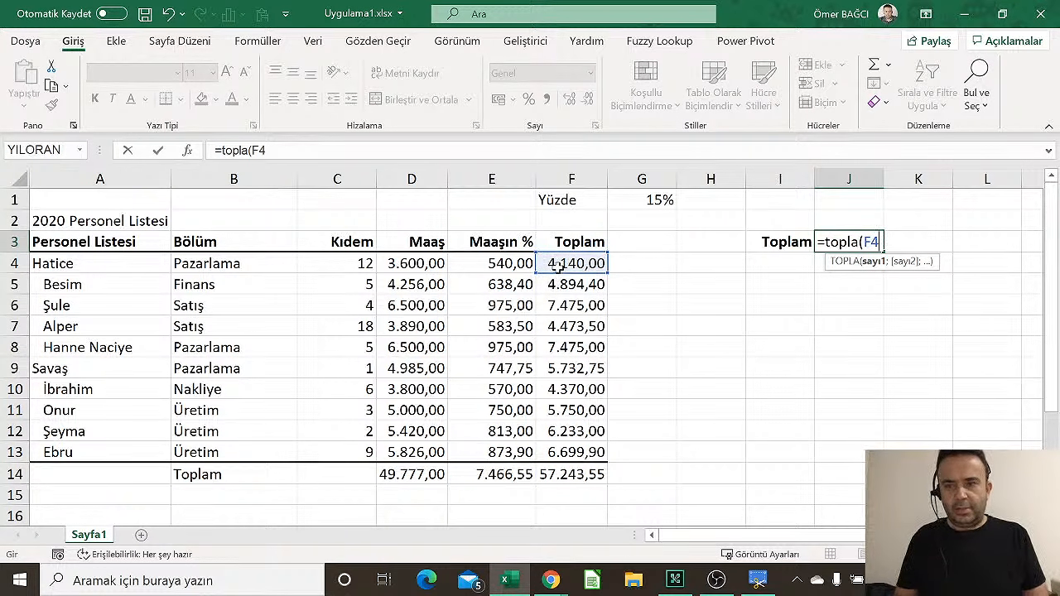
pyautogui.write(';')
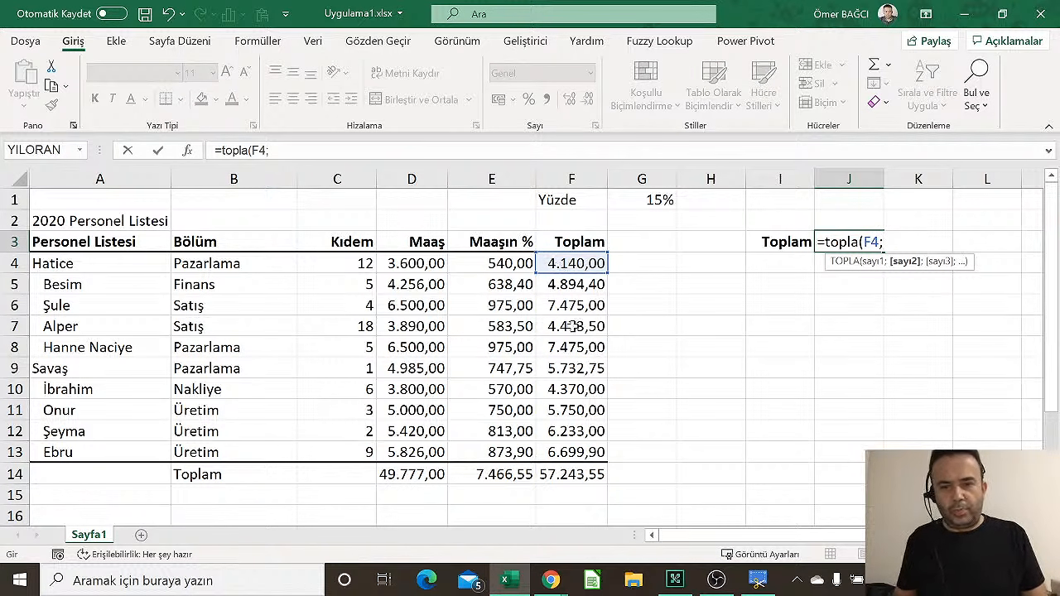
pyautogui.click(563, 453)
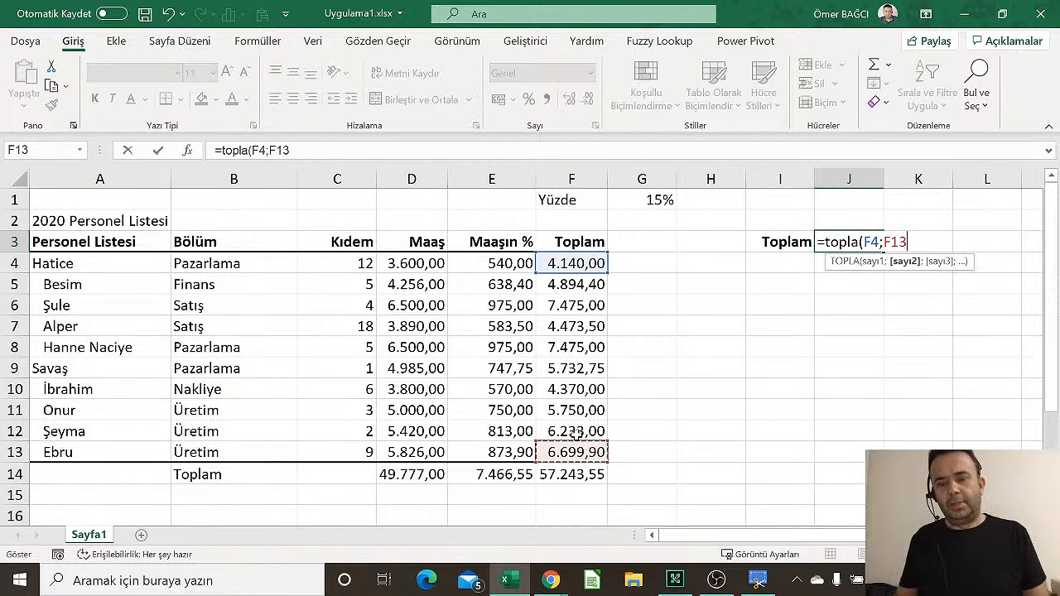
pyautogui.write(')')
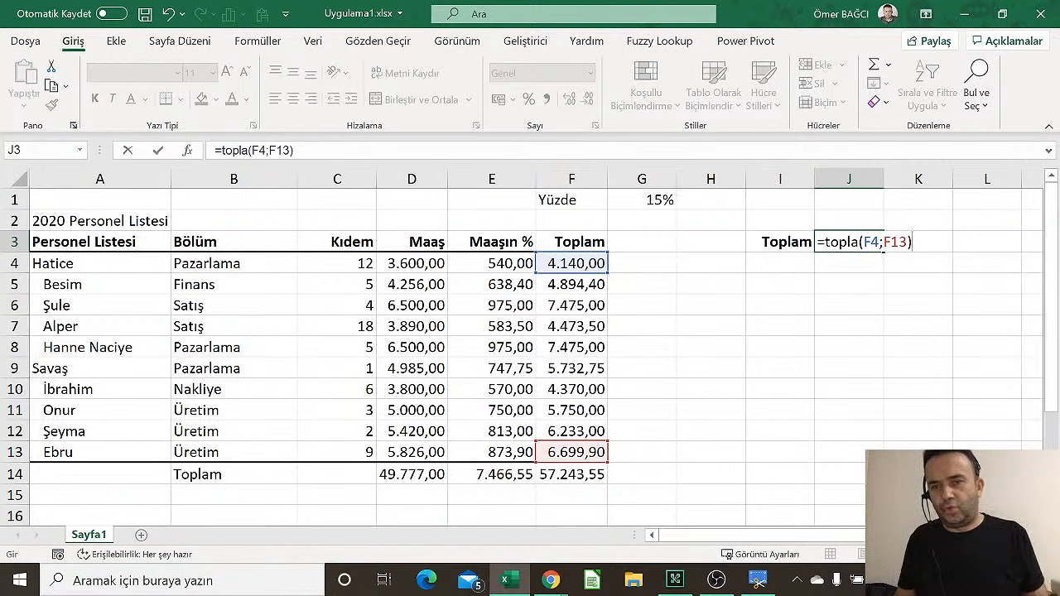
pyautogui.moveTo(878, 242); pyautogui.dragTo(883, 242)
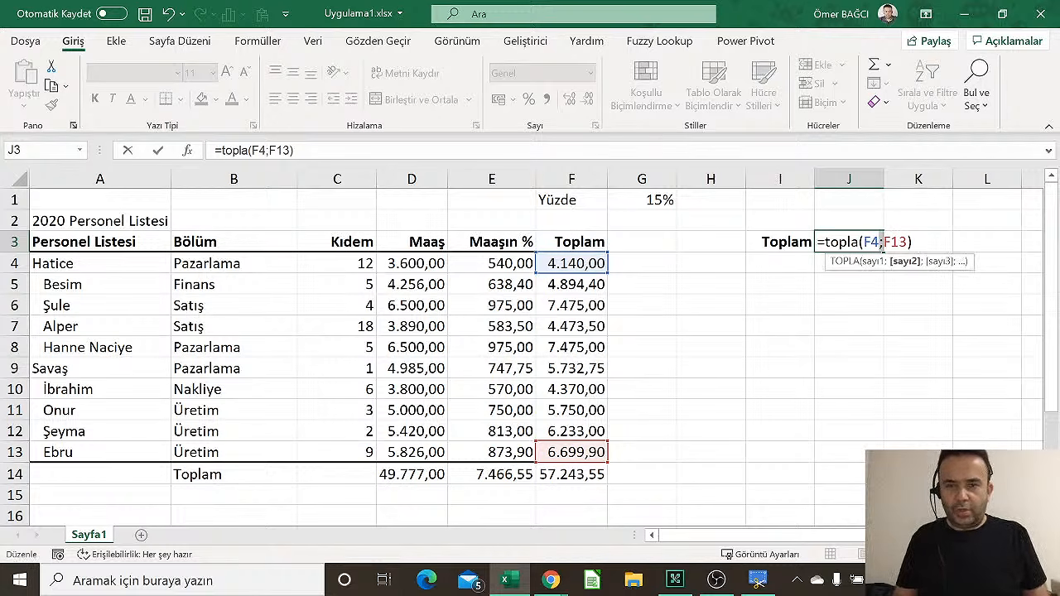
pyautogui.write(':')
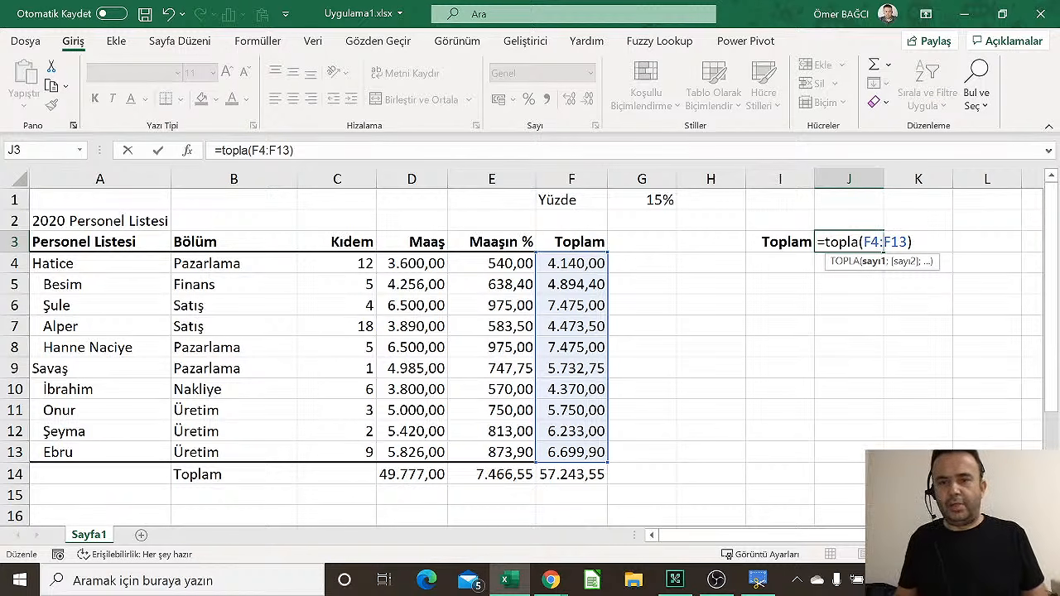
pyautogui.press('Return')
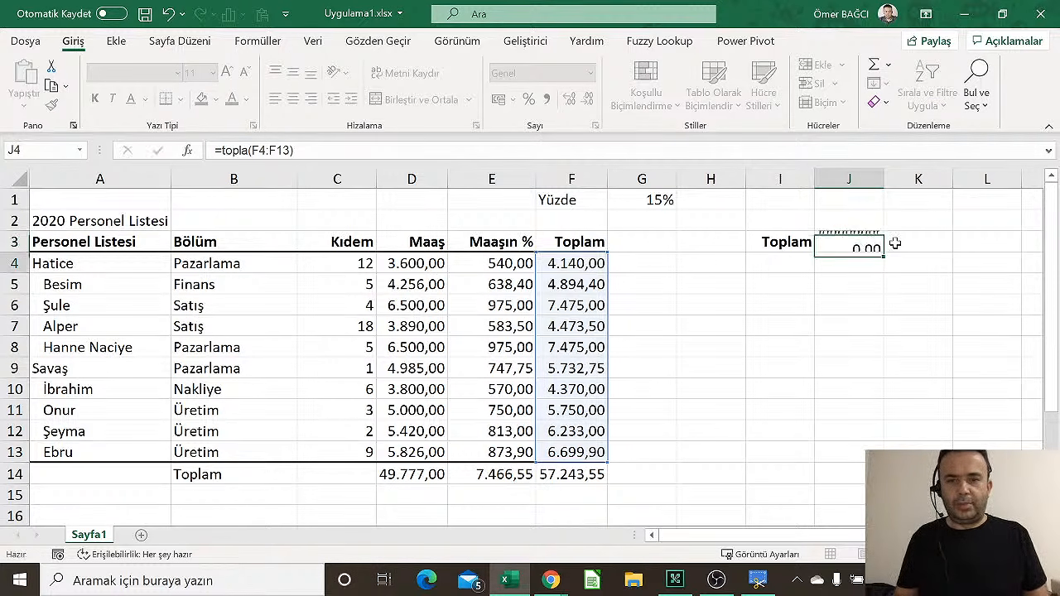
# AutoFit column J so the 57.243,55 total shows instead of ########
pyautogui.click(869, 241)
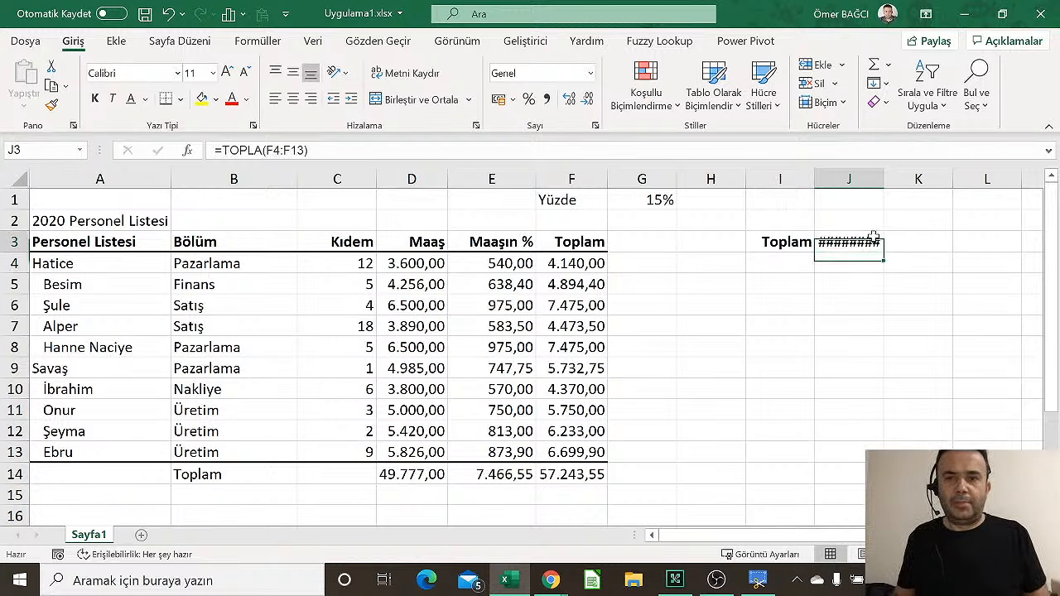
pyautogui.click(880, 102)
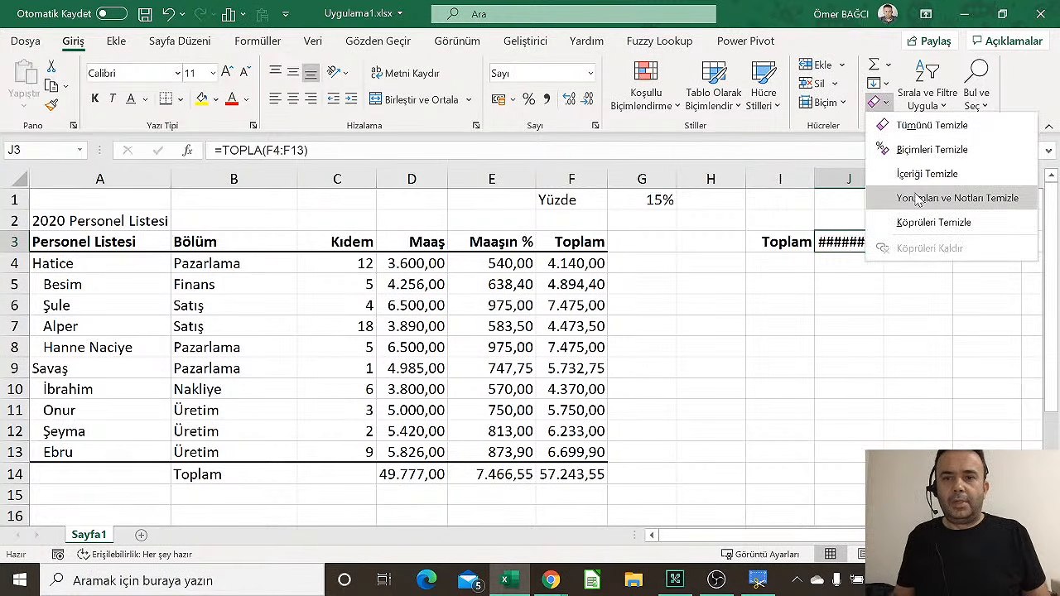
pyautogui.click(825, 102)
pyautogui.click(861, 224)
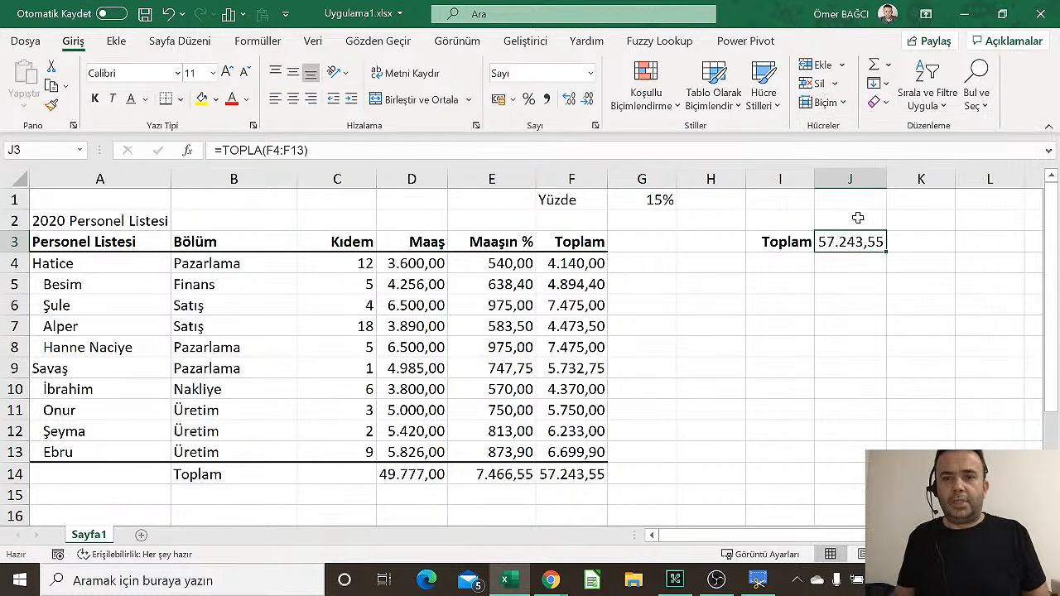
pyautogui.click(837, 312)
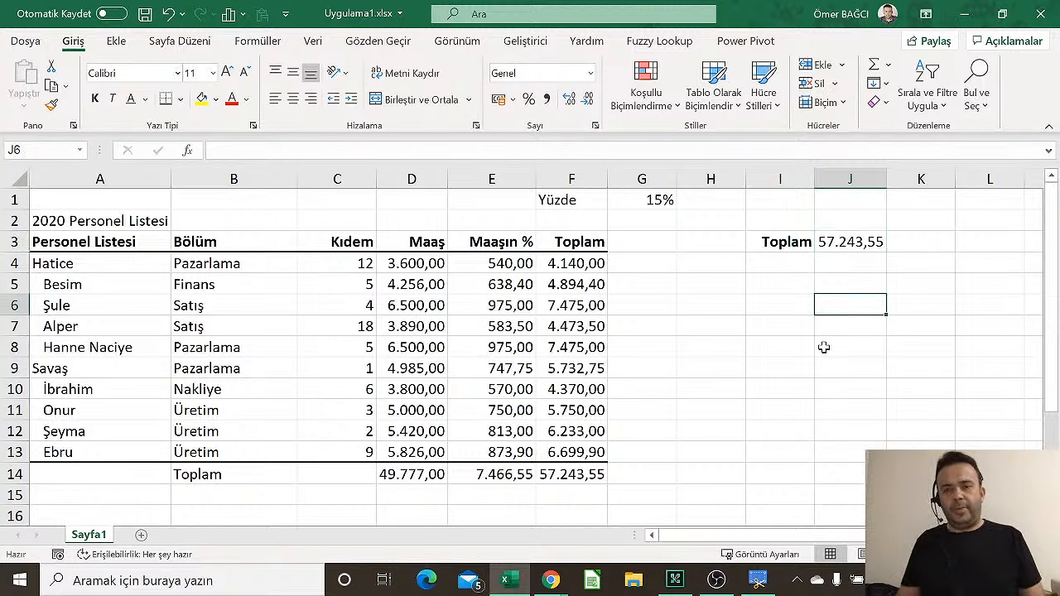
# Review the F7 and F8 formulas and the F4:F7 and F9:F12 ranges
pyautogui.click(861, 242)
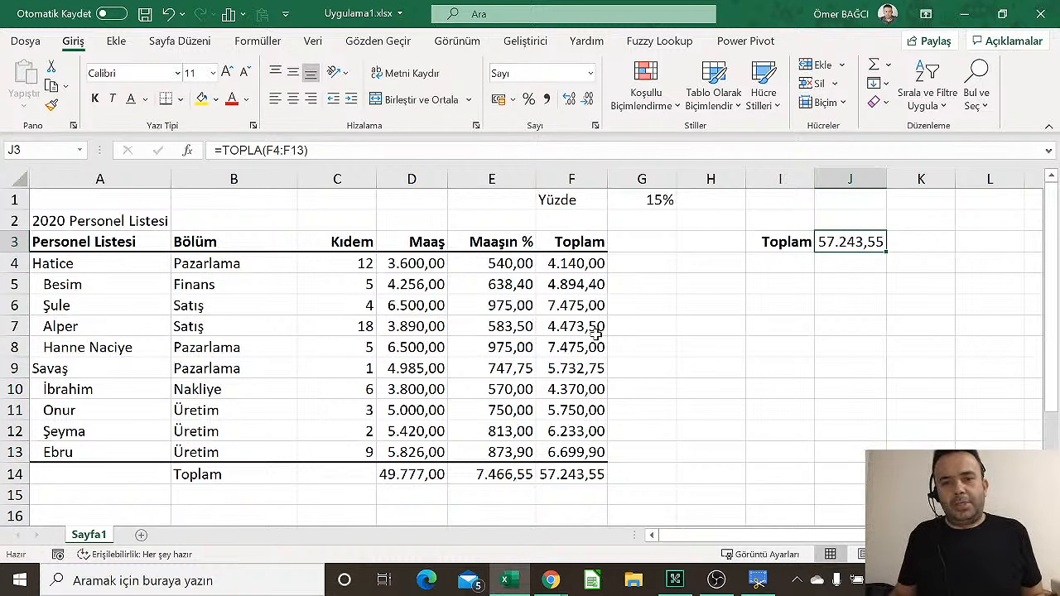
pyautogui.click(552, 332)
pyautogui.moveTo(584, 265); pyautogui.dragTo(578, 325)
pyautogui.click(574, 346)
pyautogui.moveTo(575, 369); pyautogui.dragTo(584, 433)
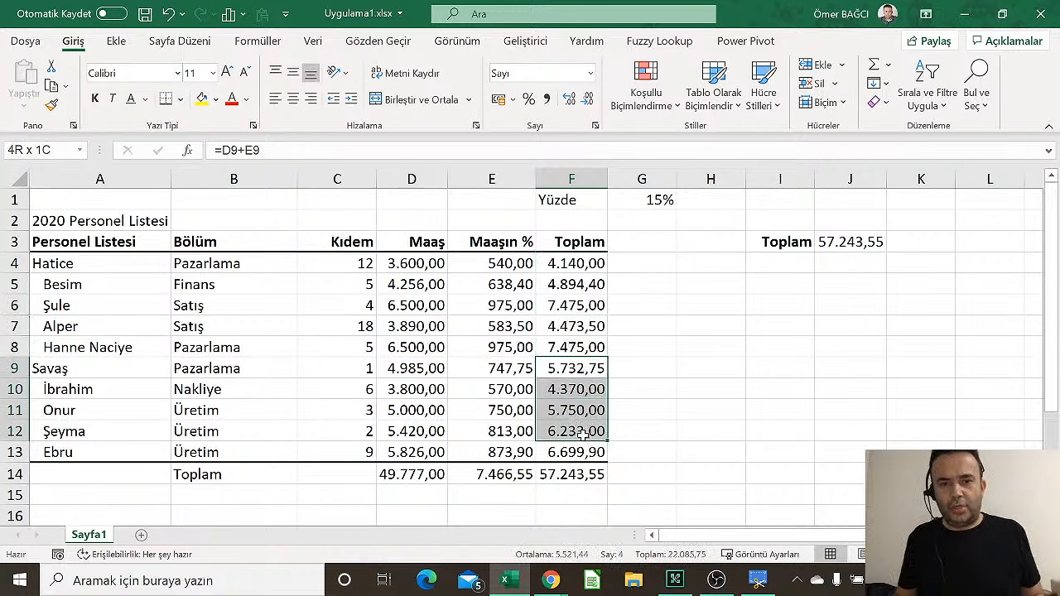
# Enter =TOPLA(F4:F7;F9:F13) in I5 to sum both ranges
pyautogui.click(748, 284)
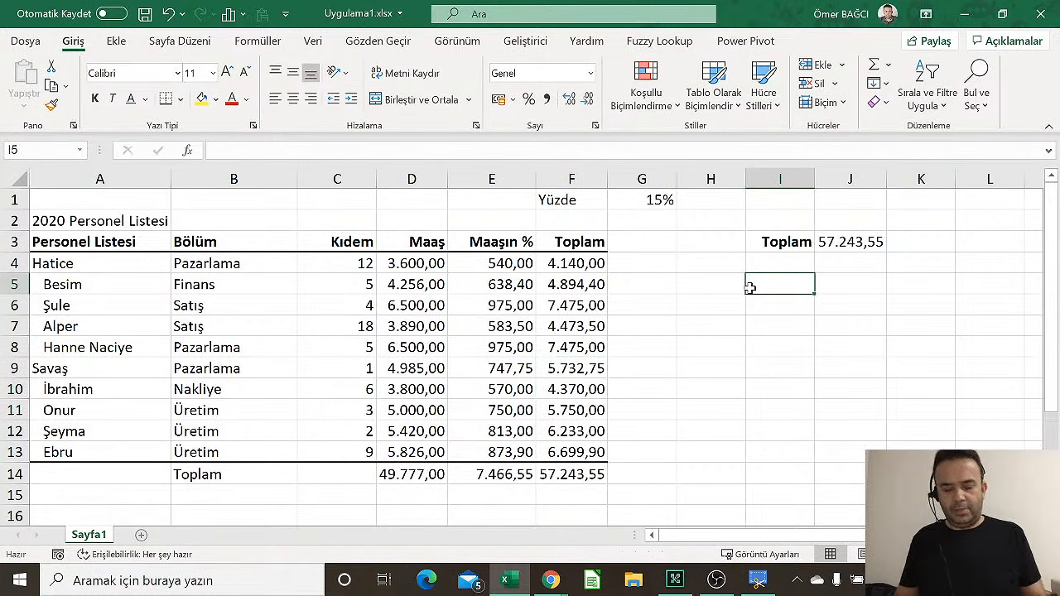
pyautogui.write('=topla(')
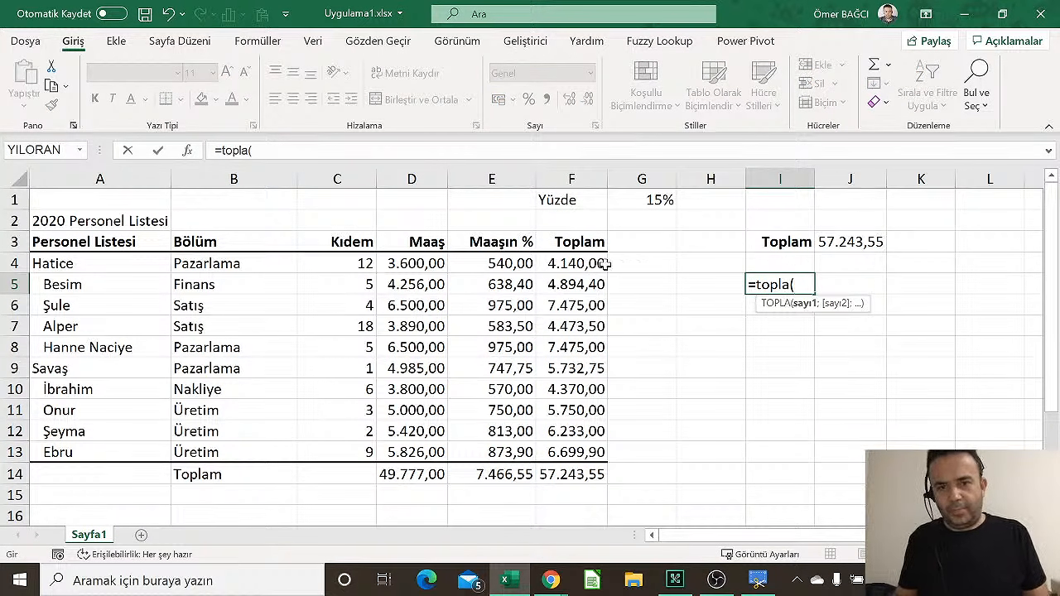
pyautogui.moveTo(584, 263); pyautogui.dragTo(582, 326)
pyautogui.write(';')
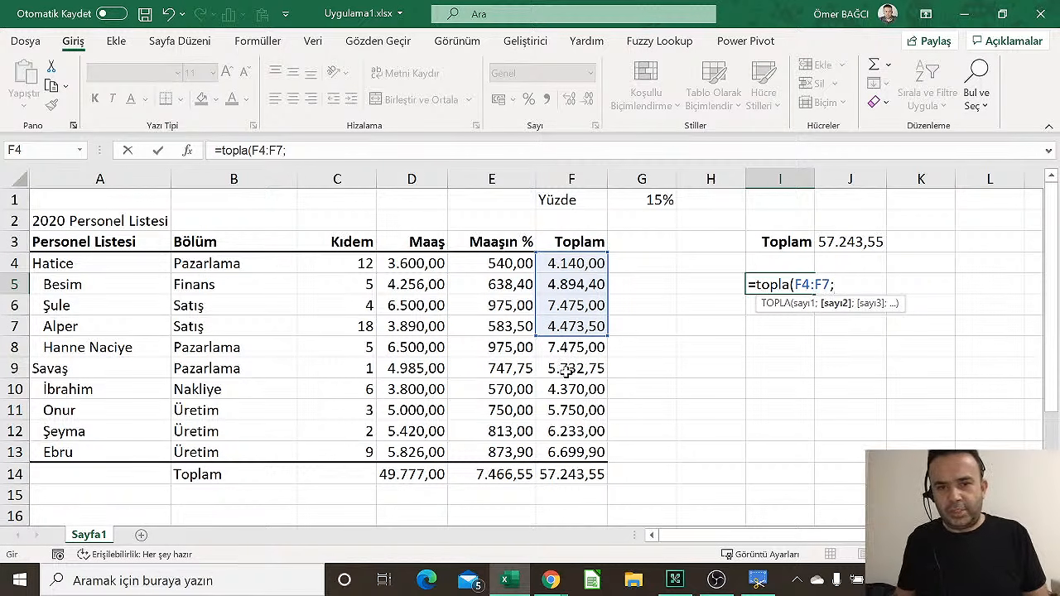
pyautogui.moveTo(566, 375); pyautogui.dragTo(563, 445)
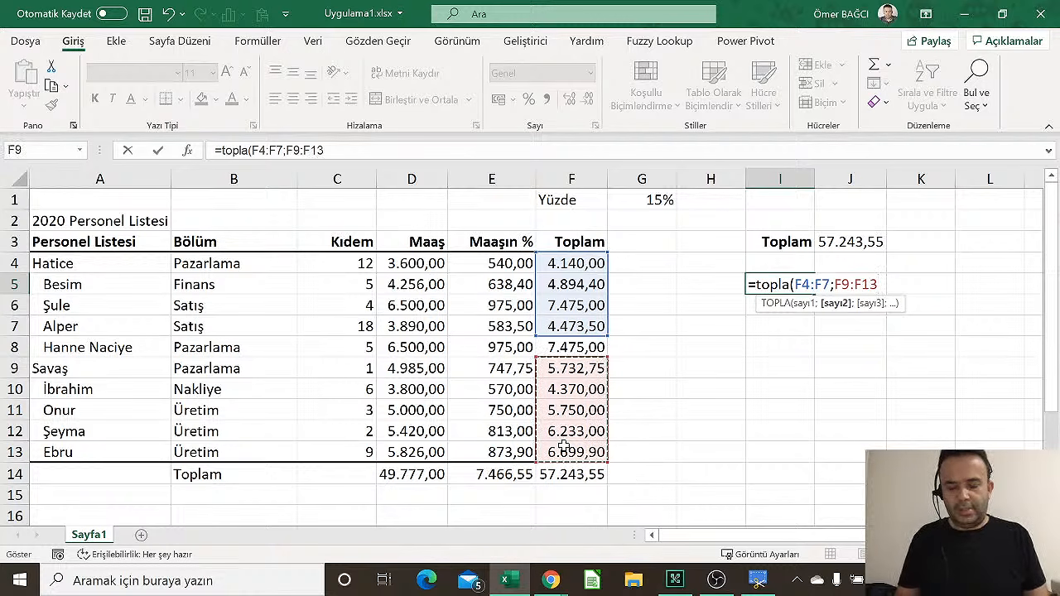
pyautogui.write(')')
pyautogui.press('Return')
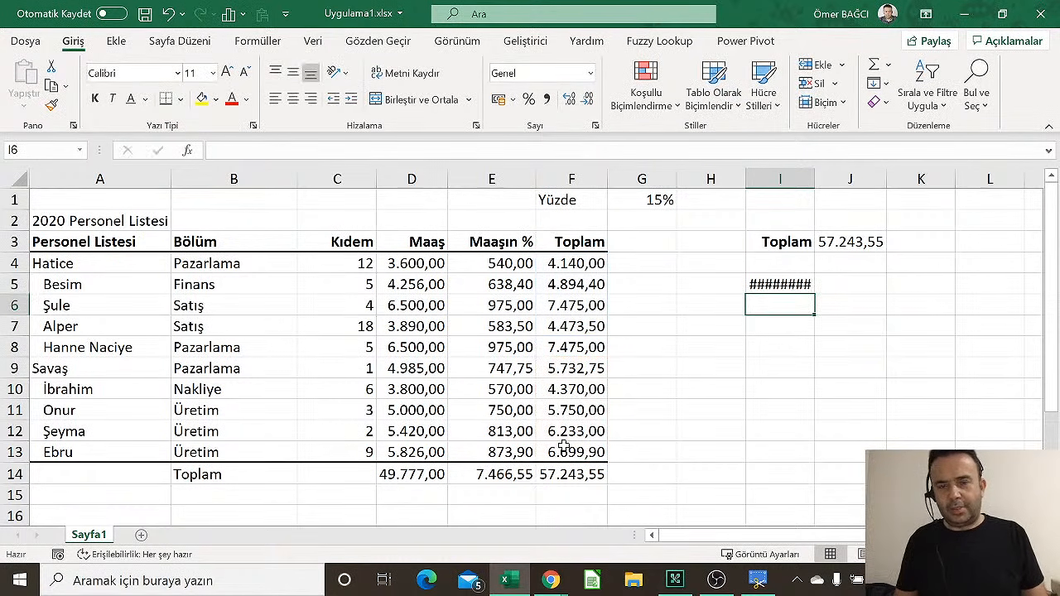
# AutoFit column I to the 49.768,55 result, then clear I5
pyautogui.press('Up')
pyautogui.click(822, 102)
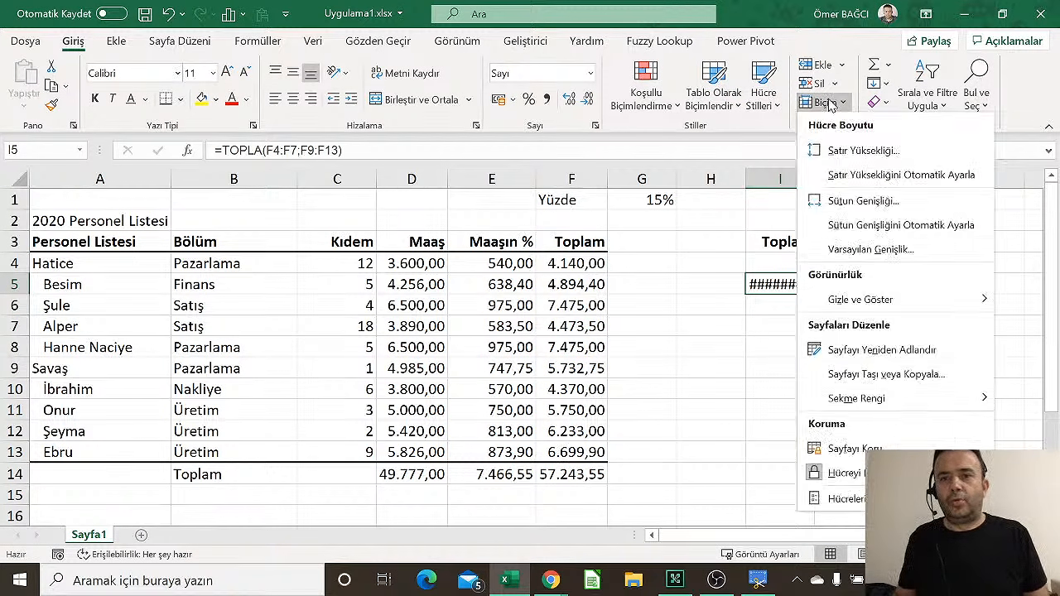
pyautogui.click(835, 225)
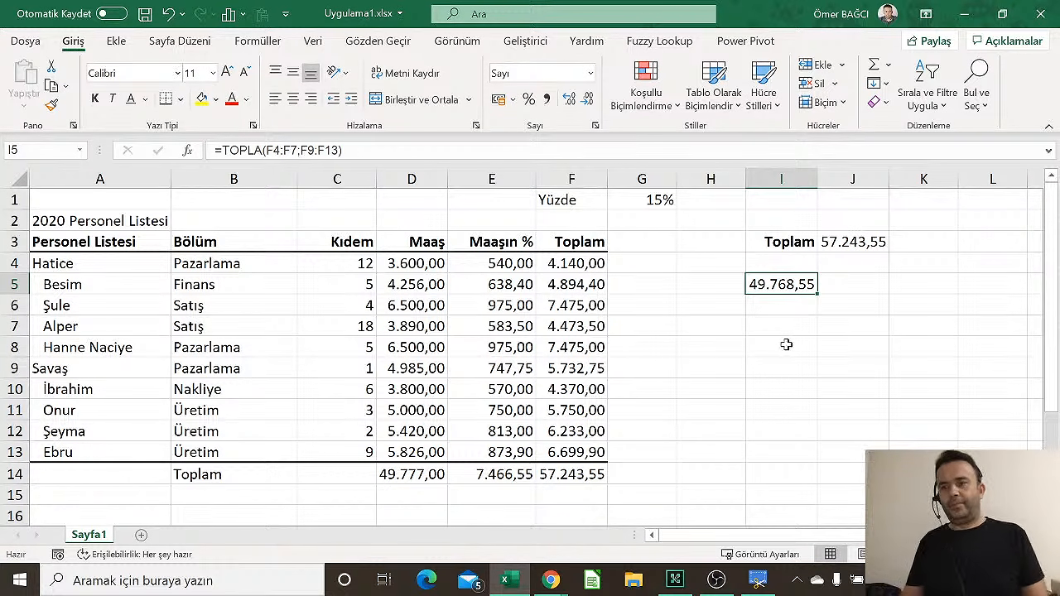
pyautogui.press('Delete')
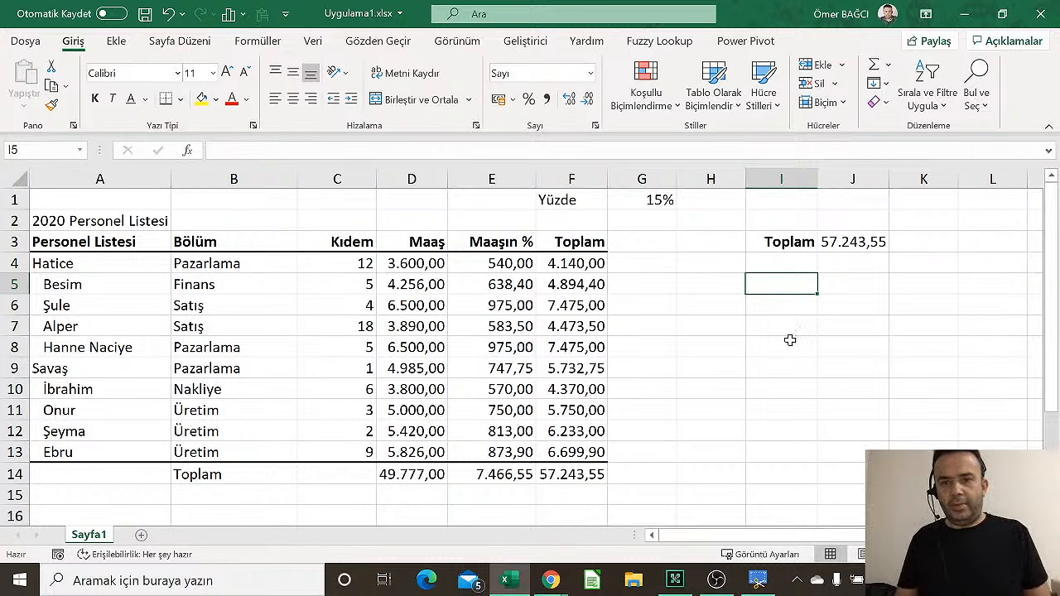
pyautogui.write('=toı')
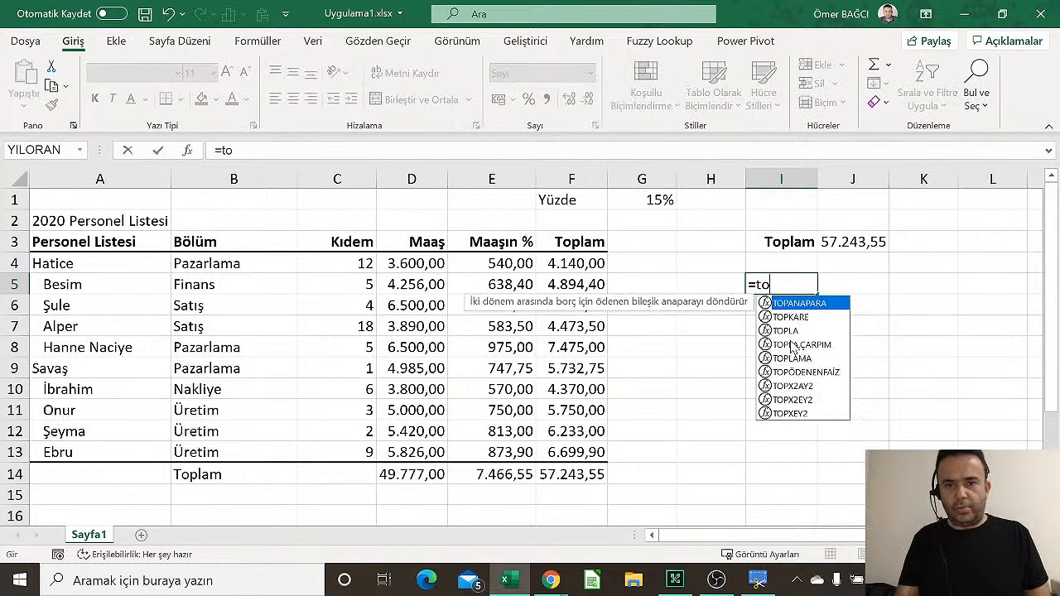
pyautogui.press('BackSpace')
pyautogui.write('pla(')
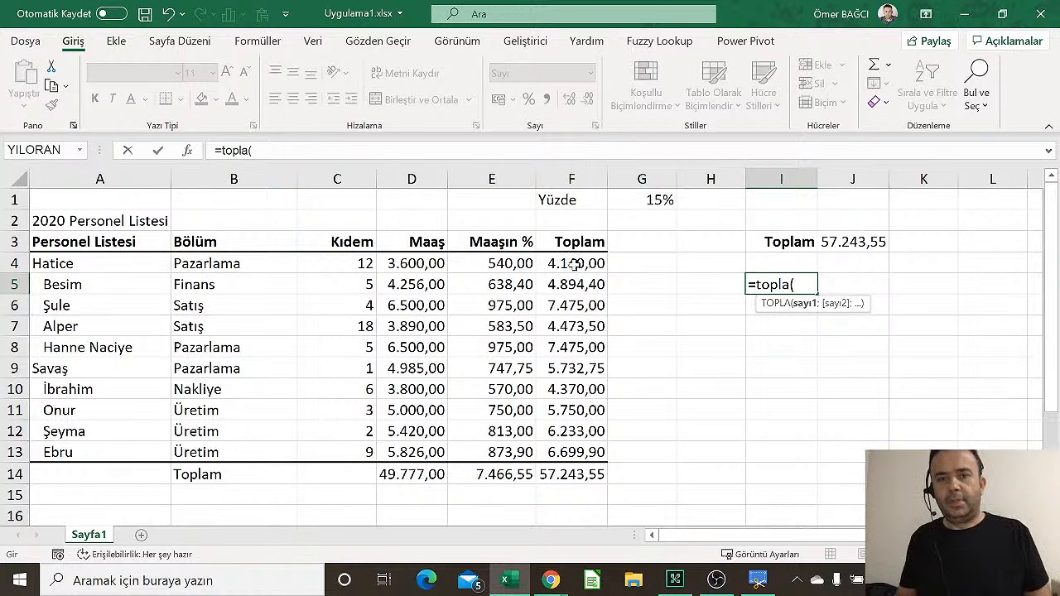
pyautogui.moveTo(574, 263); pyautogui.dragTo(571, 308)
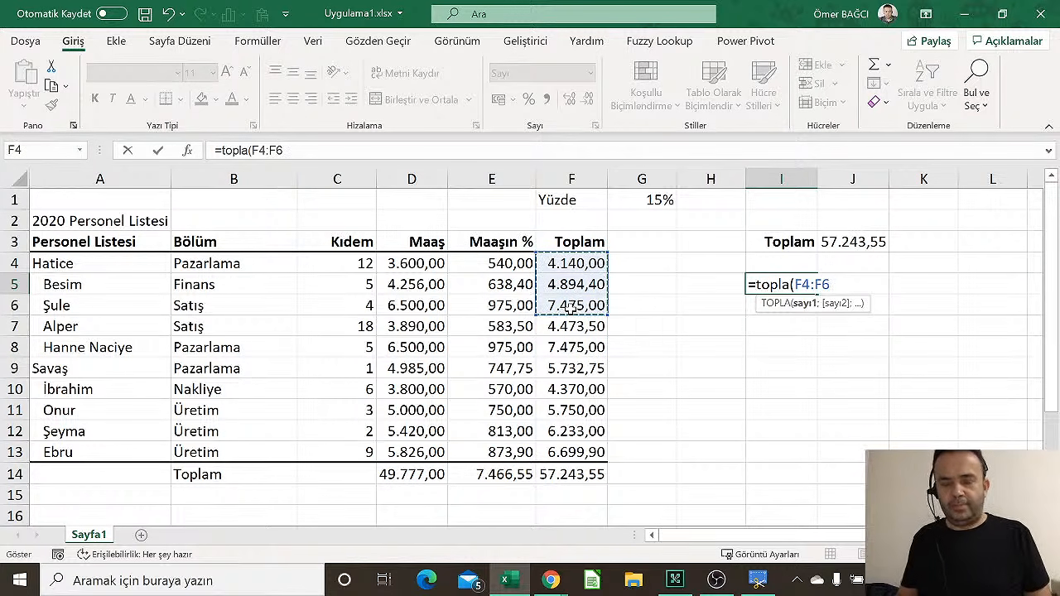
pyautogui.write(';')
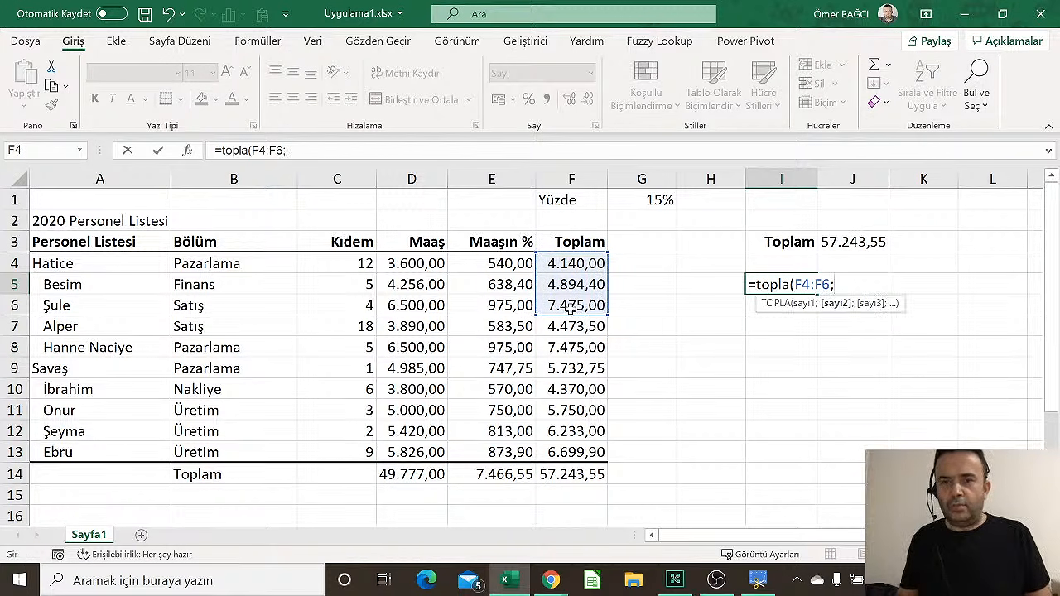
pyautogui.moveTo(564, 350); pyautogui.dragTo(563, 391)
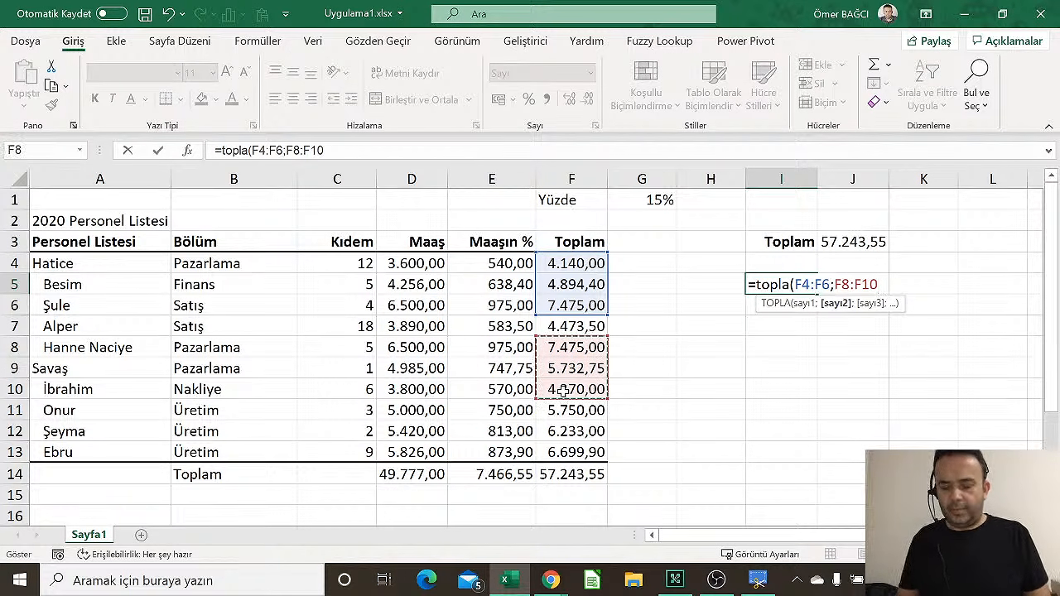
pyautogui.write(';')
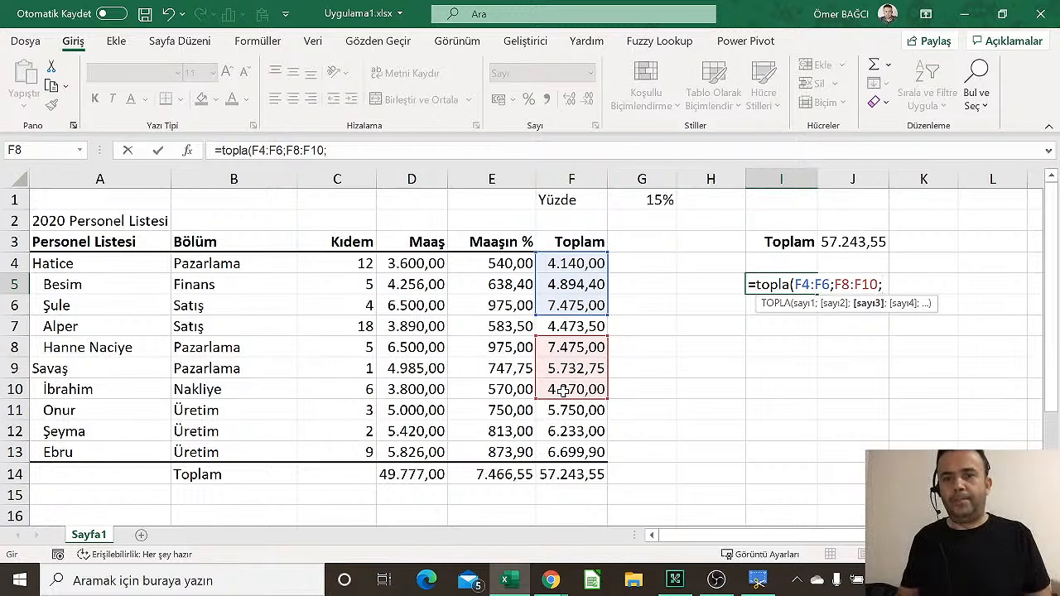
pyautogui.moveTo(573, 436); pyautogui.dragTo(573, 453)
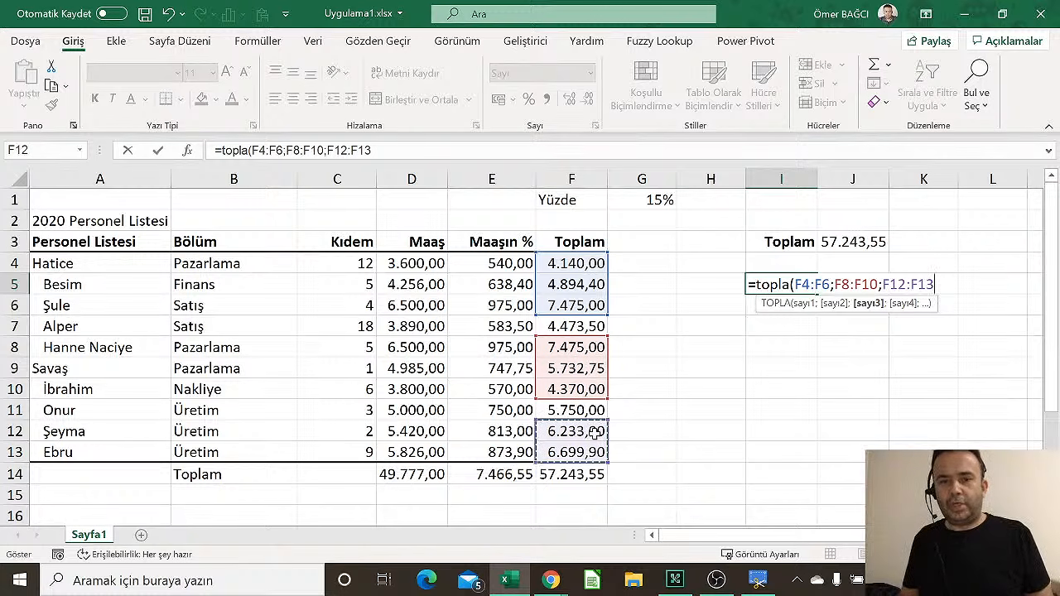
pyautogui.write(')')
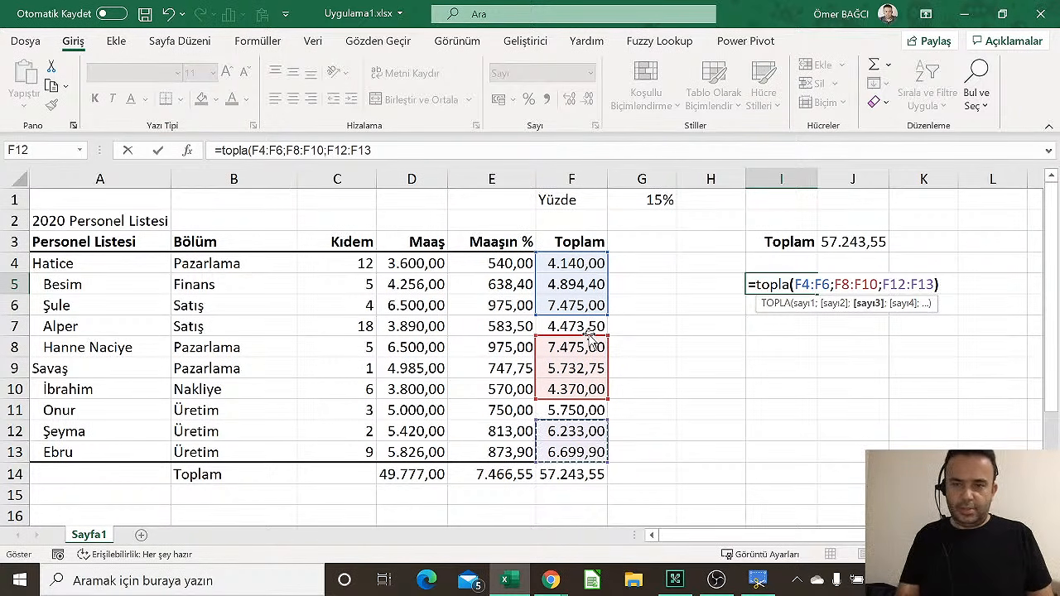
pyautogui.press('Return')
pyautogui.press('Up')
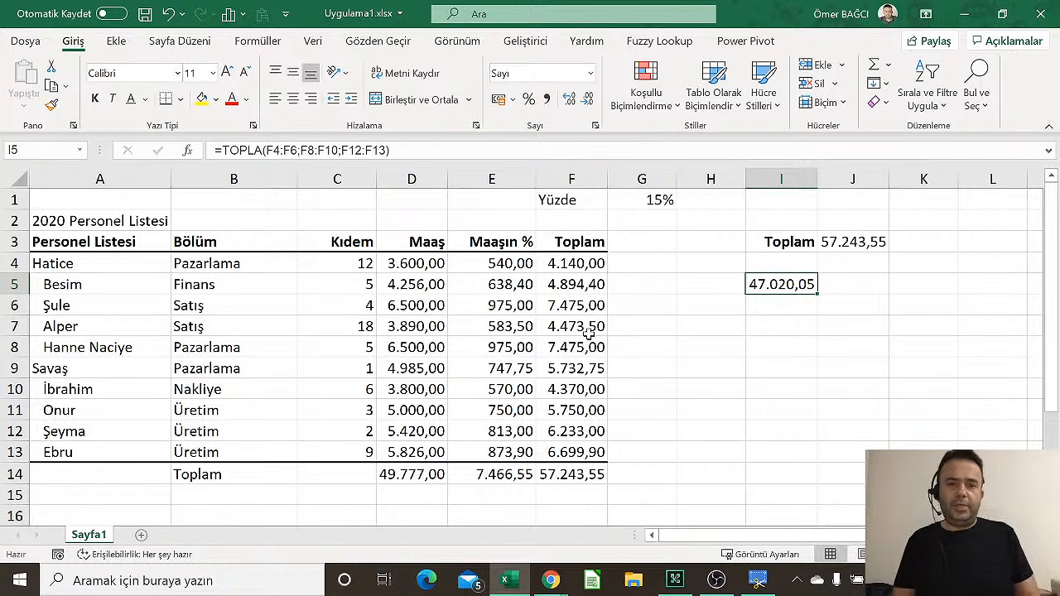
pyautogui.press('Delete')
pyautogui.press('Up')
pyautogui.press('Up')
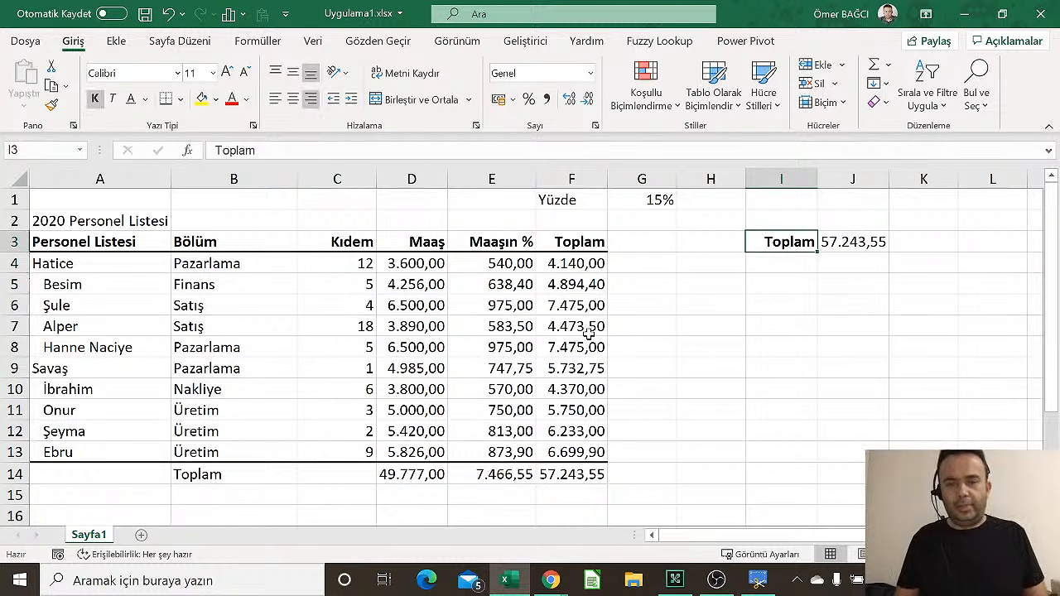
# Clear everything from I3:J3, removing the Toplam label and its total
pyautogui.hotkey('shift', 'Right')
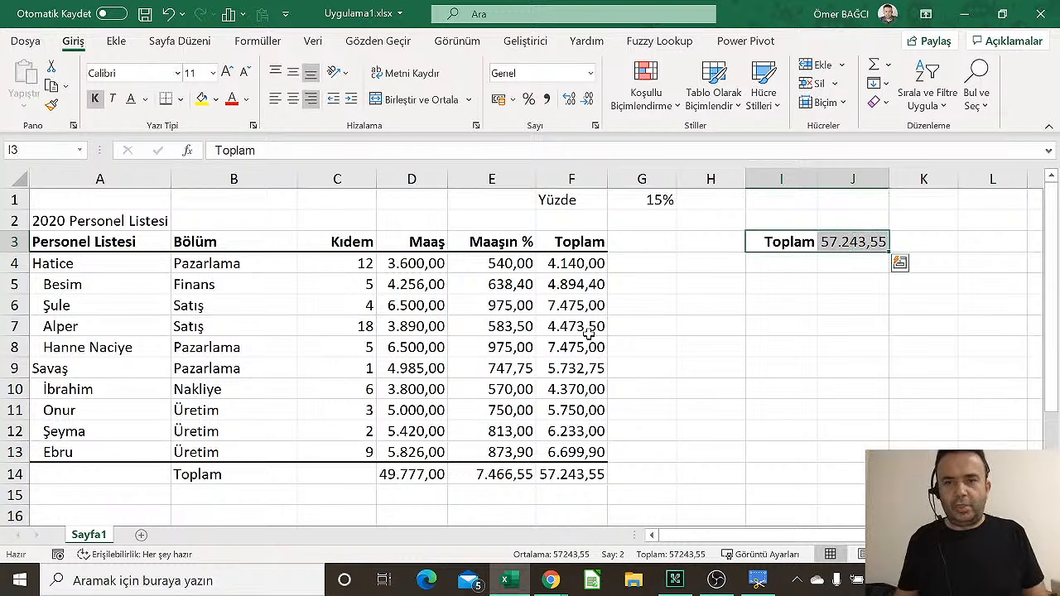
pyautogui.click(816, 102)
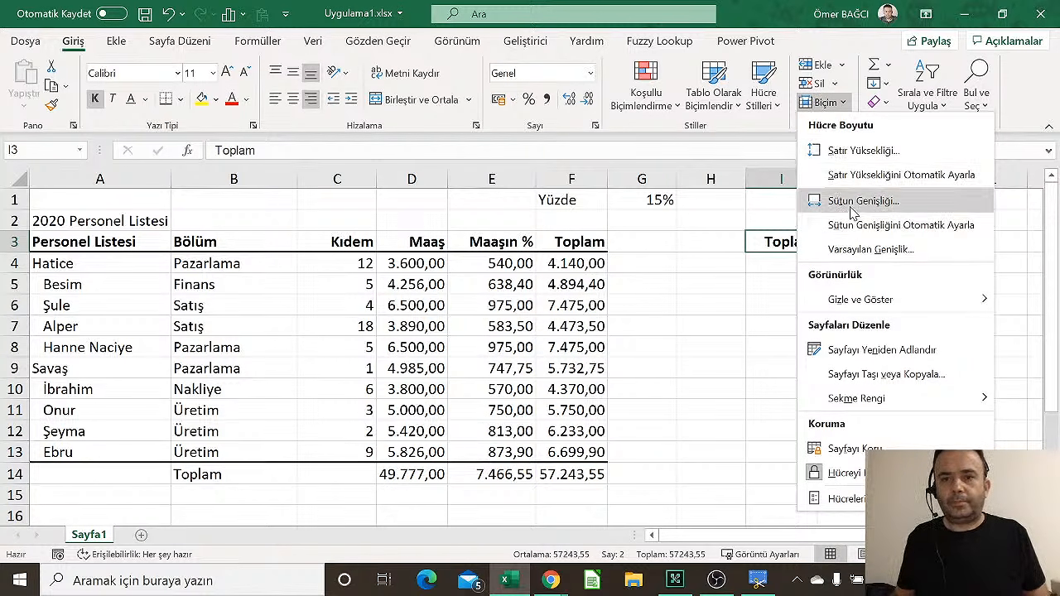
pyautogui.click(880, 102)
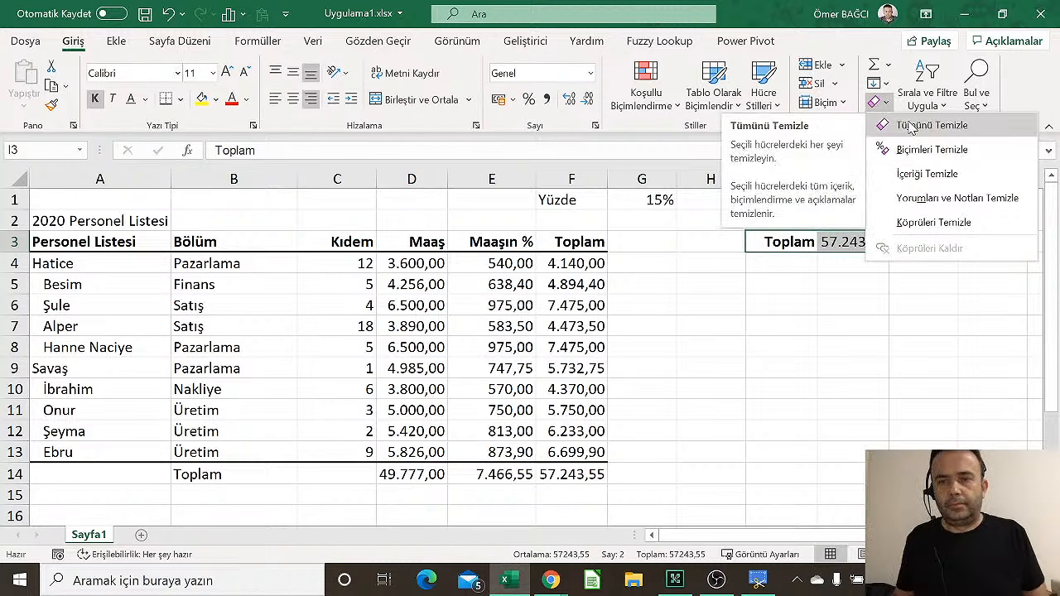
pyautogui.click(912, 126)
# Check the F5, E5 and F9 formulas, then bring up vidoport.com in Chrome
pyautogui.click(563, 276)
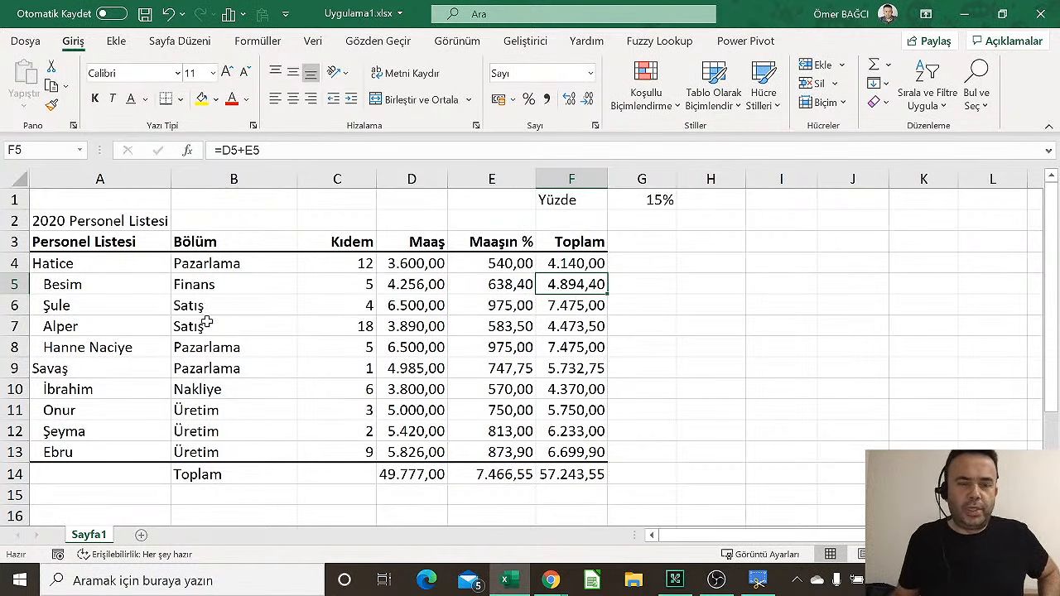
pyautogui.click(469, 332)
pyautogui.click(553, 284)
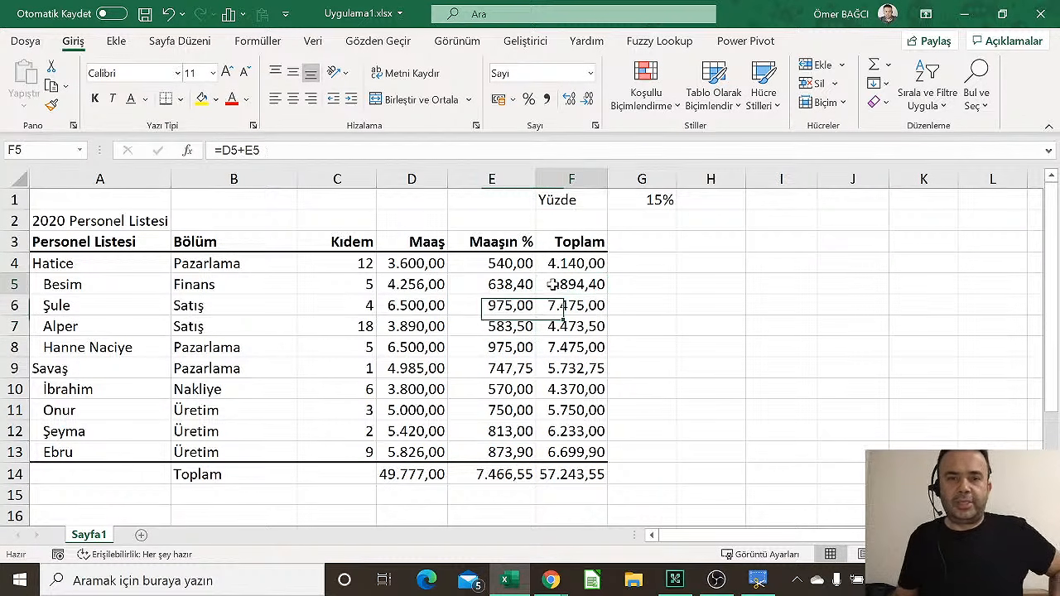
pyautogui.click(507, 287)
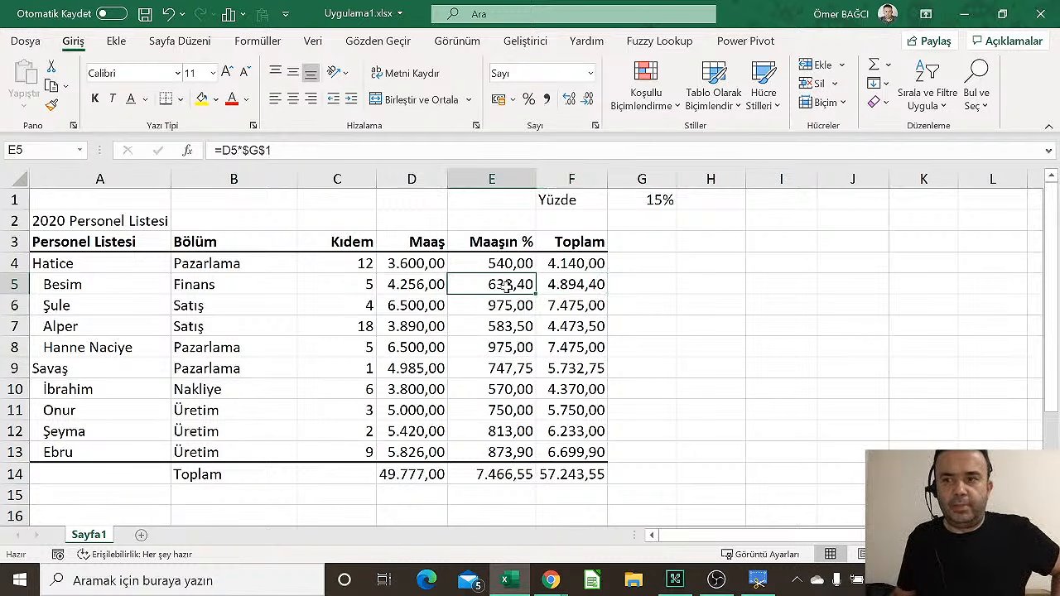
pyautogui.click(576, 365)
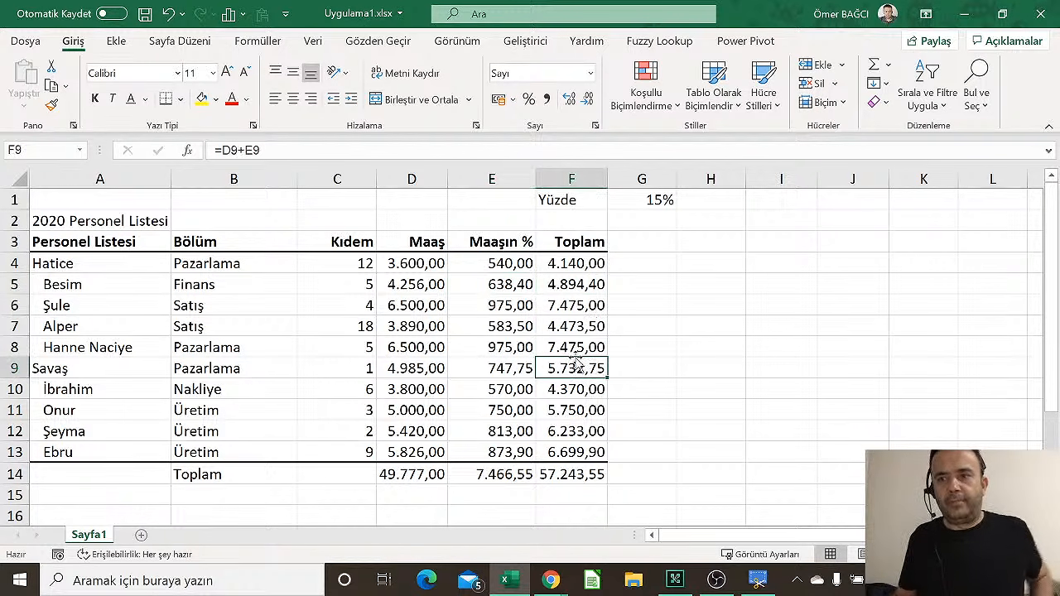
pyautogui.click(561, 282)
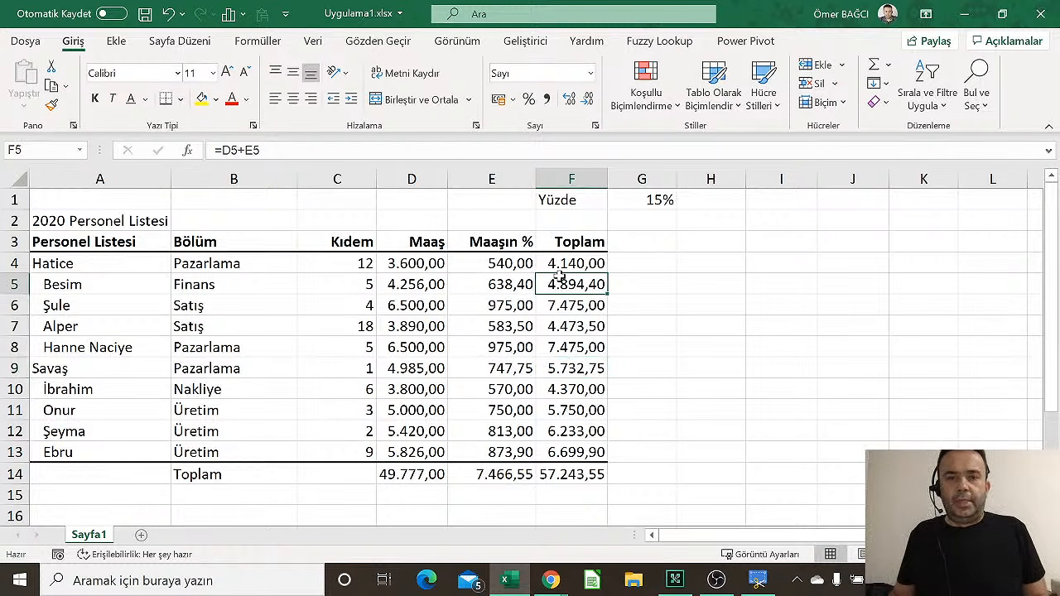
pyautogui.click(550, 579)
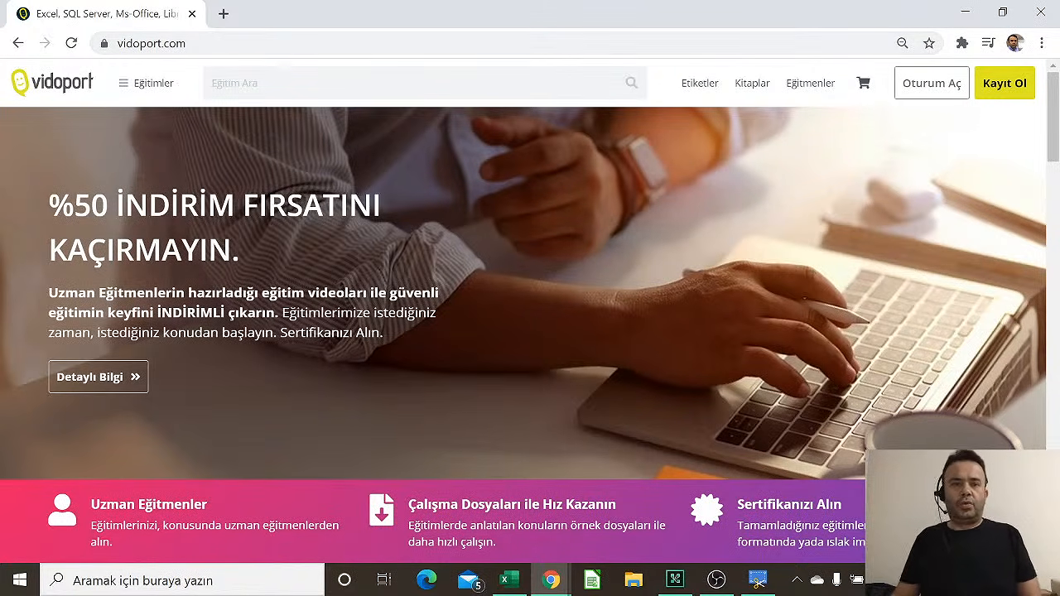
# Load the address vidoport.com/egitim.xlsx to download the egitim.xlsx workbook
pyautogui.click(223, 43)
pyautogui.click(226, 43)
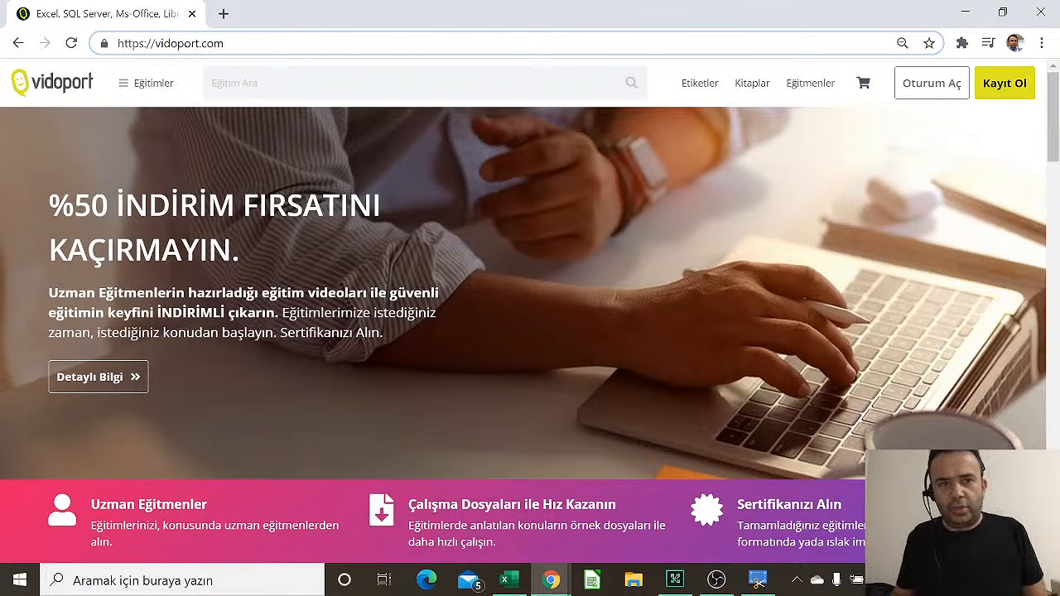
pyautogui.write('/')
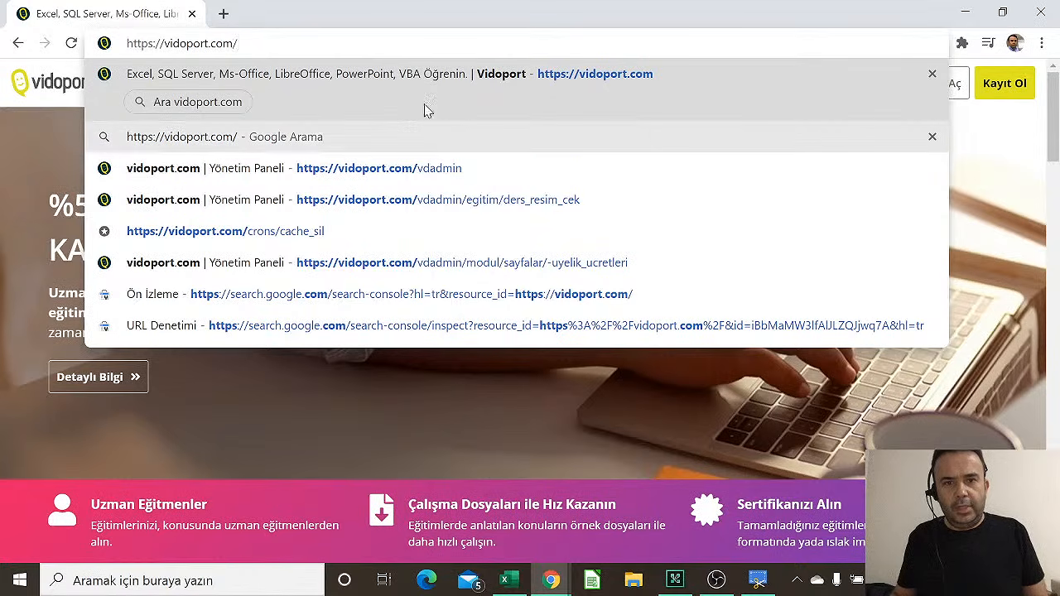
pyautogui.write('eg')
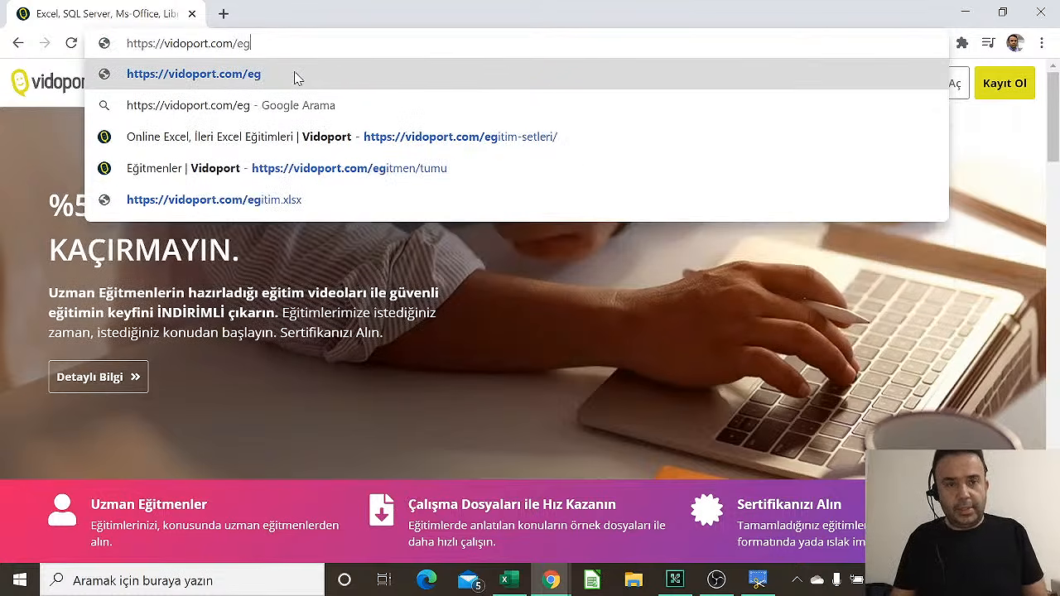
pyautogui.write('i')
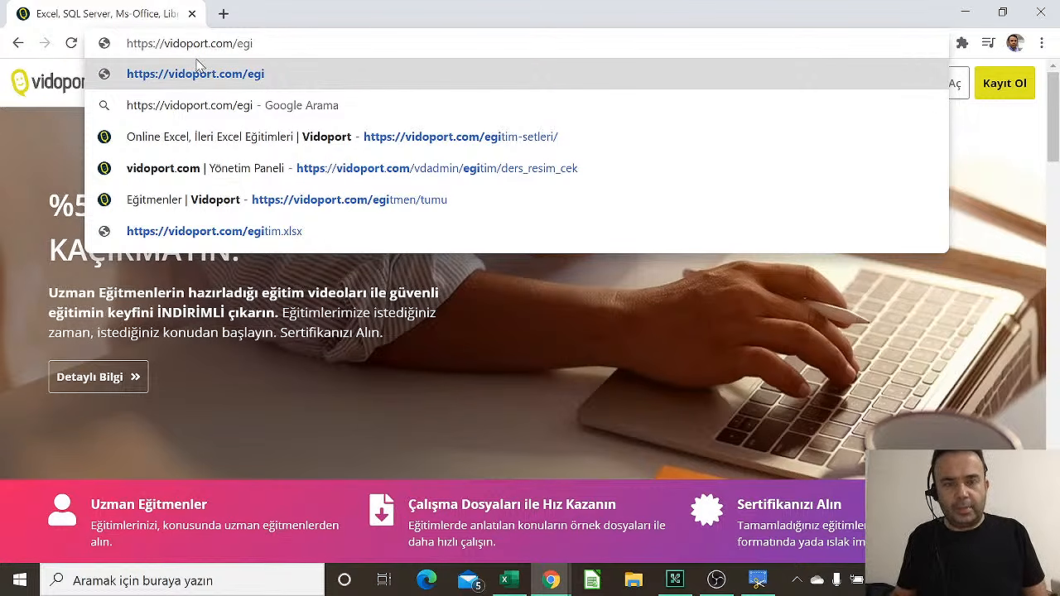
pyautogui.write('ti')
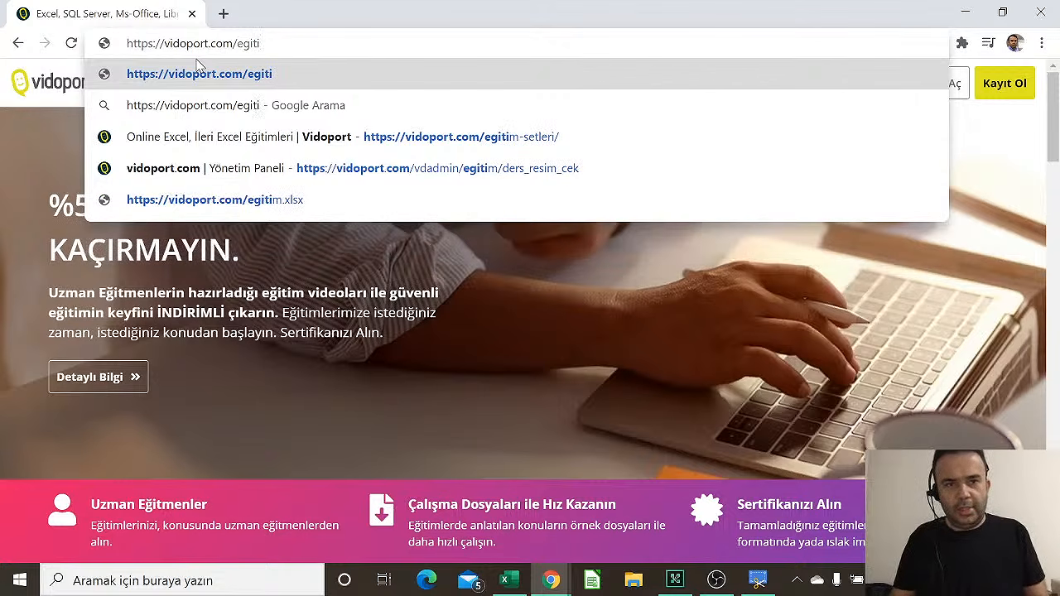
pyautogui.write('m.xls')
pyautogui.write('x')
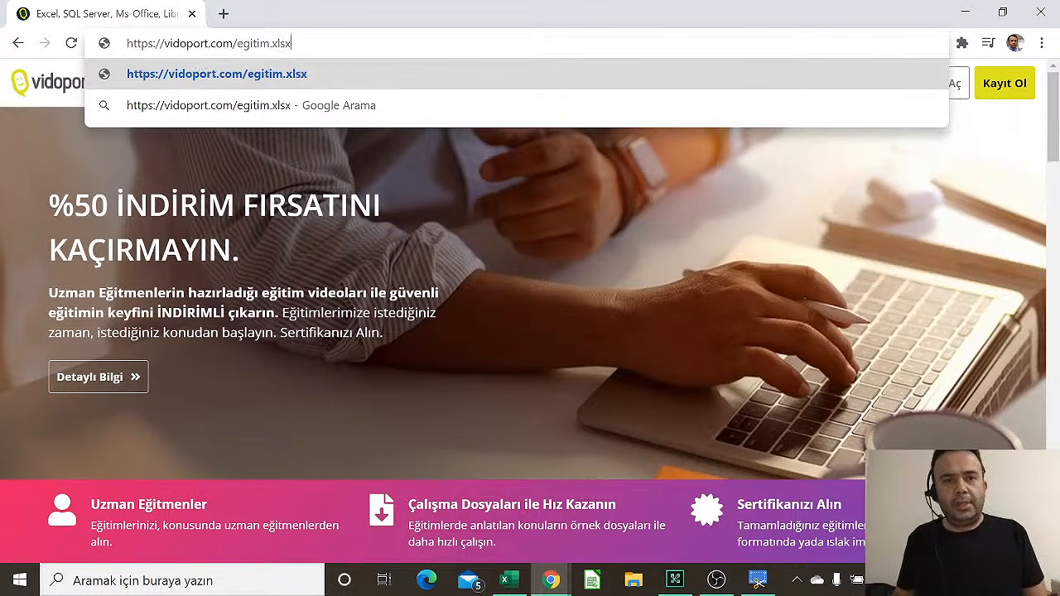
pyautogui.moveTo(292, 43); pyautogui.dragTo(73, 45)
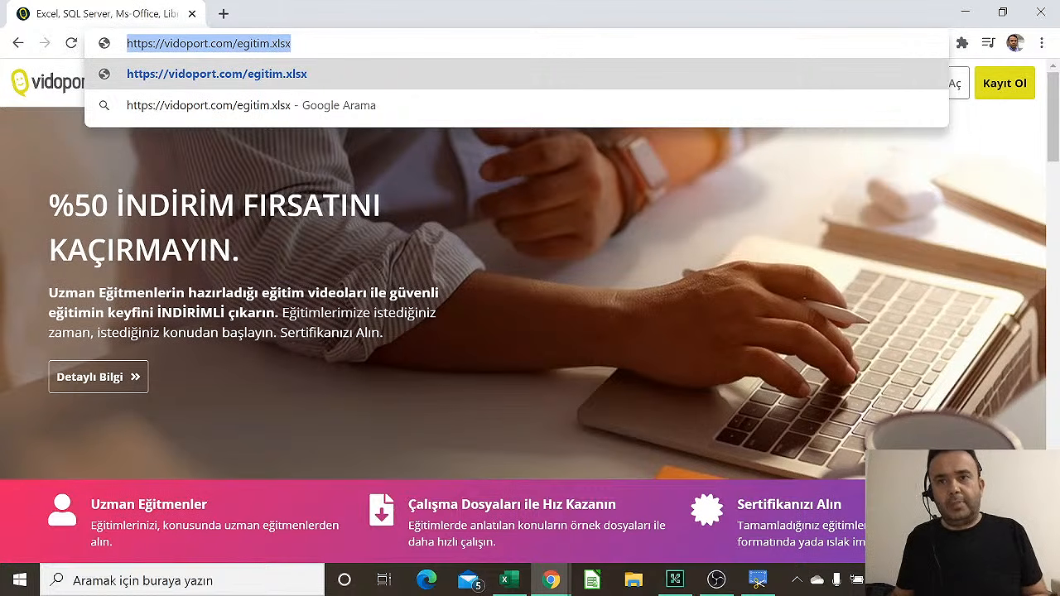
pyautogui.press('F10')
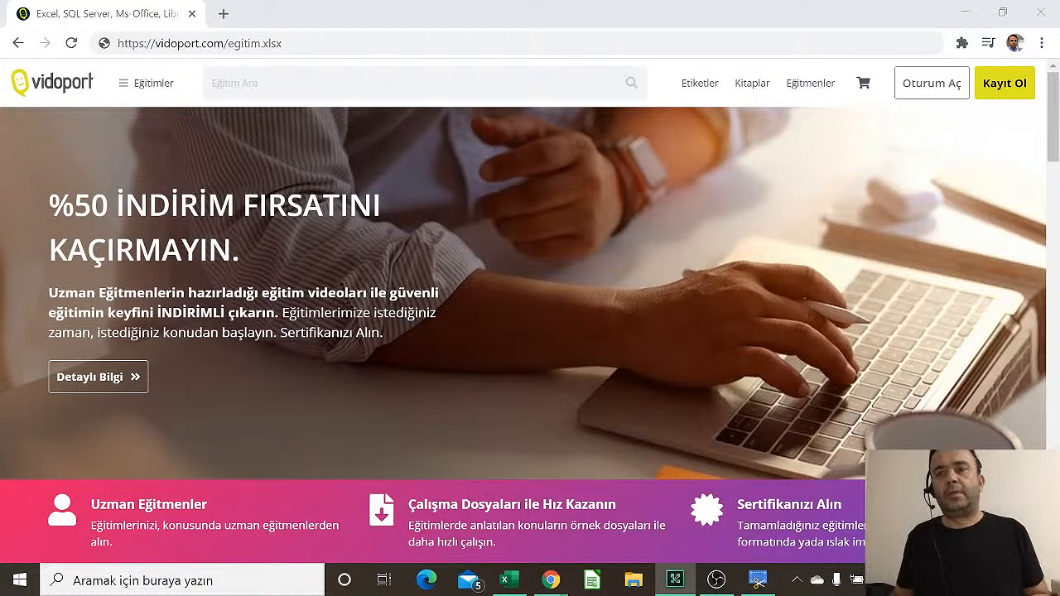
pyautogui.hotkey('alt', 'Tab')
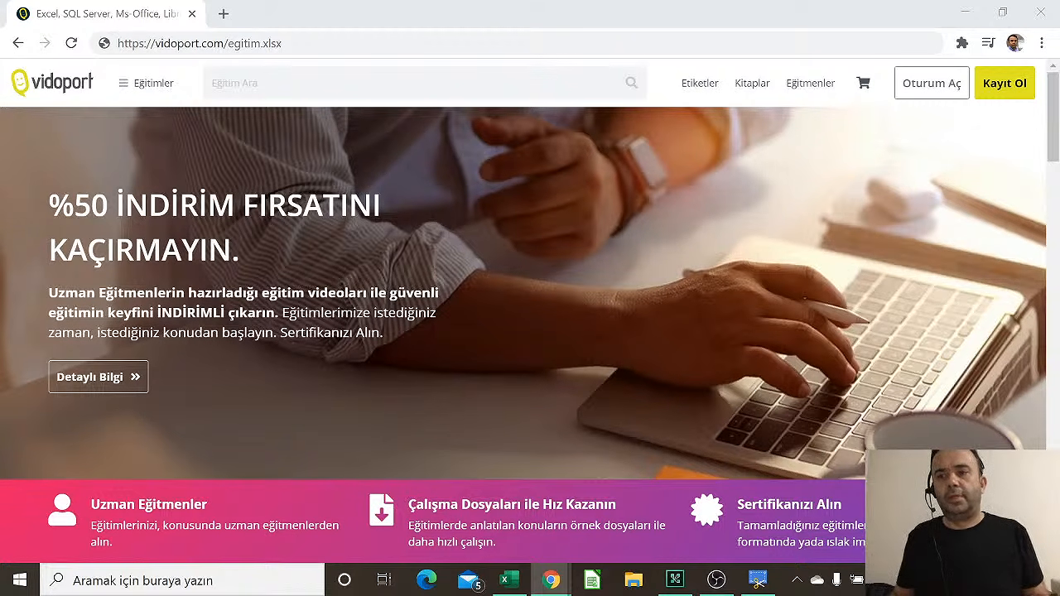
pyautogui.click(394, 53)
pyautogui.press('Return')
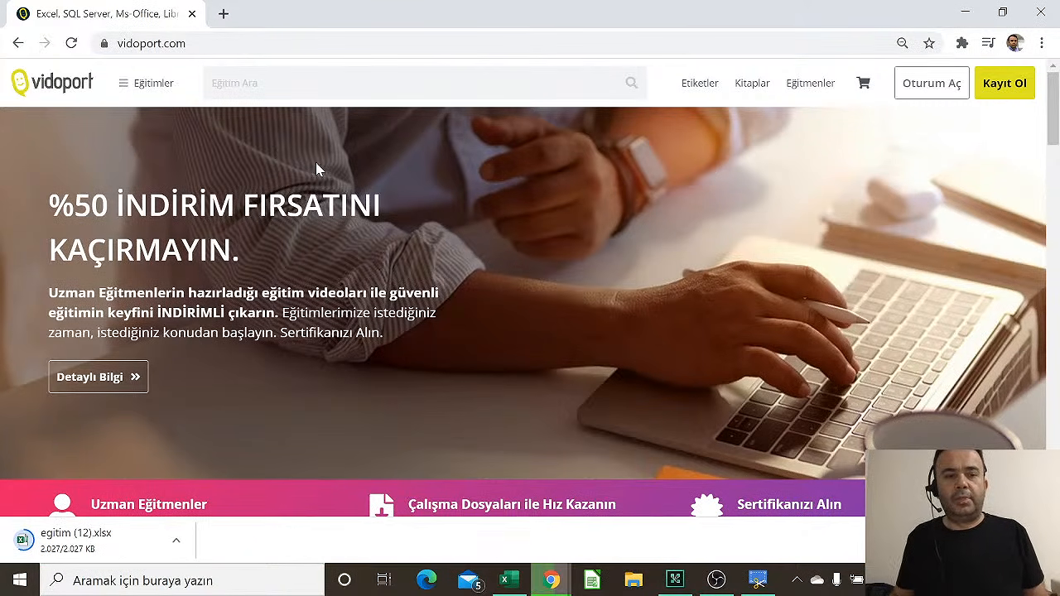
# Open the downloaded egitim (12).xlsx from Chrome's download bar
pyautogui.click(86, 550)
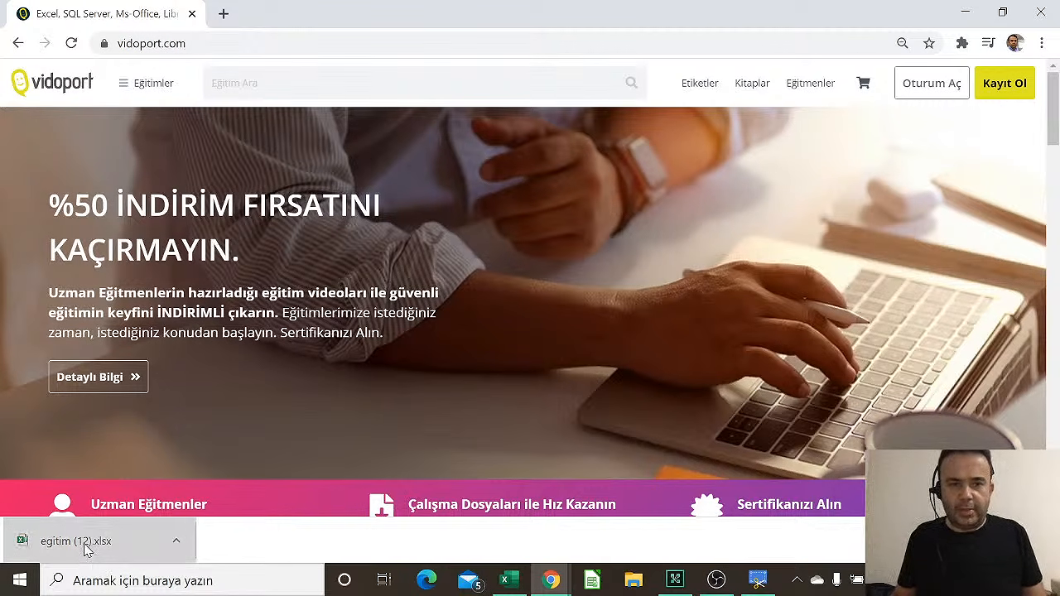
pyautogui.moveTo(86, 550); pyautogui.dragTo(256, 506)
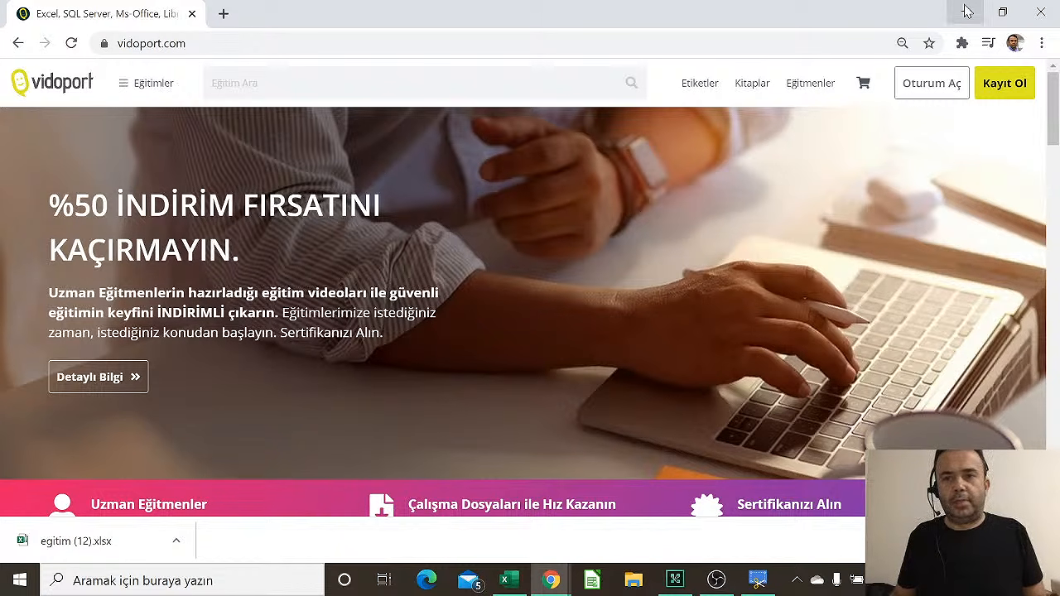
pyautogui.click(100, 539)
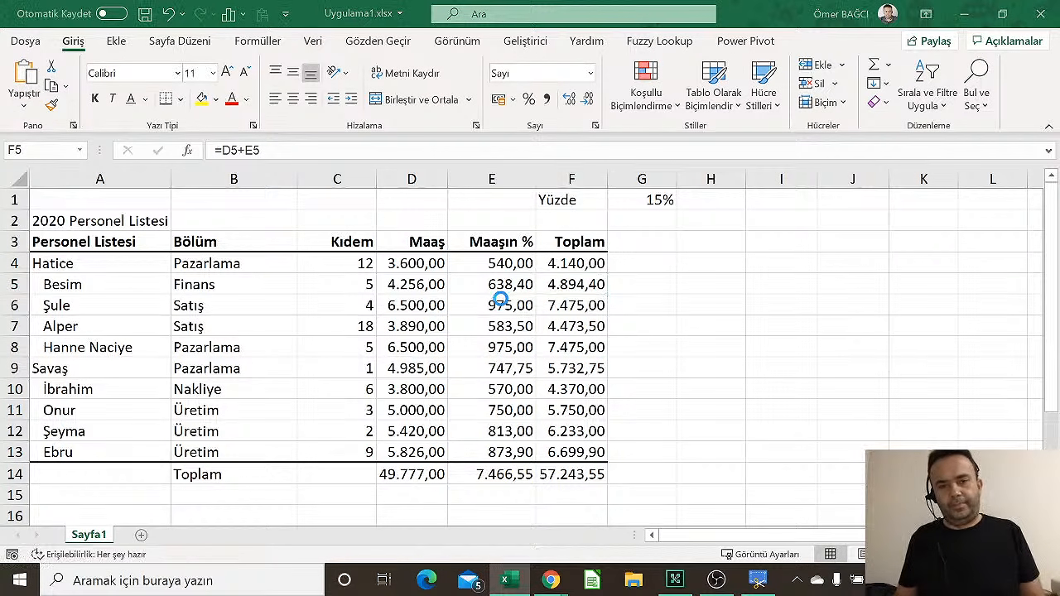
# Delete the vidoport.com web link from cell A19 on Sayfa2
pyautogui.scroll(-1, 270, 306)
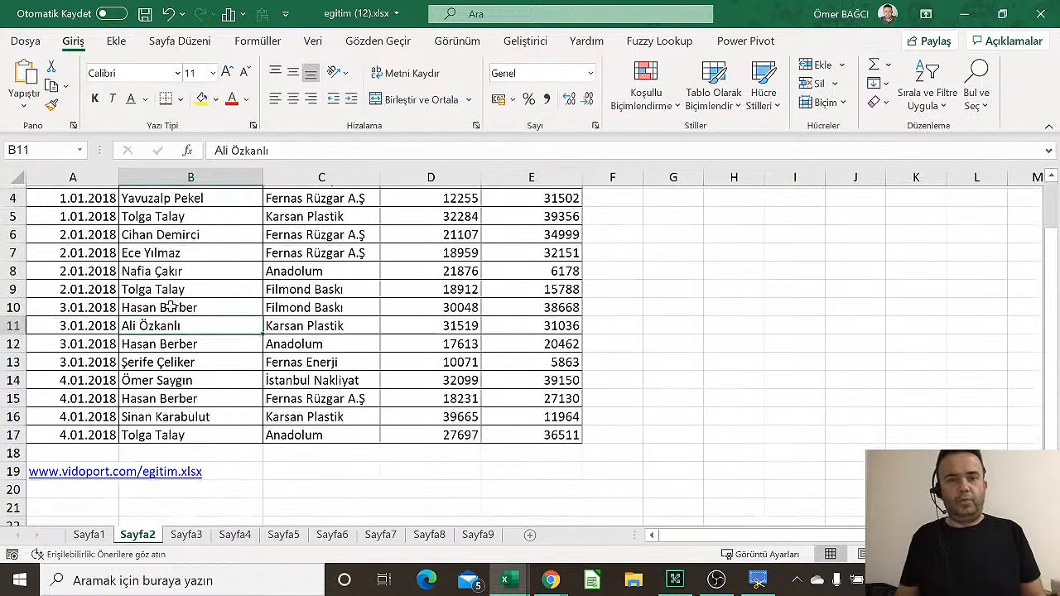
pyautogui.scroll(1, 170, 307)
pyautogui.keyDown('ctrl'); pyautogui.scroll(-1, 174, 306); pyautogui.keyUp('ctrl')
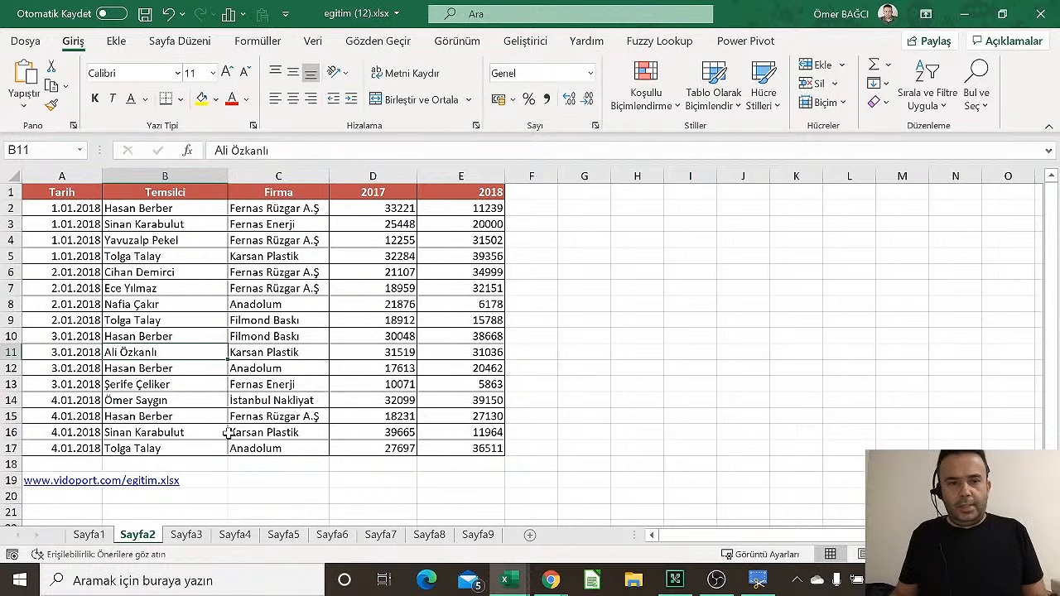
pyautogui.click(52, 478)
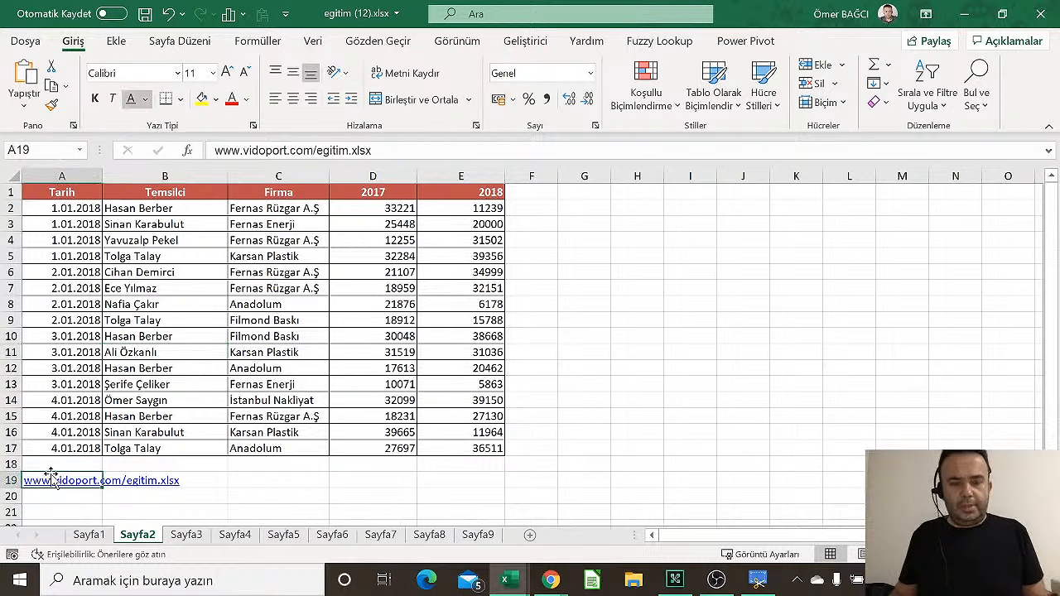
pyautogui.press('Delete')
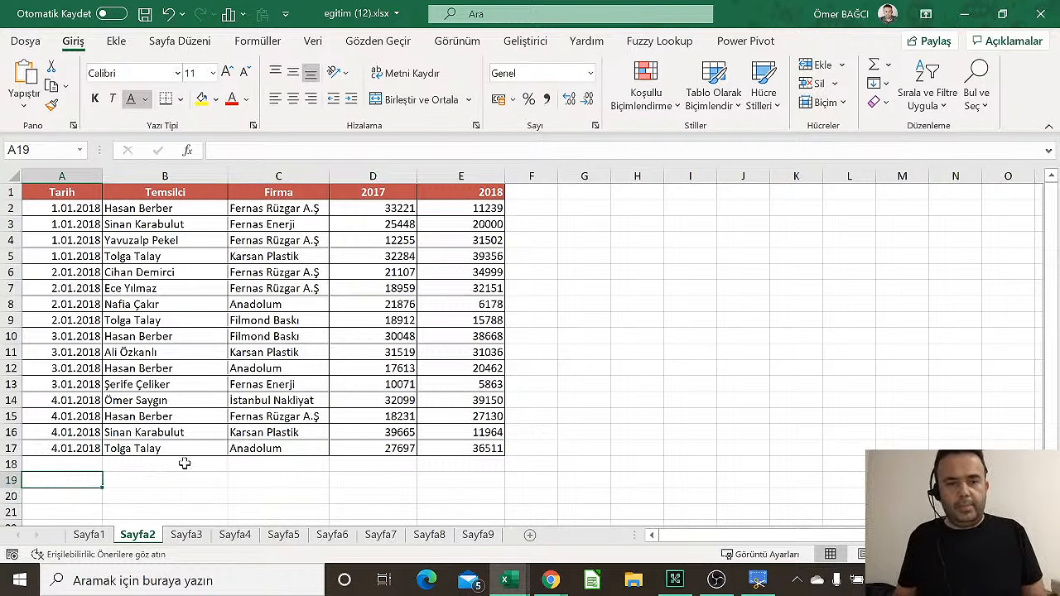
# Inspect cells B2, D2, E3 and D5, glance at Sayfa3, and return to Sayfa2
pyautogui.click(170, 207)
pyautogui.click(343, 208)
pyautogui.click(440, 224)
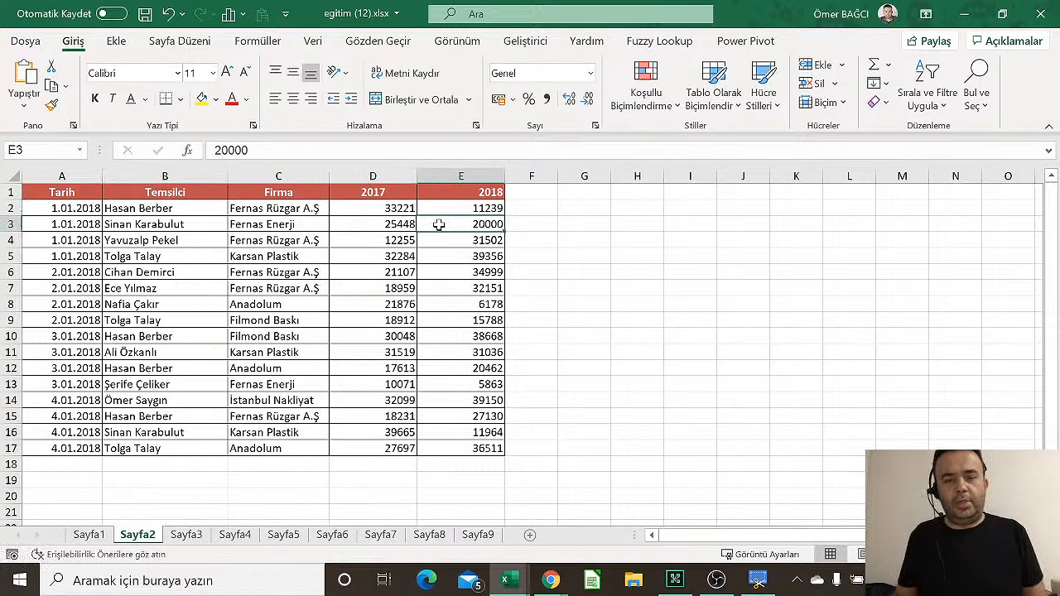
pyautogui.click(362, 258)
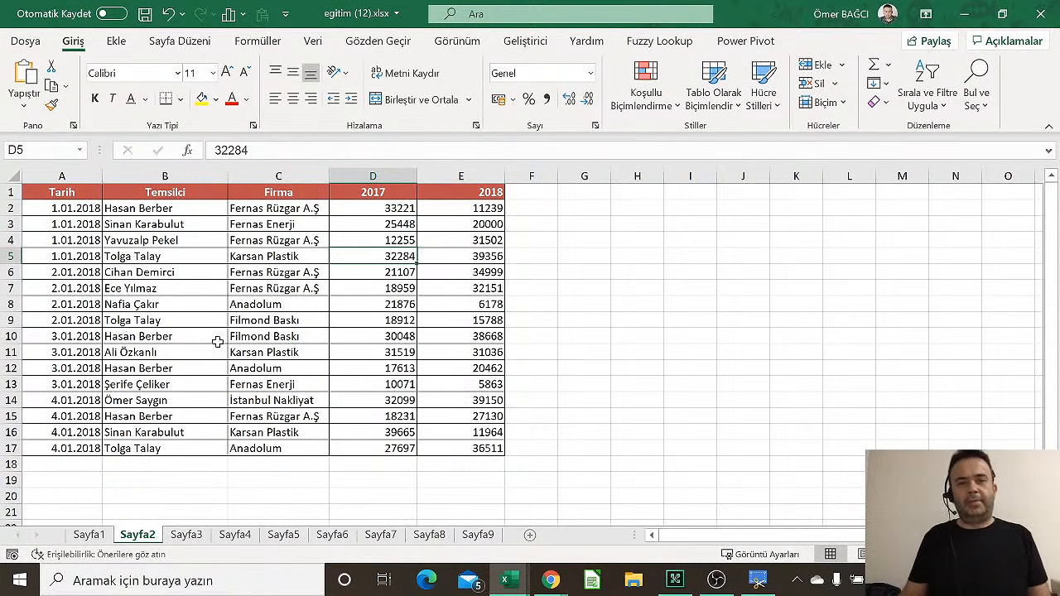
pyautogui.click(186, 535)
pyautogui.click(145, 537)
pyautogui.click(92, 288)
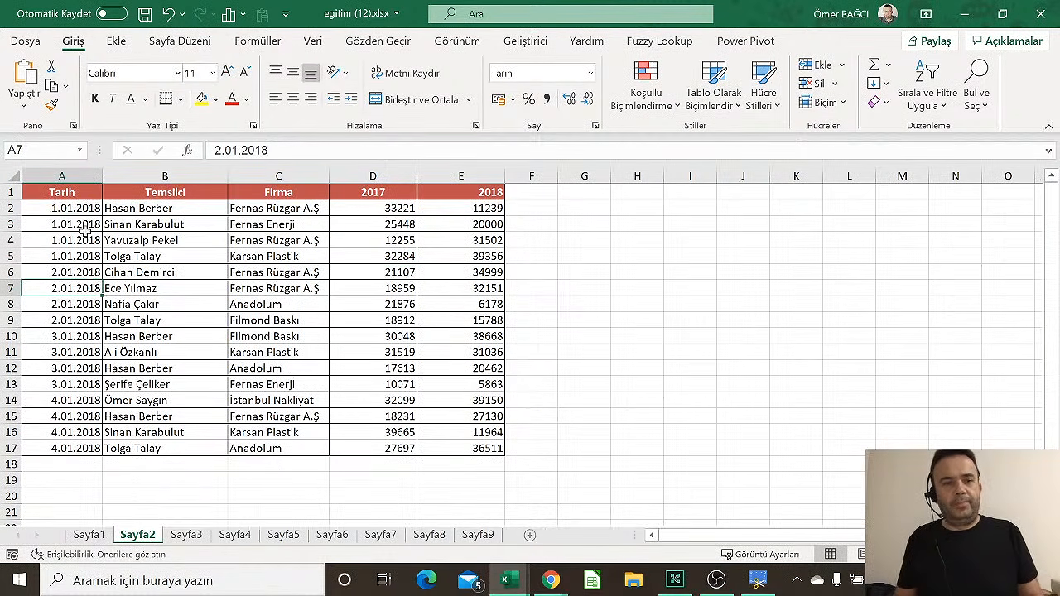
# Delete the Tarih date column so the table starts with Temsilci
pyautogui.rightClick(82, 177)
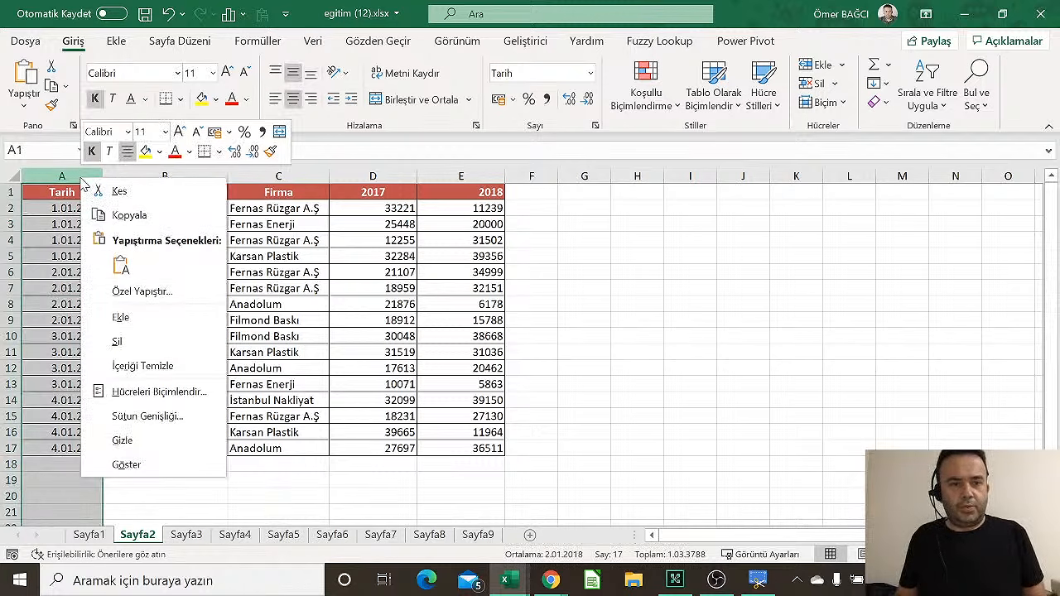
pyautogui.click(128, 343)
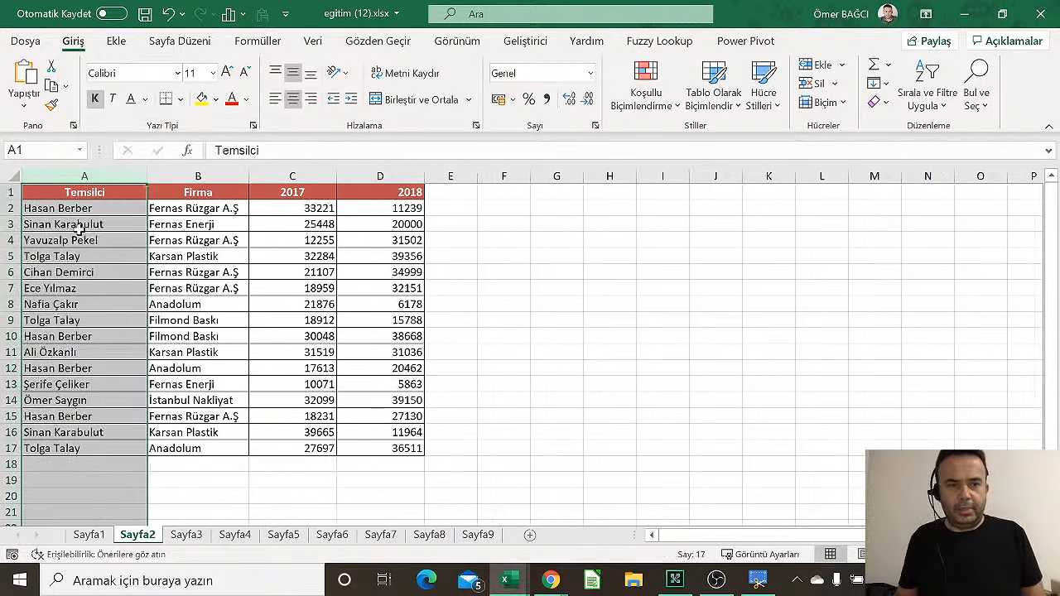
pyautogui.click(78, 228)
# Left-align the Temsilci and Firma headers in A1:B1
pyautogui.moveTo(81, 192); pyautogui.dragTo(181, 194)
pyautogui.scroll(2, 232, 290)
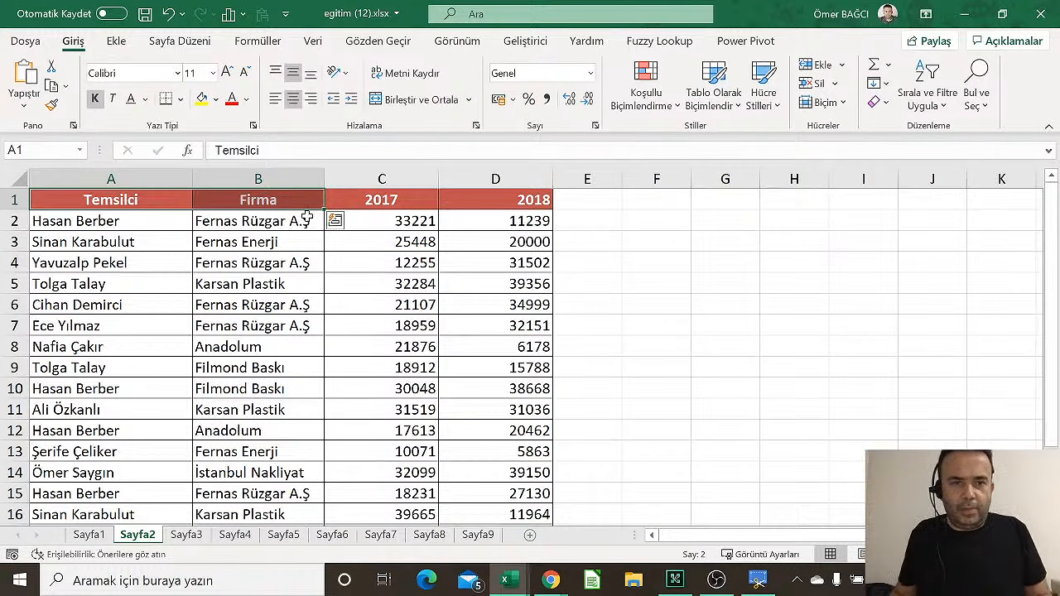
pyautogui.click(275, 99)
# Select the 2017 and 2018 figures in C2:D17
pyautogui.moveTo(141, 200); pyautogui.dragTo(248, 346)
pyautogui.click(388, 346)
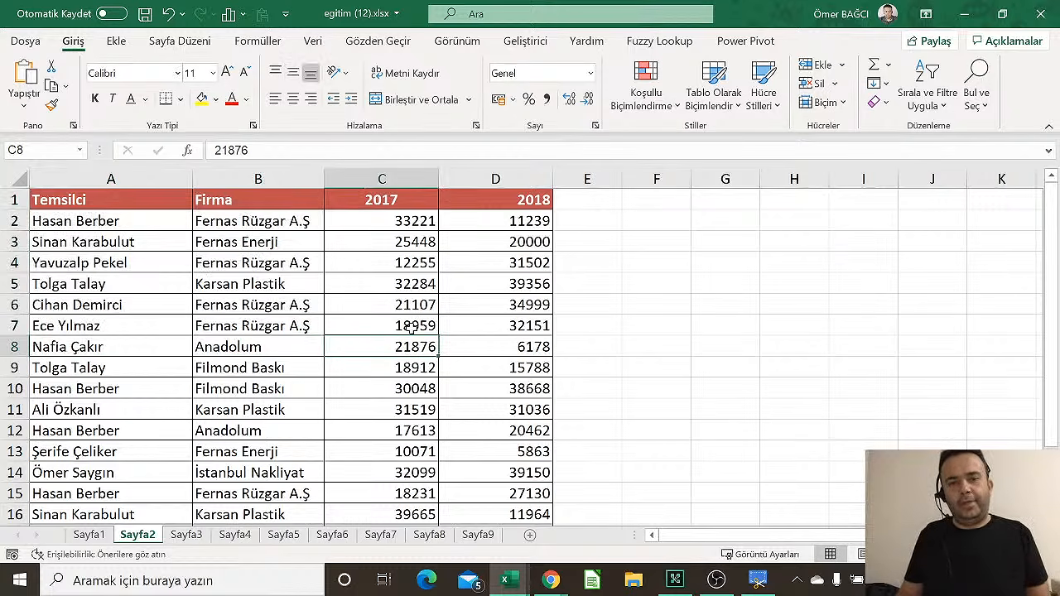
pyautogui.scroll(-1, 412, 329)
pyautogui.moveTo(343, 220); pyautogui.dragTo(458, 489)
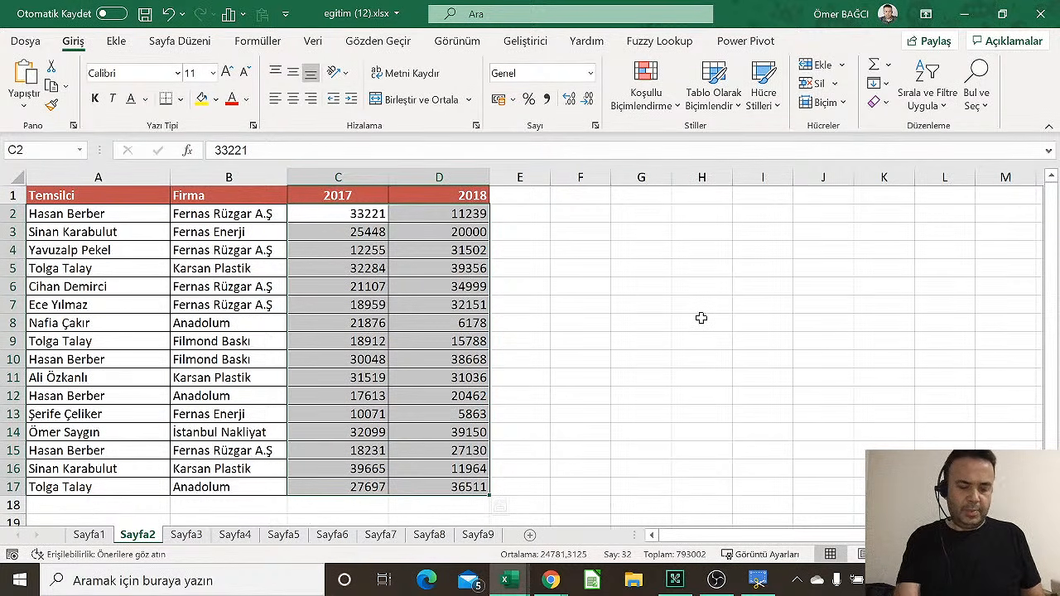
# Apply Number format to C2:D17 and AutoSum totals 391.005,00 and 401.997,00 into row 18
pyautogui.hotkey('ctrl', 'shift', '1')
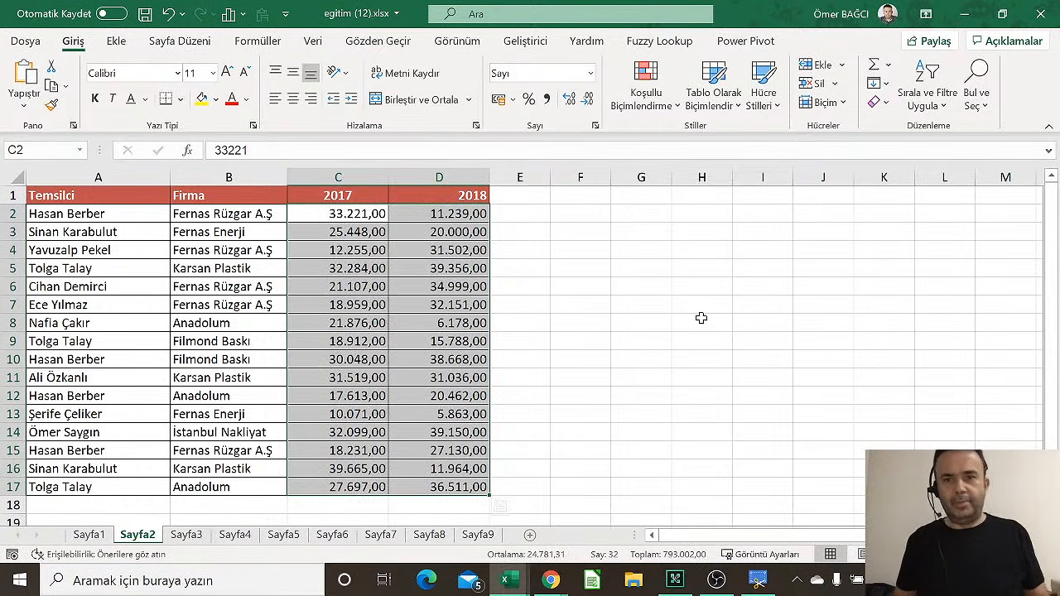
pyautogui.moveTo(361, 217); pyautogui.dragTo(418, 487)
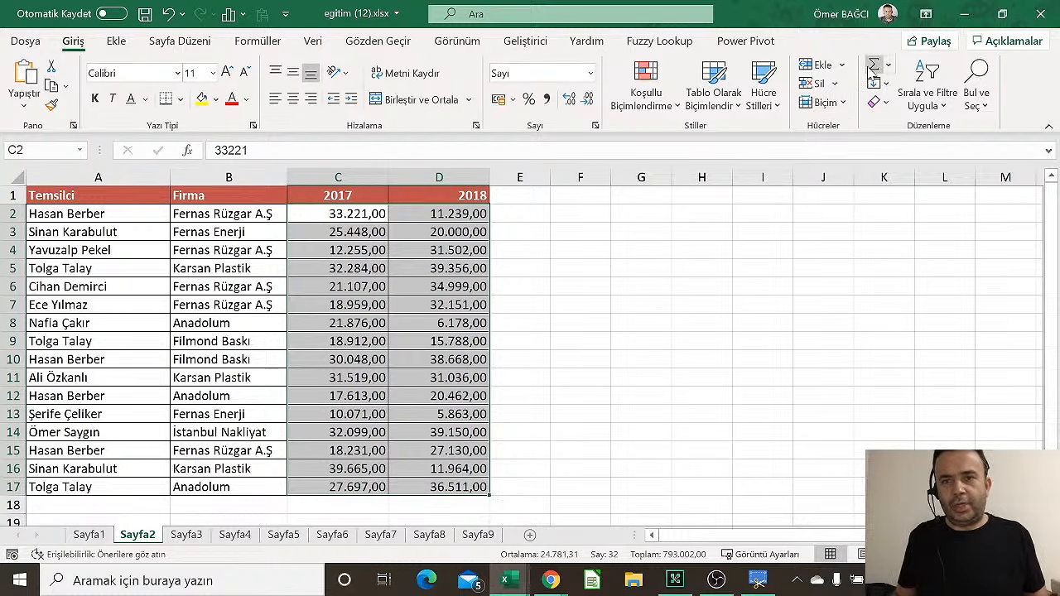
pyautogui.click(877, 67)
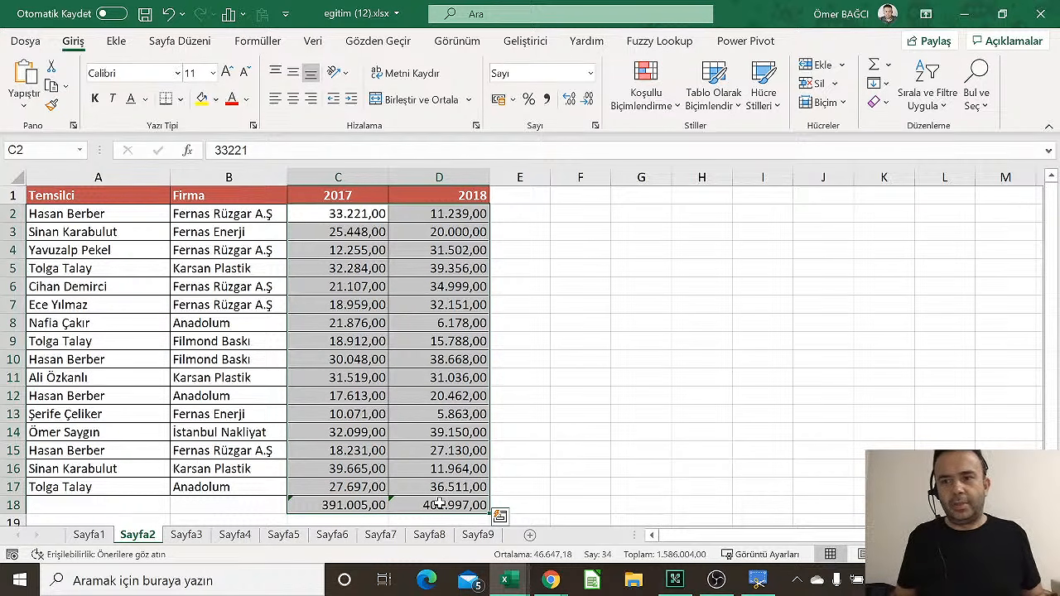
pyautogui.moveTo(350, 505); pyautogui.dragTo(426, 505)
pyautogui.click(441, 325)
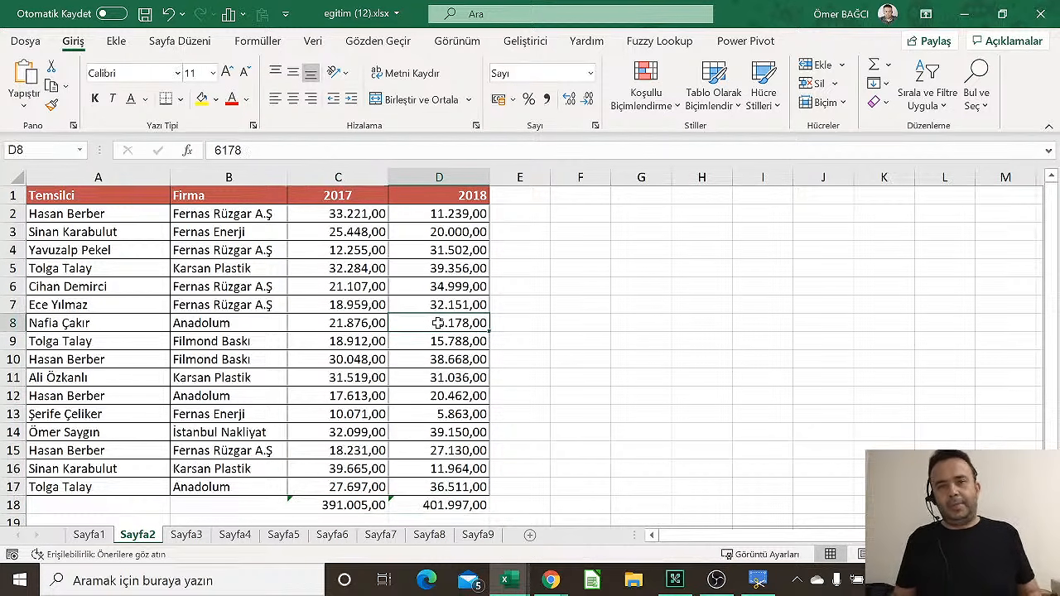
# Enter a label in G2, first as Topkam, then corrected to toplam
pyautogui.click(589, 211)
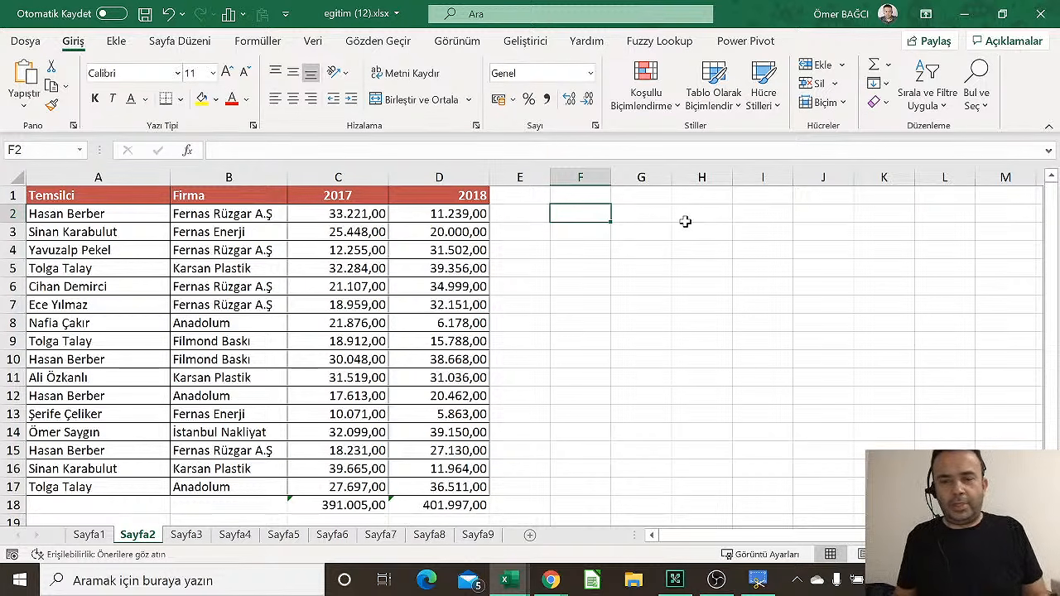
pyautogui.click(639, 217)
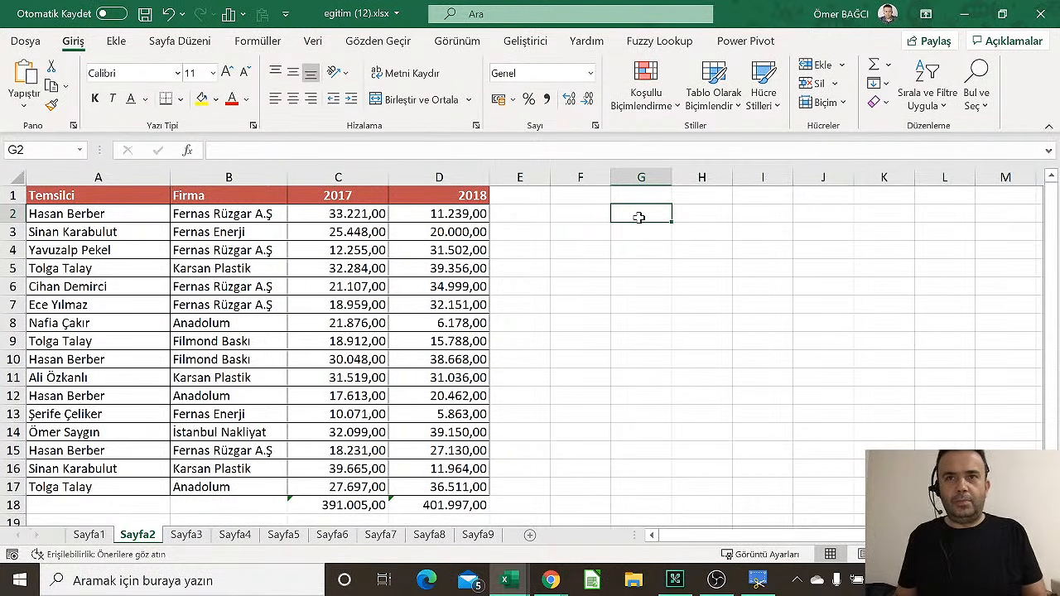
pyautogui.write('Topka')
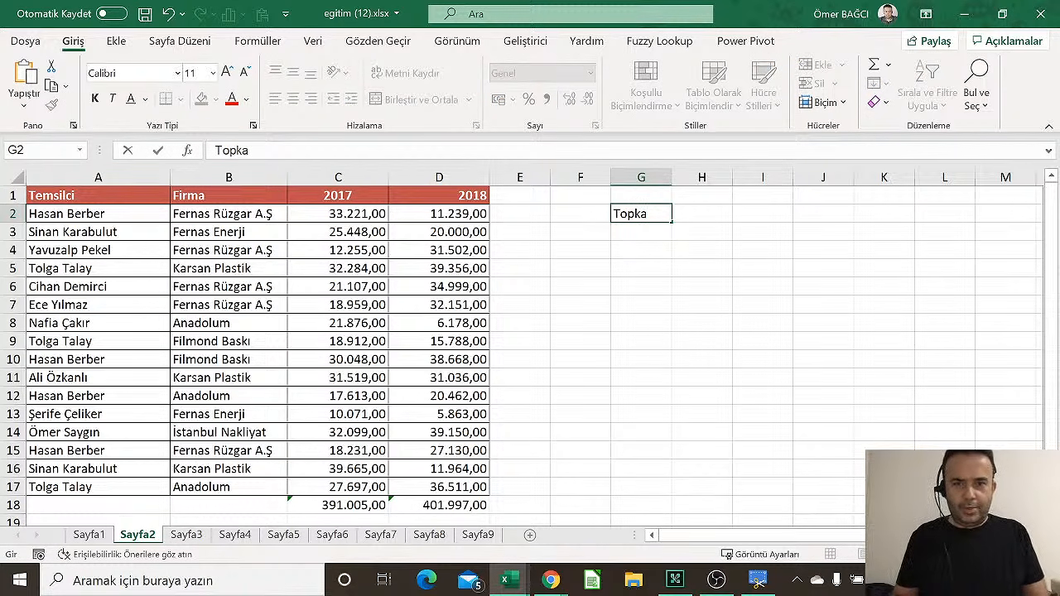
pyautogui.write('m')
pyautogui.press('Tab')
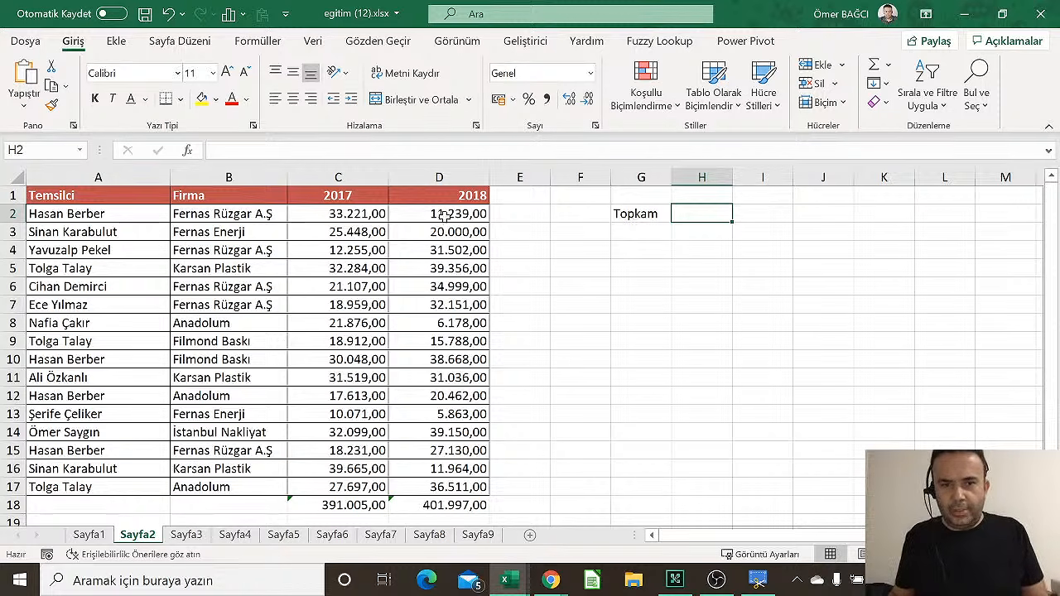
pyautogui.moveTo(448, 214); pyautogui.dragTo(455, 486)
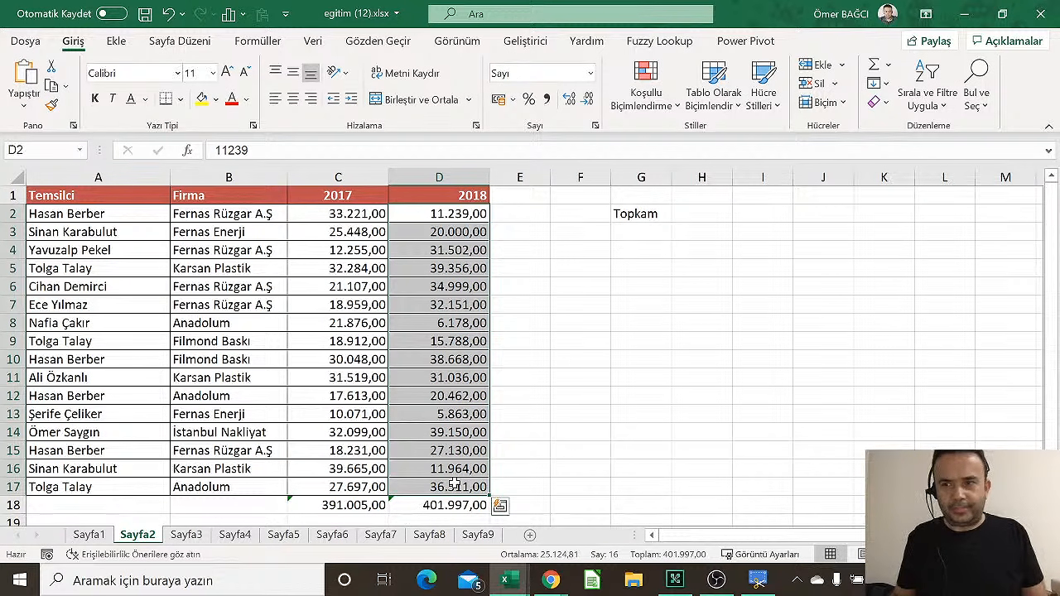
pyautogui.click(637, 216)
pyautogui.write('toplam')
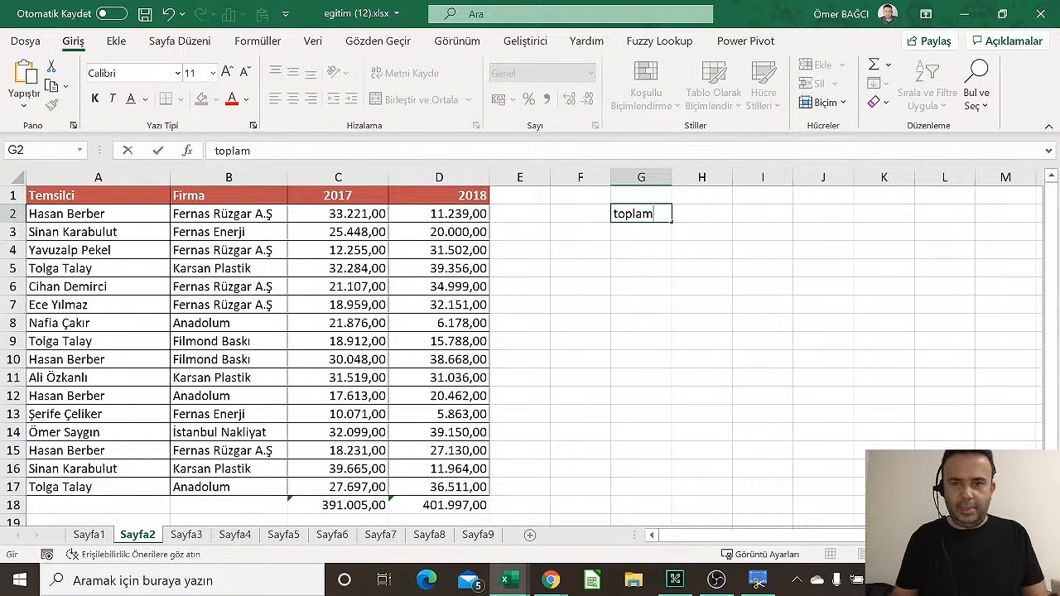
pyautogui.press('Tab')
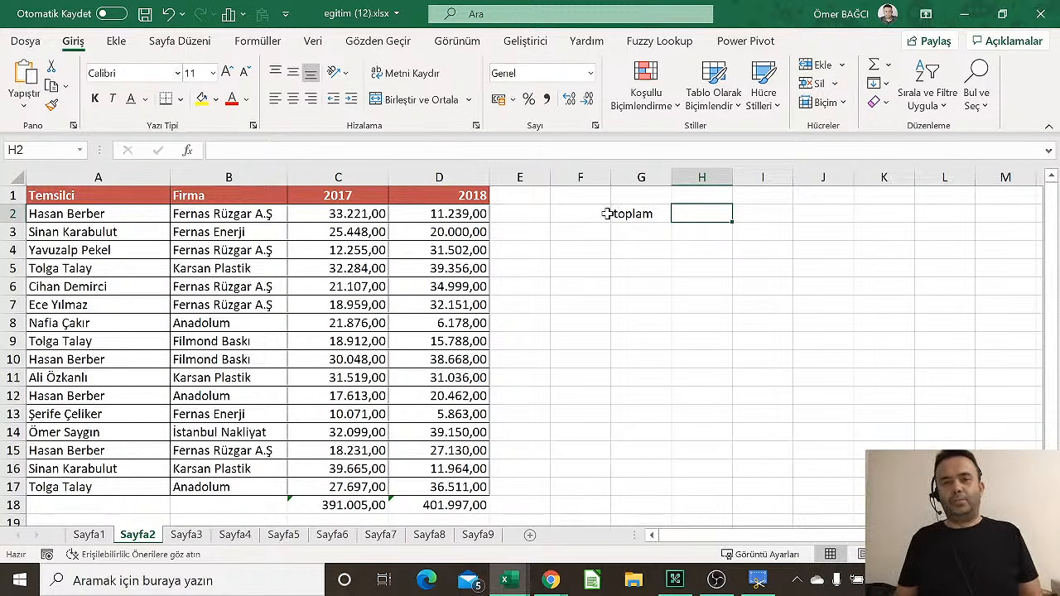
# Retype G2 as capitalised Toplam and move to H2 beside it
pyautogui.click(636, 214)
pyautogui.write('Toplam')
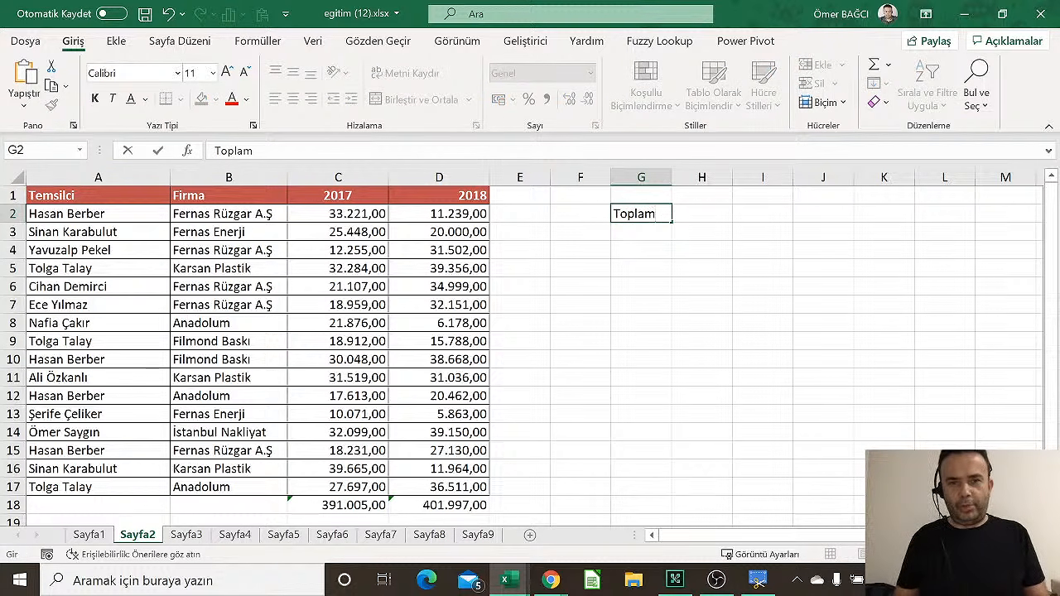
pyautogui.press('Return')
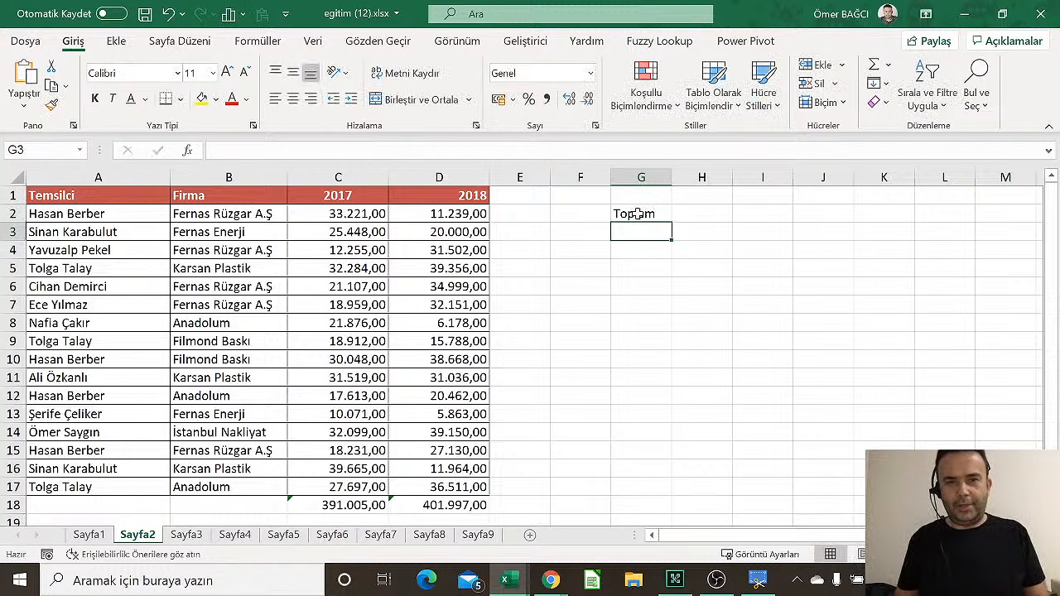
pyautogui.press('Up')
pyautogui.press('Right')
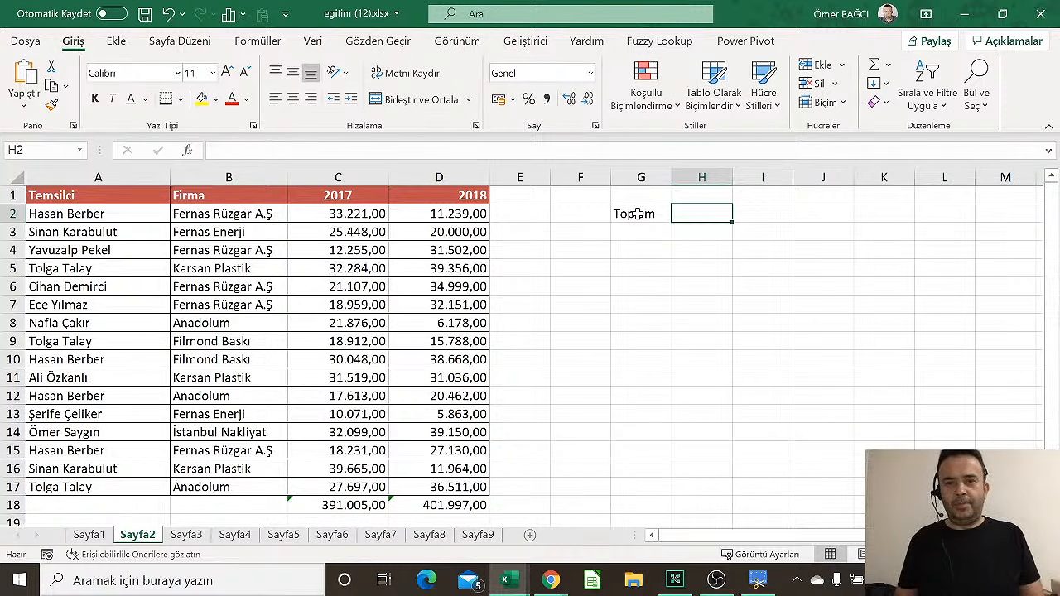
pyautogui.moveTo(440, 215); pyautogui.dragTo(450, 487)
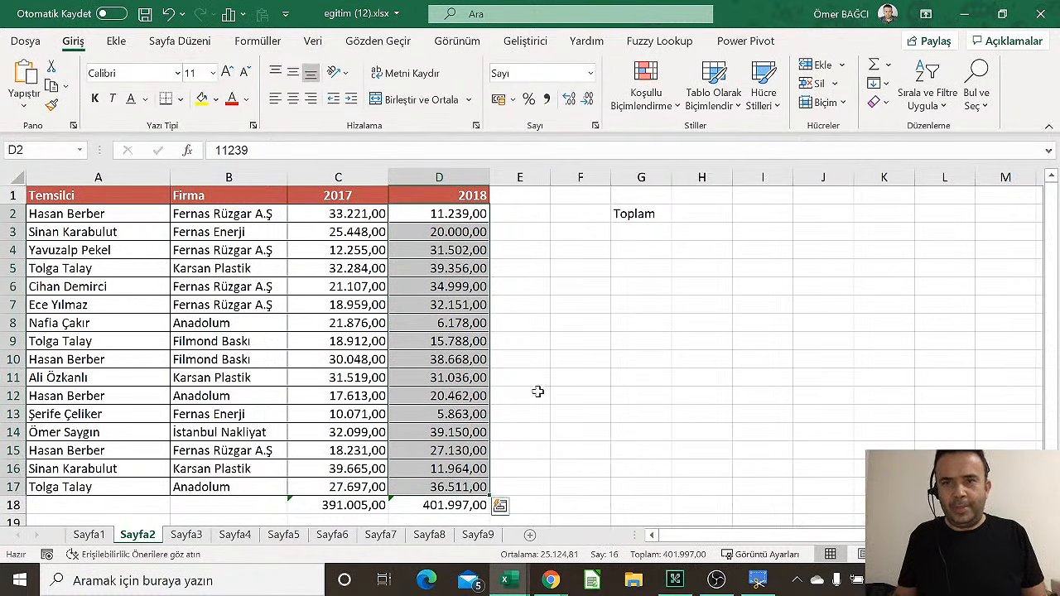
pyautogui.click(691, 215)
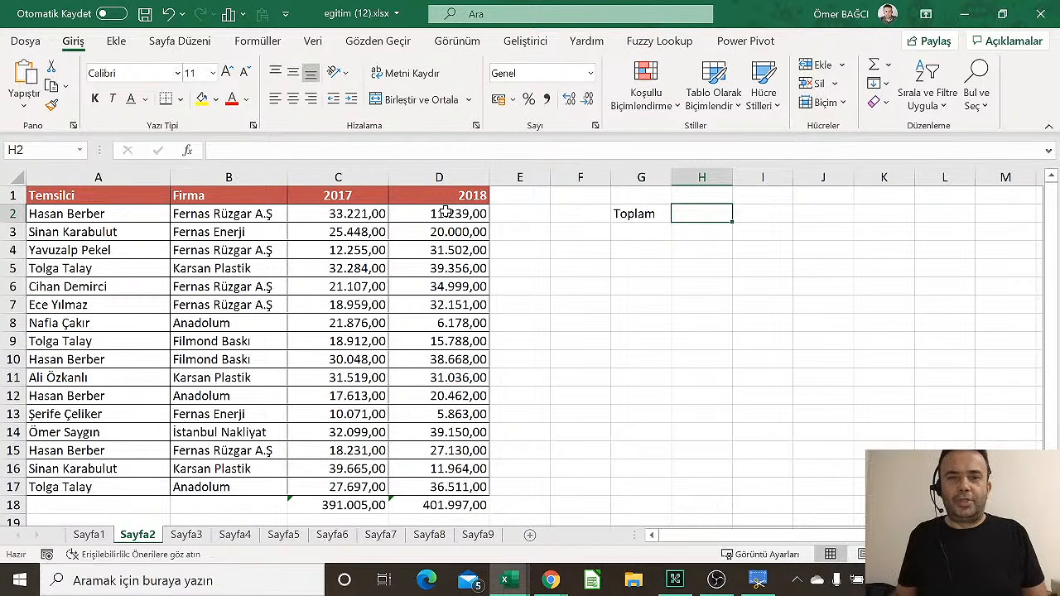
pyautogui.moveTo(448, 212); pyautogui.dragTo(439, 485)
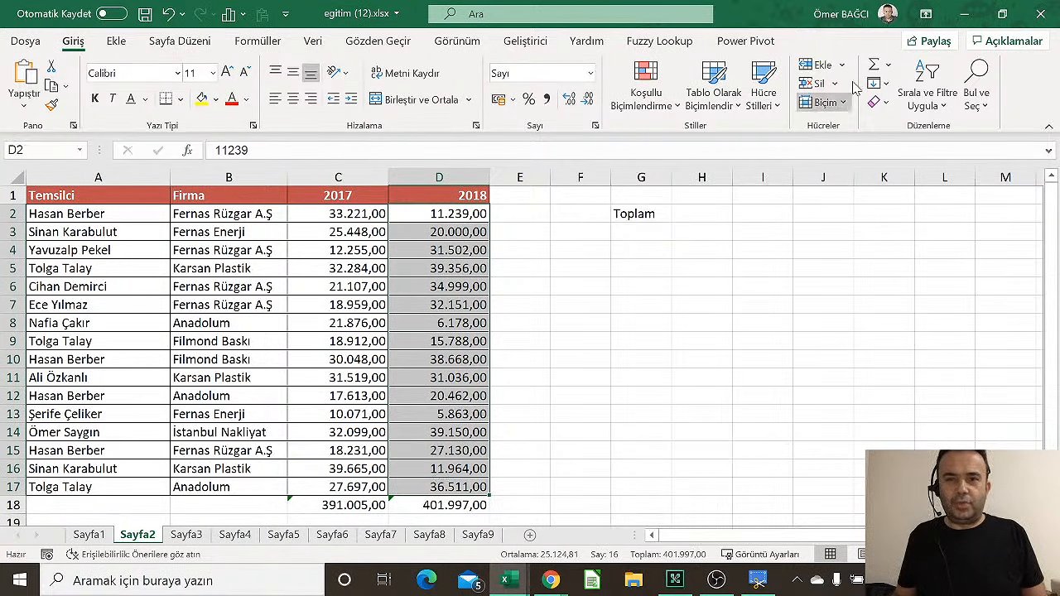
pyautogui.click(873, 66)
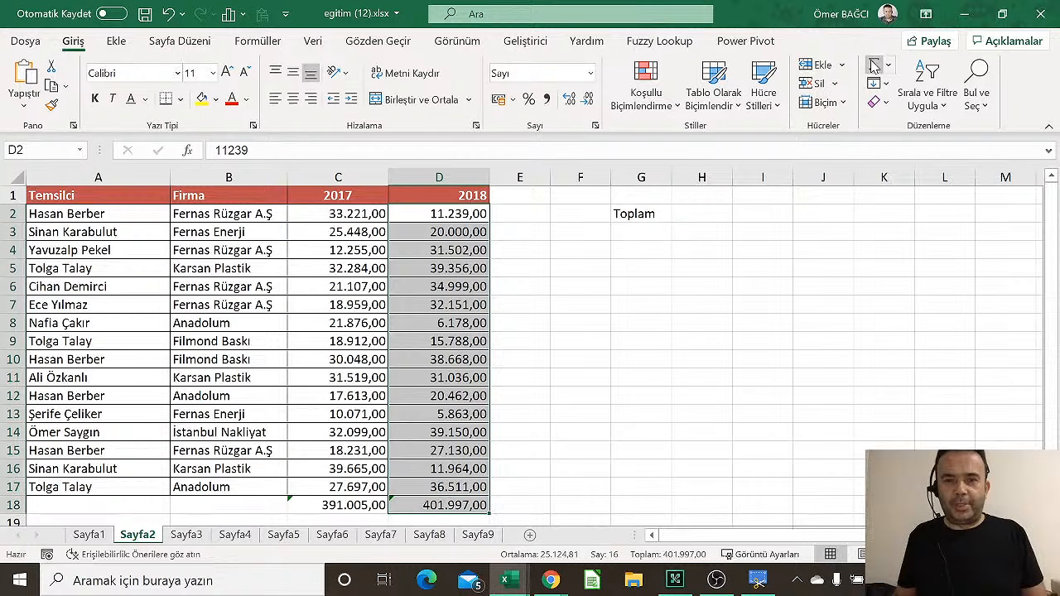
pyautogui.click(447, 505)
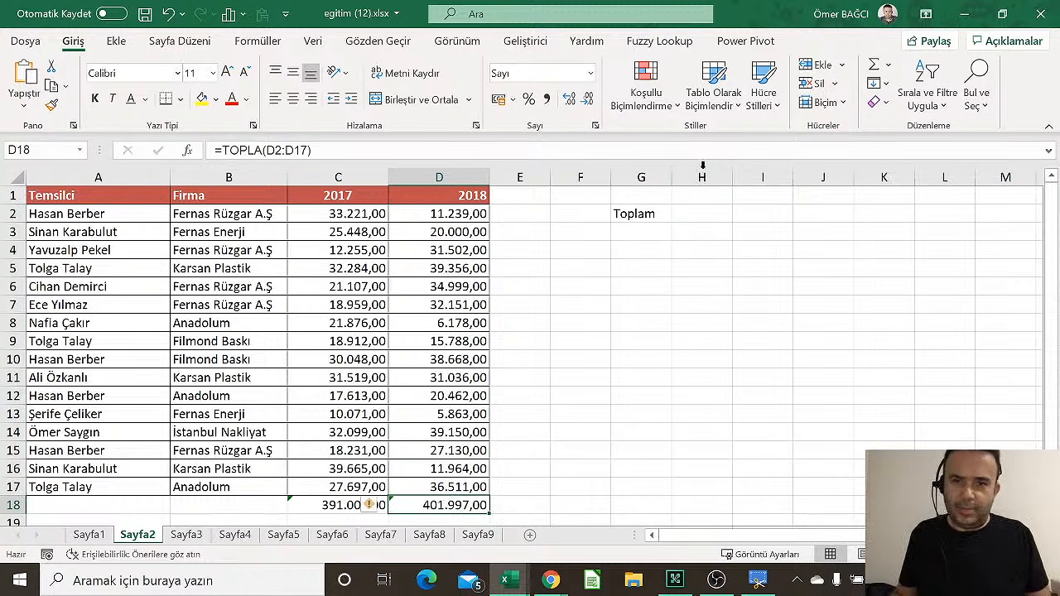
pyautogui.click(703, 216)
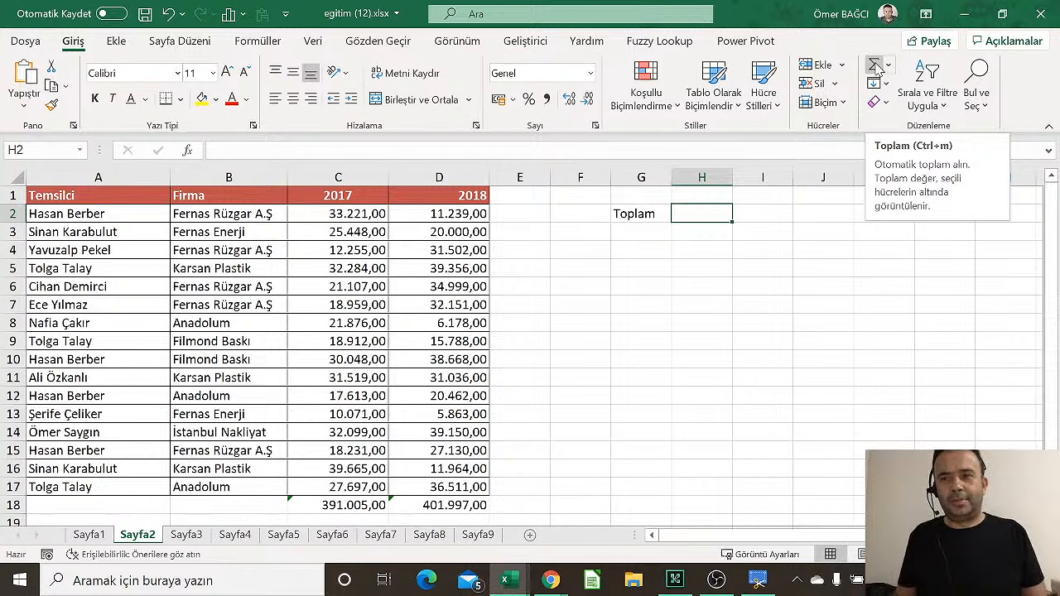
pyautogui.click(875, 66)
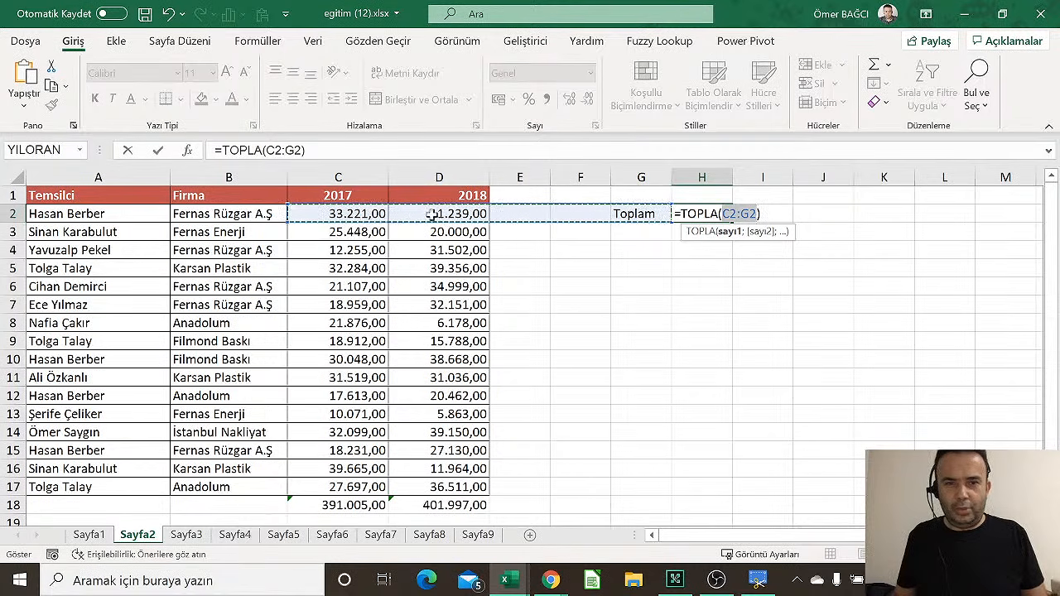
pyautogui.moveTo(462, 213); pyautogui.dragTo(431, 487)
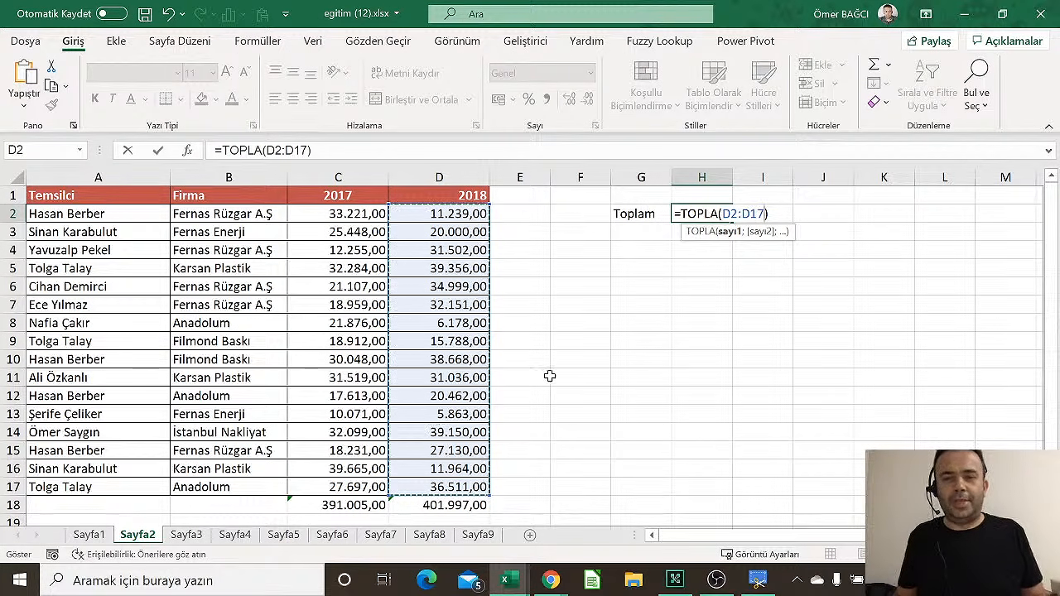
pyautogui.press('Return')
pyautogui.write('+')
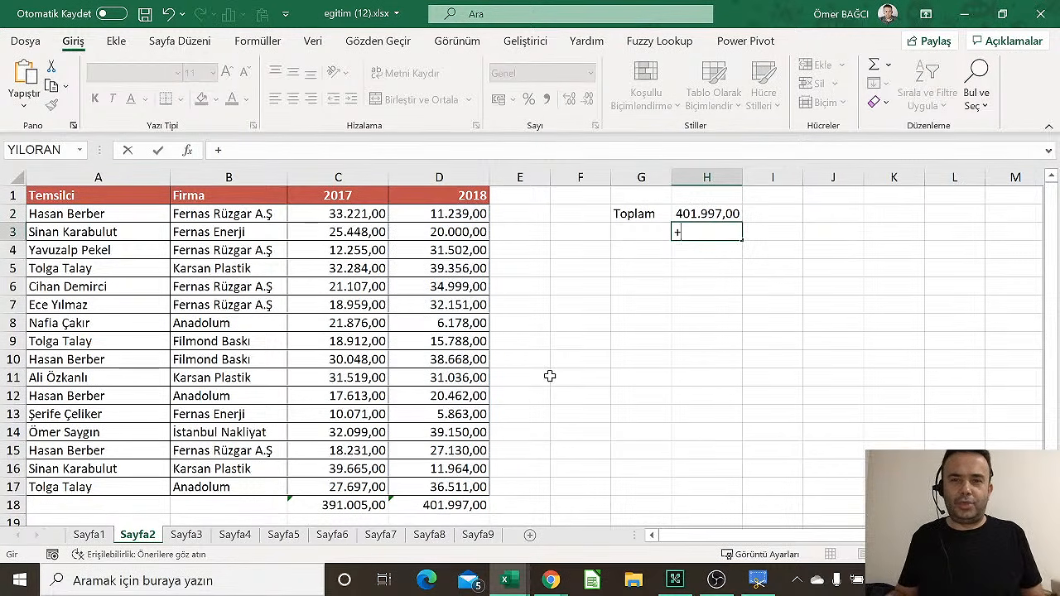
pyautogui.press('Escape')
pyautogui.press('Up')
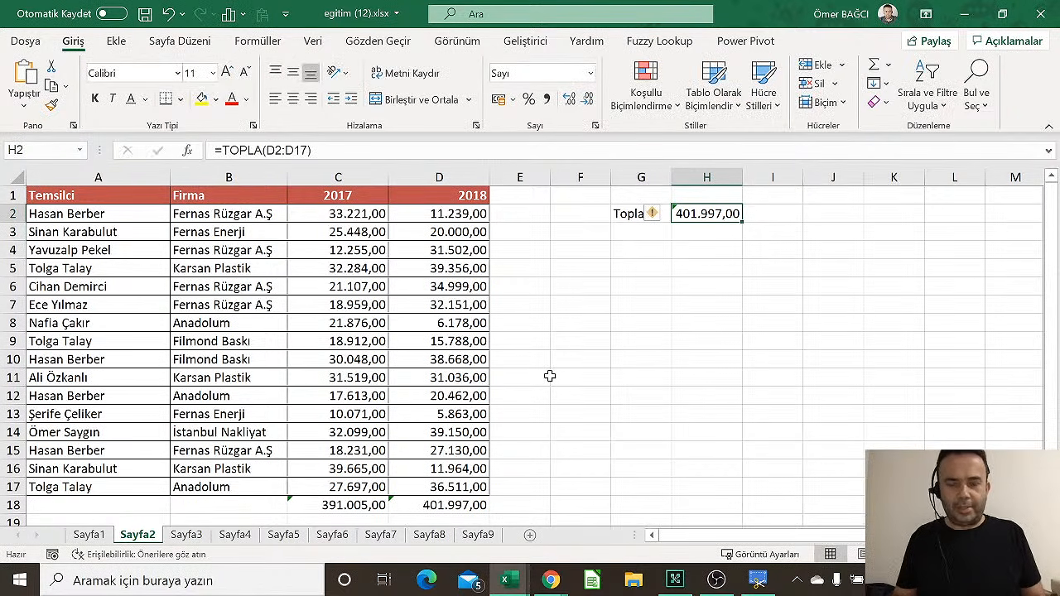
pyautogui.press('F2')
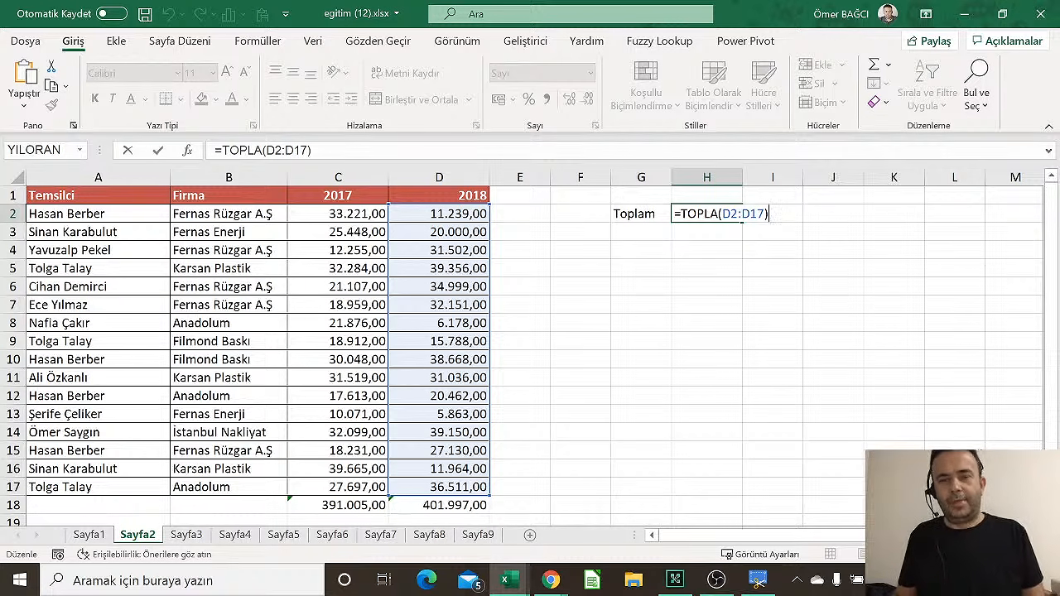
pyautogui.hotkey('ctrl', 'Return')
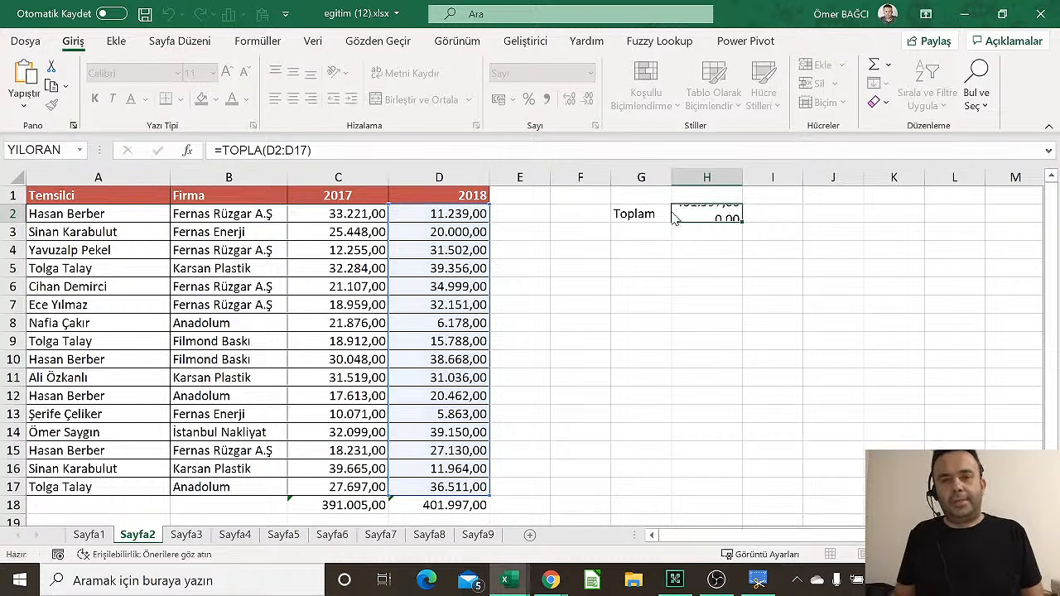
pyautogui.press('Delete')
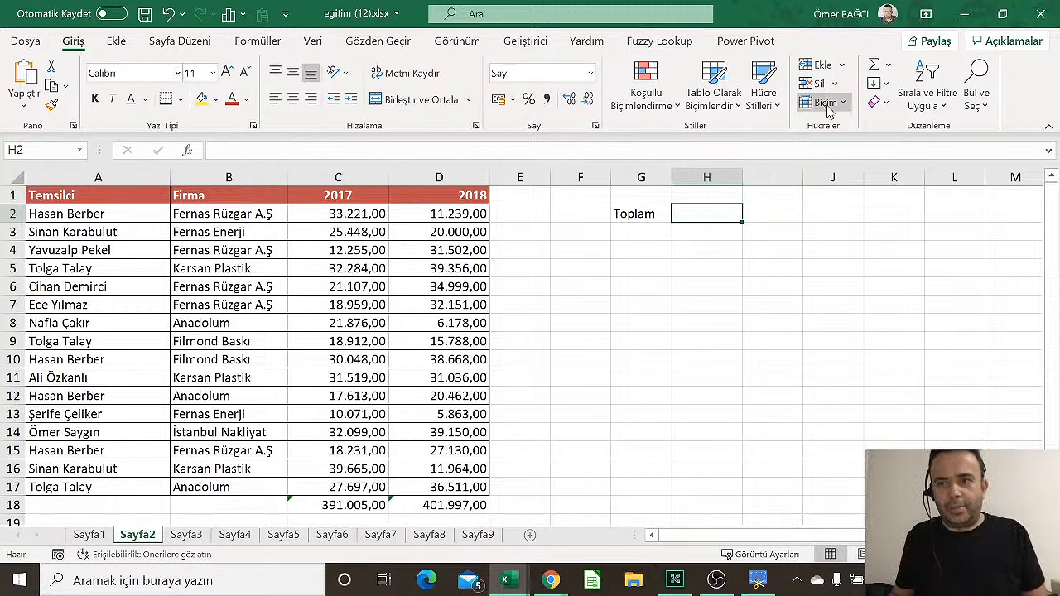
# AutoSum D2:D17 into H2, giving the 2018 total 401.997,00
pyautogui.click(876, 67)
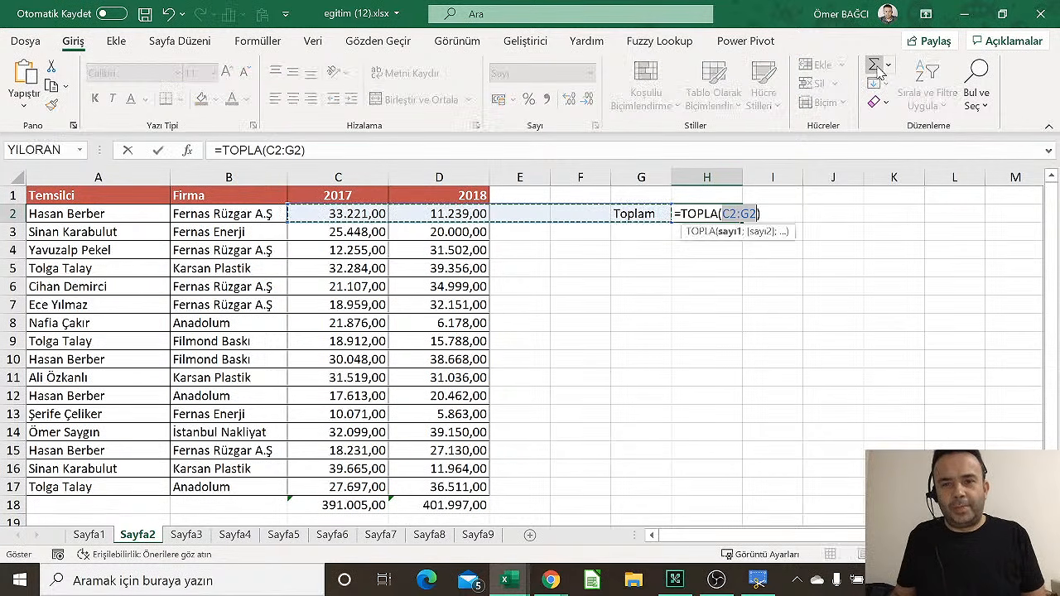
pyautogui.click(454, 214)
pyautogui.moveTo(454, 214); pyautogui.dragTo(448, 487)
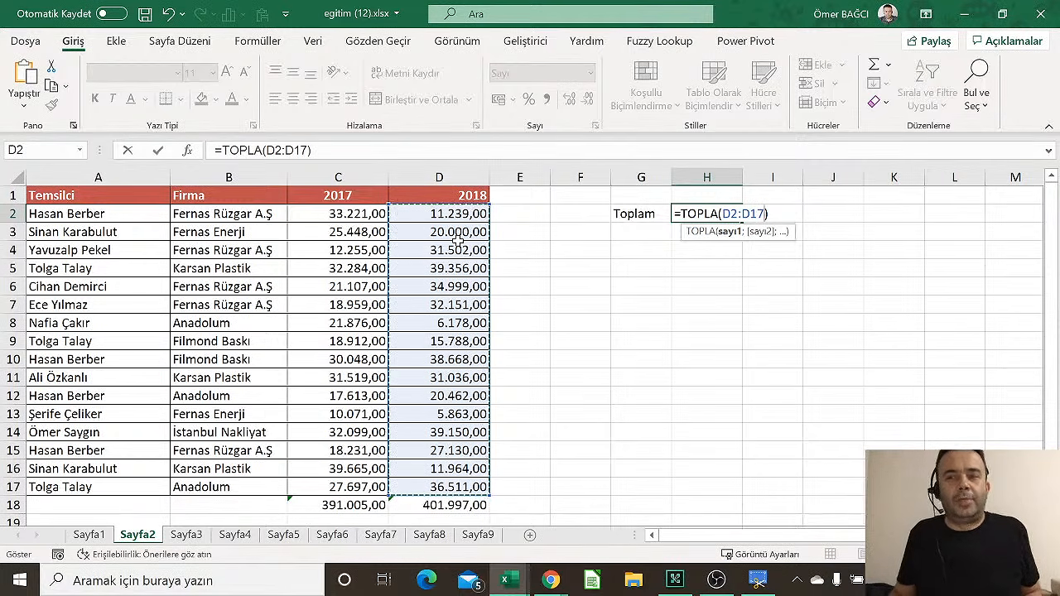
pyautogui.click(160, 152)
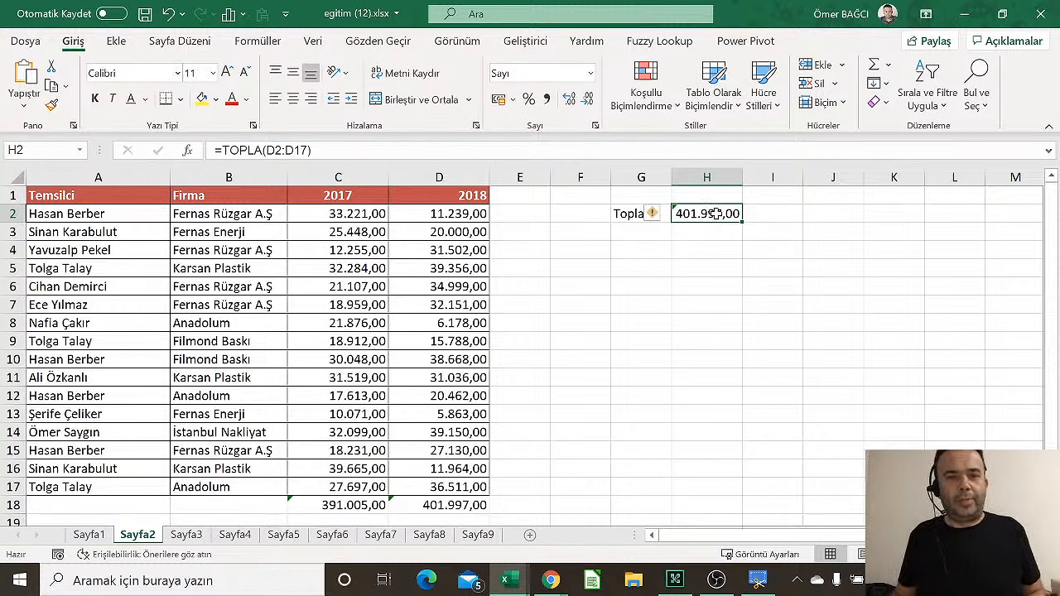
pyautogui.click(684, 230)
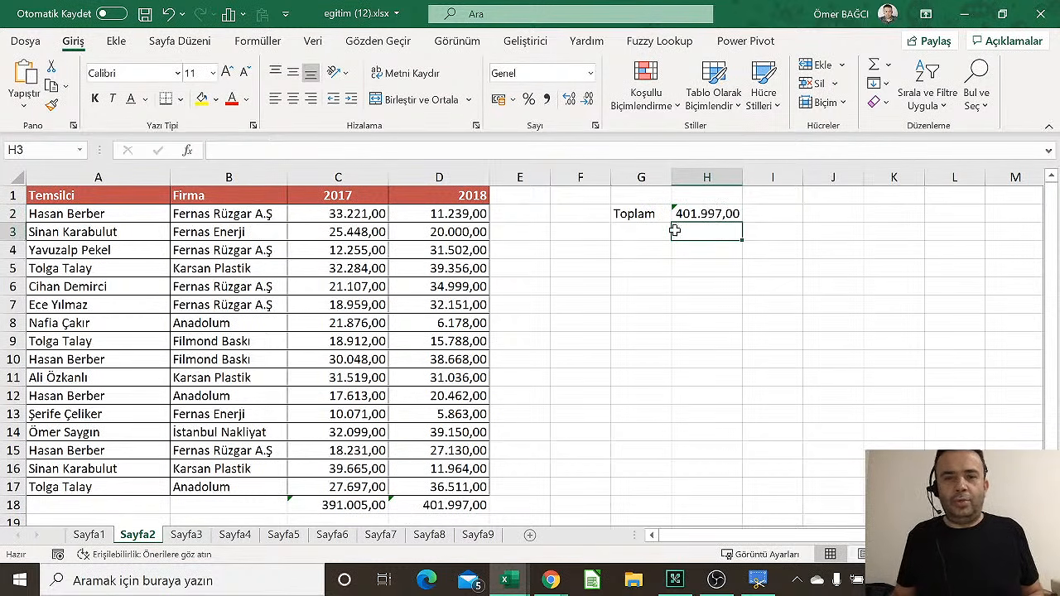
# Enter the AVERAGE of D2:D17 (25.124,81) in H3 and select the G1:I4 summary block
pyautogui.click(889, 66)
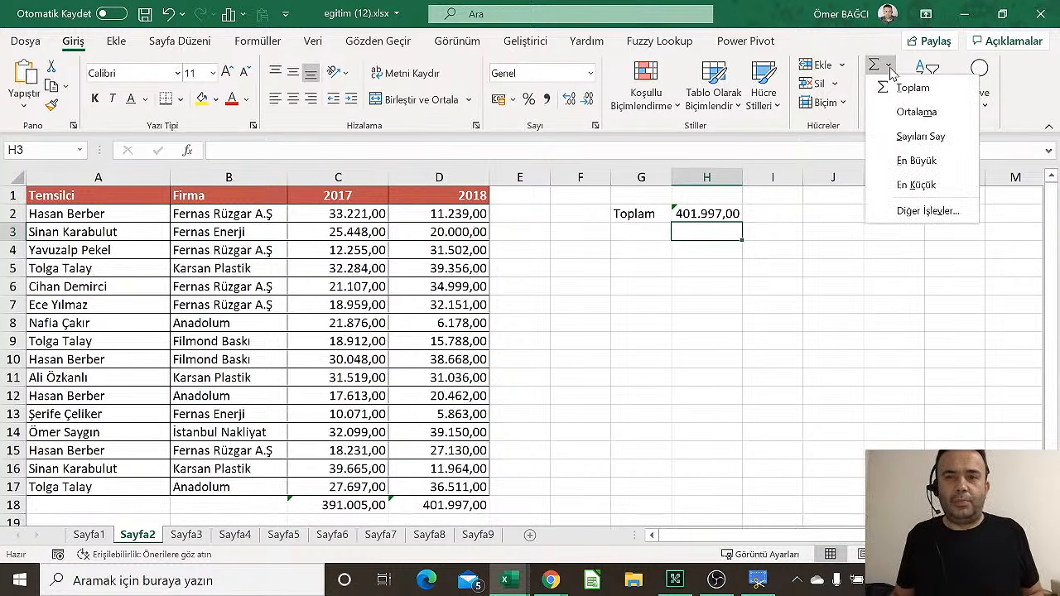
pyautogui.click(917, 111)
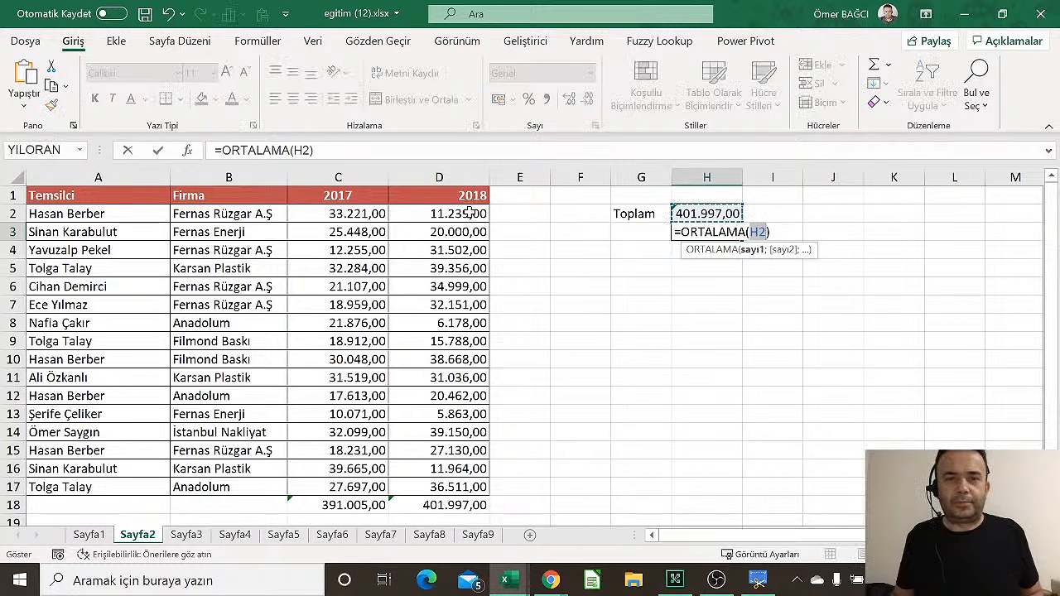
pyautogui.moveTo(478, 214); pyautogui.dragTo(414, 490)
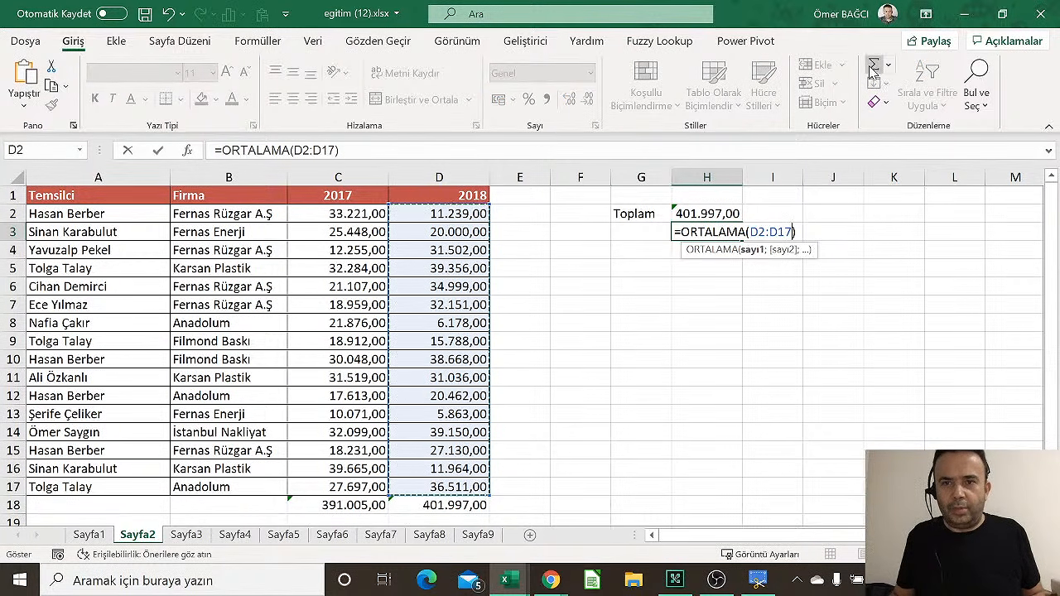
pyautogui.hotkey('ctrl', 'Return')
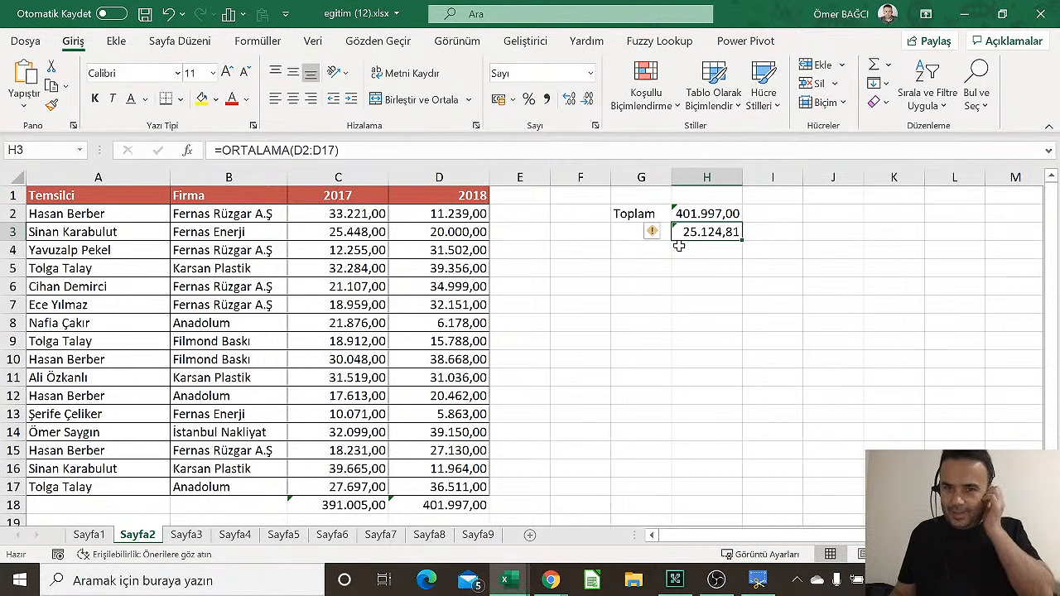
pyautogui.moveTo(630, 197); pyautogui.dragTo(743, 249)
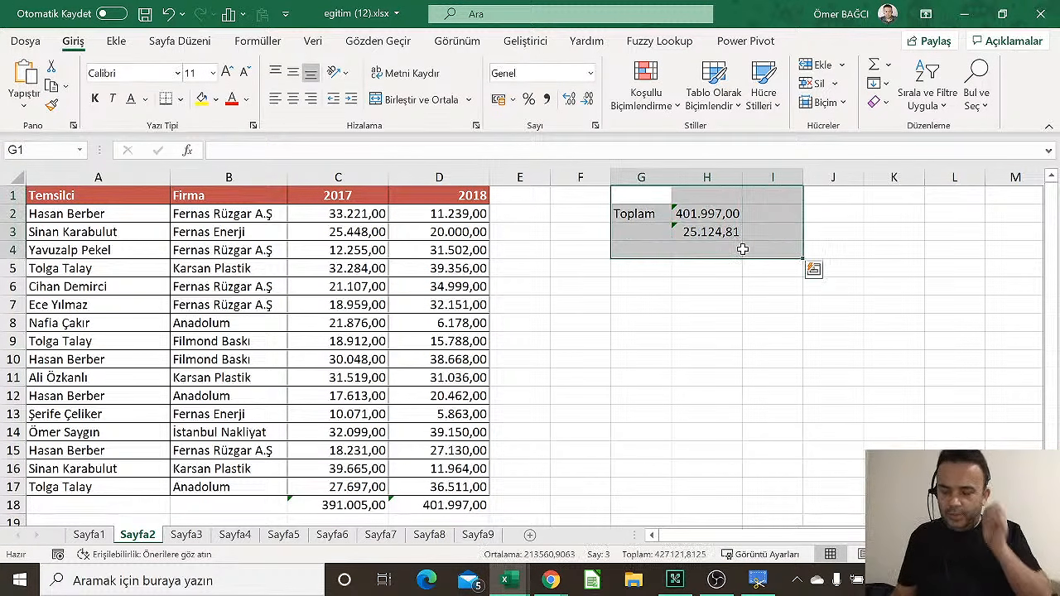
# Clear the G1:I4 summary label and results from the sales sheet
pyautogui.press('Delete')
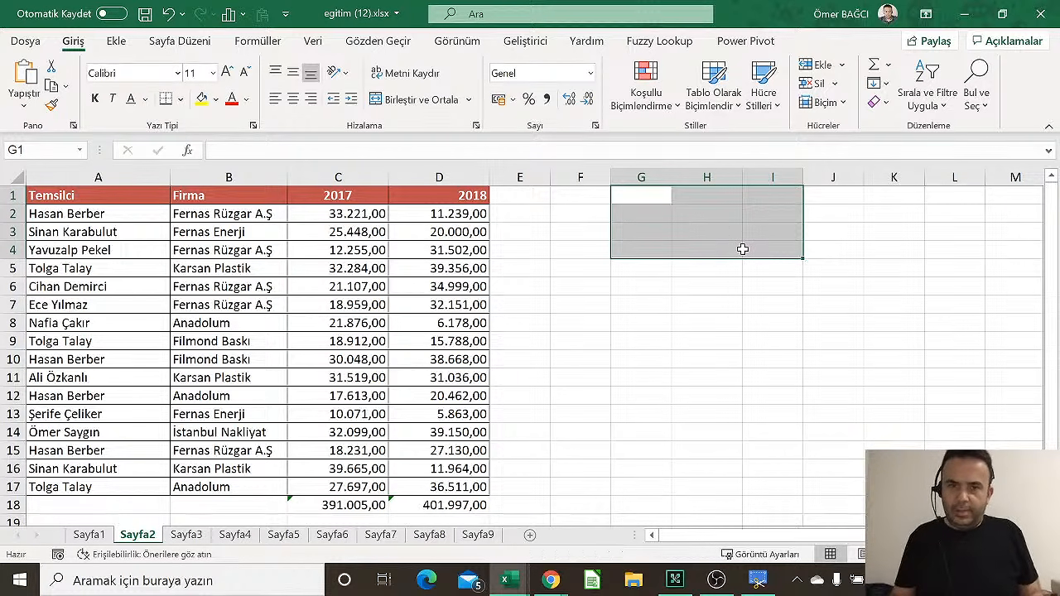
pyautogui.click(649, 208)
pyautogui.click(353, 197)
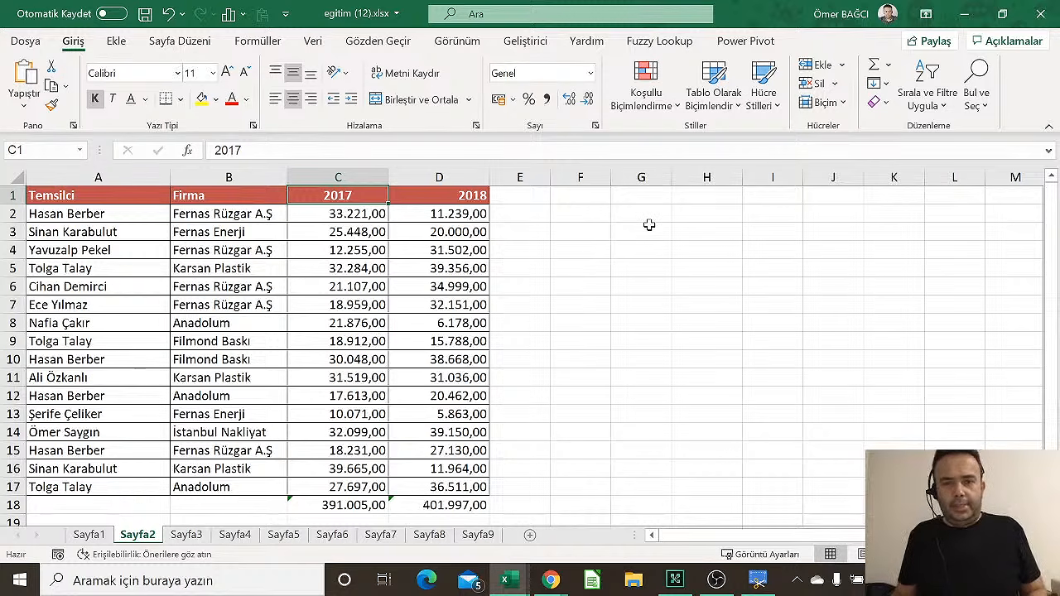
pyautogui.click(530, 200)
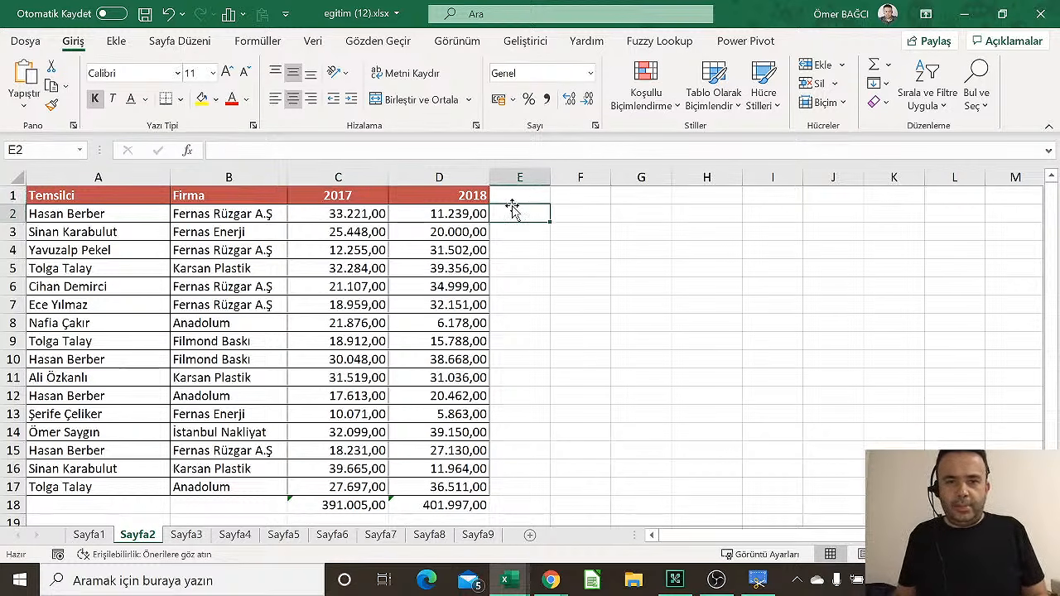
pyautogui.click(650, 215)
# Insert a new blank worksheet, Sayfa10, after Sayfa2
pyautogui.click(530, 536)
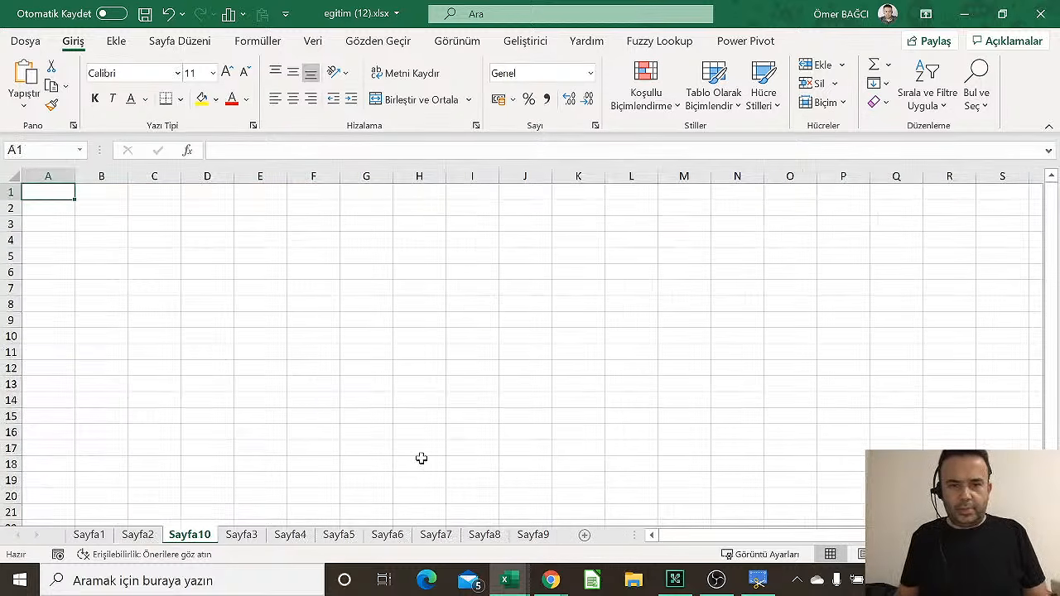
pyautogui.scroll(5, 320, 397)
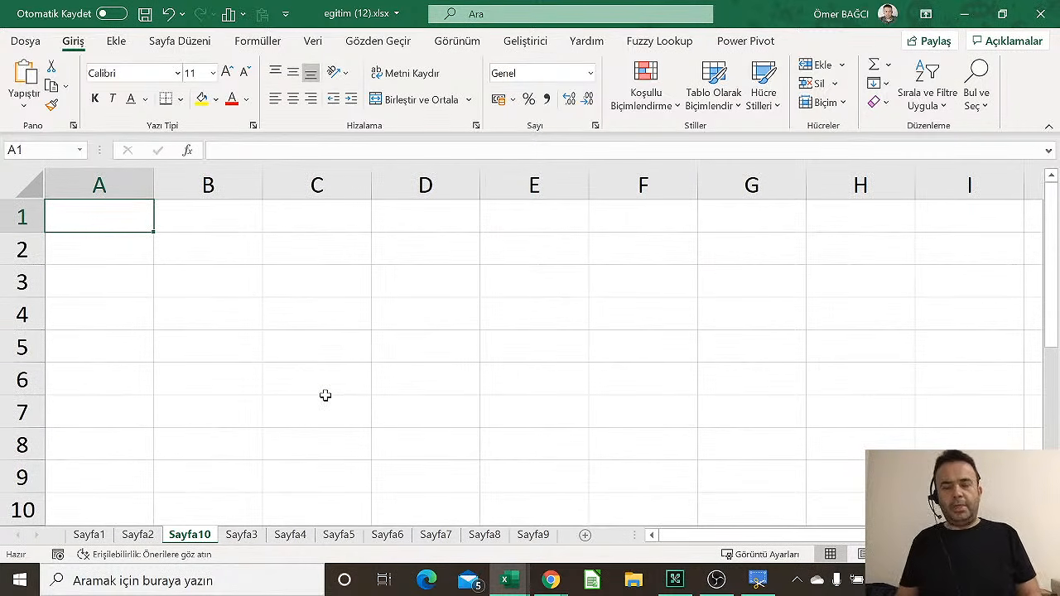
pyautogui.scroll(-2, 326, 394)
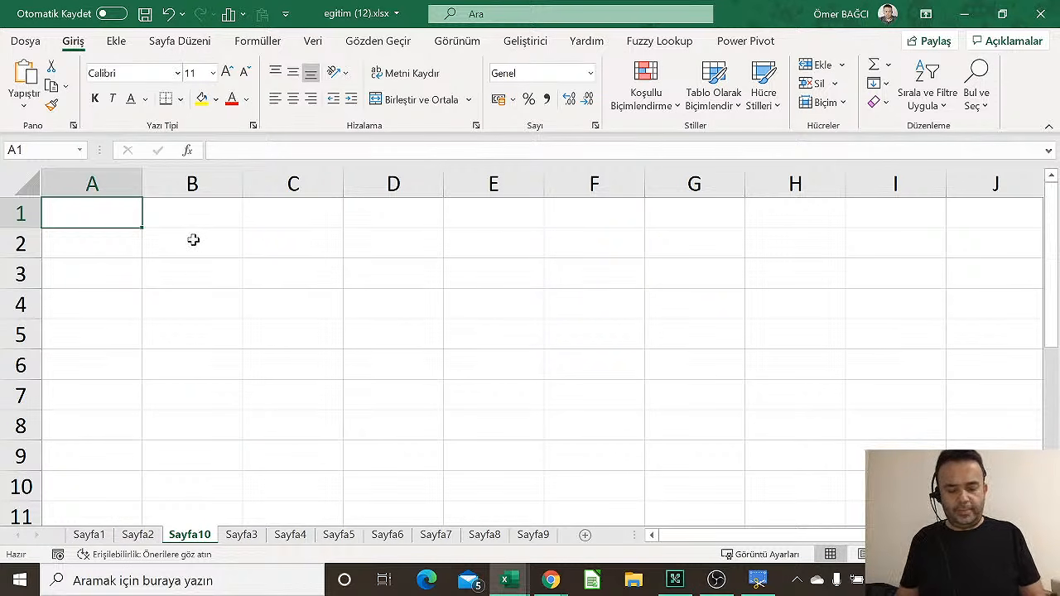
# Enter the date 20.11 in A1 and the value 156 in A2
pyautogui.write('E')
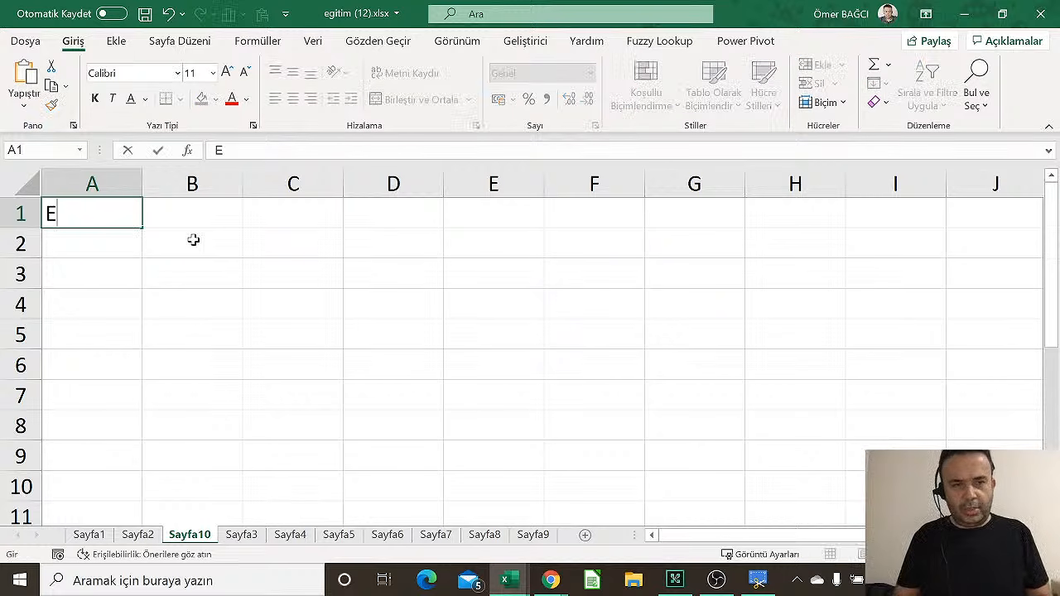
pyautogui.press('BackSpace')
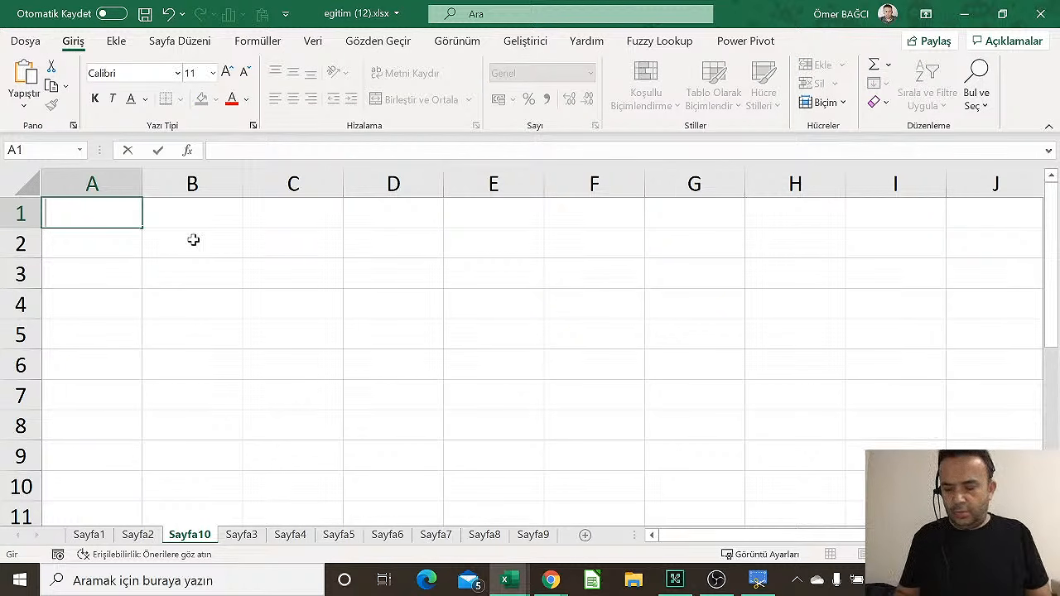
pyautogui.write('20.')
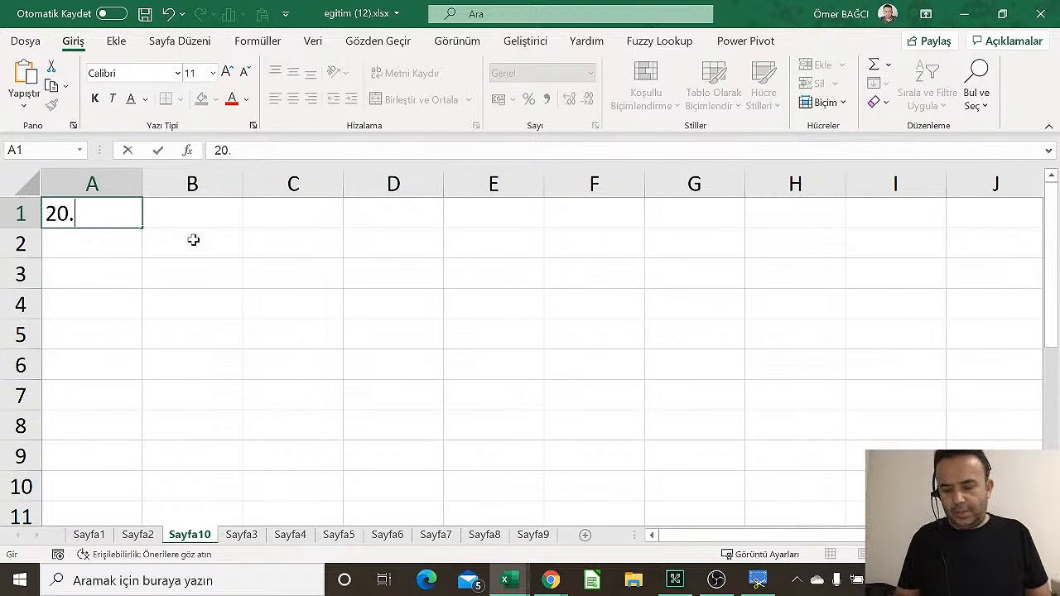
pyautogui.write('11')
pyautogui.press('Tab')
pyautogui.press('Down')
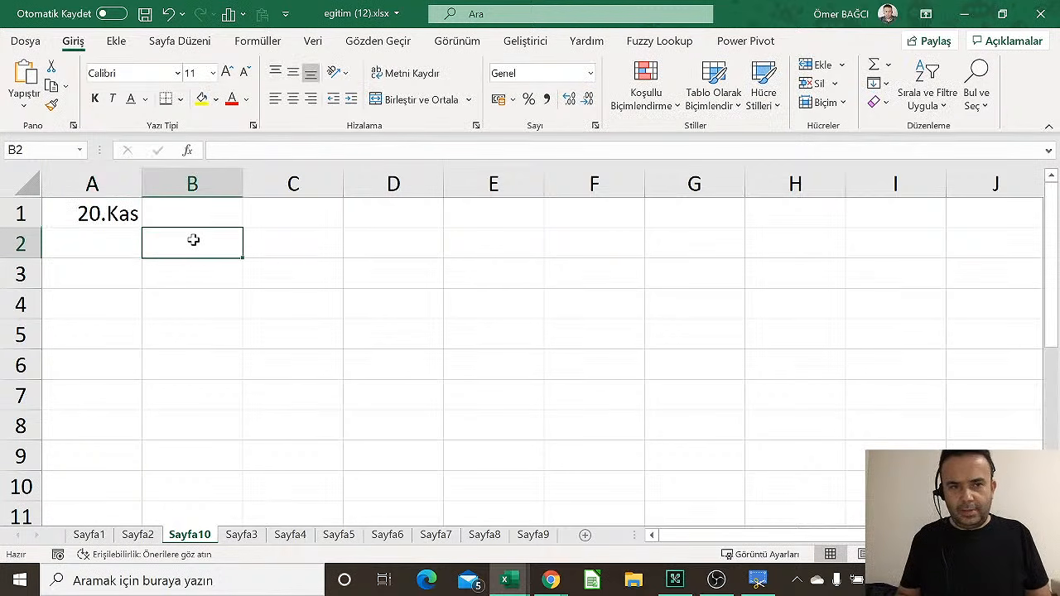
pyautogui.press('Left')
pyautogui.write('156')
pyautogui.press('Tab')
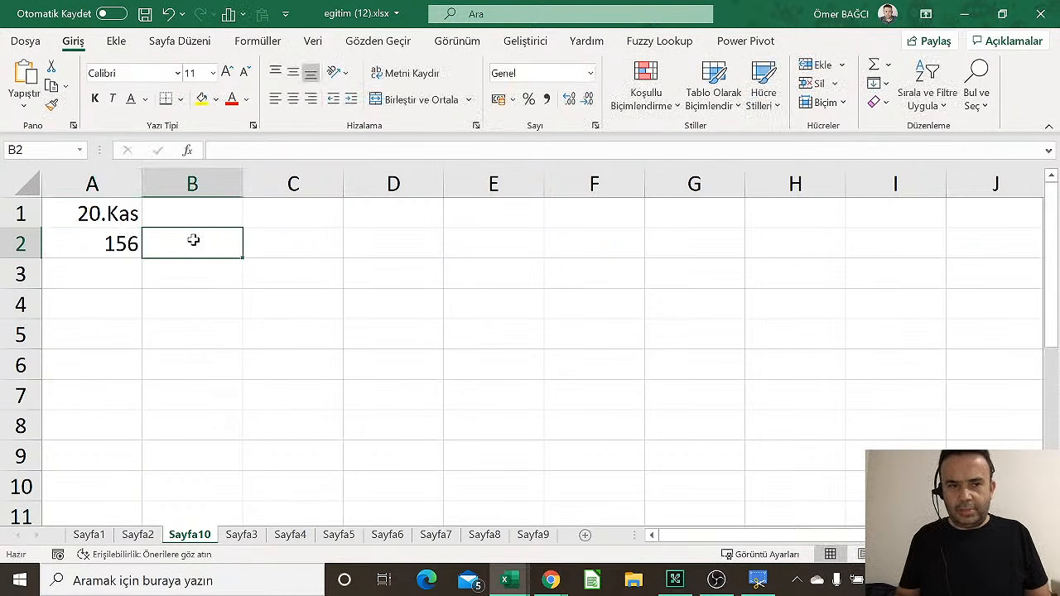
# Enter today's date 23.12.2020 in B1, 184 in B2, and the heading '% Kaç Fark var' in C1
pyautogui.press('Up')
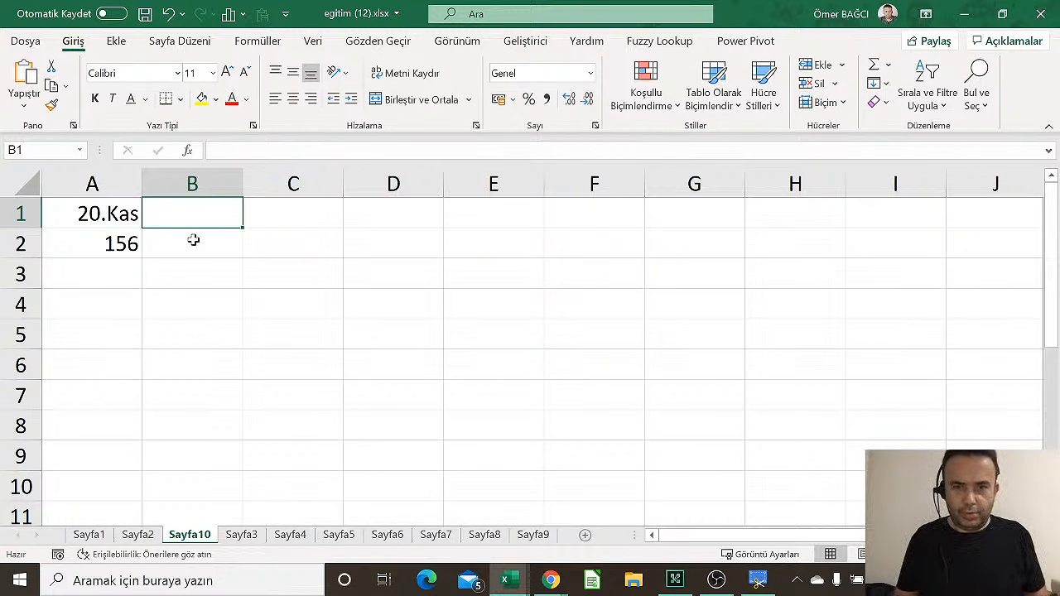
pyautogui.hotkey('ctrl', ';')
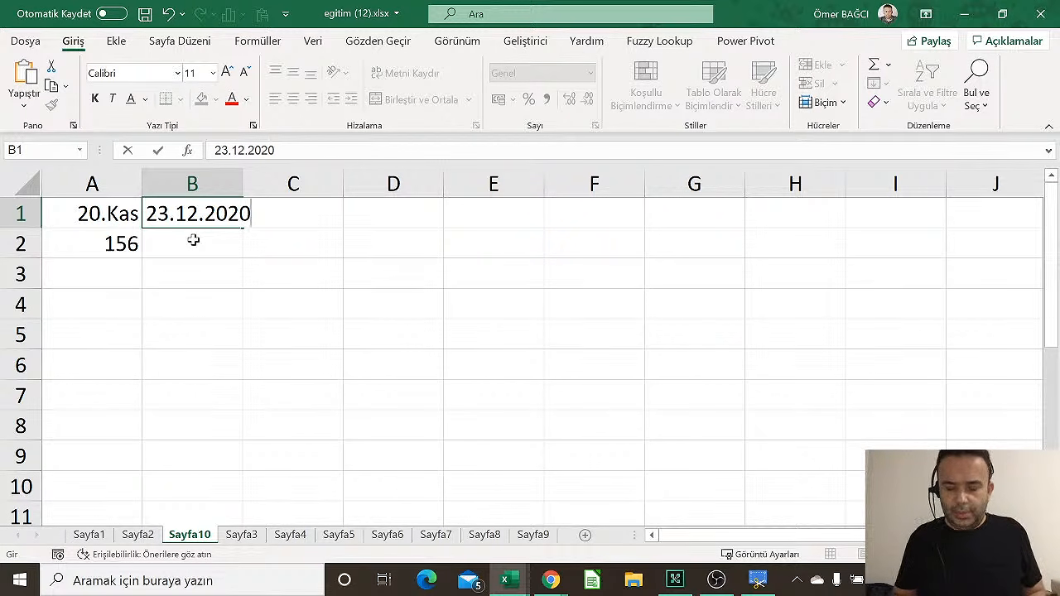
pyautogui.press('Return')
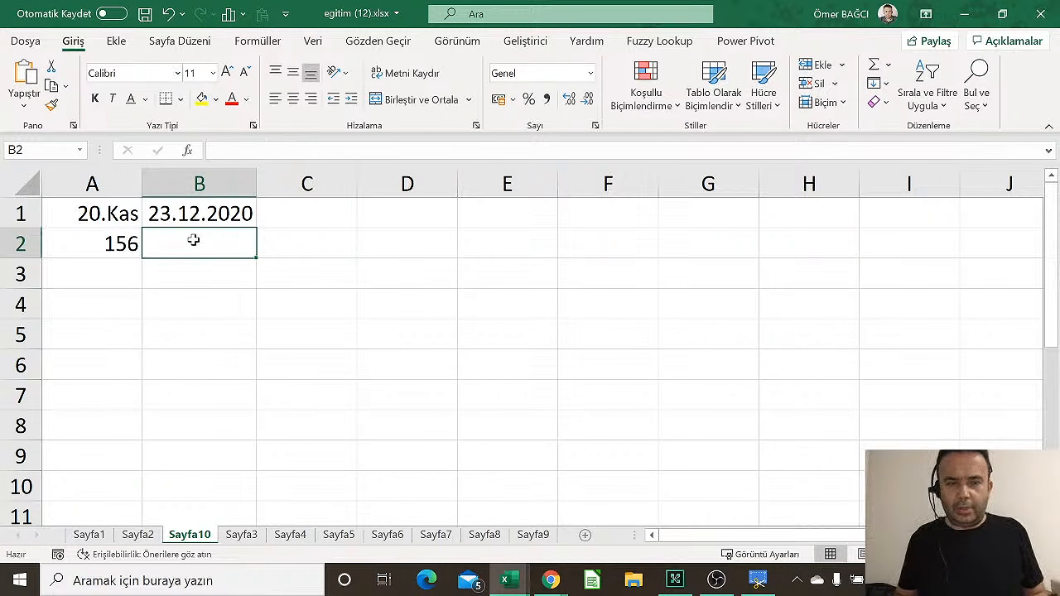
pyautogui.write('184')
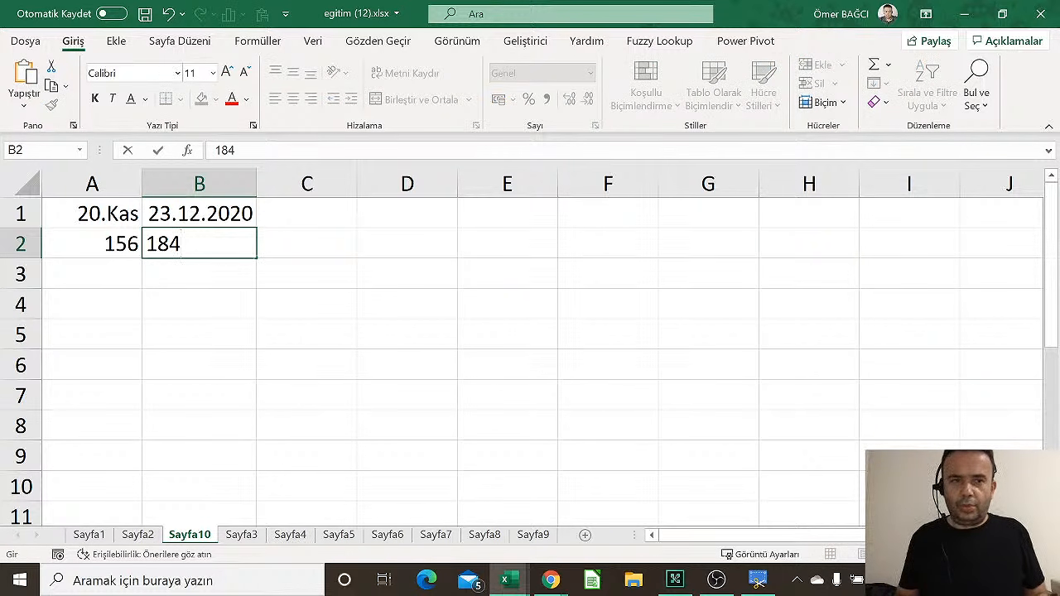
pyautogui.press('Return')
pyautogui.press('Right')
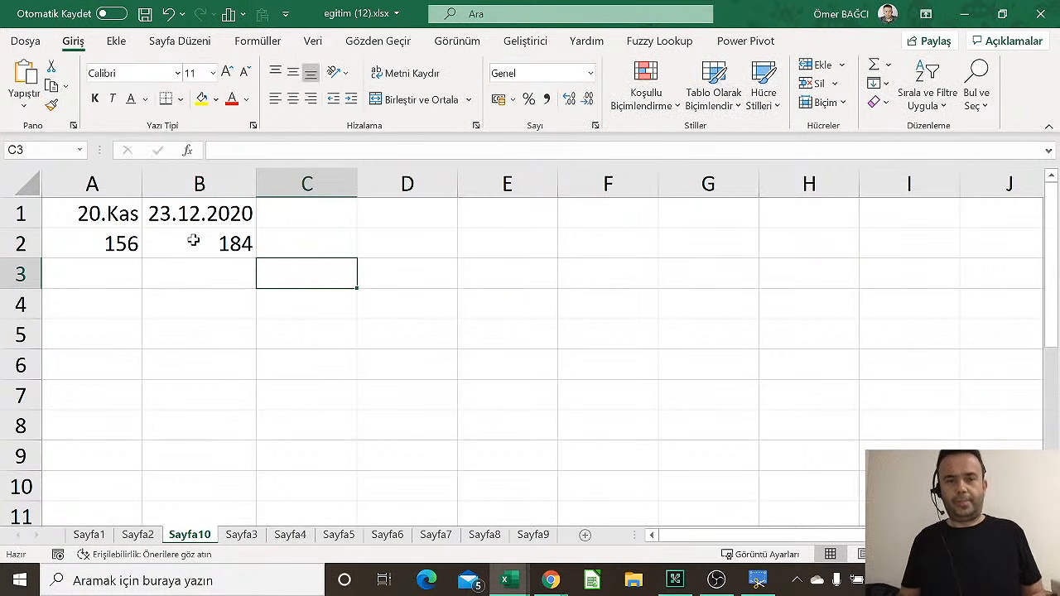
pyautogui.press('Up')
pyautogui.press('Up')
pyautogui.write('% ')
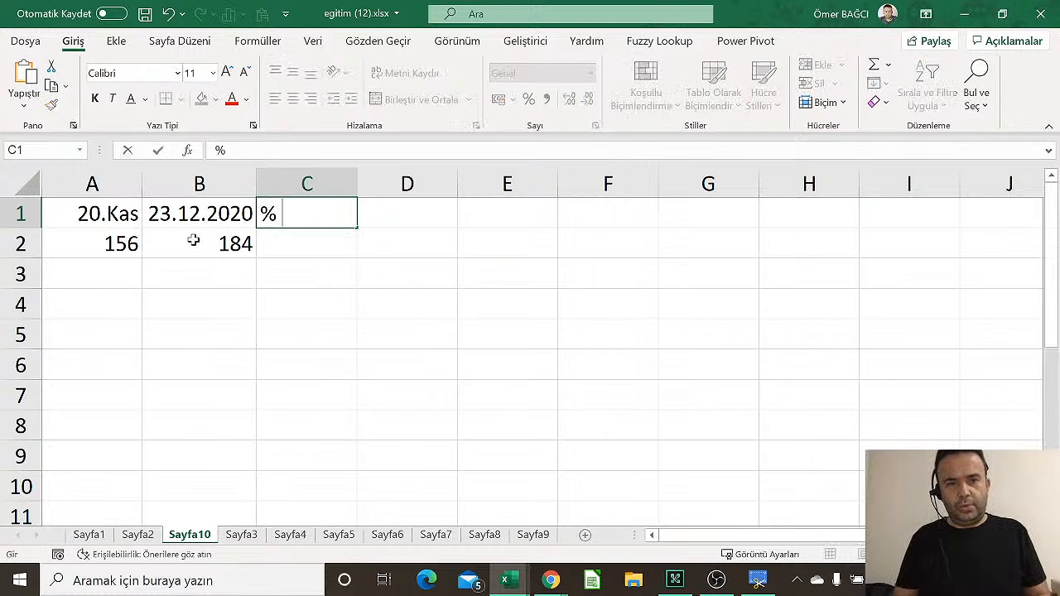
pyautogui.write('Kaç Fark var')
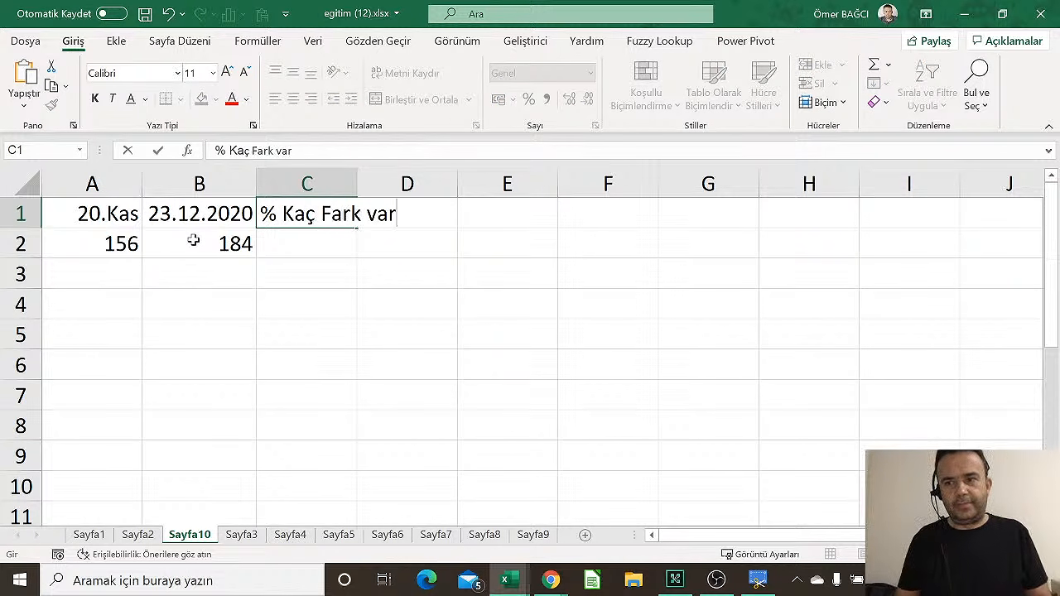
pyautogui.press('Return')
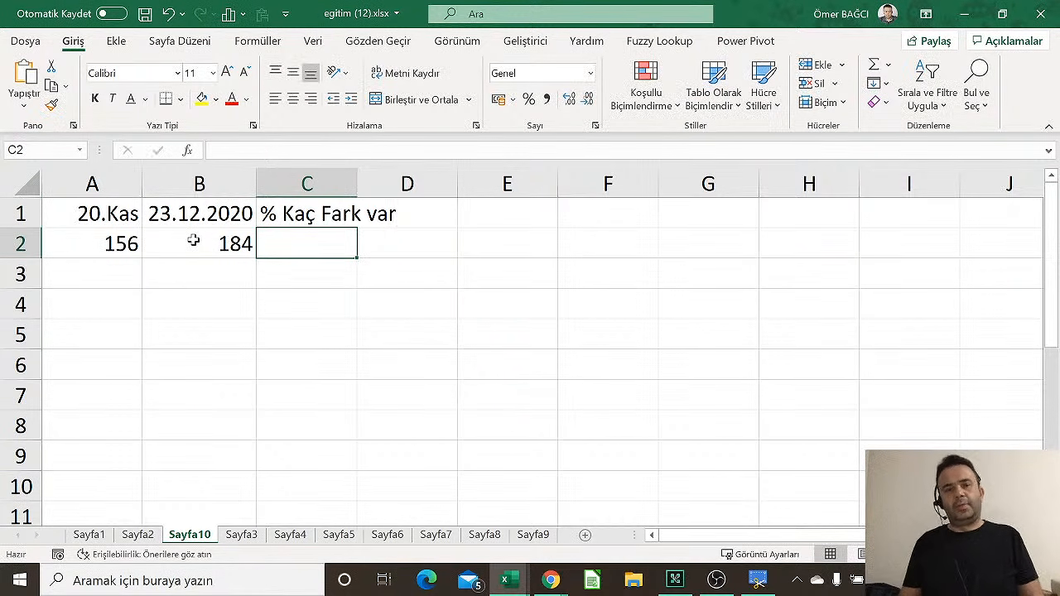
# Widen column A and format A1 as a short date, 20.11.2020
pyautogui.moveTo(142, 184); pyautogui.dragTo(173, 184)
pyautogui.click(96, 206)
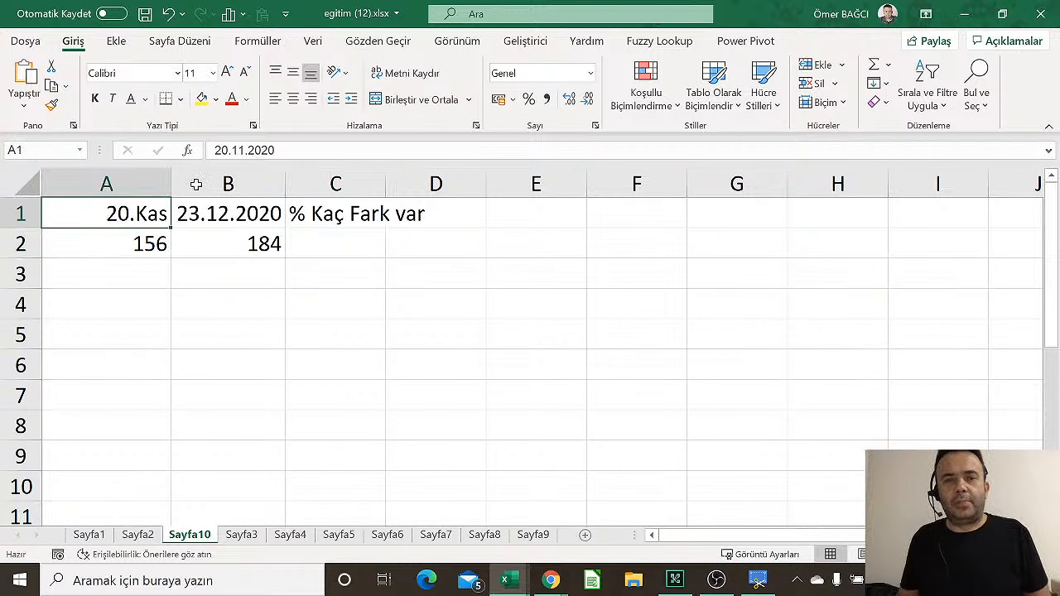
pyautogui.click(590, 73)
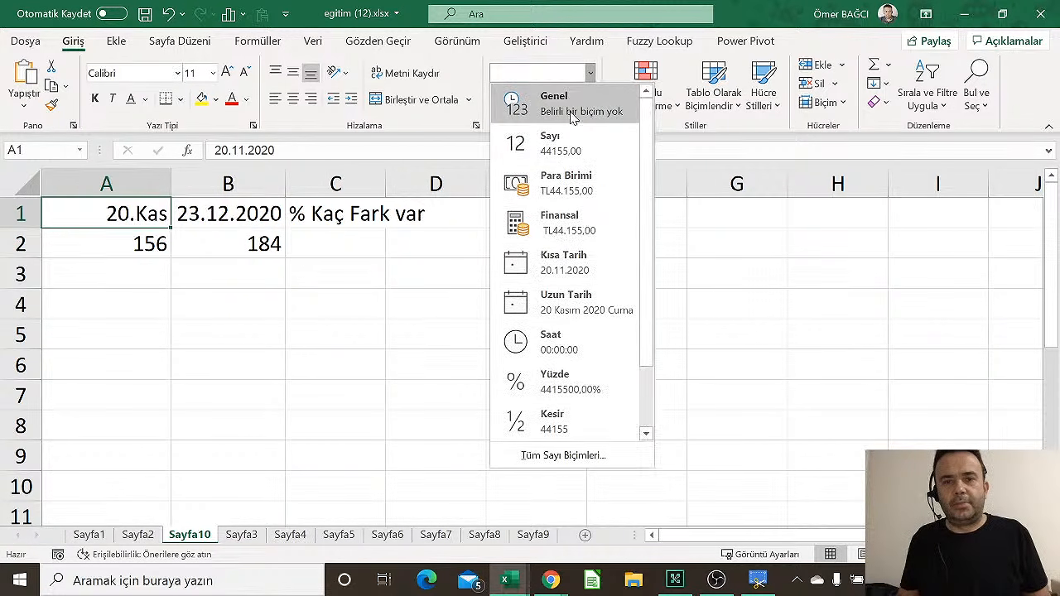
pyautogui.click(564, 262)
pyautogui.click(306, 243)
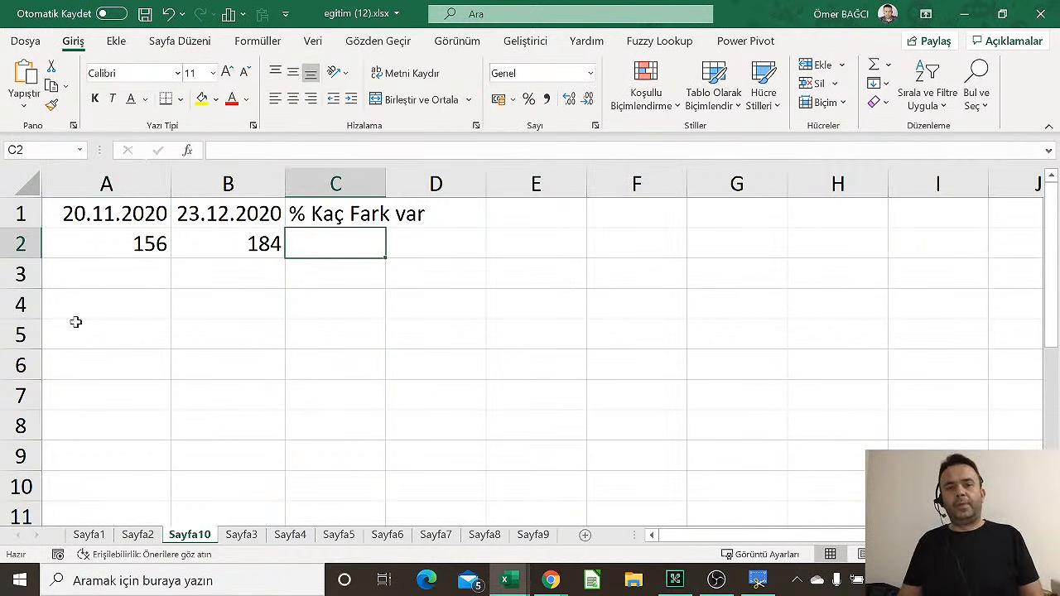
pyautogui.click(77, 325)
# Enter =B2-A2 in C2 to get the difference of 28
pyautogui.click(118, 215)
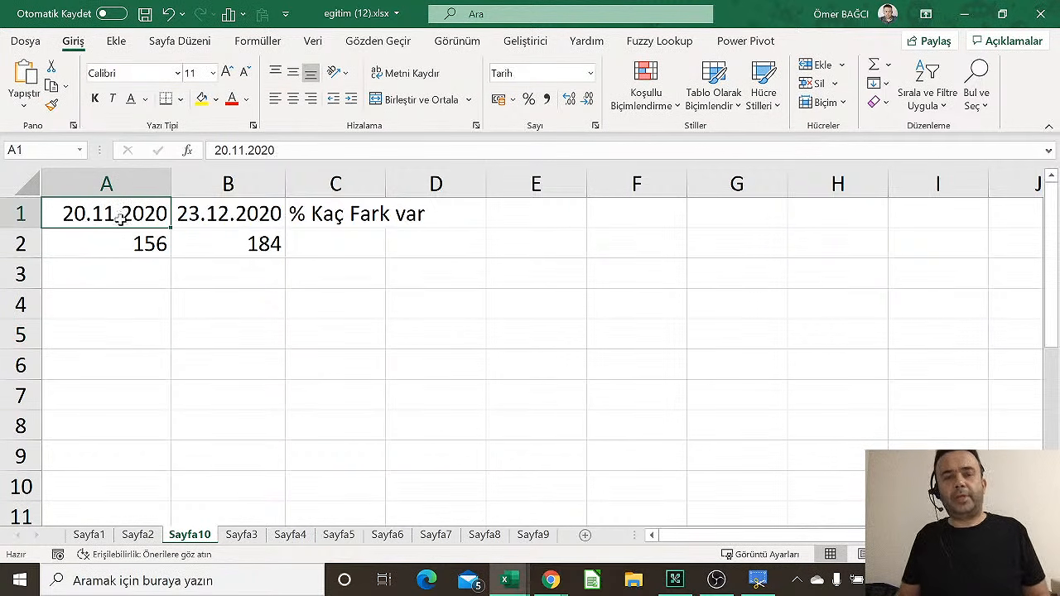
pyautogui.click(126, 245)
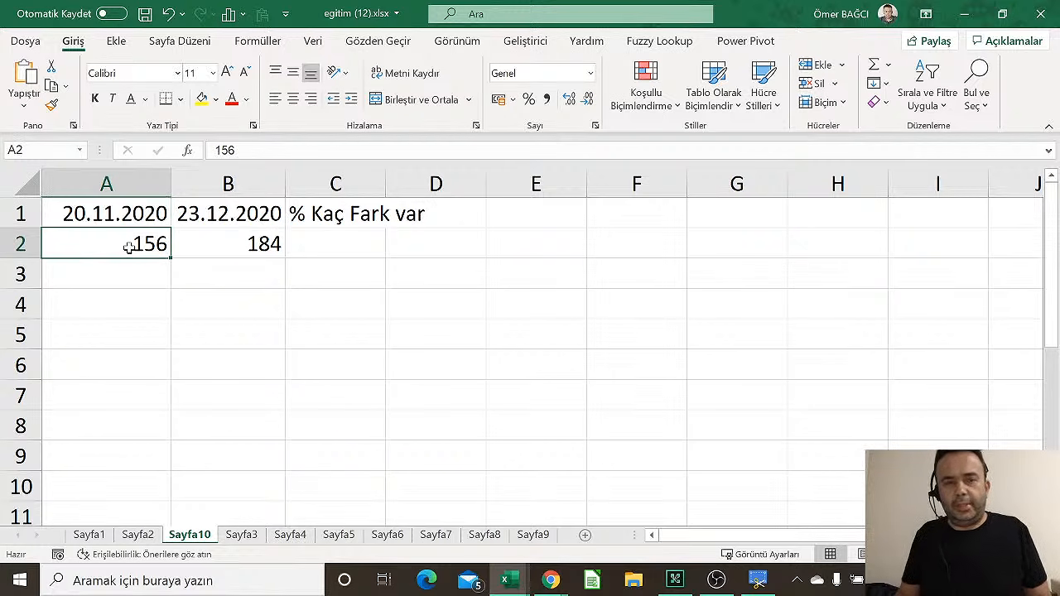
pyautogui.click(239, 218)
pyautogui.click(245, 240)
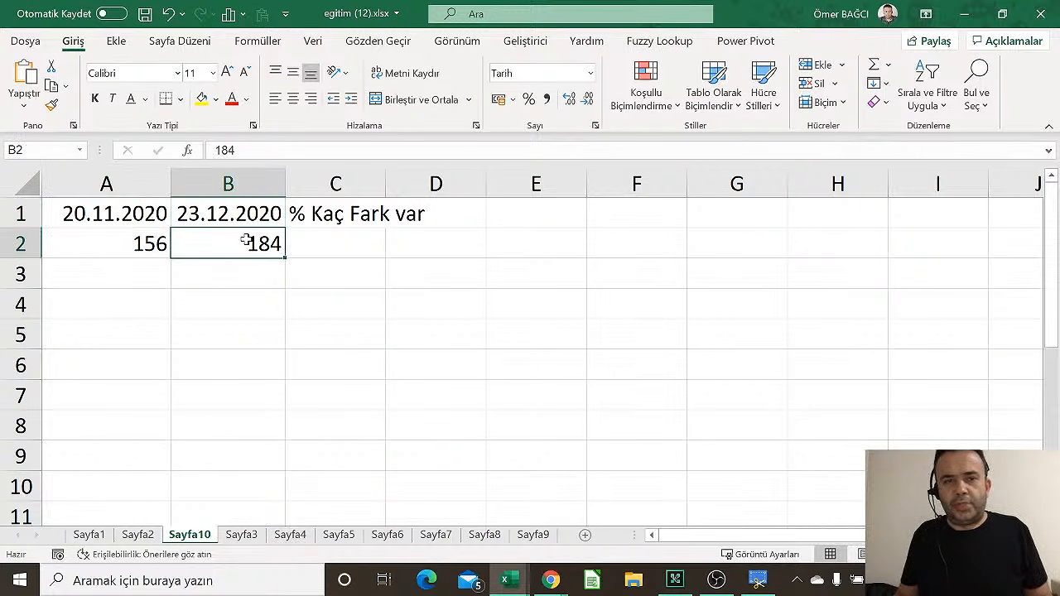
pyautogui.click(311, 247)
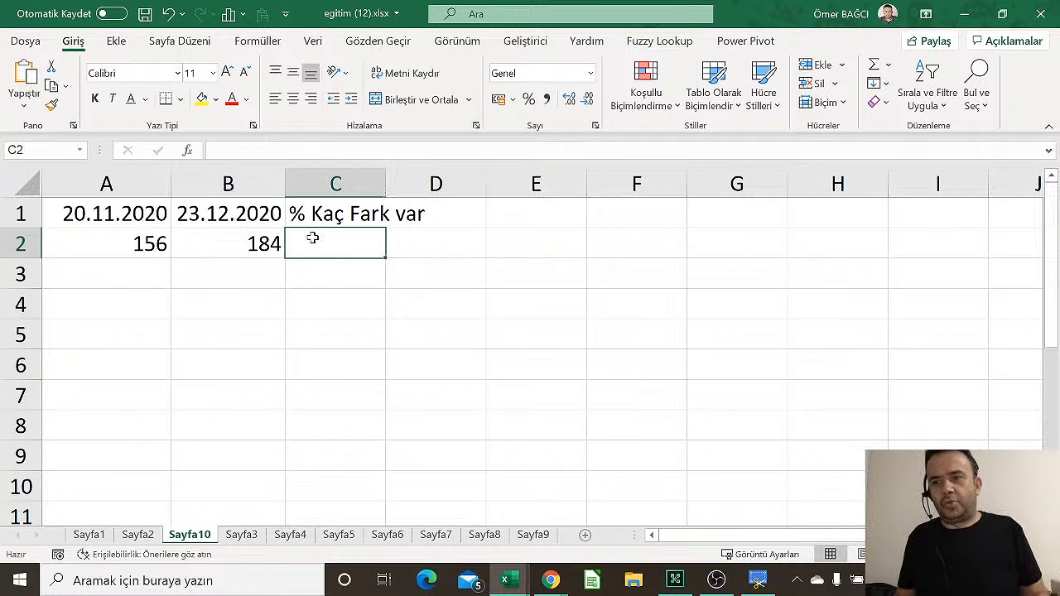
pyautogui.write('=')
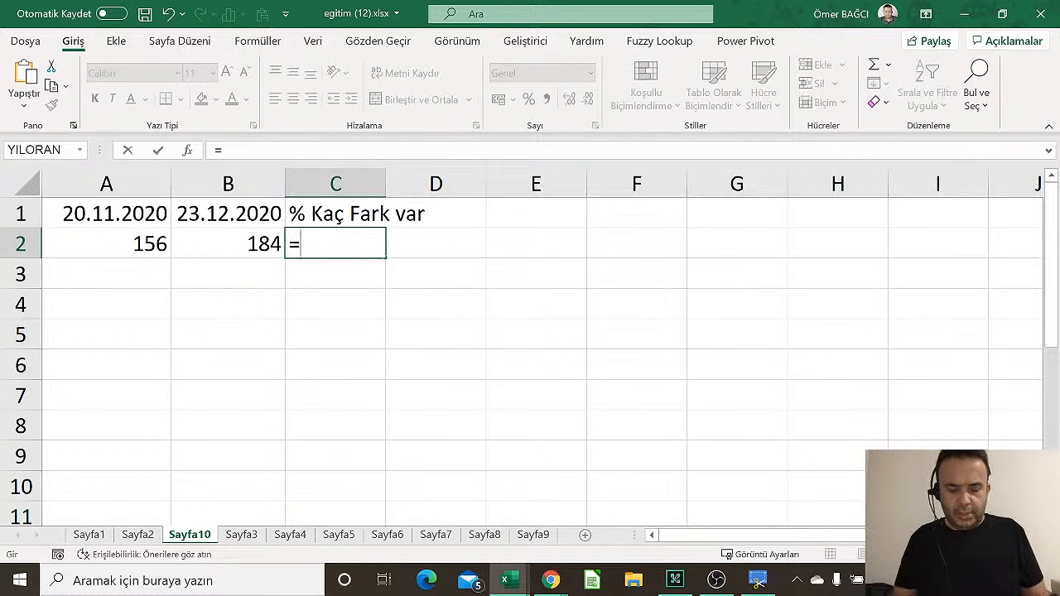
pyautogui.write('b2-')
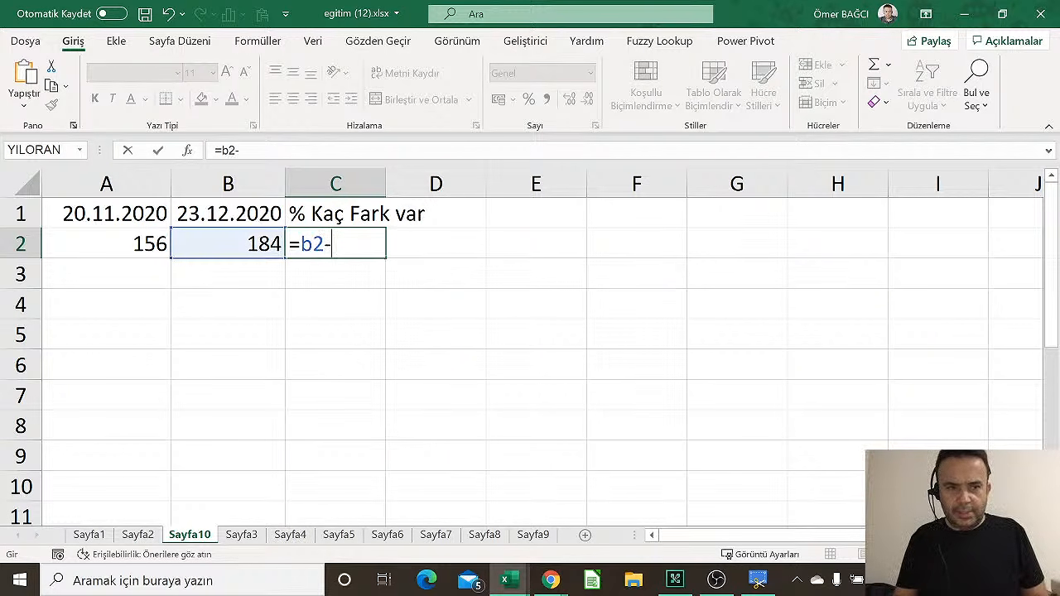
pyautogui.write('a2')
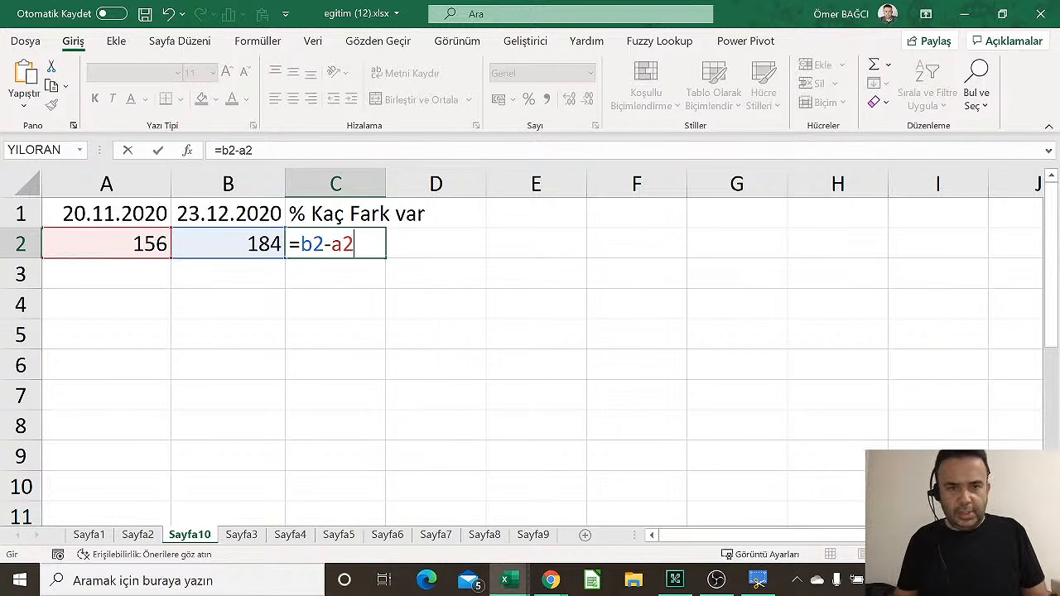
pyautogui.press('Return')
pyautogui.click(312, 238)
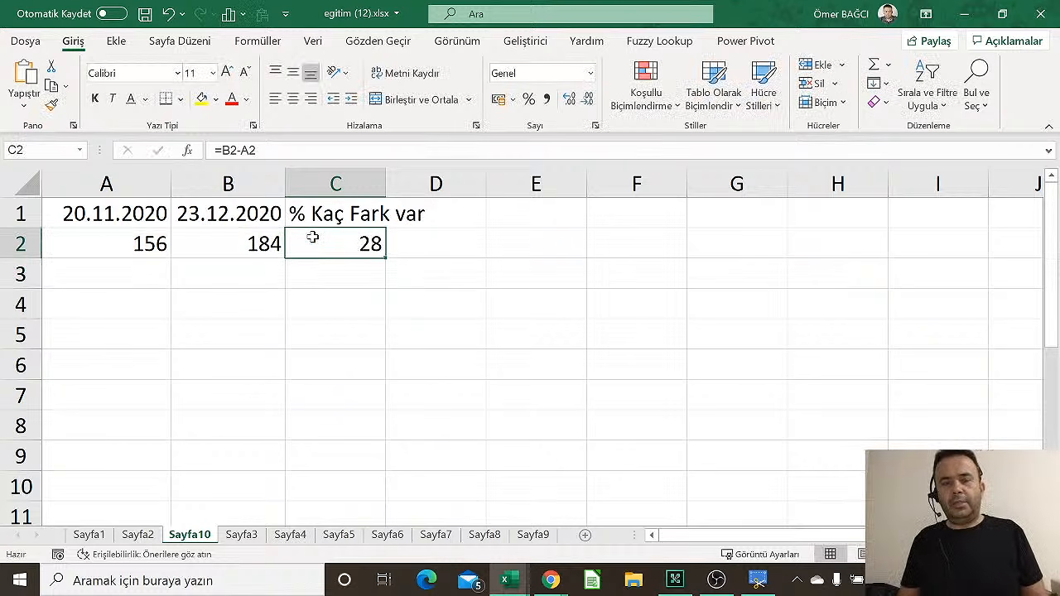
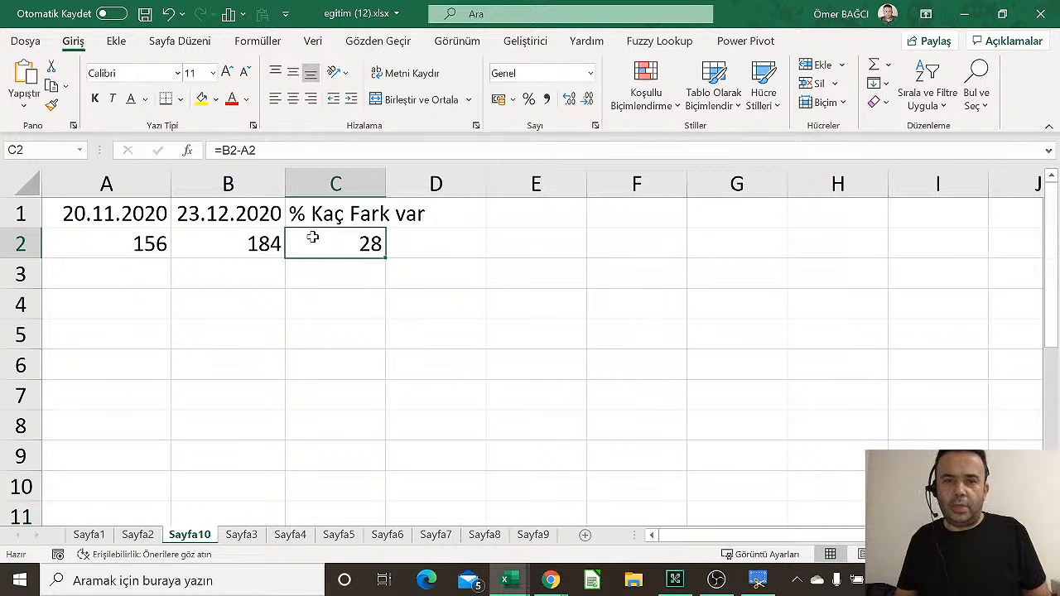
# Clear C2 and note in A4 that percentage difference uses the yeni değer/eski değer -1 formula
pyautogui.press('Delete')
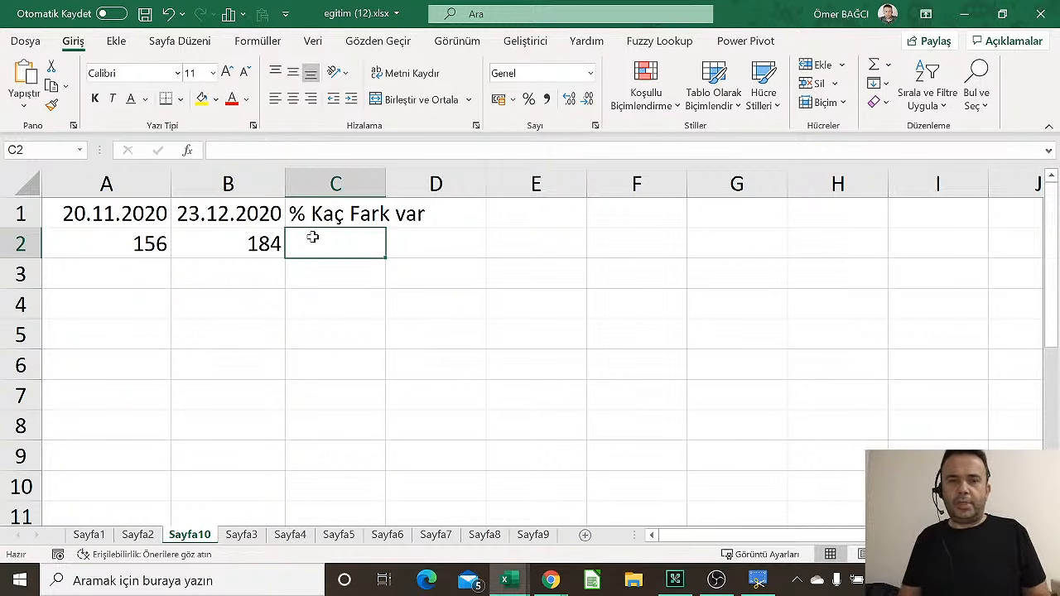
pyautogui.press('Down')
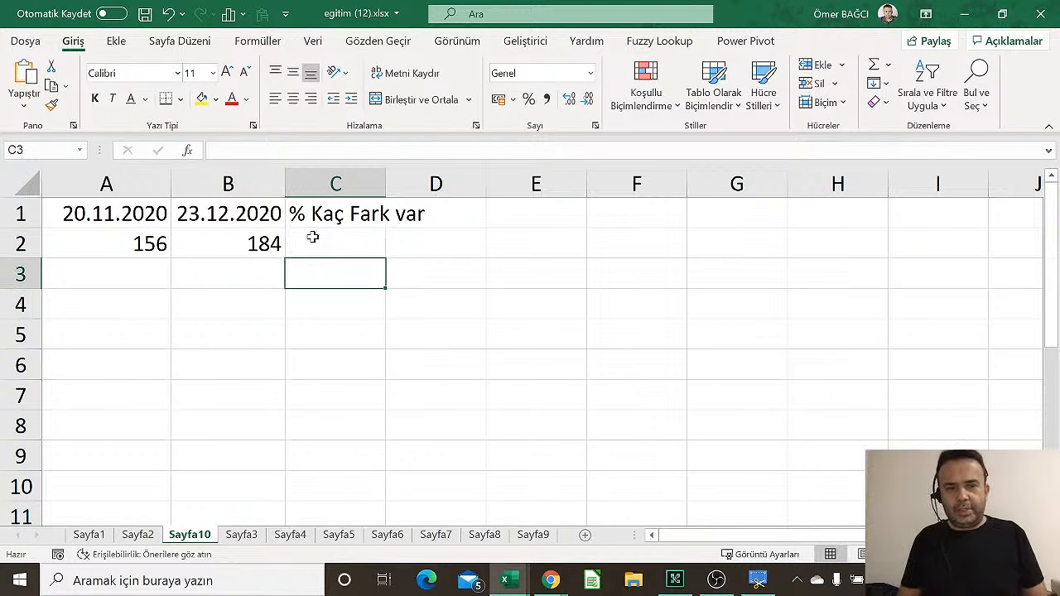
pyautogui.press('Down')
pyautogui.press('Down')
pyautogui.press('Left')
pyautogui.press('Up')
pyautogui.press('Left')
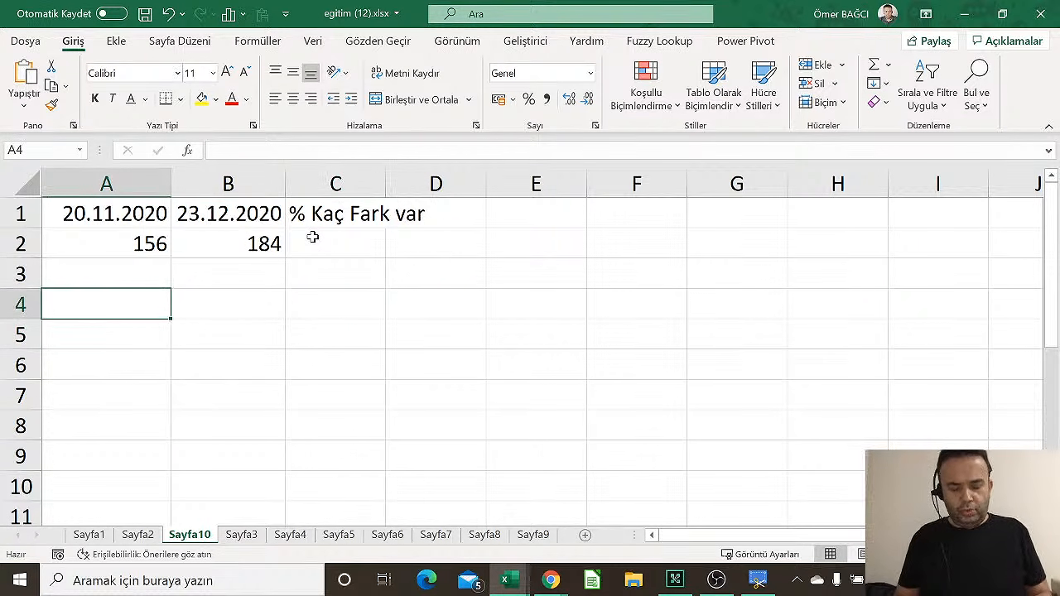
pyautogui.write('iki değe')
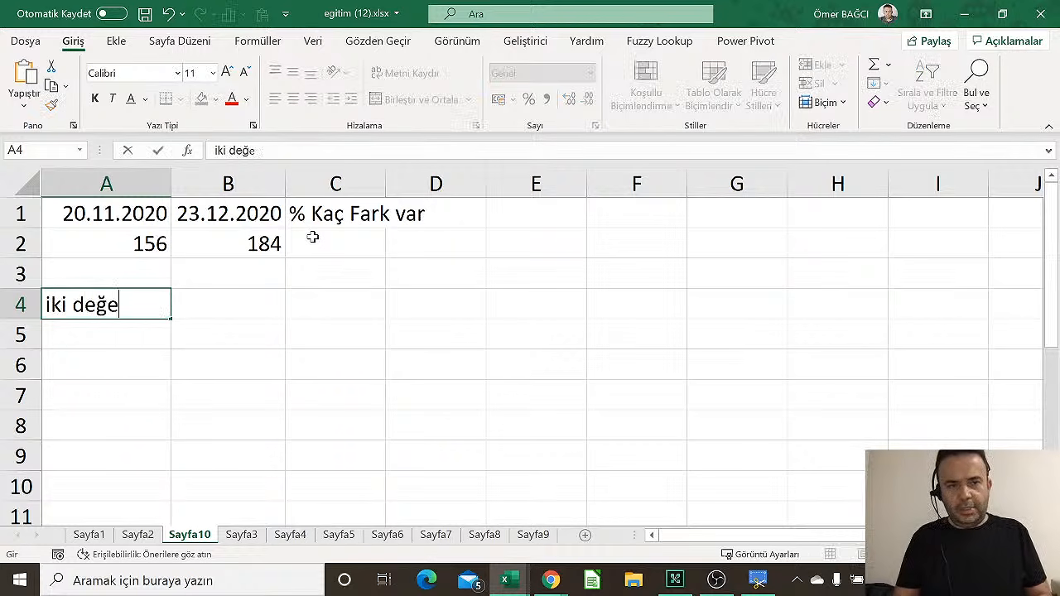
pyautogui.write('r arasındaki ')
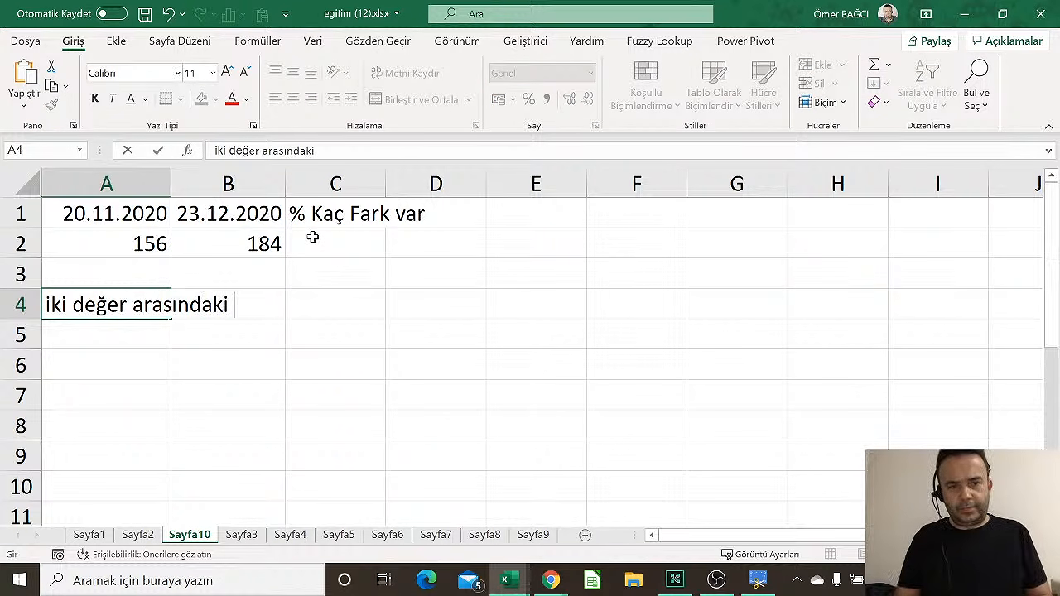
pyautogui.write('% li')
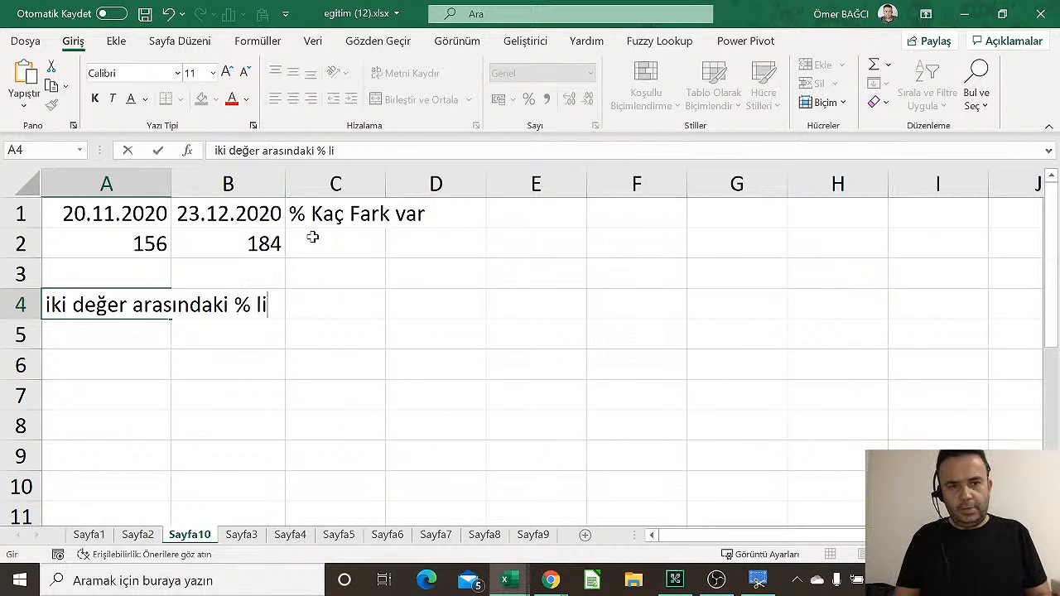
pyautogui.write('k farkı bul')
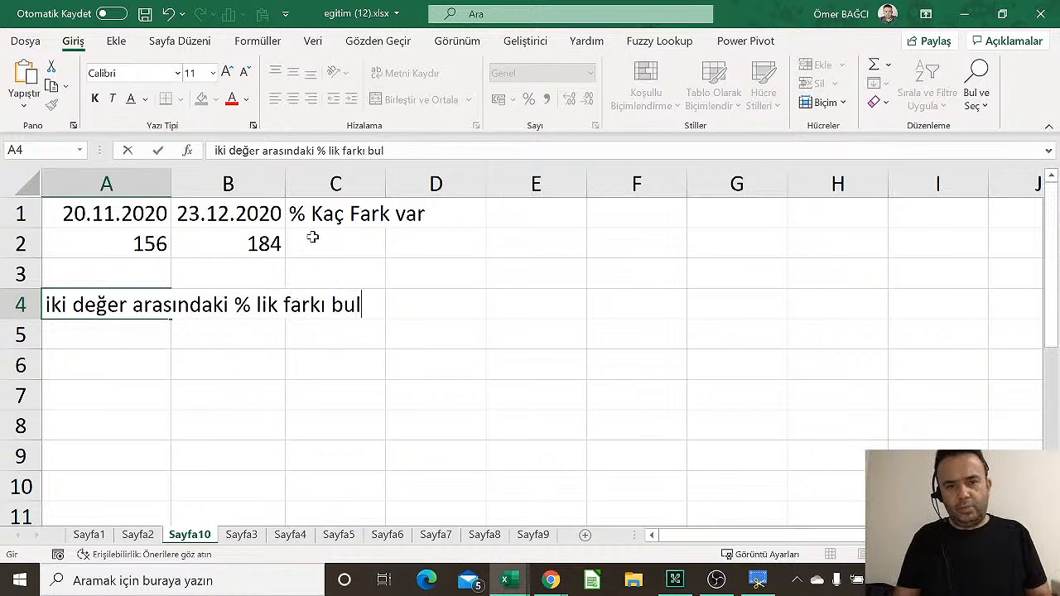
pyautogui.write('mak için, ')
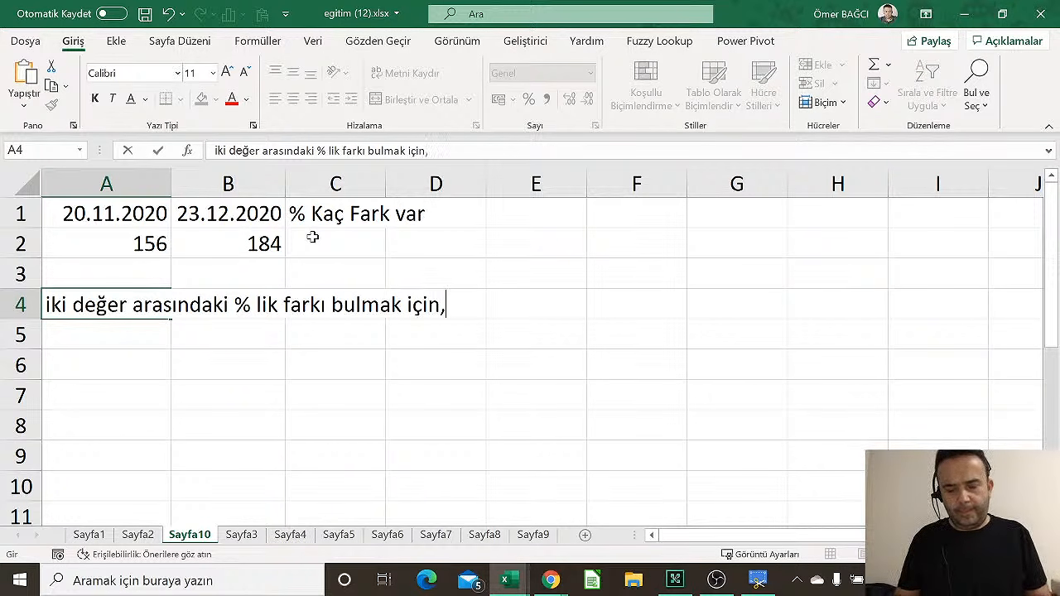
pyautogui.write('yeni')
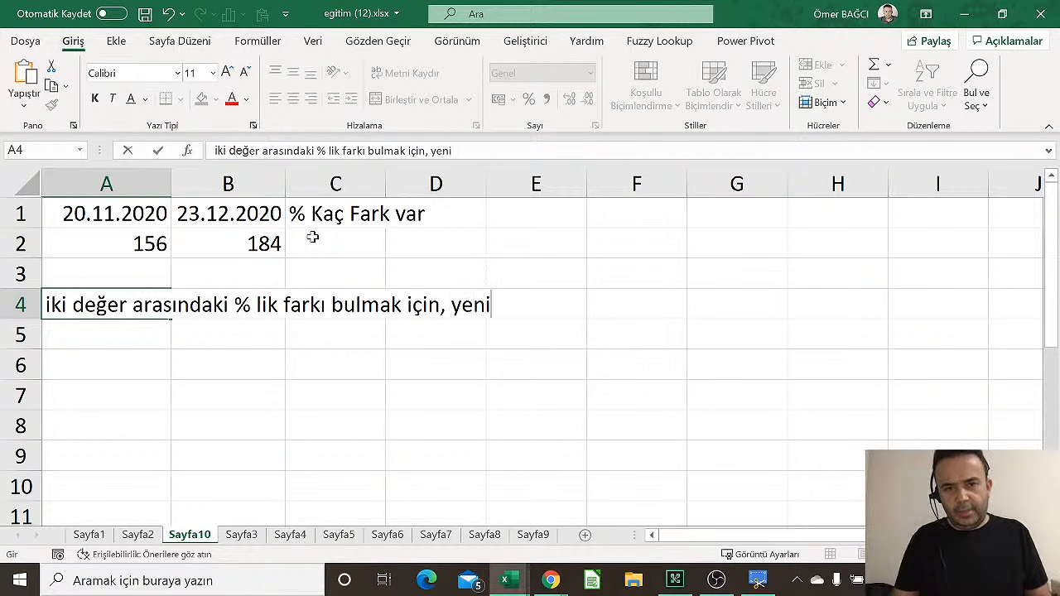
pyautogui.write(' değer/')
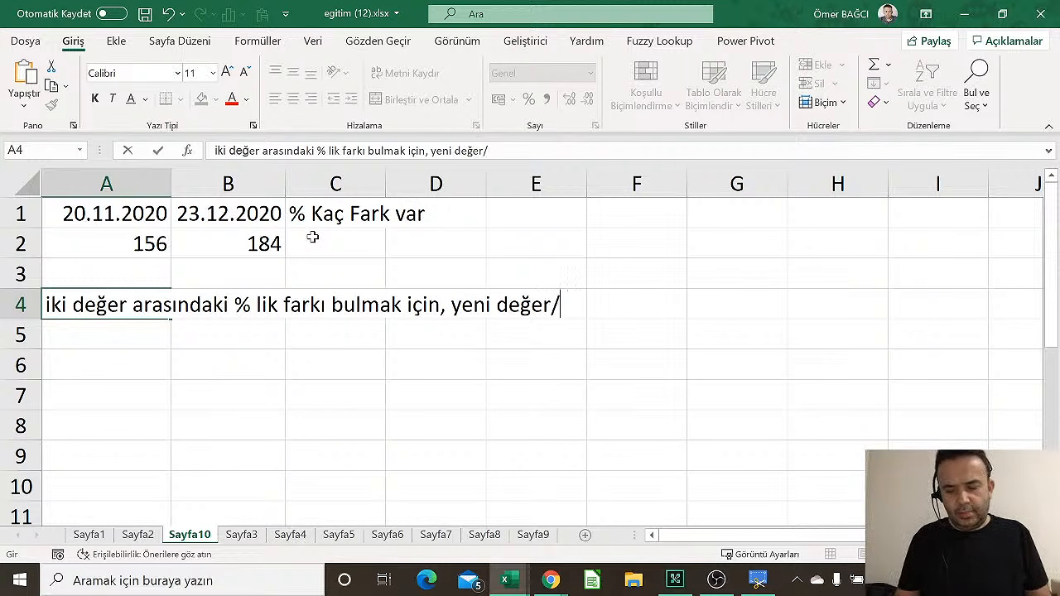
pyautogui.write('eski değer')
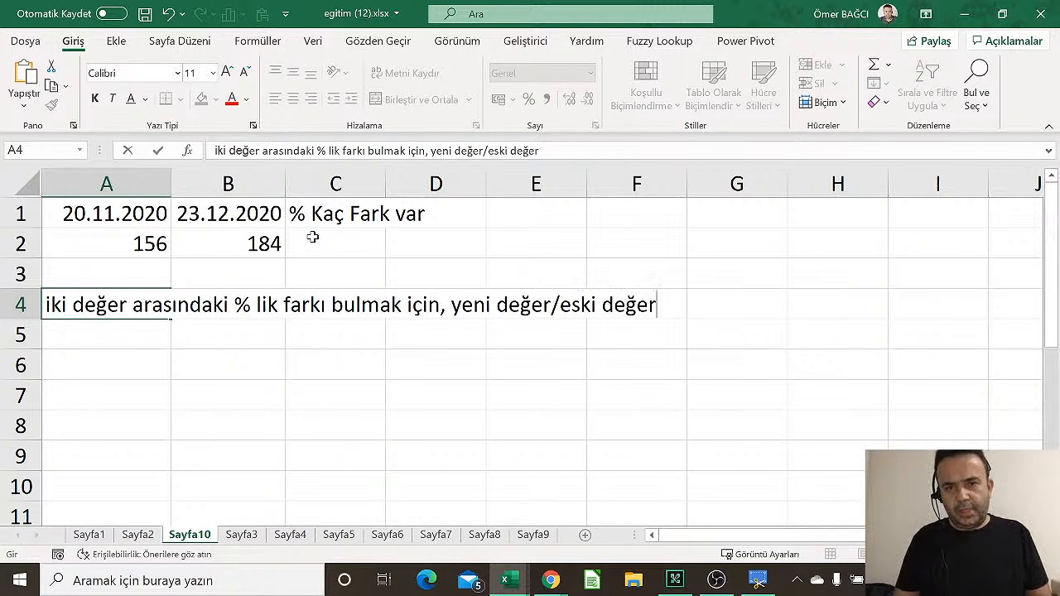
pyautogui.write(' -')
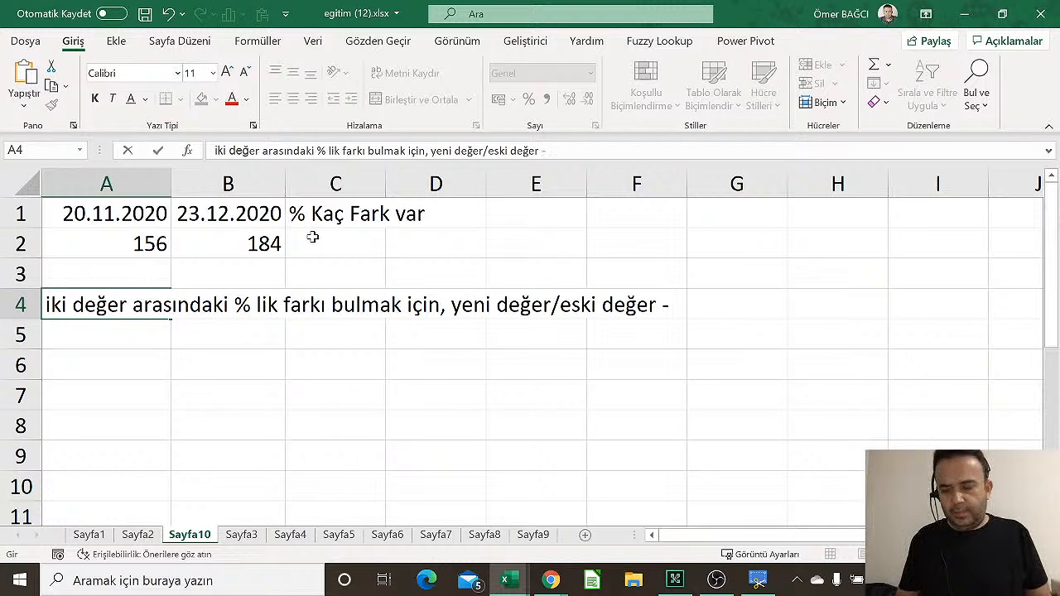
pyautogui.write('1 formülü')
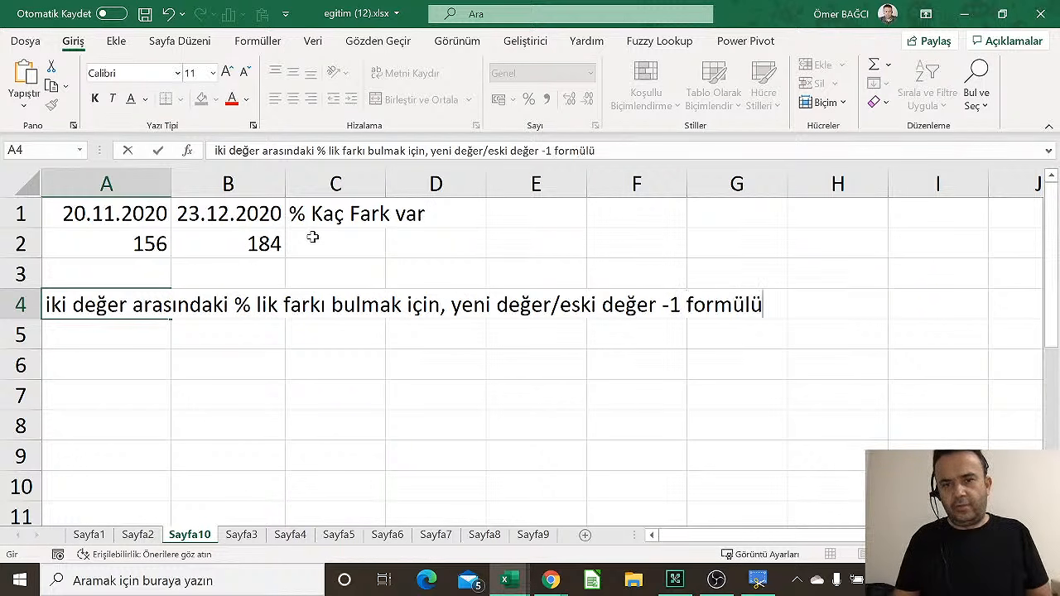
pyautogui.write(' uygula')
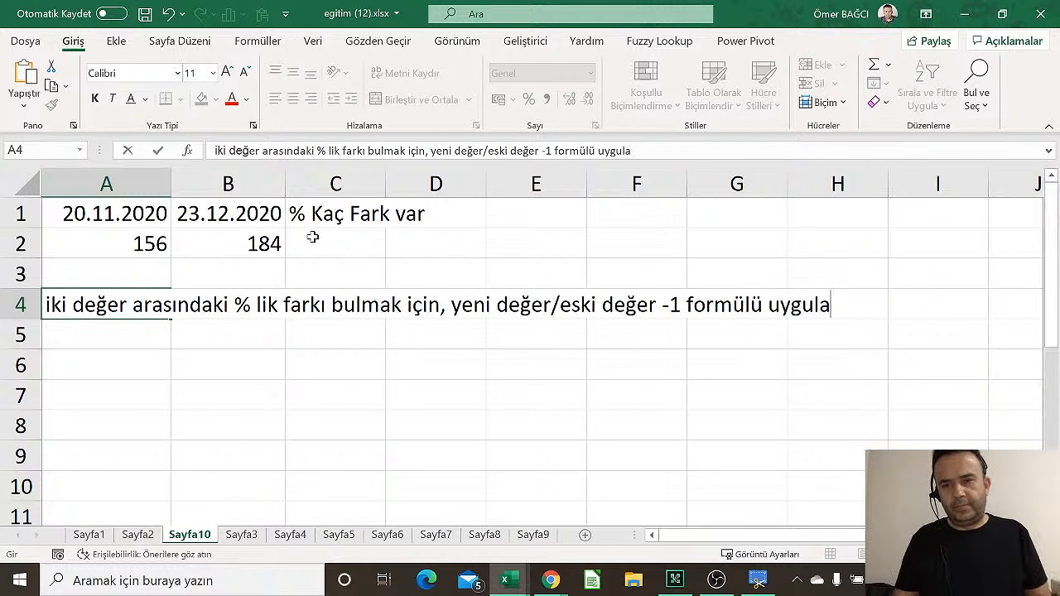
pyautogui.write('nır')
pyautogui.press('Return')
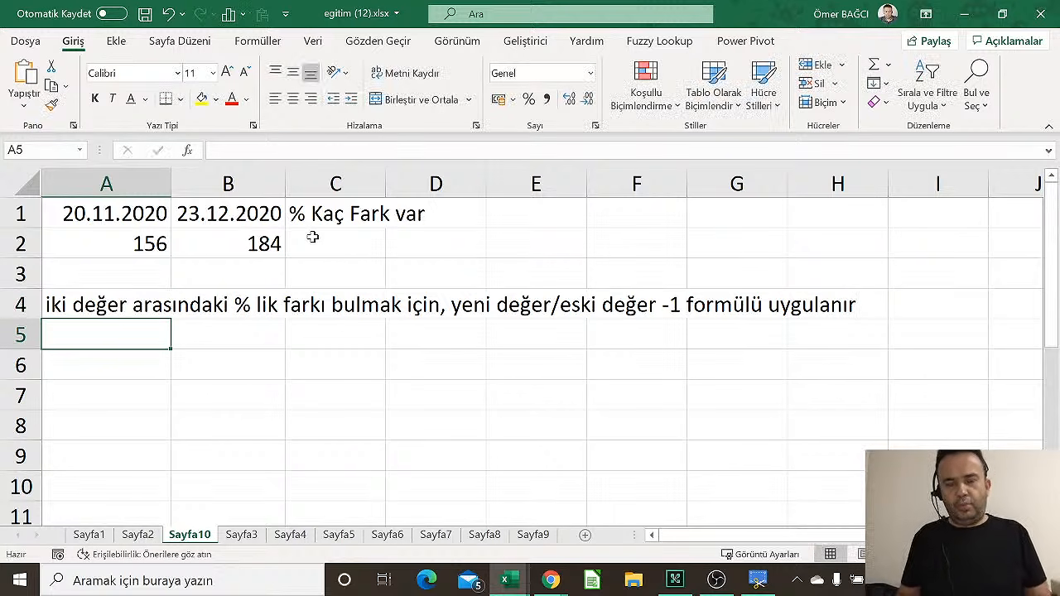
# Enter labels Eski değer/Yeni Değer in A6:B6 and values 156/184 in A7:B7
pyautogui.press('Return')
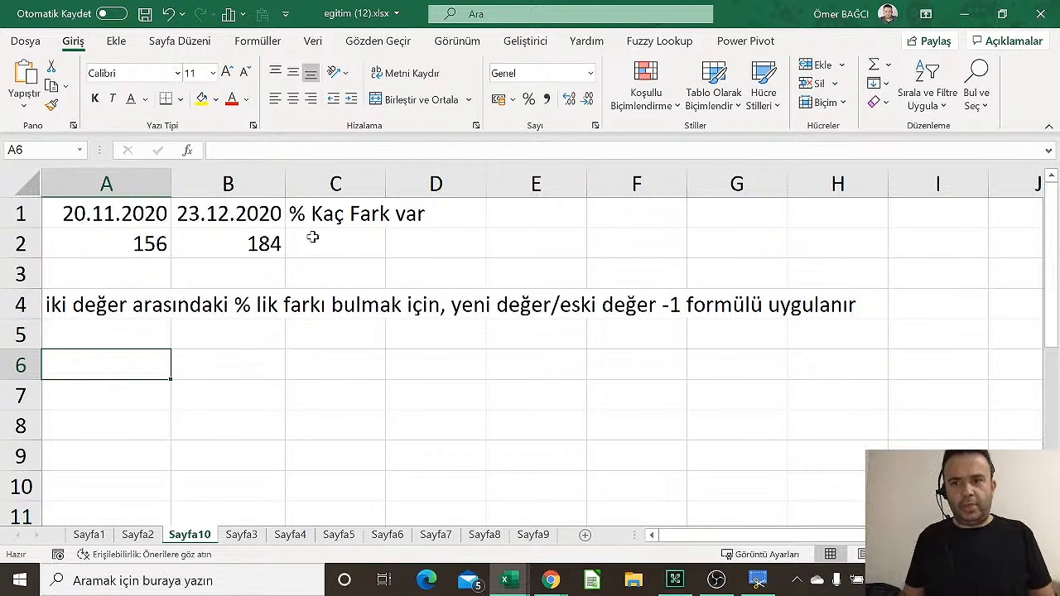
pyautogui.write('Eski değer')
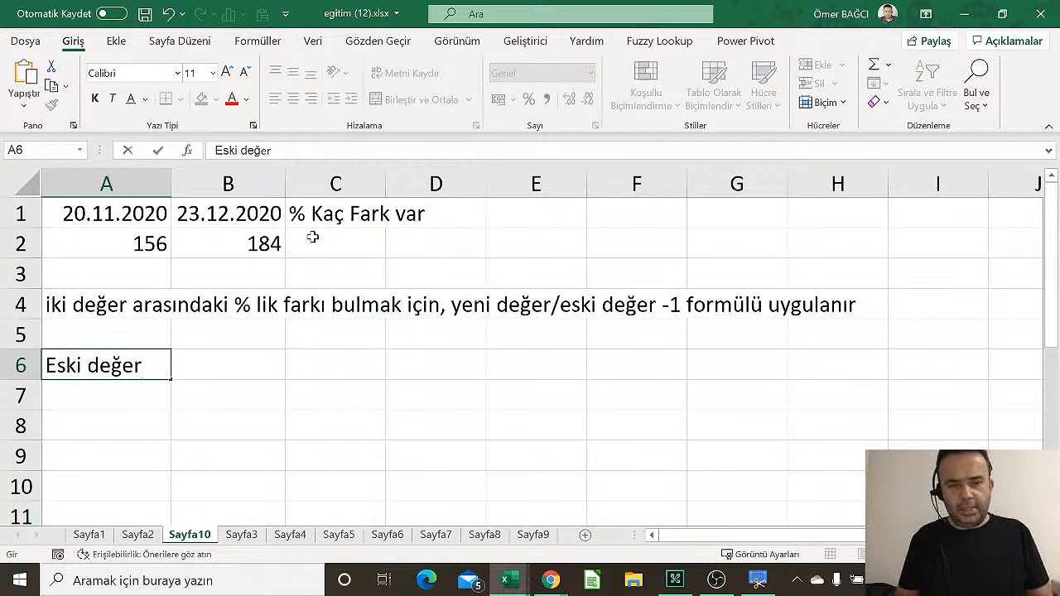
pyautogui.press('Tab')
pyautogui.write('Yenid')
pyautogui.press('BackSpace')
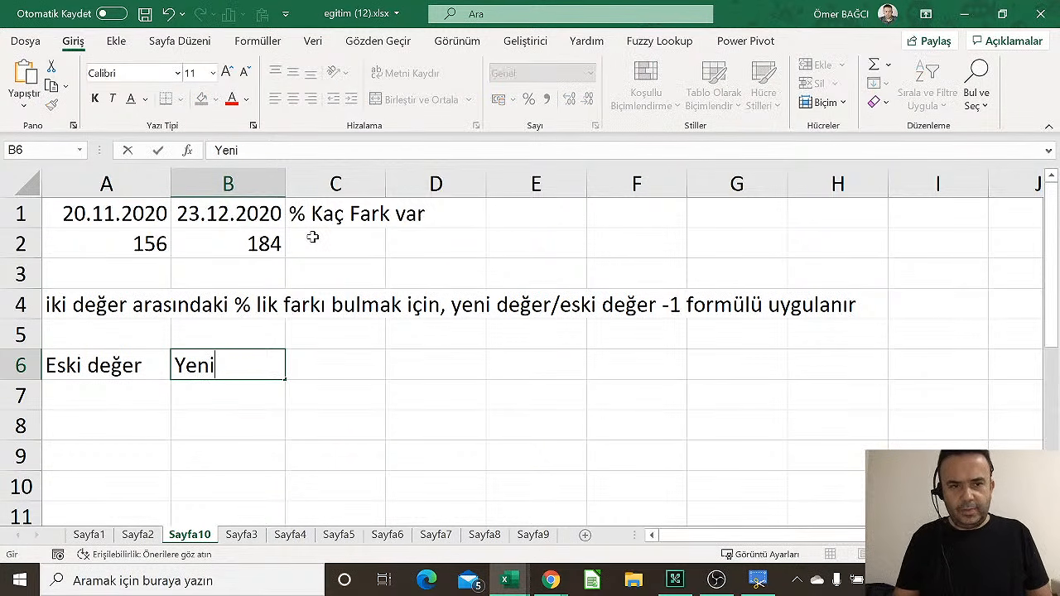
pyautogui.write('Değer')
pyautogui.press('Return')
pyautogui.press('Left')
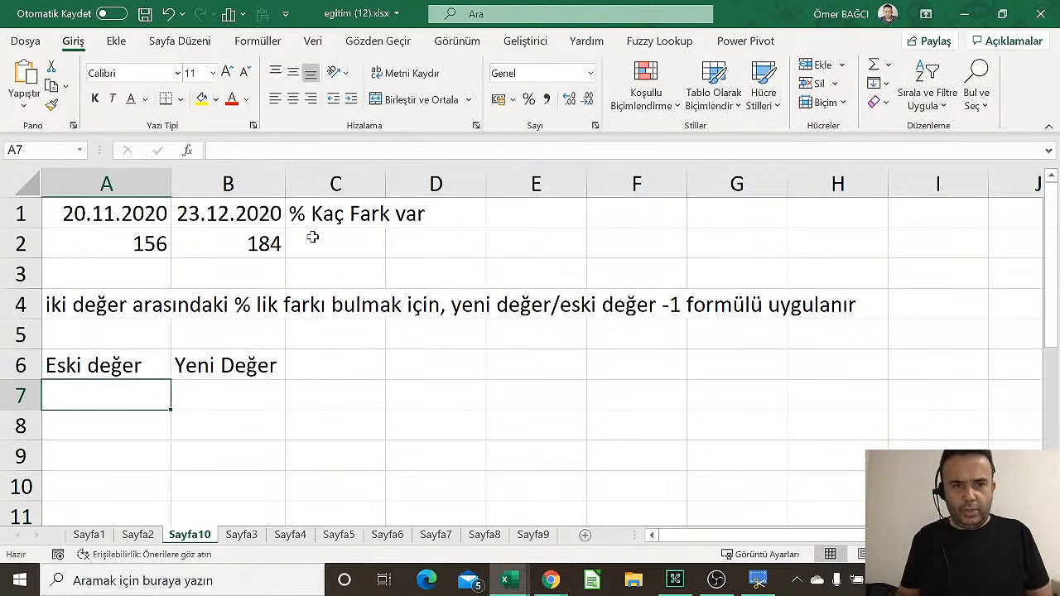
pyautogui.write('156')
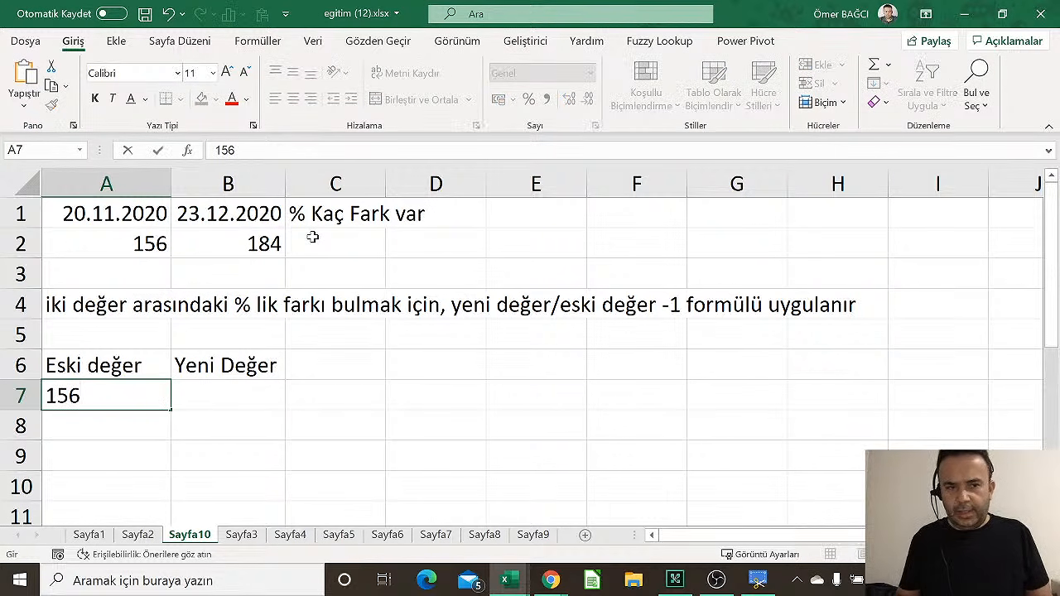
pyautogui.press('Tab')
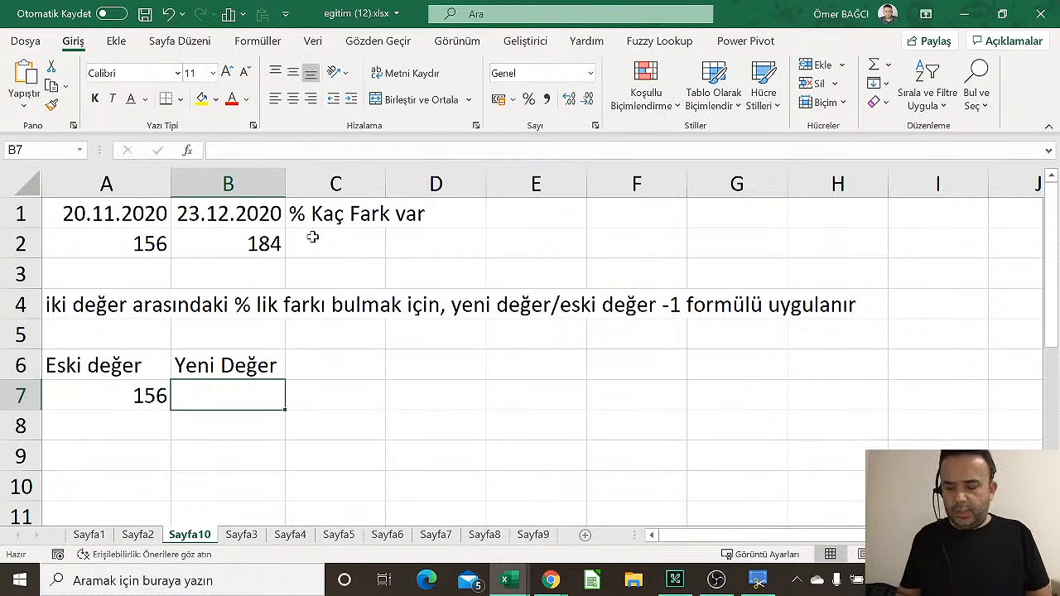
pyautogui.write('184')
pyautogui.press('Return')
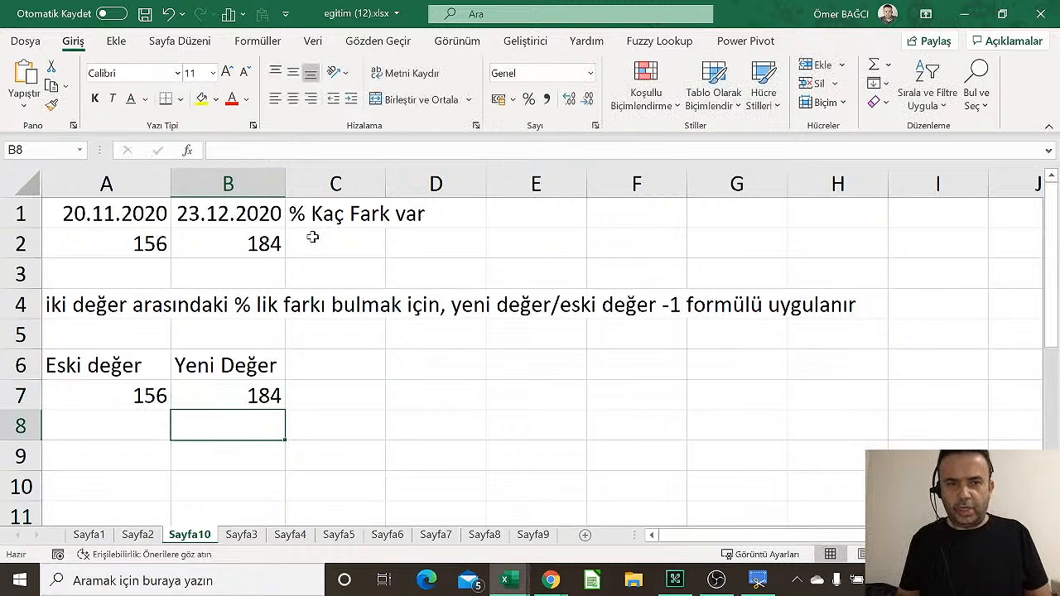
# Add example pairs Ocak/Şubat in row 8 and eski maaşınız/yeni maaş in row 9
pyautogui.press('Left')
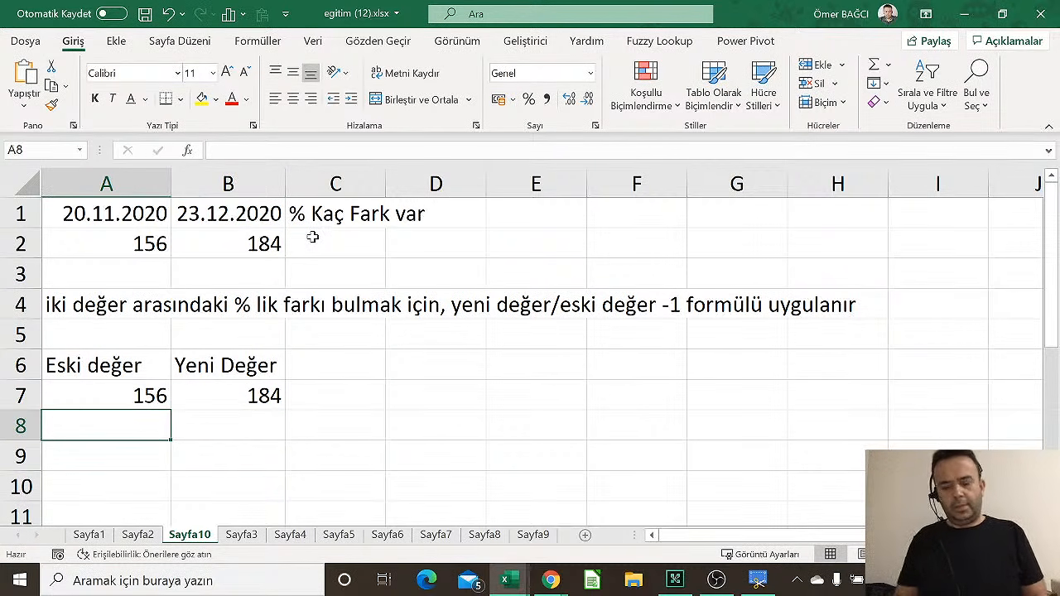
pyautogui.write('Ocak')
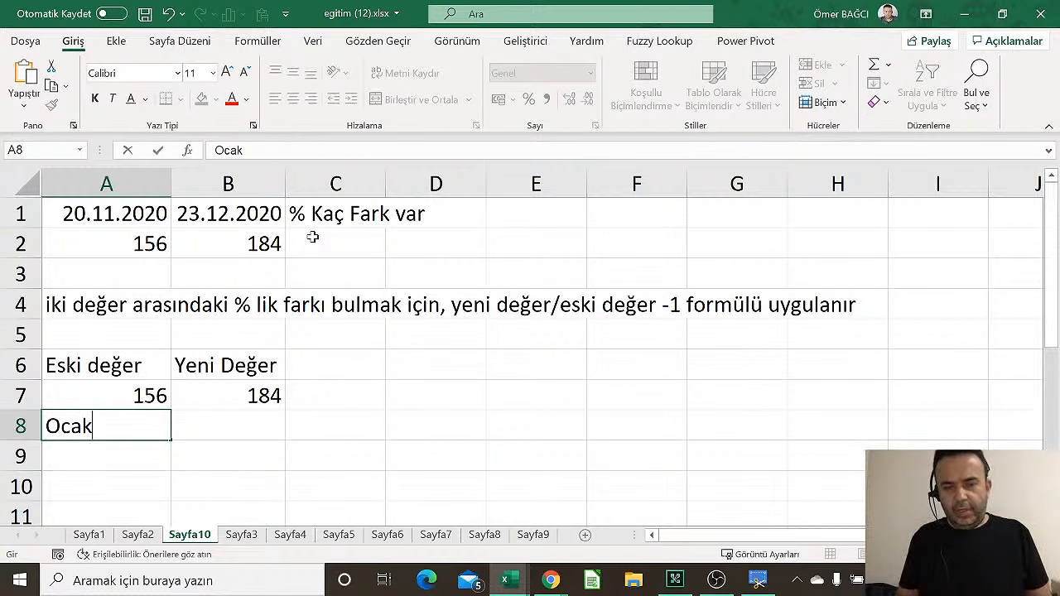
pyautogui.press('Tab')
pyautogui.write('Şu')
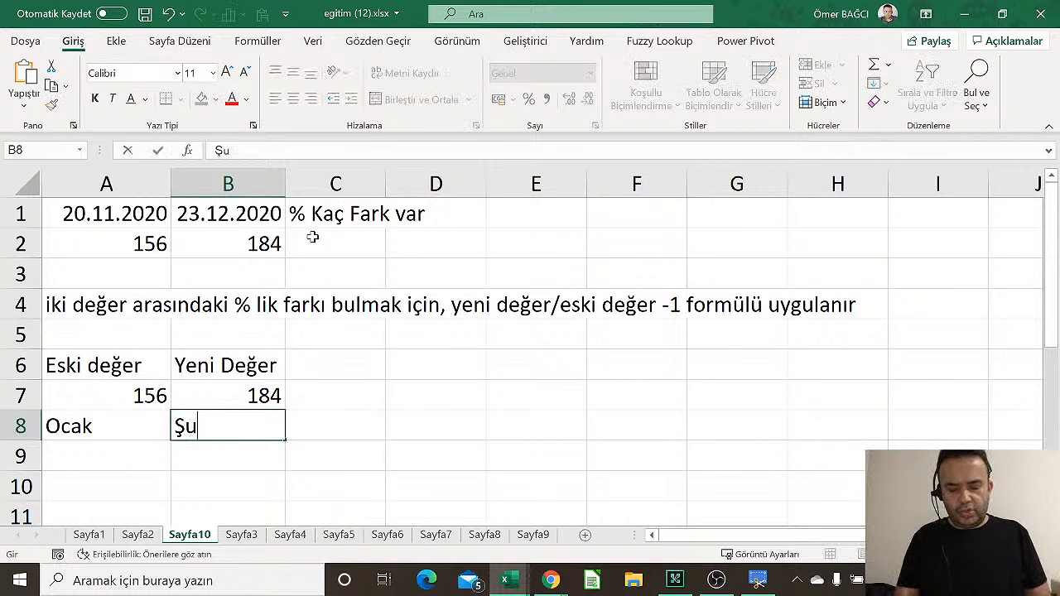
pyautogui.write('bat')
pyautogui.press('Return')
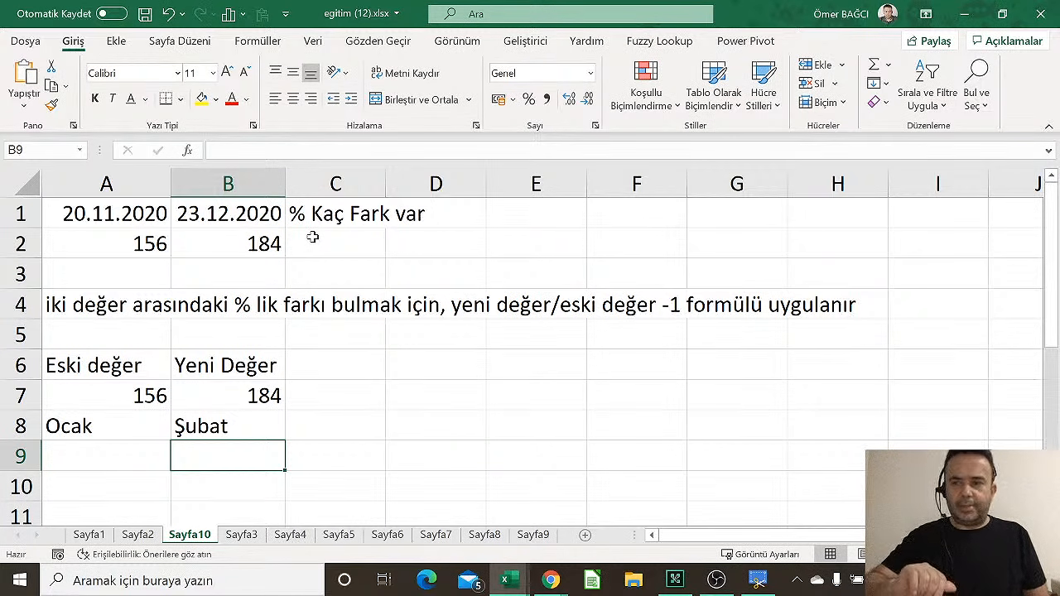
pyautogui.press('Left')
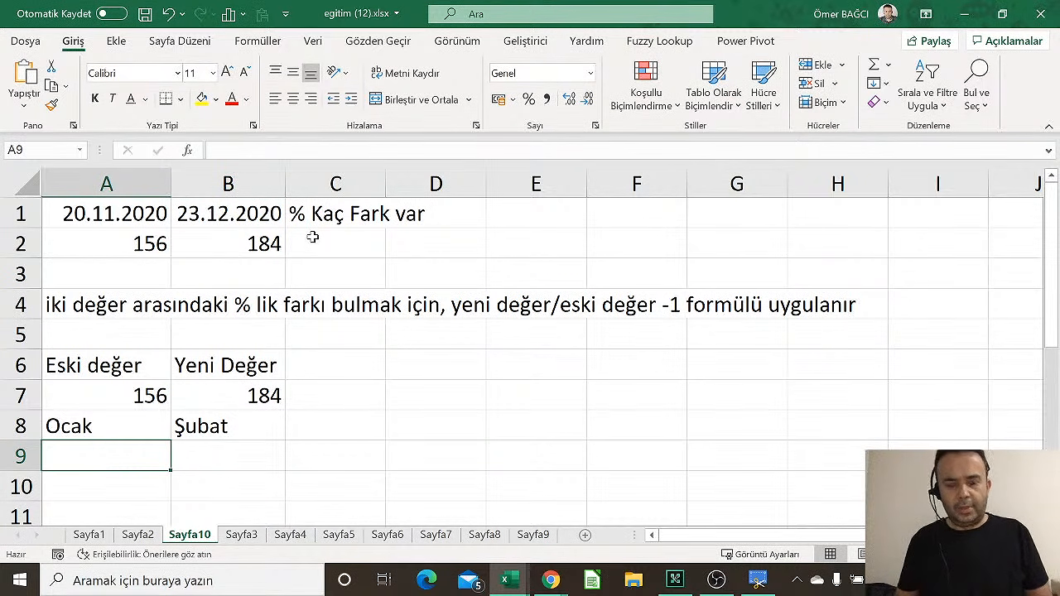
pyautogui.write('eski ma')
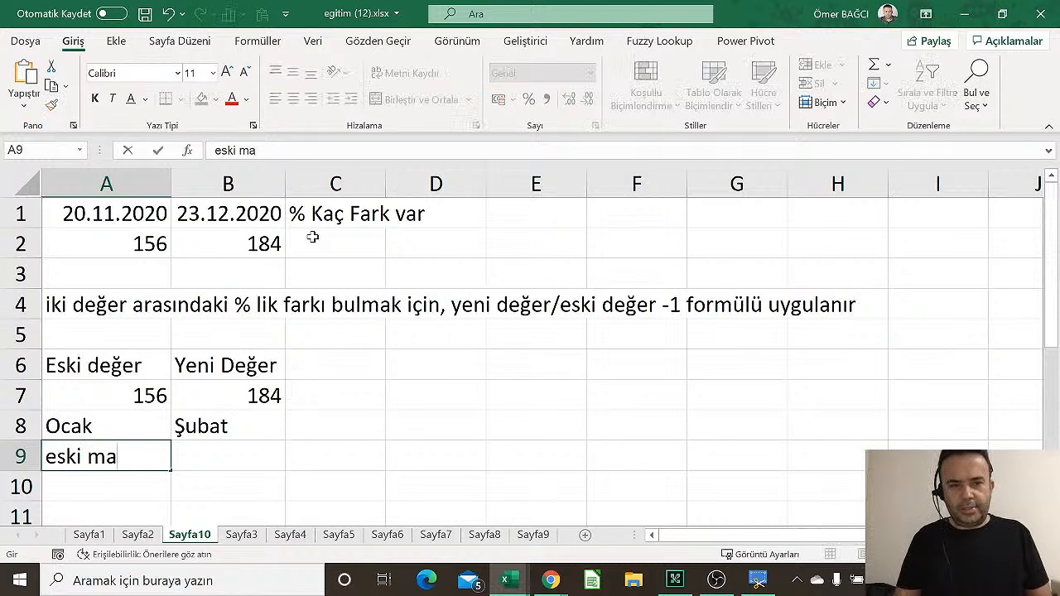
pyautogui.write('aşınız')
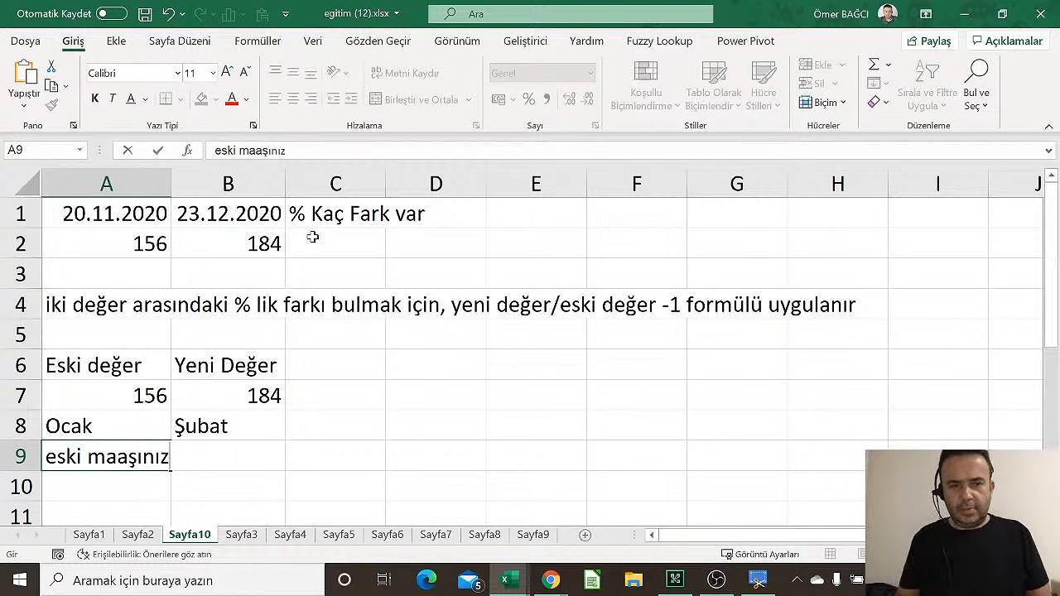
pyautogui.press('Right')
pyautogui.write('yeni ')
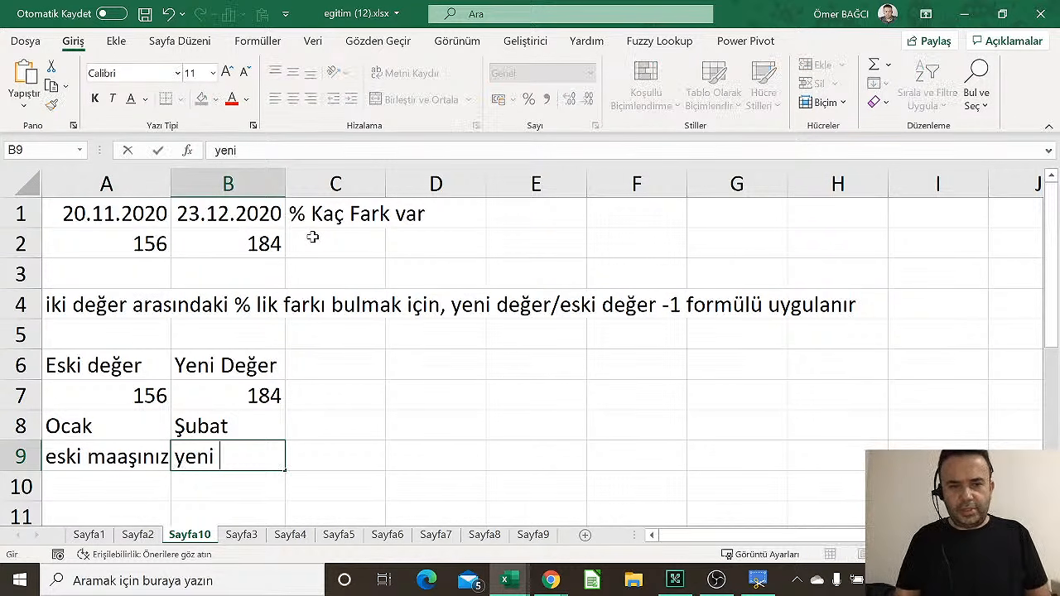
pyautogui.write('maaş')
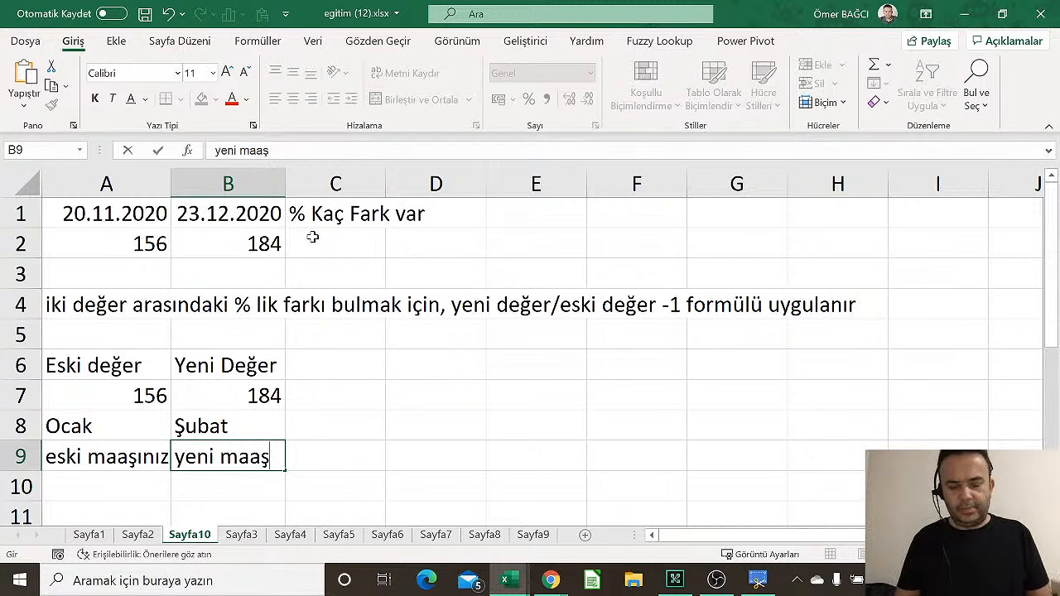
pyautogui.press('Return')
# Add pairs 2019/2020 in row 10, 2018/2019 in row 11 and 1.ç/2.ç in row 12
pyautogui.press('Left')
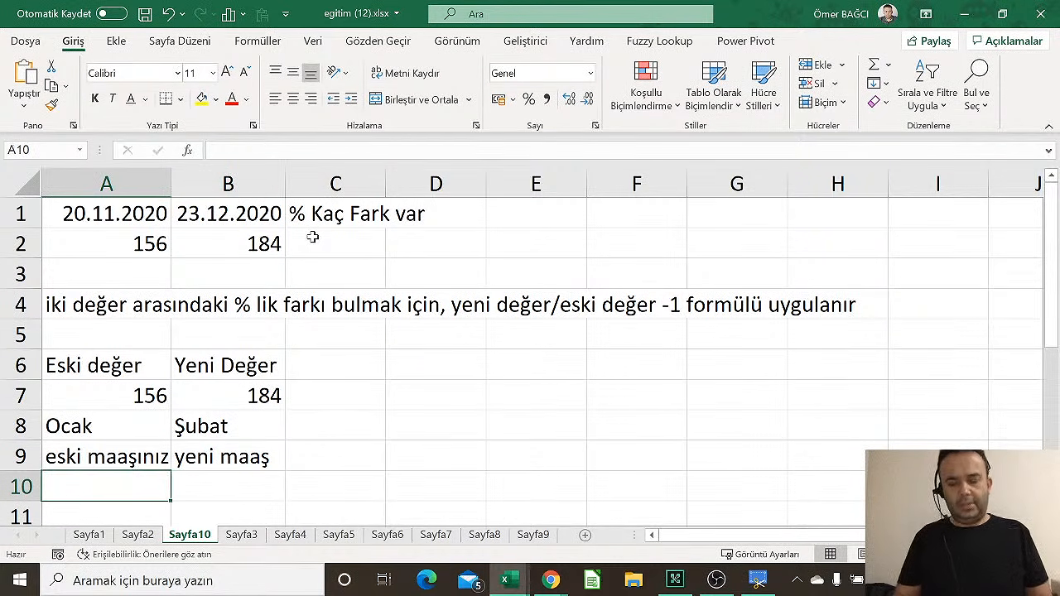
pyautogui.write('2019')
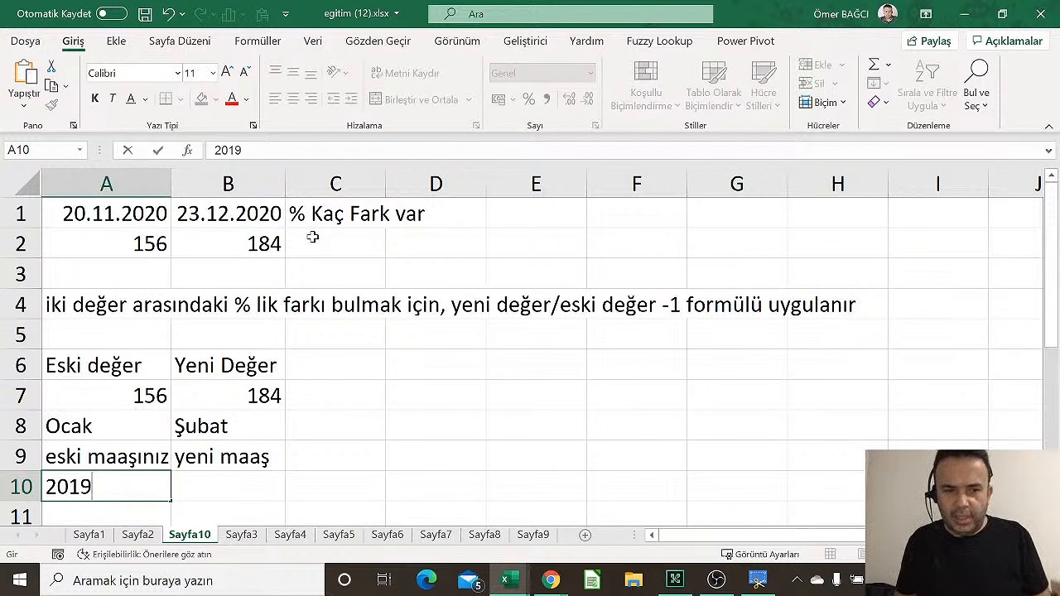
pyautogui.press('Tab')
pyautogui.write('2020')
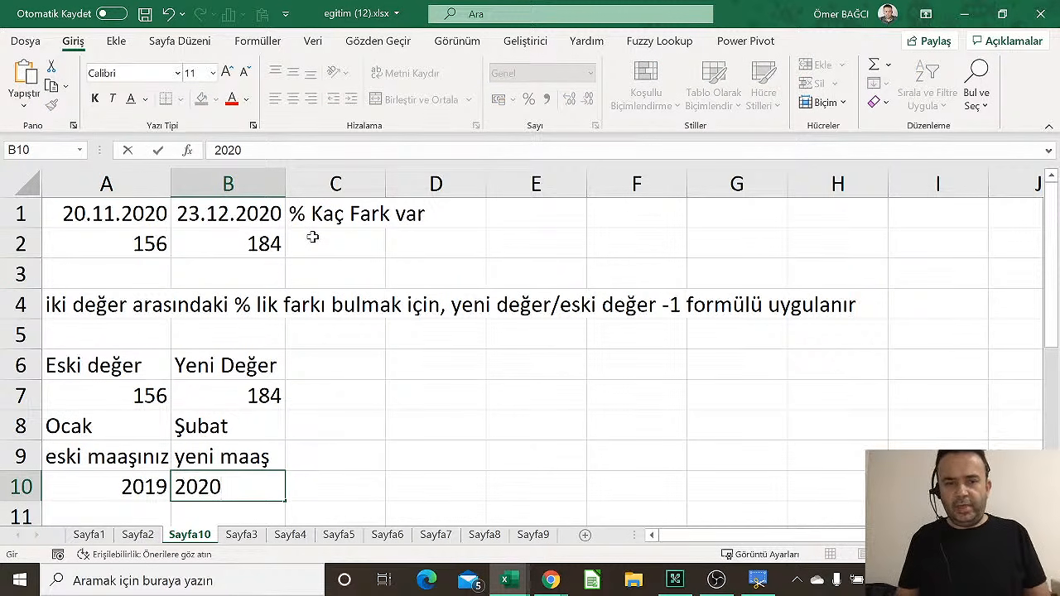
pyautogui.press('Return')
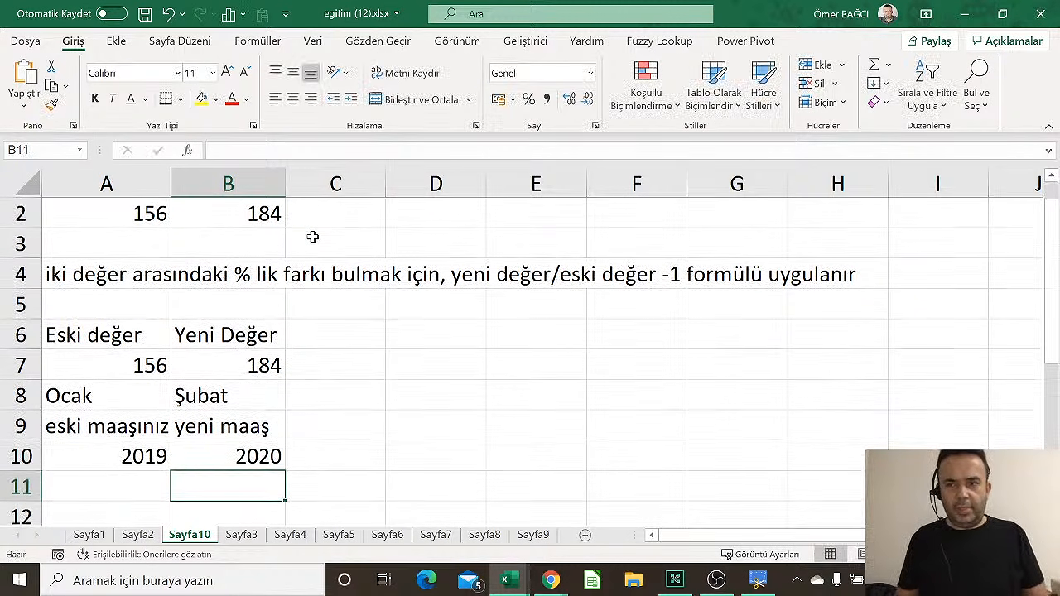
pyautogui.press('Left')
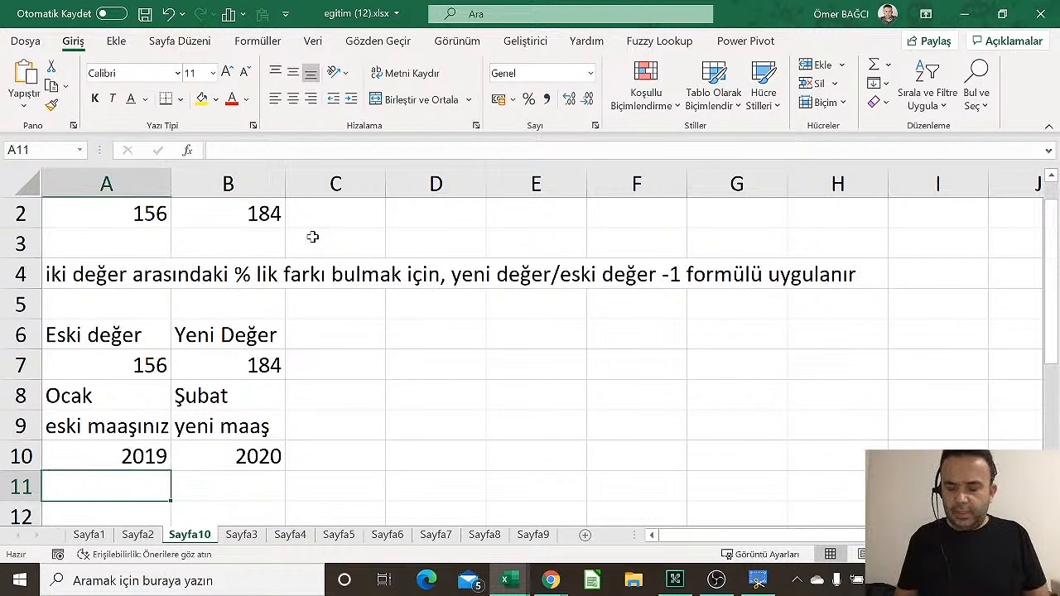
pyautogui.write('2018')
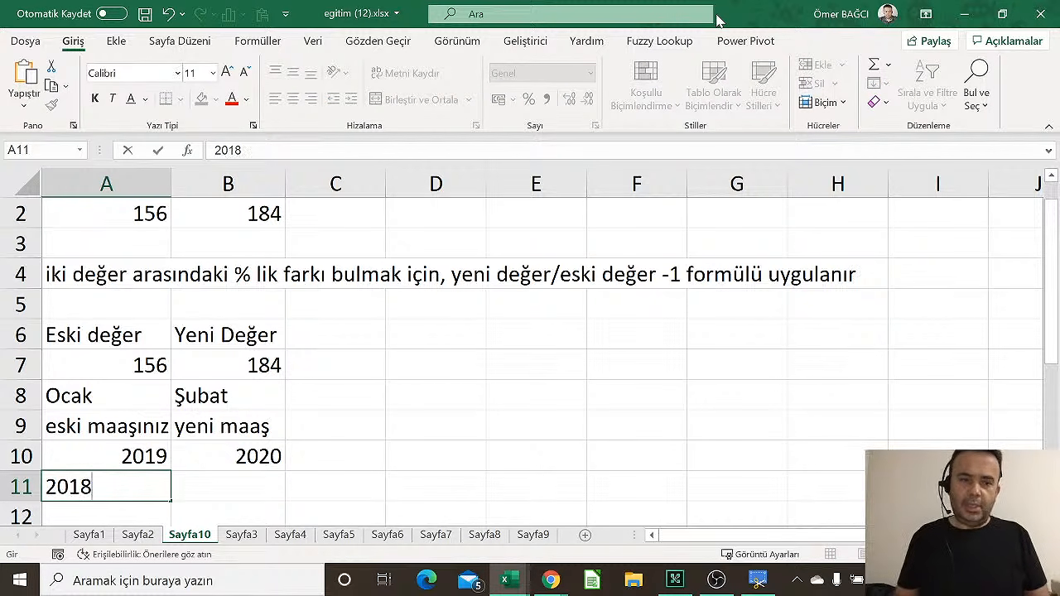
pyautogui.press('Right')
pyautogui.write('2019')
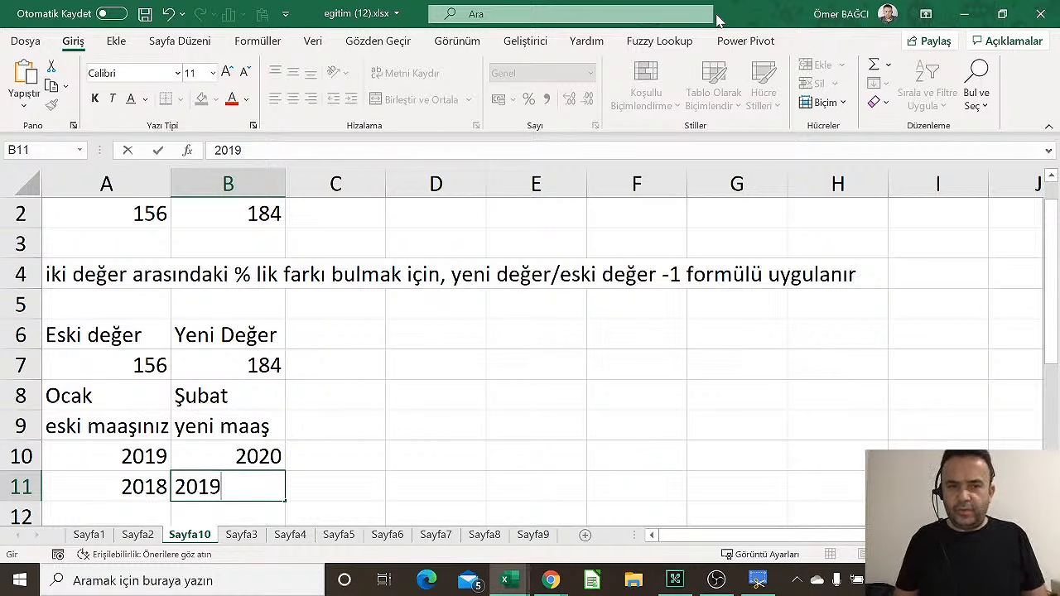
pyautogui.press('Return')
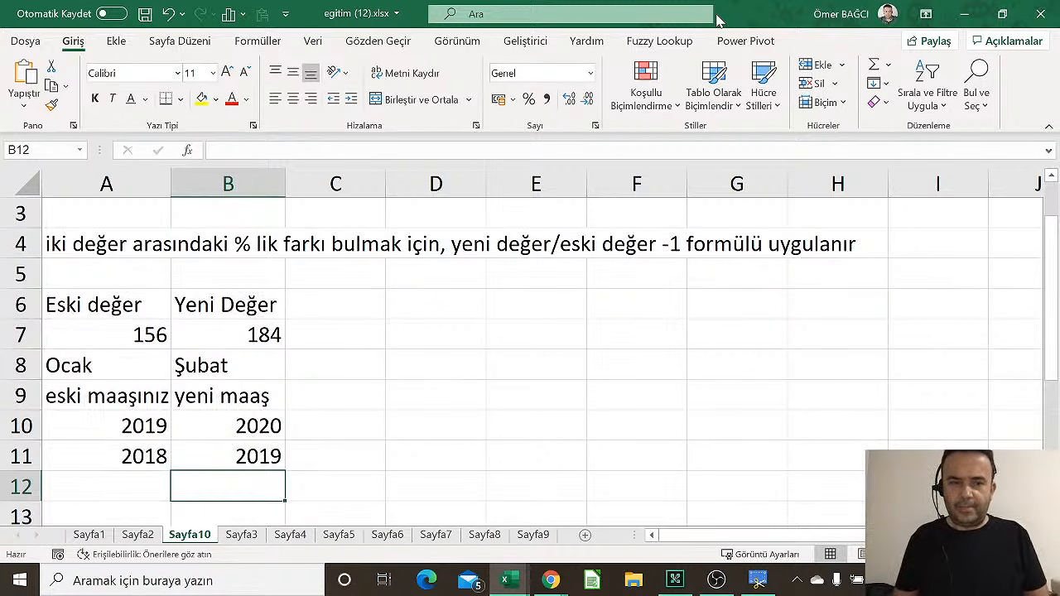
pyautogui.press('Left')
pyautogui.write('1.ç')
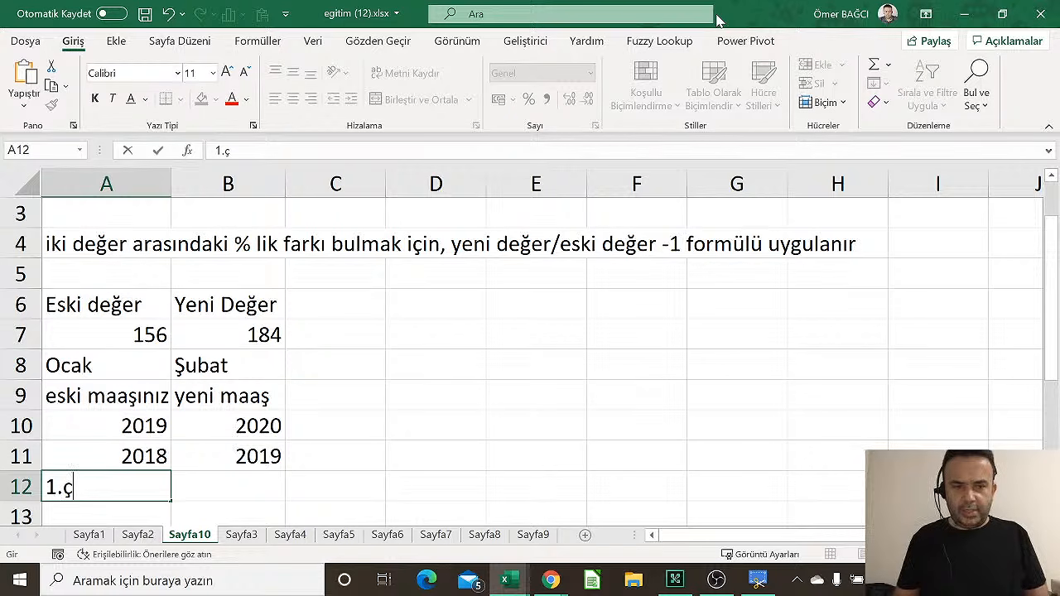
pyautogui.press('Right')
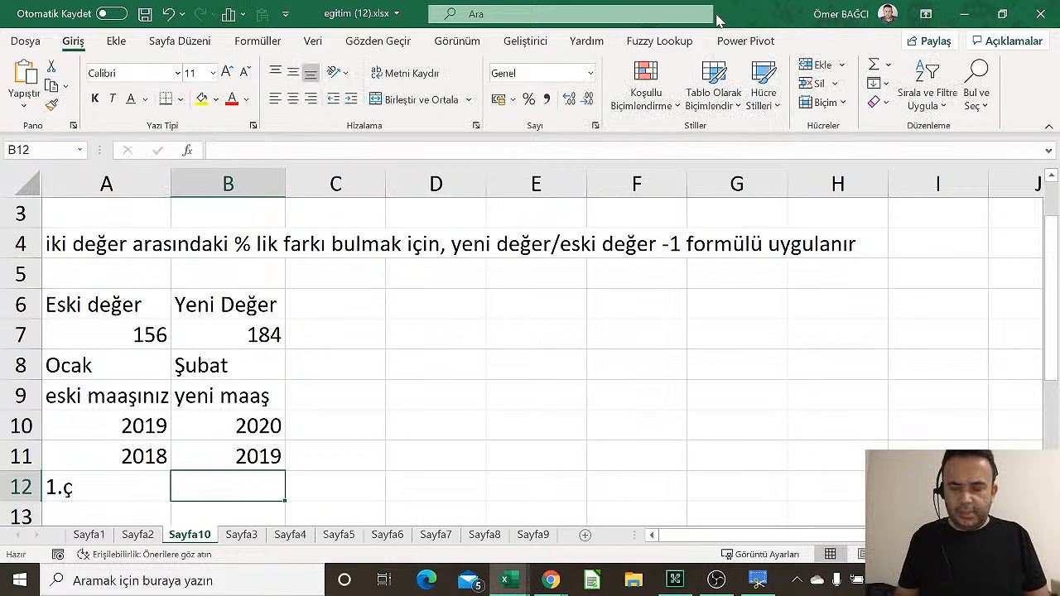
pyautogui.write('2.')
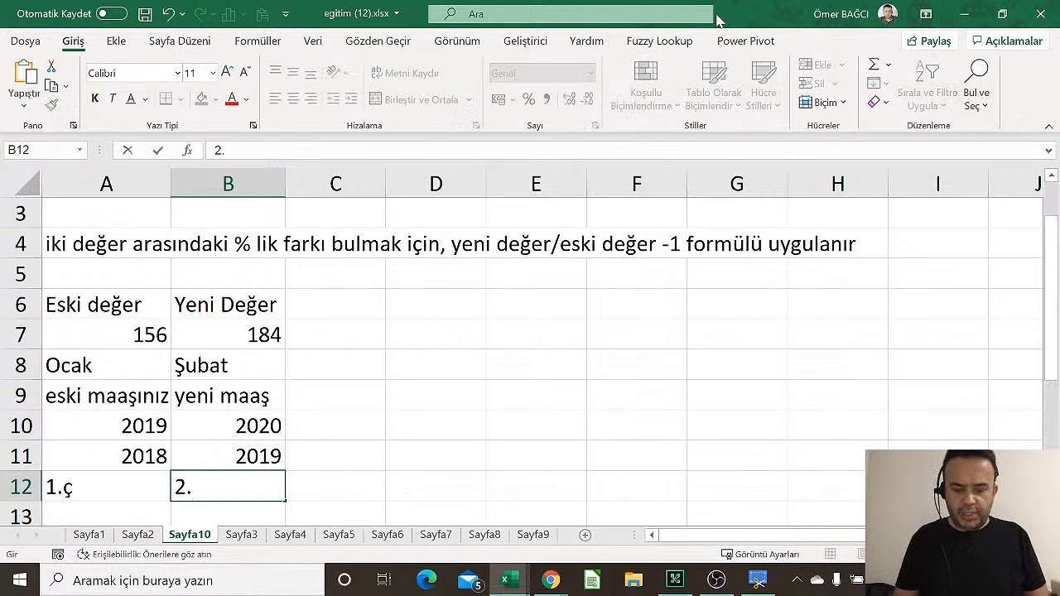
pyautogui.write('ç')
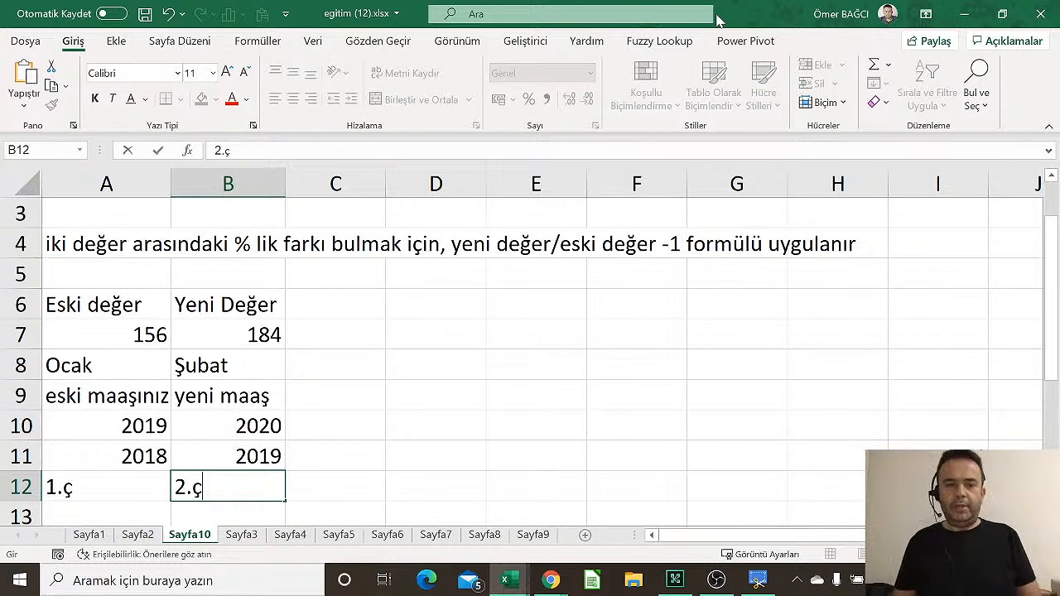
# Move between the eski maaşınız and yeni maaş cells to compare old and new values
pyautogui.press('Up')
pyautogui.press('Up')
pyautogui.press('Up')
pyautogui.press('Up')
pyautogui.press('Up')
pyautogui.press('Up')
pyautogui.press('Up')
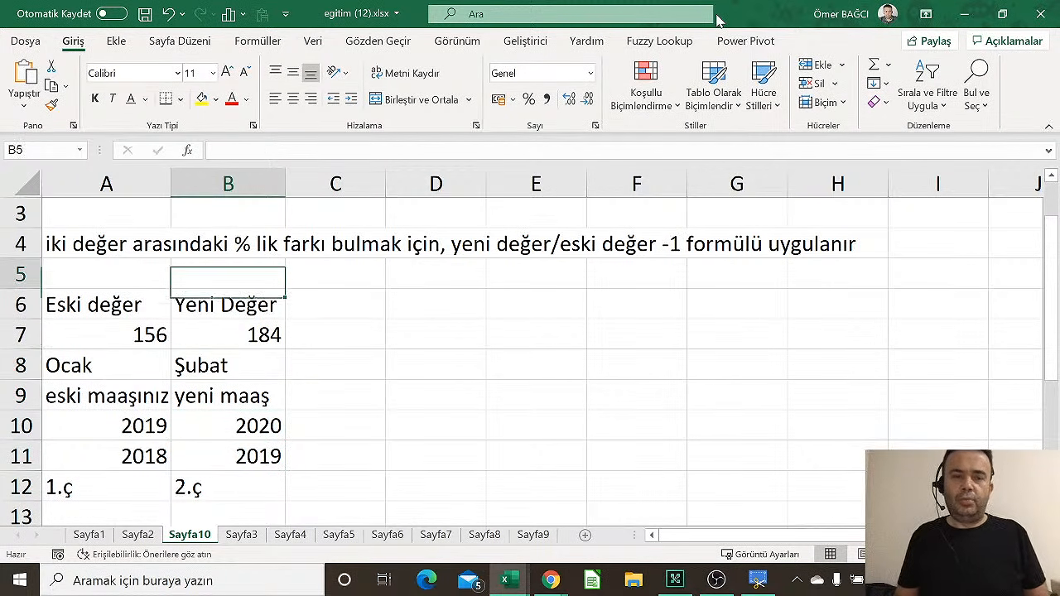
pyautogui.press('Up')
pyautogui.press('Down')
pyautogui.press('Down')
pyautogui.press('Down')
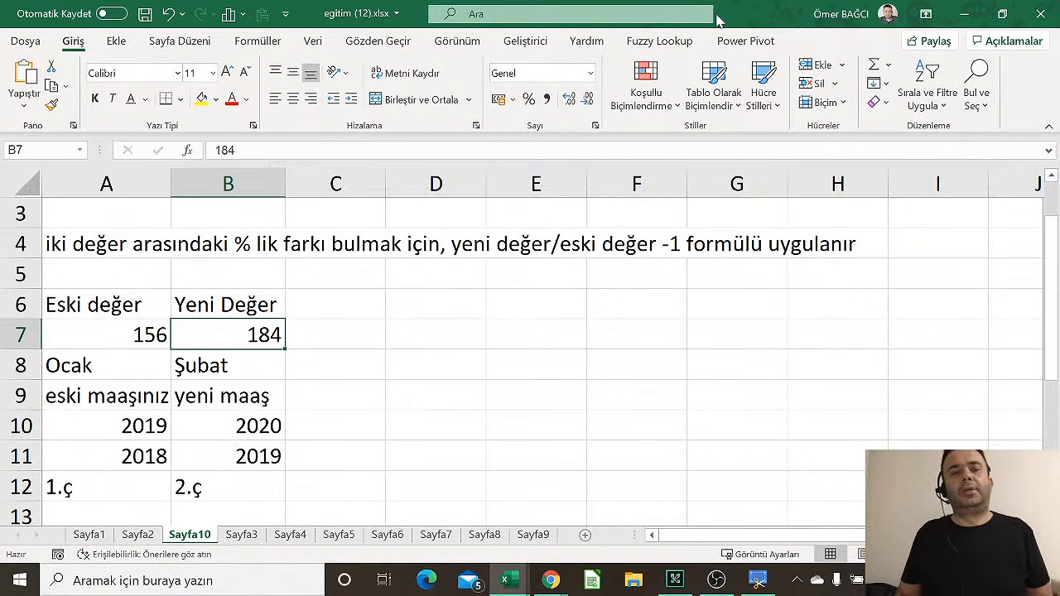
pyautogui.press('Down')
pyautogui.press('Down')
pyautogui.press('Down')
pyautogui.press('Down')
pyautogui.press('Down')
pyautogui.press('Down')
pyautogui.press('Left')
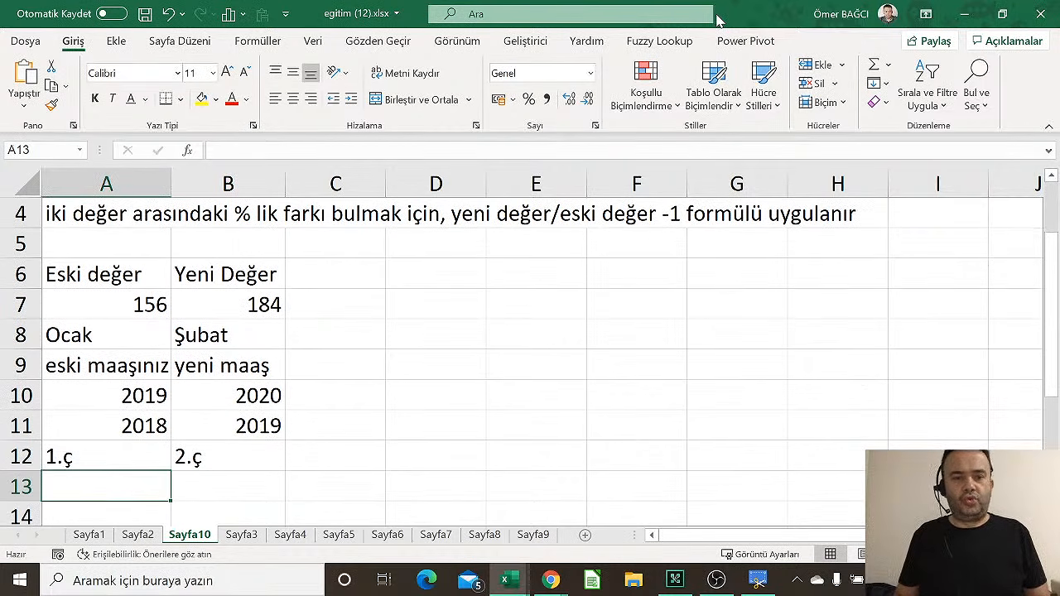
pyautogui.press('Up')
pyautogui.press('Up')
pyautogui.press('Up')
pyautogui.press('Up')
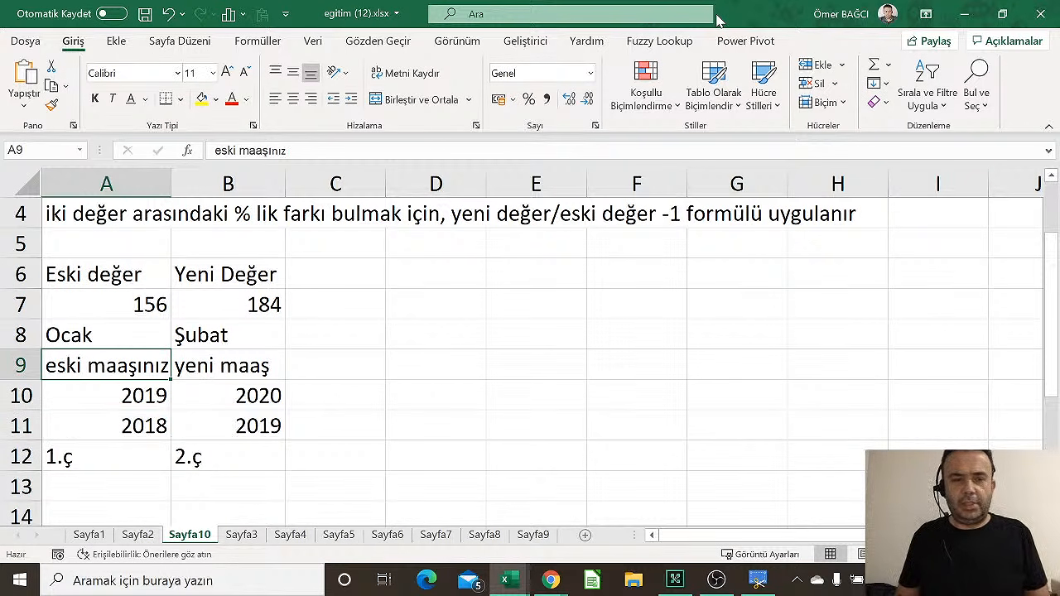
pyautogui.press('Right')
pyautogui.press('Left')
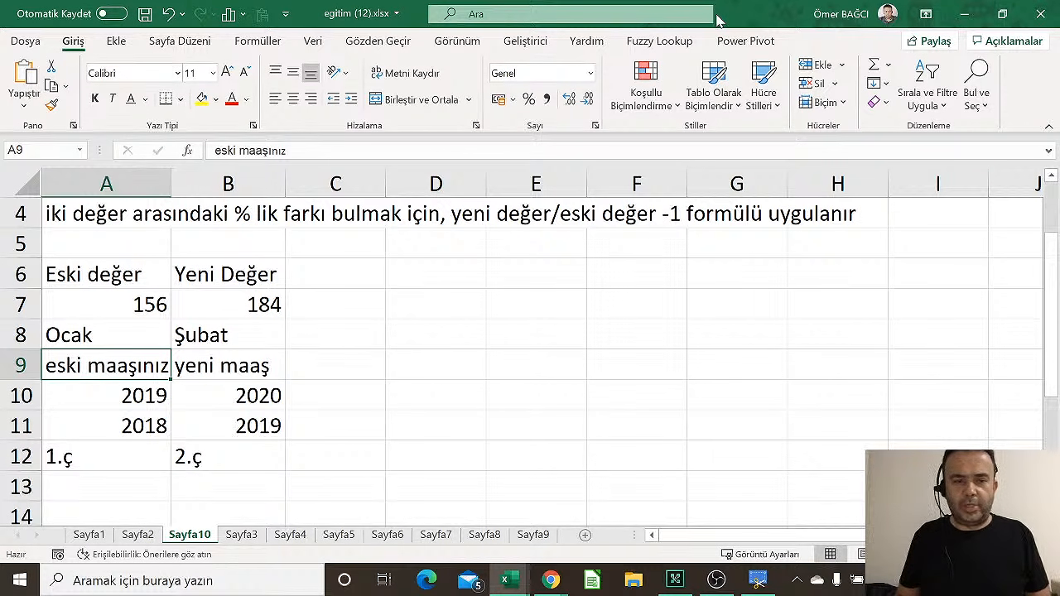
pyautogui.press('Right')
pyautogui.press('Left')
pyautogui.press('Right')
pyautogui.press('Left')
pyautogui.press('Right')
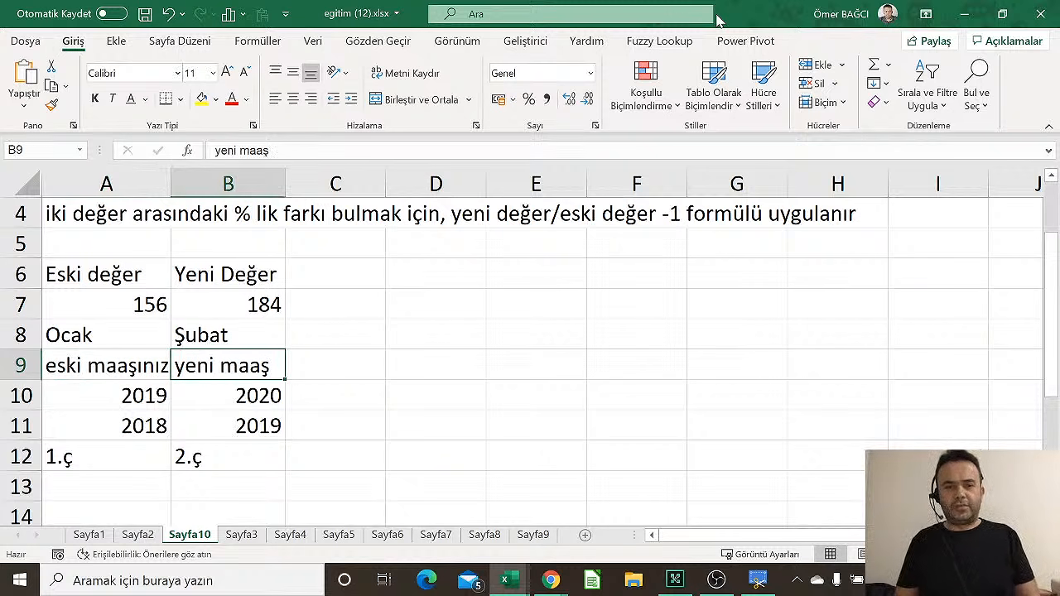
pyautogui.press('Down')
pyautogui.press('Down')
pyautogui.press('Down')
pyautogui.press('Down')
pyautogui.press('Left')
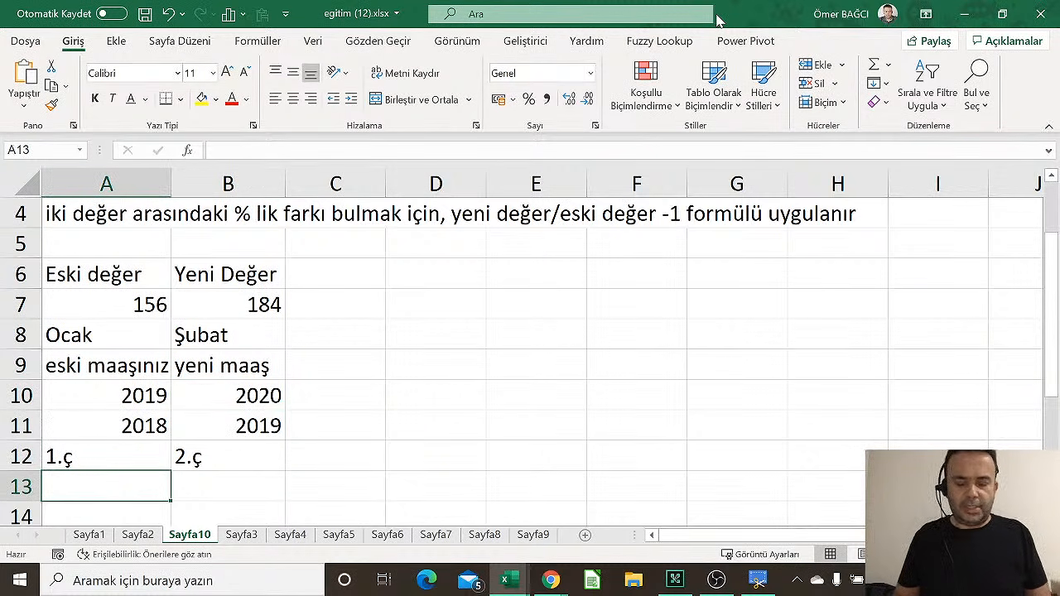
# Add the final pair kira/yeni kira in A13:B13
pyautogui.write('kira')
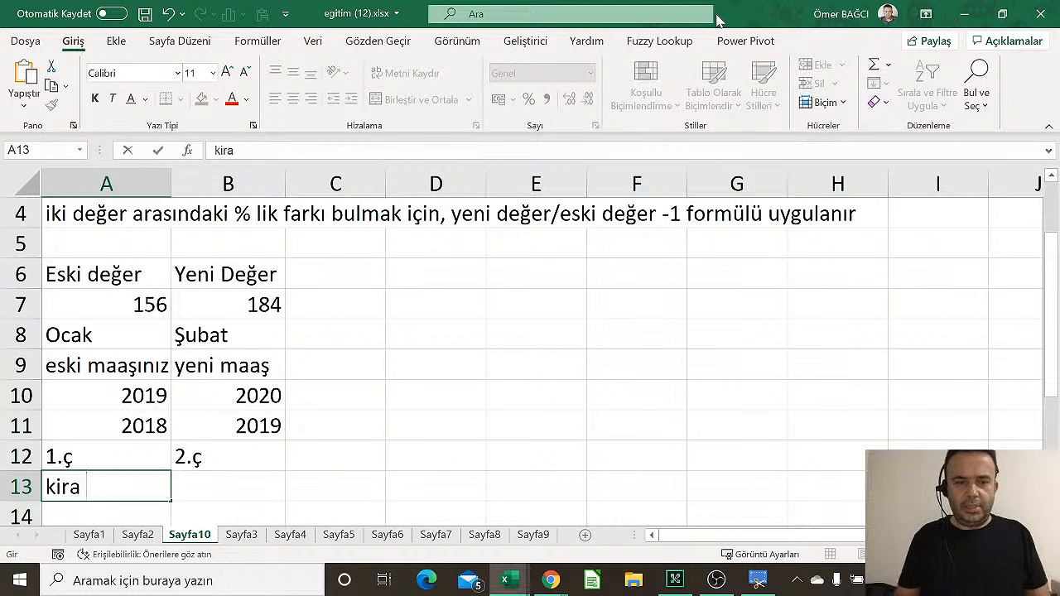
pyautogui.press('Tab')
pyautogui.write('yeni kir')
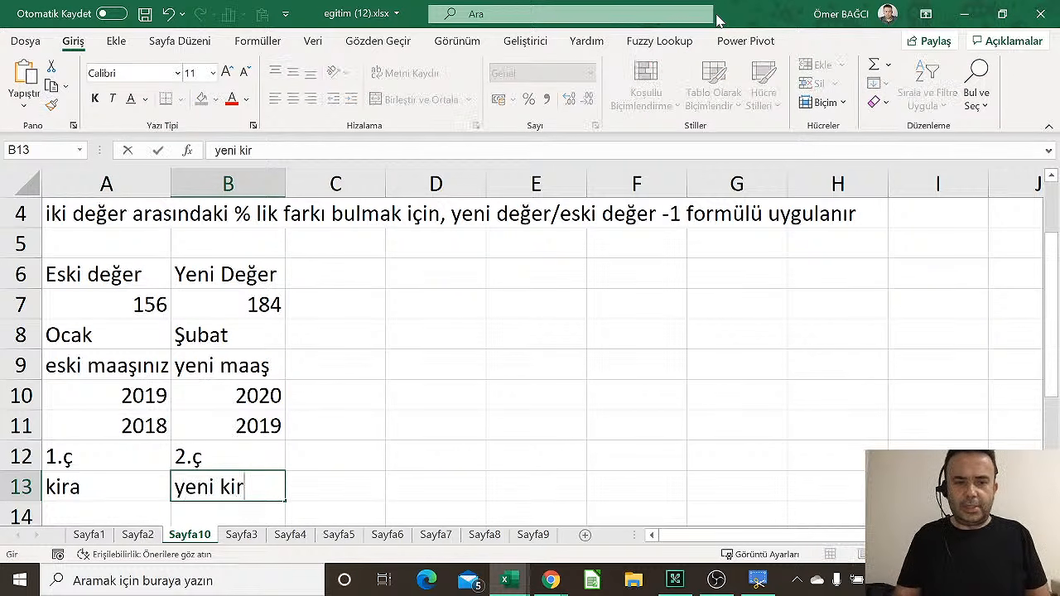
pyautogui.write('a')
pyautogui.press('Down')
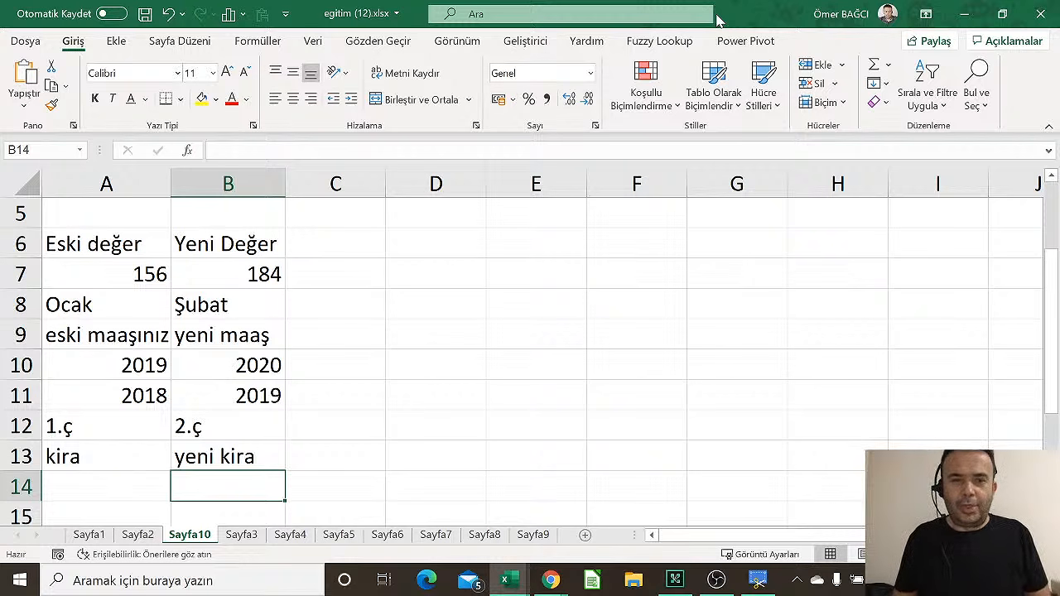
pyautogui.press('Up')
pyautogui.press('Up')
pyautogui.press('Up')
pyautogui.press('Up')
pyautogui.press('Up')
pyautogui.press('Up')
pyautogui.press('Up')
pyautogui.press('Up')
pyautogui.press('Up')
pyautogui.press('Up')
pyautogui.press('Up')
pyautogui.press('Up')
pyautogui.press('Up')
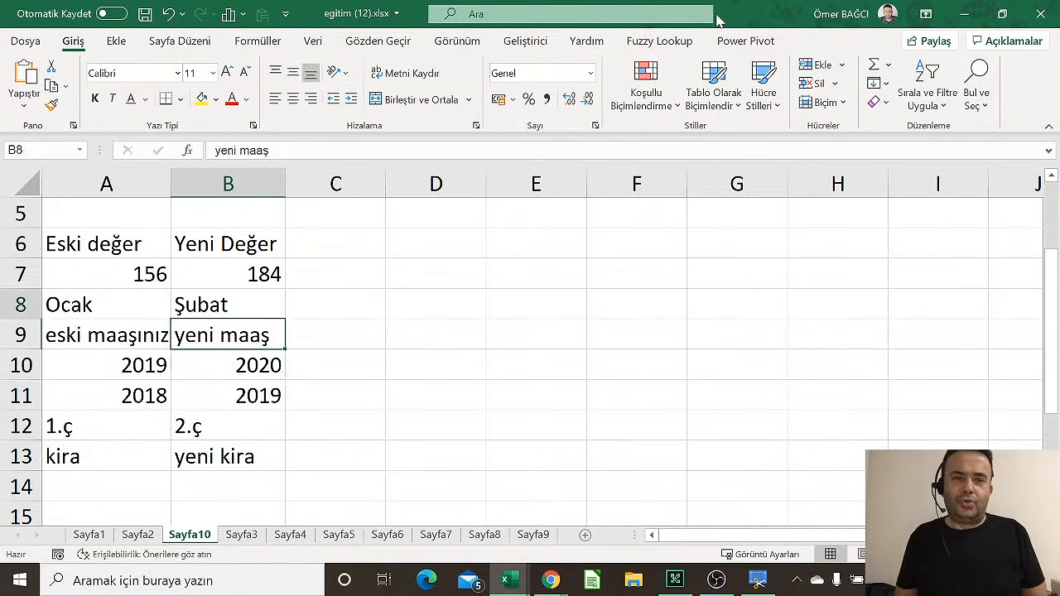
pyautogui.press('Down')
# Enter 2100 in A2, 2350 in B2, and =B2/A2-1 in C2
pyautogui.press('Left')
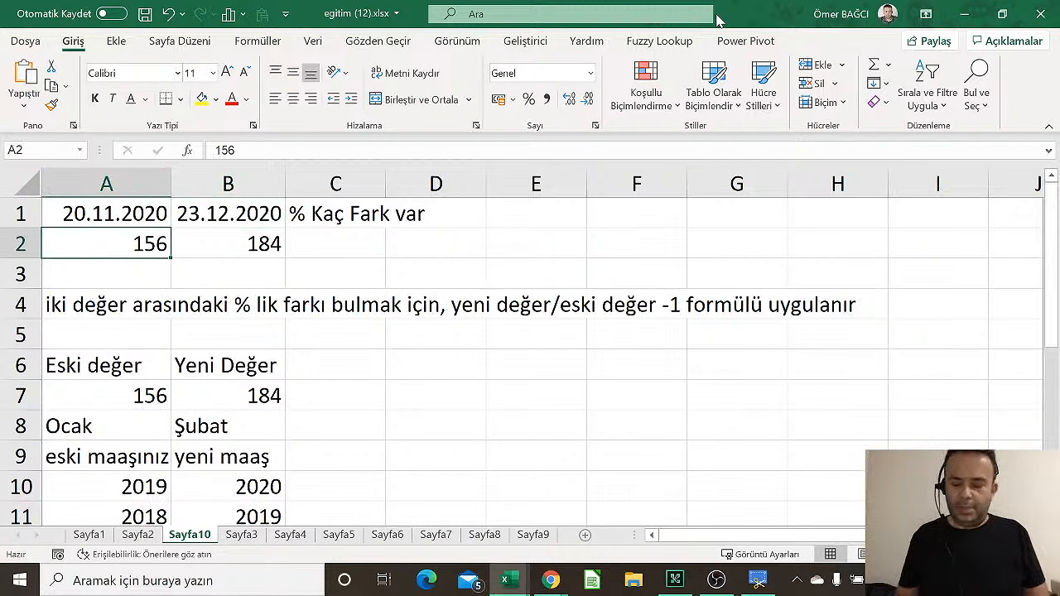
pyautogui.write('2100')
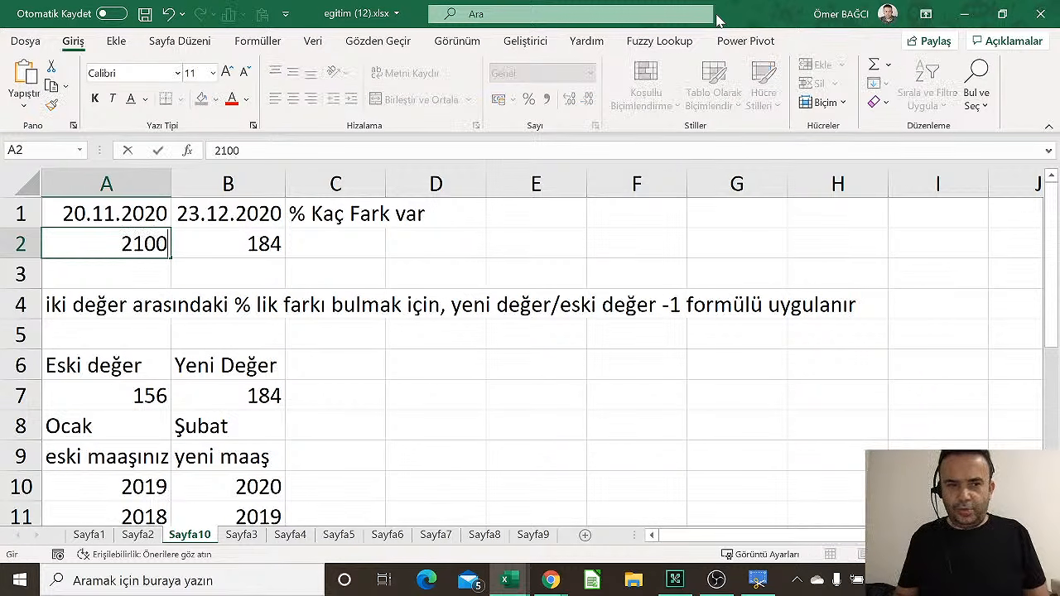
pyautogui.press('Tab')
pyautogui.write('2350')
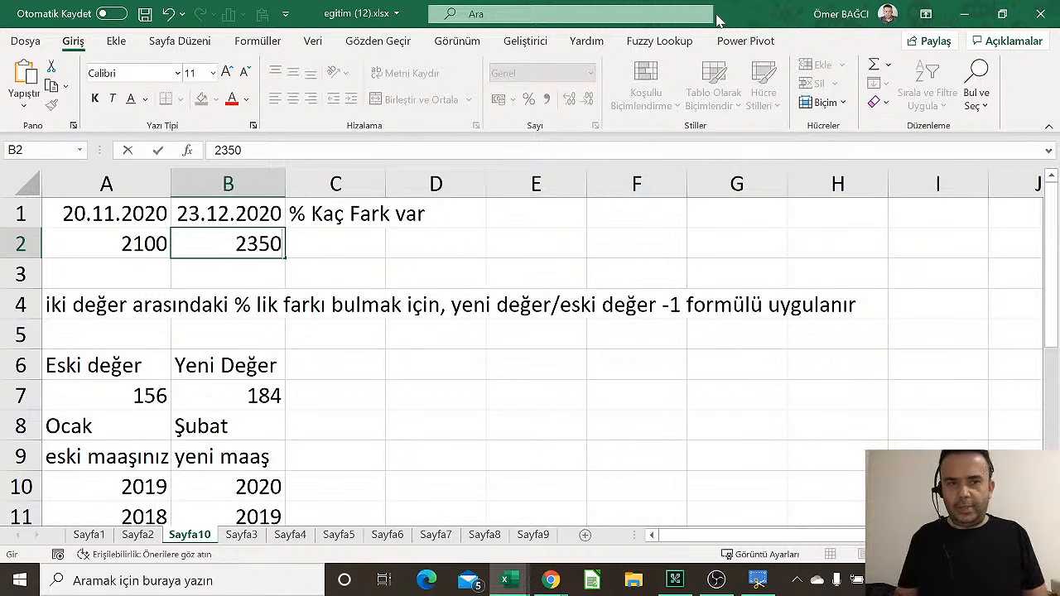
pyautogui.press('Tab')
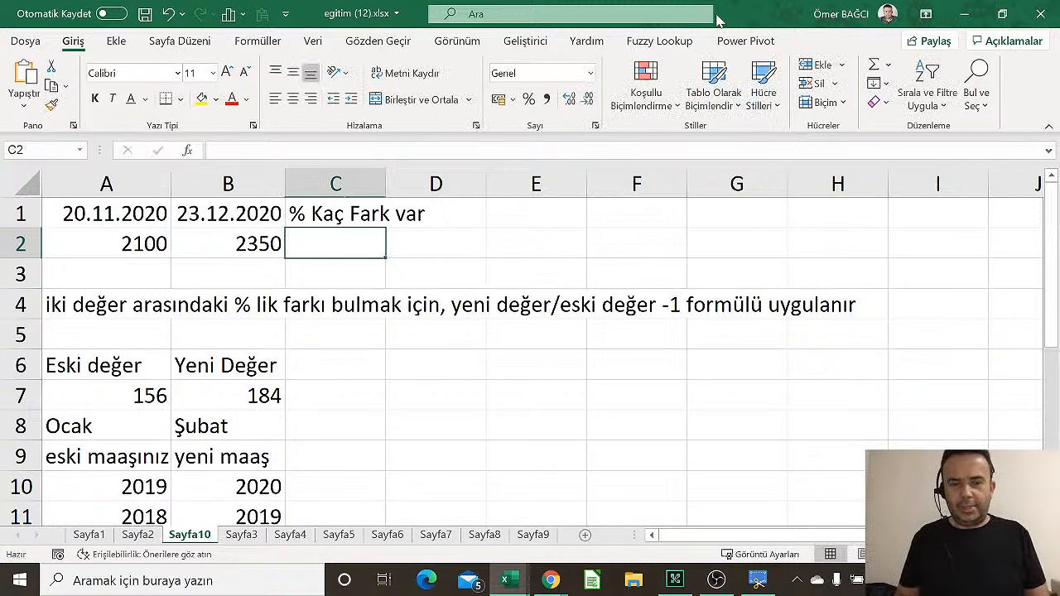
pyautogui.write('=')
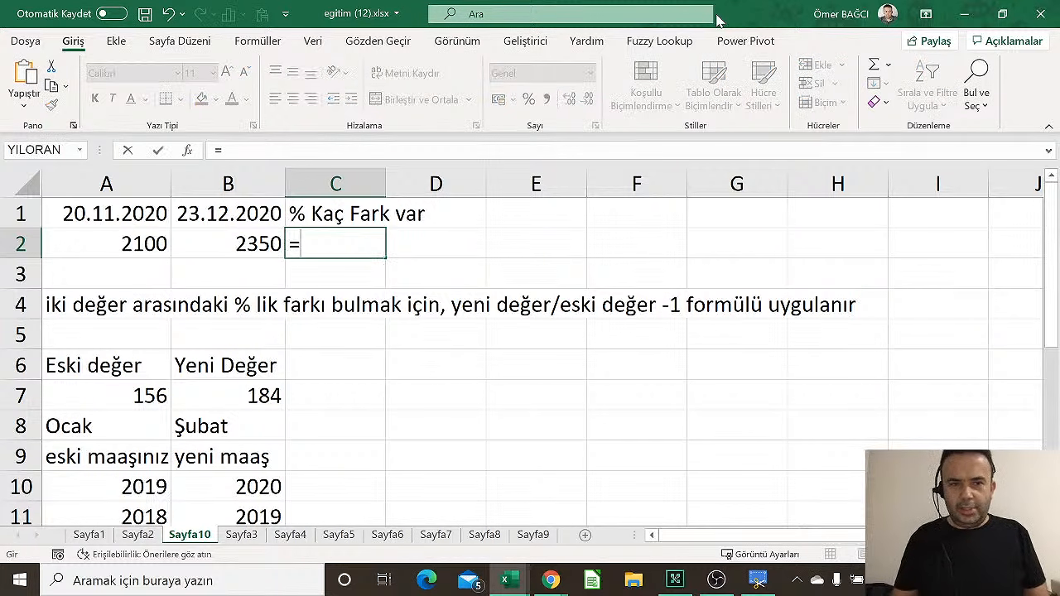
pyautogui.press('Left')
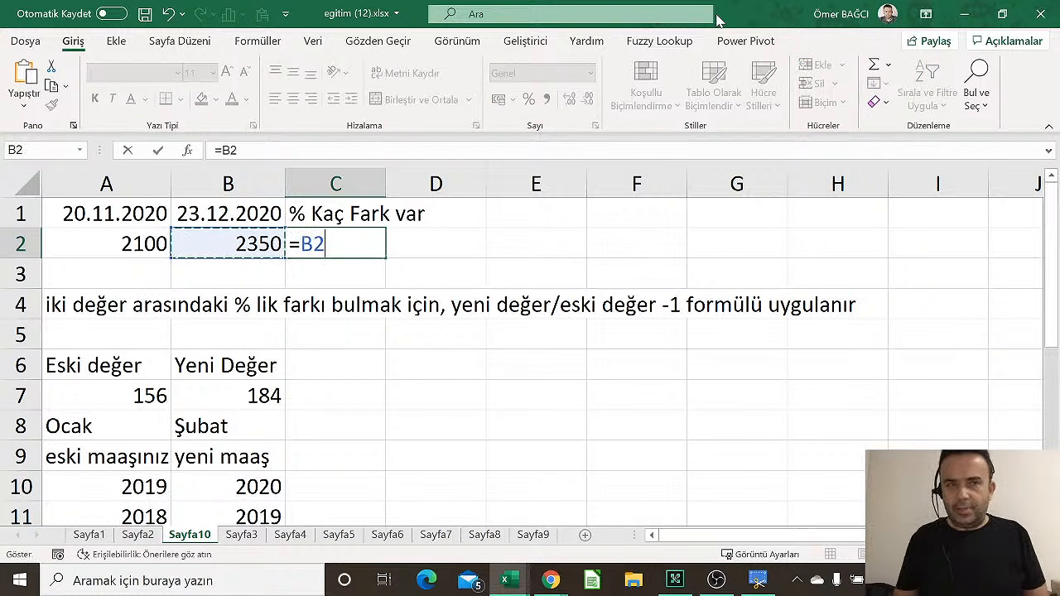
pyautogui.write('/')
pyautogui.press('Left')
pyautogui.press('Left')
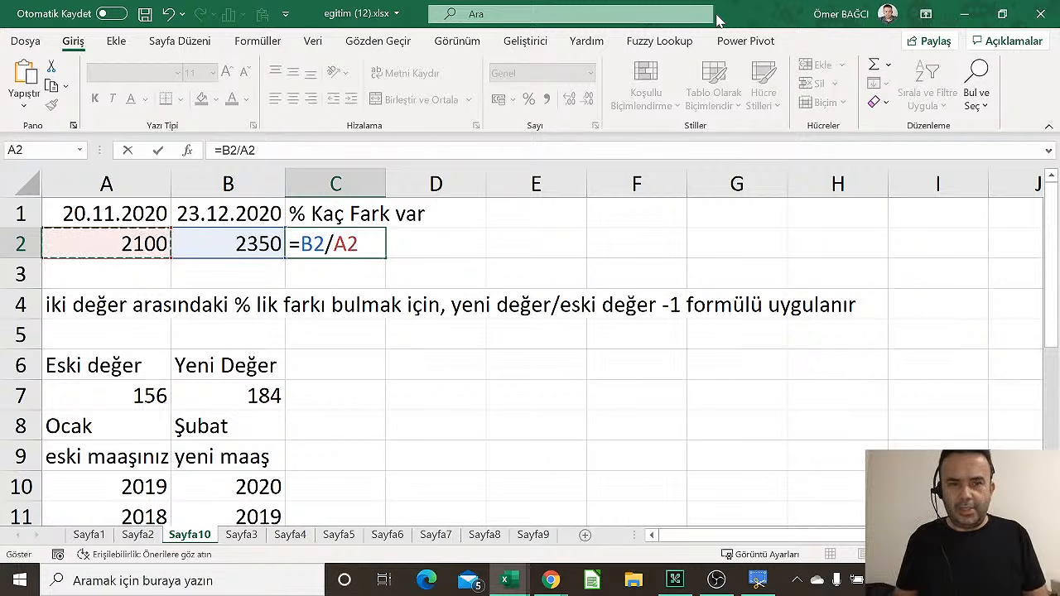
pyautogui.write('-1')
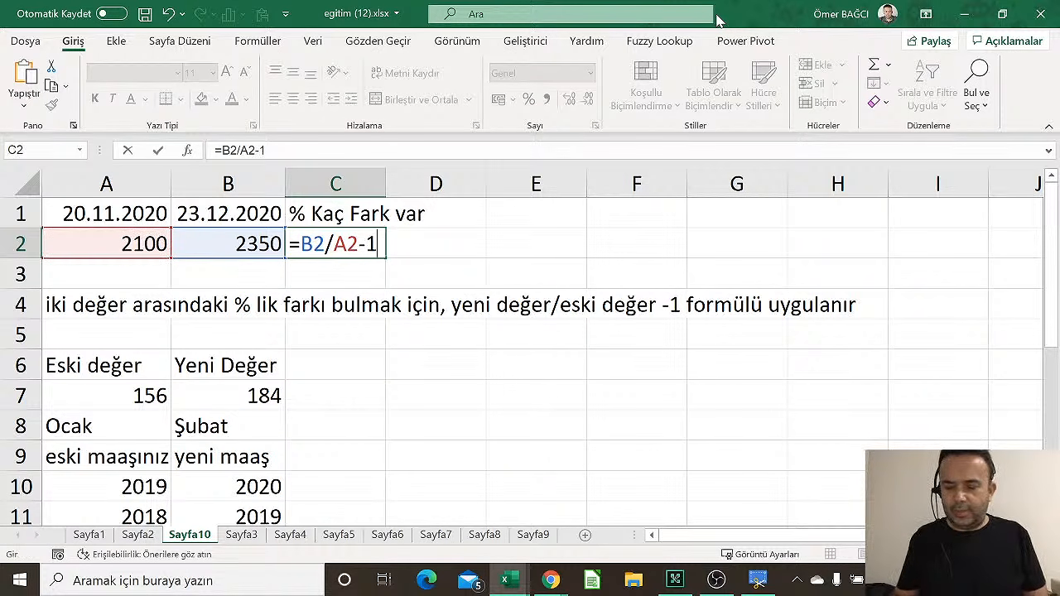
pyautogui.press('Return')
# Format C2 as Yüzde so it shows 11,90%
pyautogui.press('Up')
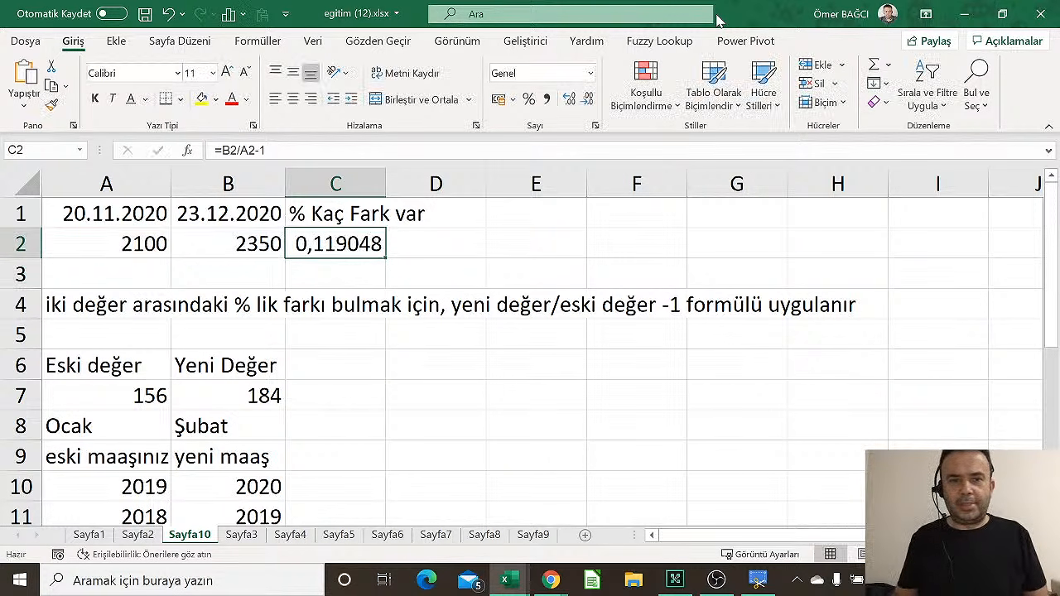
pyautogui.click(591, 72)
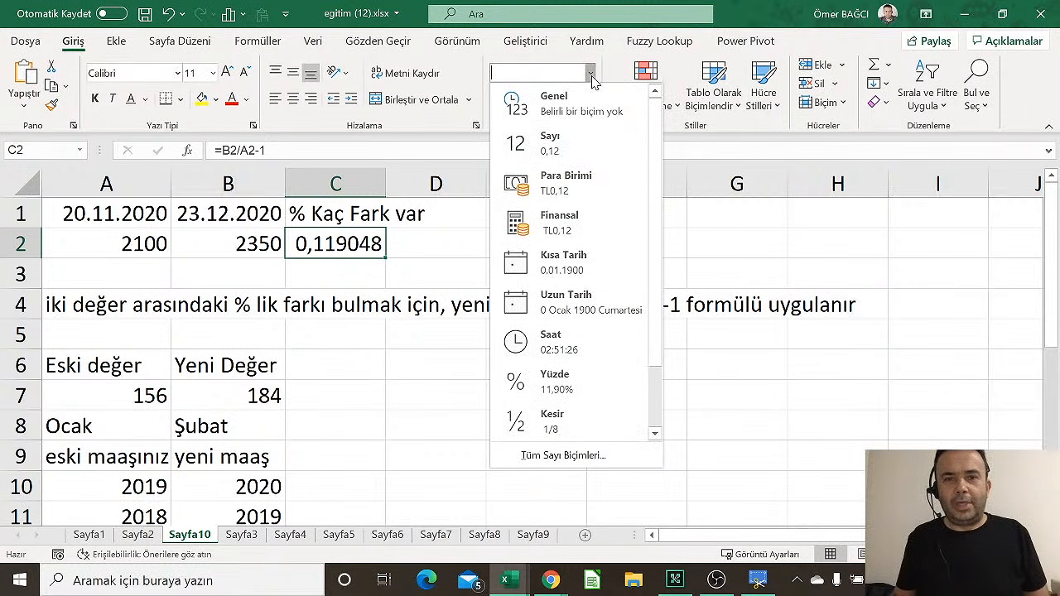
pyautogui.click(566, 383)
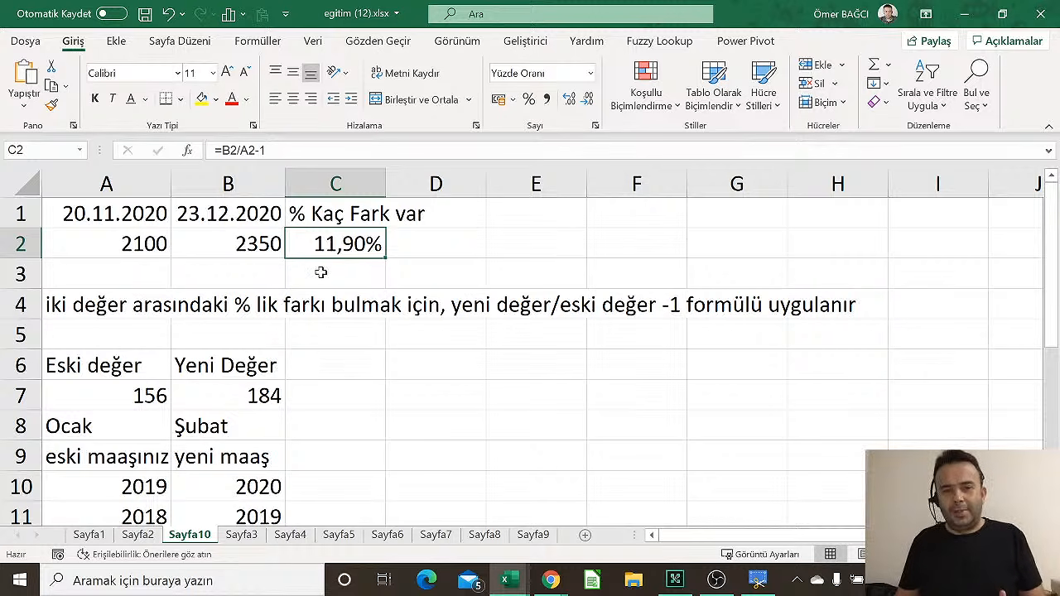
pyautogui.click(231, 265)
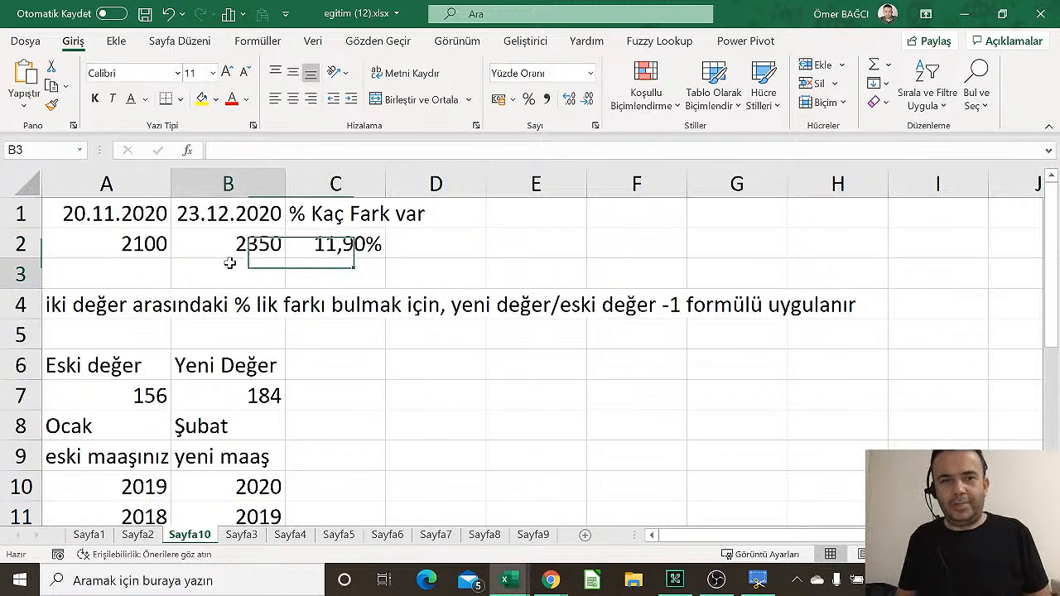
# Enter =B2-A2 in B3 to show the raw difference of 250
pyautogui.write('=')
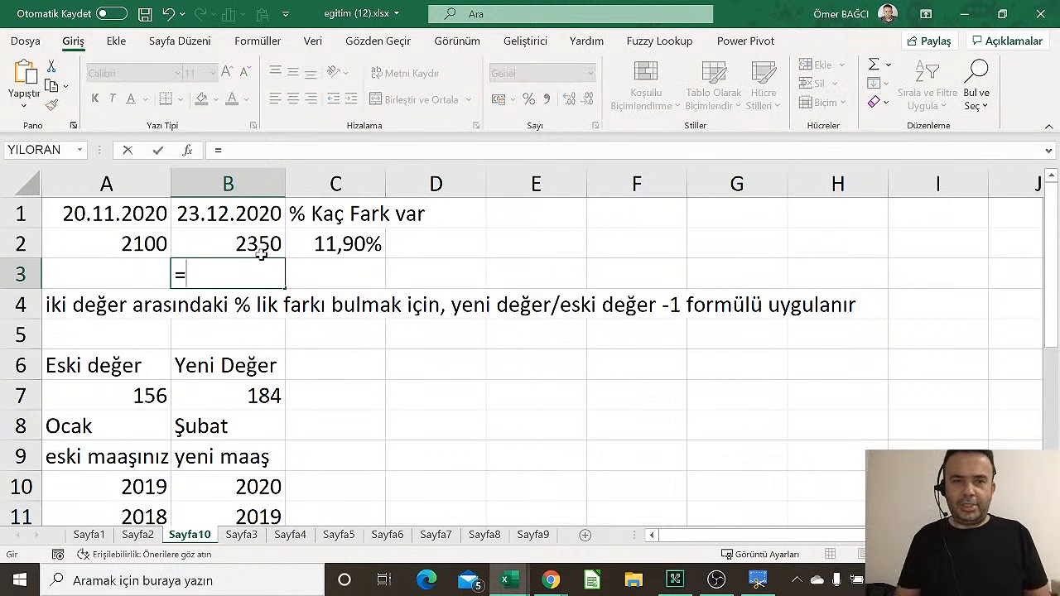
pyautogui.click(261, 255)
pyautogui.write('-')
pyautogui.click(261, 256)
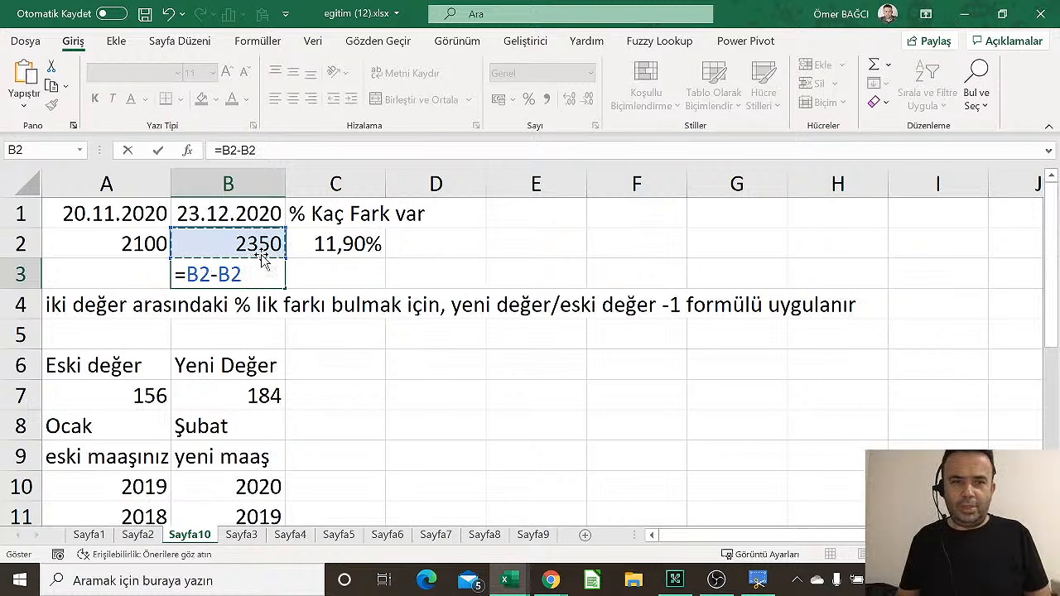
pyautogui.press('Left')
pyautogui.press('Return')
pyautogui.press('Up')
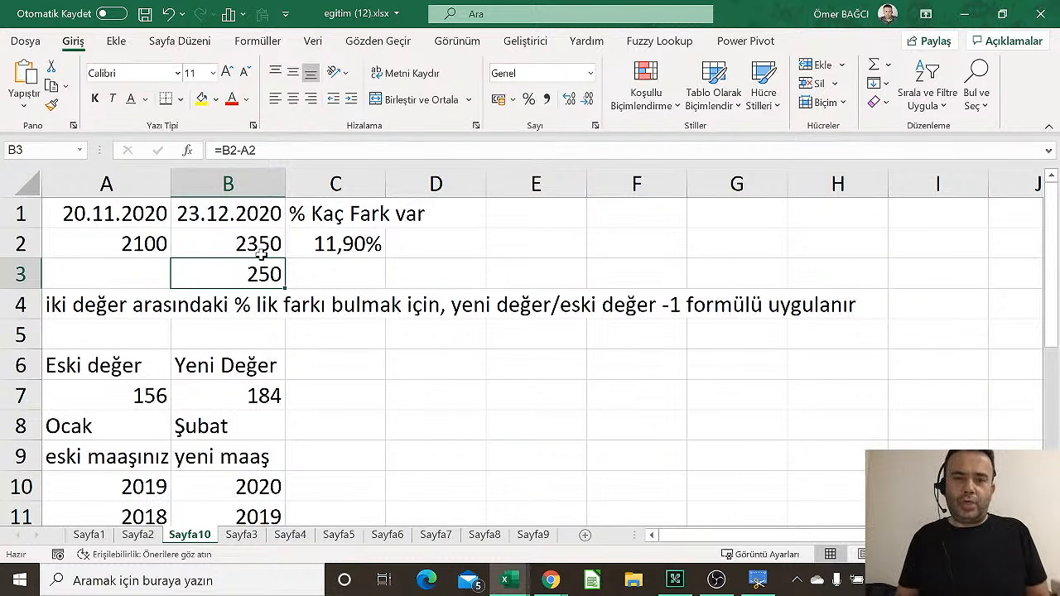
# Review the contents of B2, C2 and B3 to compare the formulas
pyautogui.click(262, 253)
pyautogui.press('Right')
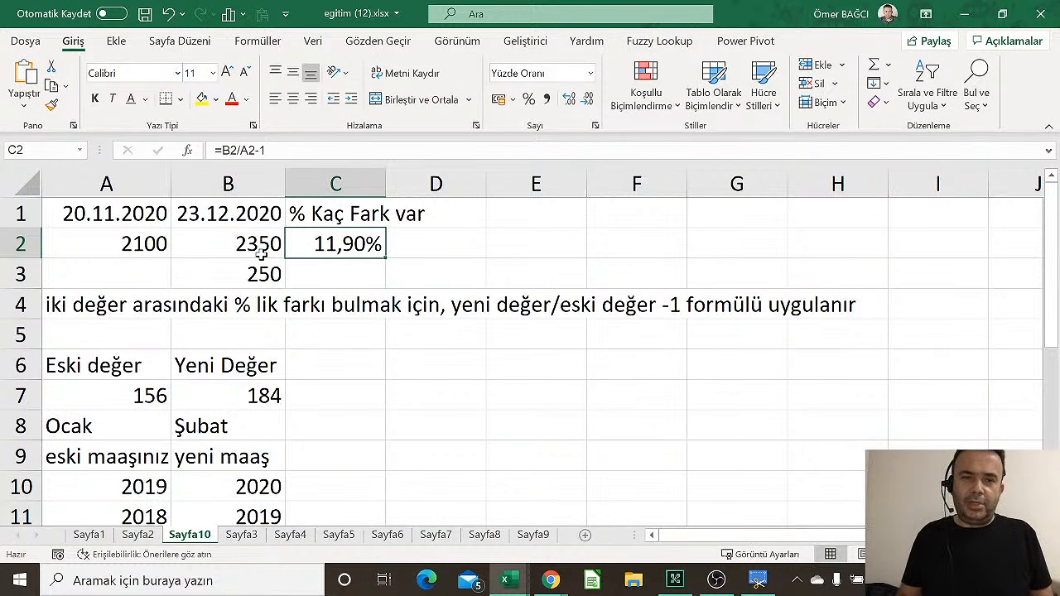
pyautogui.click(262, 254)
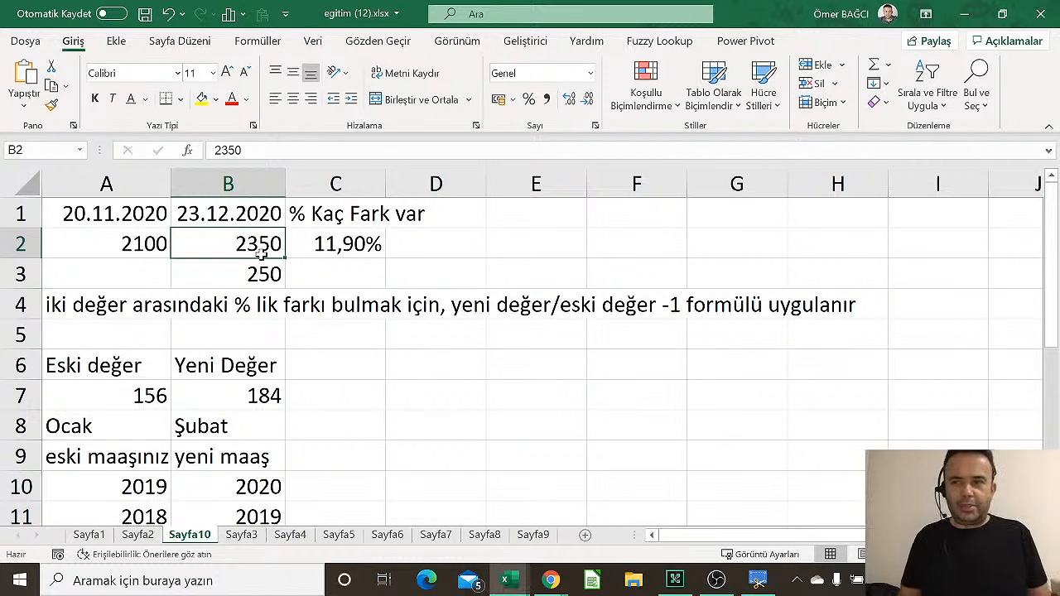
pyautogui.press('Down')
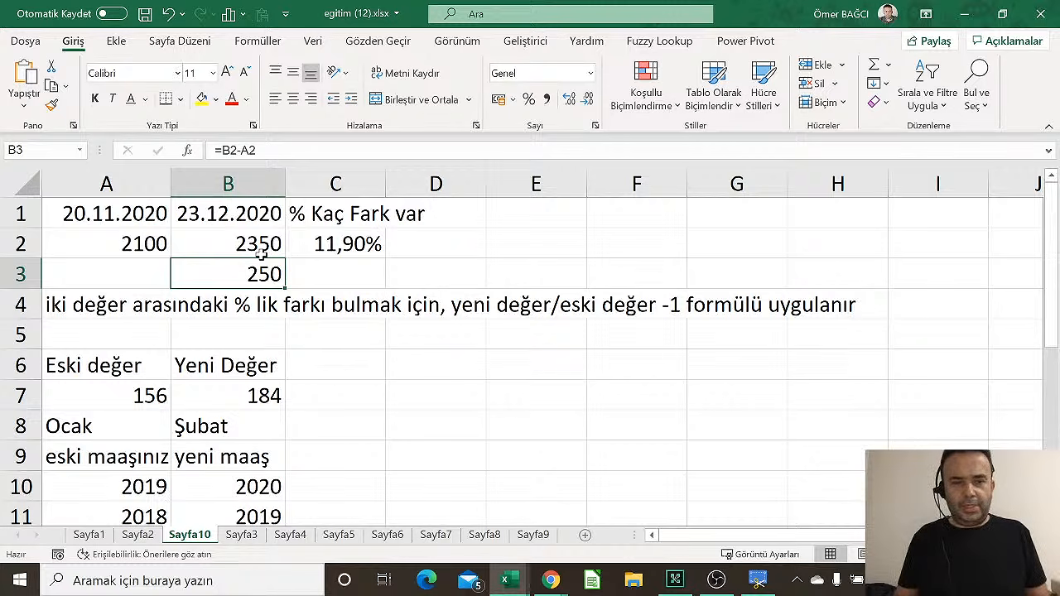
pyautogui.hotkey('ctrl', 'pageup')
# Relabel the year headers as 2019 in C1 and 2020 in D1, right-aligning C1
pyautogui.press('Up')
pyautogui.press('Left')
pyautogui.press('Left')
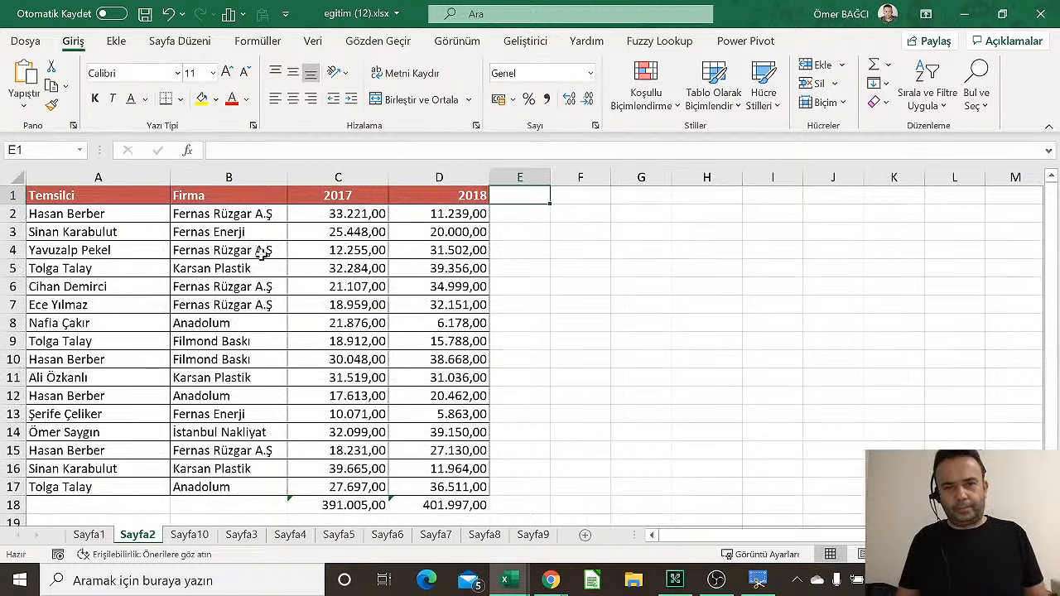
pyautogui.press('Left')
pyautogui.press('Left')
pyautogui.press('Left')
pyautogui.press('Right')
pyautogui.write('2019')
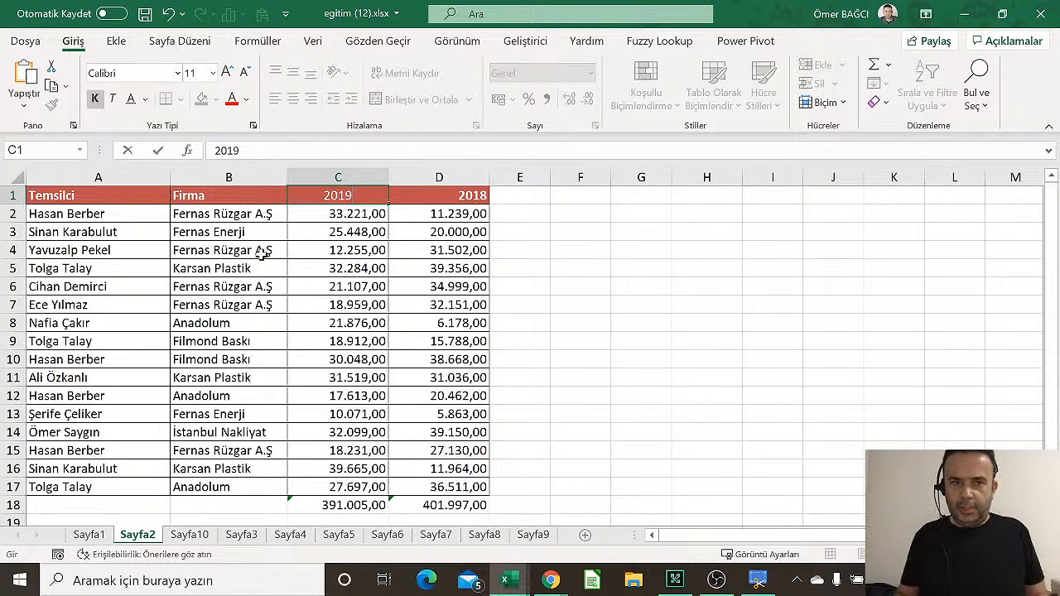
pyautogui.press('Tab')
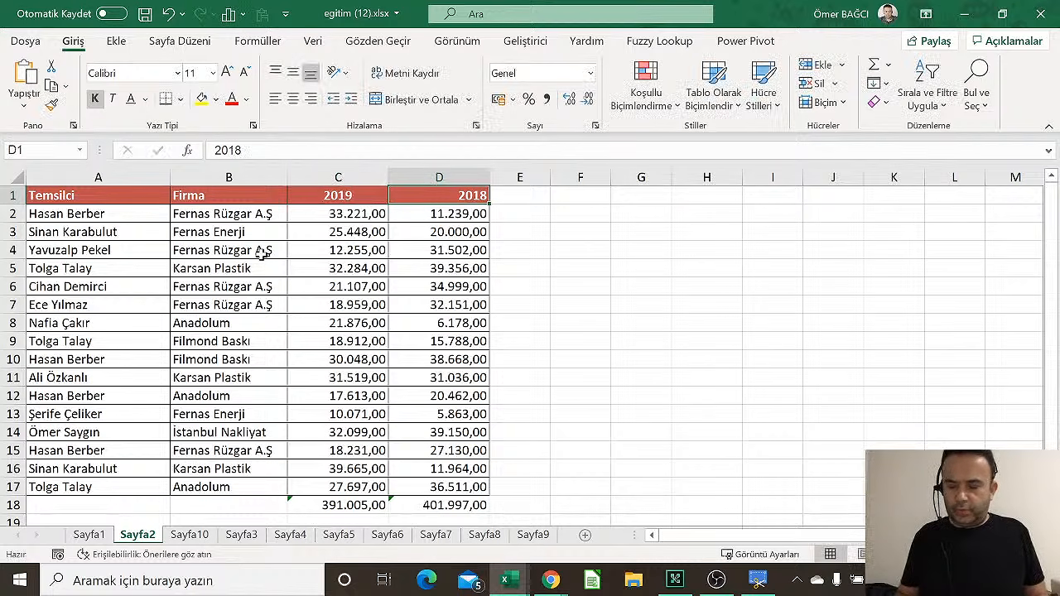
pyautogui.write('2020')
pyautogui.press('Tab')
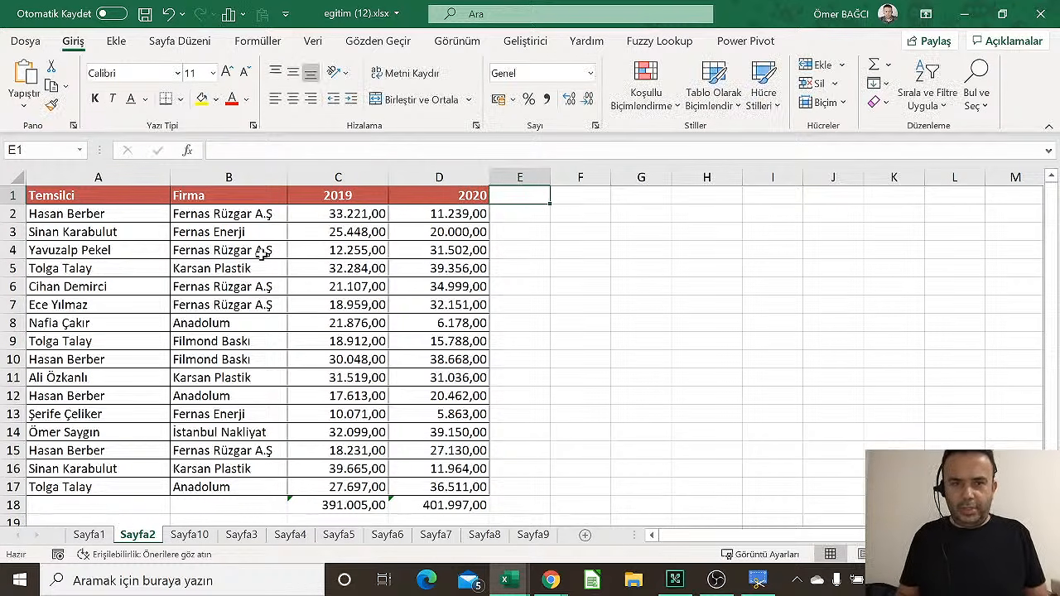
pyautogui.click(350, 196)
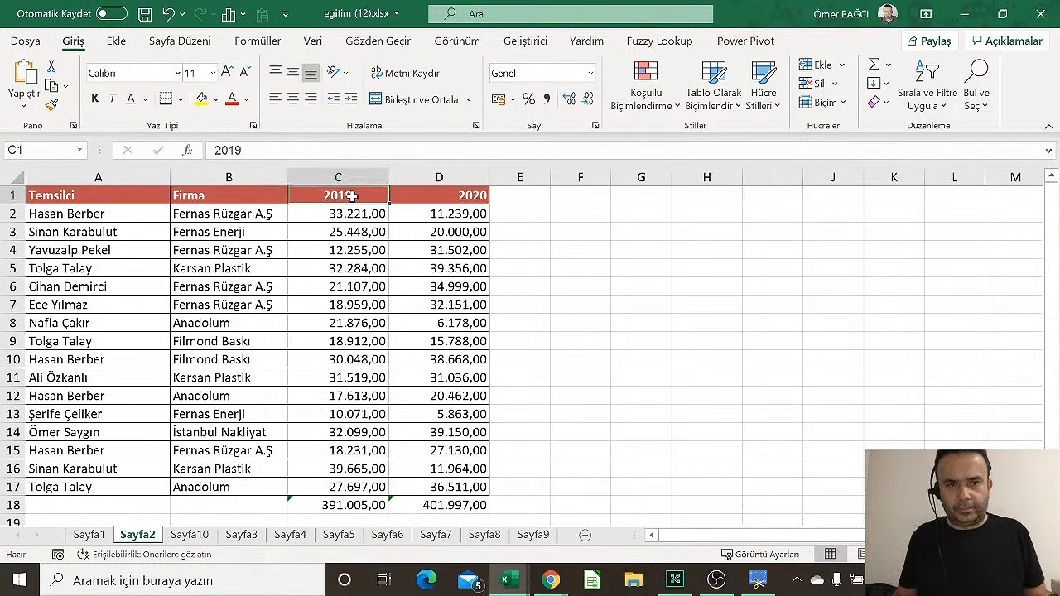
pyautogui.click(312, 100)
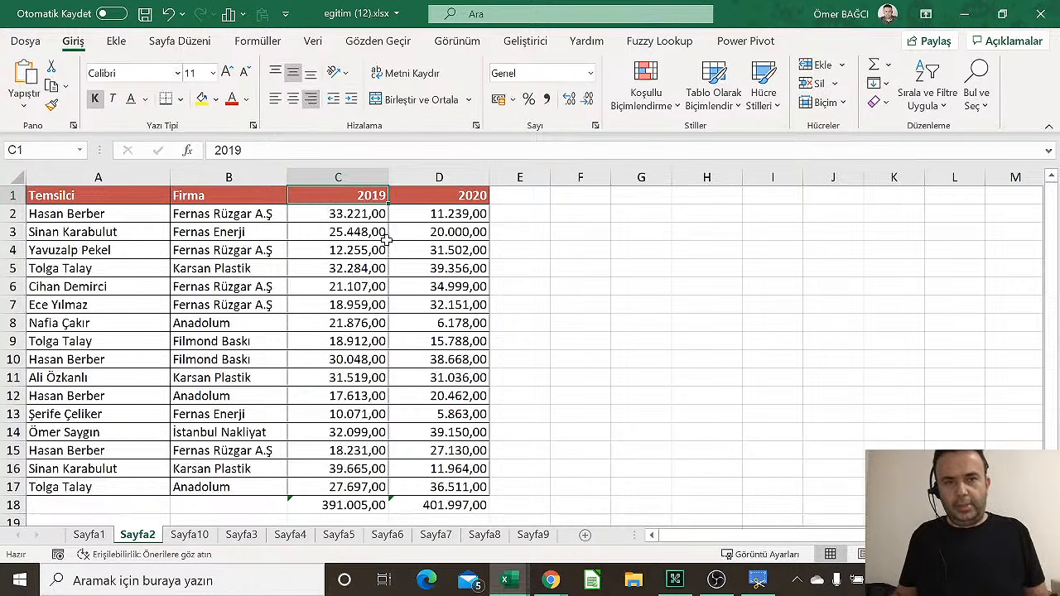
# Add the header '% Değişim' in E1 and widen column E to fit it
pyautogui.click(529, 206)
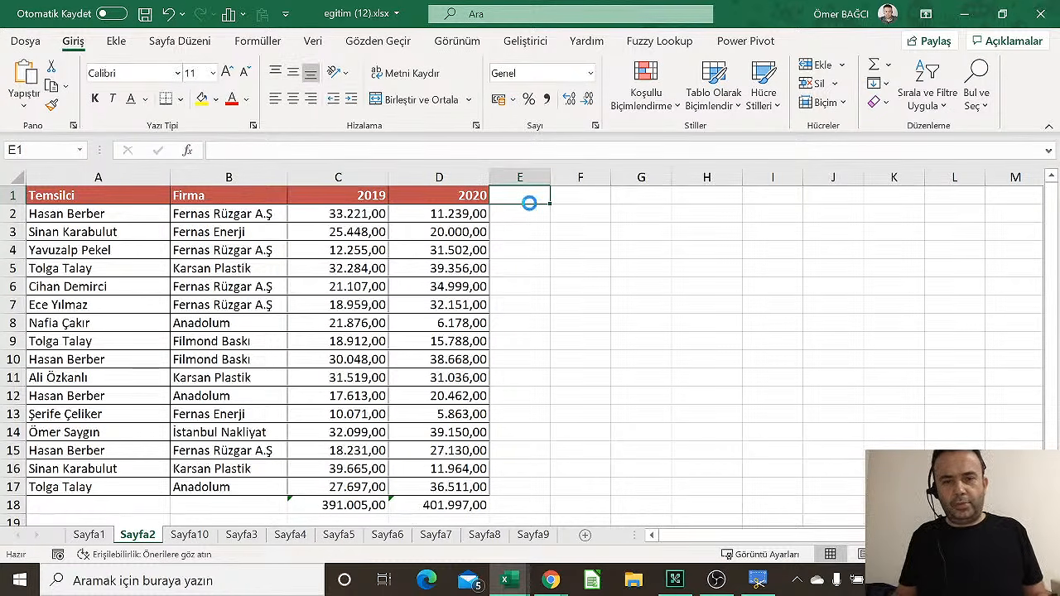
pyautogui.keyDown('ctrl'); pyautogui.scroll(4, 529, 206); pyautogui.keyUp('ctrl')
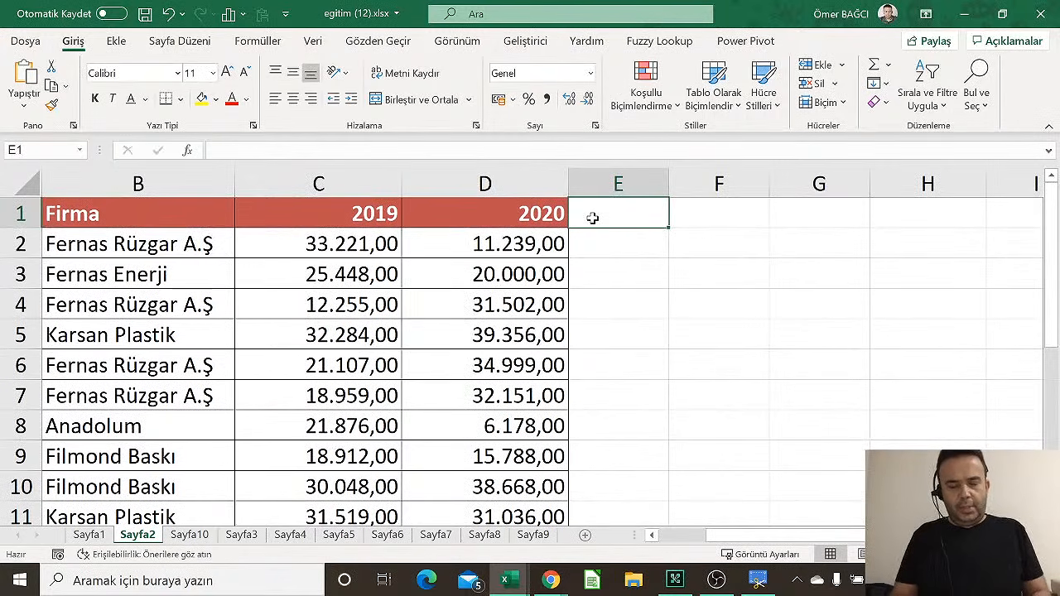
pyautogui.write('% Deği')
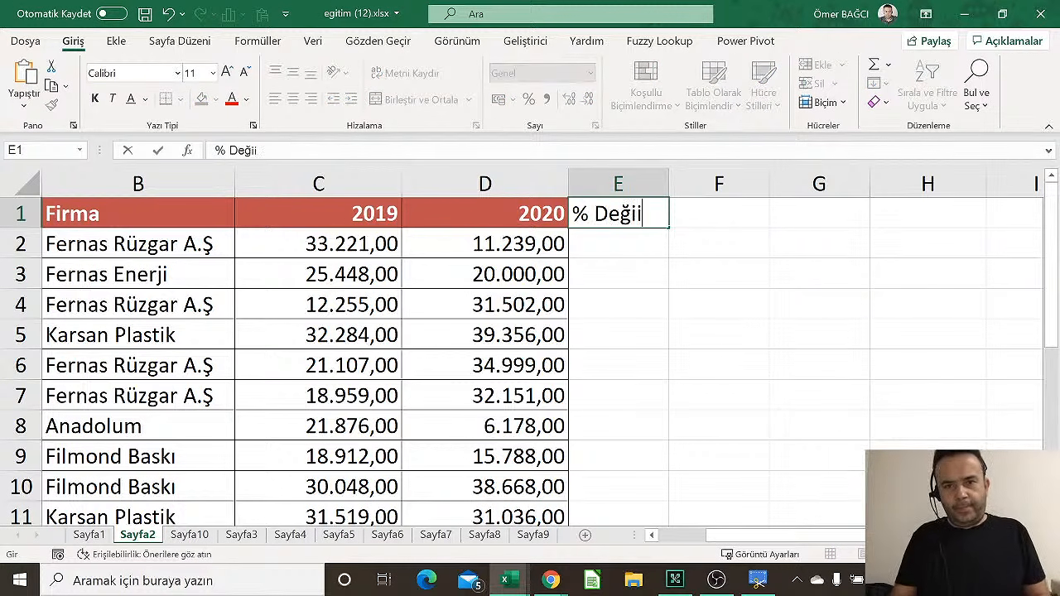
pyautogui.write('şim')
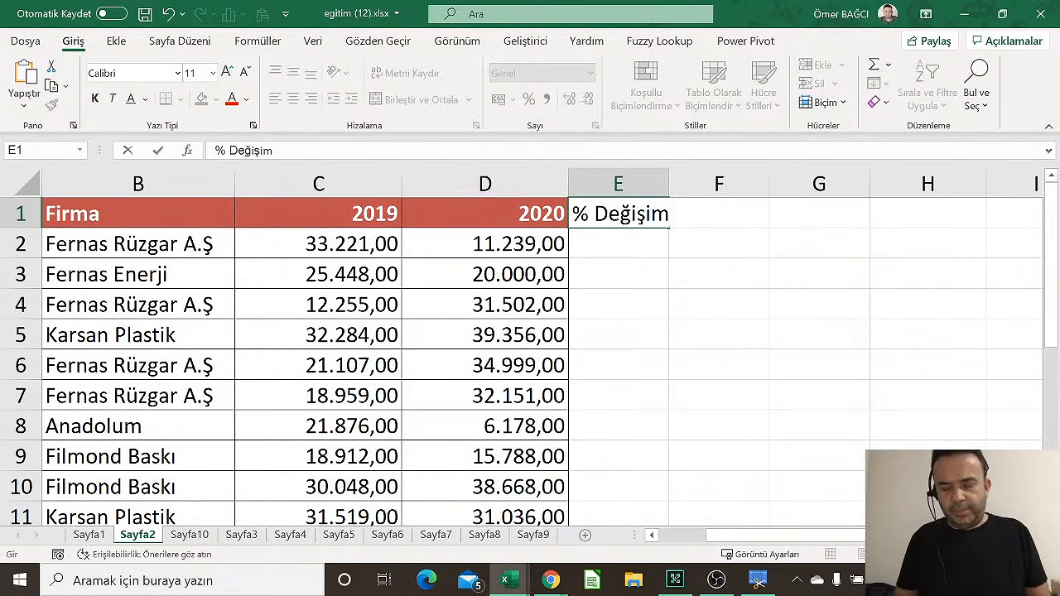
pyautogui.press('Return')
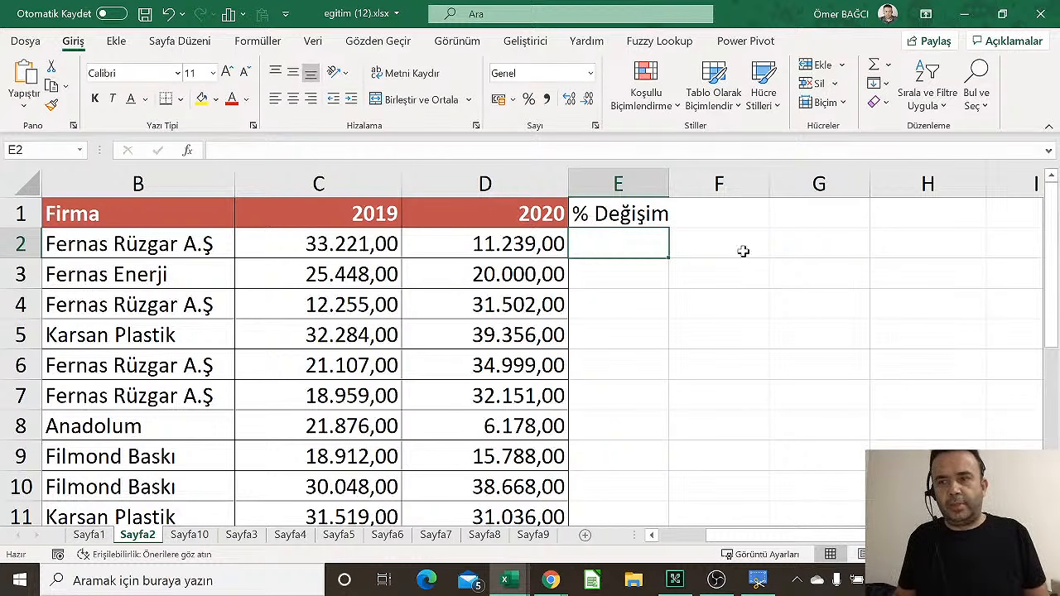
pyautogui.moveTo(669, 186); pyautogui.dragTo(676, 188)
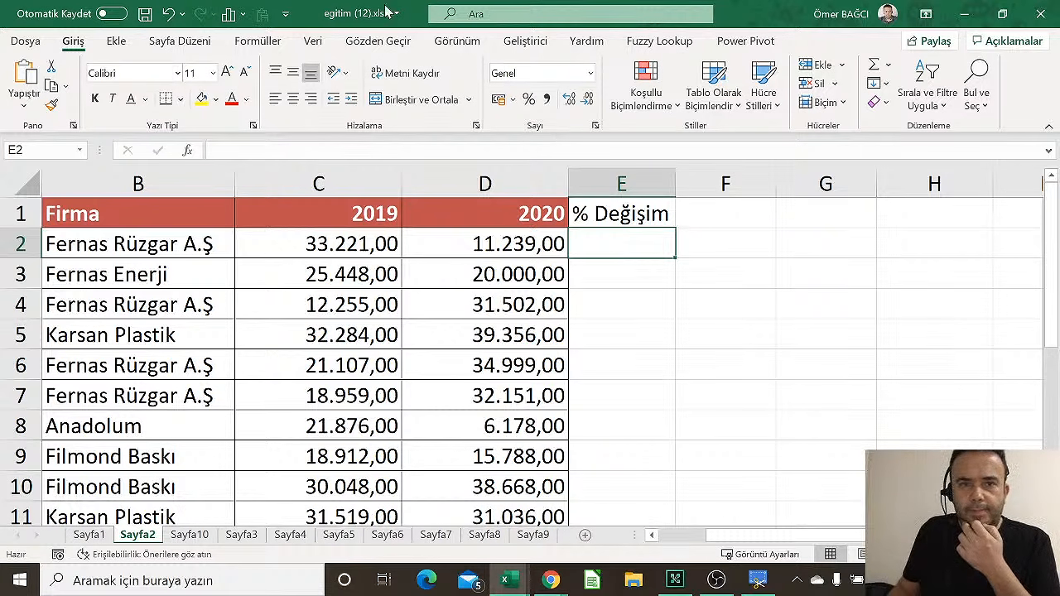
# Browse the gallery of ready-made equations under Insert > Symbols
pyautogui.click(115, 46)
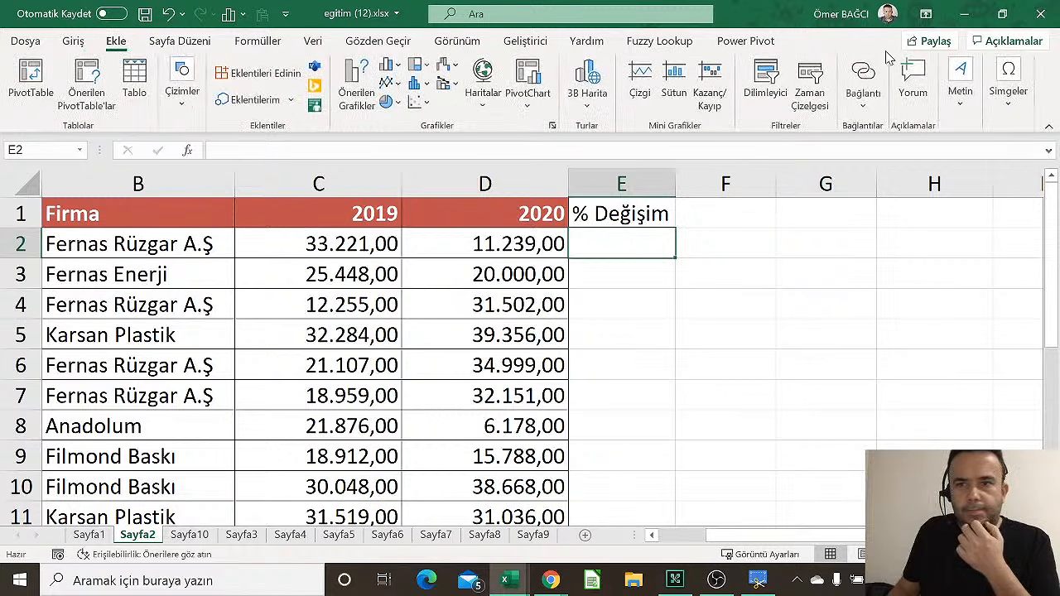
pyautogui.click(957, 96)
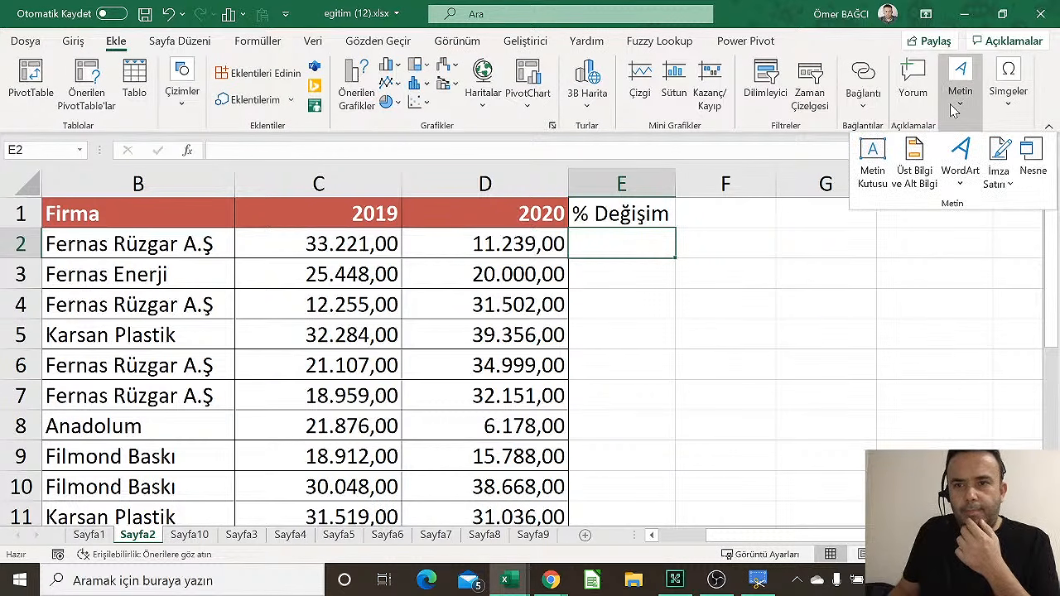
pyautogui.click(1008, 87)
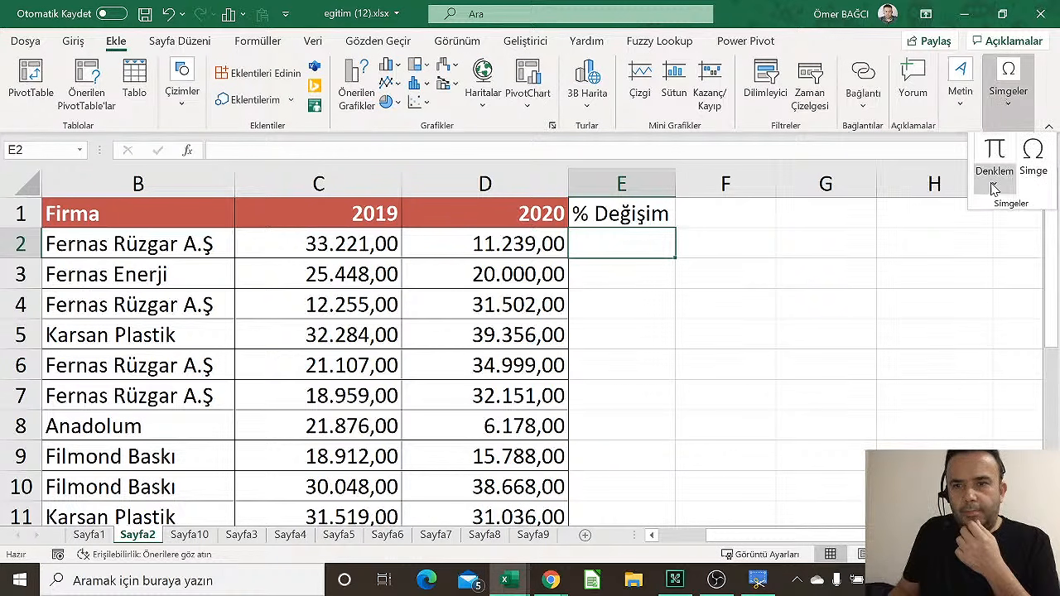
pyautogui.click(994, 187)
pyautogui.scroll(-5, 1000, 248)
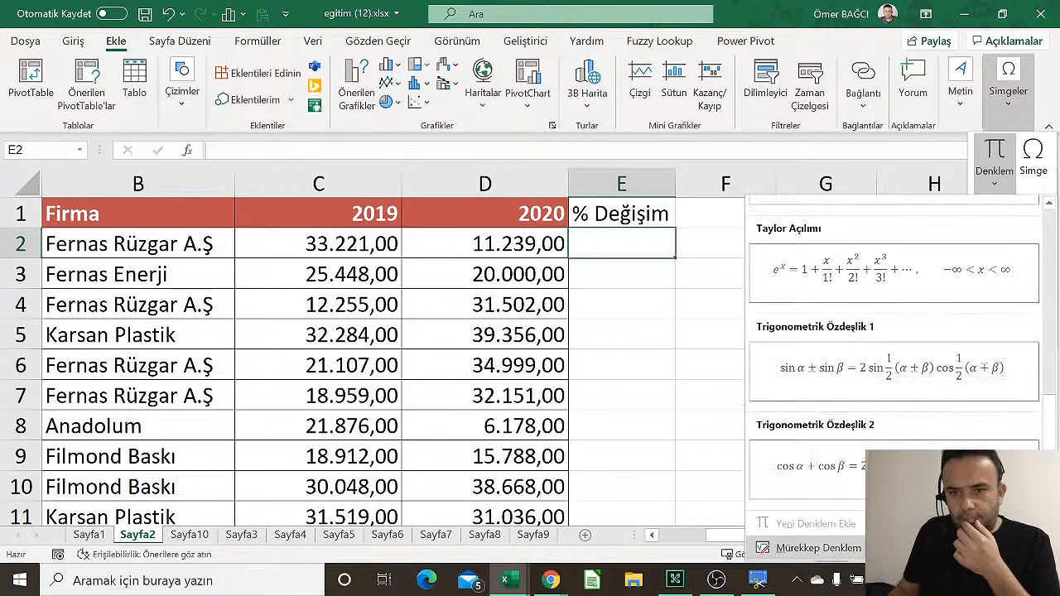
# Insert the Toplamın Açılımı (binomial expansion) equation and start its numerator with c2
pyautogui.scroll(2, 877, 406)
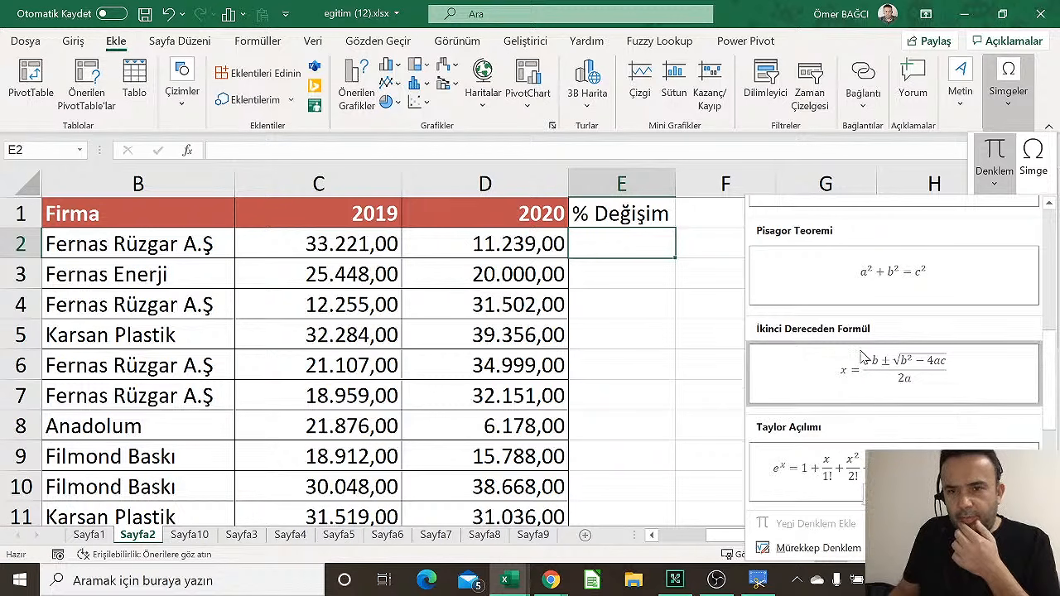
pyautogui.scroll(2, 870, 329)
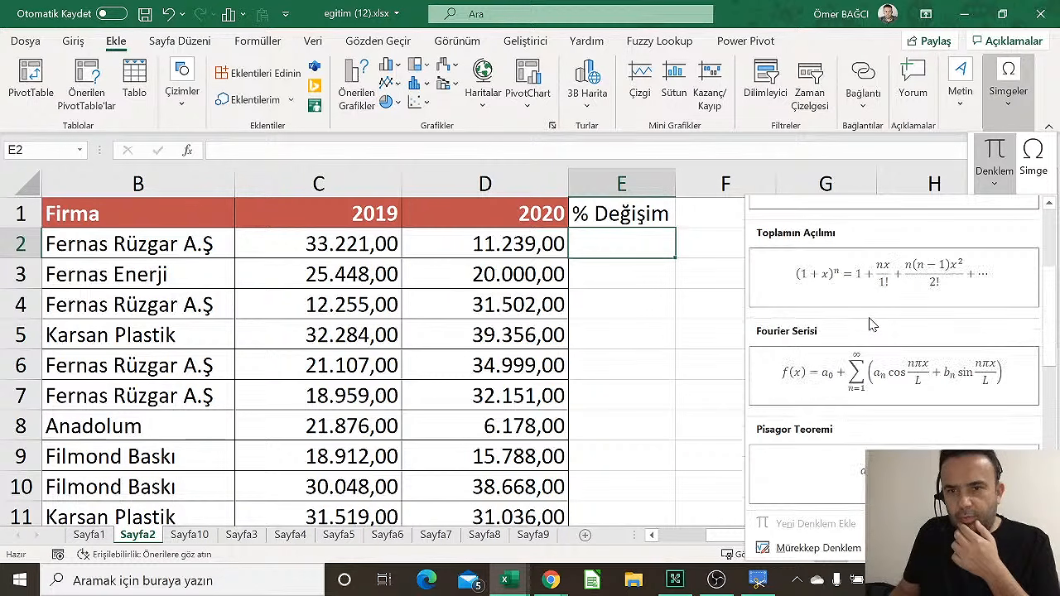
pyautogui.click(957, 280)
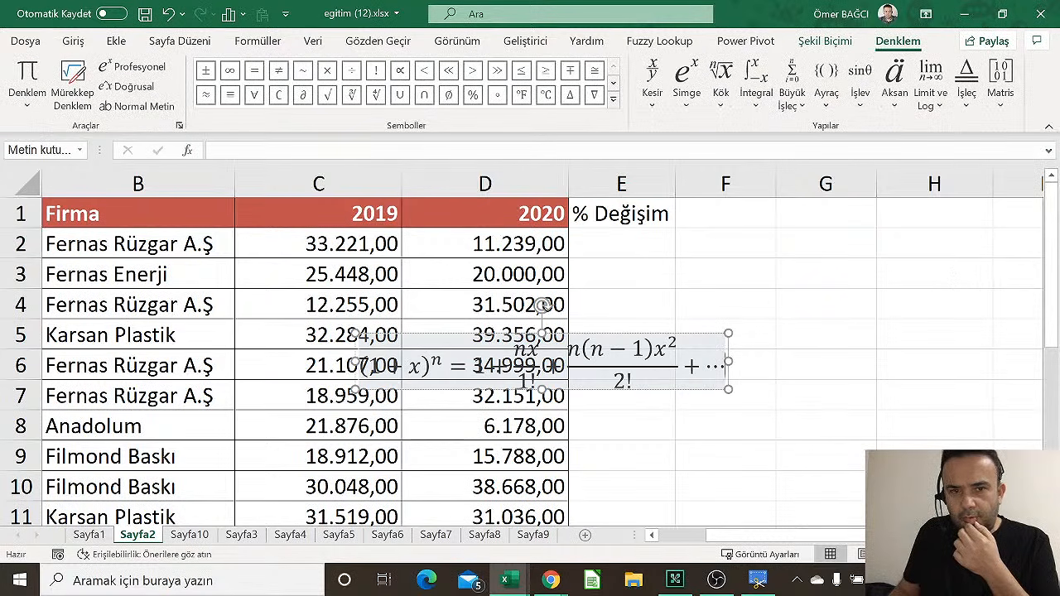
pyautogui.moveTo(724, 372); pyautogui.dragTo(672, 362)
pyautogui.click(575, 356)
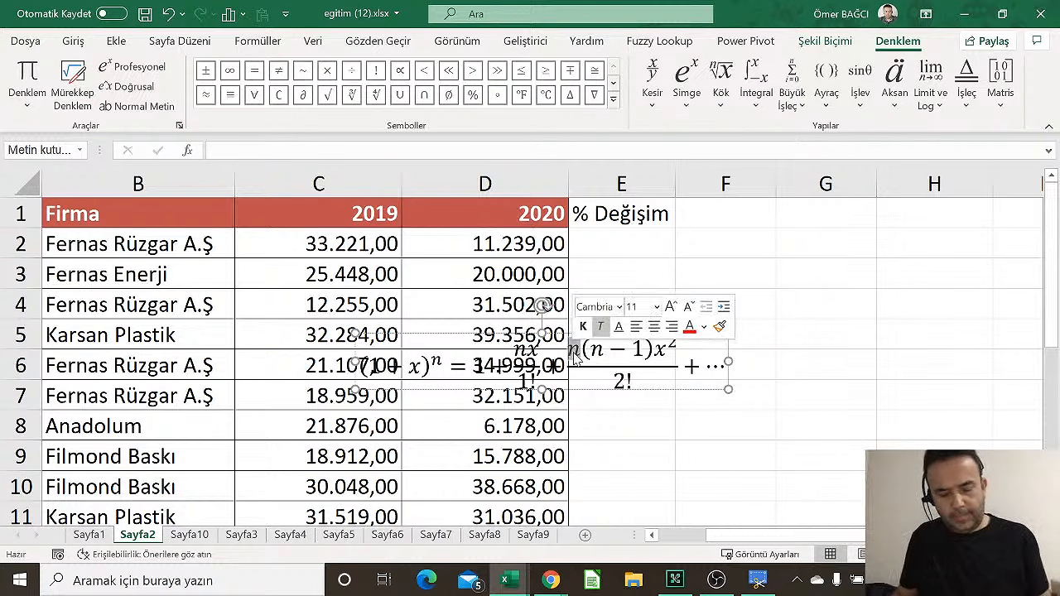
pyautogui.write('c2')
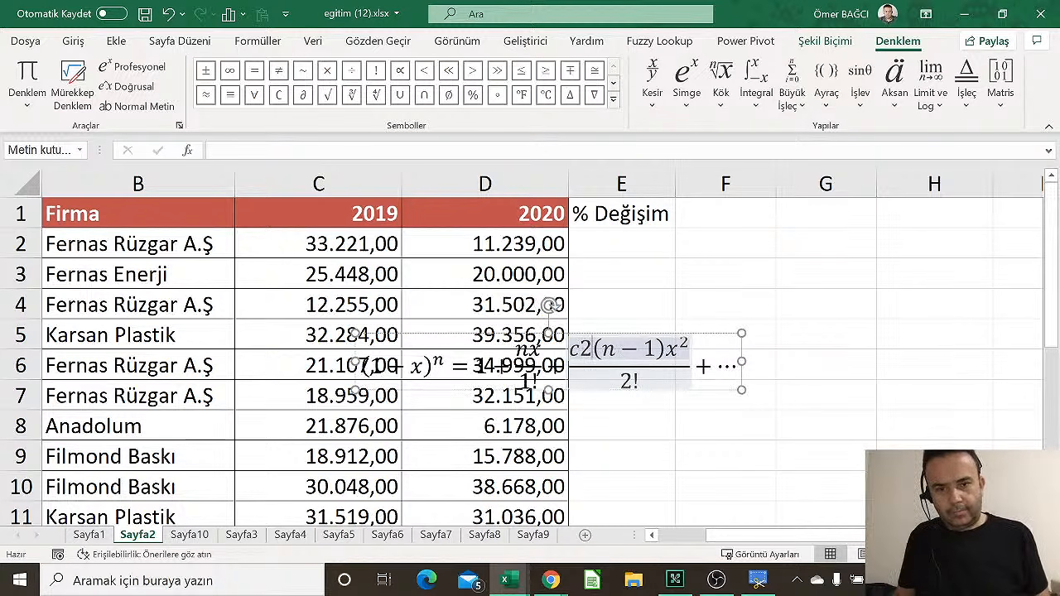
# Move the equation up and right, and delete its extra terms, plus sign and exponent
pyautogui.moveTo(741, 347); pyautogui.dragTo(987, 309)
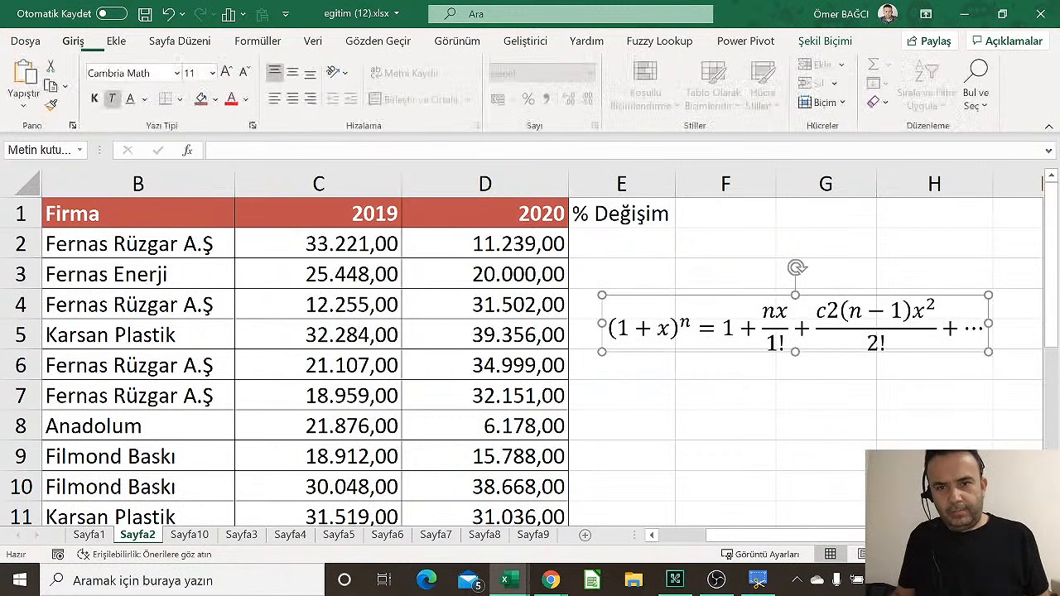
pyautogui.moveTo(742, 329); pyautogui.dragTo(617, 329)
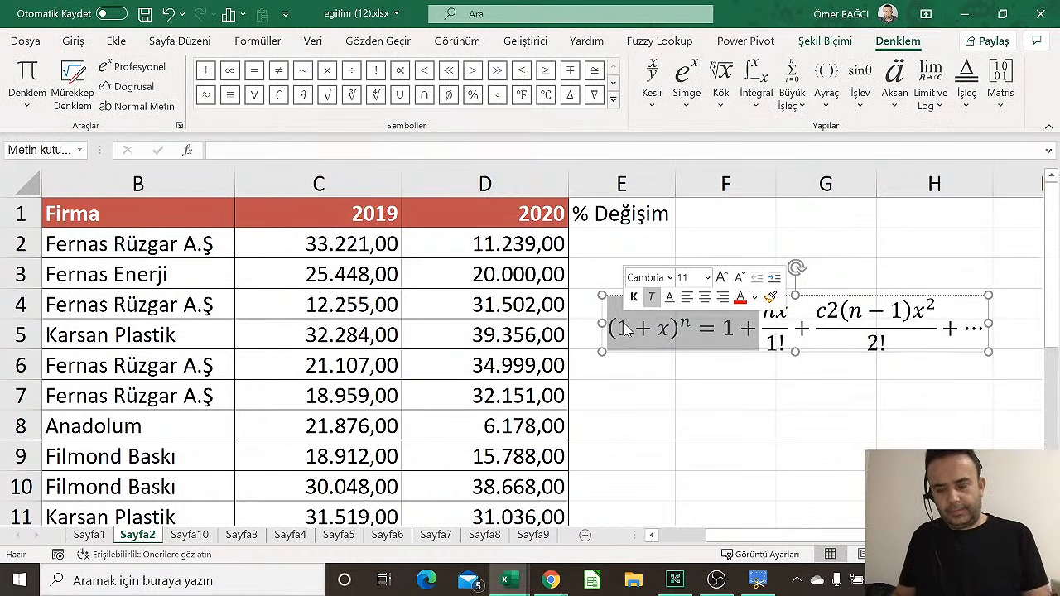
pyautogui.press('Delete')
pyautogui.hotkey('shift', 'Right')
pyautogui.press('Delete')
pyautogui.press('Delete')
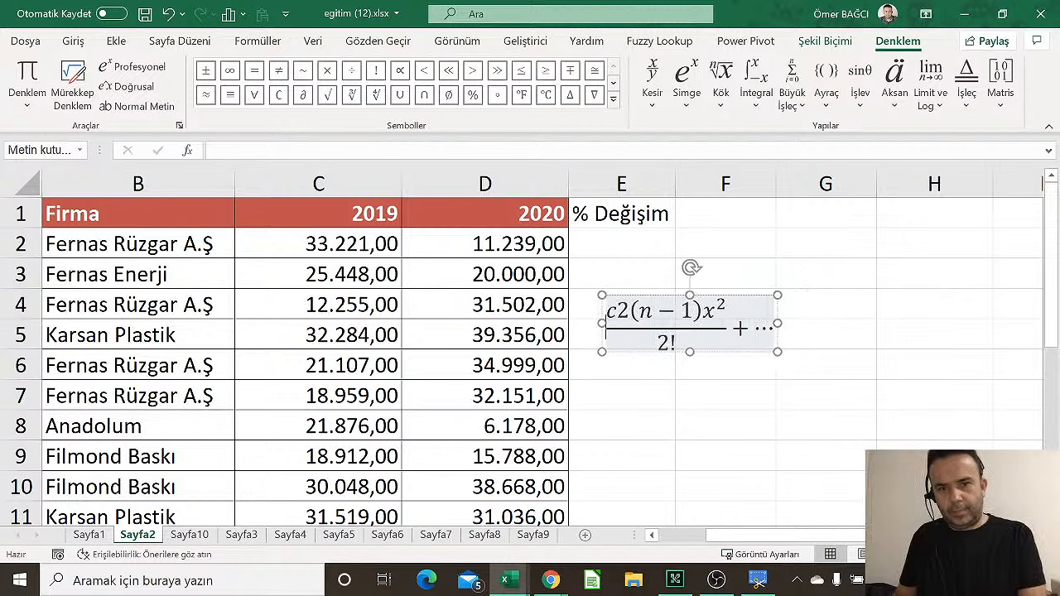
pyautogui.hotkey('shift', 'Right')
pyautogui.click(640, 311)
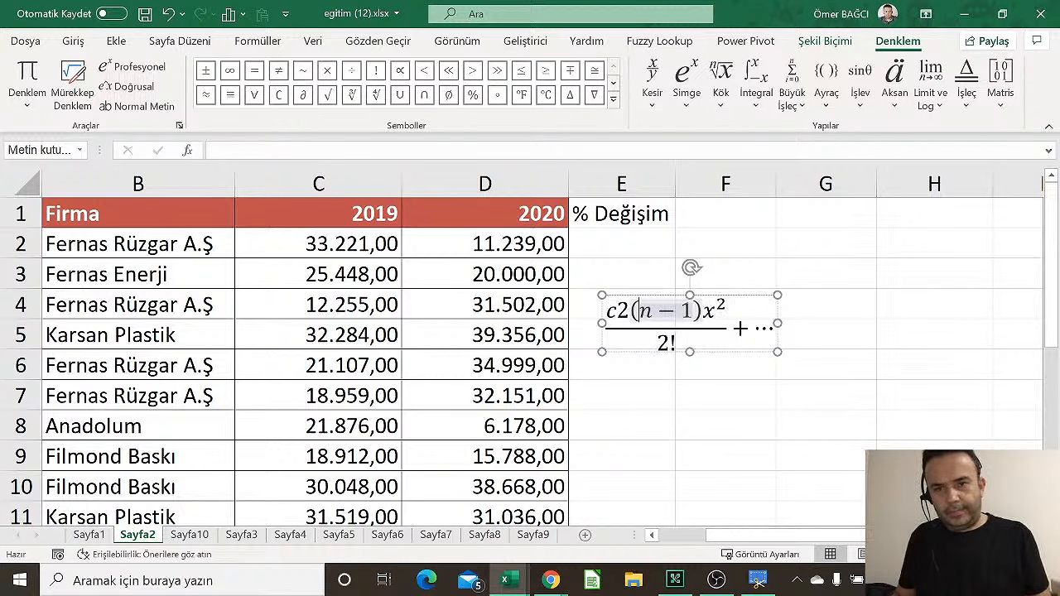
pyautogui.click(726, 305)
pyautogui.press('BackSpace')
pyautogui.press('BackSpace')
pyautogui.press('BackSpace')
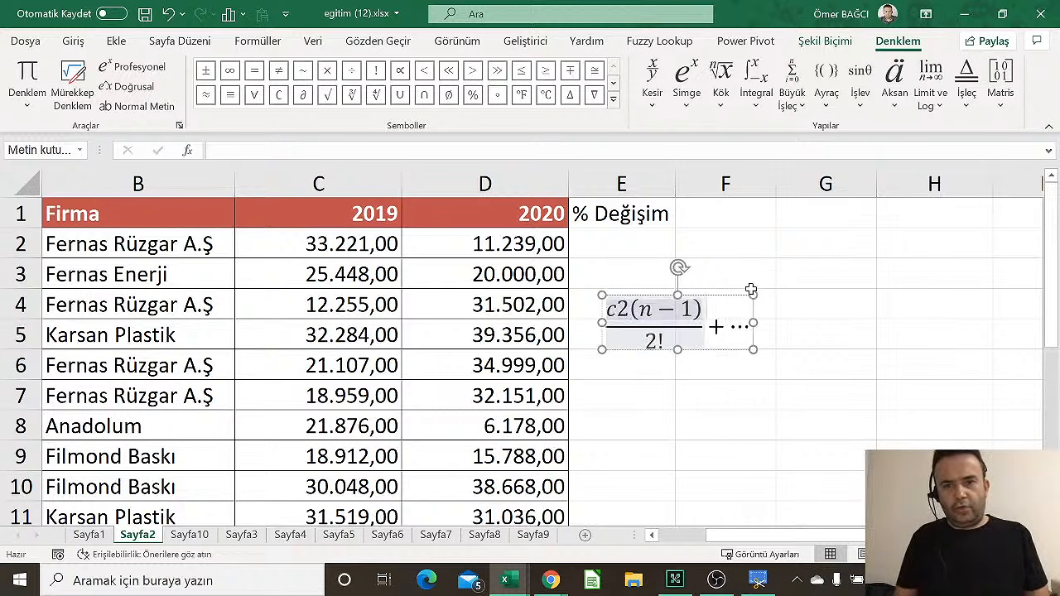
pyautogui.press('BackSpace')
pyautogui.press('BackSpace')
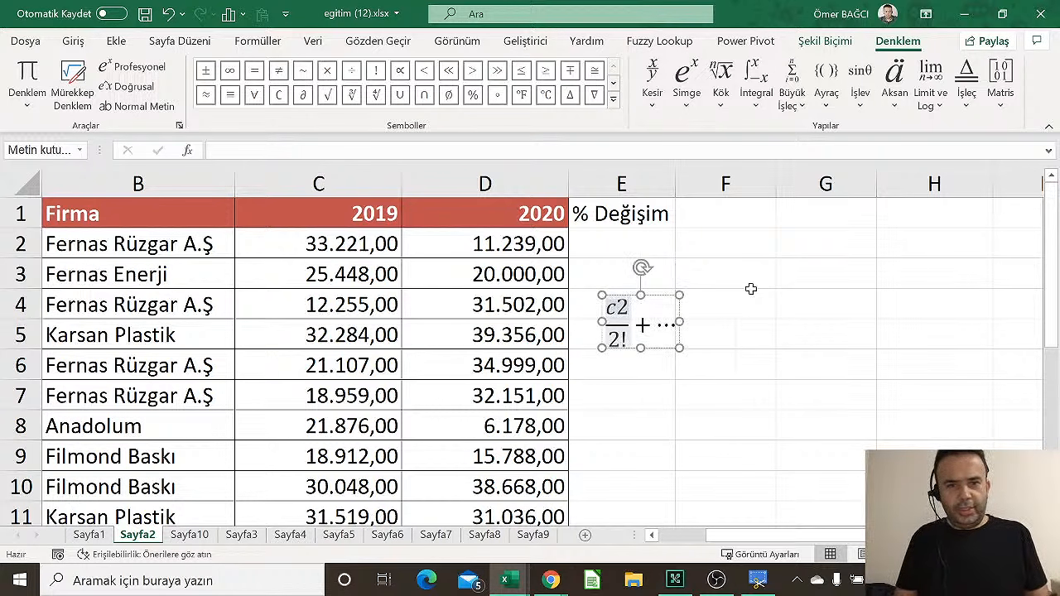
# Make the fraction read D2-C2 over C2
pyautogui.press('BackSpace')
pyautogui.press('BackSpace')
pyautogui.write('De')
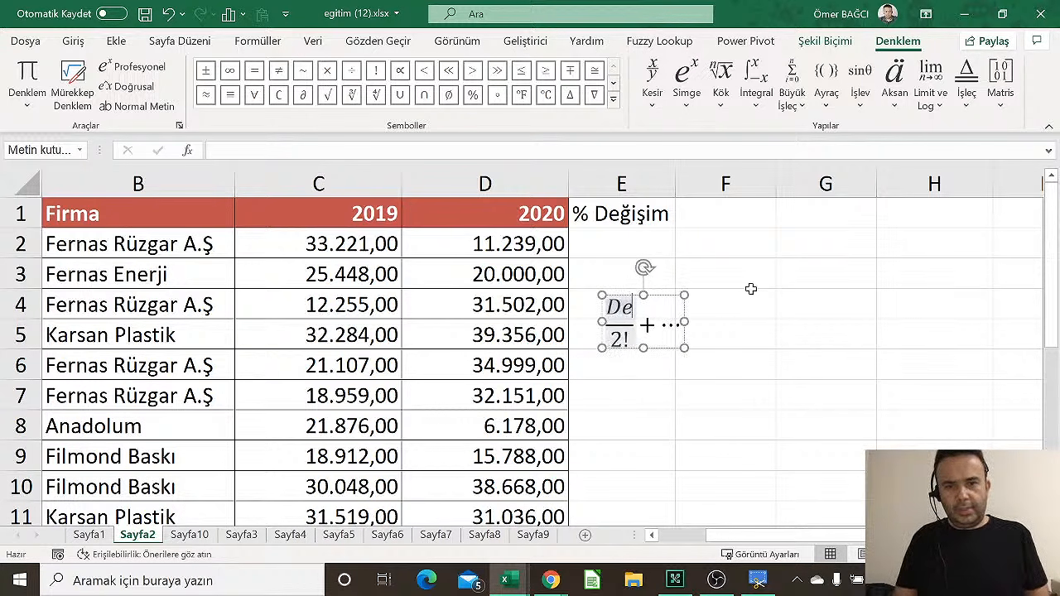
pyautogui.press('BackSpace')
pyautogui.write('2-C2')
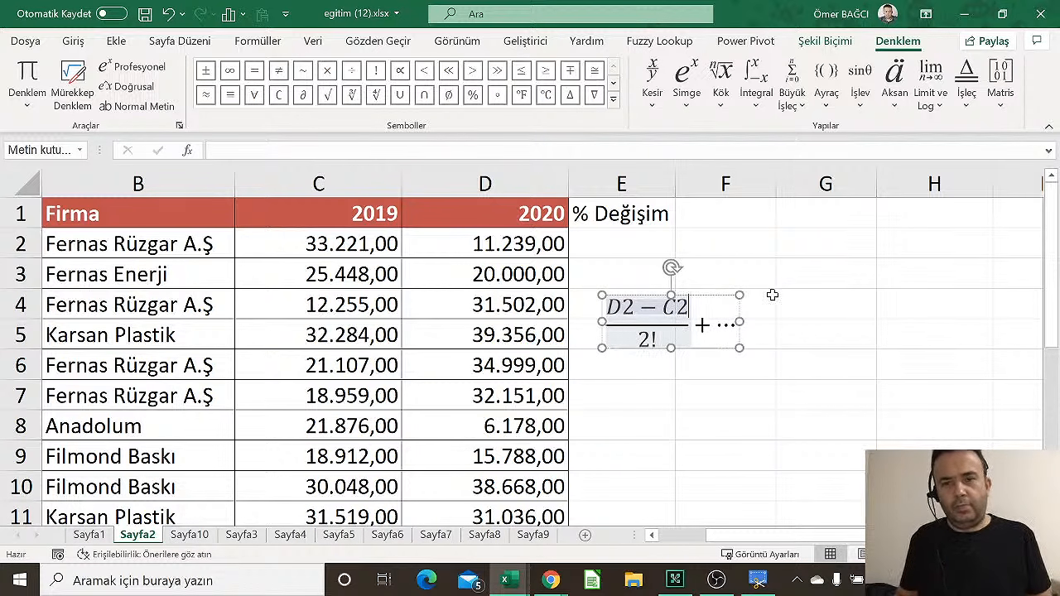
pyautogui.press('BackSpace')
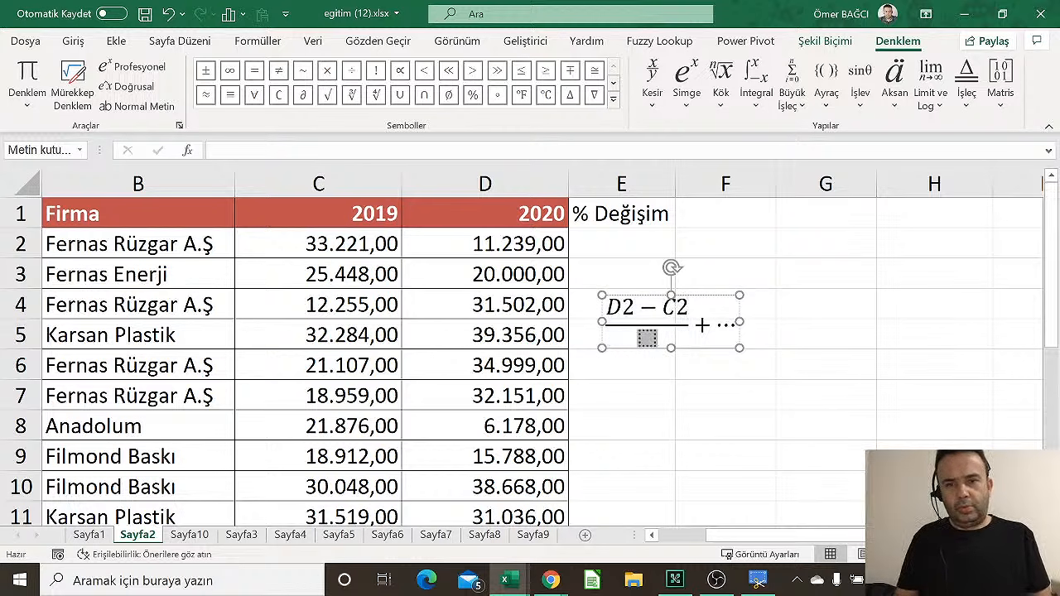
pyautogui.write('C')
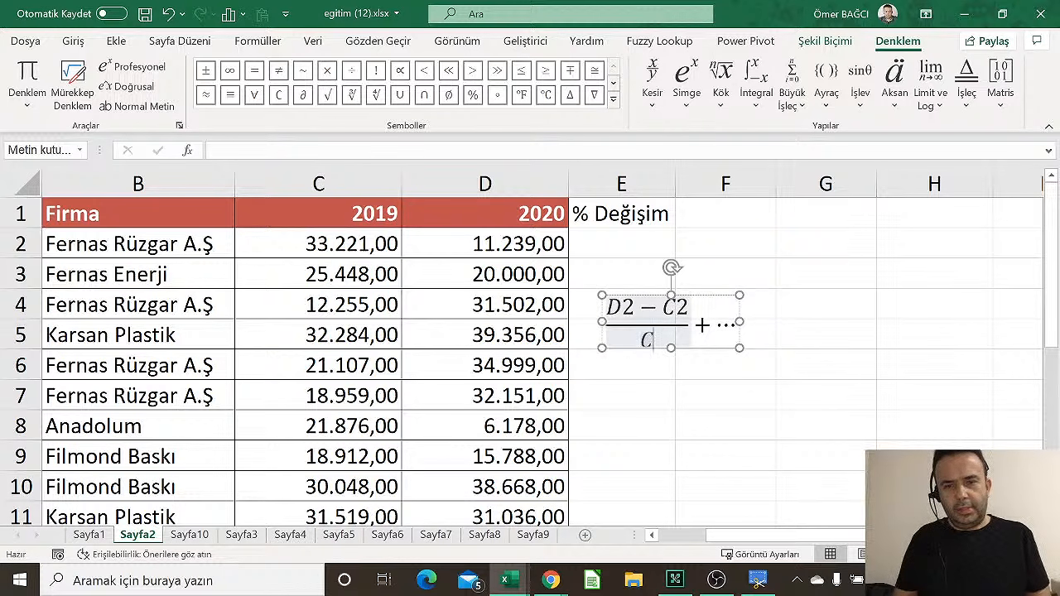
pyautogui.write('2')
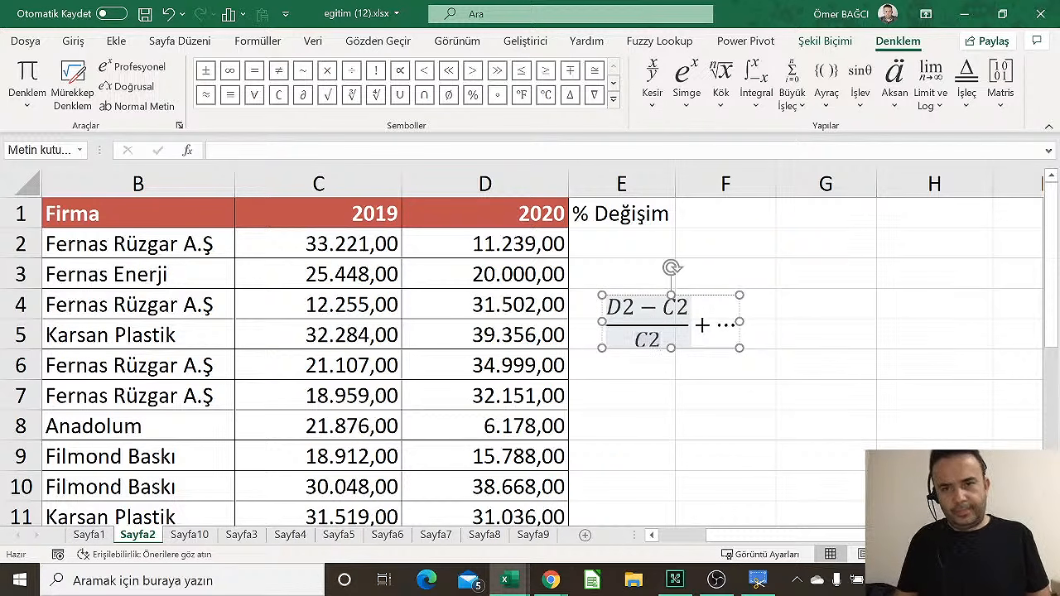
# Remove the trailing + ⋯, widen the equation box and place it beside rows 3–4
pyautogui.click(696, 356)
pyautogui.moveTo(736, 326); pyautogui.dragTo(703, 325)
pyautogui.press('BackSpace')
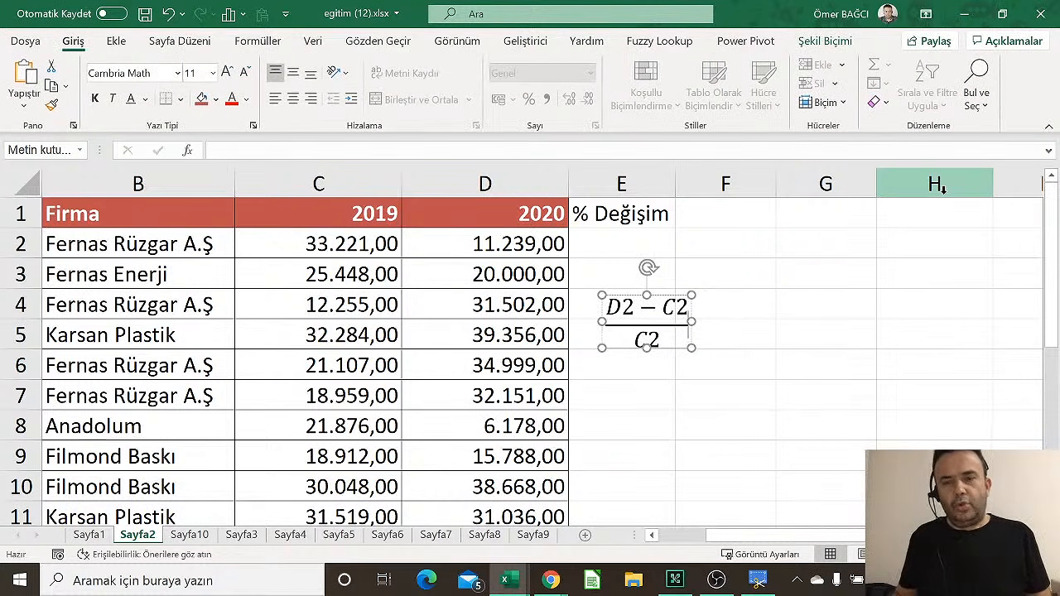
pyautogui.click(762, 308)
pyautogui.click(685, 344)
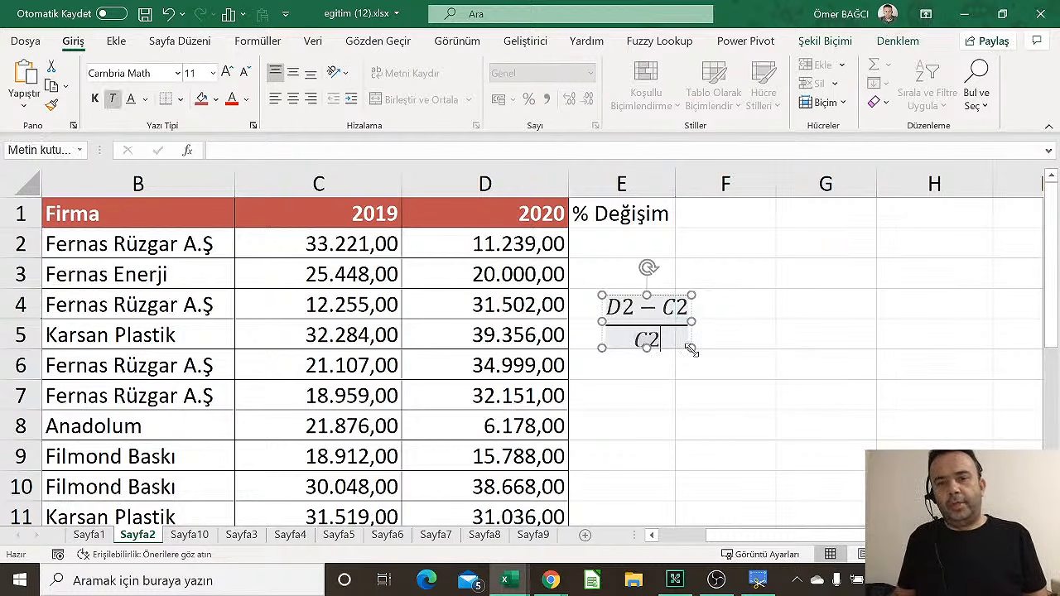
pyautogui.moveTo(692, 348); pyautogui.dragTo(891, 395)
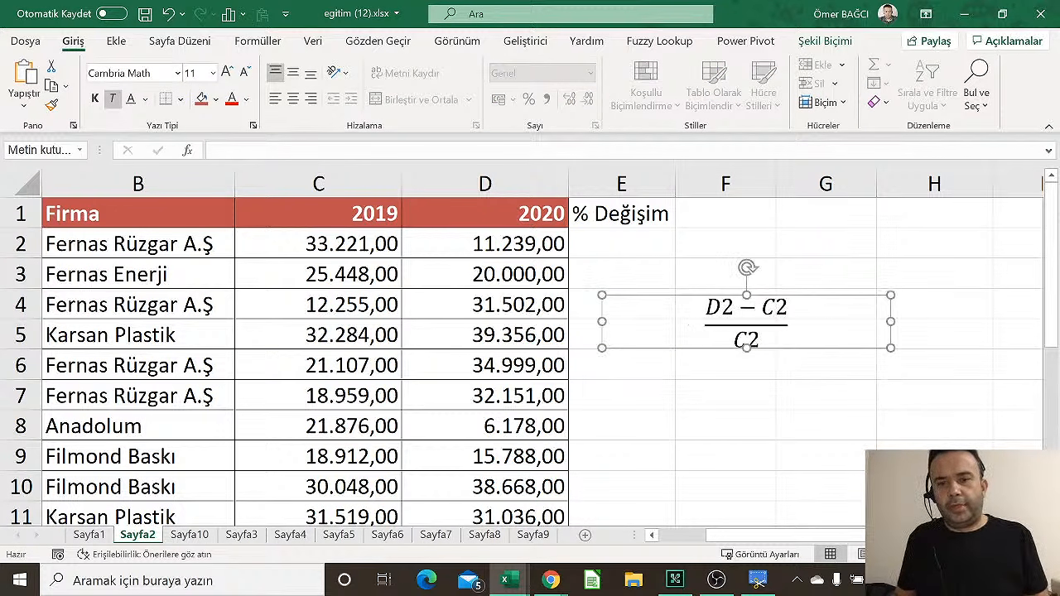
pyautogui.moveTo(824, 296); pyautogui.dragTo(844, 261)
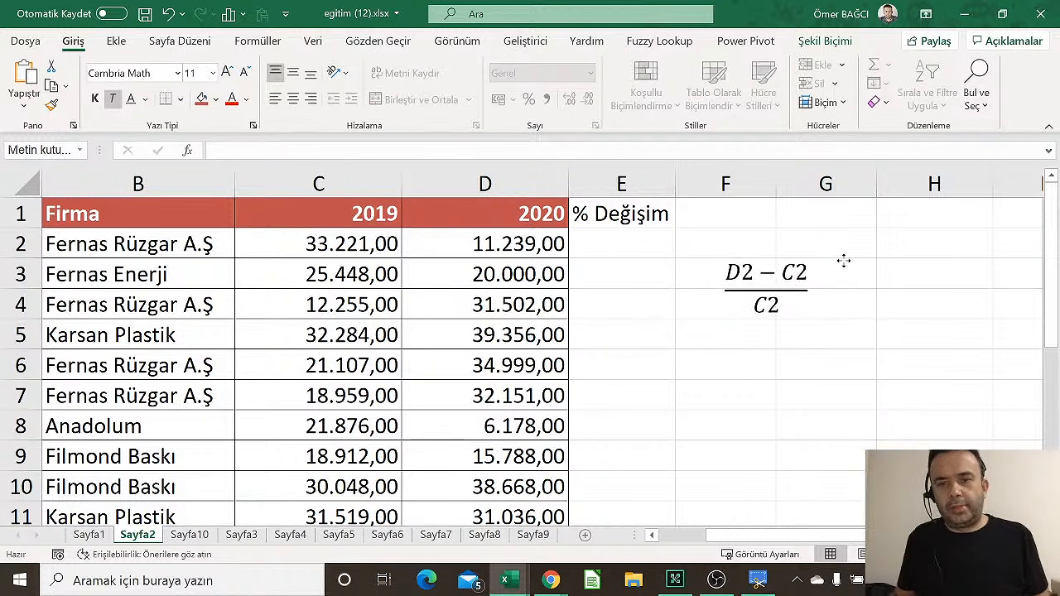
# Enlarge the equation text to size 18 and point out the D2 and C2 values
pyautogui.click(227, 73)
pyautogui.click(227, 73)
pyautogui.click(227, 73)
pyautogui.click(226, 73)
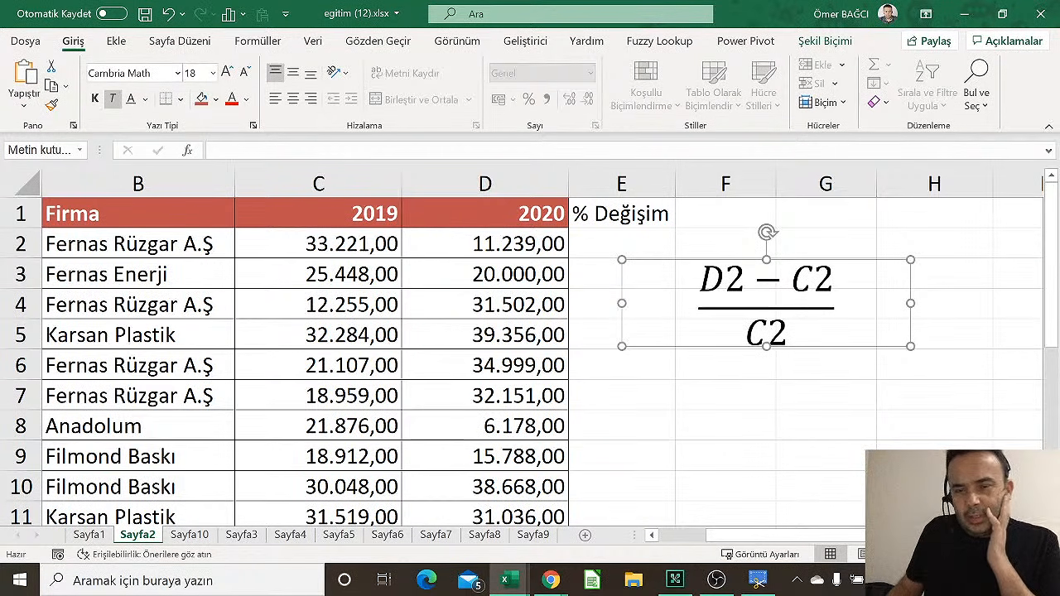
pyautogui.click(520, 248)
pyautogui.click(383, 248)
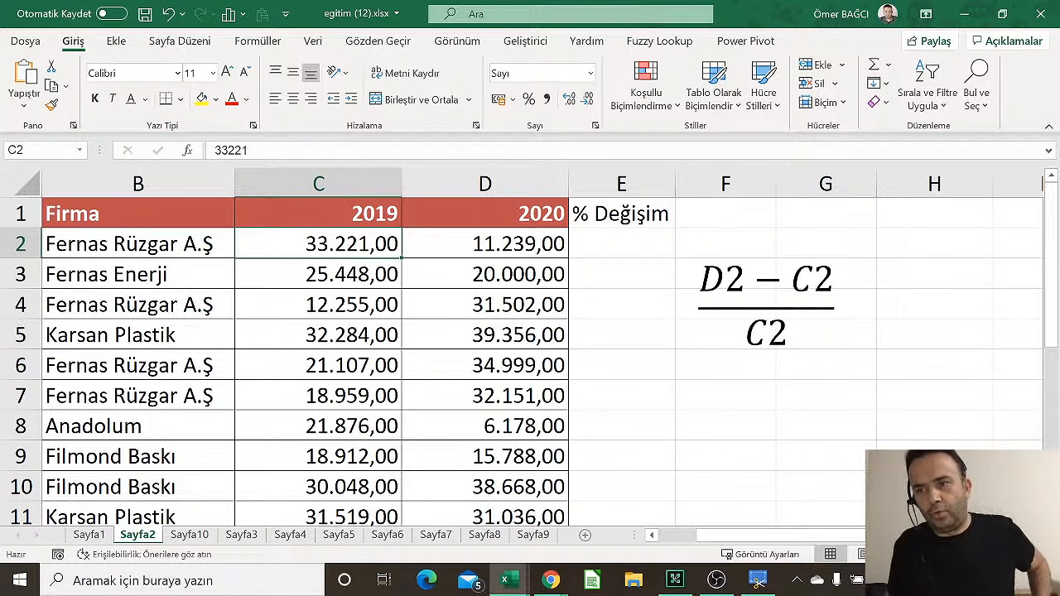
# Enter =(D2-C2)/C2 in E2, then replace it with =D2/C2-1, giving -0,66169
pyautogui.click(587, 241)
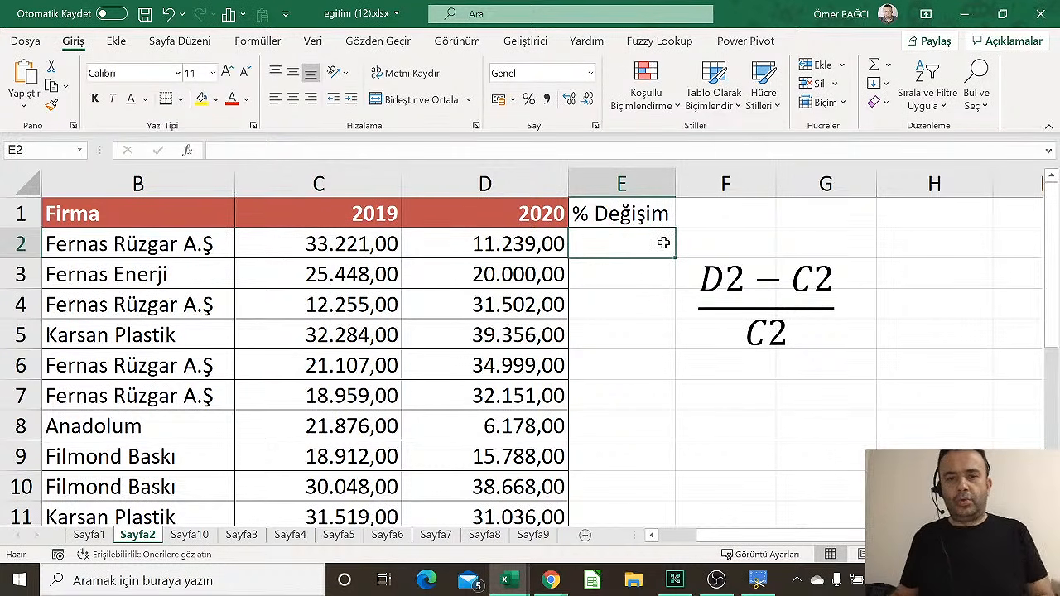
pyautogui.write('(')
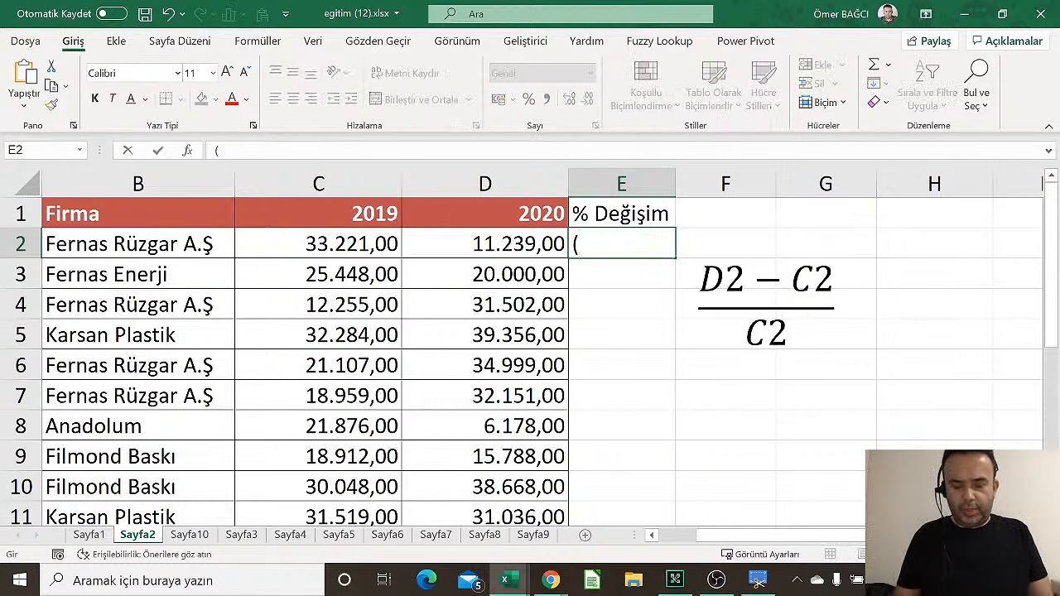
pyautogui.write('=')
pyautogui.press('BackSpace')
pyautogui.press('BackSpace')
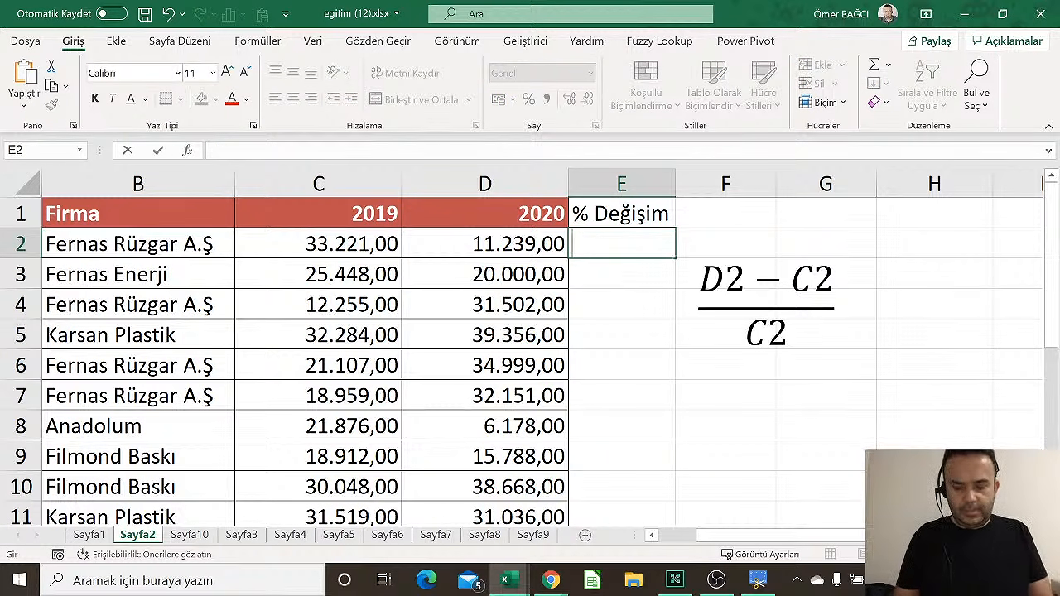
pyautogui.write('=(')
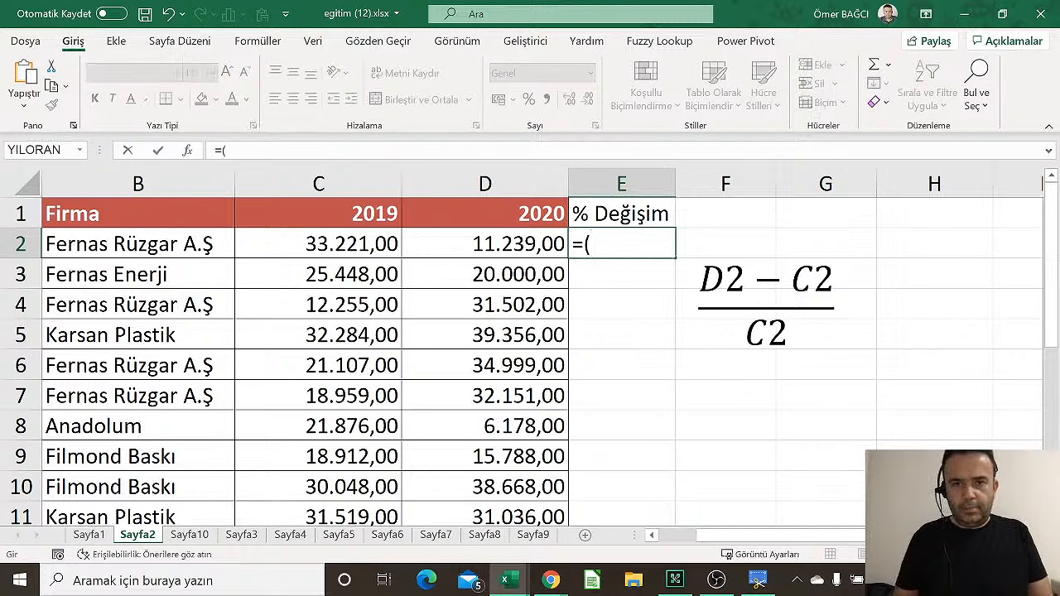
pyautogui.write('d')
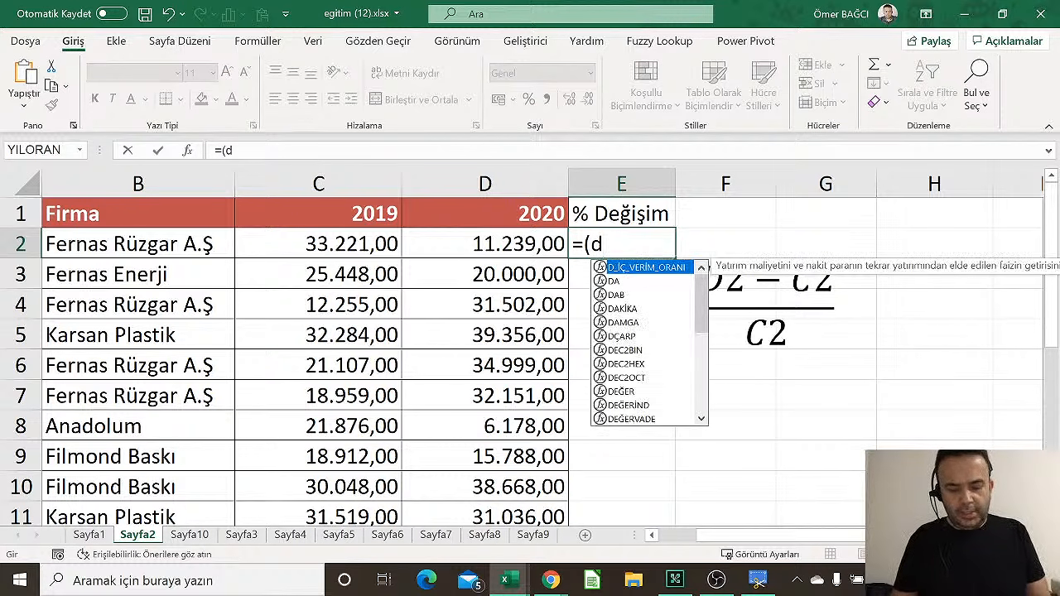
pyautogui.write('2-c2')
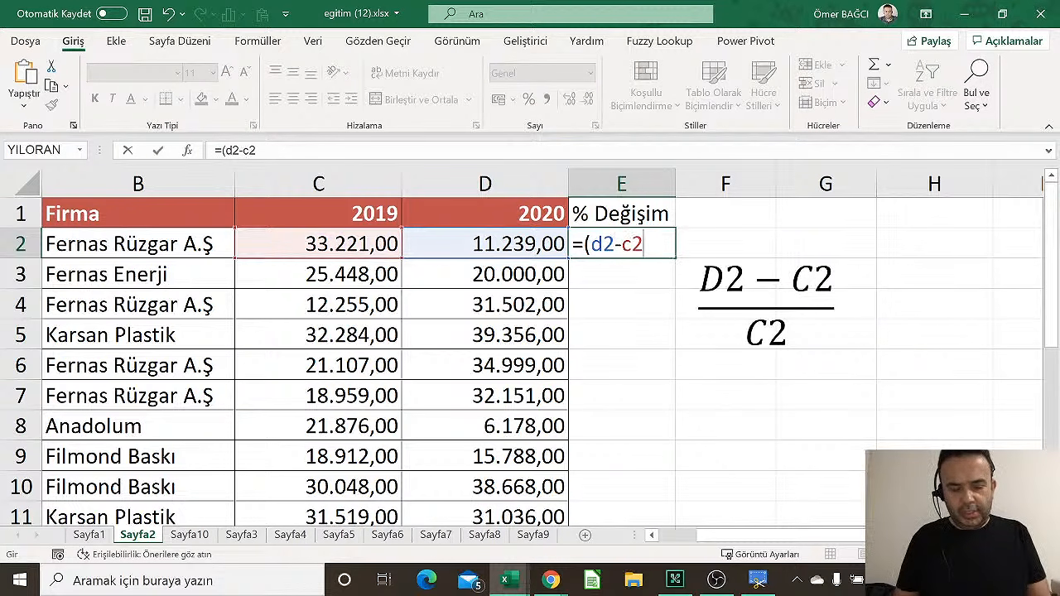
pyautogui.write(')')
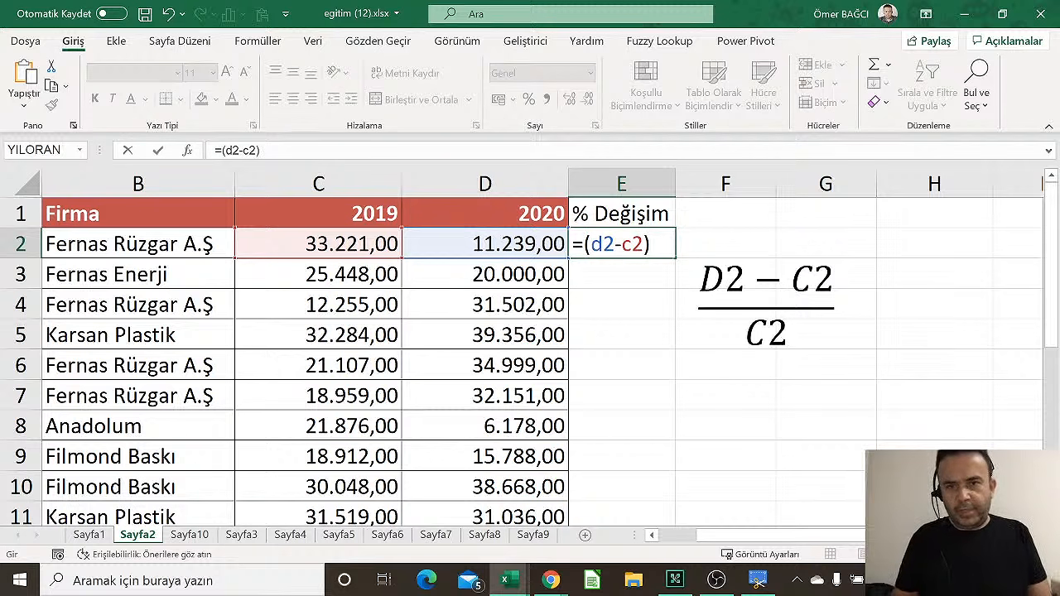
pyautogui.write('/C2')
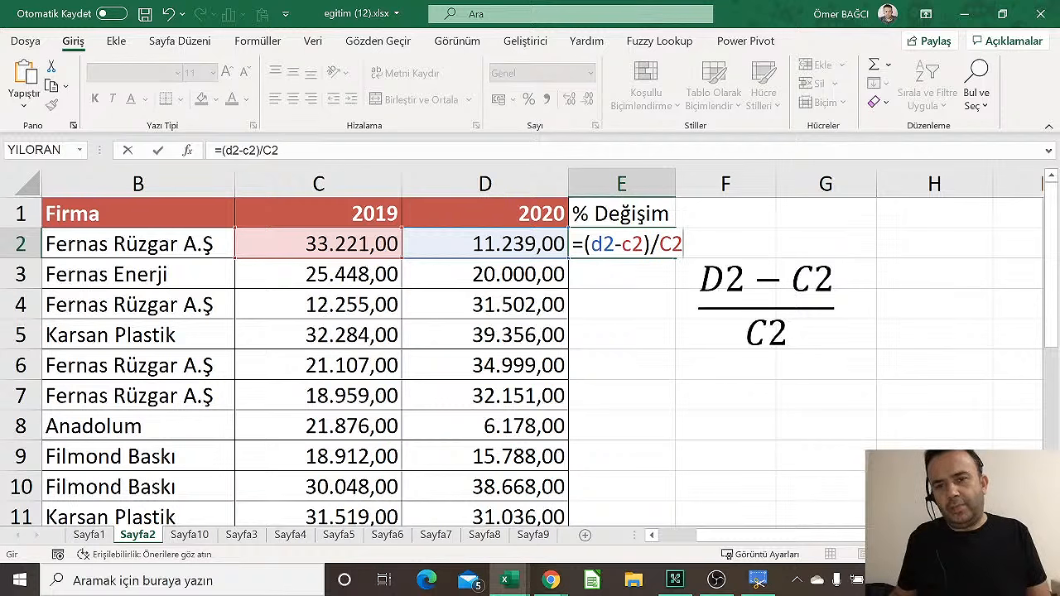
pyautogui.press('Return')
pyautogui.press('Up')
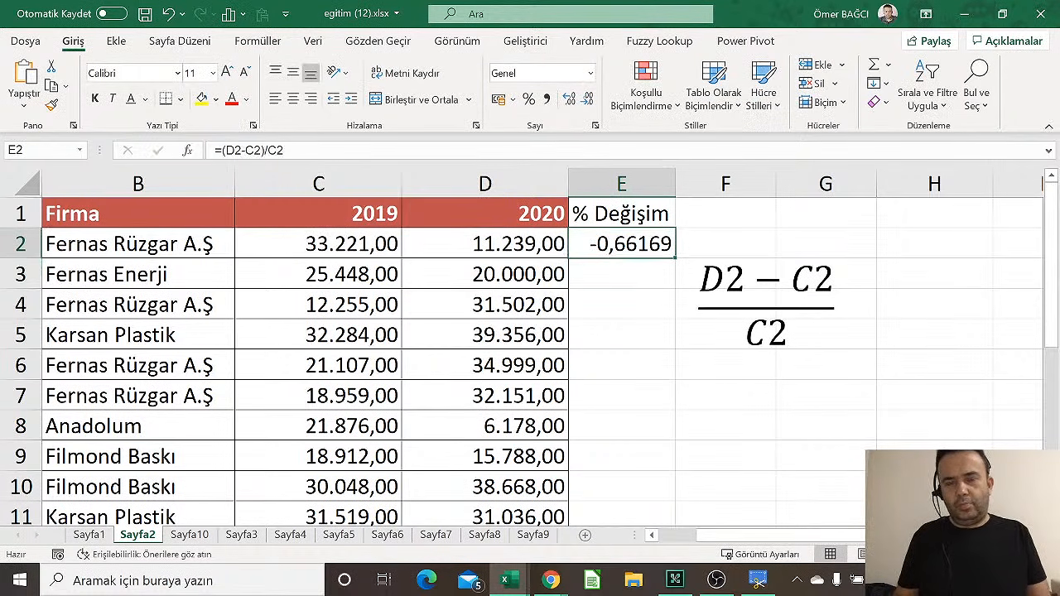
pyautogui.write('=d')
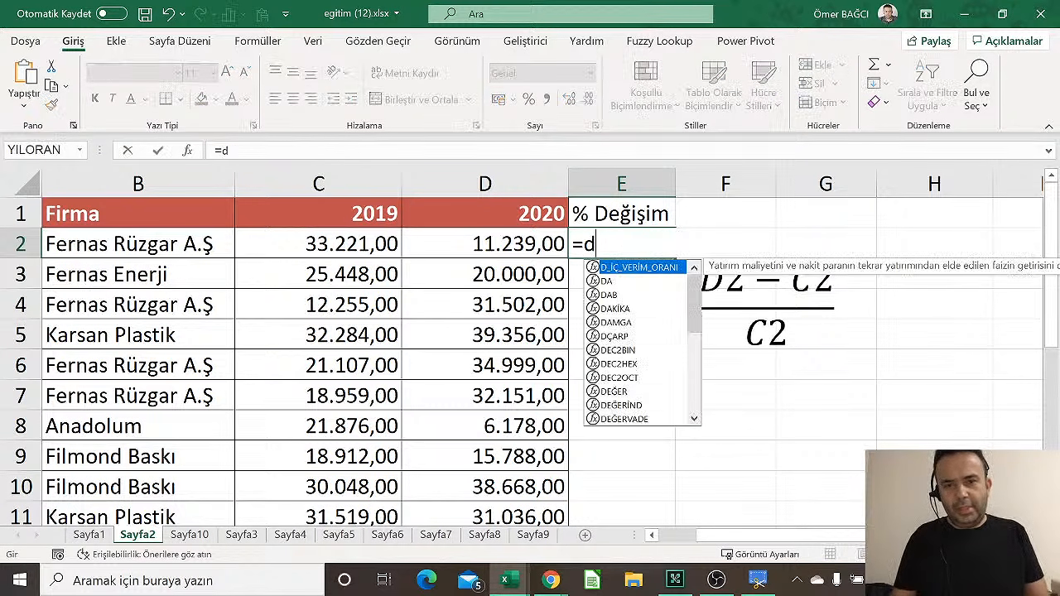
pyautogui.write('2/c')
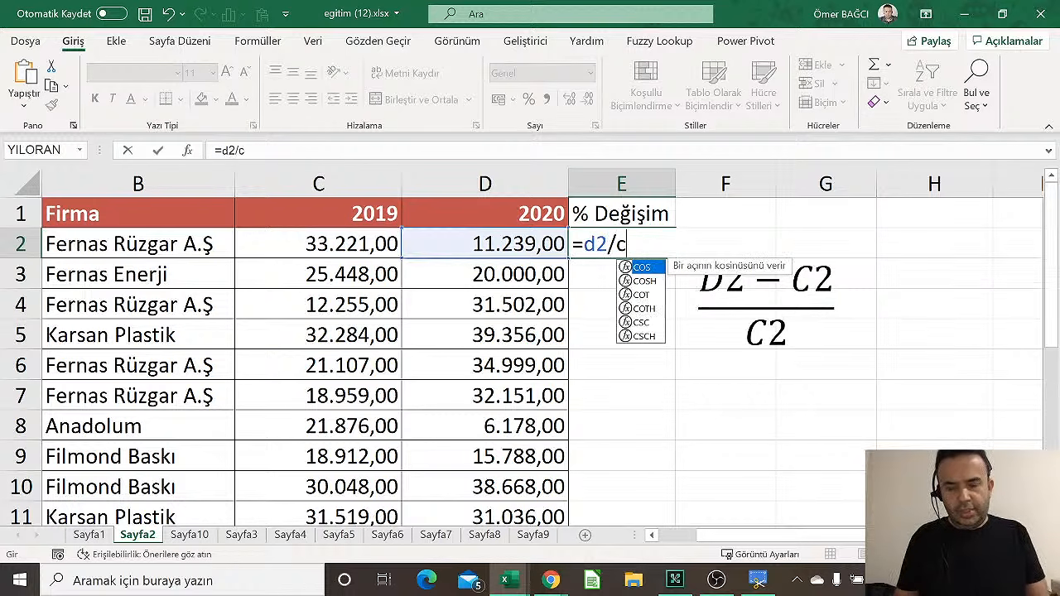
pyautogui.write('2-1')
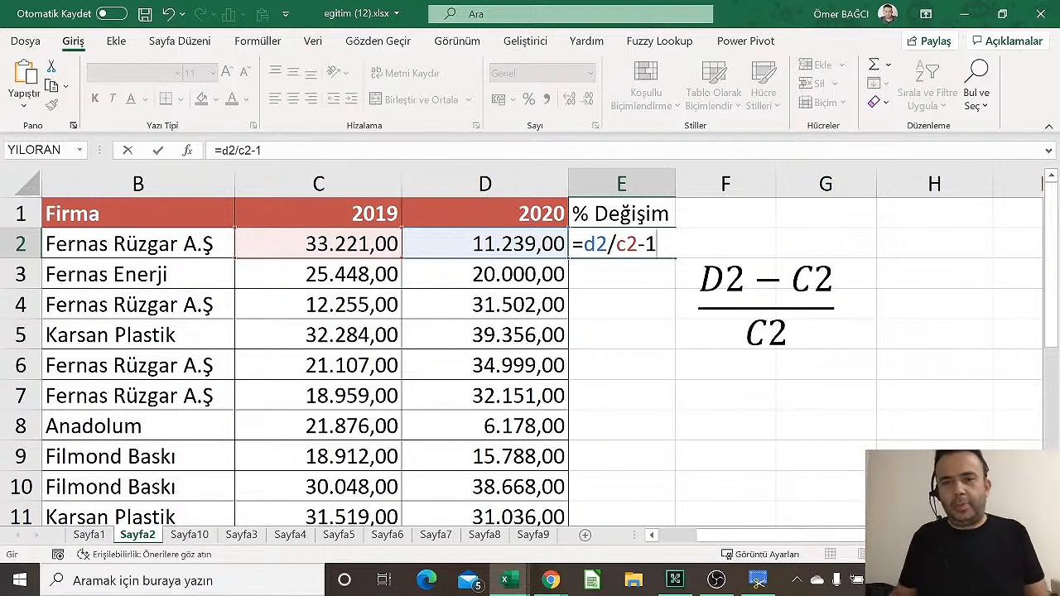
pyautogui.press('Return')
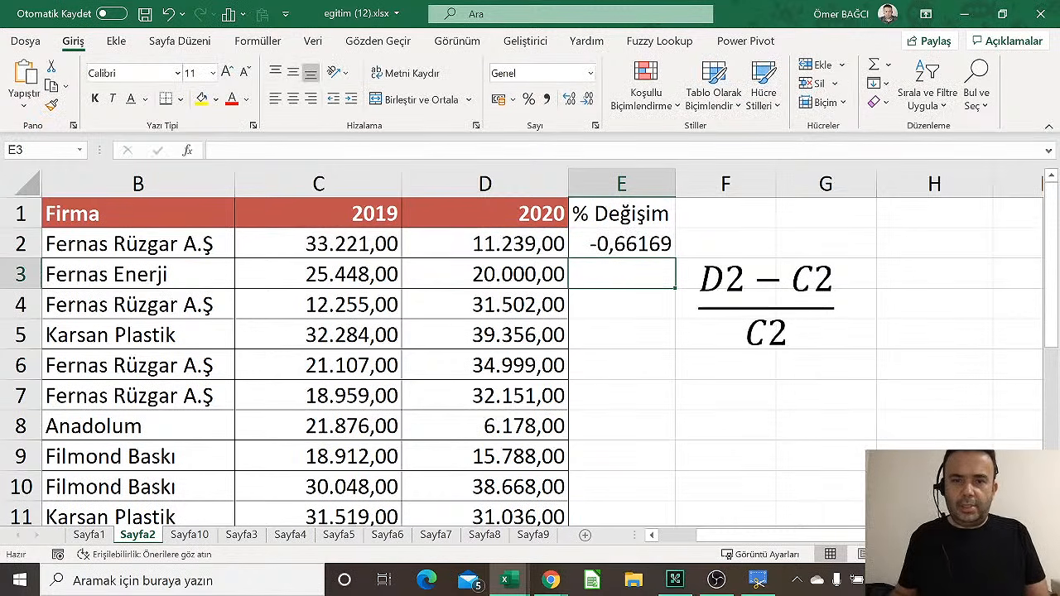
# Delete the equation image, fill E2's formula down column E, and format it as Yüzde
pyautogui.click(767, 259)
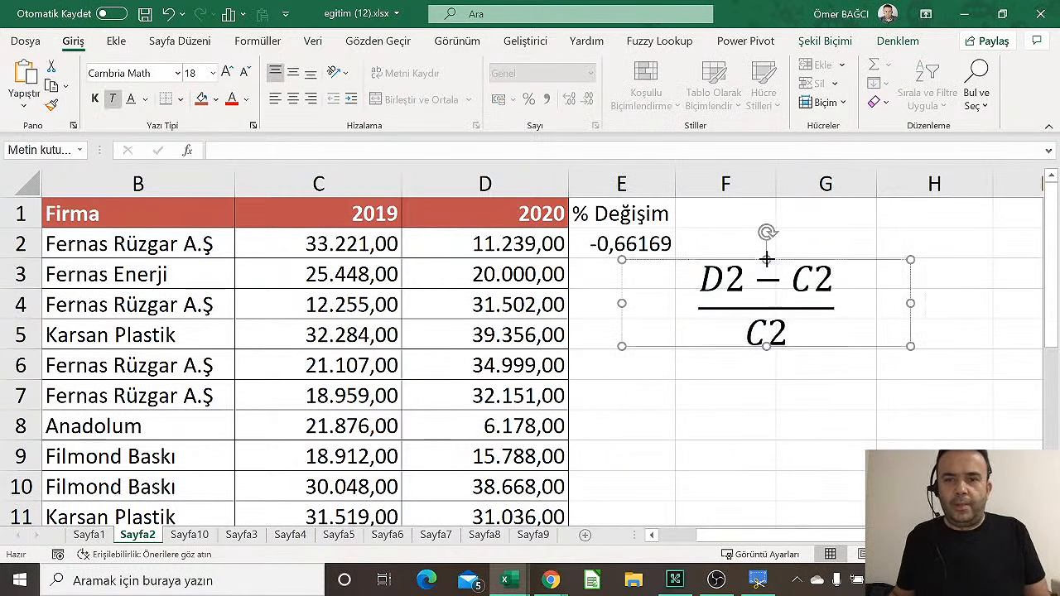
pyautogui.press('Delete')
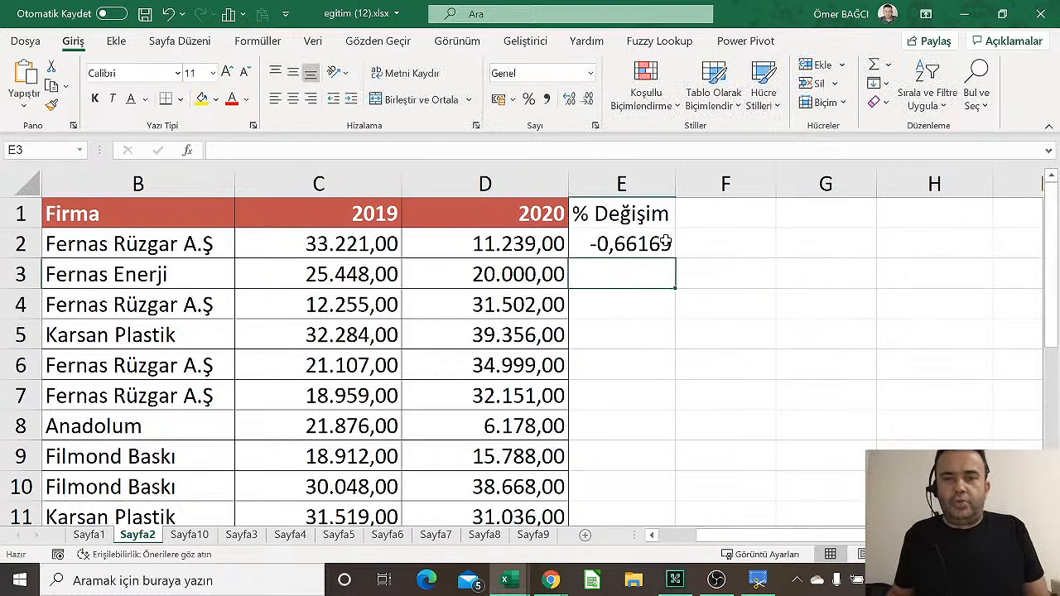
pyautogui.click(666, 242)
pyautogui.doubleClick(675, 259)
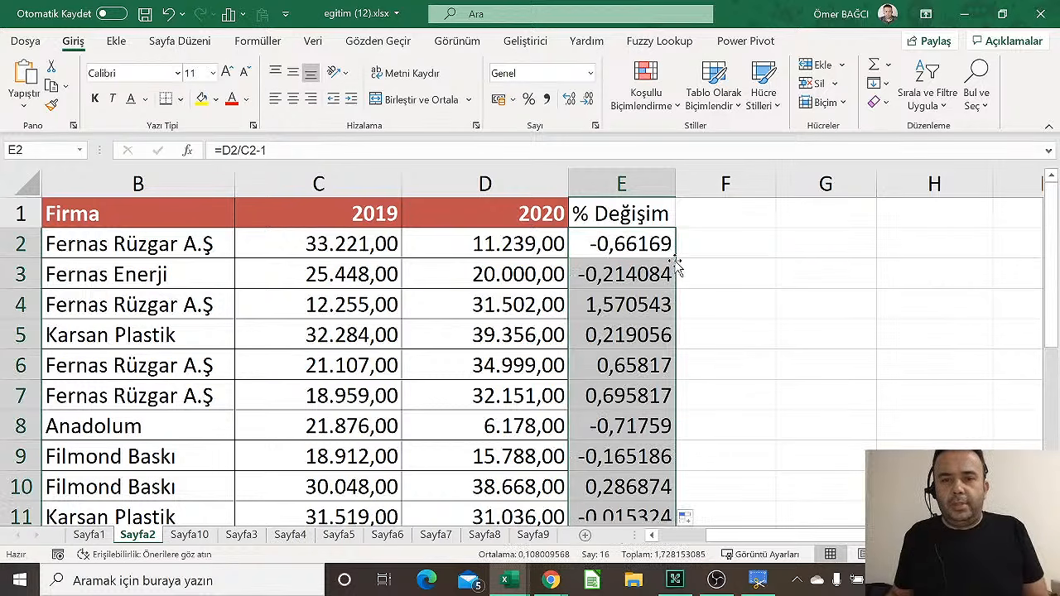
pyautogui.click(592, 75)
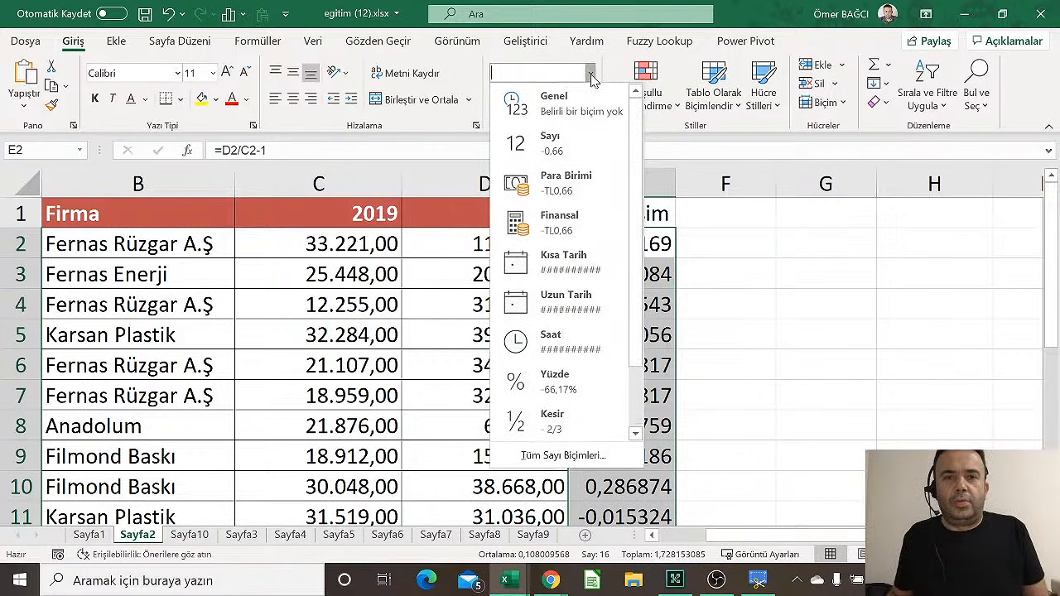
pyautogui.click(575, 381)
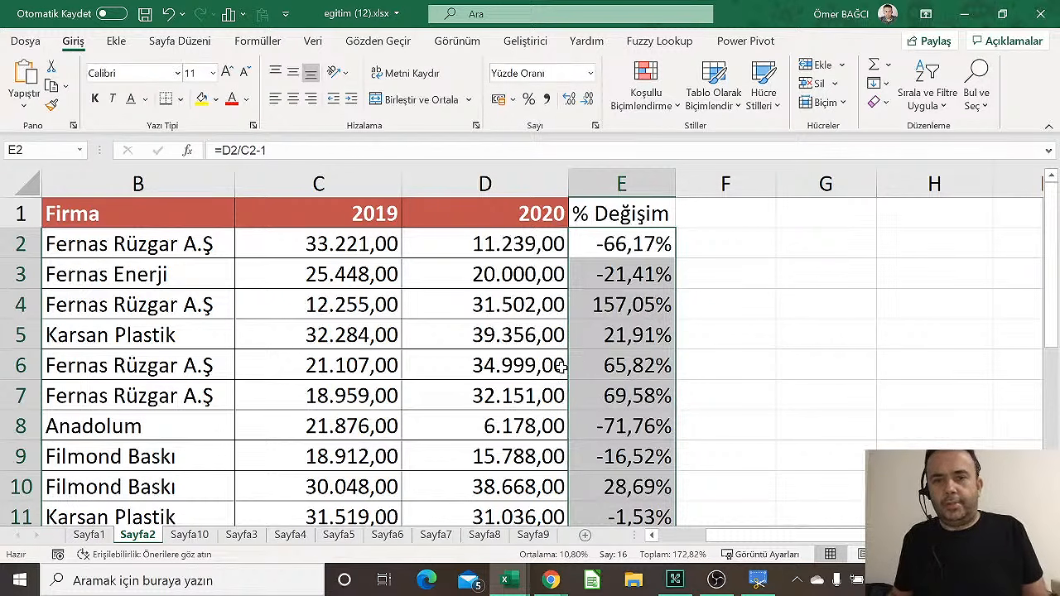
# Copy D1's red header style onto the % Değişim header in E1 and widen column E
pyautogui.click(537, 221)
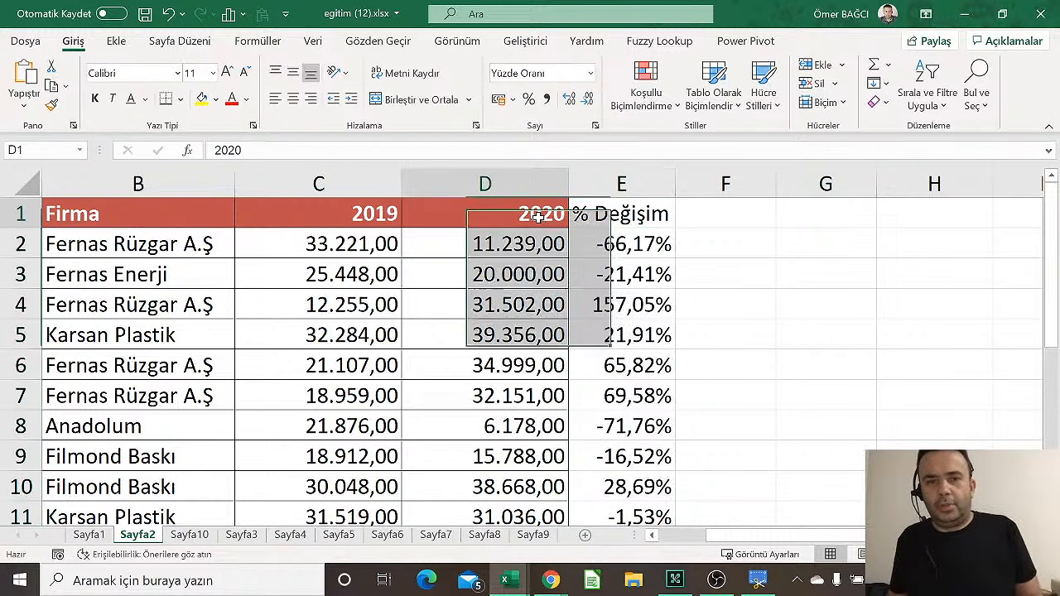
pyautogui.click(51, 106)
pyautogui.click(636, 213)
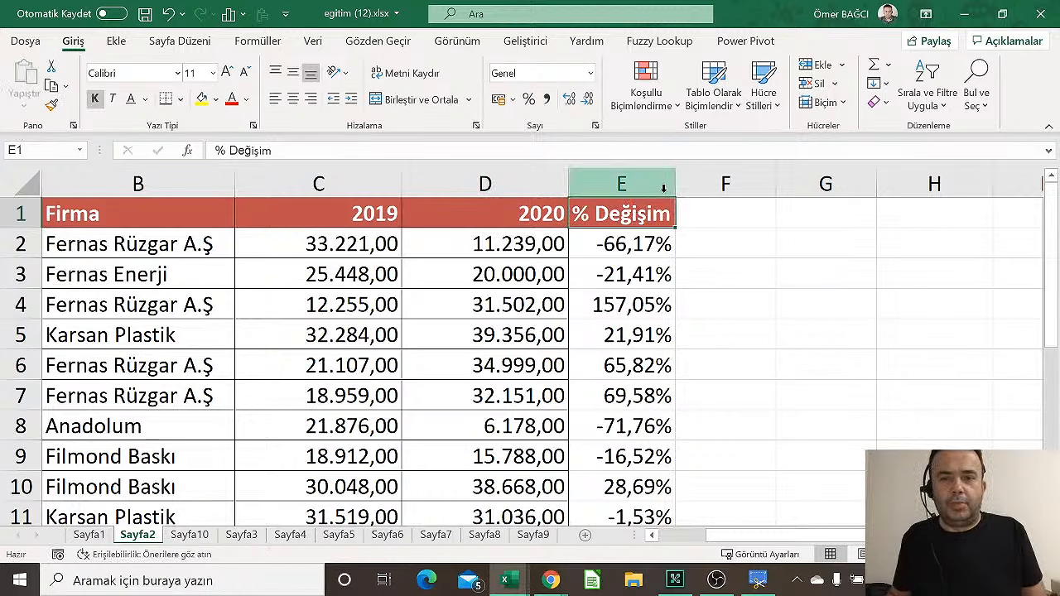
pyautogui.moveTo(675, 183); pyautogui.dragTo(687, 184)
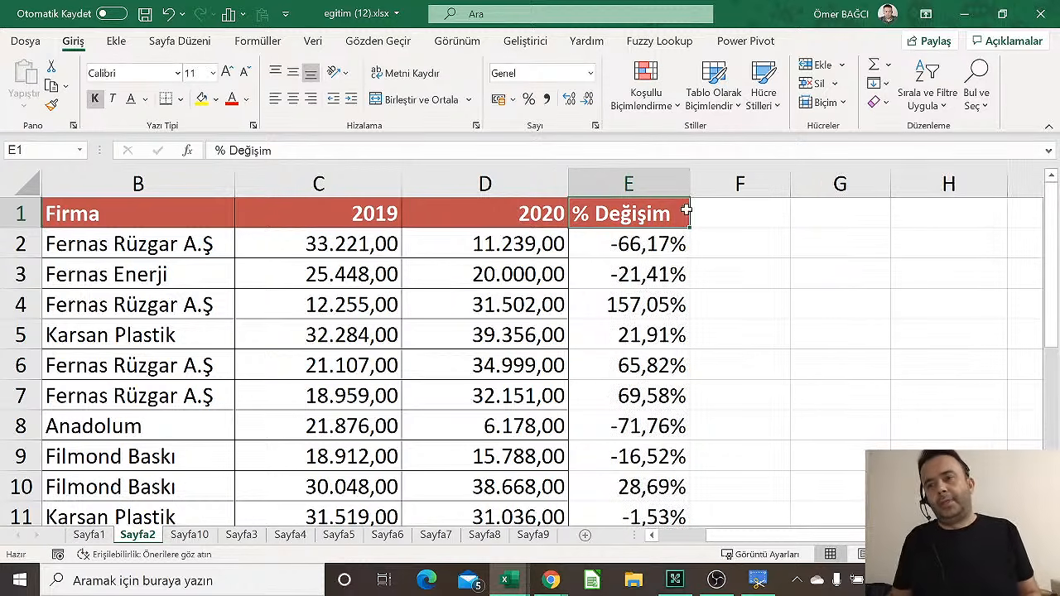
pyautogui.click(581, 313)
pyautogui.scroll(-3, 581, 313)
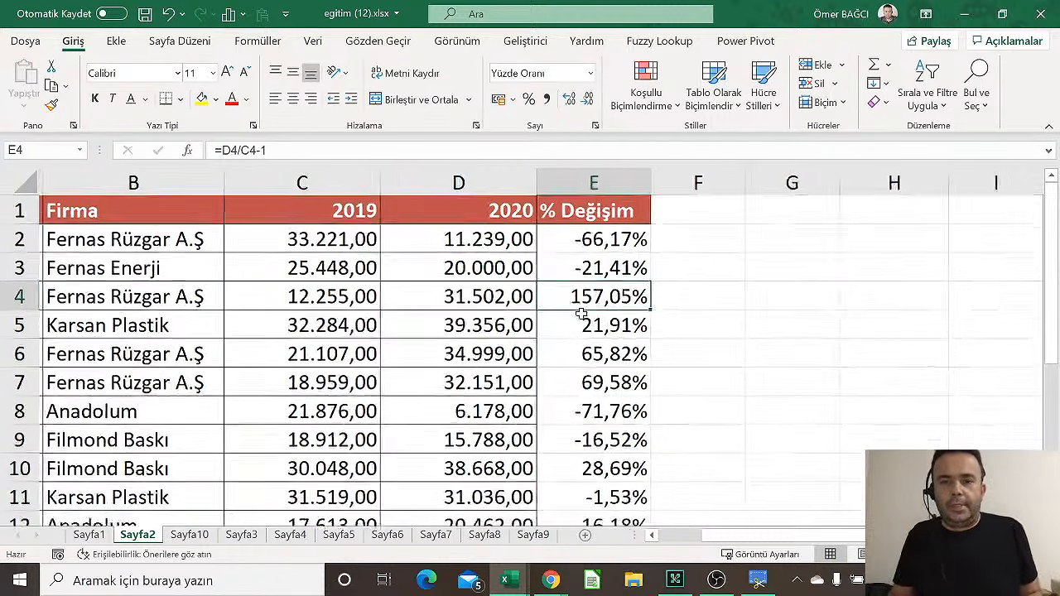
pyautogui.moveTo(617, 217); pyautogui.dragTo(625, 526)
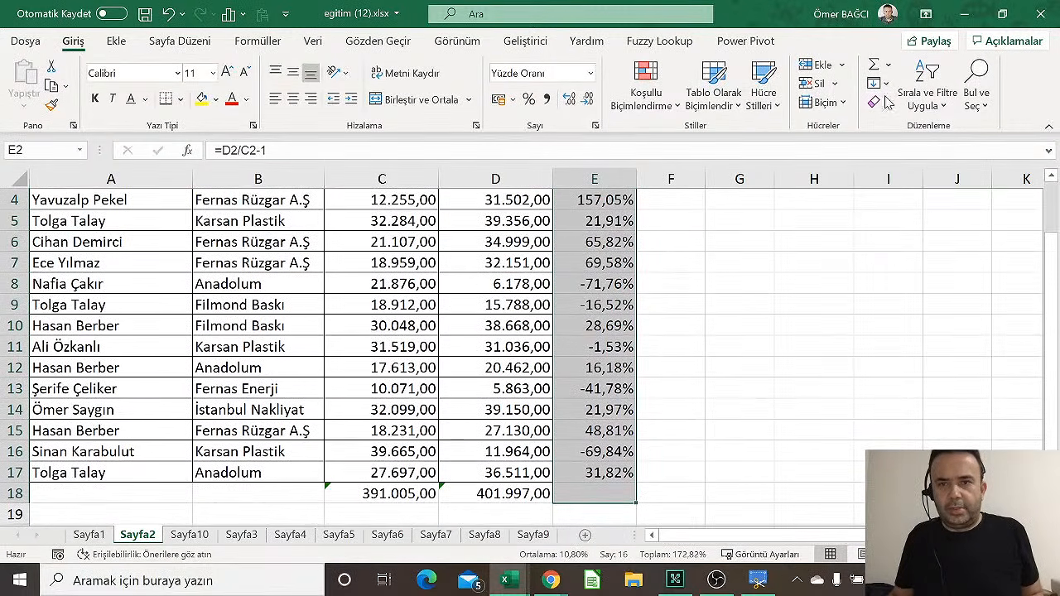
pyautogui.click(875, 102)
pyautogui.click(907, 122)
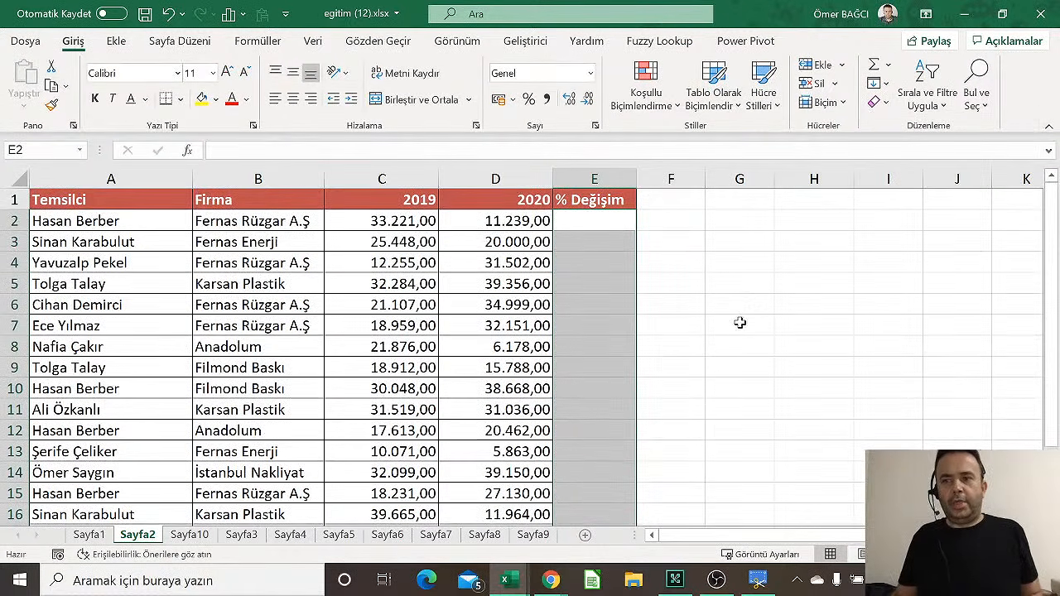
pyautogui.click(605, 214)
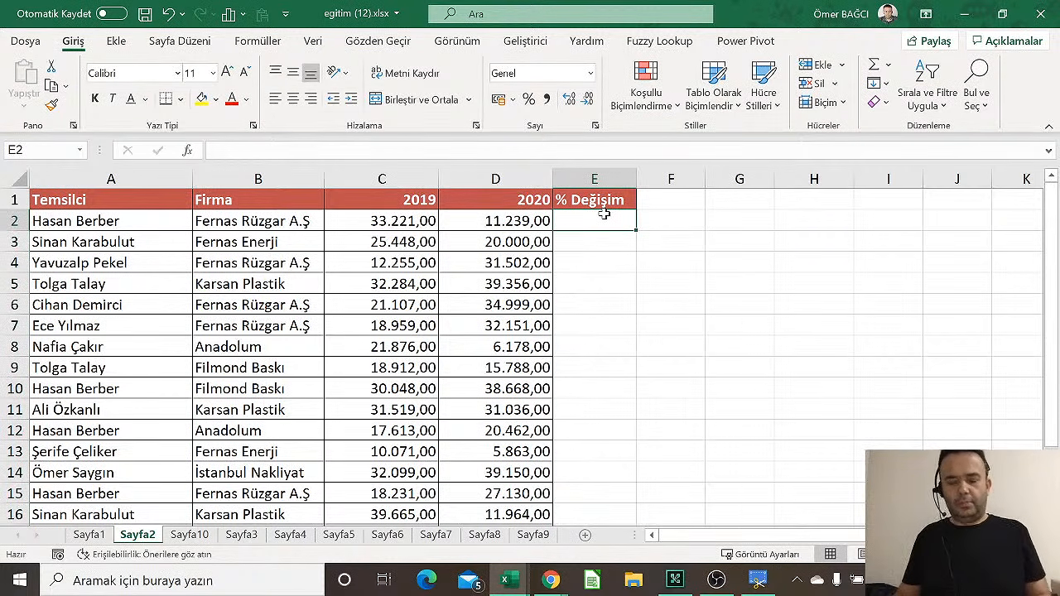
pyautogui.write('=')
pyautogui.press('Left')
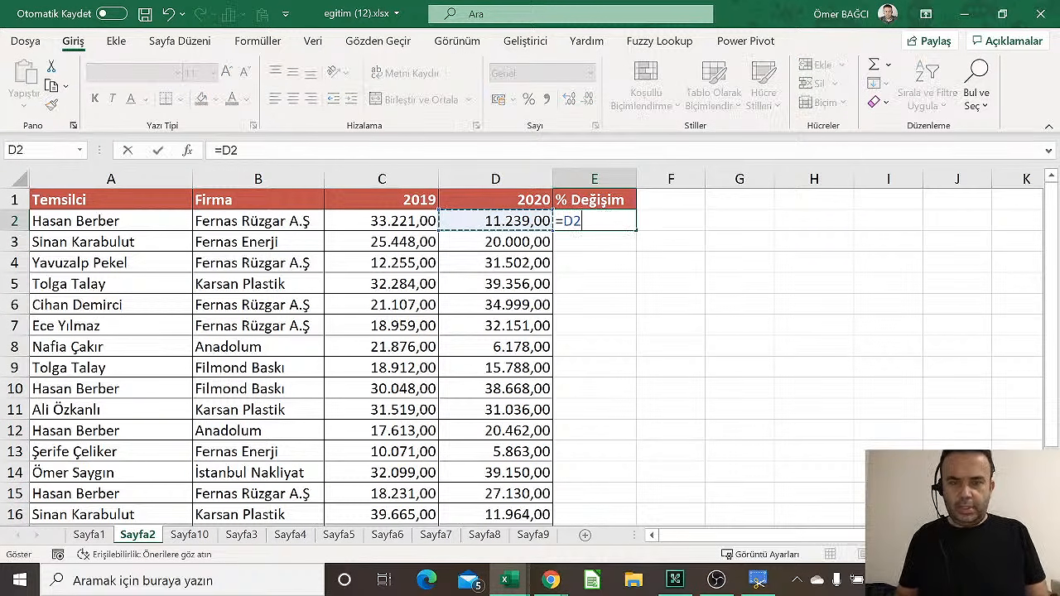
pyautogui.write('/')
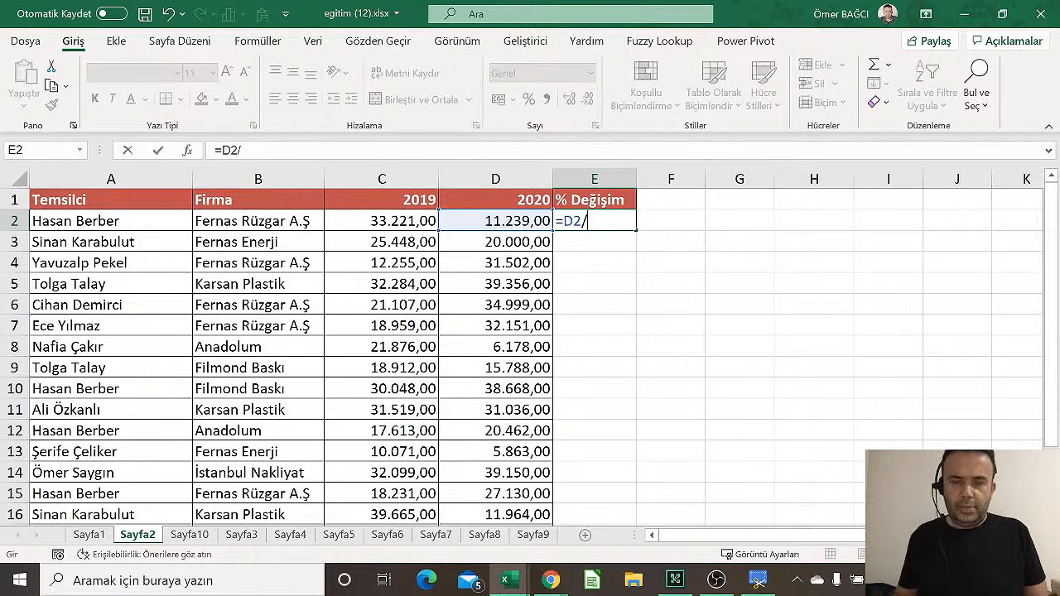
pyautogui.click(405, 230)
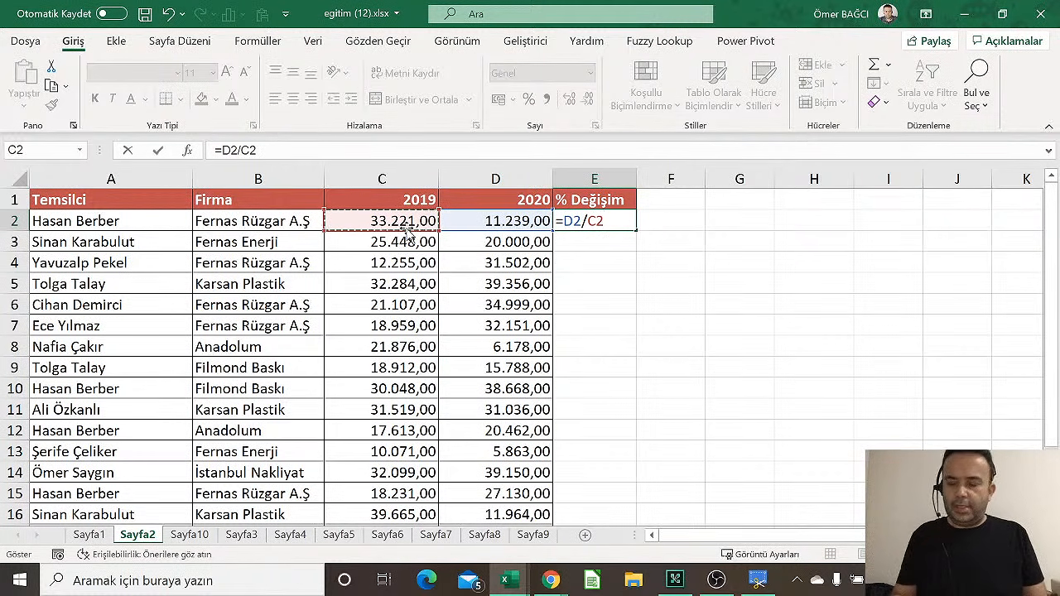
pyautogui.write('-0,661')
pyautogui.press('Return')
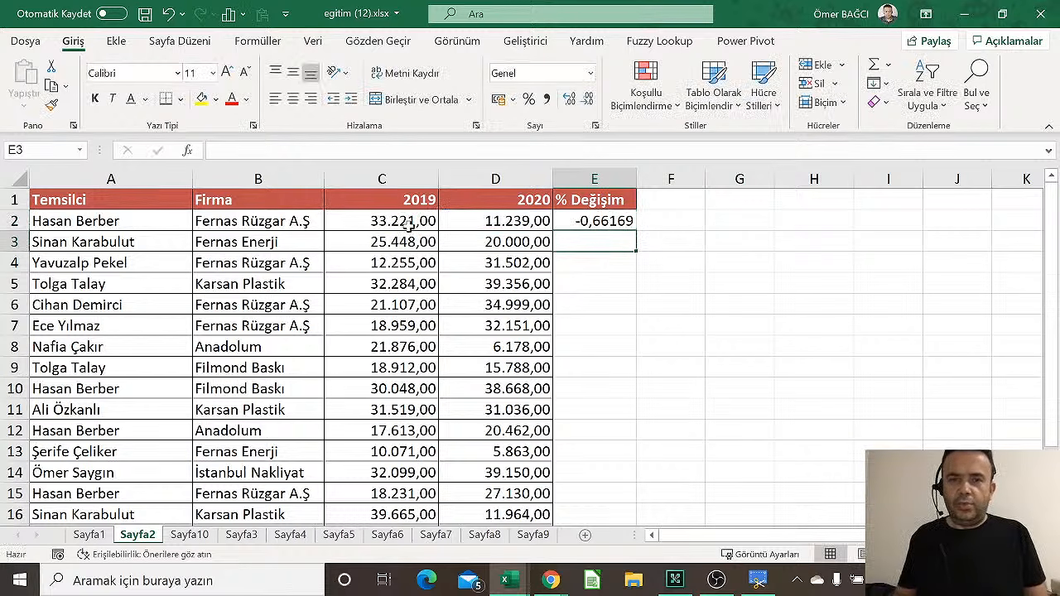
pyautogui.click(618, 218)
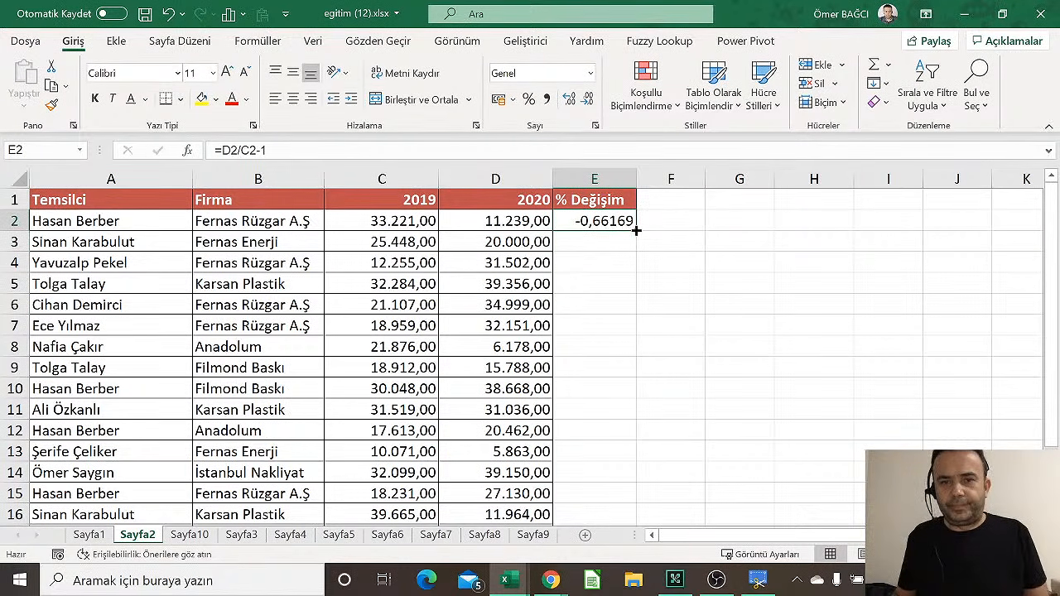
pyautogui.doubleClick(636, 230)
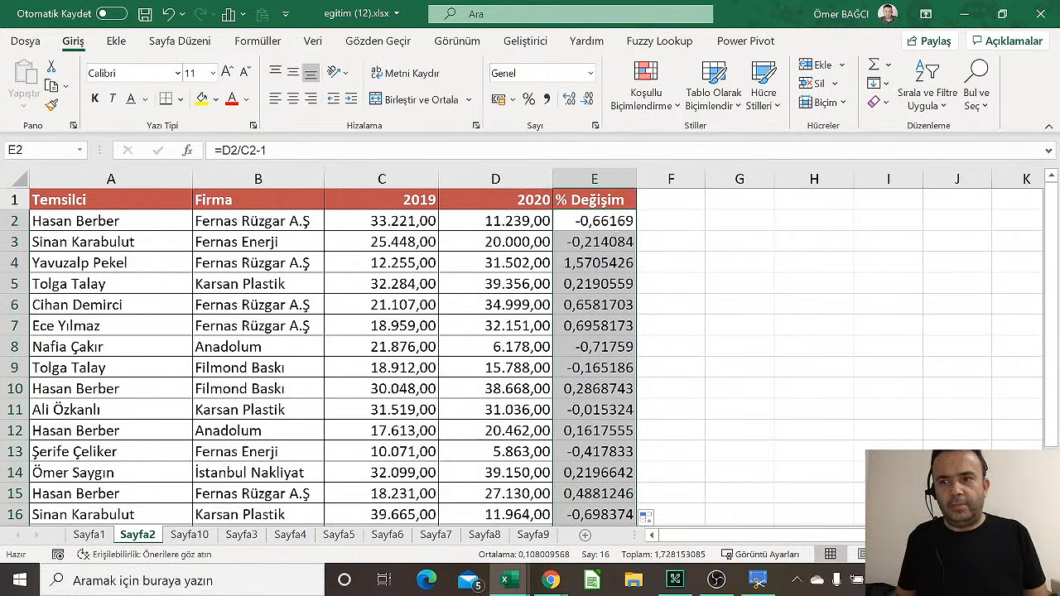
pyautogui.click(590, 73)
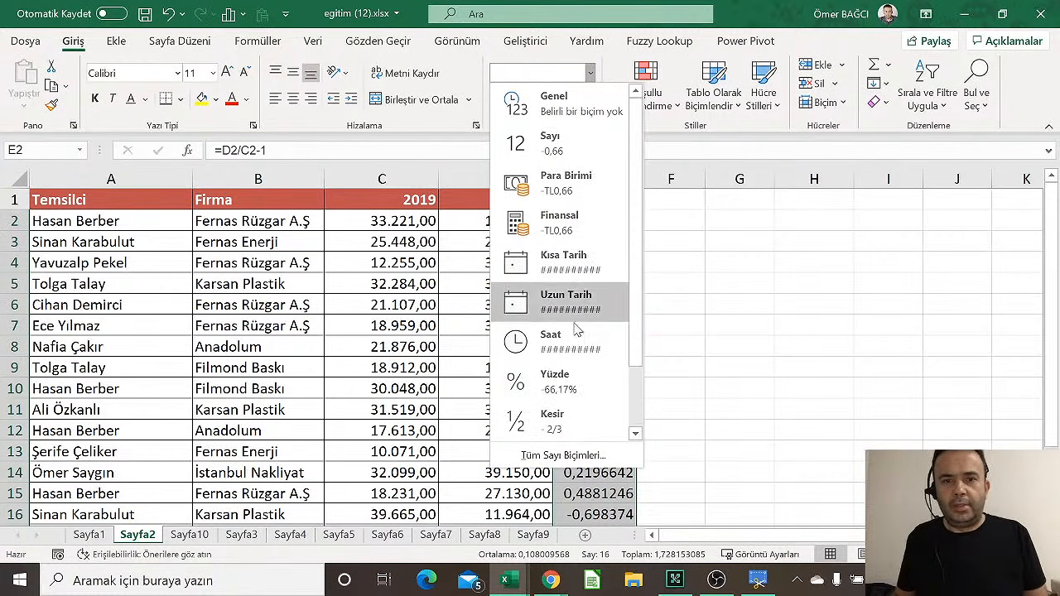
pyautogui.click(569, 380)
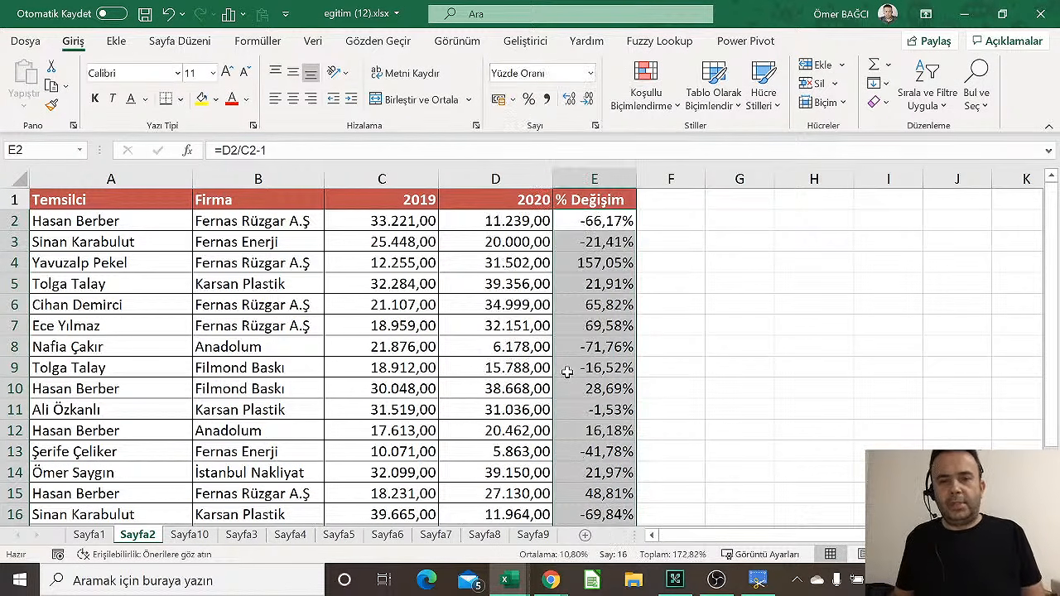
pyautogui.click(478, 341)
pyautogui.scroll(-2, 477, 342)
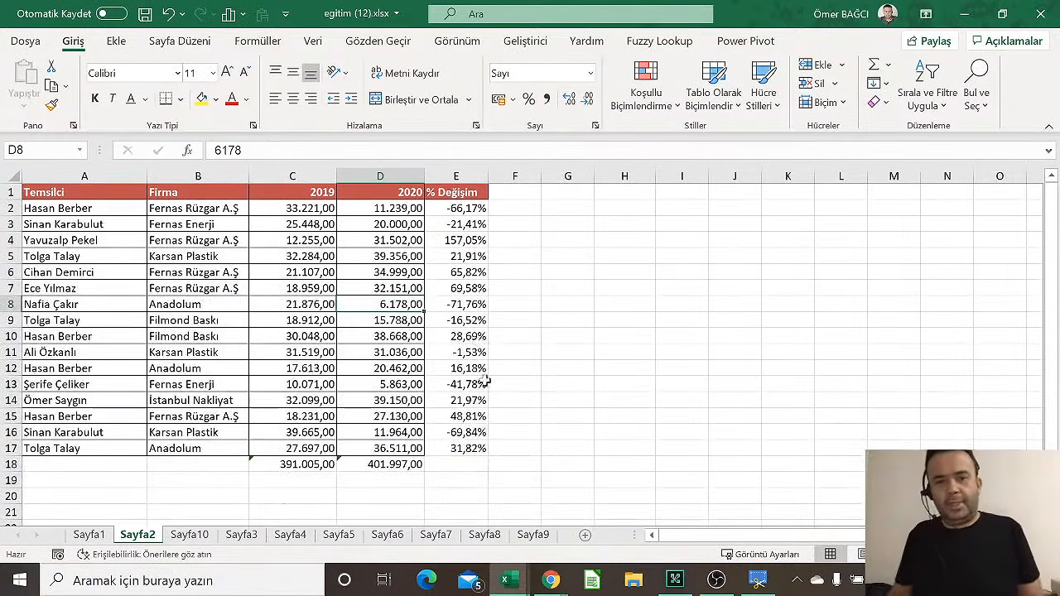
# Fill the change formula from E17 down to E18, showing 2,81% overall
pyautogui.click(465, 452)
pyautogui.moveTo(487, 456); pyautogui.dragTo(492, 473)
pyautogui.click(471, 403)
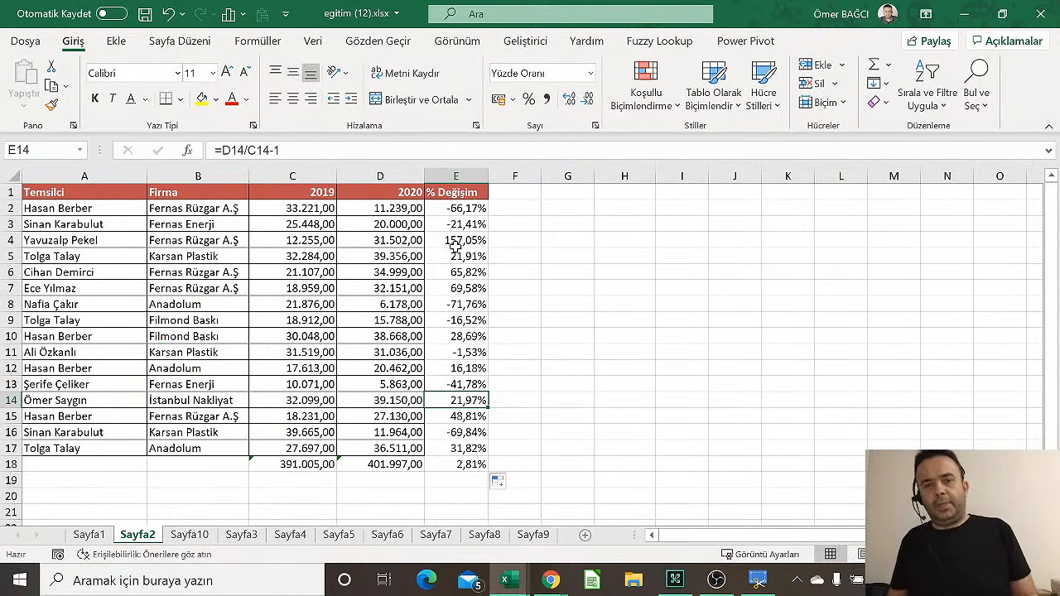
# Check the change formula against the 2019 and 2020 values in rows 4–6
pyautogui.keyDown('ctrl'); pyautogui.scroll(2, 456, 246); pyautogui.keyUp('ctrl')
pyautogui.scroll(1, 457, 244)
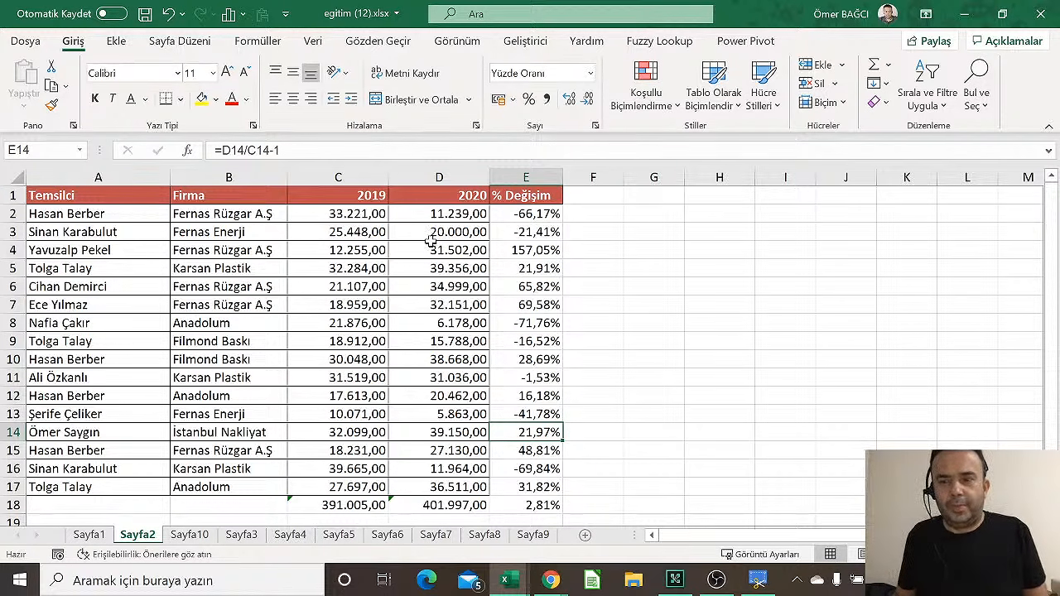
pyautogui.click(372, 267)
pyautogui.click(444, 279)
pyautogui.click(527, 269)
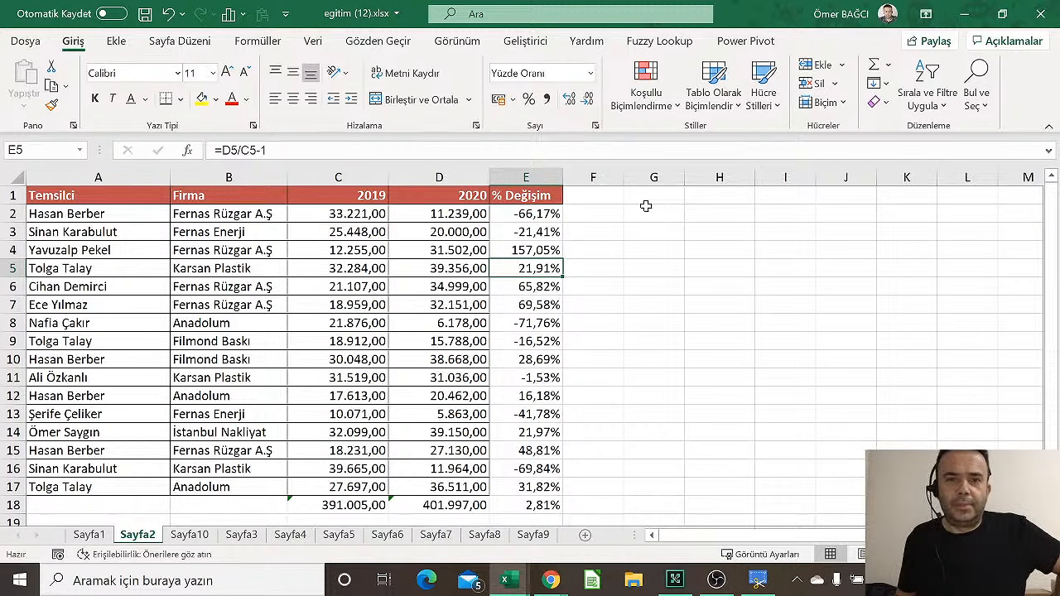
pyautogui.click(357, 247)
pyautogui.click(474, 287)
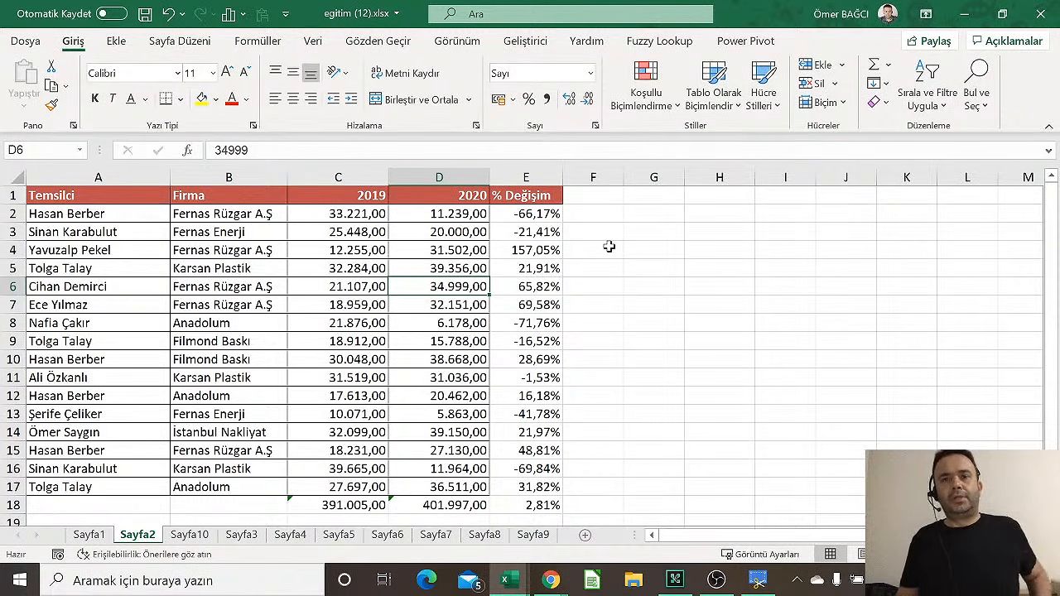
# Type the note 'Sıralama olmalı' into H3 beside the table
pyautogui.click(711, 229)
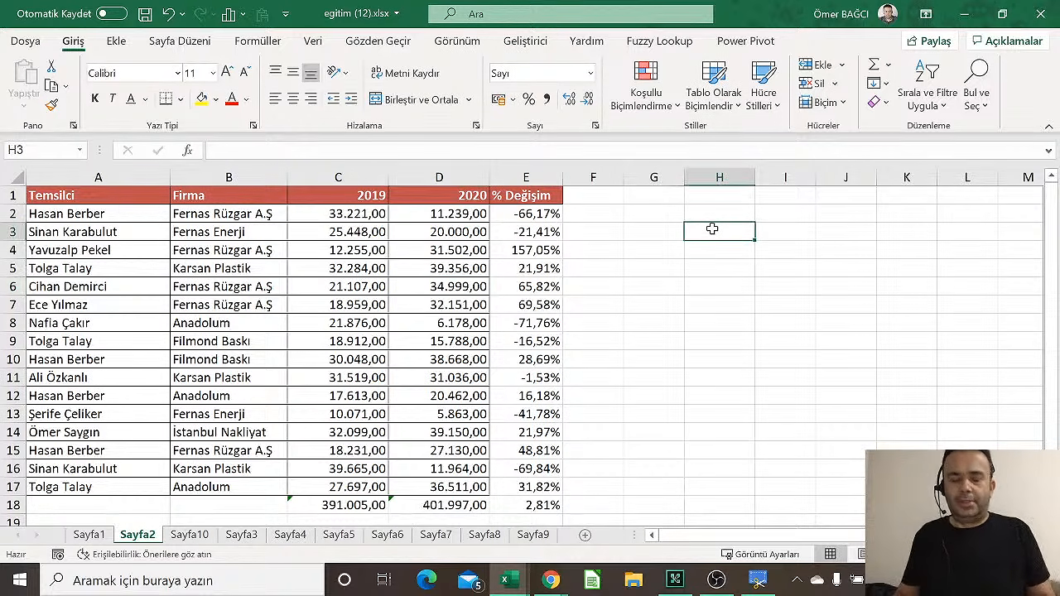
pyautogui.write('Sıralama ')
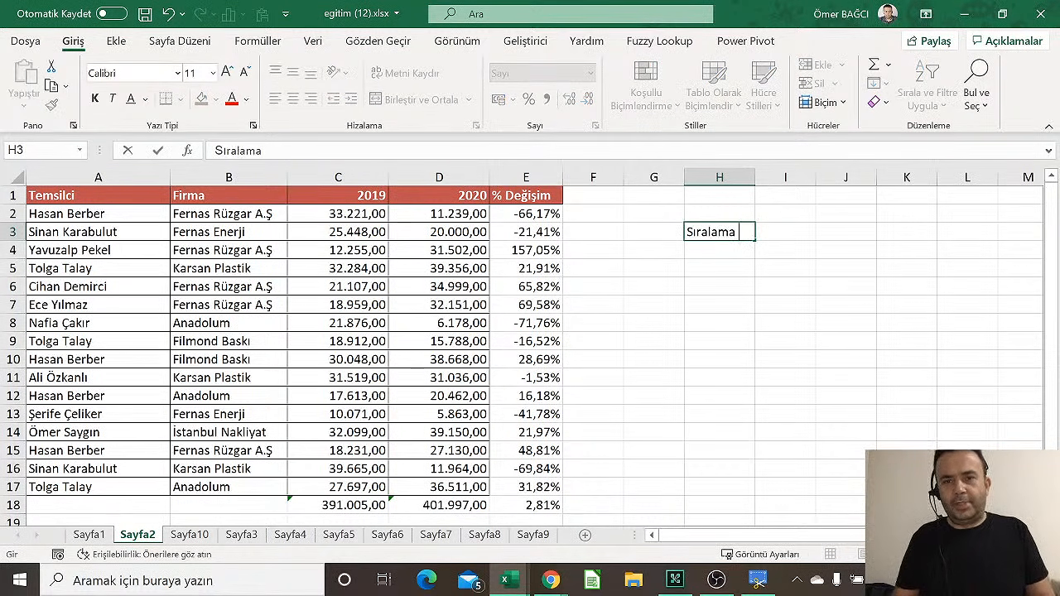
pyautogui.write('olmalı')
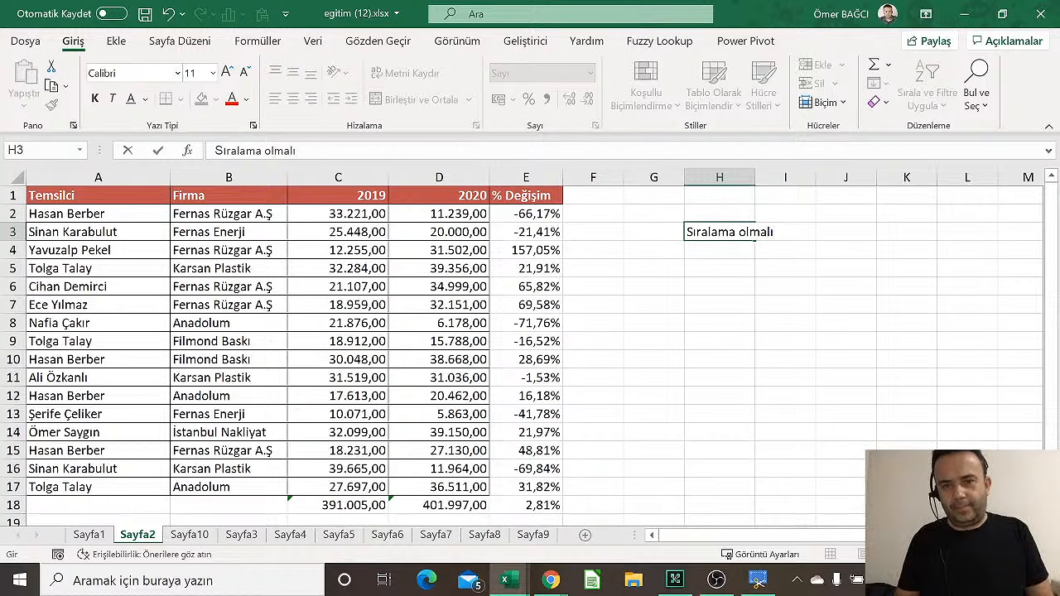
pyautogui.press('Return')
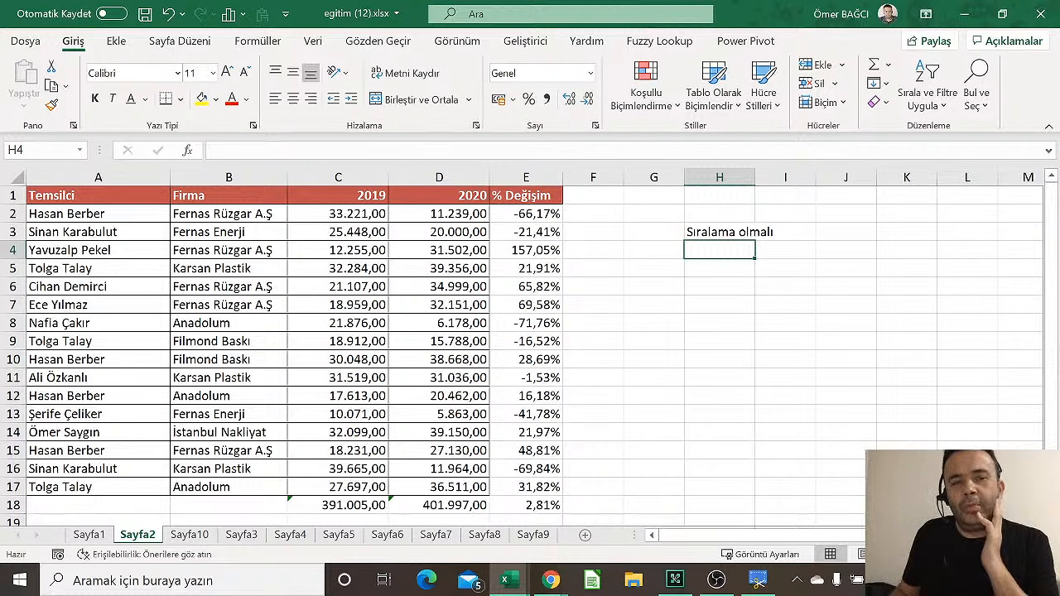
# Enter 'Başlık Olmalı' in H4 directly below the ranking note
pyautogui.hotkey('ctrl', 'c')
pyautogui.press('Escape')
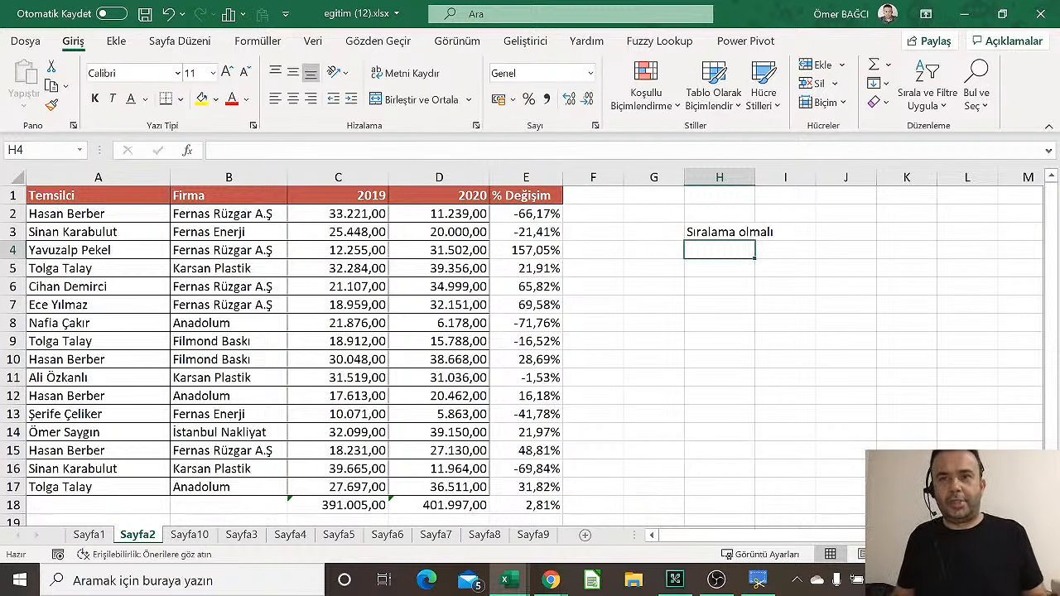
pyautogui.write('Başlık')
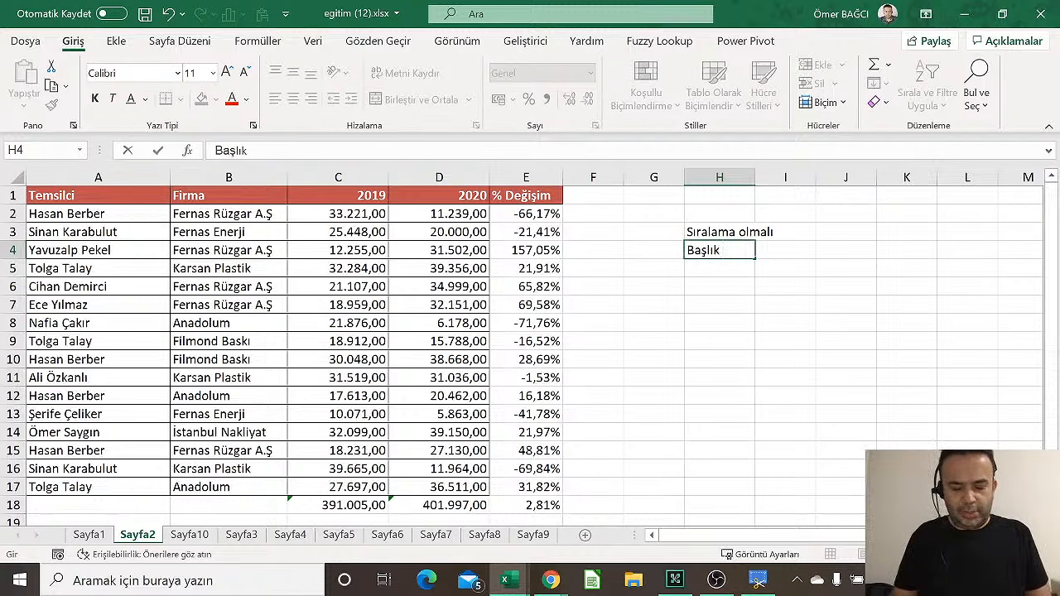
pyautogui.write(' Olmalı')
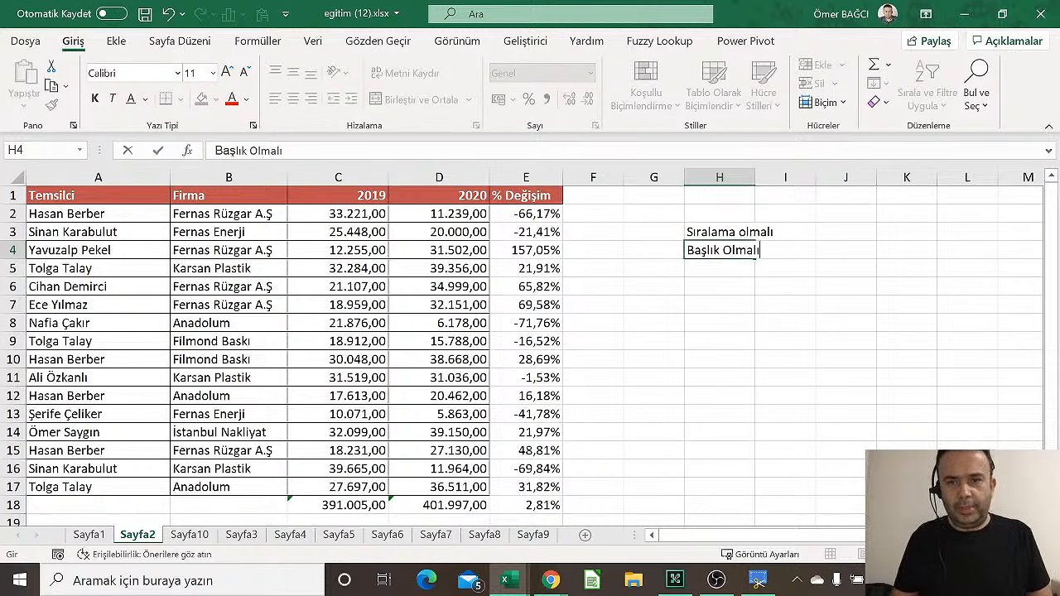
pyautogui.press('Return')
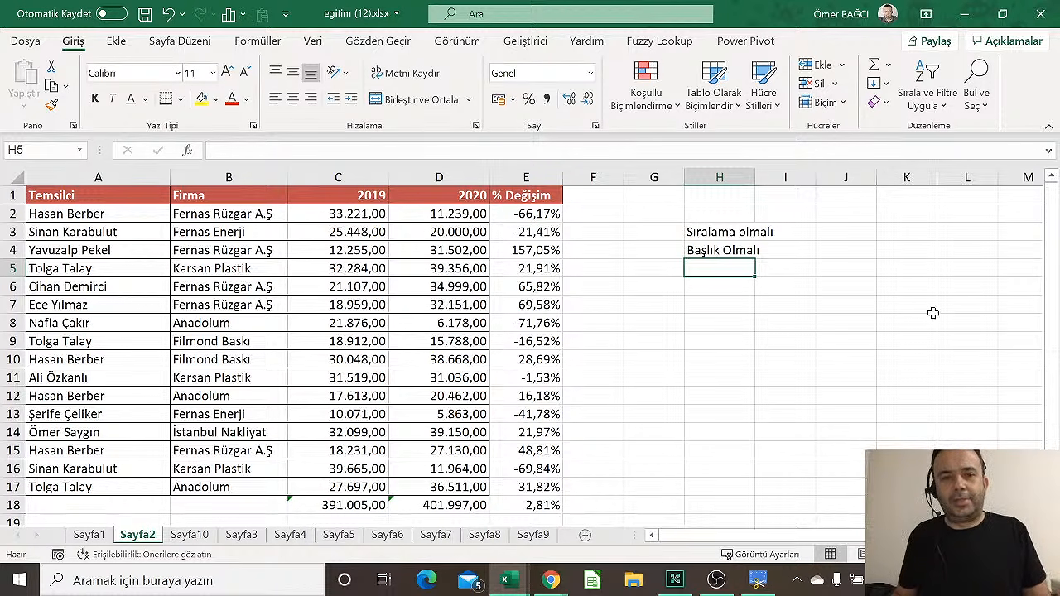
# Write 'eksi değerler kırmızı renkte gösterilebilir.' in H5 below the other two notes
pyautogui.click(301, 262)
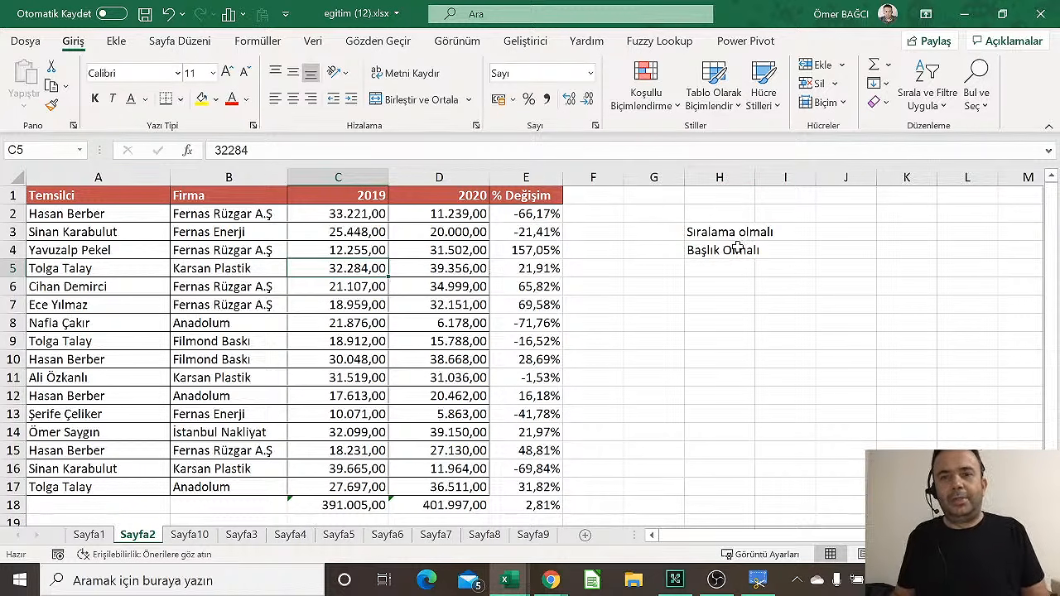
pyautogui.click(726, 272)
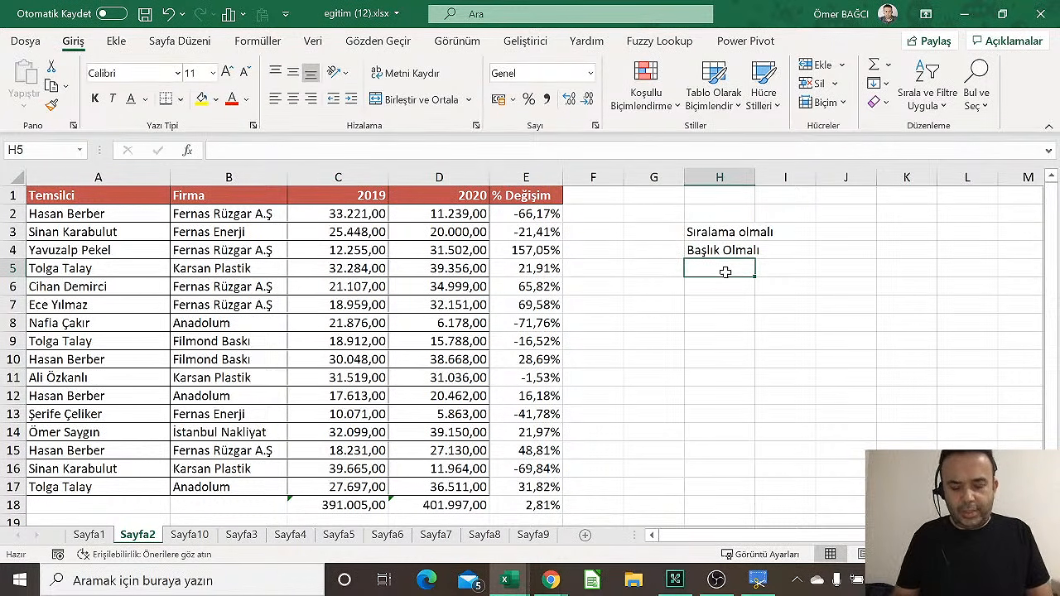
pyautogui.write('eksi değ')
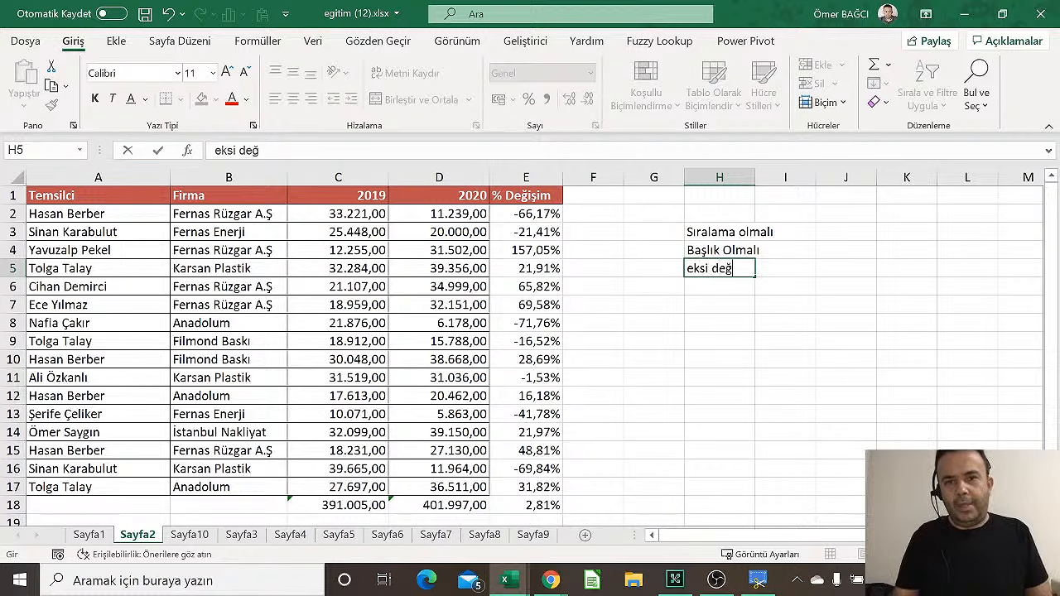
pyautogui.write('erer')
pyautogui.press('BackSpace')
pyautogui.press('BackSpace')
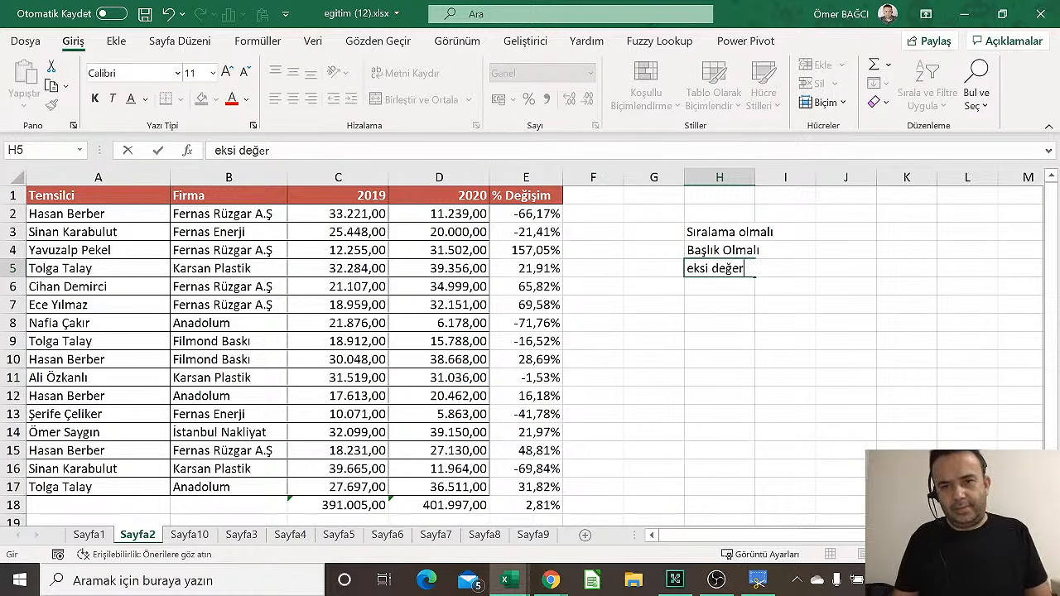
pyautogui.write('ler kırmızı ren')
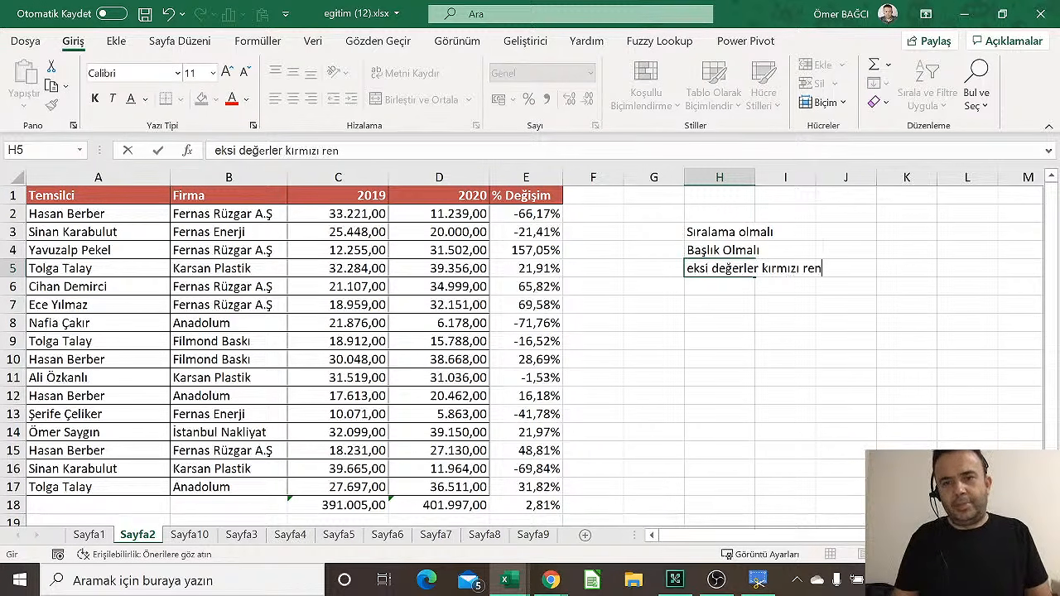
pyautogui.write('kte göster')
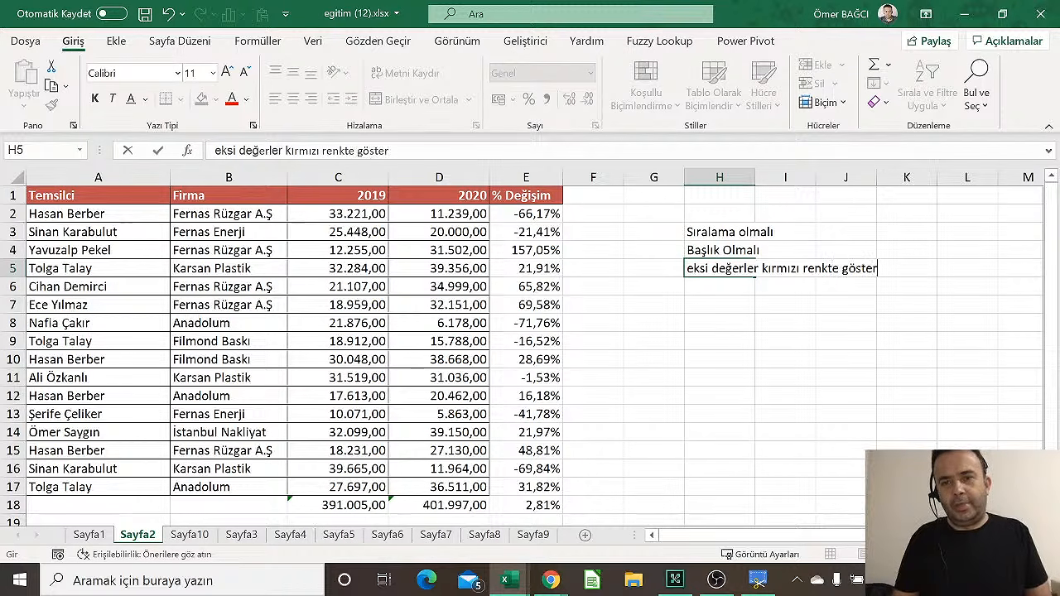
pyautogui.write('i')
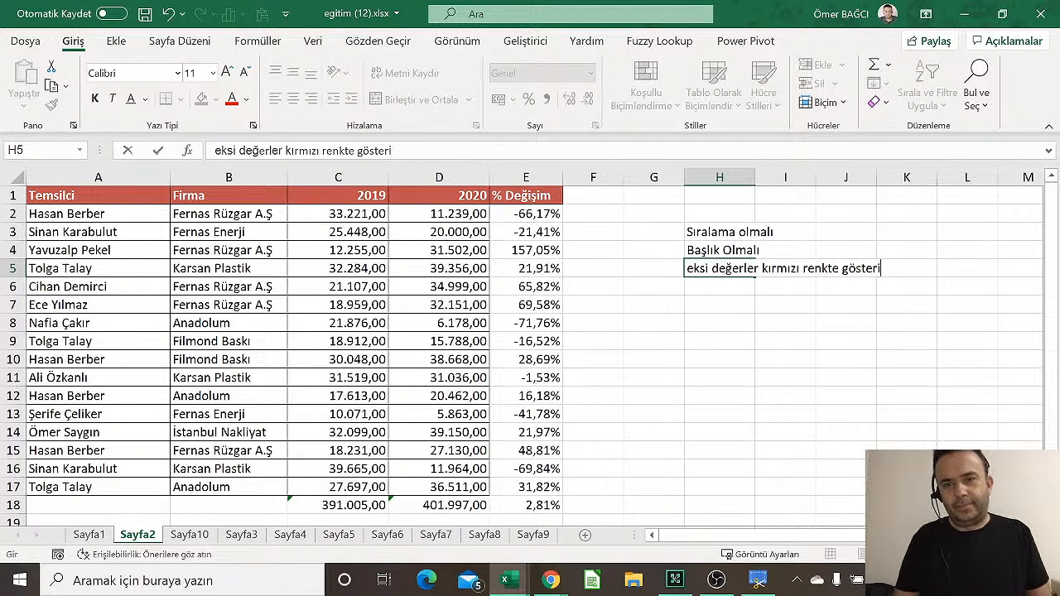
pyautogui.write('lebilir.')
pyautogui.press('Return')
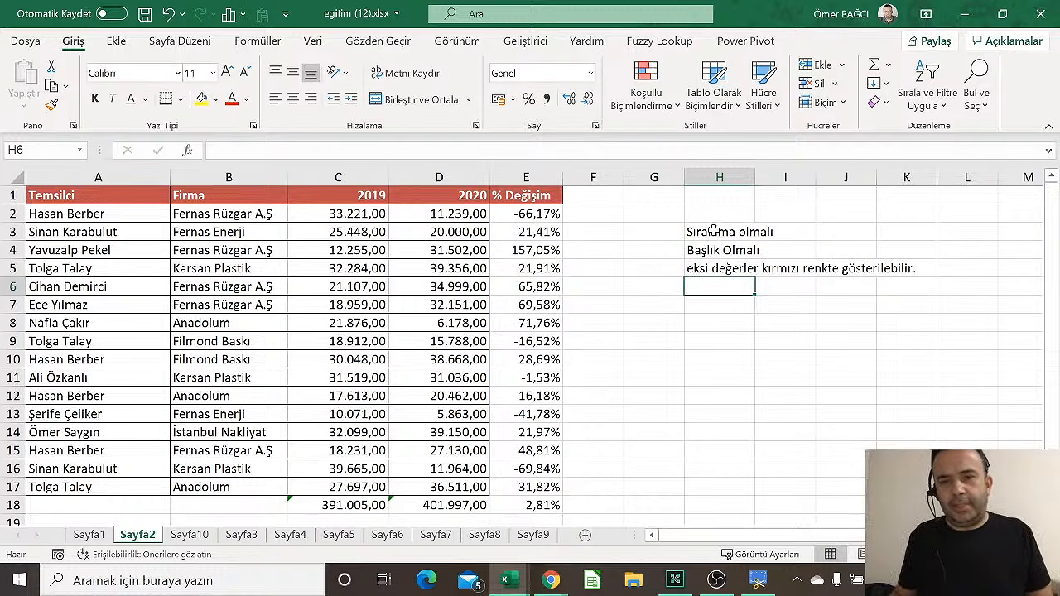
pyautogui.moveTo(714, 231); pyautogui.dragTo(715, 250)
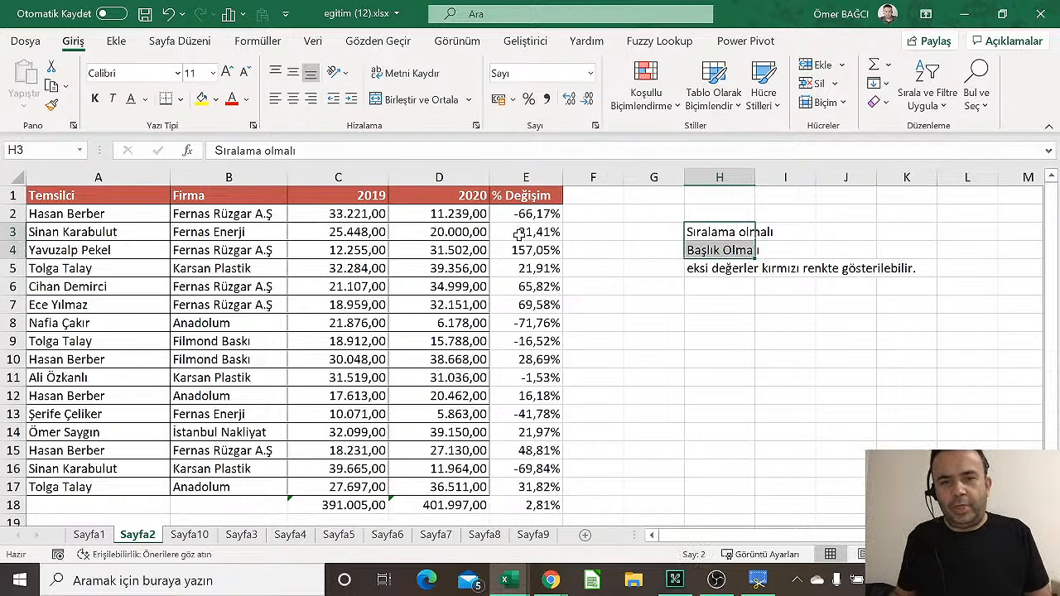
pyautogui.click(453, 333)
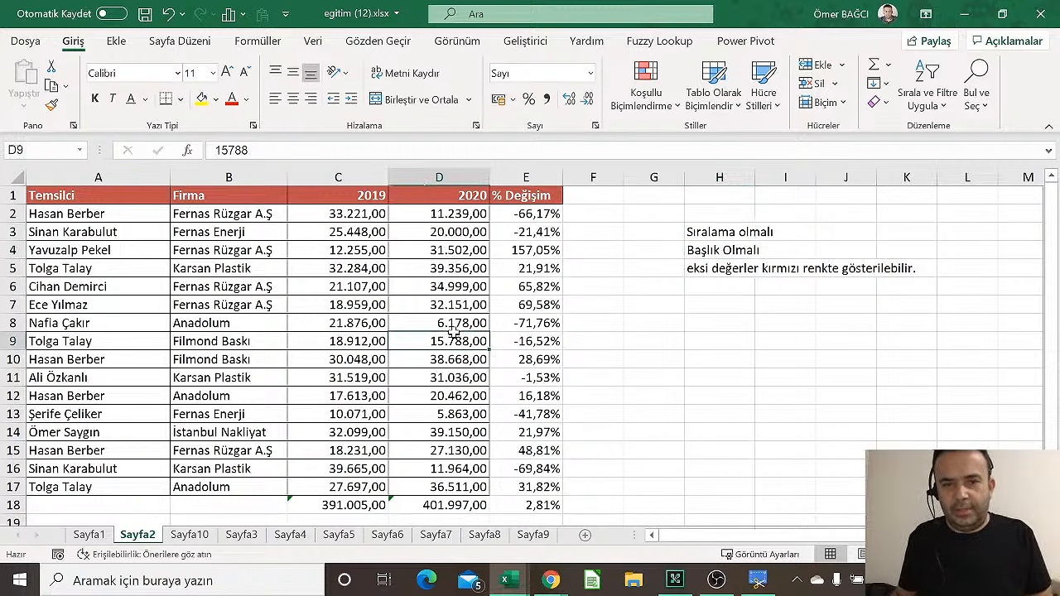
pyautogui.click(704, 247)
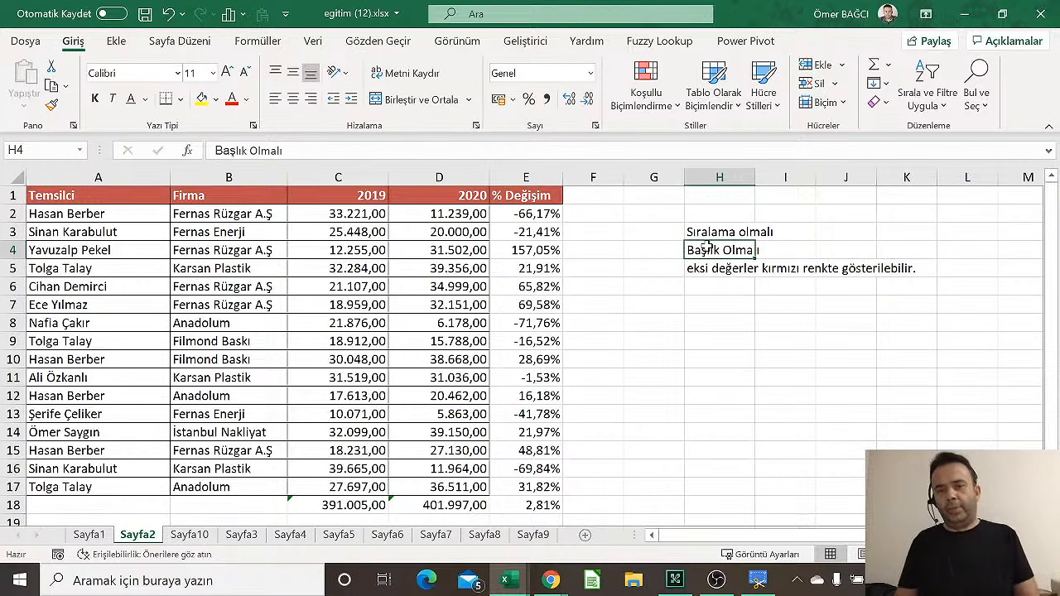
pyautogui.click(531, 215)
pyautogui.click(537, 341)
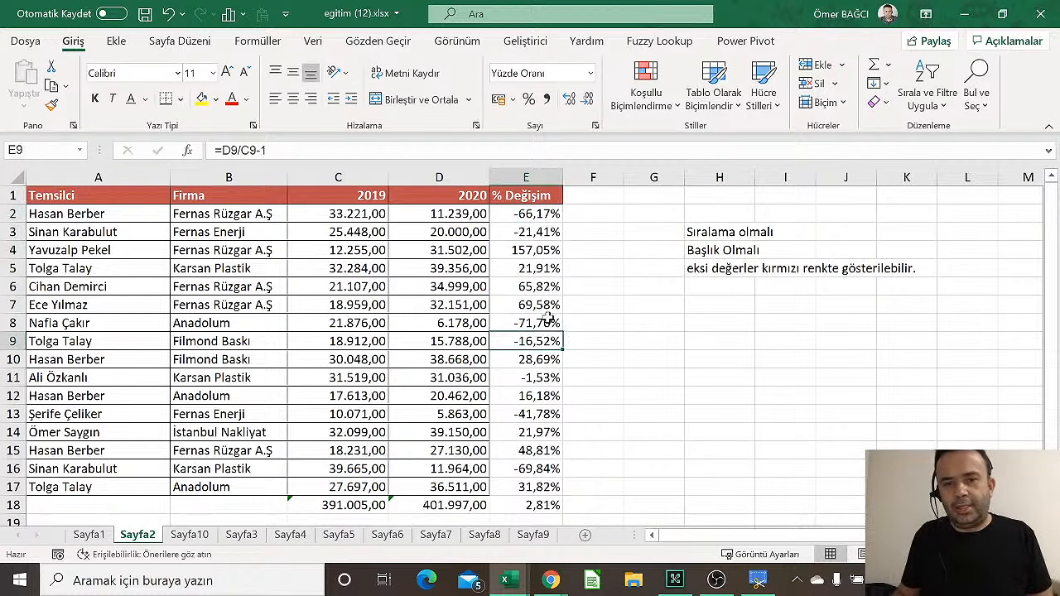
pyautogui.click(549, 319)
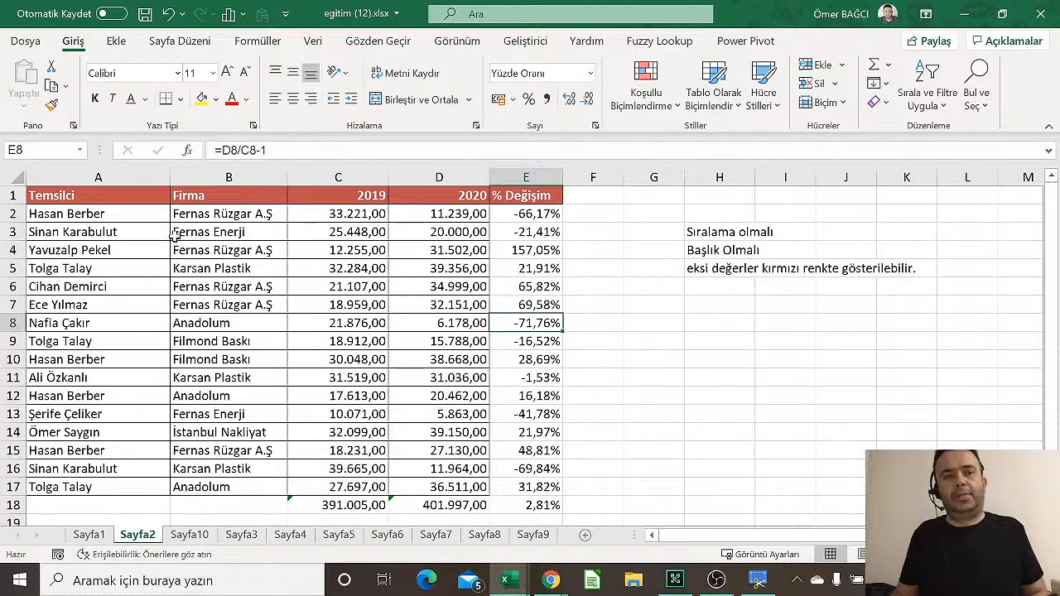
pyautogui.click(128, 197)
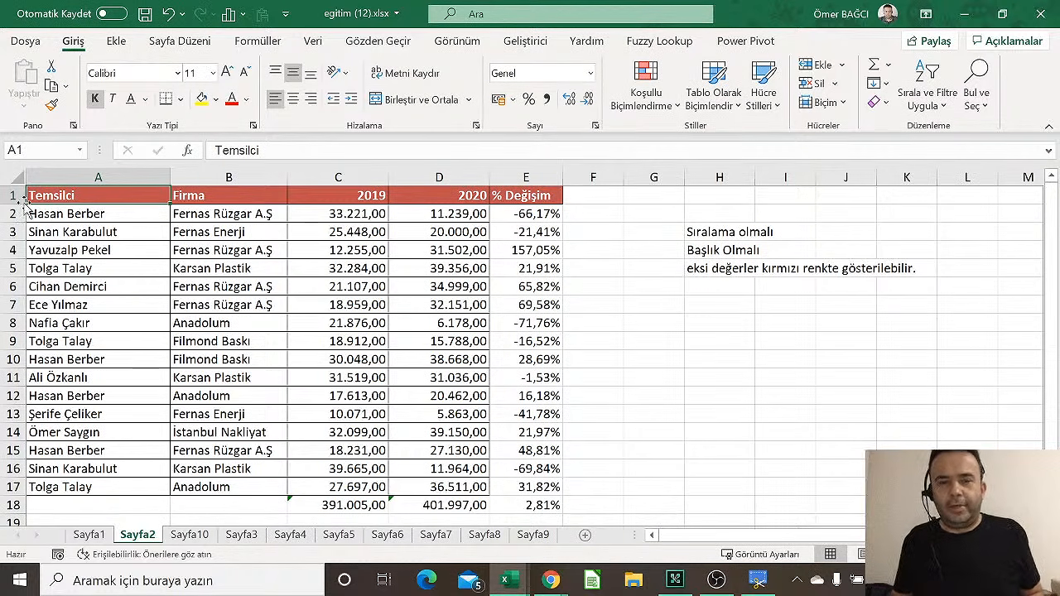
pyautogui.moveTo(100, 195); pyautogui.dragTo(566, 216)
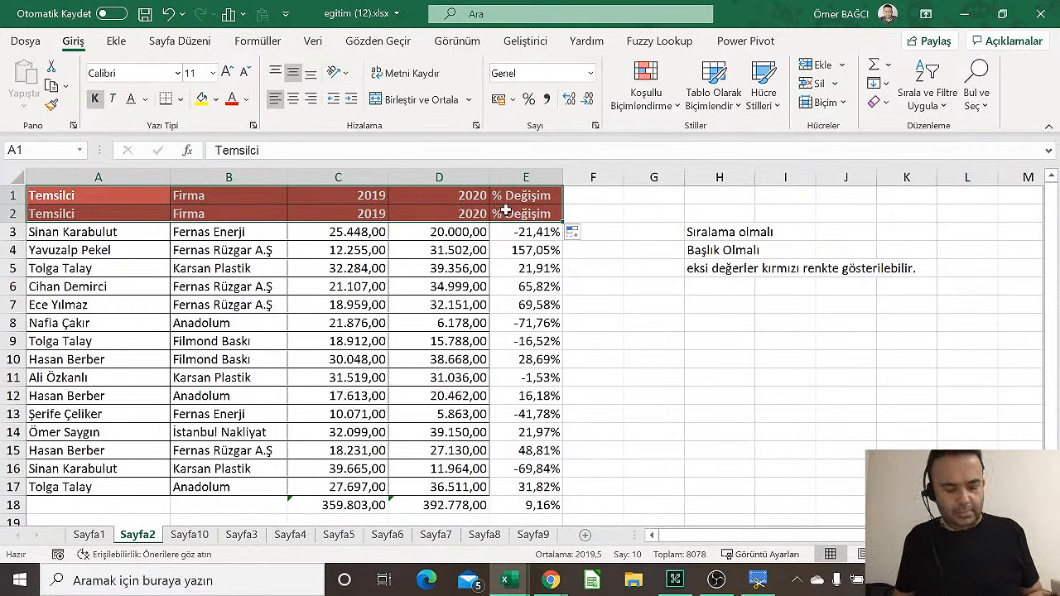
pyautogui.hotkey('ctrl', 'z')
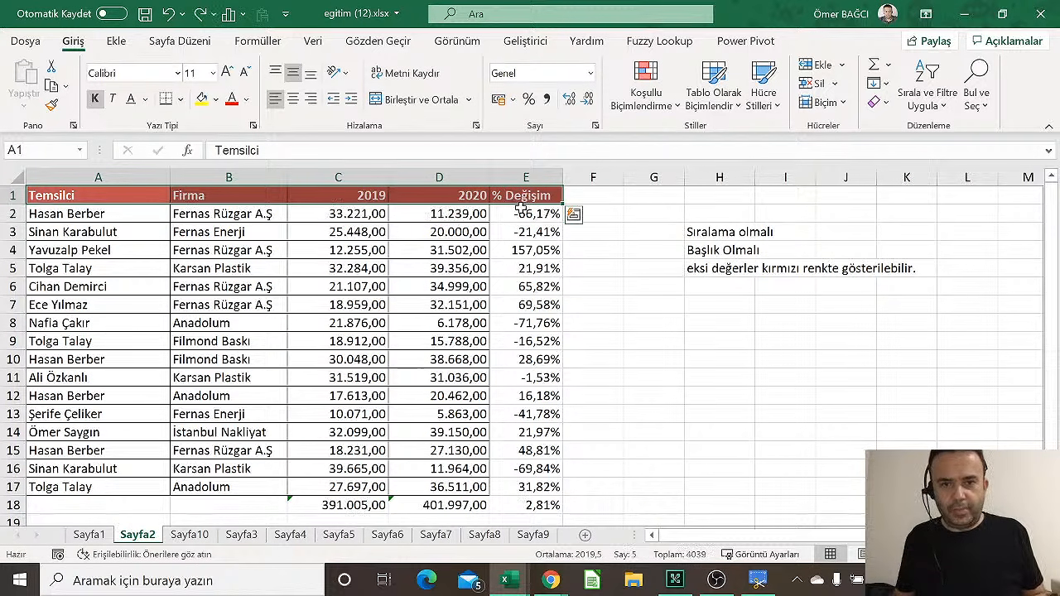
pyautogui.moveTo(563, 205); pyautogui.dragTo(566, 217)
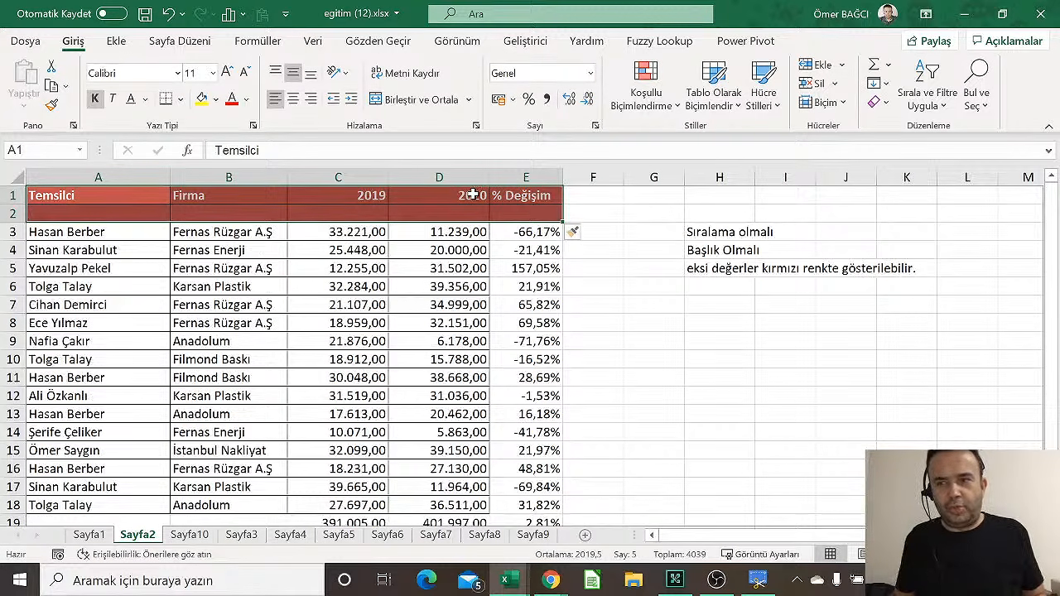
pyautogui.hotkey('ctrl', 'z')
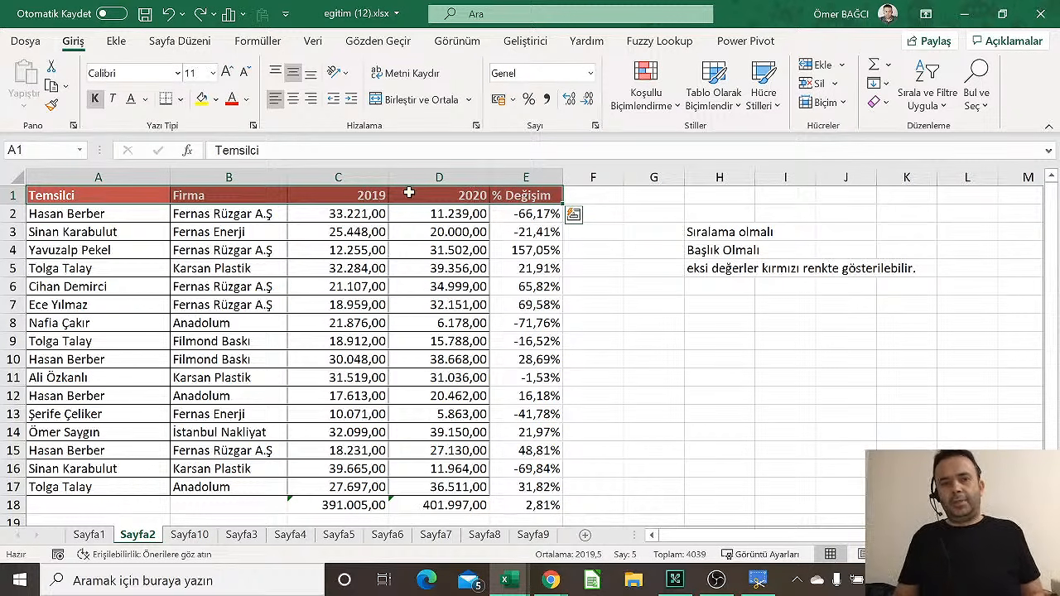
pyautogui.click(68, 197)
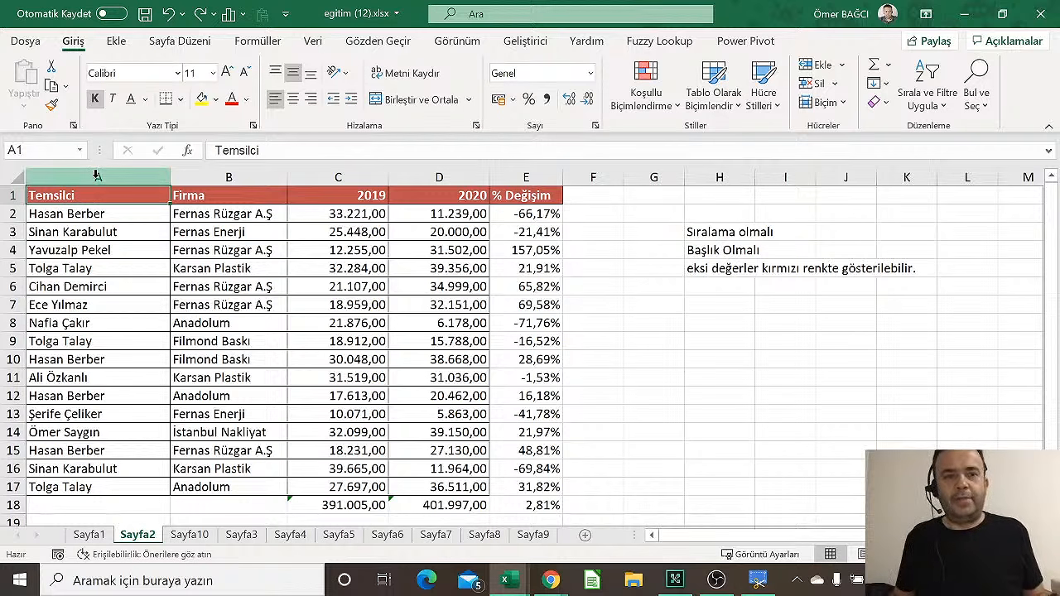
pyautogui.rightClick(5, 192)
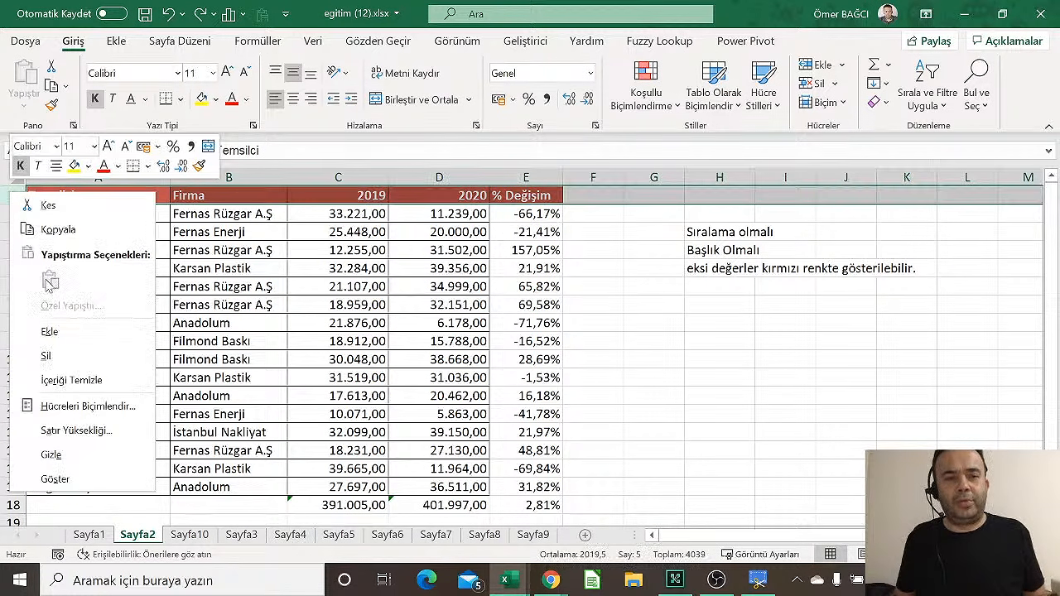
pyautogui.click(50, 331)
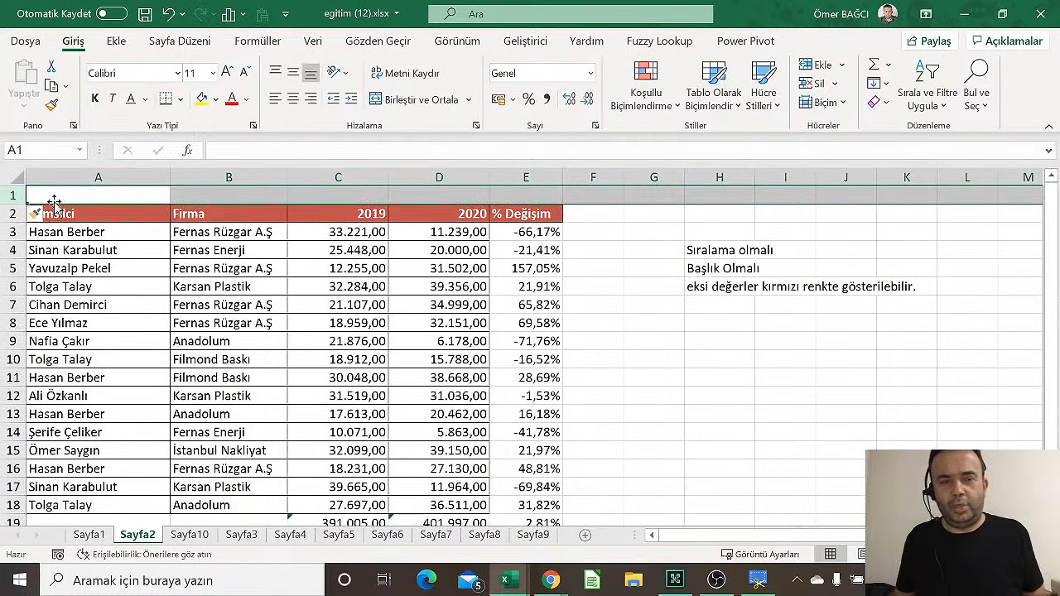
pyautogui.hotkey('ctrl', 'z')
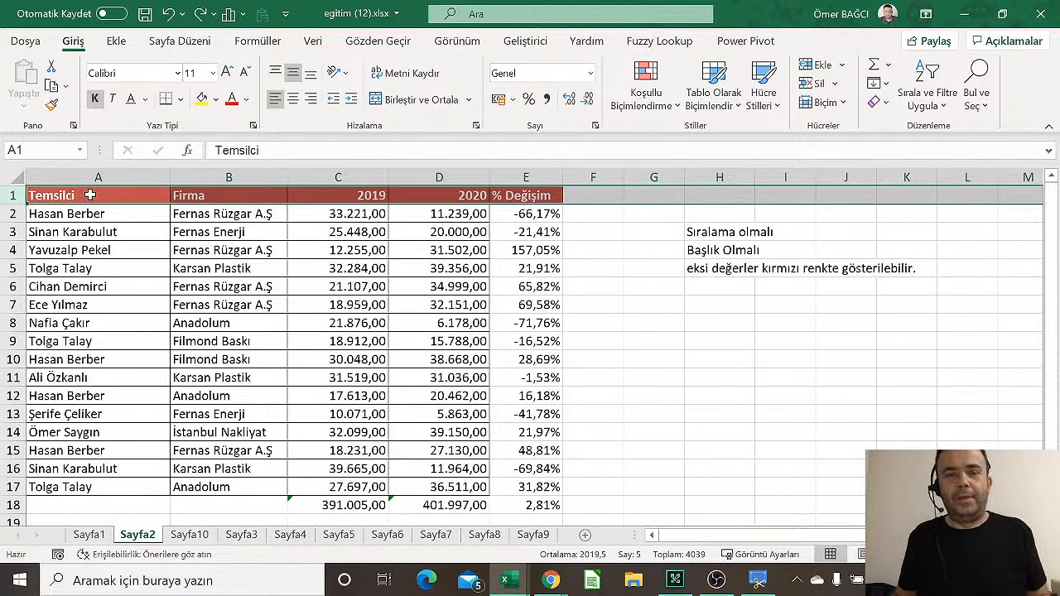
pyautogui.click(689, 306)
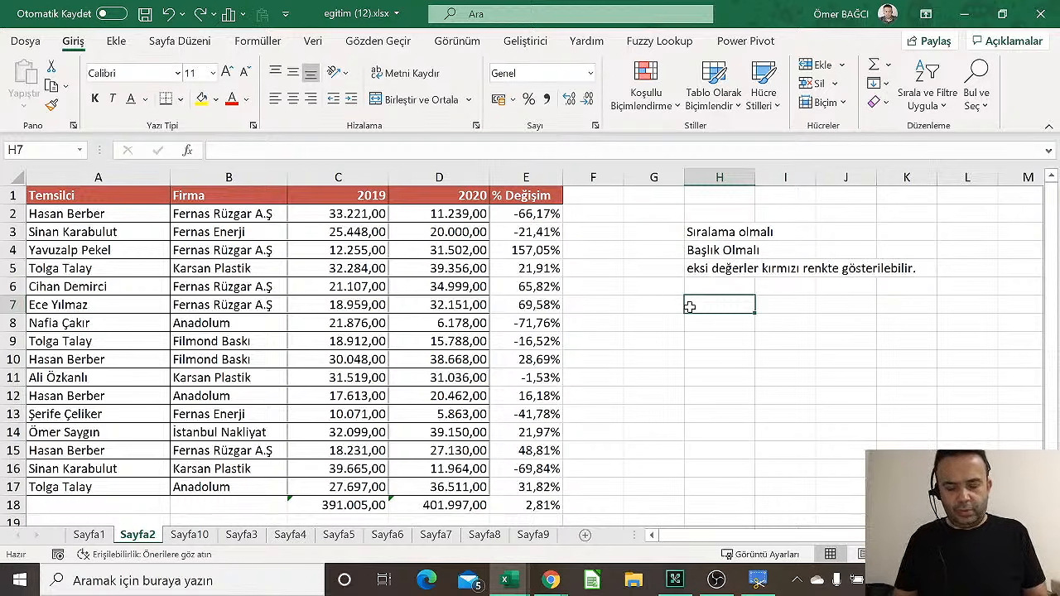
# Enter the note 'Alt, E, S' in H7, then select cell A1
pyautogui.write('Al')
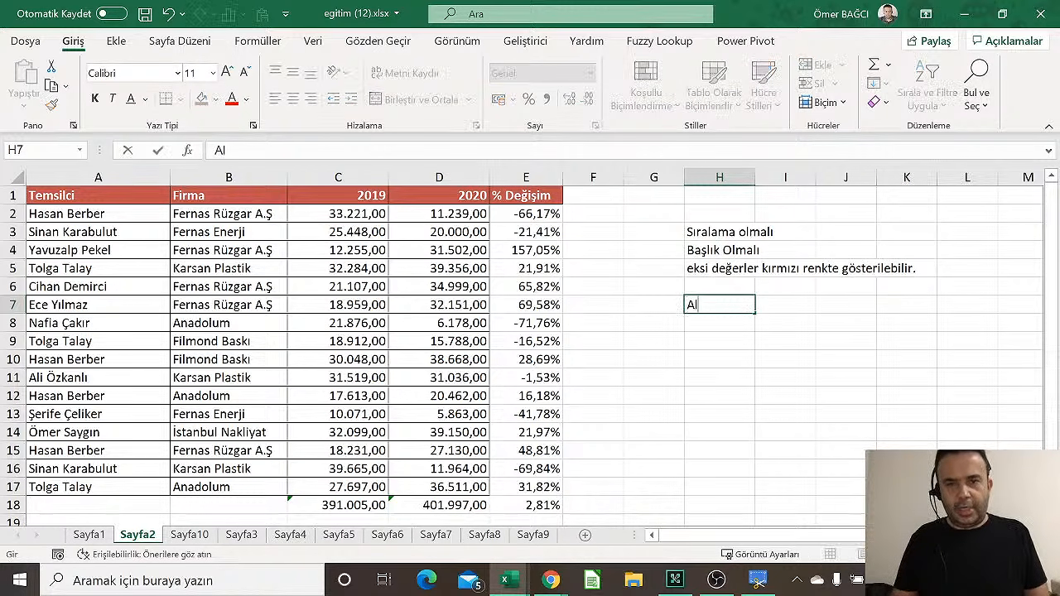
pyautogui.write('t,')
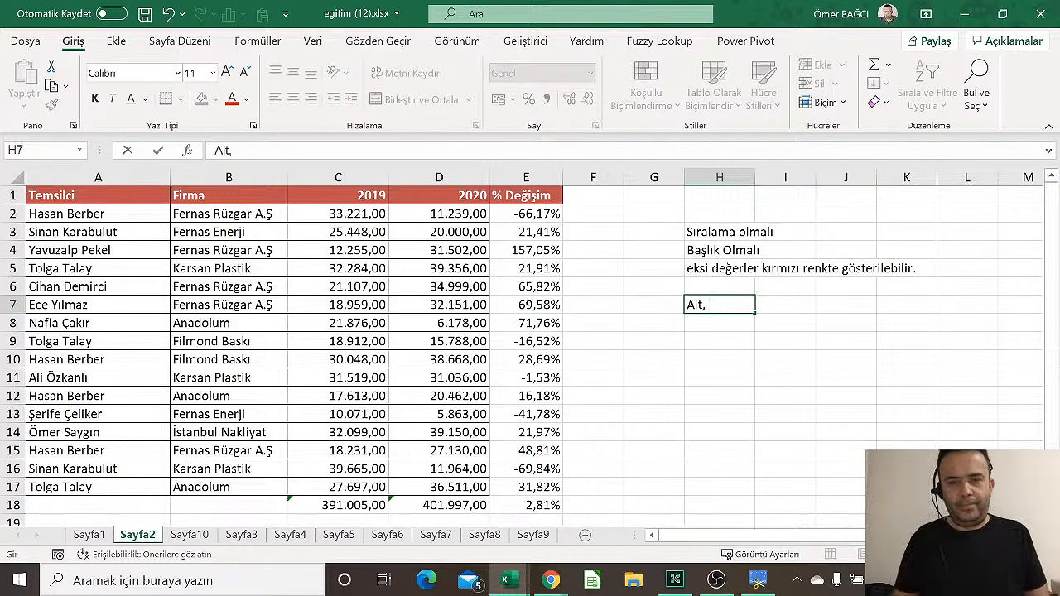
pyautogui.write('E, ')
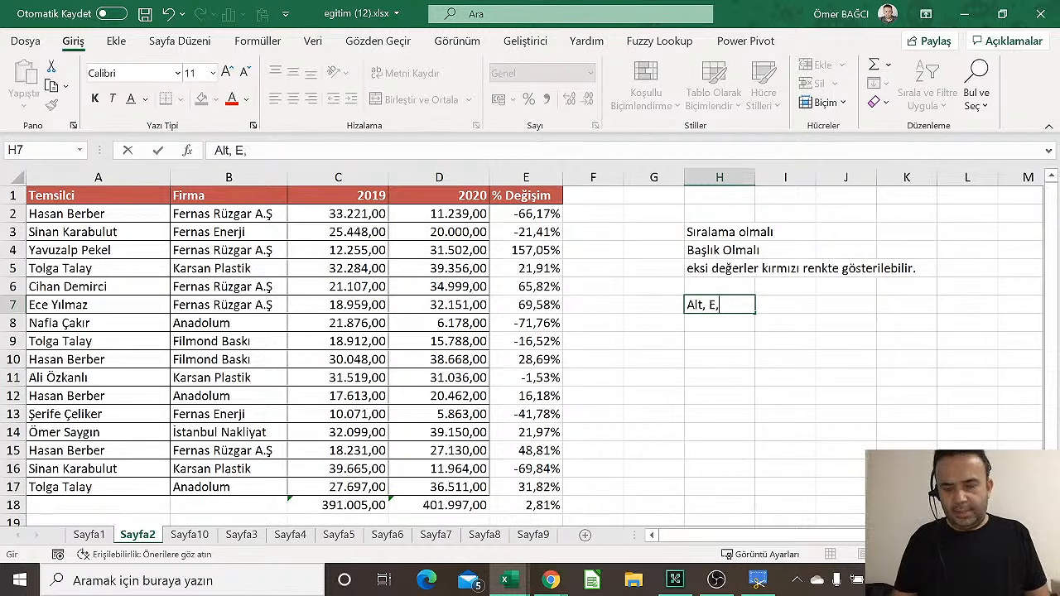
pyautogui.write('S')
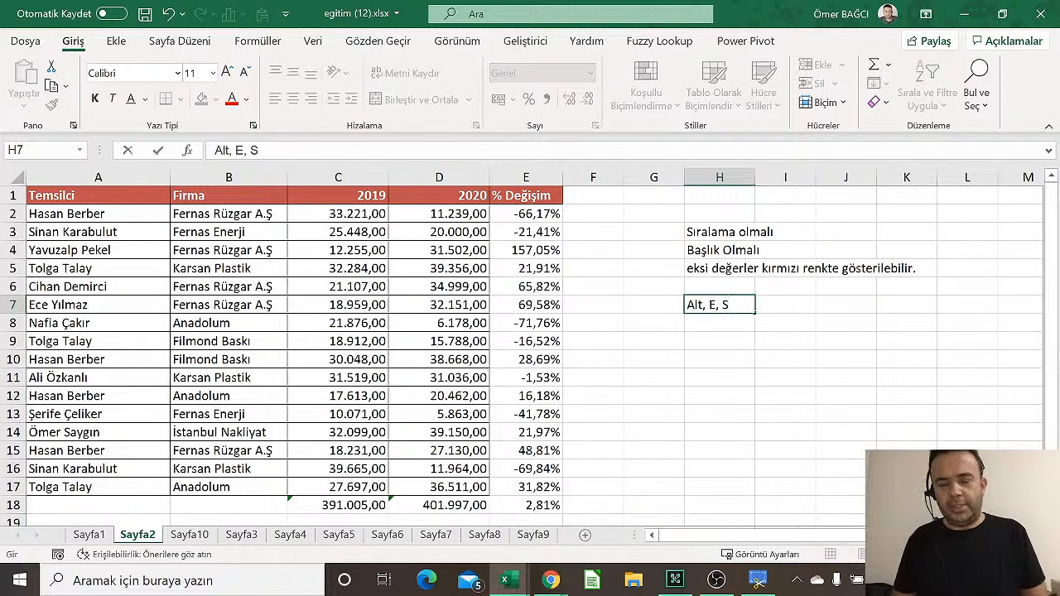
pyautogui.press('Return')
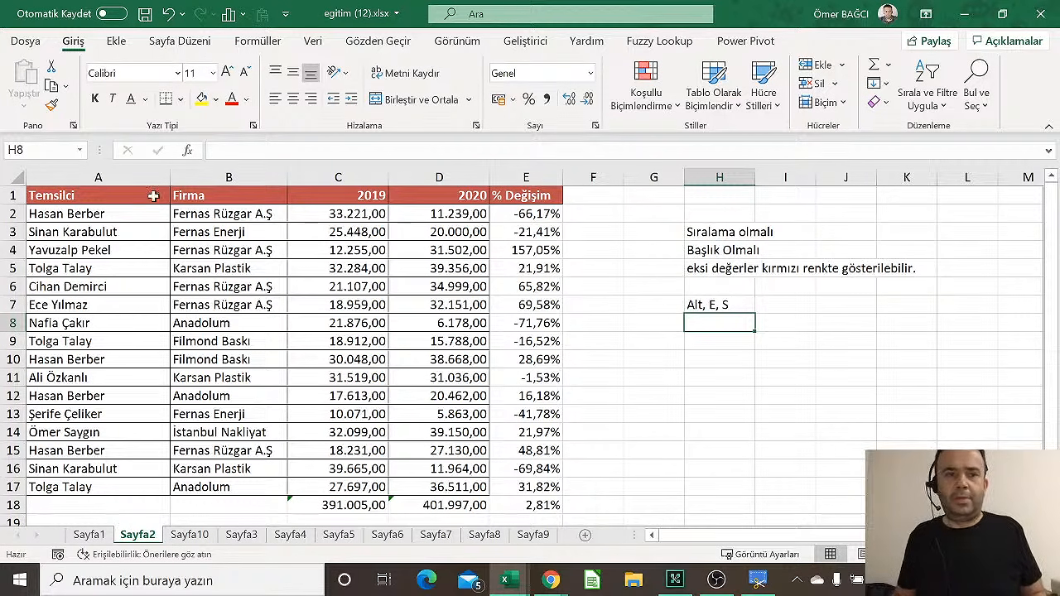
pyautogui.click(84, 197)
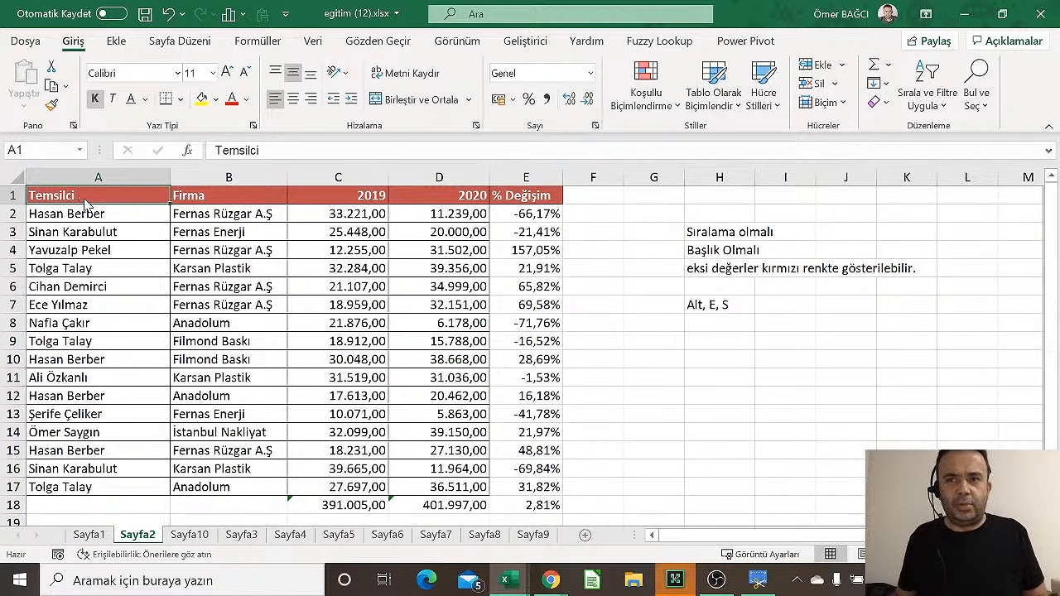
# Insert a blank row above the header with Alt, E, S, undoing and repeating it twice
pyautogui.press('alt')
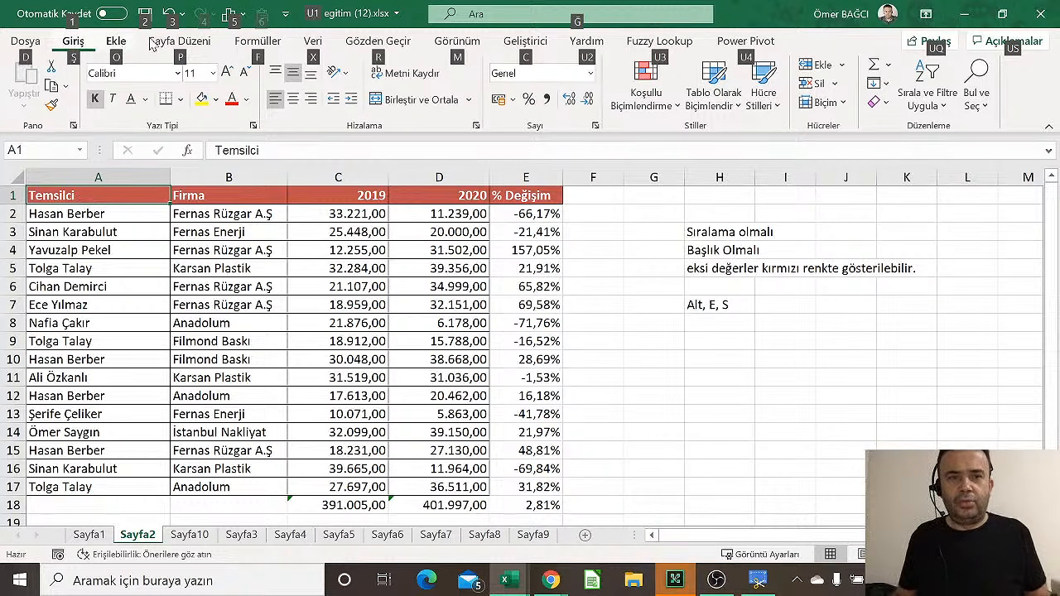
pyautogui.press('e')
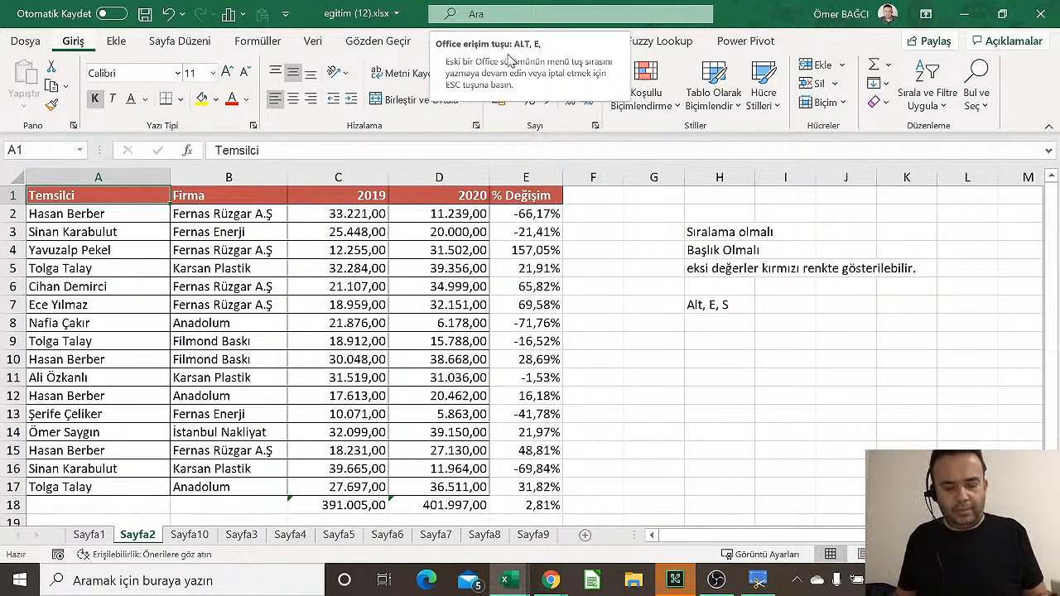
pyautogui.press('s')
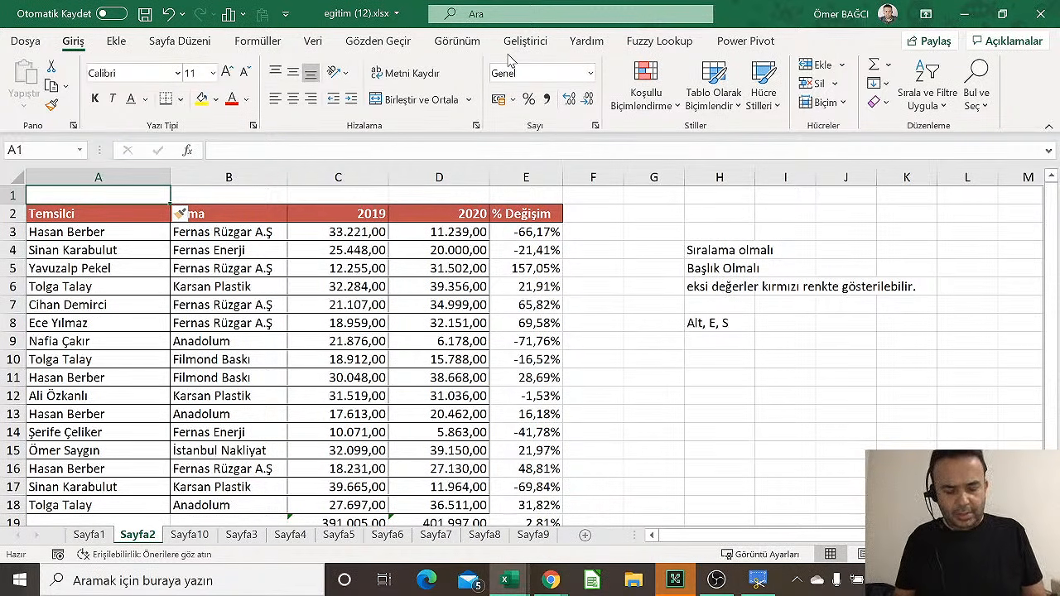
pyautogui.hotkey('ctrl', 'z')
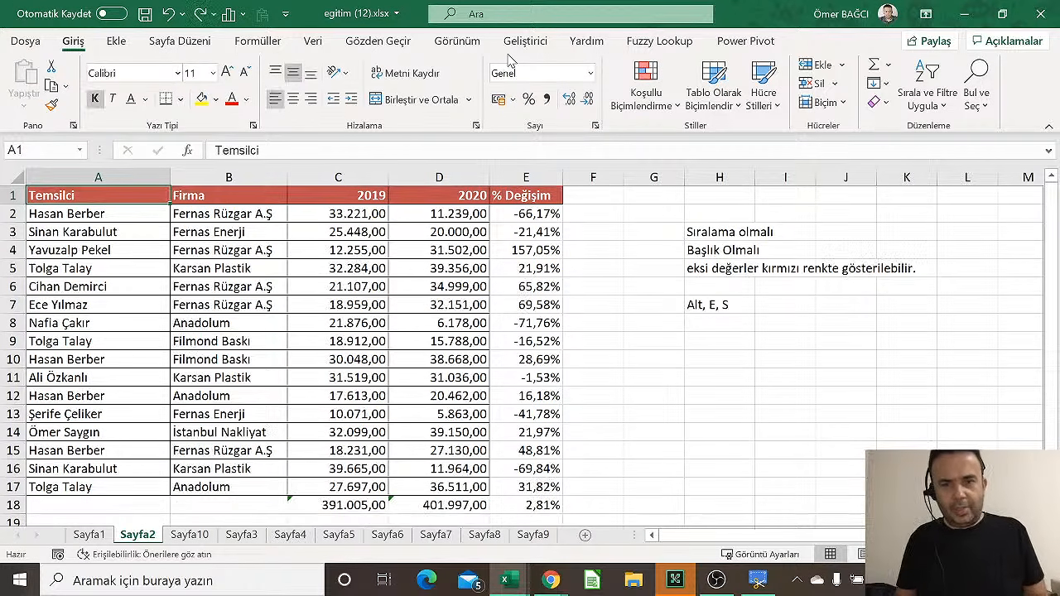
pyautogui.press('alt')
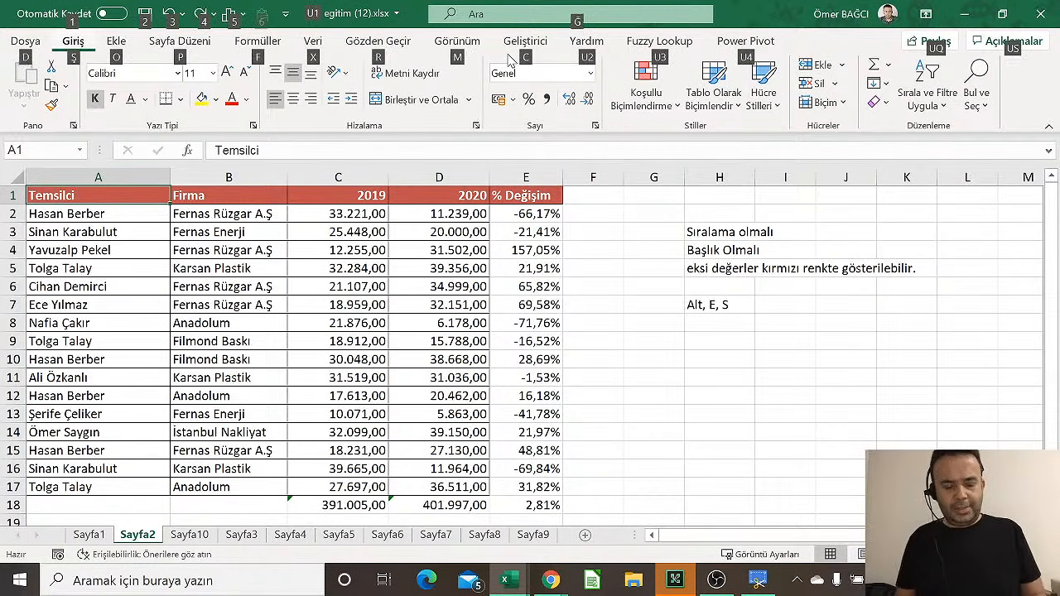
pyautogui.press('e')
pyautogui.press('s')
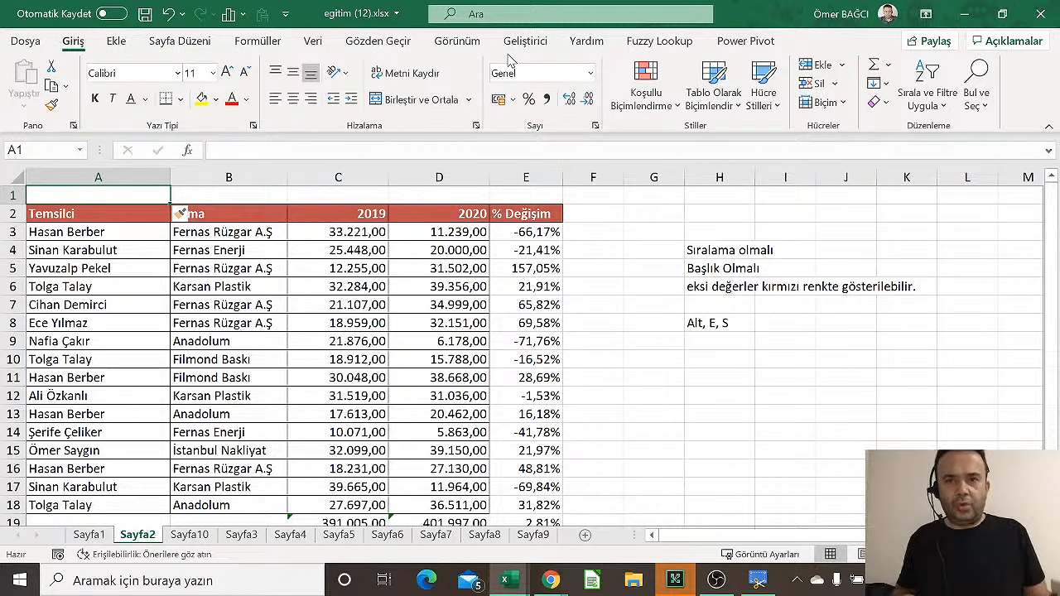
pyautogui.hotkey('ctrl', 'z')
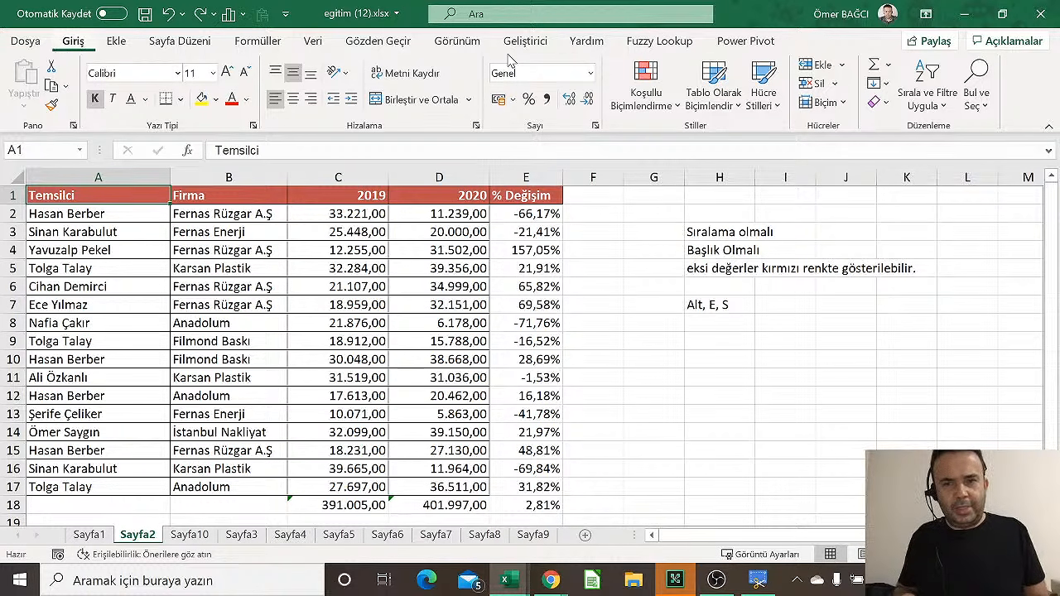
pyautogui.press('alt')
pyautogui.press('e')
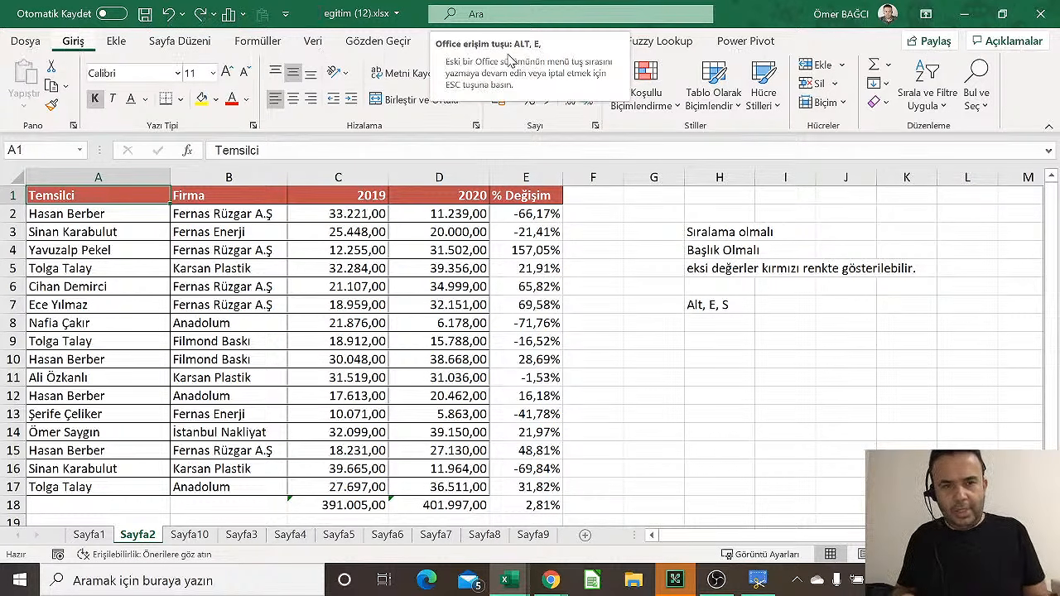
pyautogui.press('s')
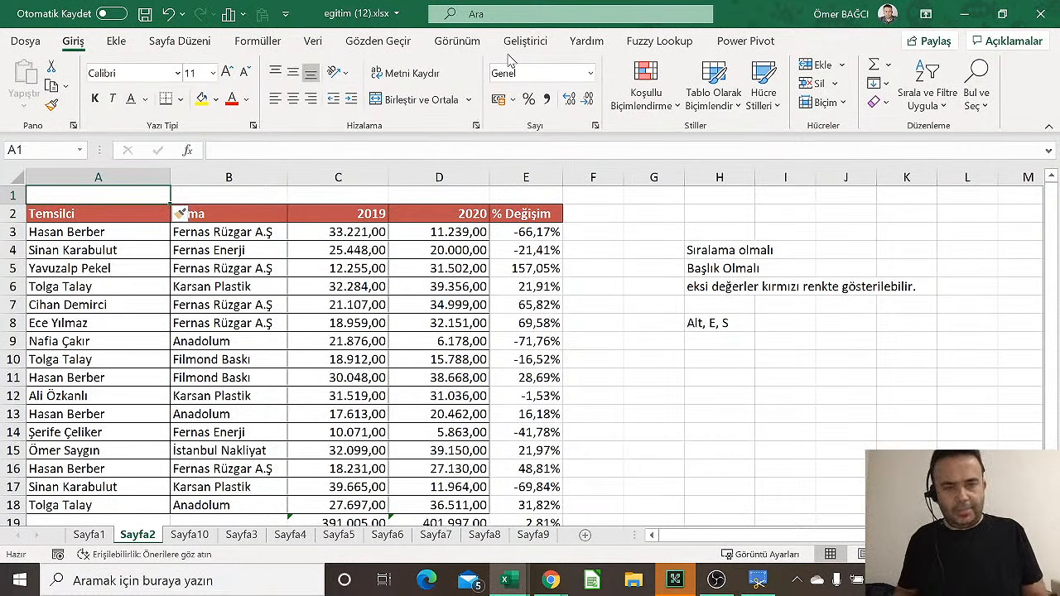
# Type '2019-2020 Satış Değerleri (TL)' into A1 as the table title
pyautogui.write('2020')
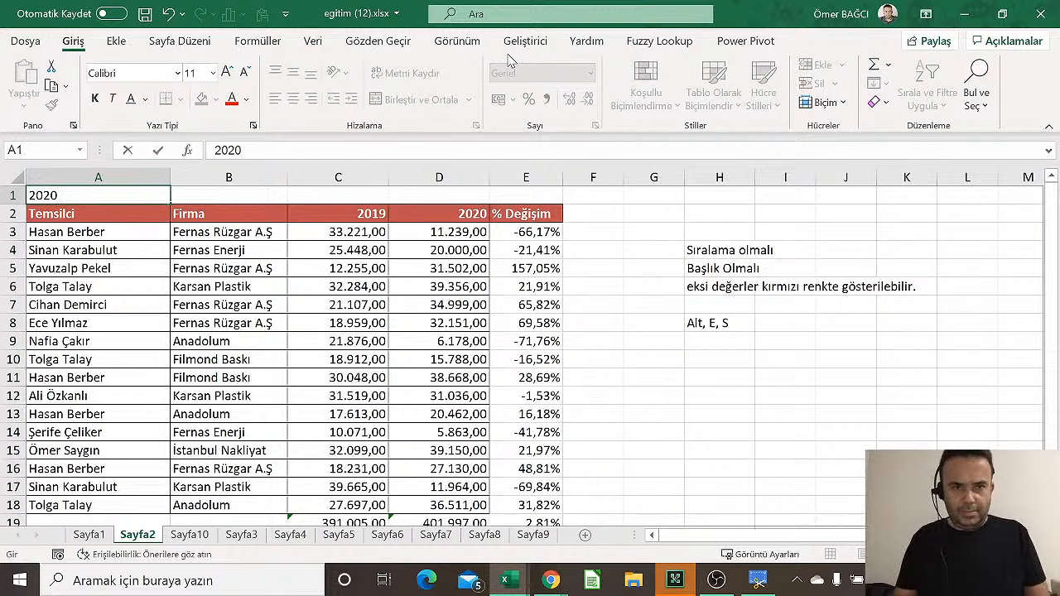
pyautogui.press('BackSpace')
pyautogui.press('BackSpace')
pyautogui.write('19-2020')
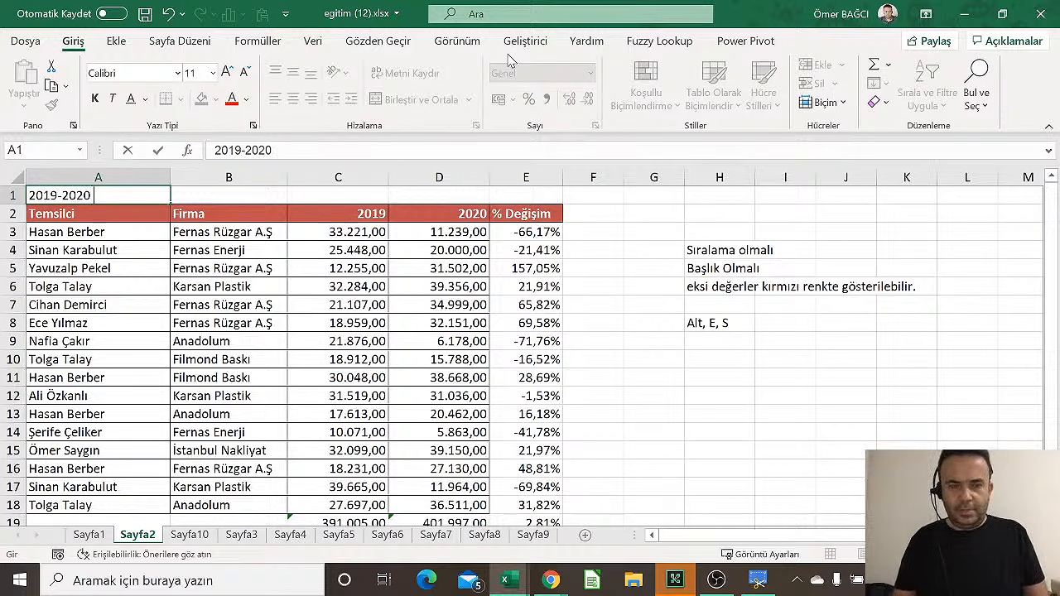
pyautogui.write(' Satı')
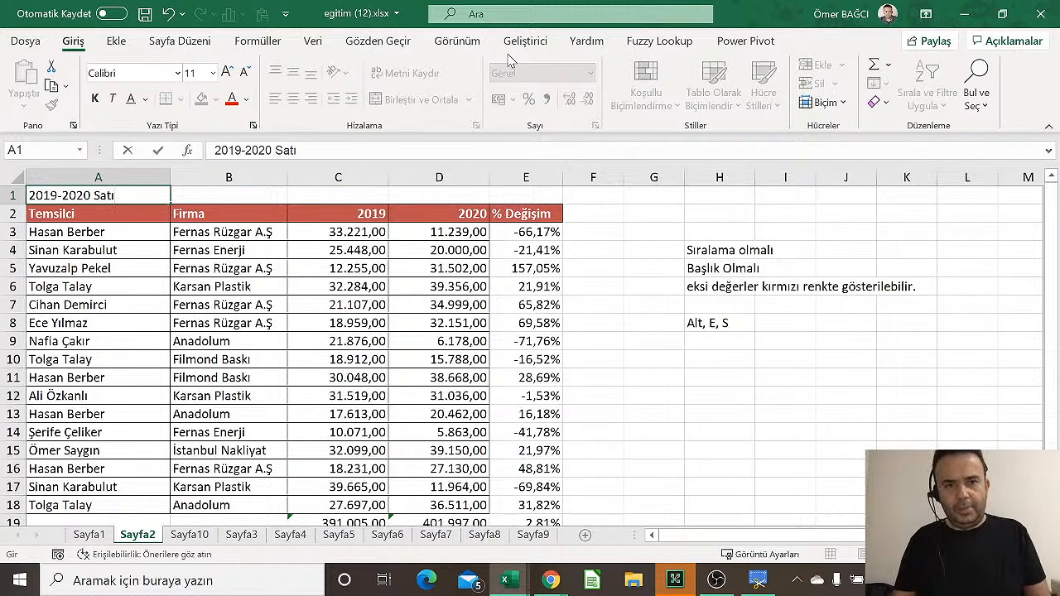
pyautogui.write('ş Değerleri')
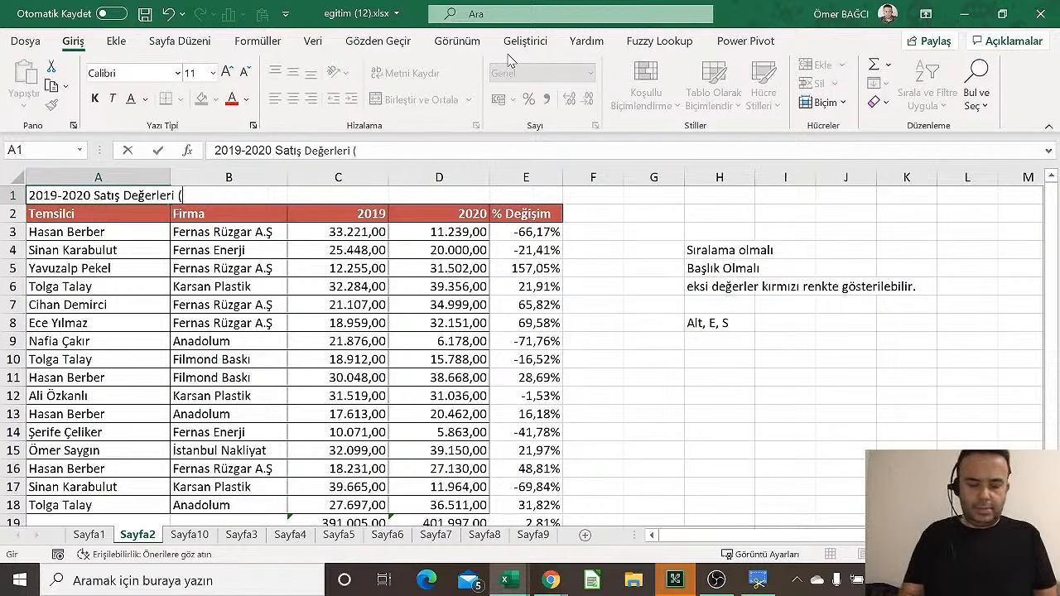
pyautogui.write('(TL)')
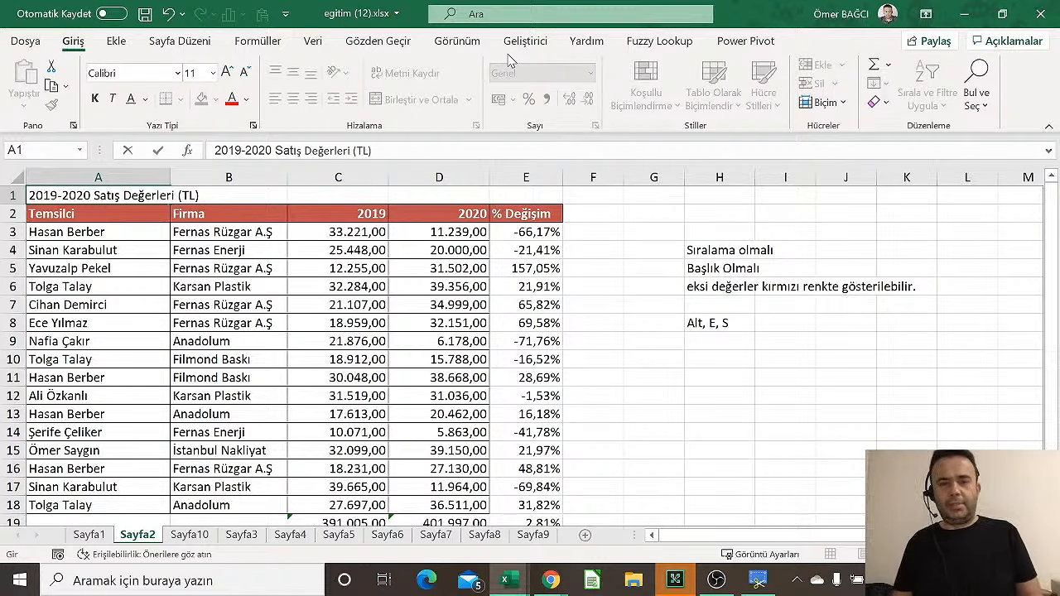
pyautogui.press('Return')
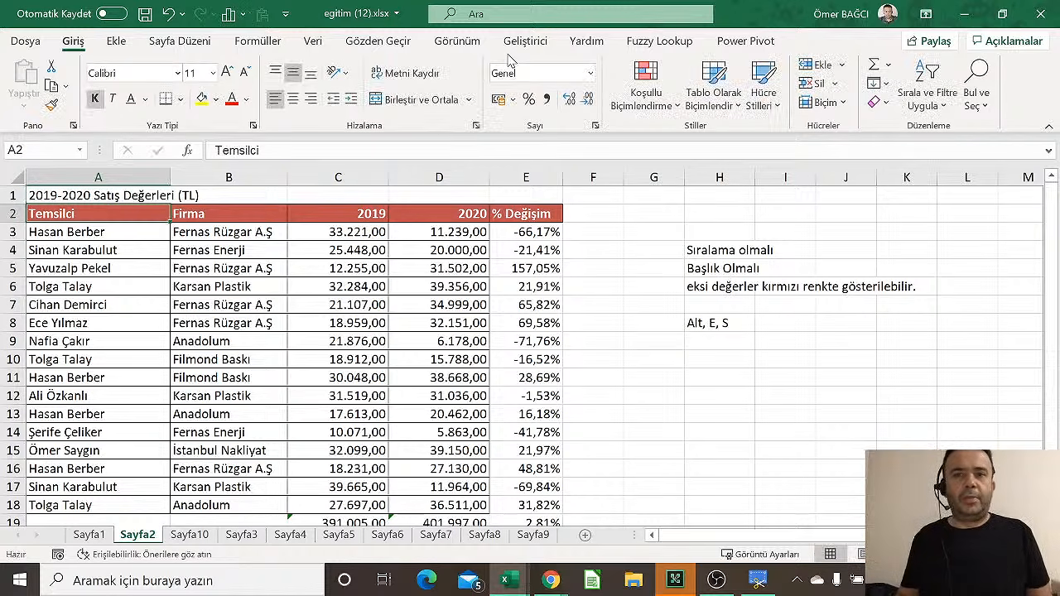
pyautogui.click(192, 536)
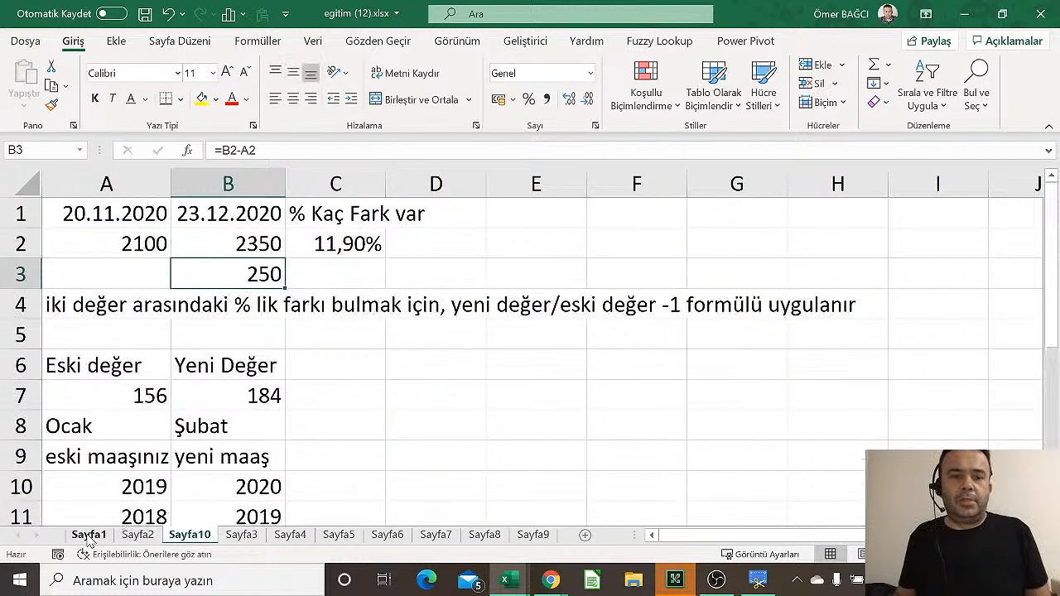
pyautogui.click(88, 536)
pyautogui.click(114, 194)
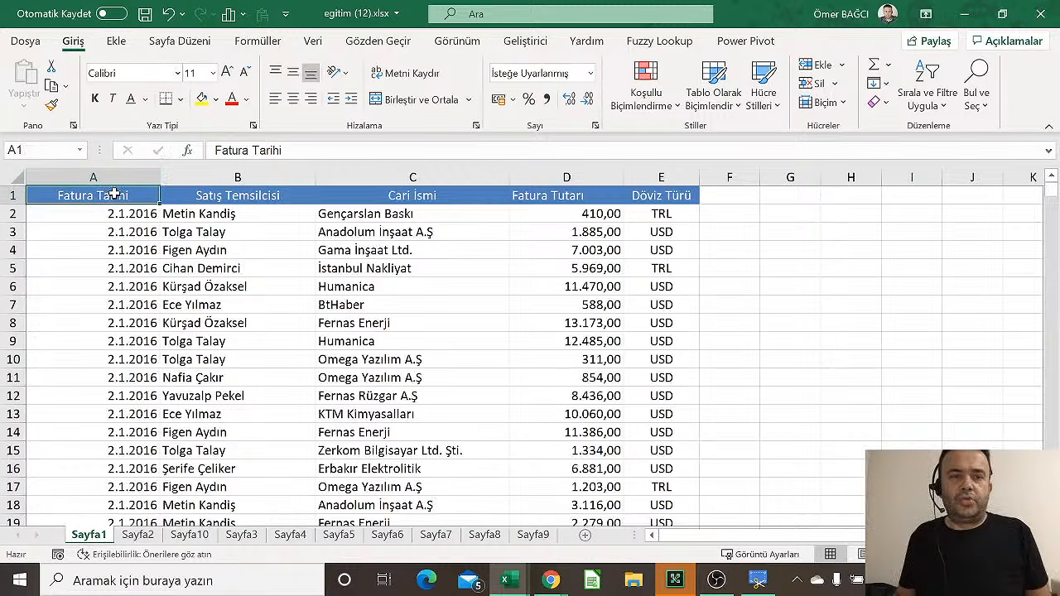
pyautogui.moveTo(114, 195); pyautogui.dragTo(694, 168)
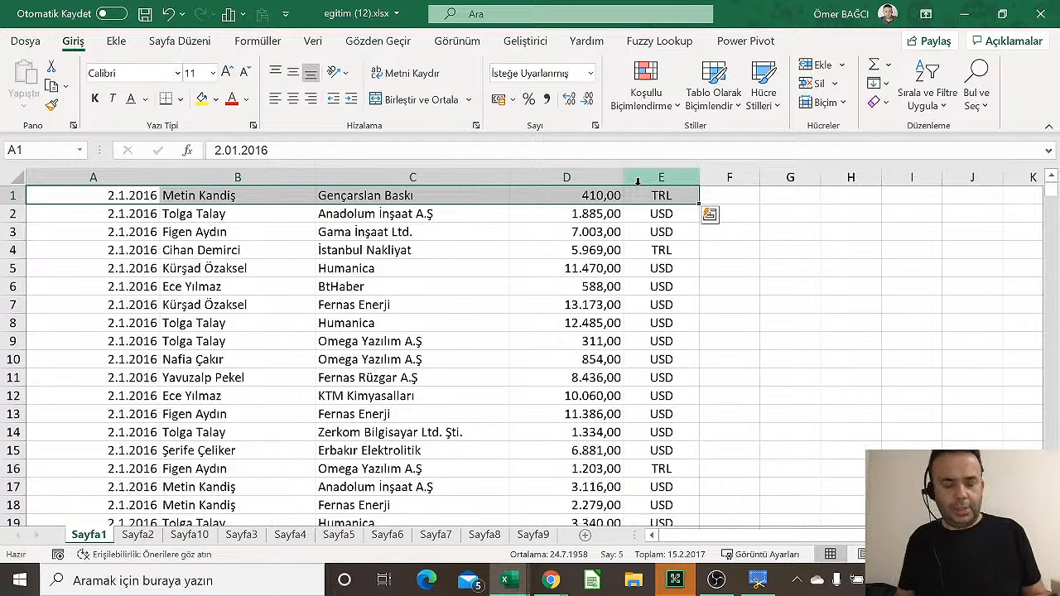
pyautogui.hotkey('ctrl', 'z')
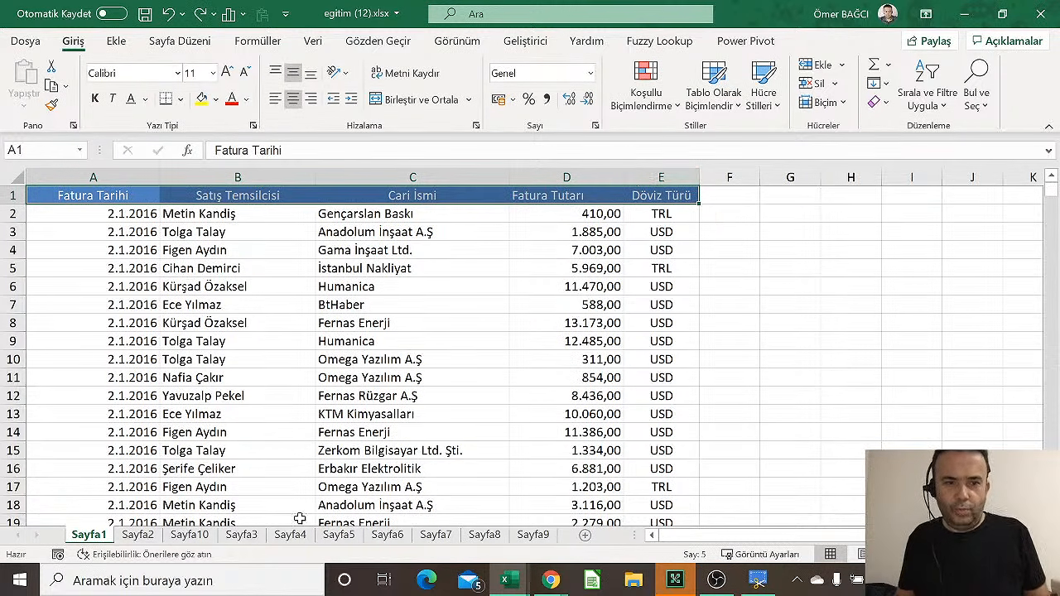
pyautogui.click(195, 538)
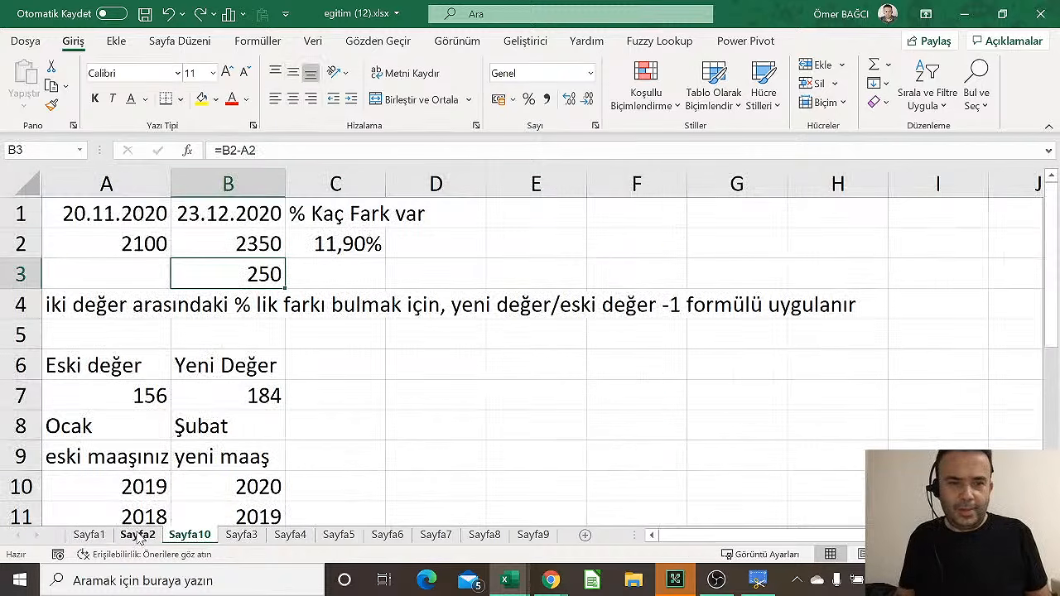
pyautogui.click(137, 536)
pyautogui.click(231, 304)
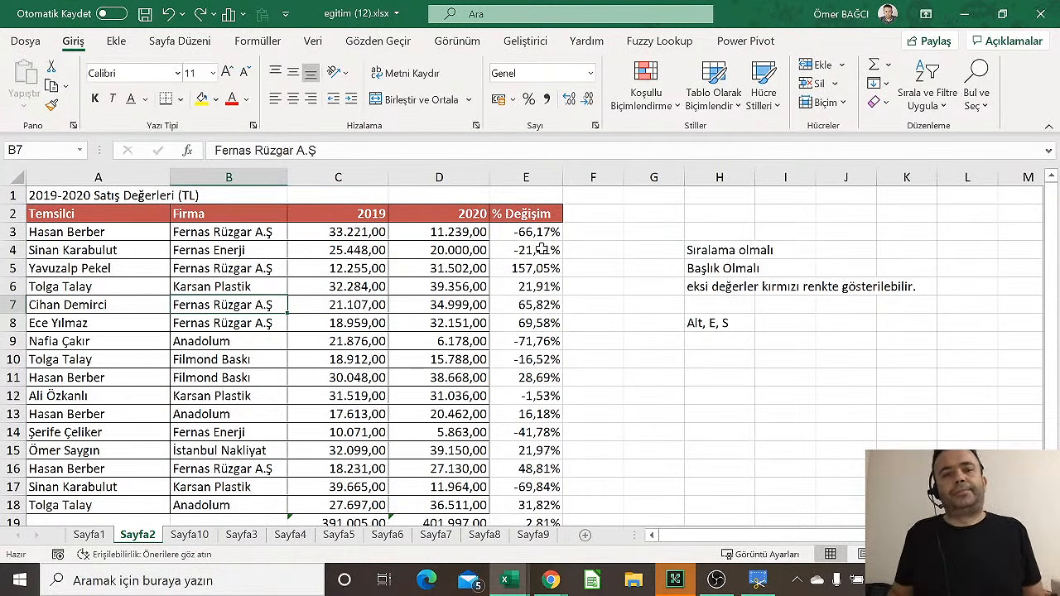
# Select the title row A1:E1, first confirming that cell E1 is empty
pyautogui.moveTo(78, 196); pyautogui.dragTo(527, 186)
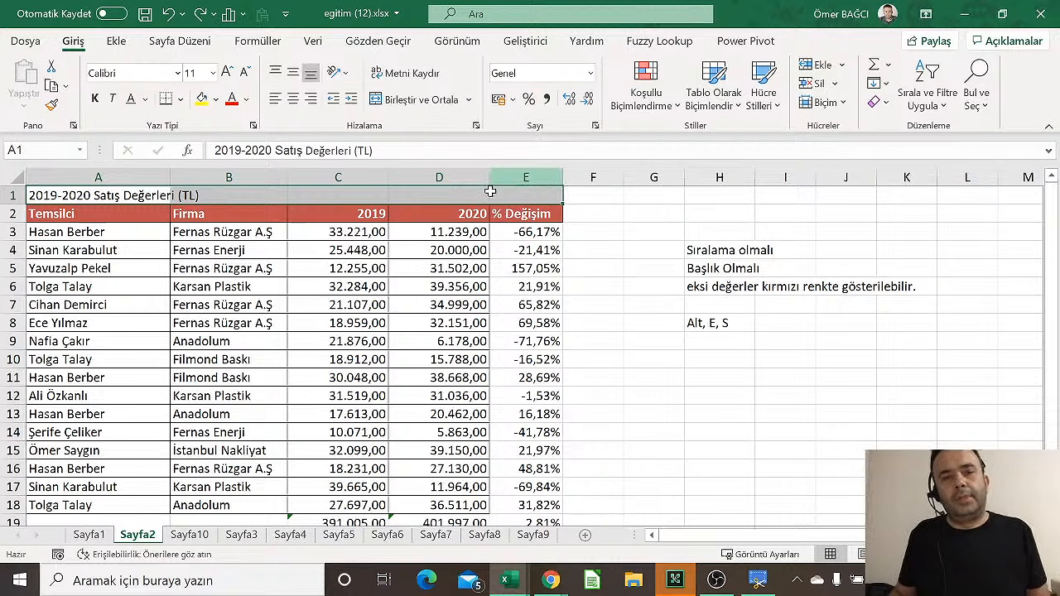
pyautogui.click(90, 286)
pyautogui.click(92, 197)
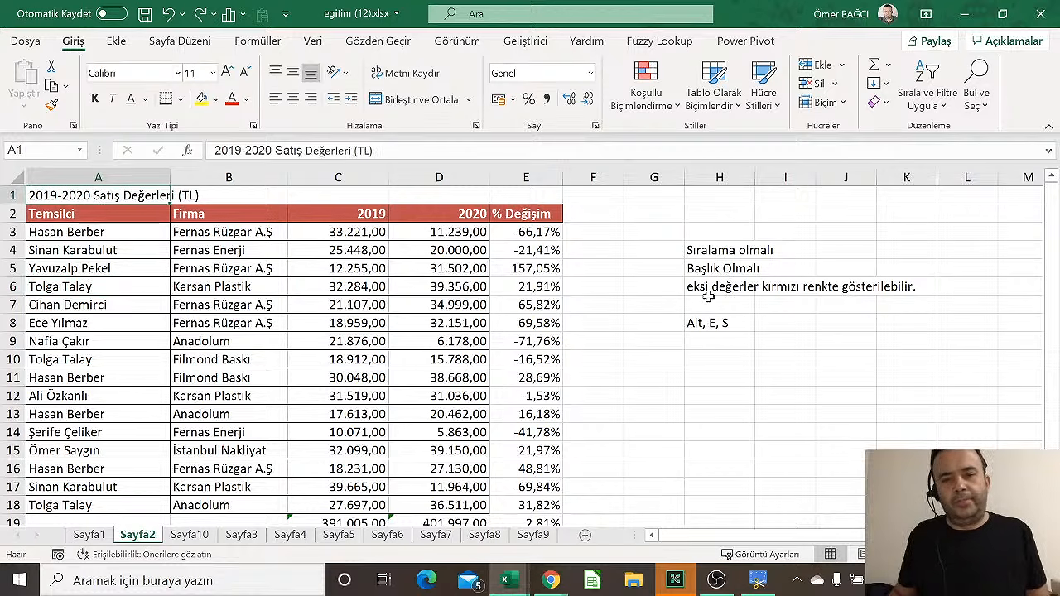
pyautogui.click(554, 197)
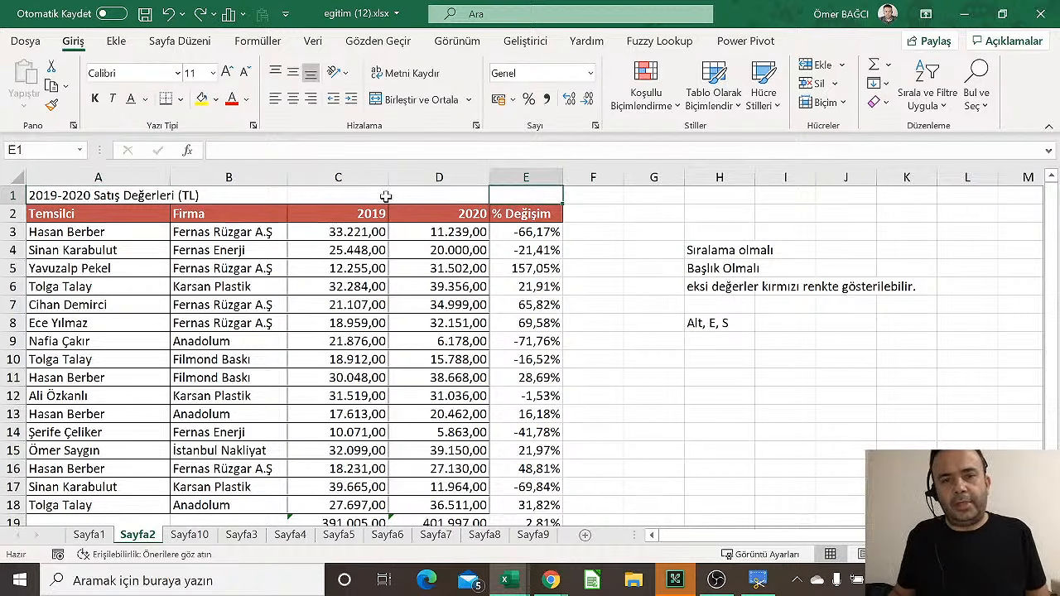
pyautogui.moveTo(71, 195); pyautogui.dragTo(551, 188)
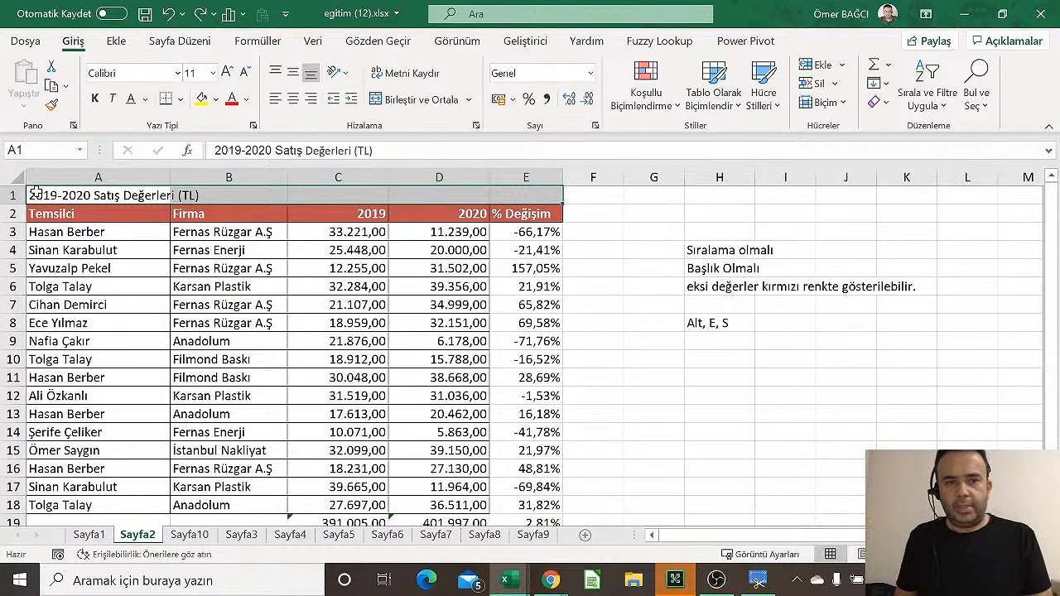
pyautogui.moveTo(75, 196); pyautogui.dragTo(527, 197)
# Merge and center the title across A1:E1, and enter the note 'Alt, i, r' in H9
pyautogui.click(403, 99)
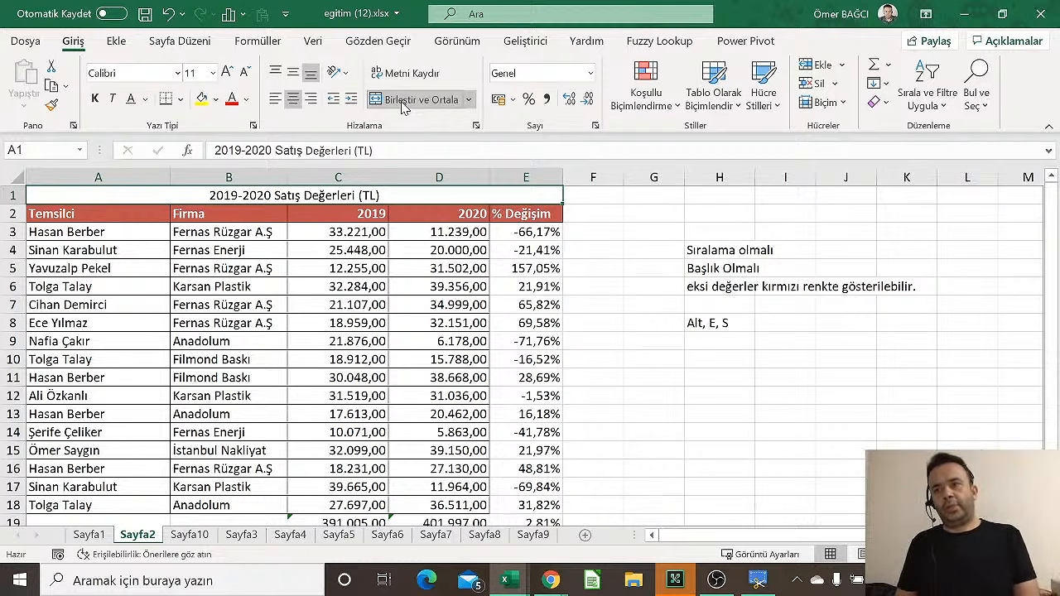
pyautogui.click(734, 338)
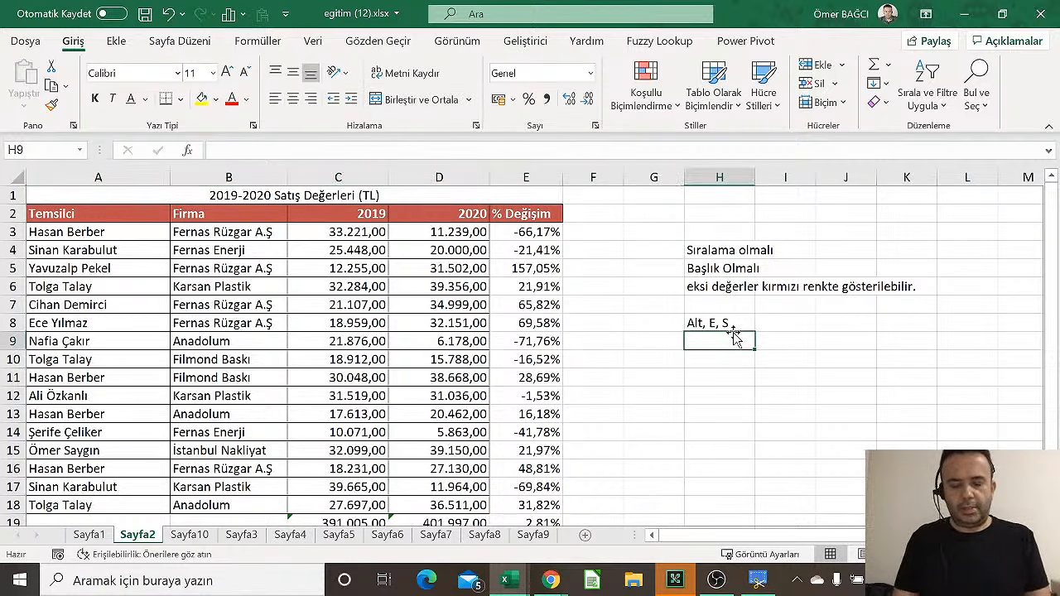
pyautogui.write('Alt, ,')
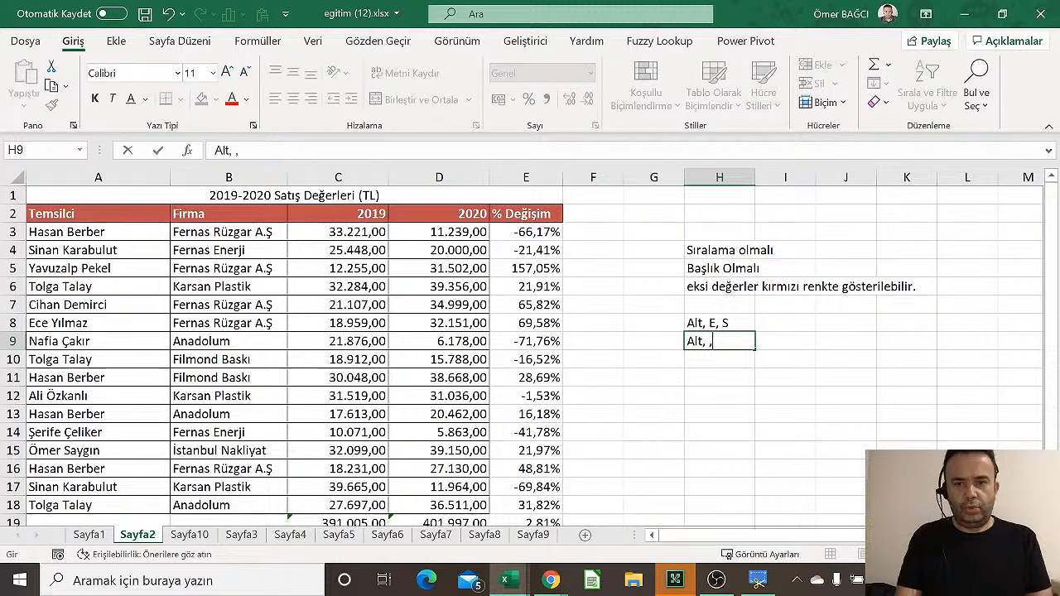
pyautogui.press('BackSpace')
pyautogui.write('i, r')
pyautogui.press('Return')
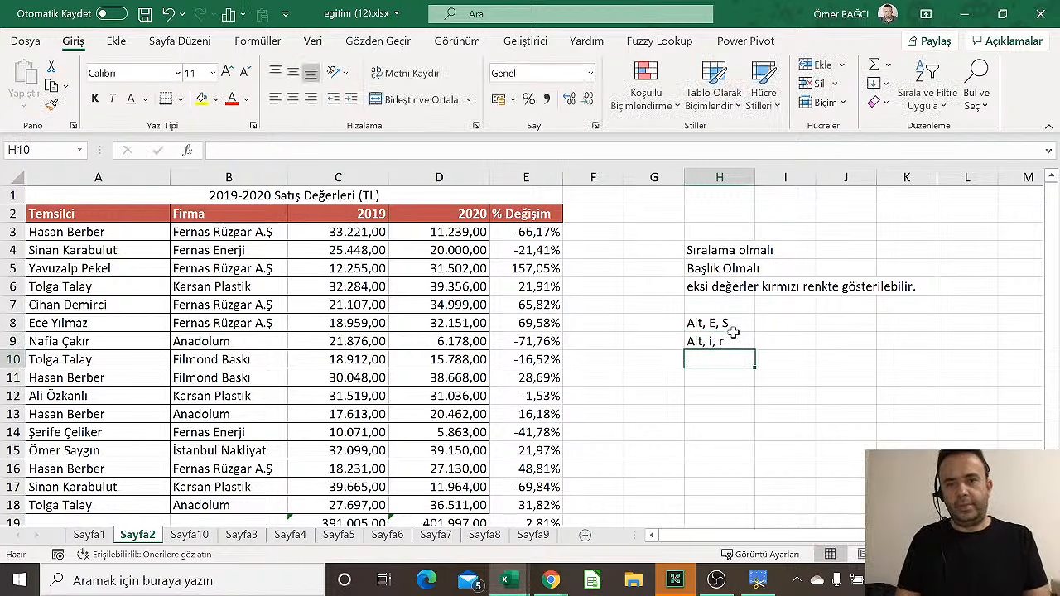
# Unmerge the title, reselect A1:E1, and merge and center it again
pyautogui.click(745, 338)
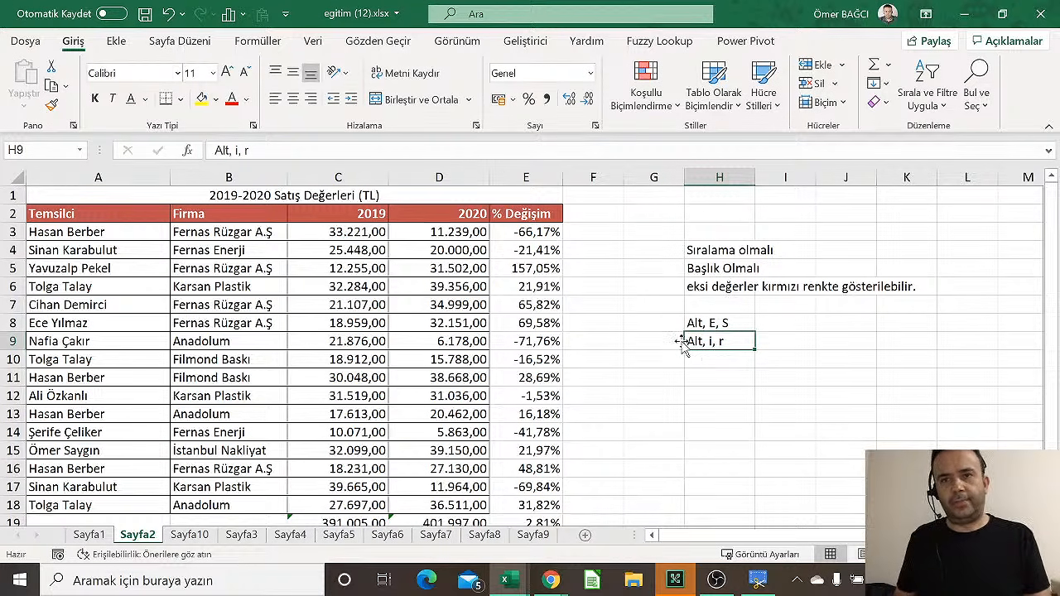
pyautogui.click(214, 202)
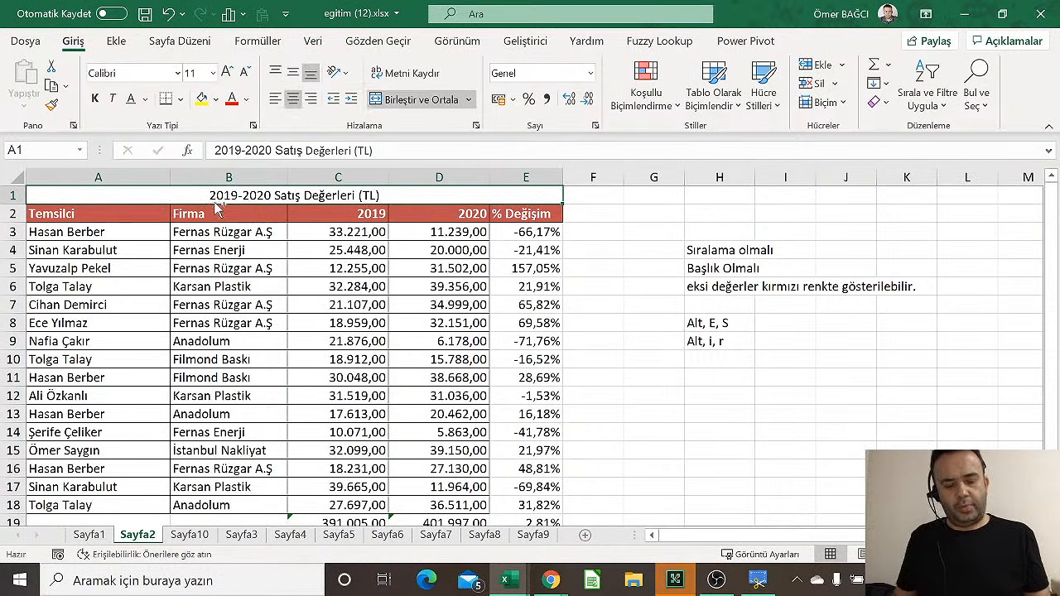
pyautogui.click(427, 101)
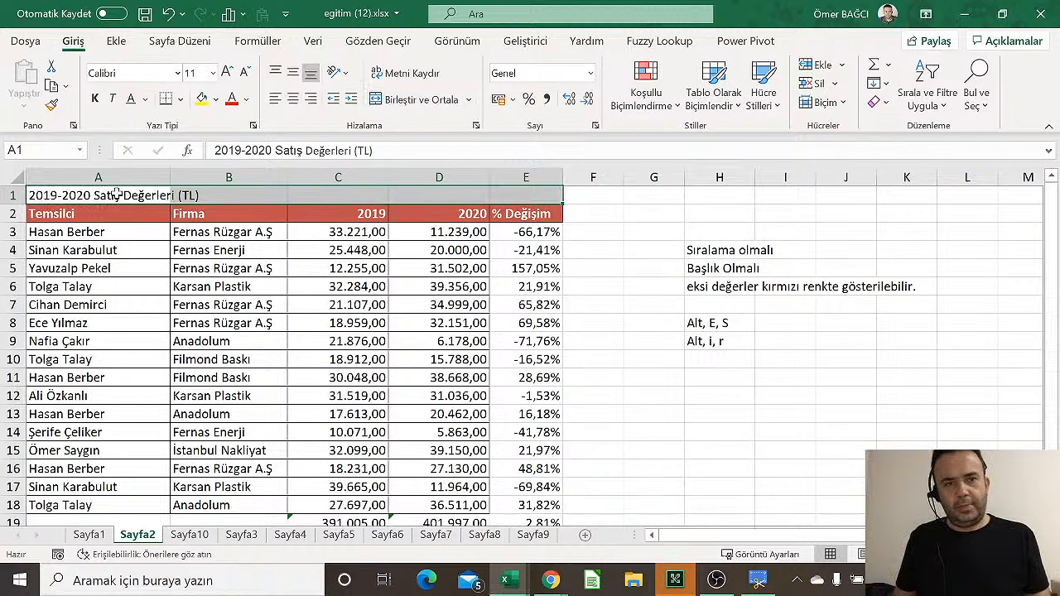
pyautogui.moveTo(117, 194); pyautogui.dragTo(500, 191)
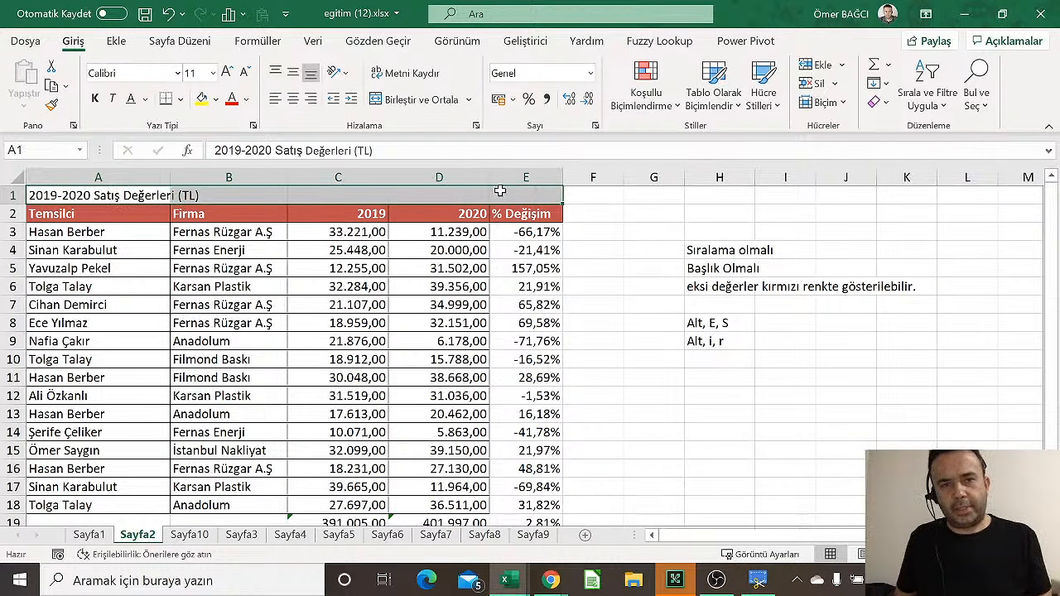
pyautogui.click(419, 99)
pyautogui.click(434, 299)
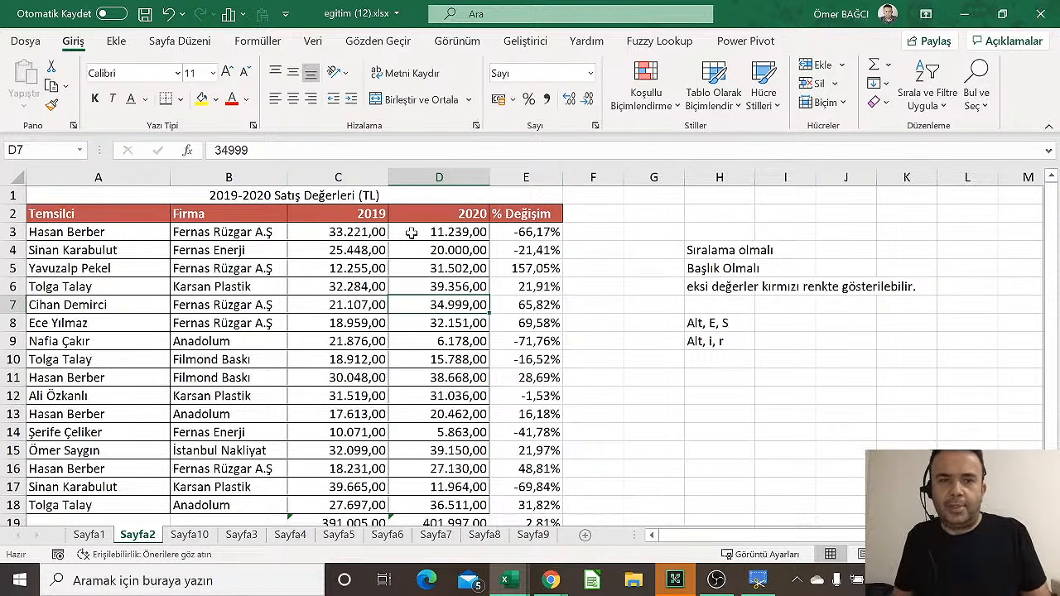
pyautogui.click(427, 192)
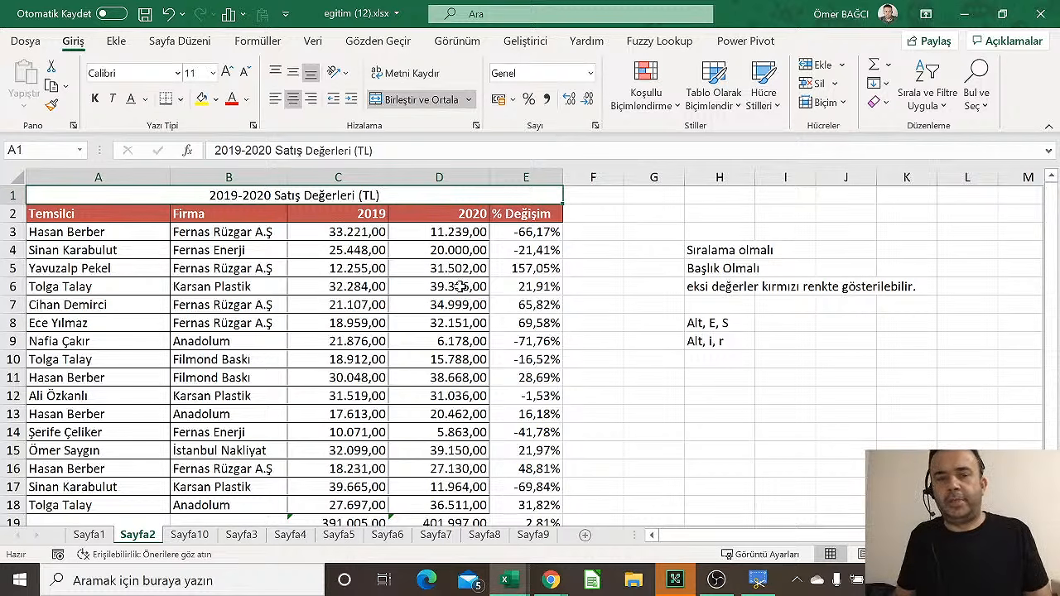
# Unmerge the title back into A1, select A1:E1, and open then close Hücreleri Biçimlendir
pyautogui.click(430, 100)
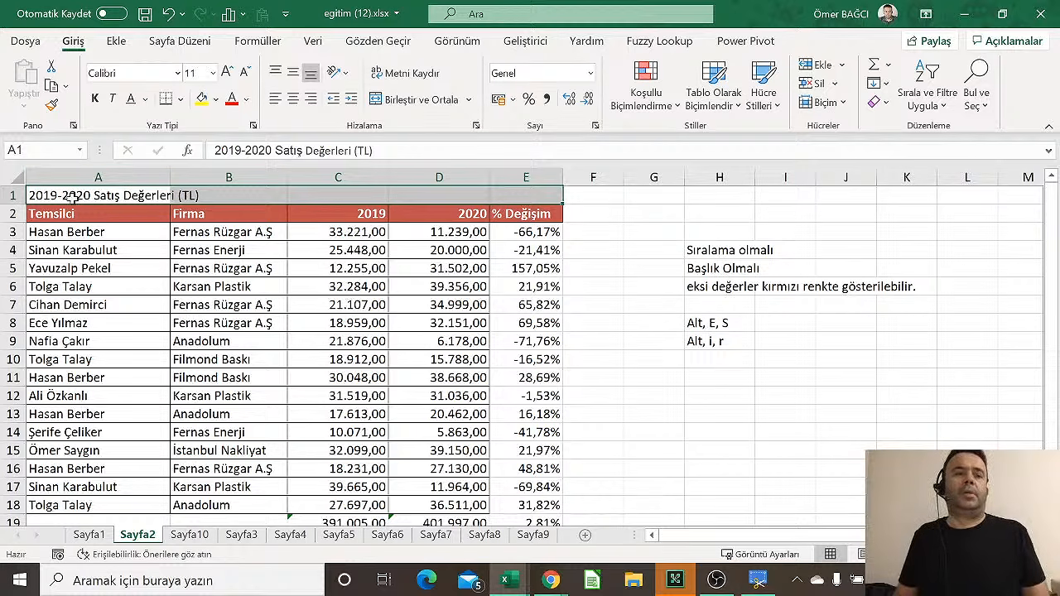
pyautogui.moveTo(72, 197); pyautogui.dragTo(545, 193)
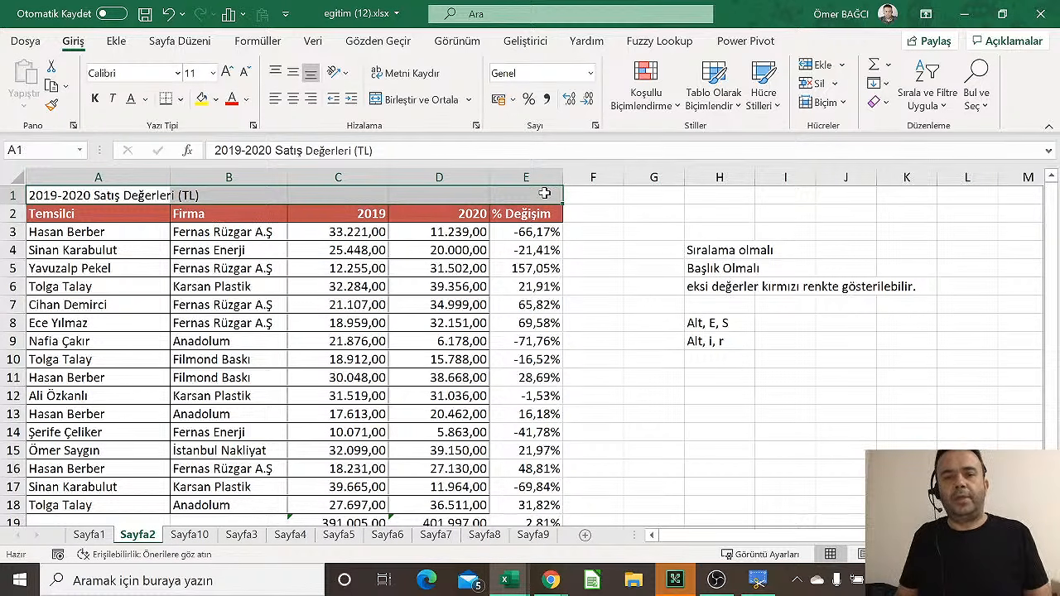
pyautogui.rightClick(545, 193)
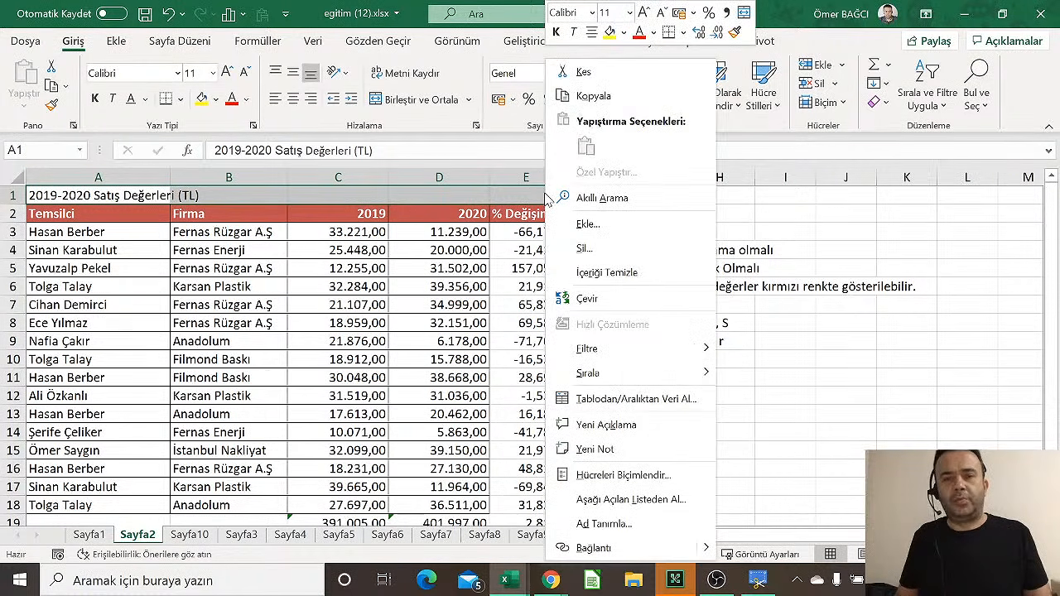
pyautogui.click(629, 481)
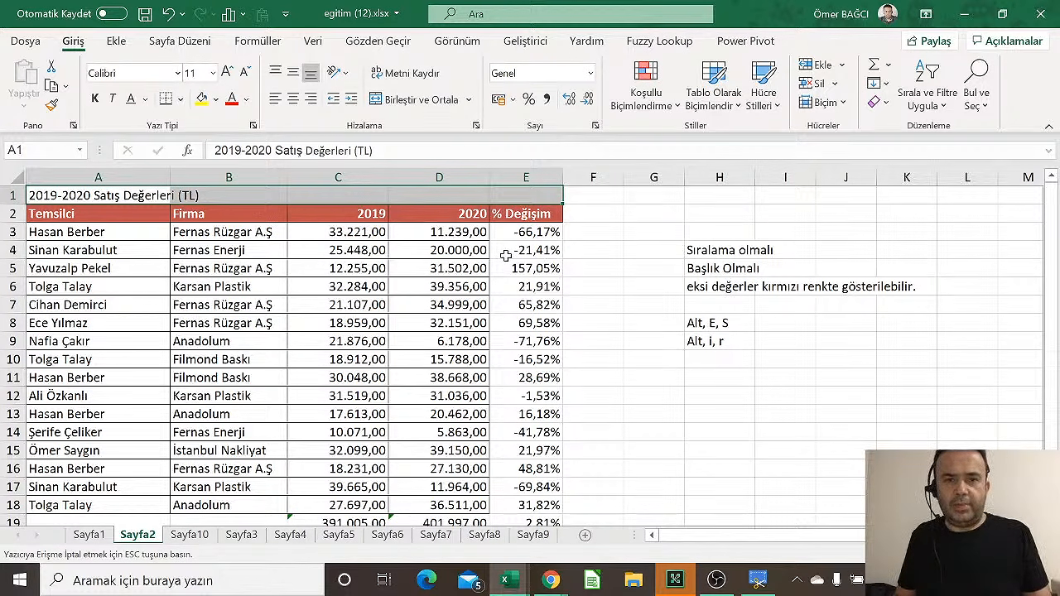
pyautogui.press('Escape')
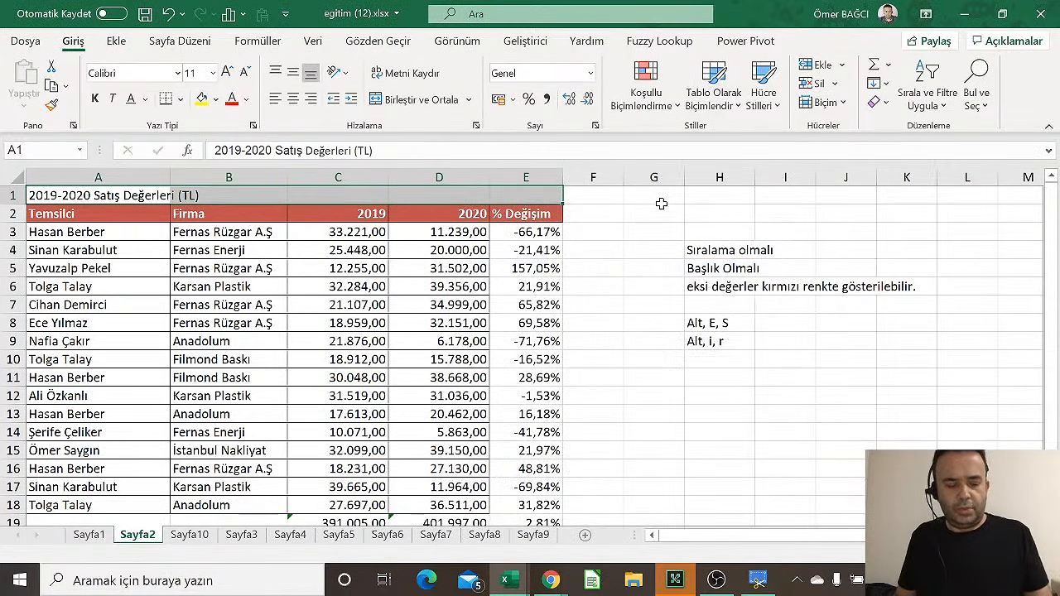
# Open Hücreleri Biçimlendir with Ctrl+1, then from the right-click menu, closing it each time
pyautogui.hotkey('ctrl', '1')
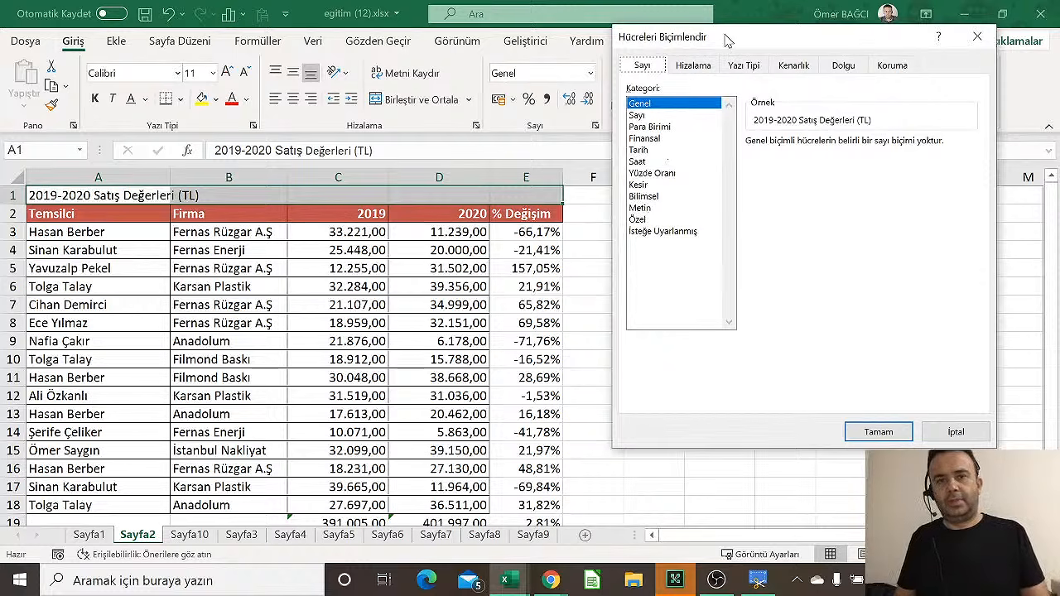
pyautogui.moveTo(728, 40); pyautogui.dragTo(621, 97)
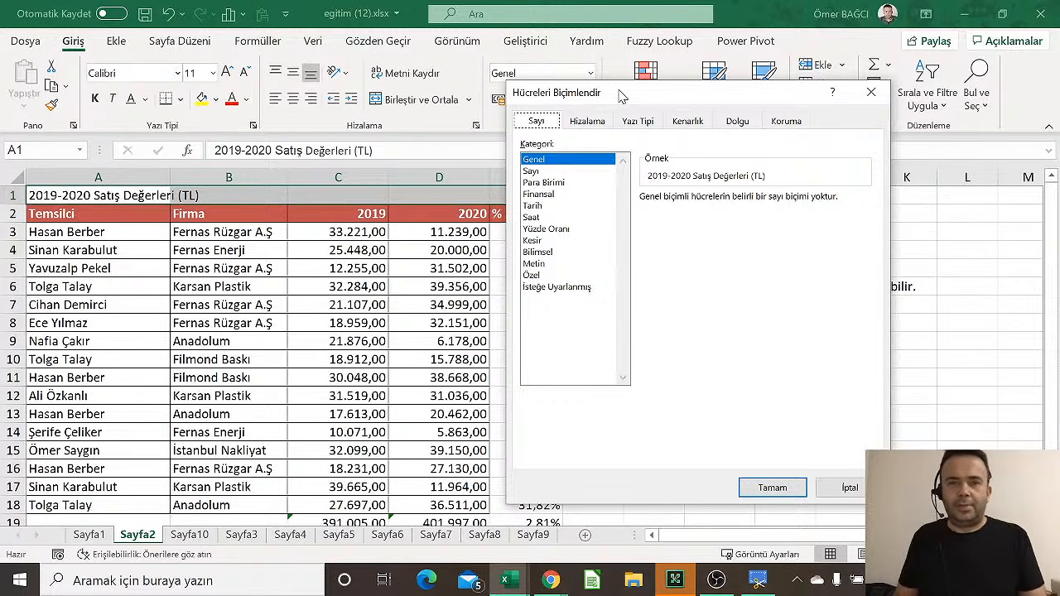
pyautogui.moveTo(622, 98); pyautogui.dragTo(524, 92)
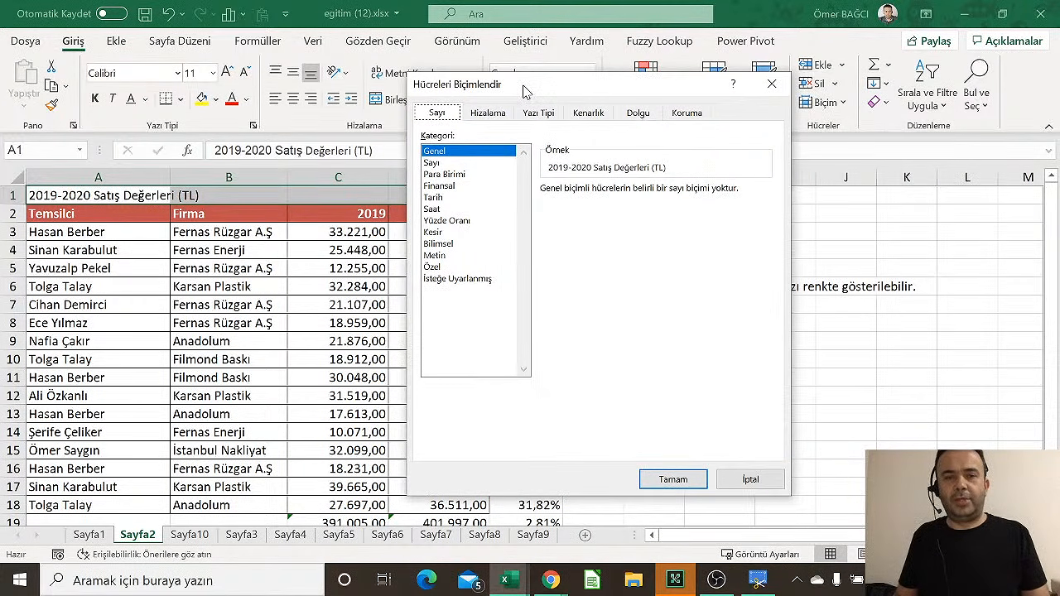
pyautogui.press('Escape')
pyautogui.rightClick(427, 205)
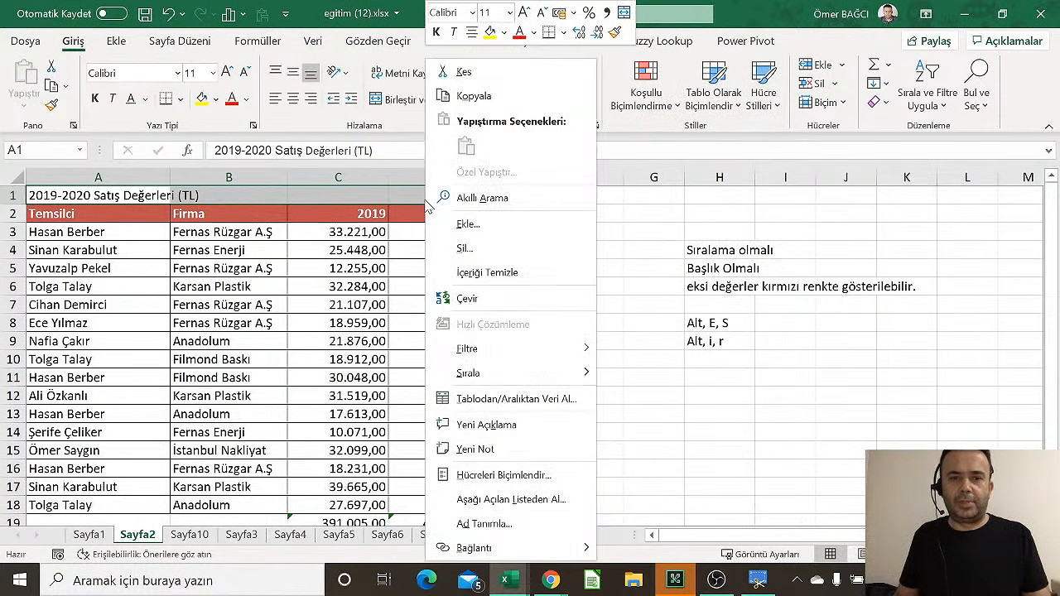
pyautogui.click(502, 474)
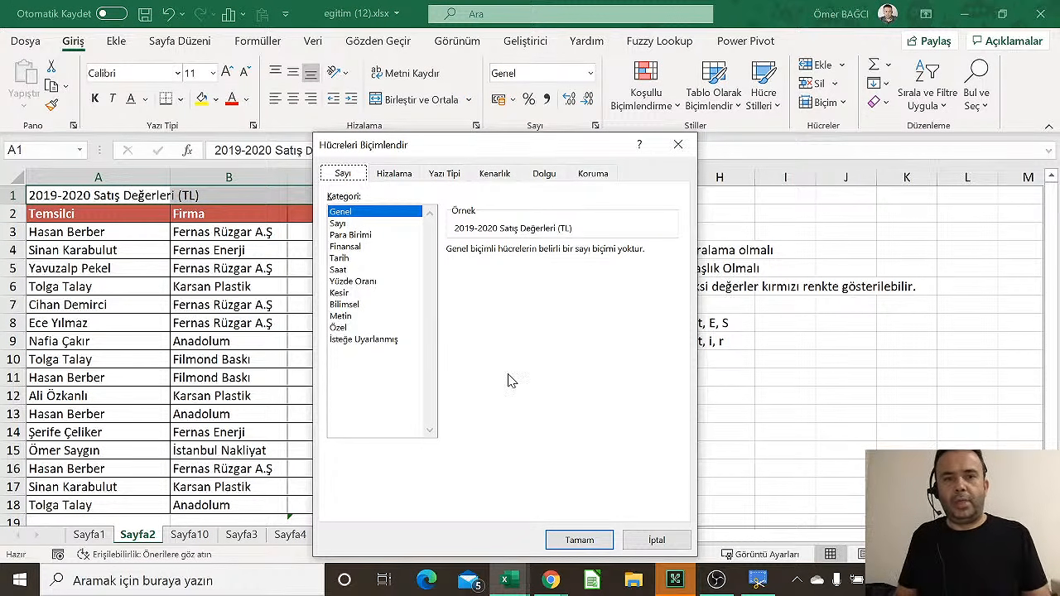
pyautogui.press('Escape')
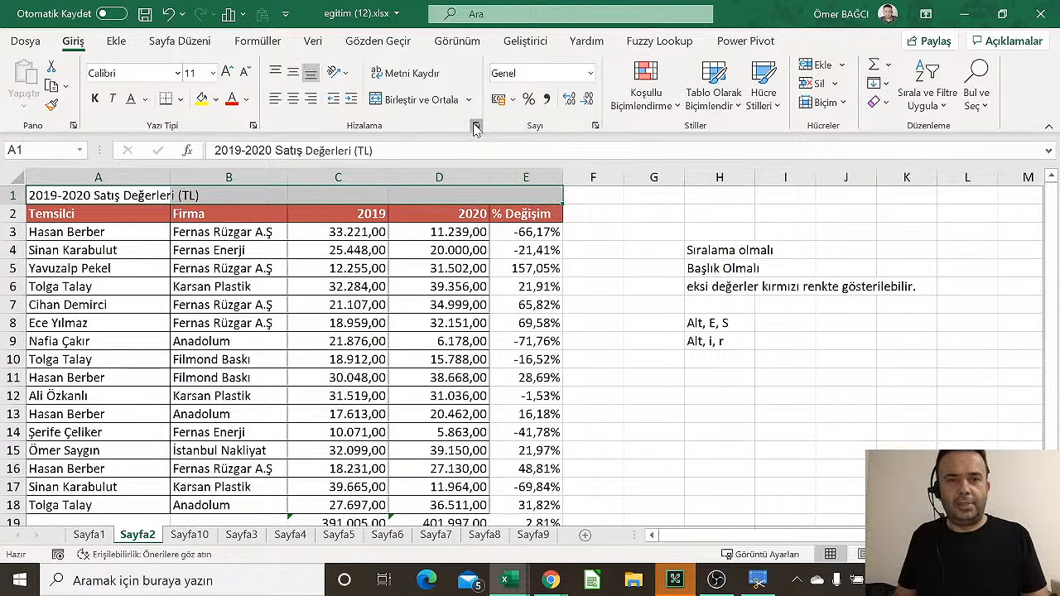
pyautogui.click(476, 127)
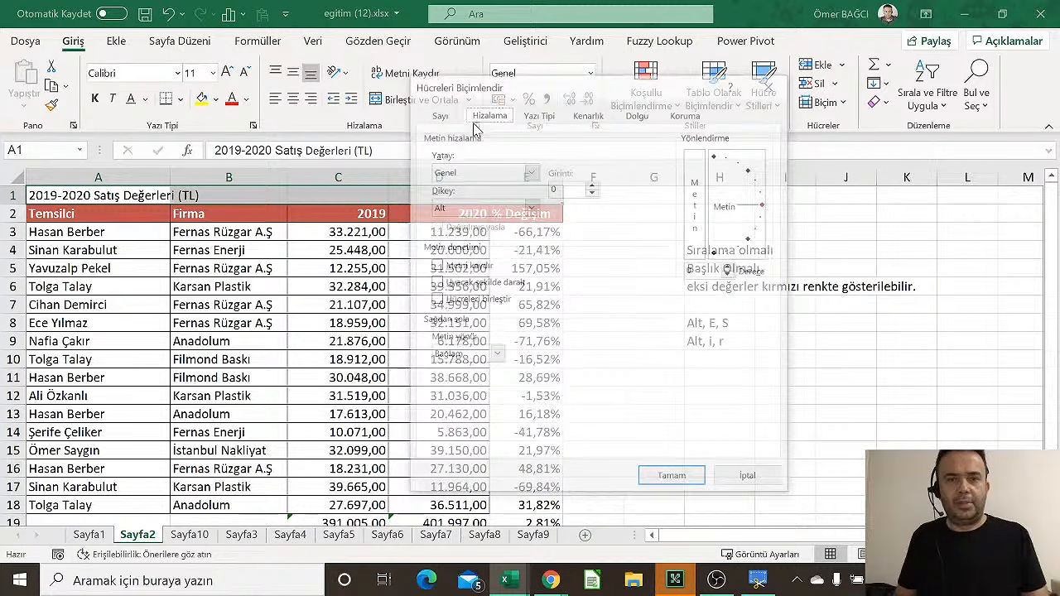
pyautogui.click(252, 126)
pyautogui.press('Escape')
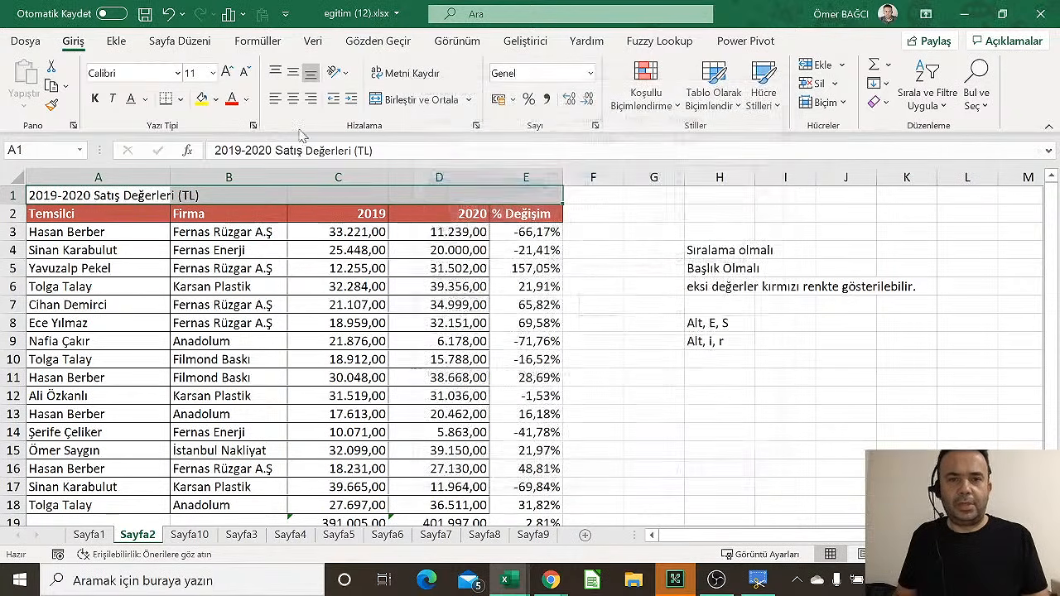
pyautogui.click(595, 126)
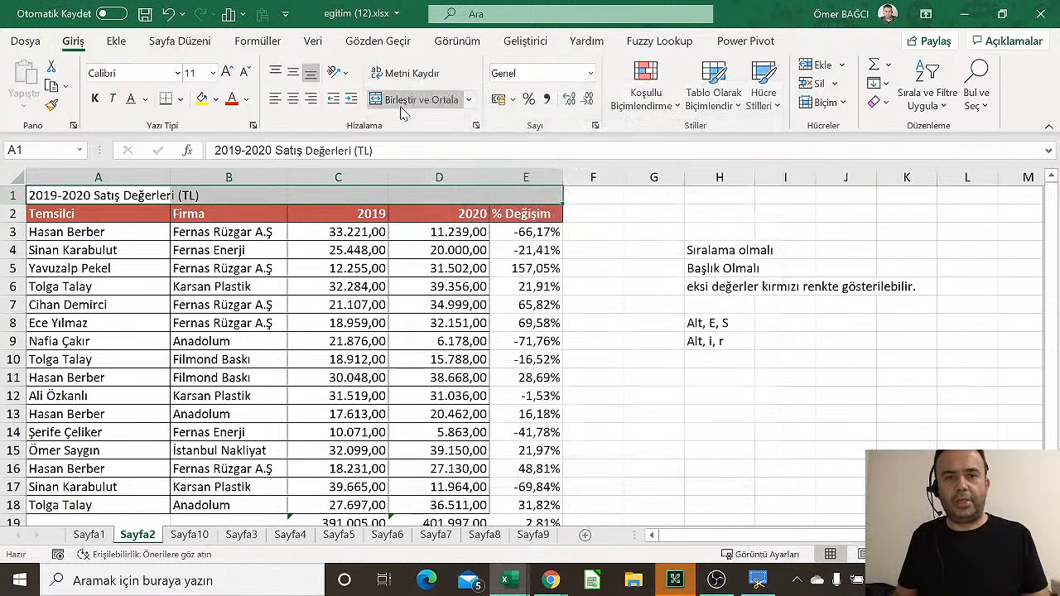
pyautogui.press('Escape')
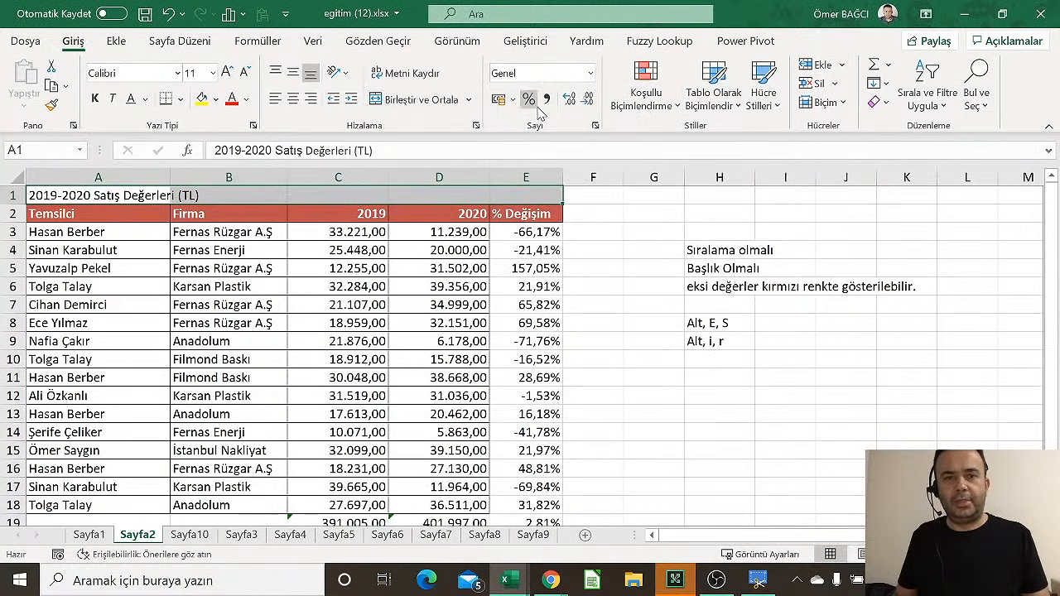
pyautogui.click(253, 126)
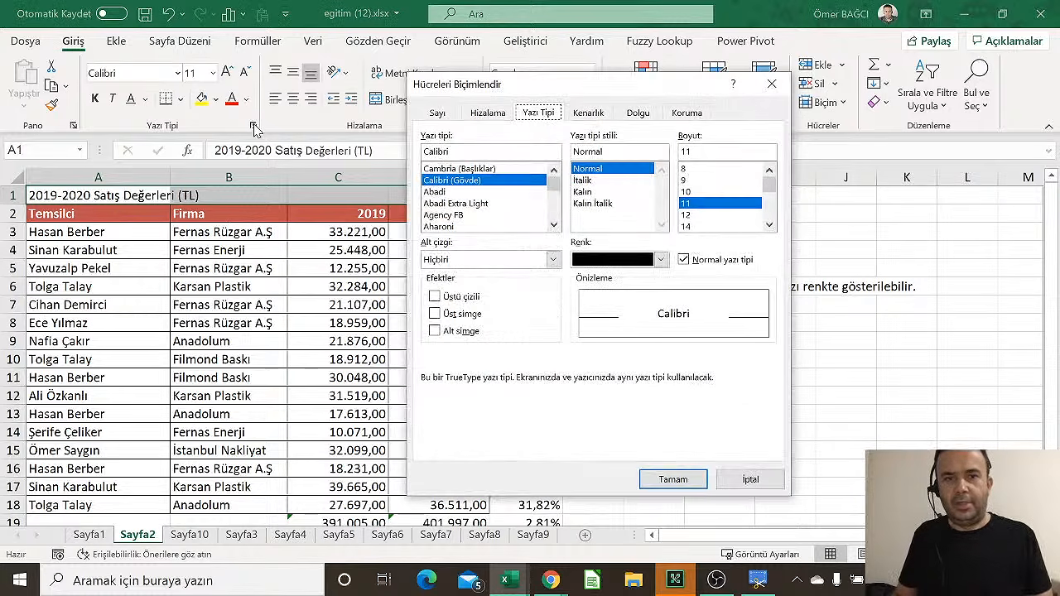
pyautogui.press('Escape')
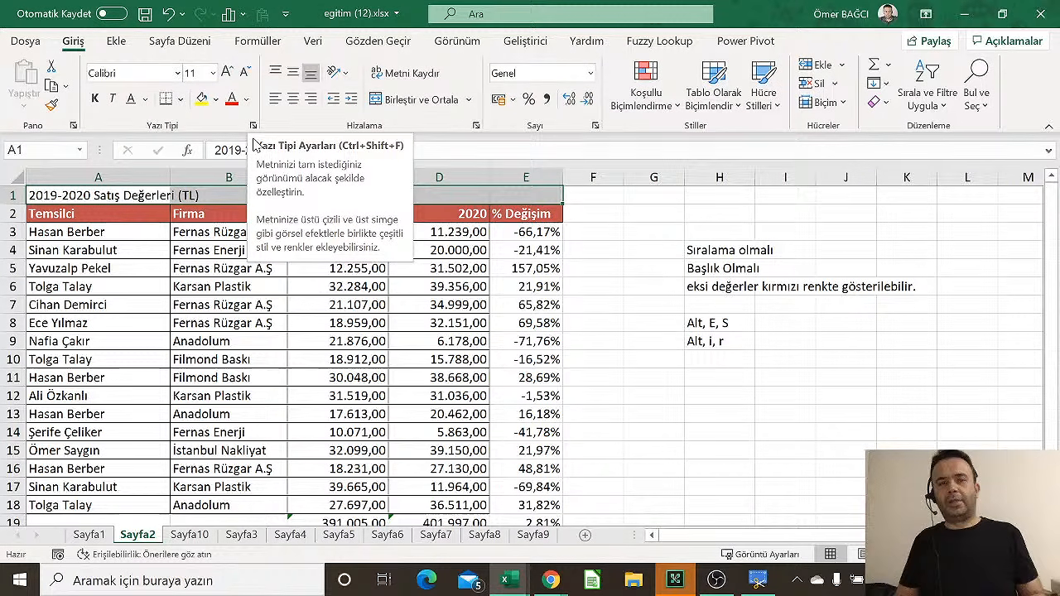
pyautogui.click(253, 128)
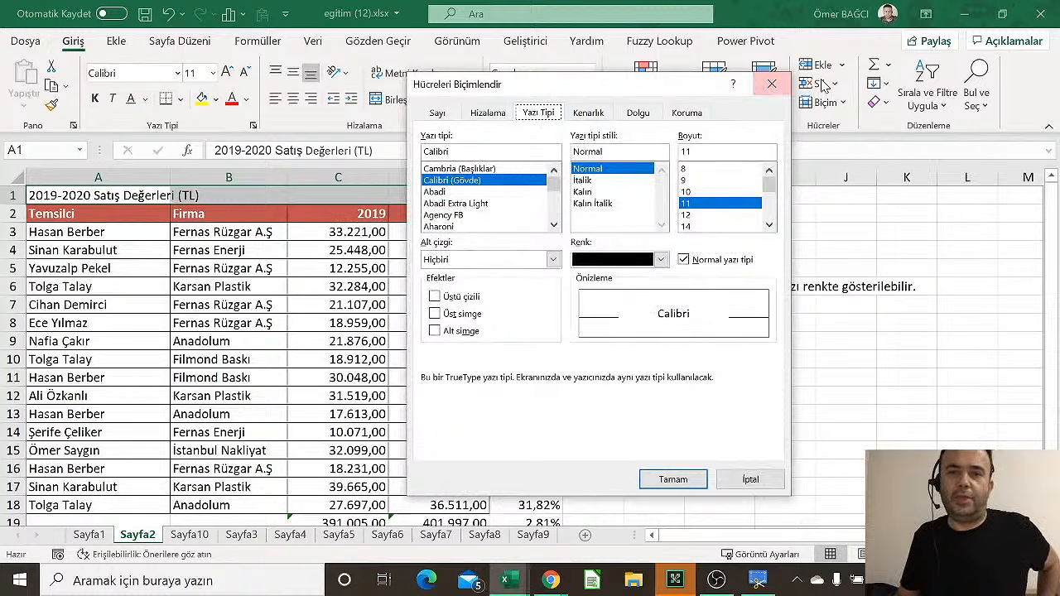
pyautogui.click(771, 83)
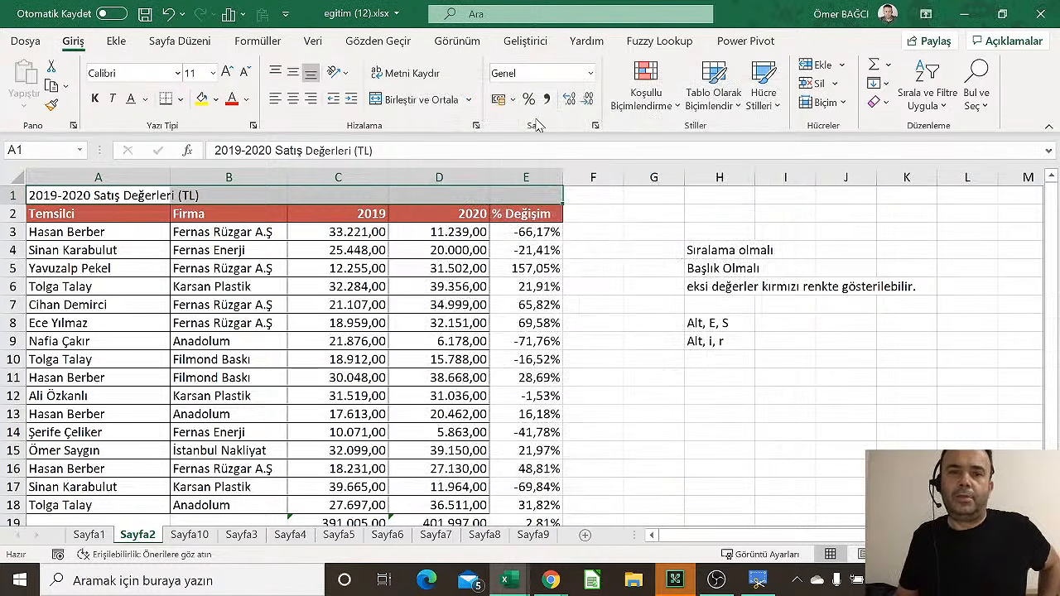
pyautogui.click(596, 126)
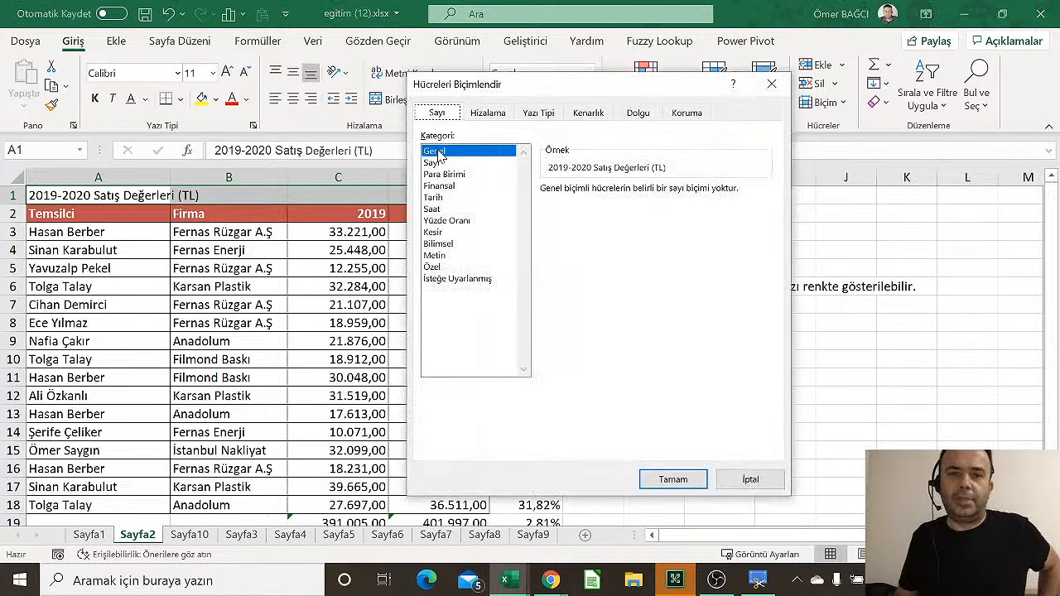
pyautogui.click(771, 83)
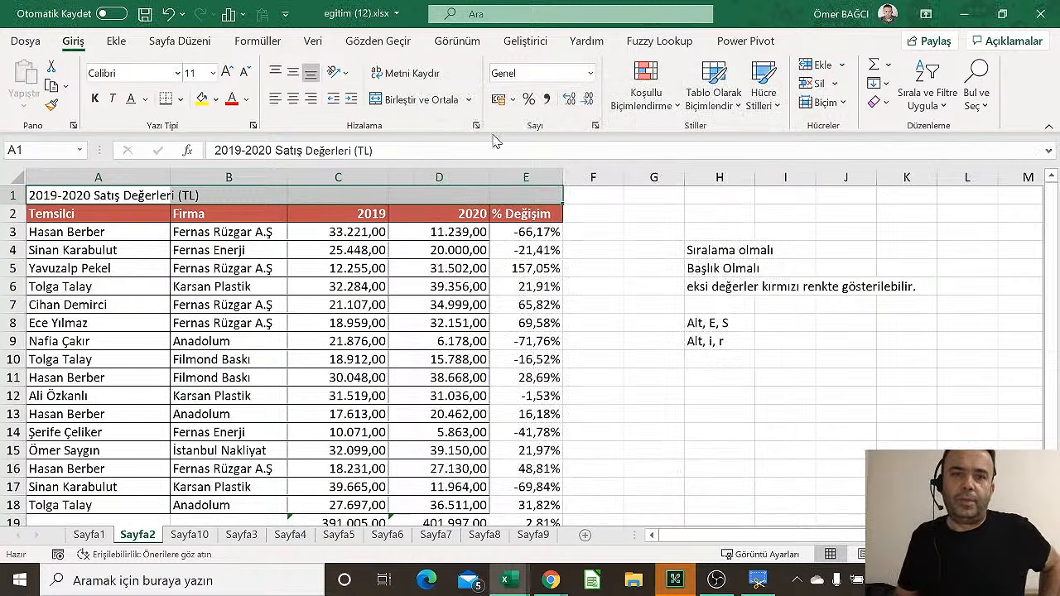
pyautogui.click(480, 127)
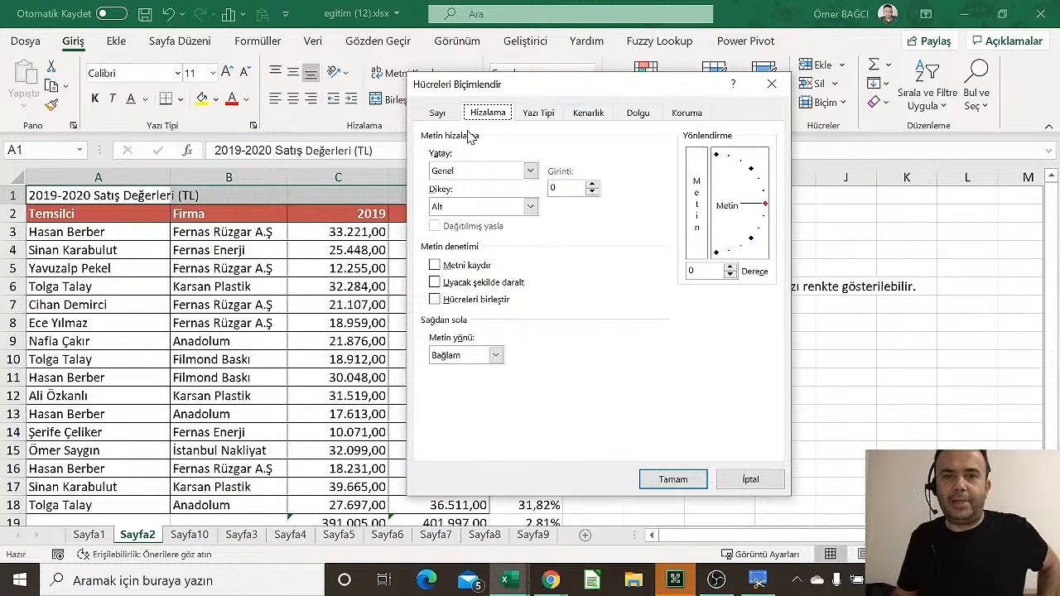
pyautogui.click(771, 83)
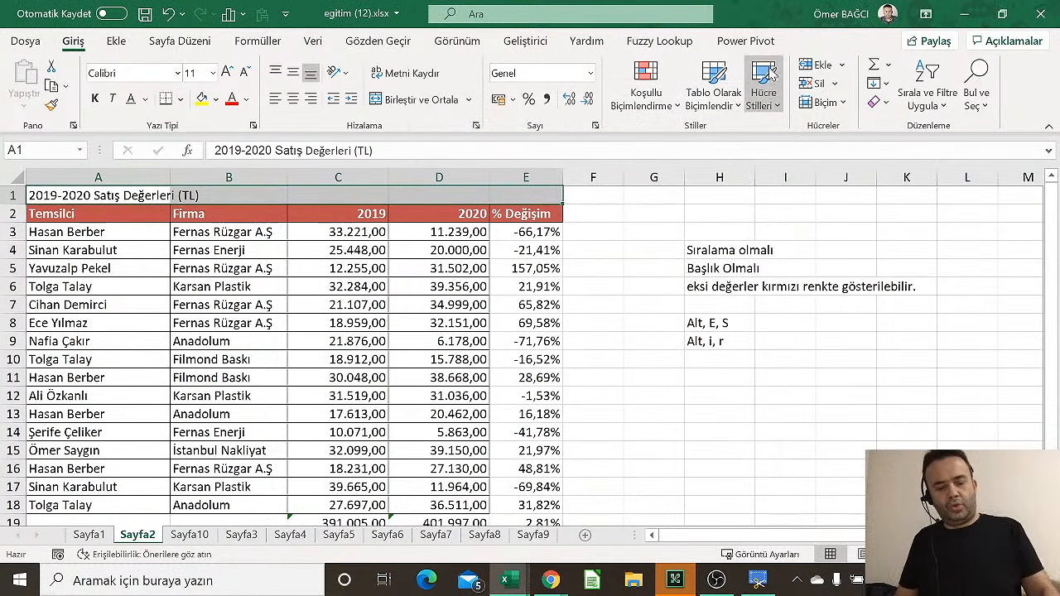
# Set the A1:E1 horizontal alignment to Seçim Arasında Ortala (Center Across Selection)
pyautogui.hotkey('ctrl', '1')
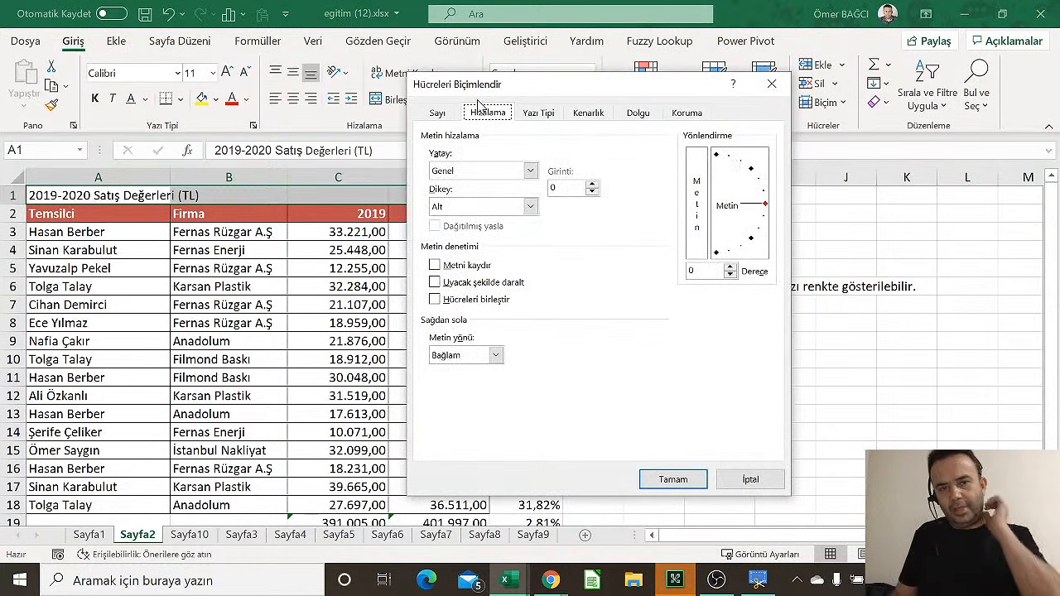
pyautogui.click(437, 113)
pyautogui.click(488, 113)
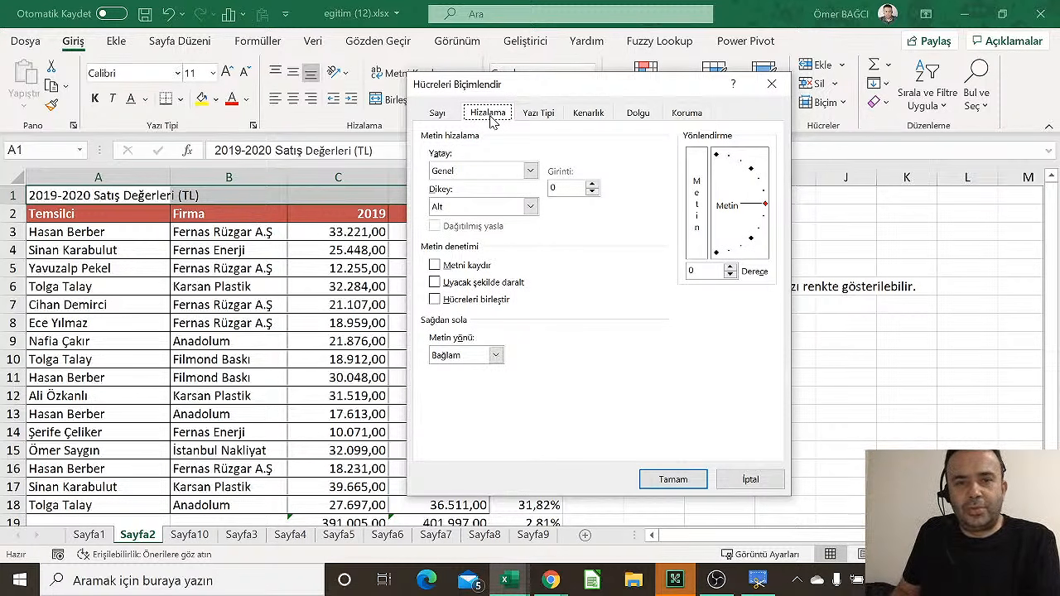
pyautogui.click(442, 174)
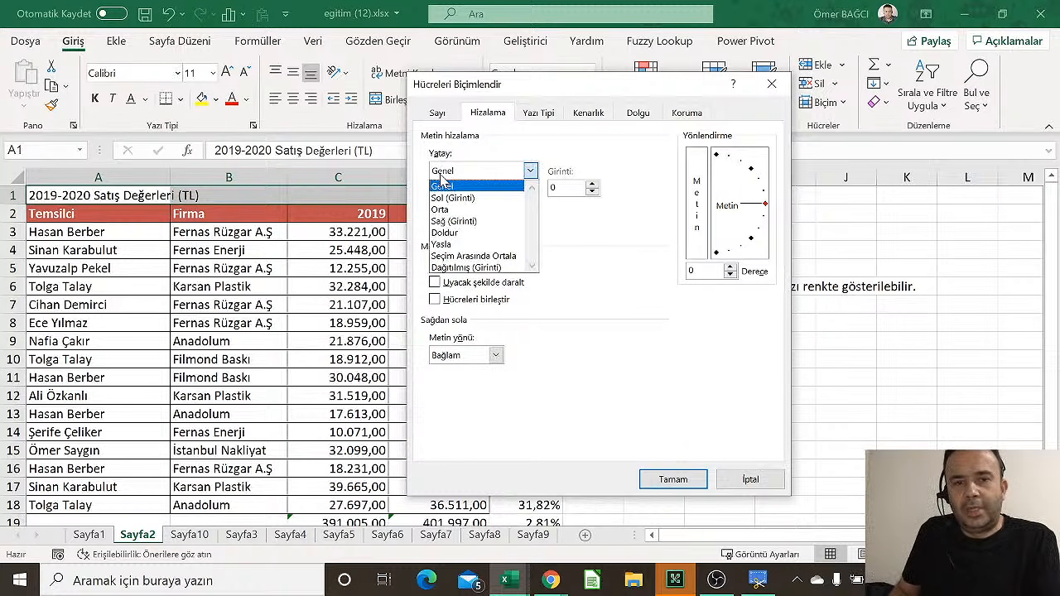
pyautogui.click(476, 257)
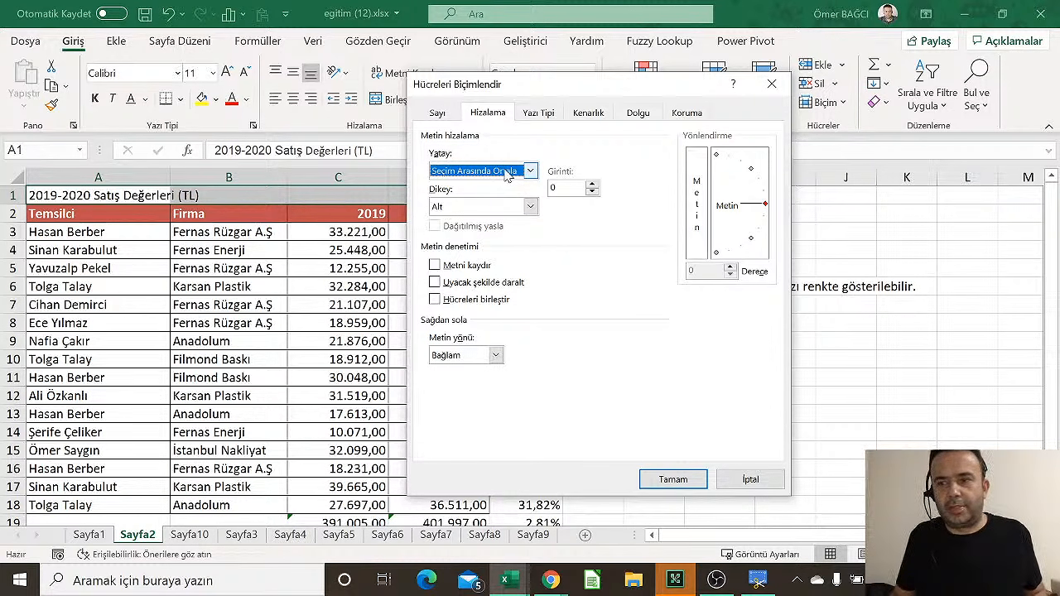
pyautogui.click(674, 485)
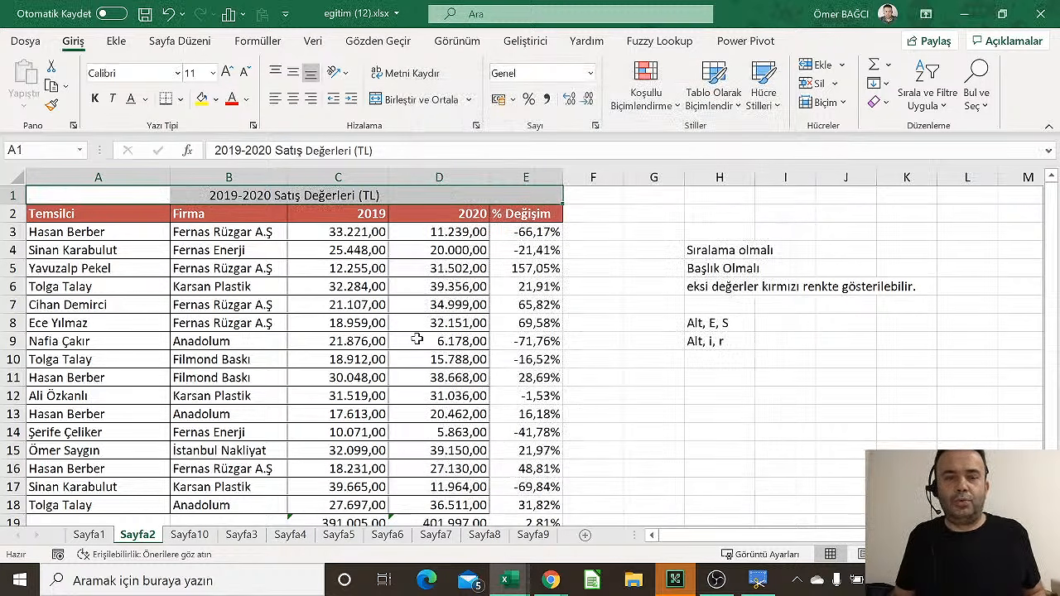
# Select each column's cells through row 1 to show the title cells remain unmerged
pyautogui.click(396, 396)
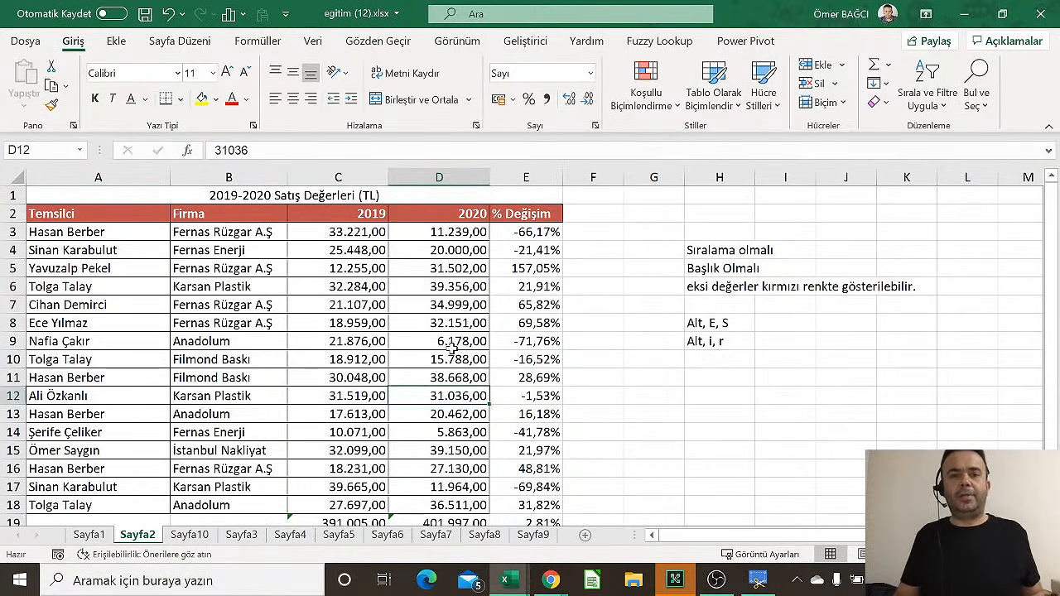
pyautogui.moveTo(451, 343); pyautogui.dragTo(439, 196)
pyautogui.moveTo(356, 341); pyautogui.dragTo(348, 197)
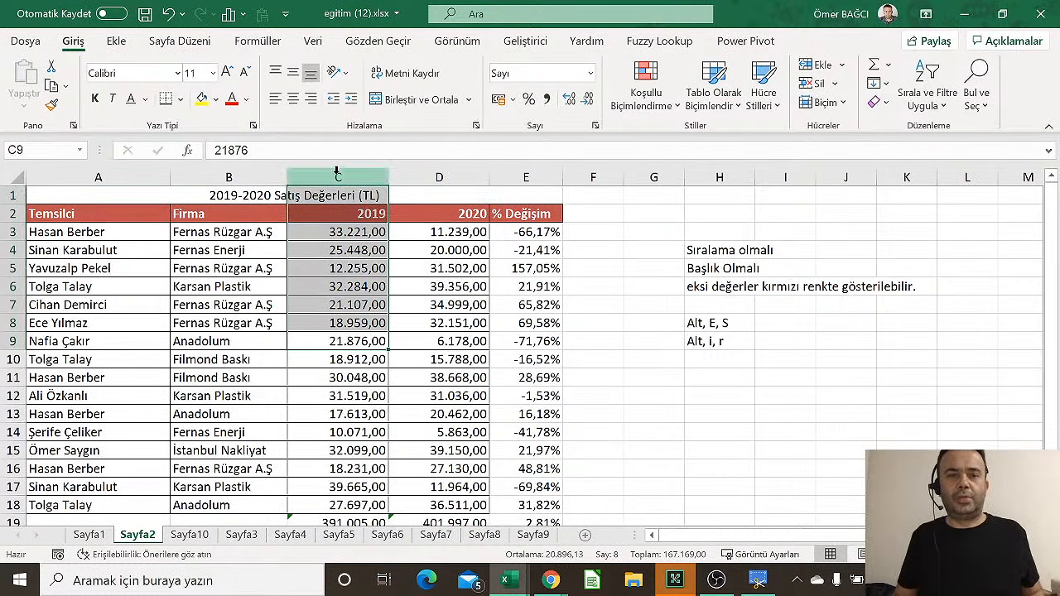
pyautogui.moveTo(228, 286); pyautogui.dragTo(223, 197)
pyautogui.moveTo(163, 249); pyautogui.dragTo(148, 191)
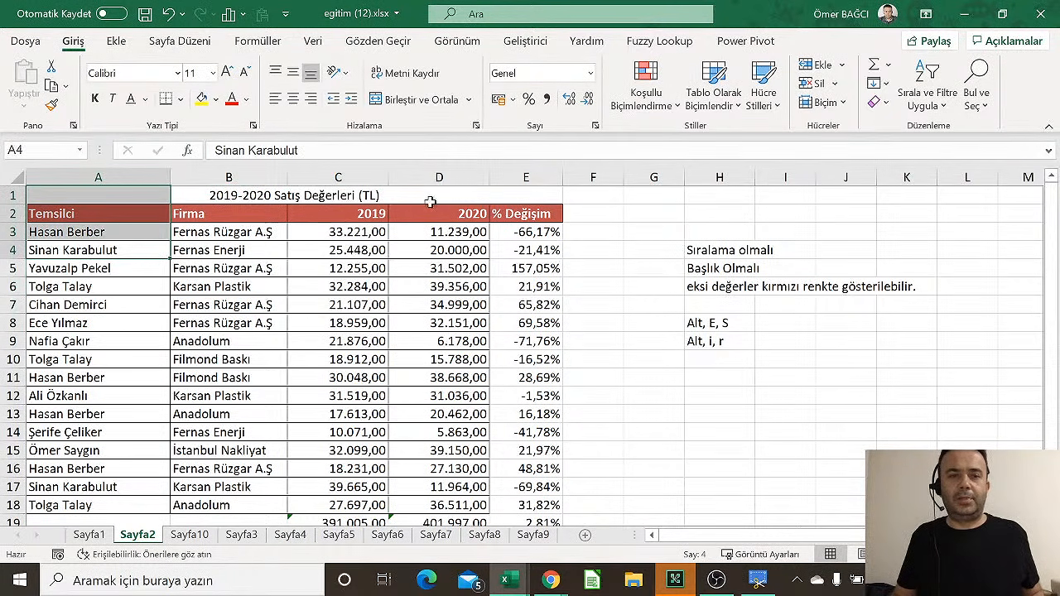
pyautogui.moveTo(454, 196); pyautogui.dragTo(458, 302)
pyautogui.moveTo(542, 192); pyautogui.dragTo(544, 313)
pyautogui.click(405, 257)
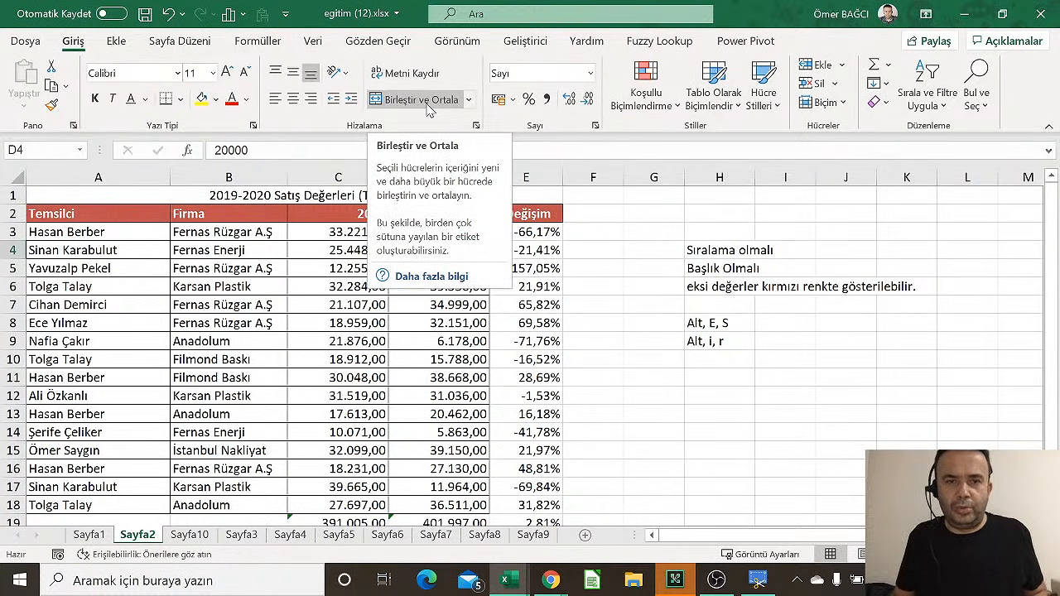
# Reselect A1:E1 and open Format Cells for the title, cancelling without changes
pyautogui.moveTo(72, 193); pyautogui.dragTo(535, 184)
pyautogui.rightClick(514, 200)
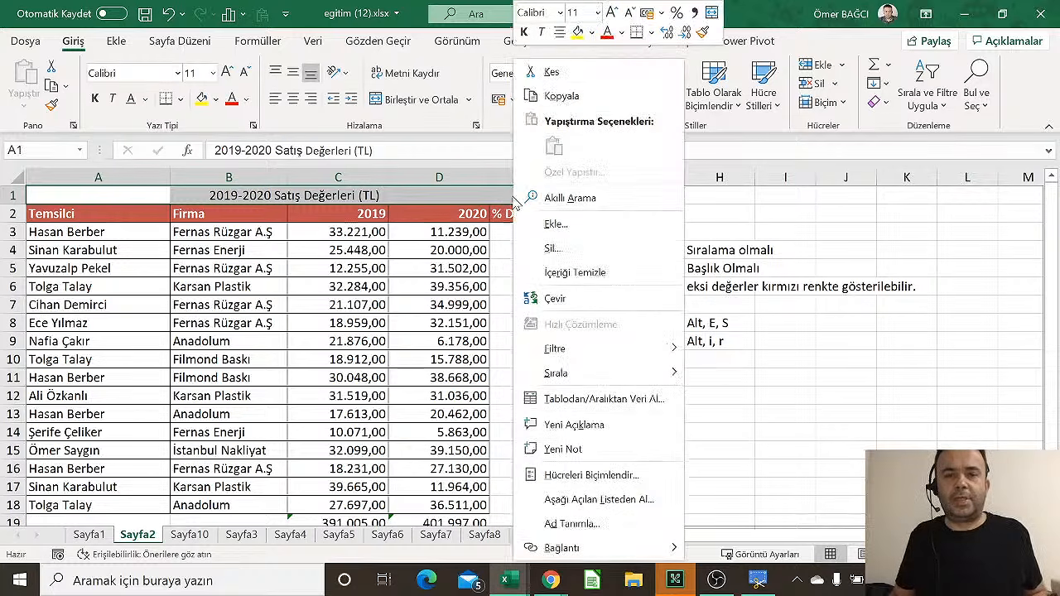
pyautogui.click(572, 476)
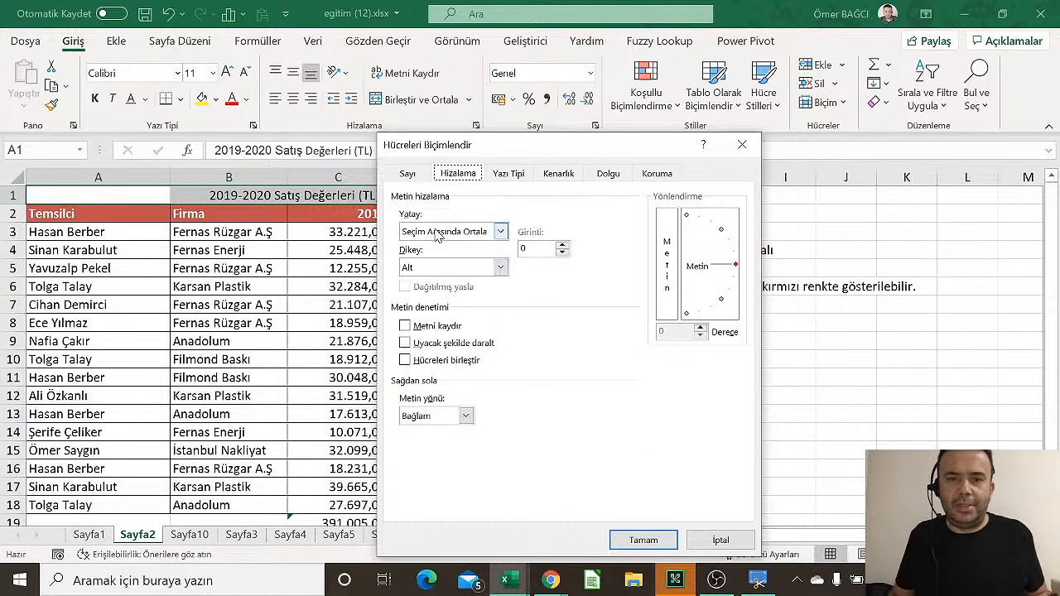
pyautogui.click(721, 542)
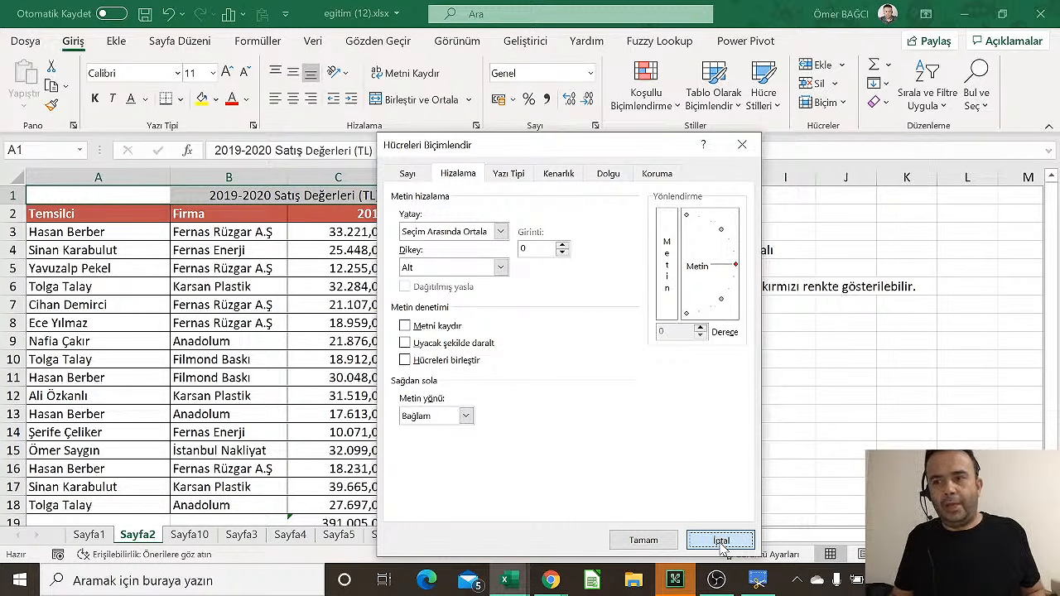
# Review the table cells and the E8 percent-change formula, then check the taskbar date and time
pyautogui.click(408, 250)
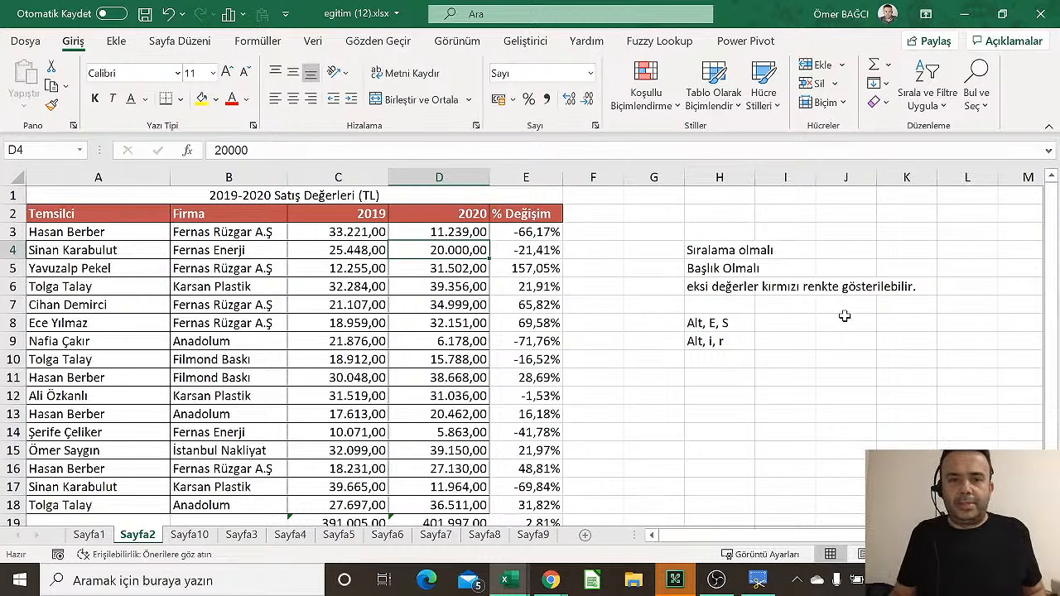
pyautogui.click(478, 268)
pyautogui.click(111, 248)
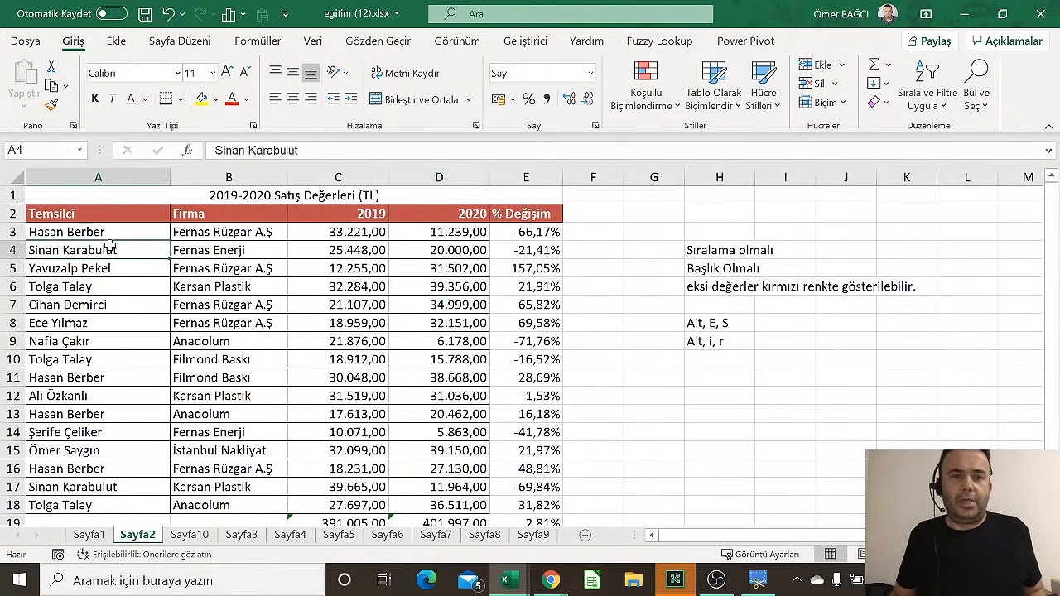
pyautogui.moveTo(112, 232); pyautogui.dragTo(527, 468)
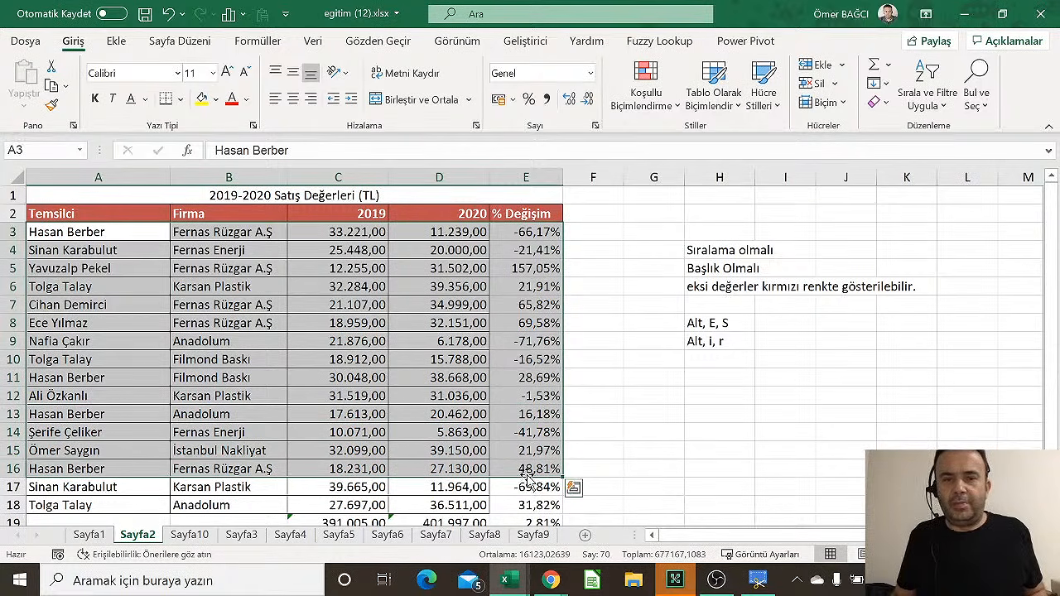
pyautogui.click(368, 325)
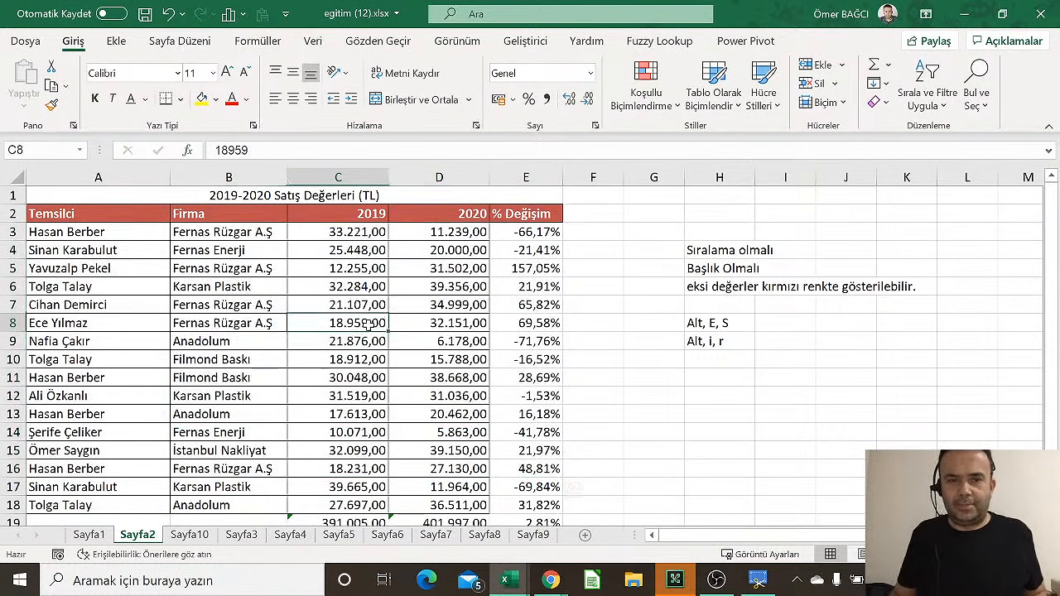
pyautogui.click(461, 322)
pyautogui.click(534, 322)
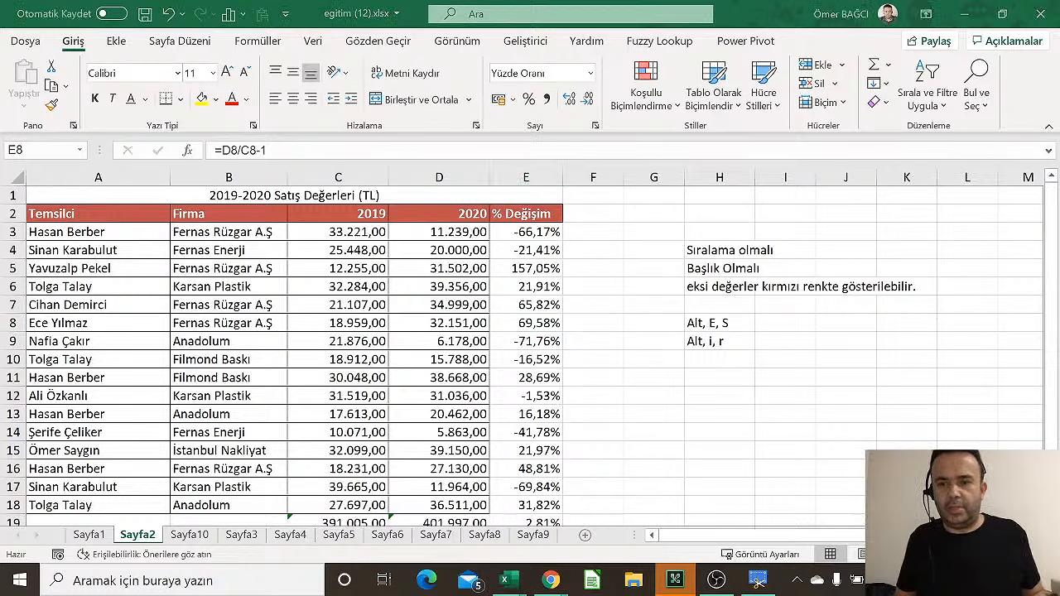
pyautogui.click(1027, 581)
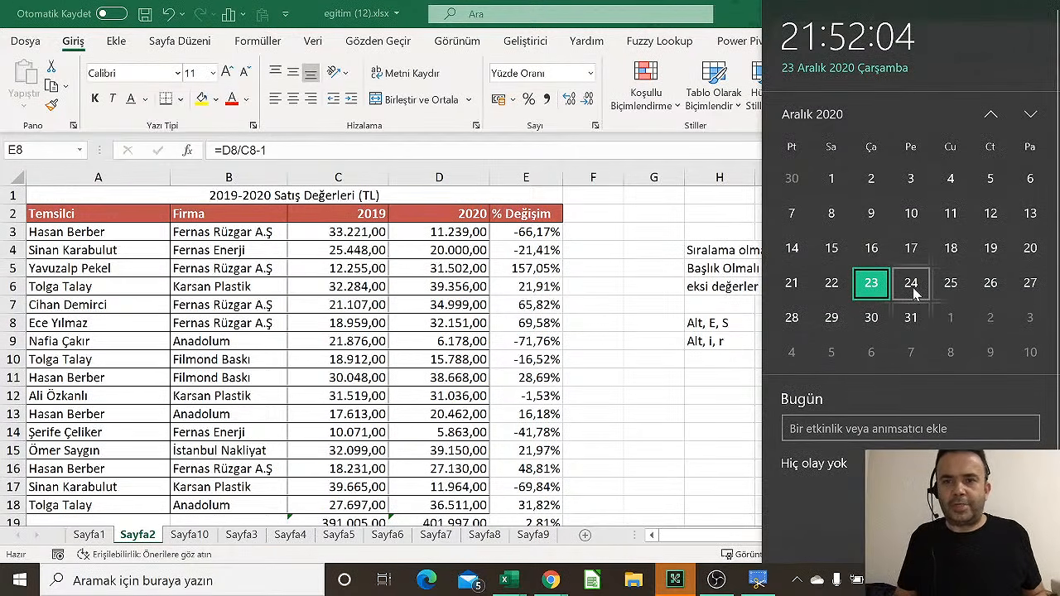
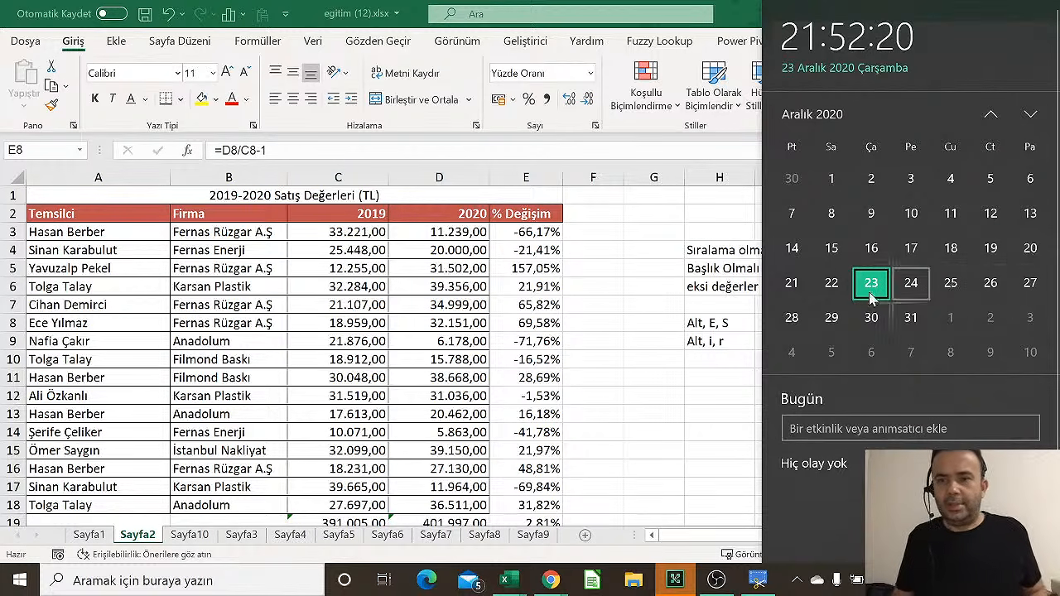
# Close the calendar, check the 2019 column on Sayfa2, then move through Sayfa6 to Sayfa7
pyautogui.click(280, 308)
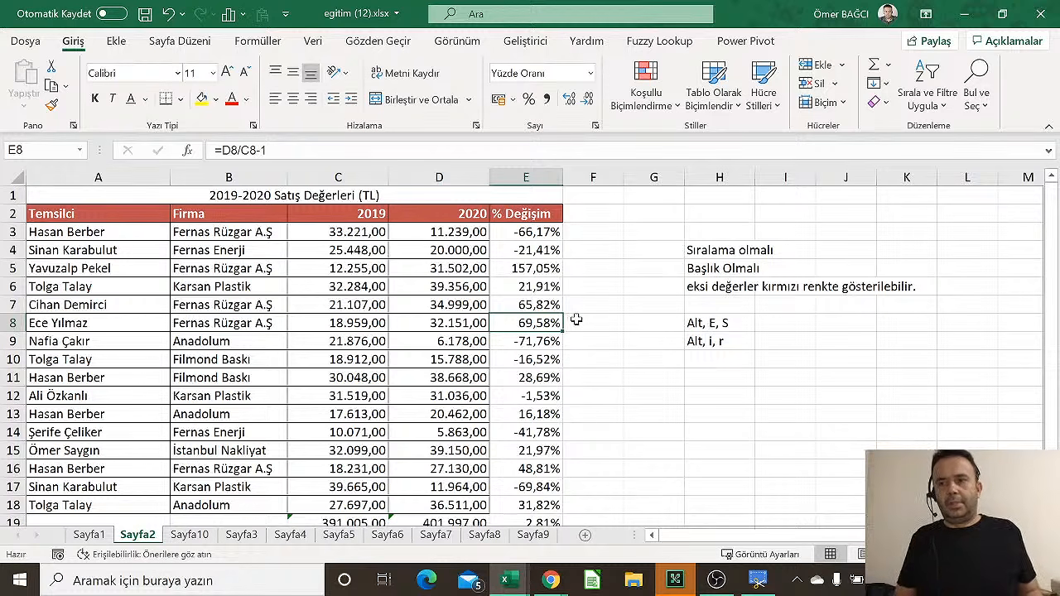
pyautogui.click(325, 377)
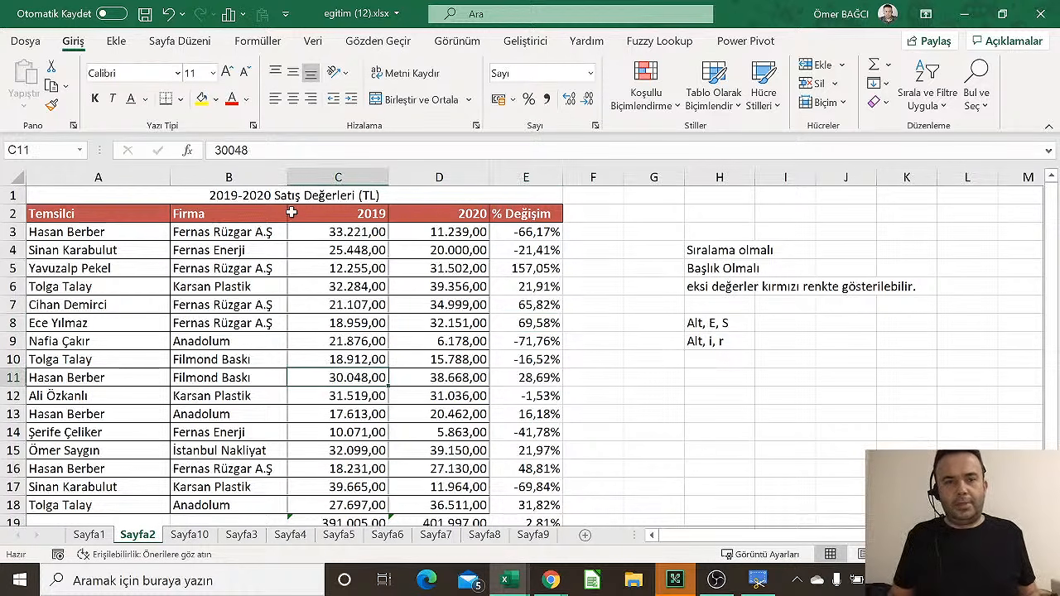
pyautogui.hotkey('ctrl', 'Up')
pyautogui.click(629, 273)
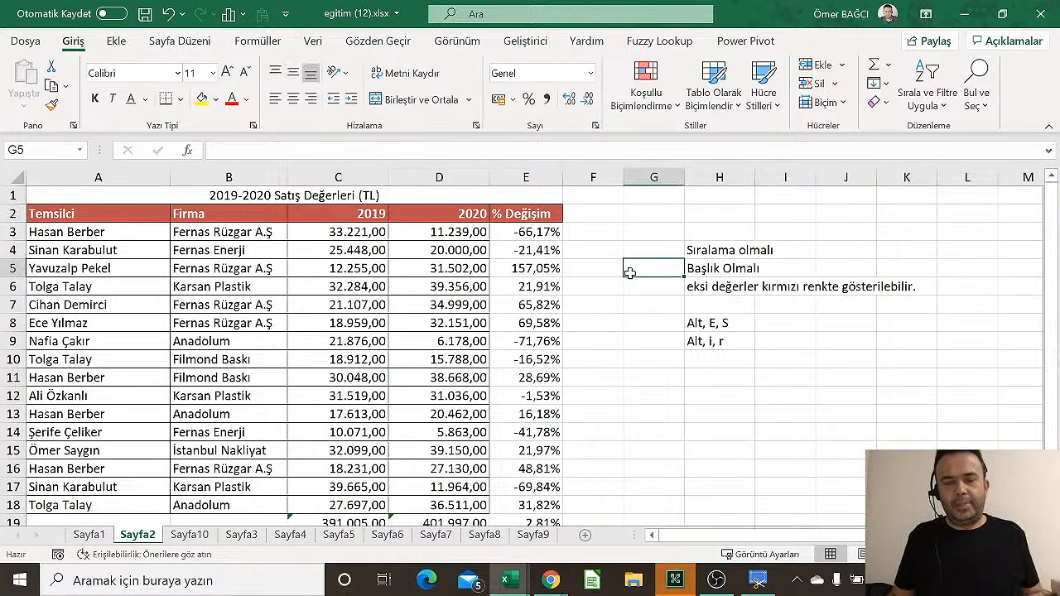
pyautogui.keyDown('ctrl'); pyautogui.scroll(-1, 419, 279); pyautogui.keyUp('ctrl')
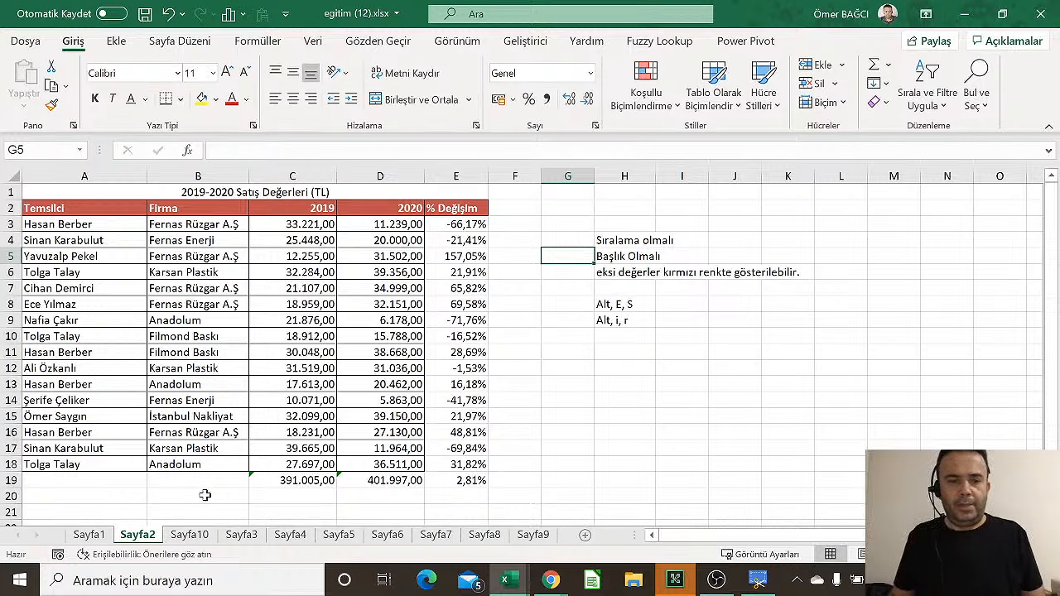
pyautogui.click(385, 536)
pyautogui.click(436, 535)
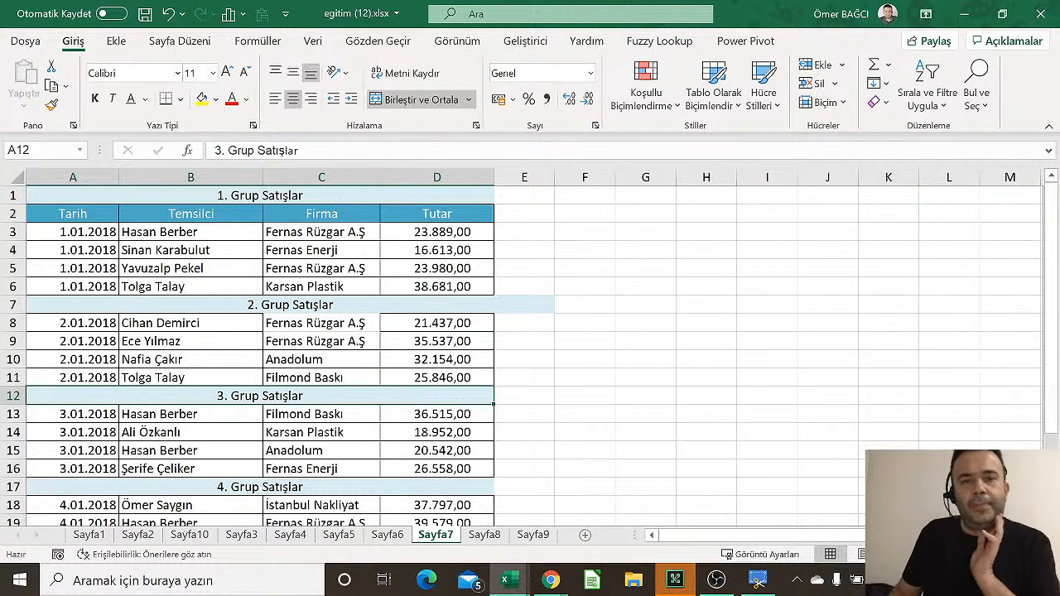
# Inspect the 1., 2. and 3. Grup Satışlar blocks on Sayfa7, cancelling an accidental data replacement
pyautogui.click(303, 195)
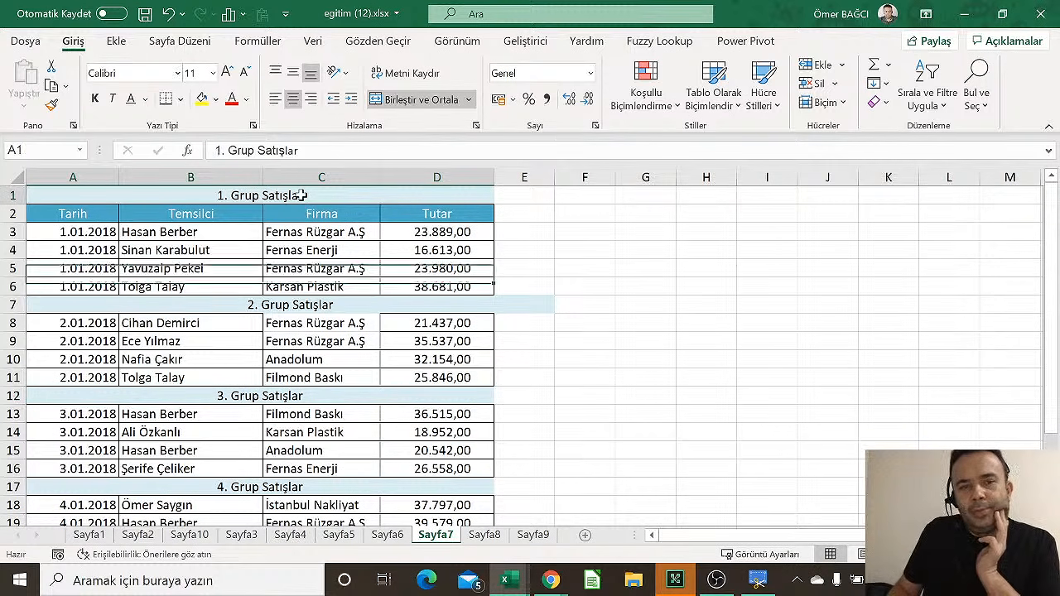
pyautogui.click(286, 304)
pyautogui.click(297, 397)
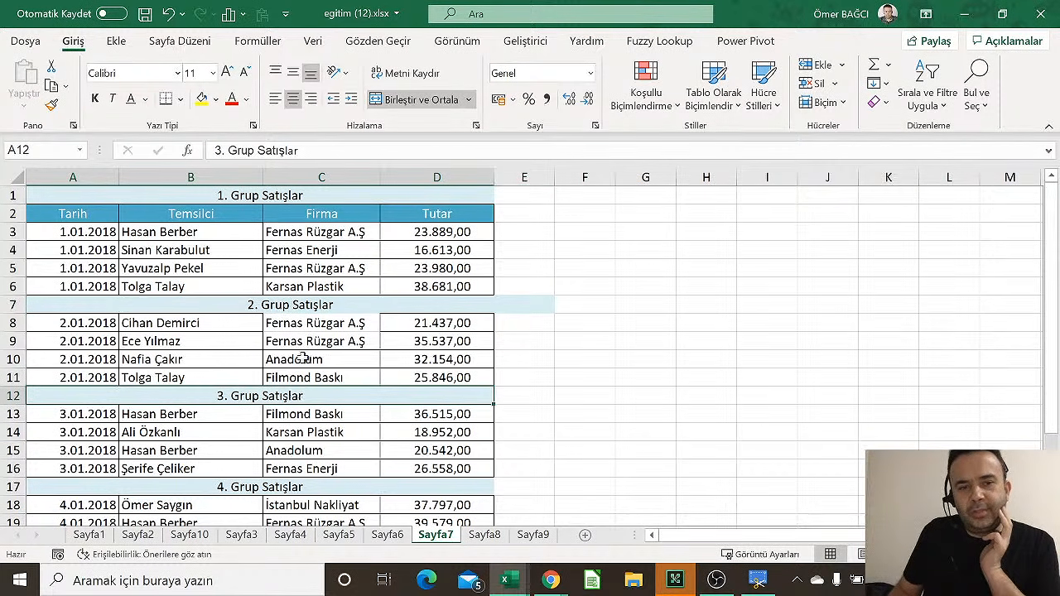
pyautogui.moveTo(307, 267); pyautogui.dragTo(331, 415)
pyautogui.click(587, 338)
pyautogui.moveTo(310, 469); pyautogui.dragTo(313, 390)
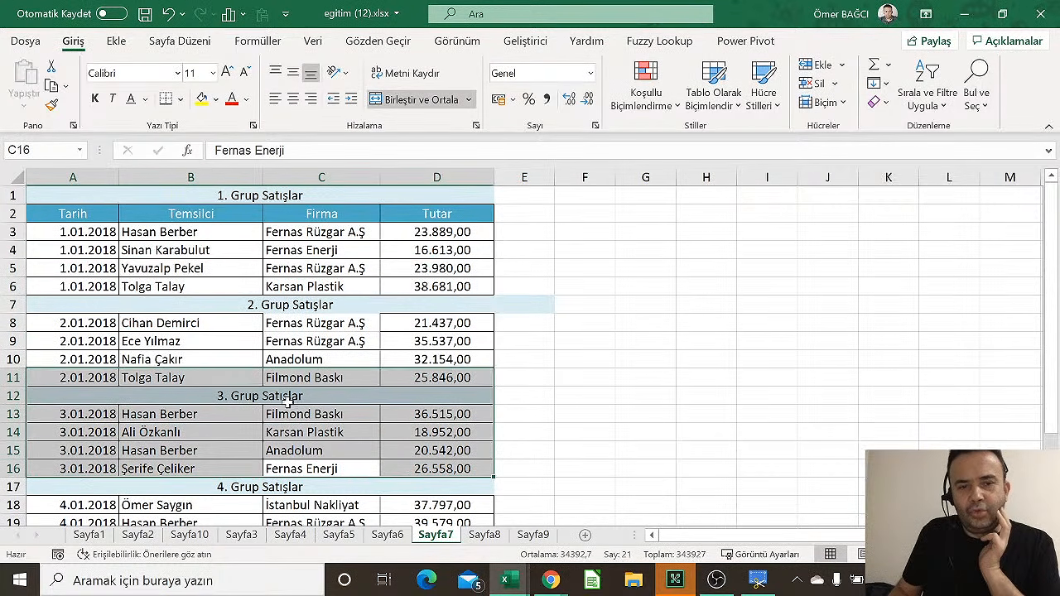
pyautogui.click(287, 396)
pyautogui.click(241, 305)
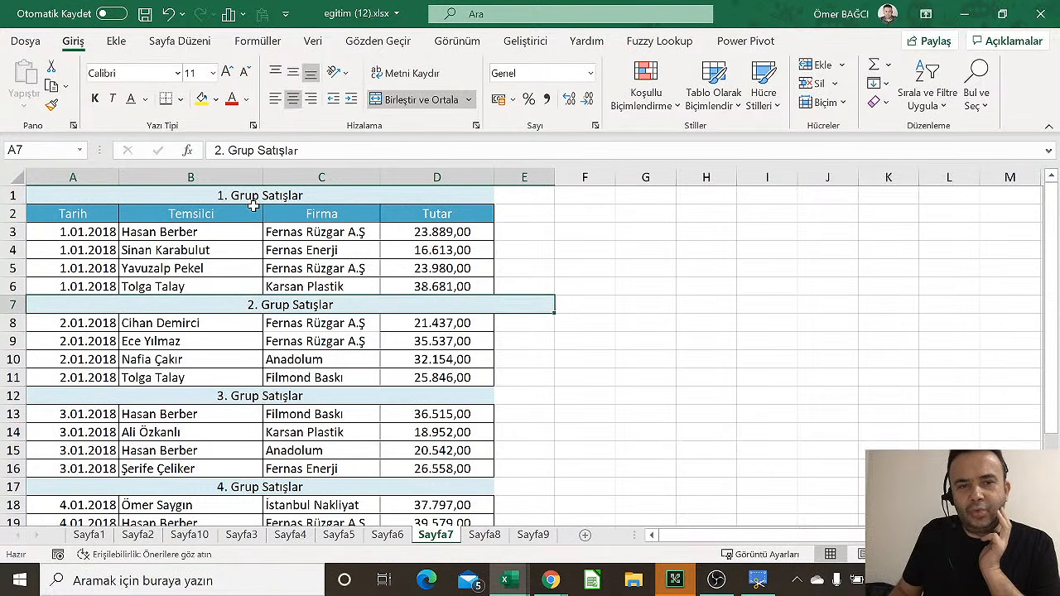
pyautogui.click(253, 209)
pyautogui.click(266, 301)
pyautogui.scroll(-2, 279, 381)
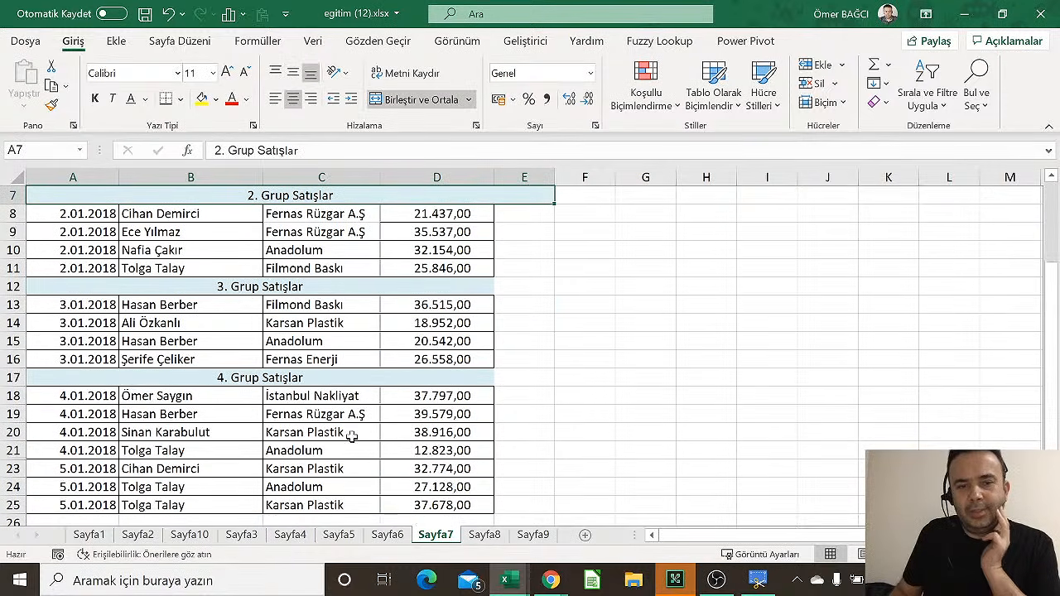
# Look through Sayfa8, Sayfa9 and the Sayfa2 E8 formula, ending on Sayfa1
pyautogui.click(484, 535)
pyautogui.click(533, 535)
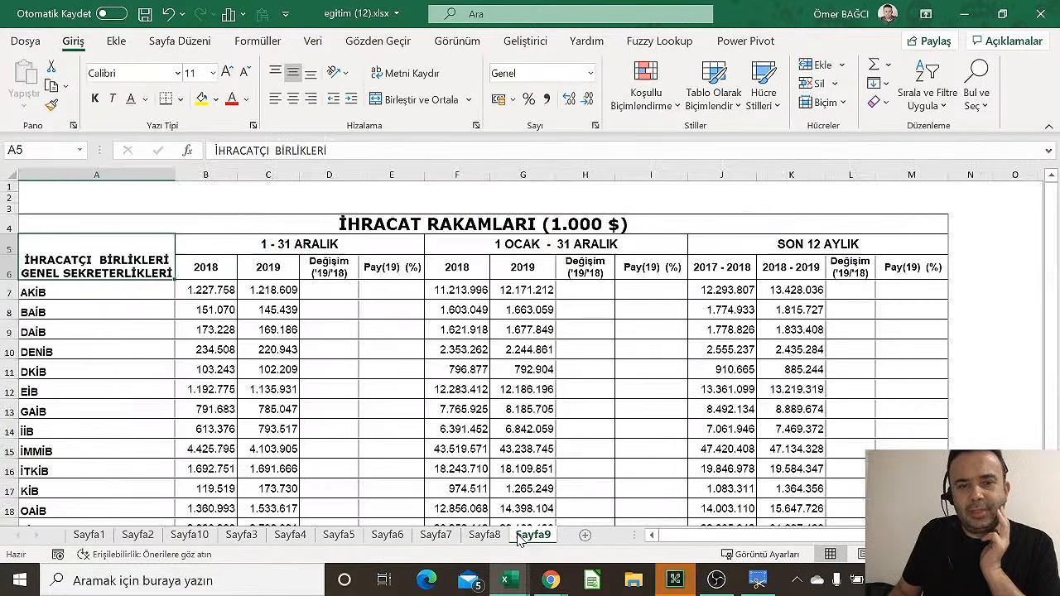
pyautogui.click(136, 536)
pyautogui.click(443, 304)
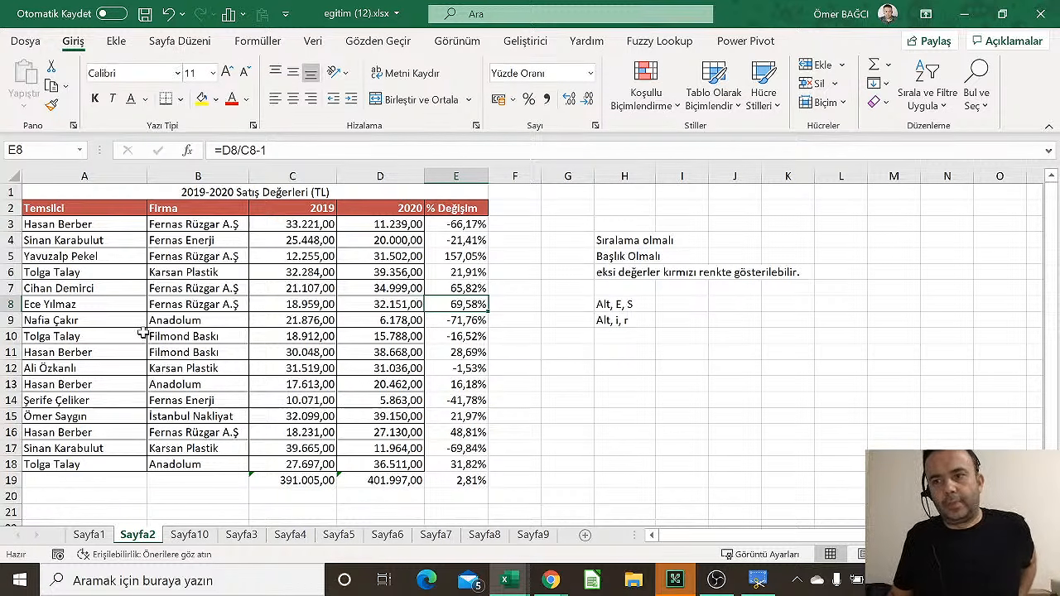
pyautogui.click(91, 535)
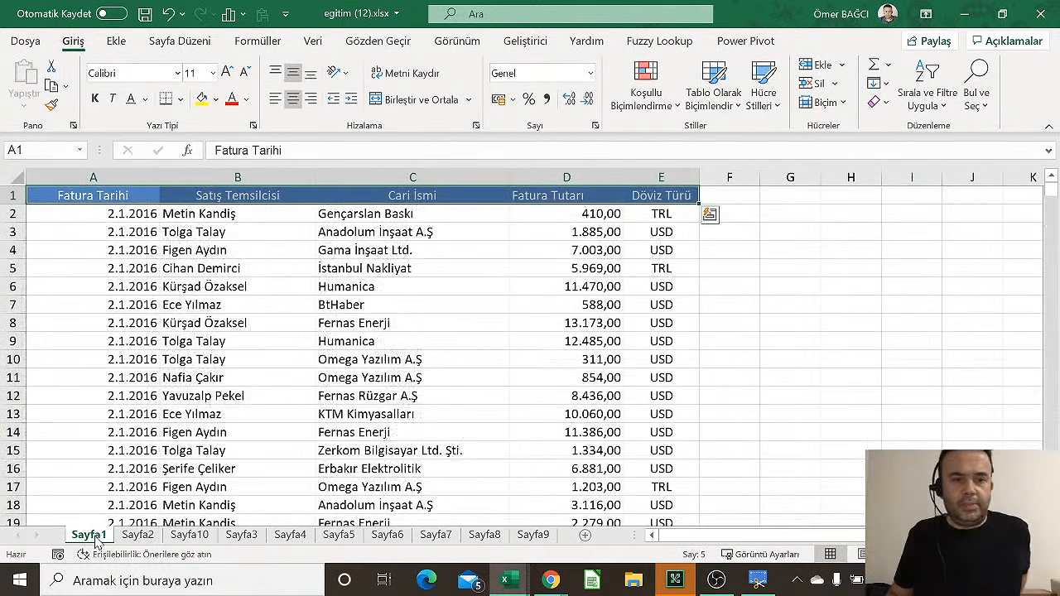
# Delete the Döviz Türü column E with Ctrl+minus
pyautogui.click(647, 267)
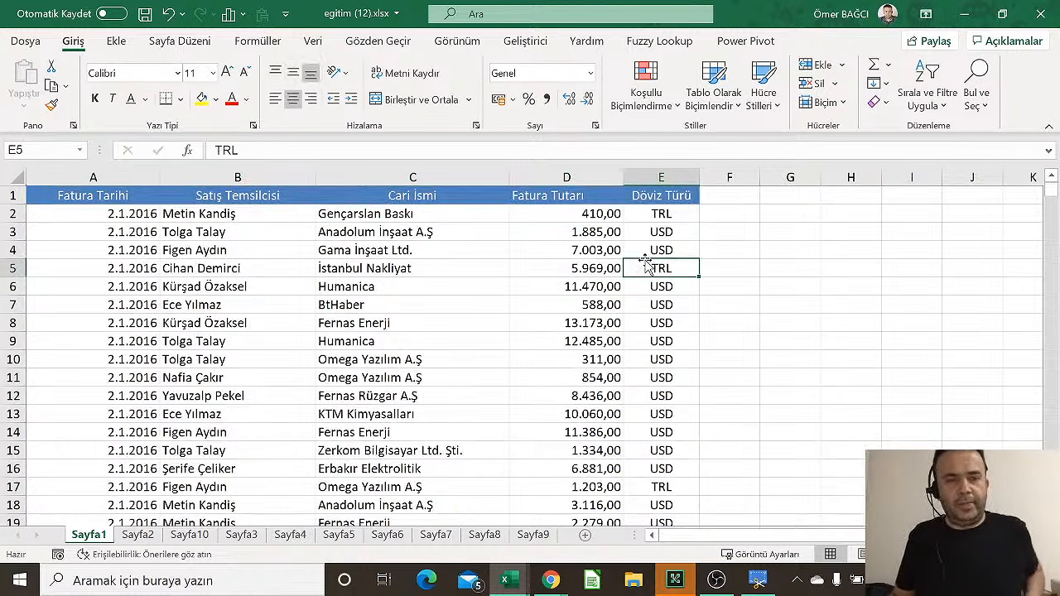
pyautogui.click(668, 176)
pyautogui.rightClick(675, 178)
pyautogui.press('Escape')
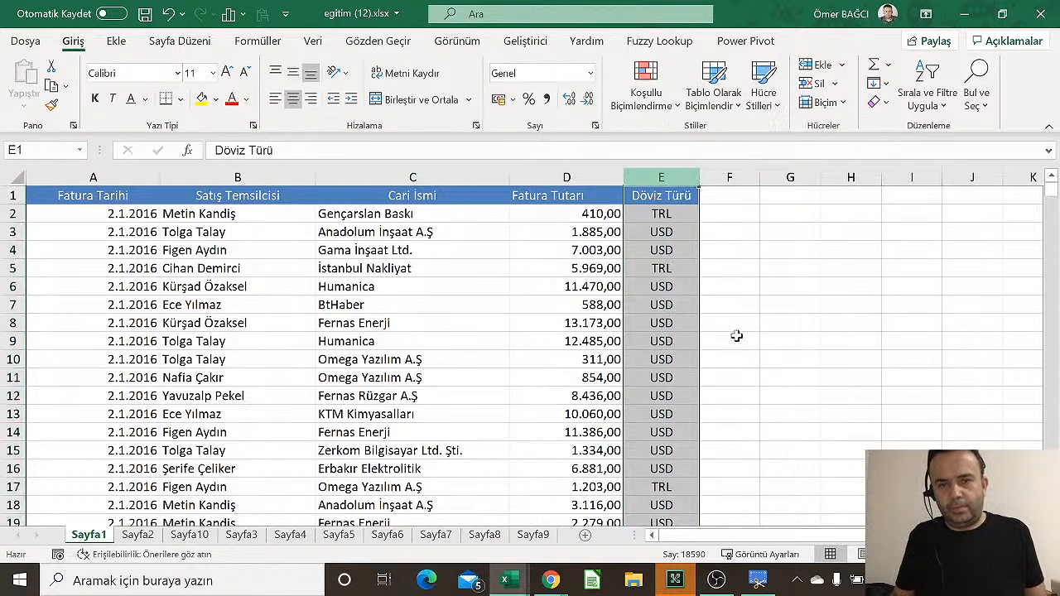
pyautogui.hotkey('ctrl', '-')
pyautogui.click(578, 303)
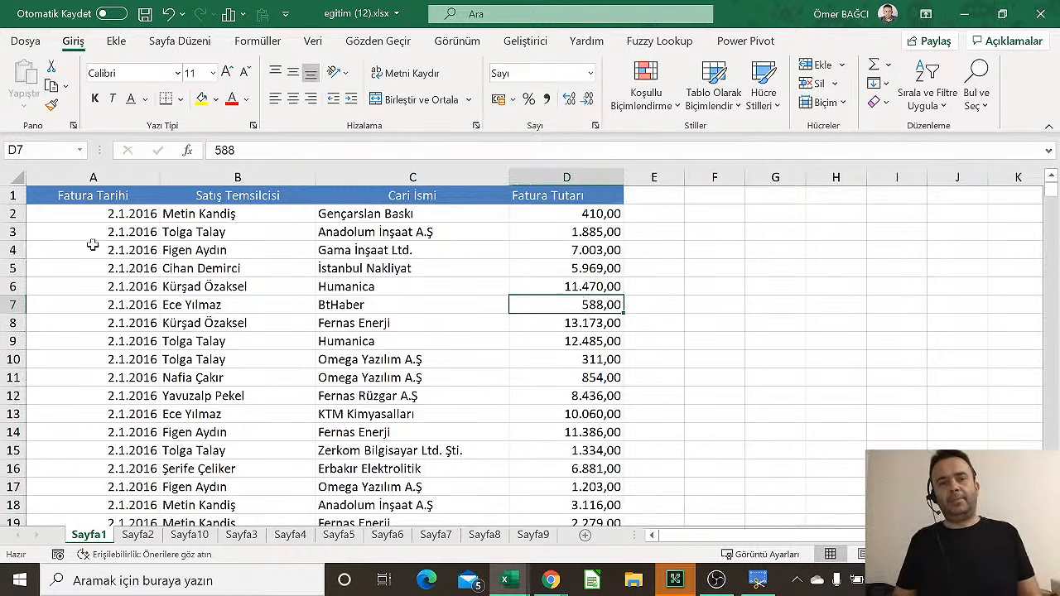
# Insert an empty row above the table with Alt, I, R, then undo it
pyautogui.click(108, 198)
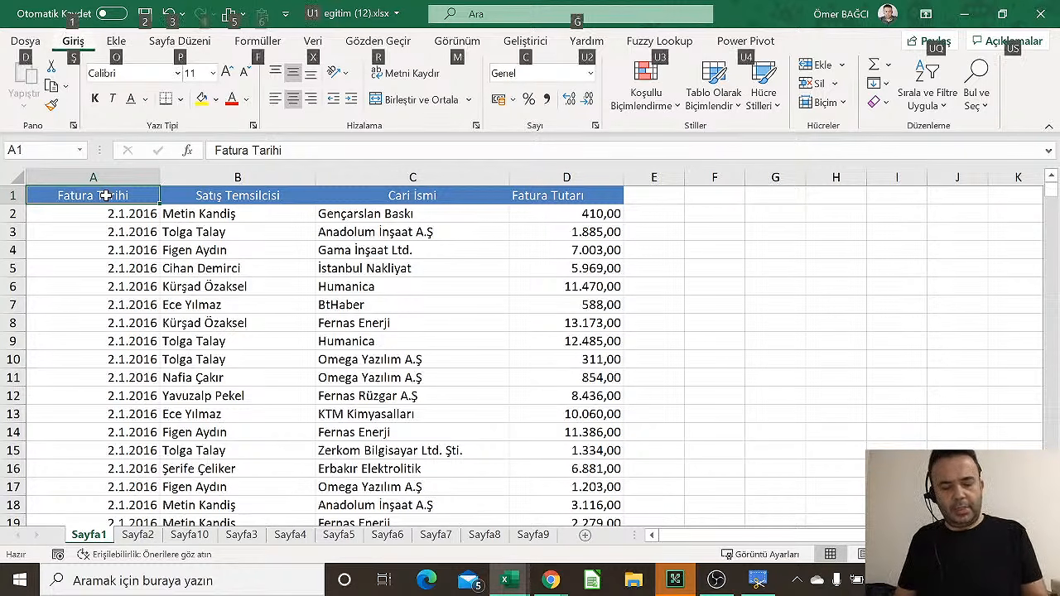
pyautogui.hotkey('alt', 'i')
pyautogui.press('r')
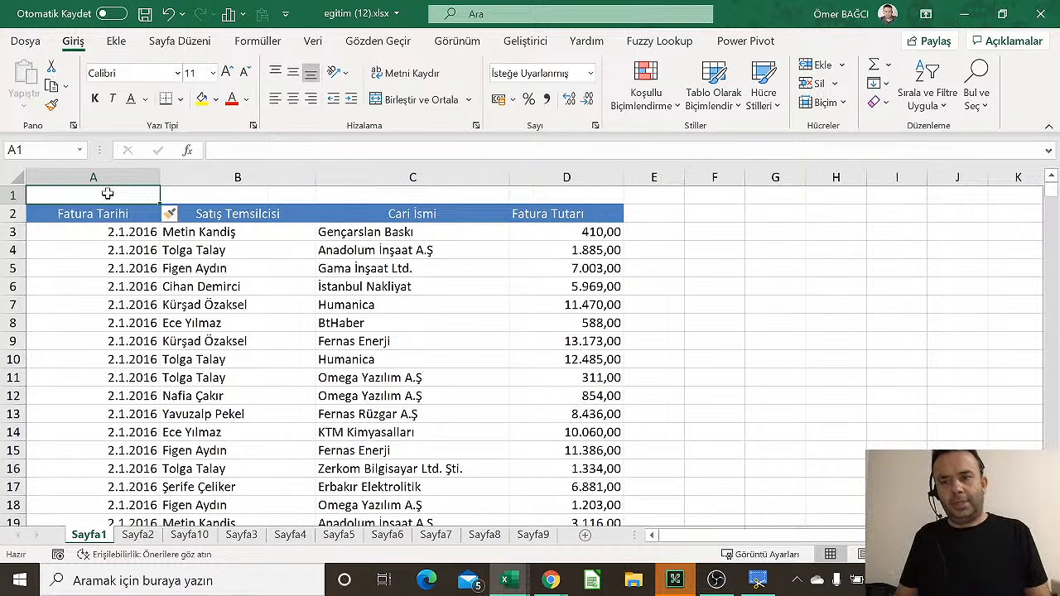
pyautogui.hotkey('ctrl', 'z')
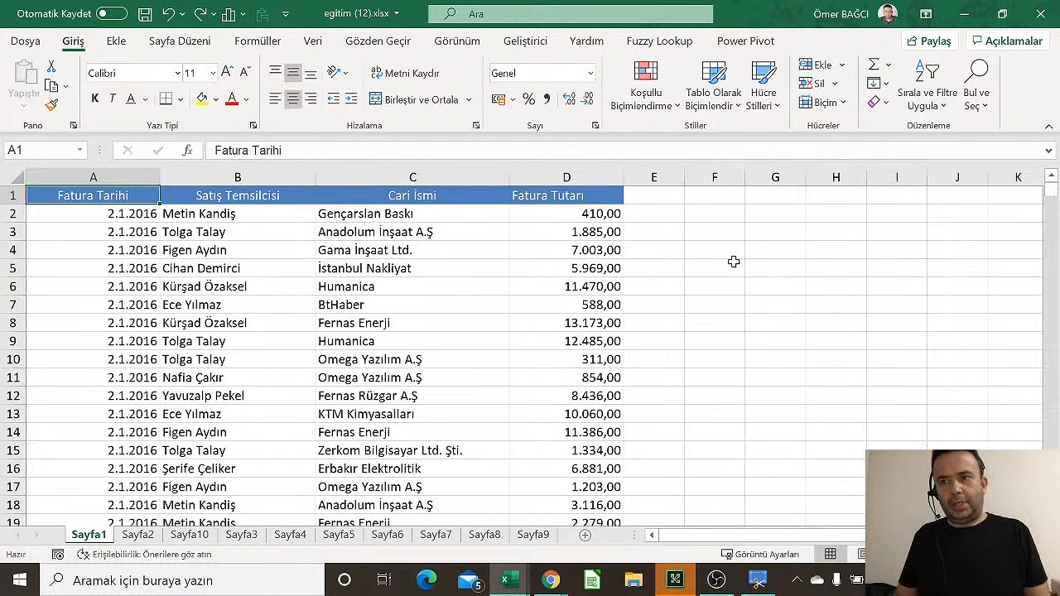
pyautogui.click(698, 261)
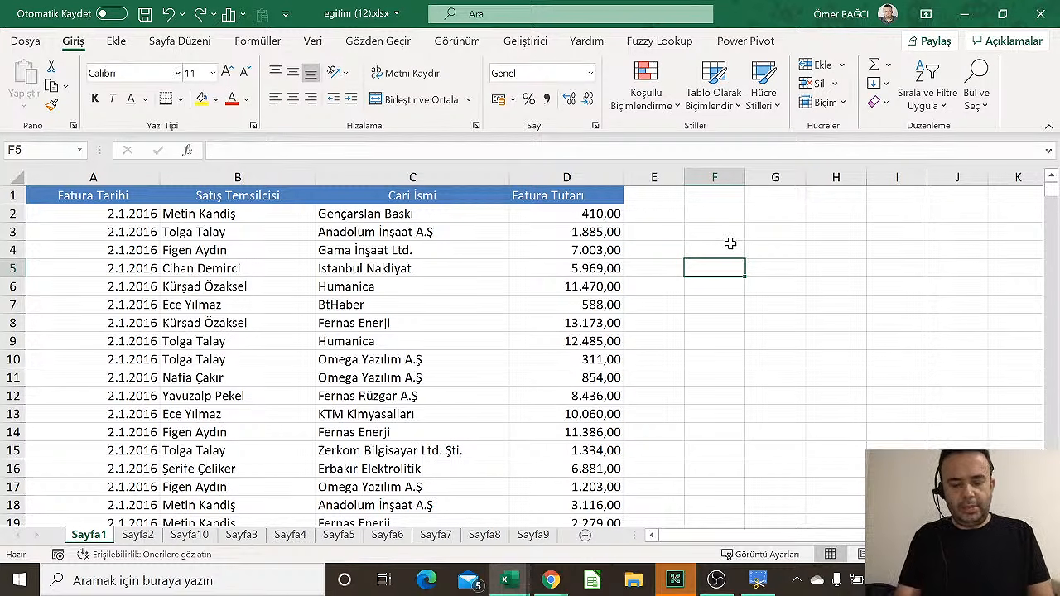
# Write the alt, e, t and alt, i, c shortcut notes in cells F5 and F6
pyautogui.write('a')
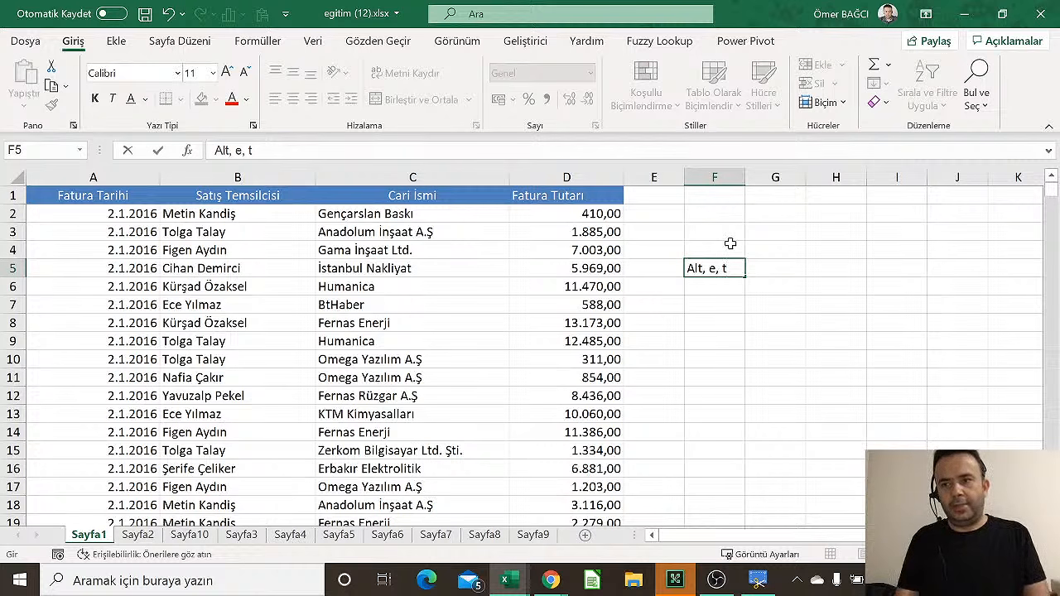
pyautogui.press('Return')
pyautogui.write('alt, ')
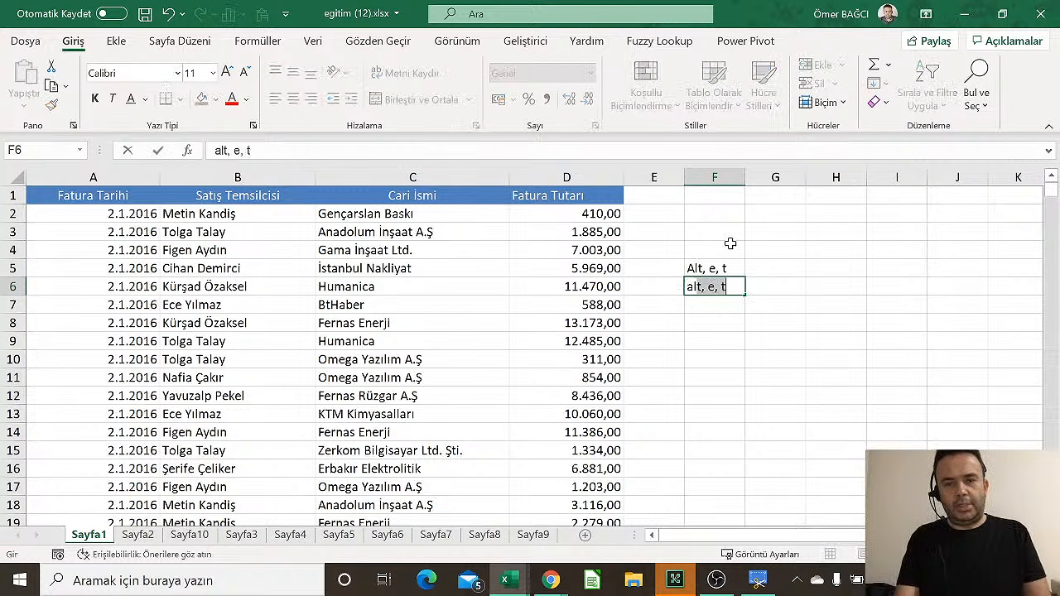
pyautogui.write('e')
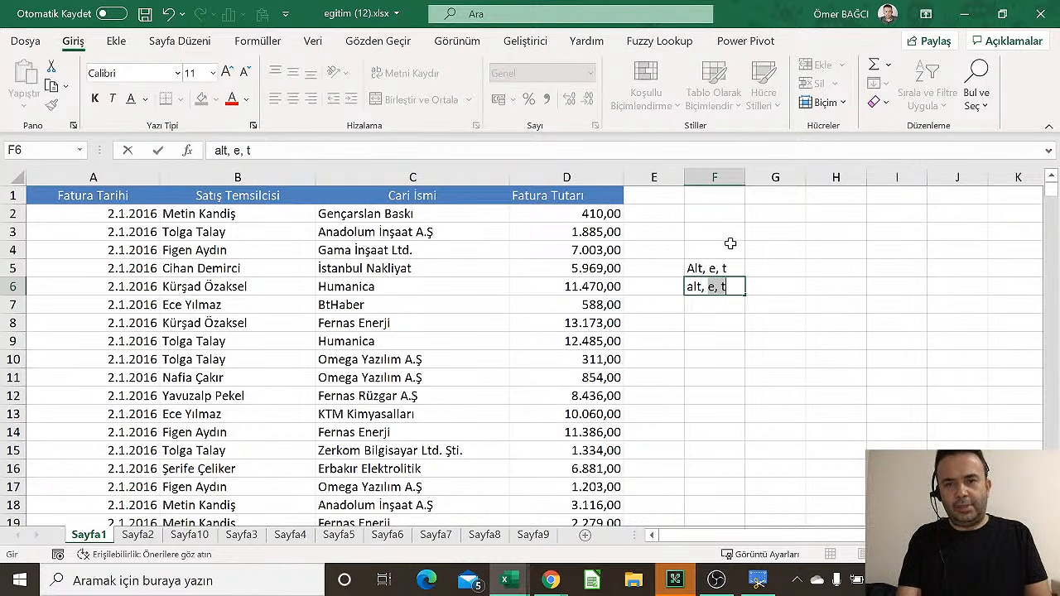
pyautogui.write('i')
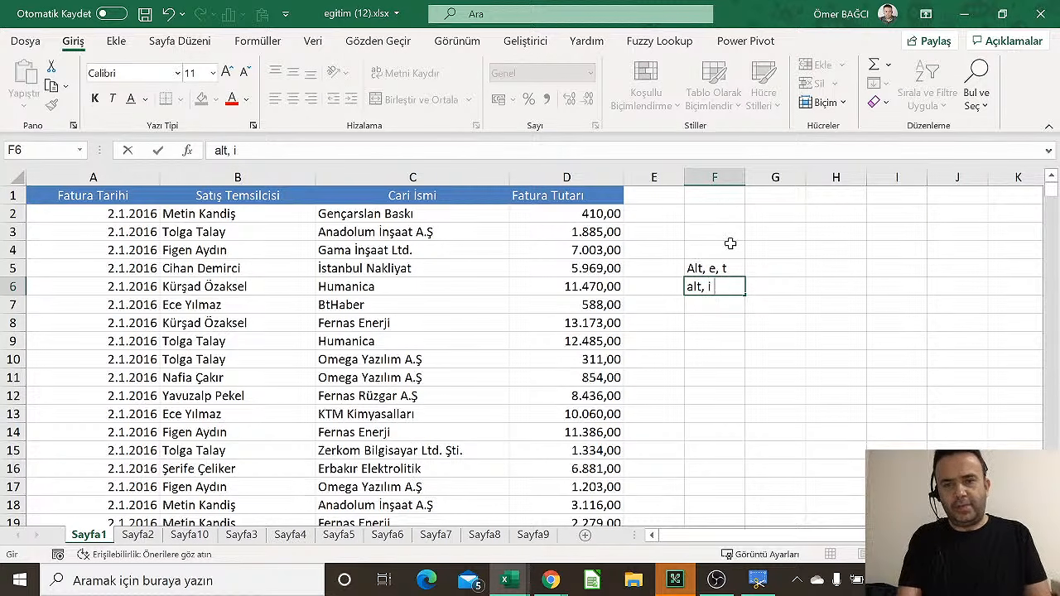
pyautogui.write(', c')
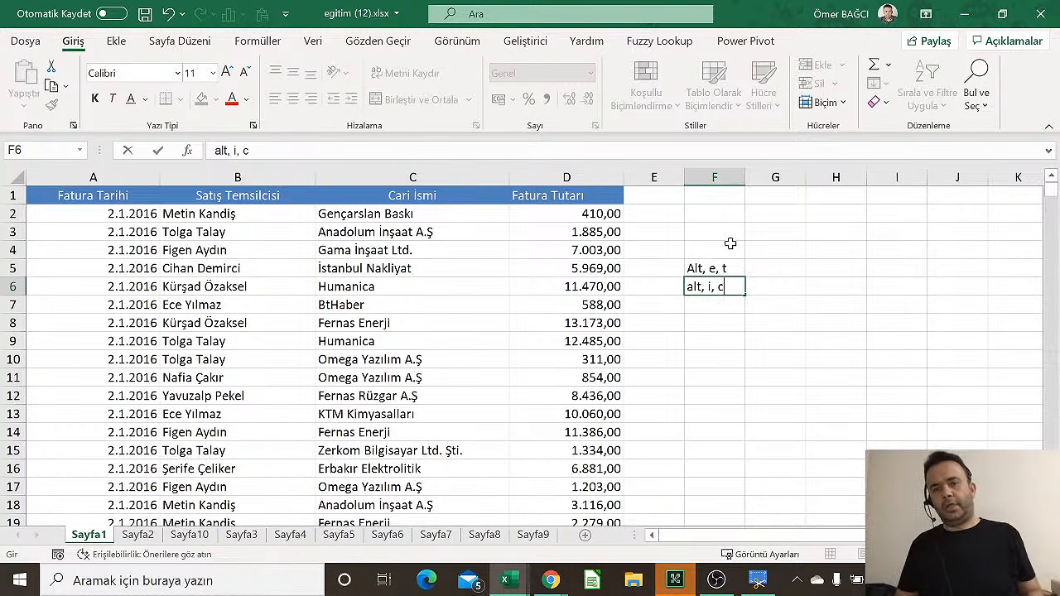
pyautogui.press('Return')
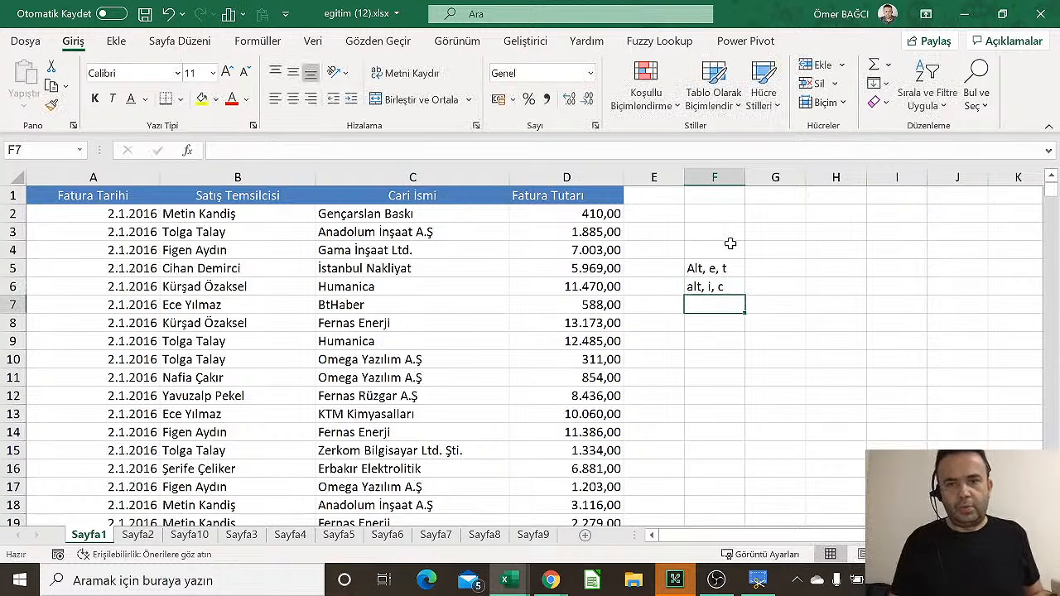
pyautogui.press('Up')
pyautogui.press('Up')
pyautogui.press('Up')
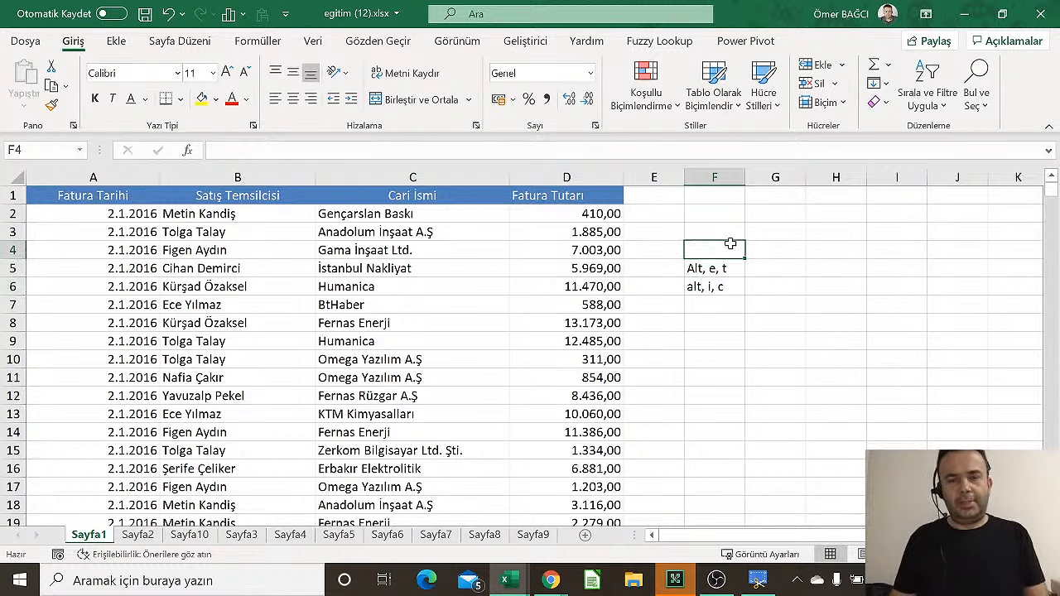
# Insert a blank column before the sales reps with Alt, E, T, then undo it
pyautogui.click(265, 250)
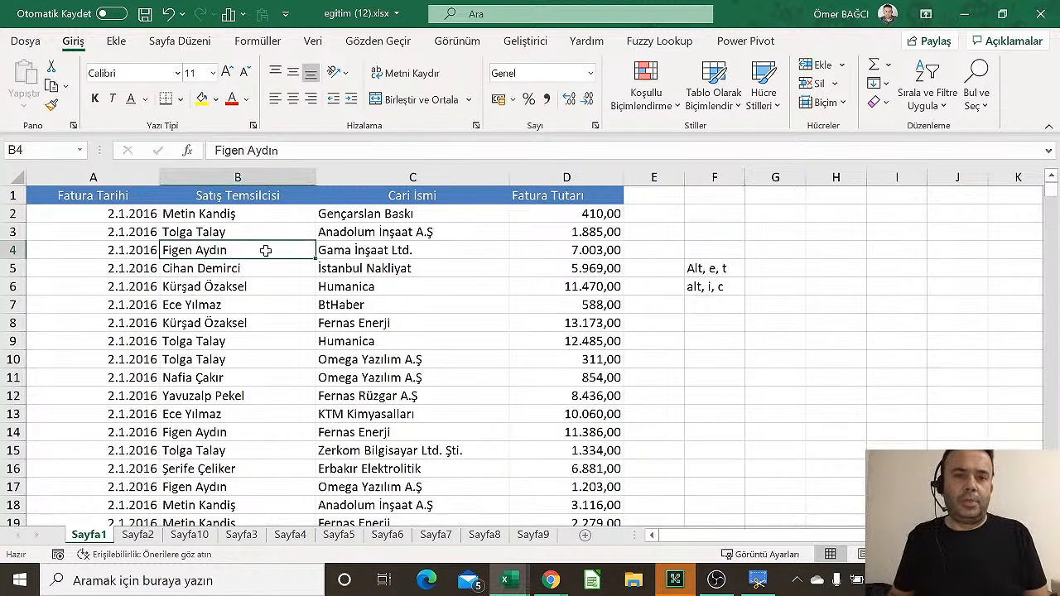
pyautogui.press('alt')
pyautogui.press('e')
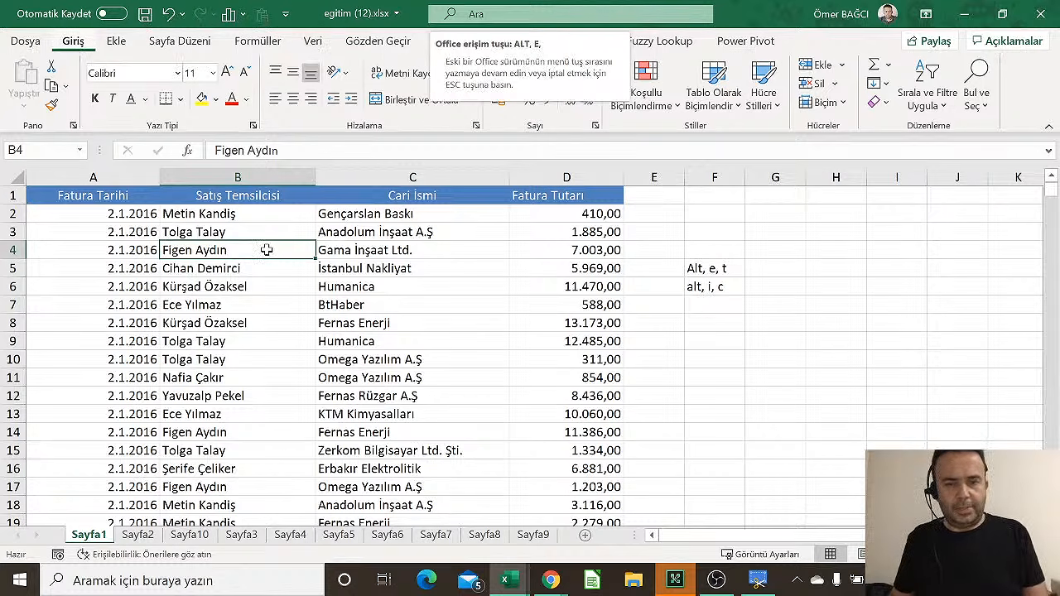
pyautogui.press('t')
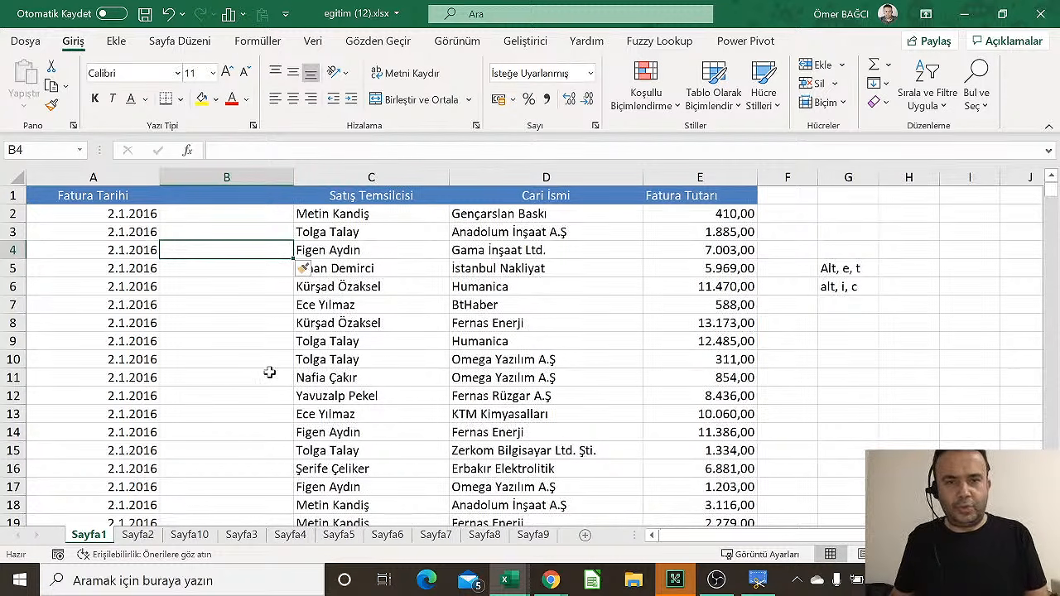
pyautogui.hotkey('ctrl', 'z')
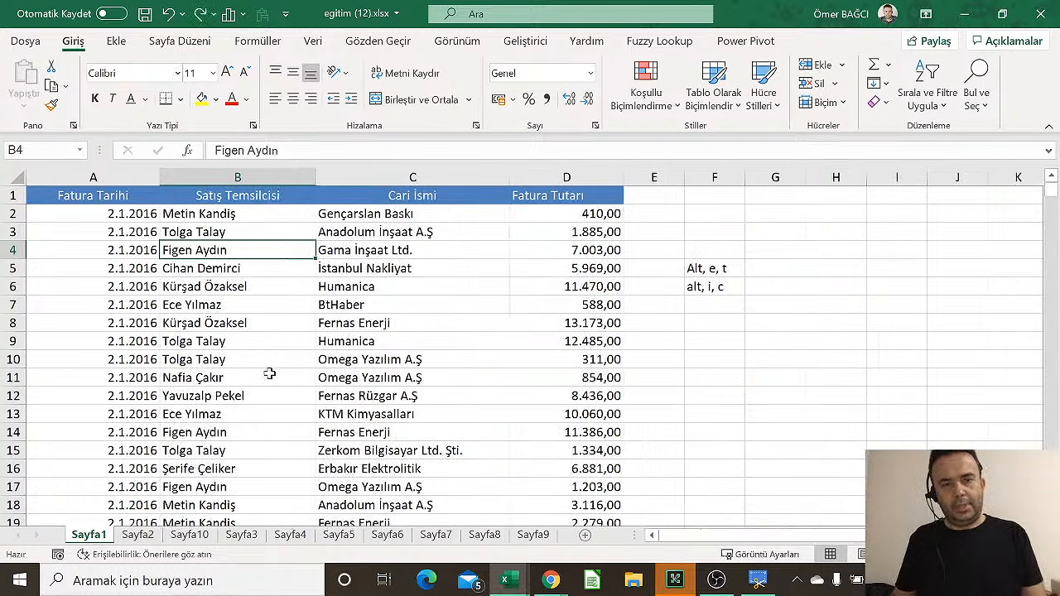
# Clear the shortcut notes from cells F4:F7
pyautogui.click(216, 321)
pyautogui.click(418, 305)
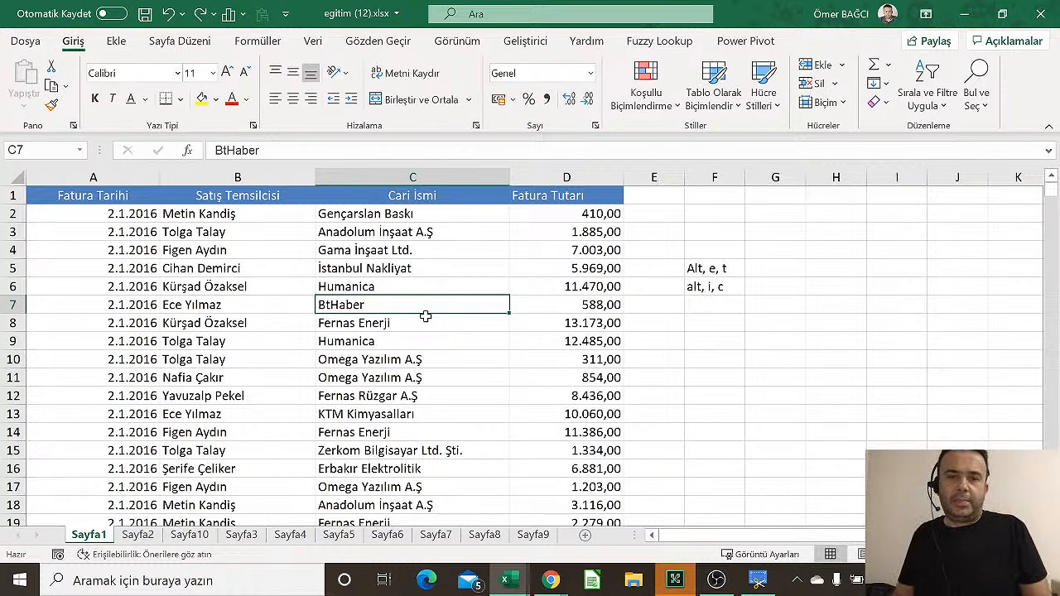
pyautogui.moveTo(705, 250); pyautogui.dragTo(712, 303)
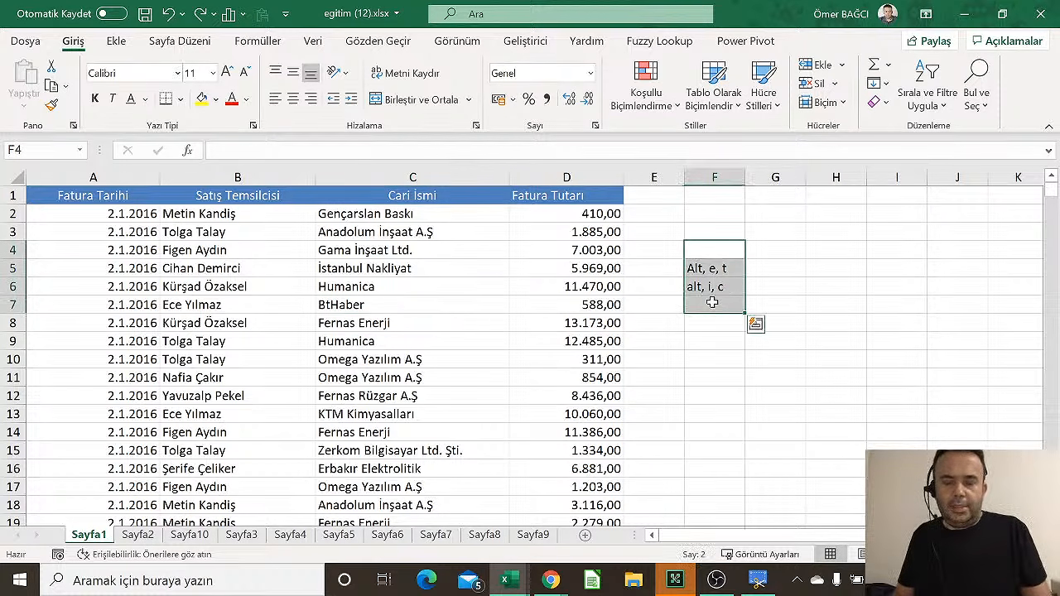
pyautogui.press('Delete')
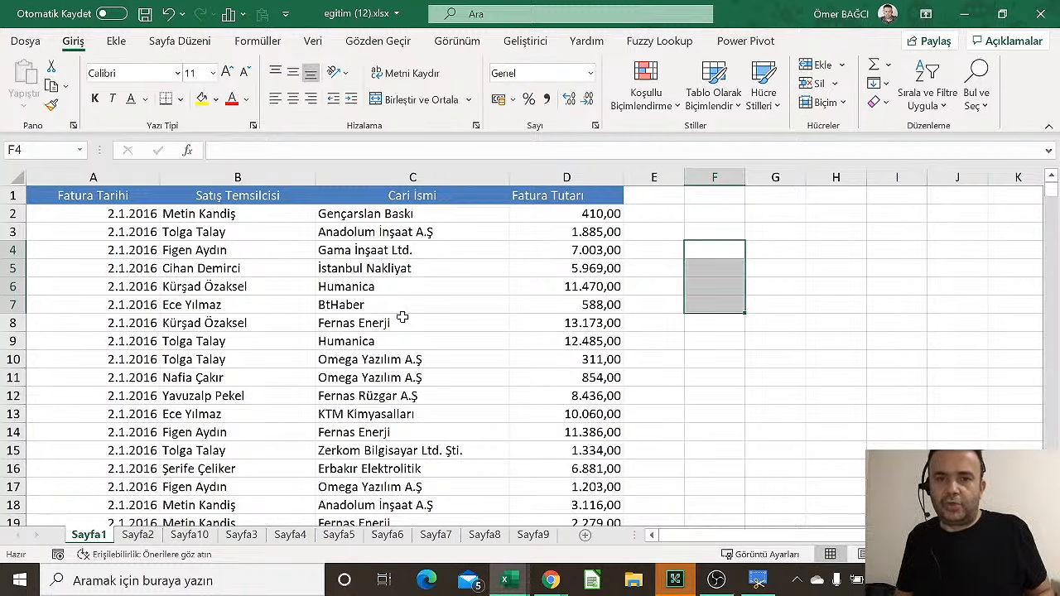
# Browse the Sayfa10, Sayfa3, Sayfa4 and Sayfa5 sheets
pyautogui.click(142, 535)
pyautogui.click(189, 536)
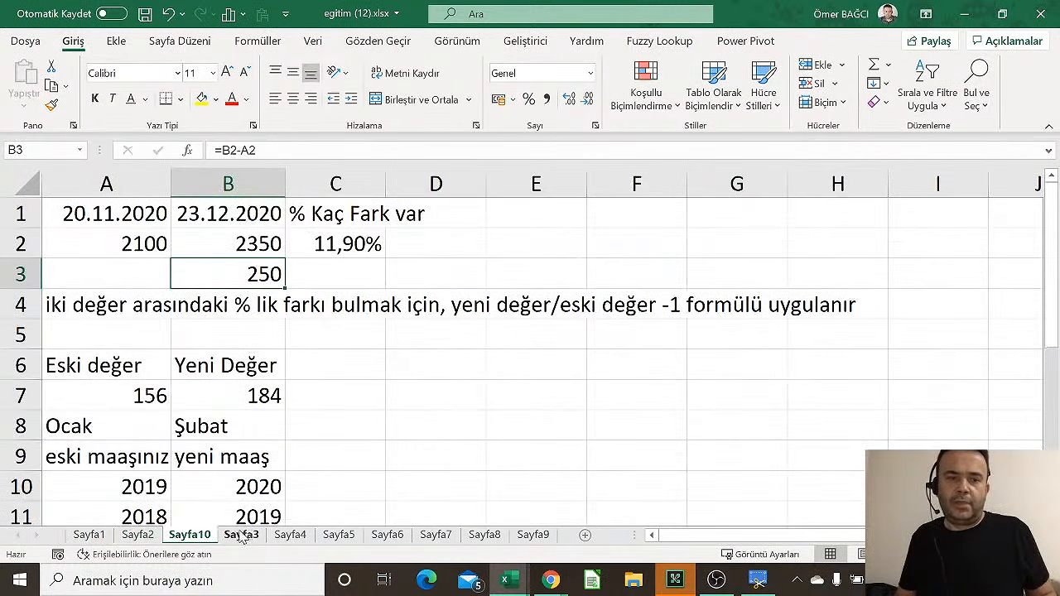
pyautogui.click(241, 535)
pyautogui.click(290, 535)
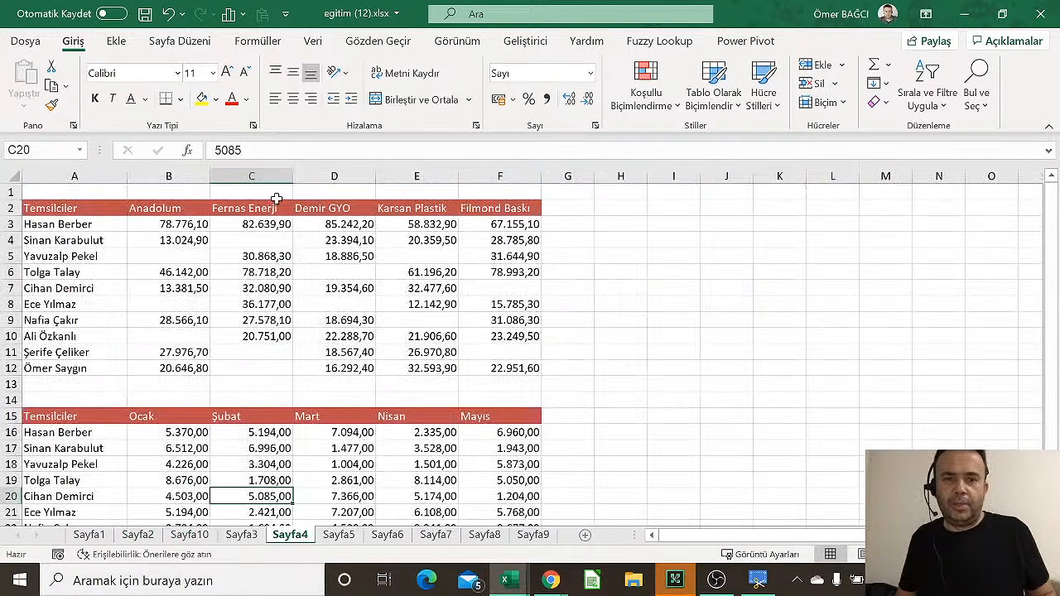
pyautogui.click(354, 538)
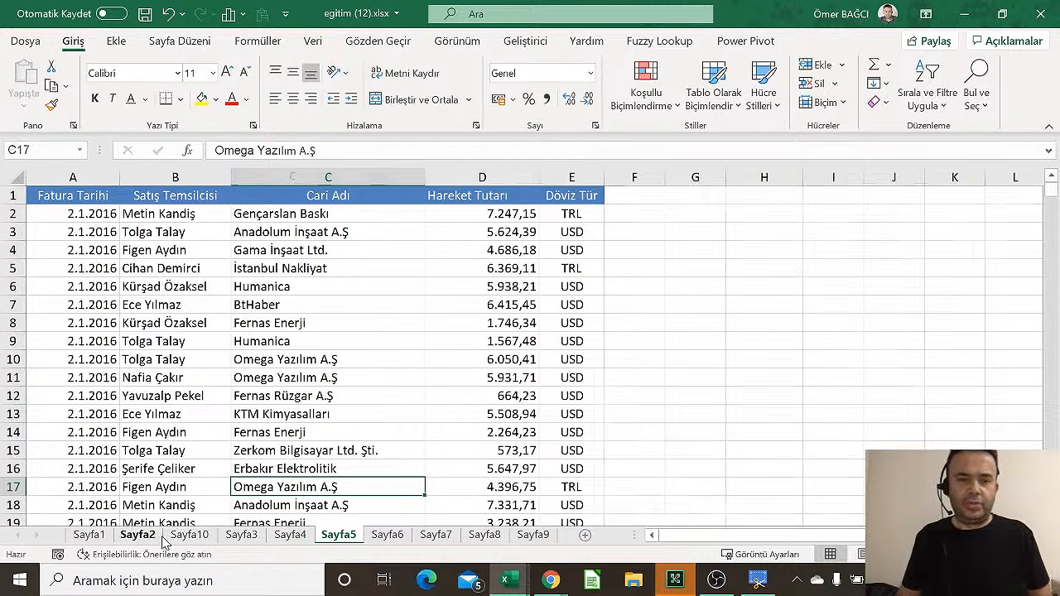
# Return to Sayfa2 and Ctrl-drag its tab to duplicate the sheet
pyautogui.click(138, 535)
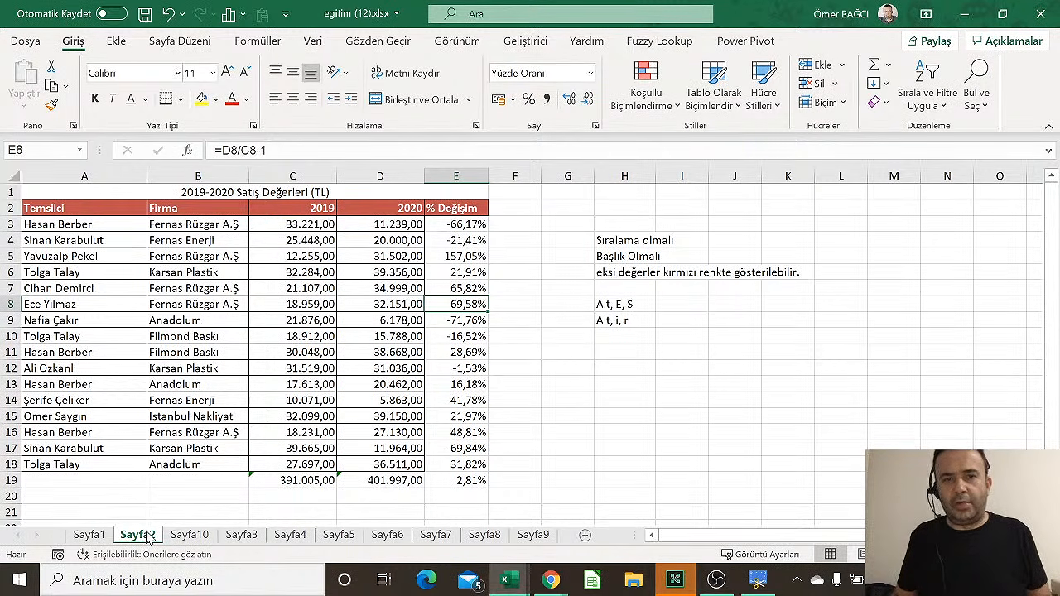
pyautogui.click(164, 431)
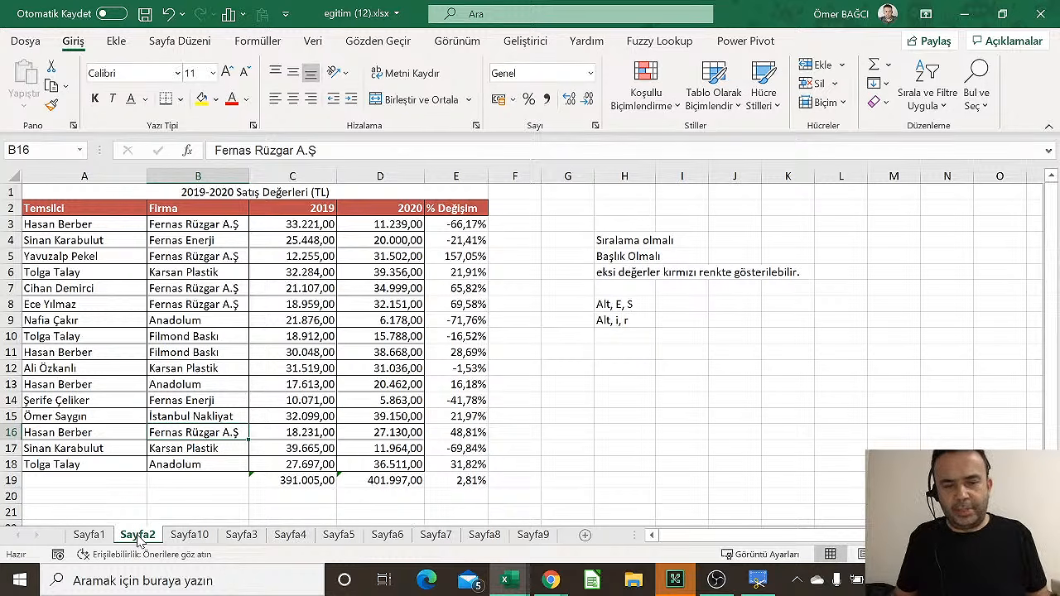
pyautogui.moveTo(139, 540); pyautogui.dragTo(195, 540)
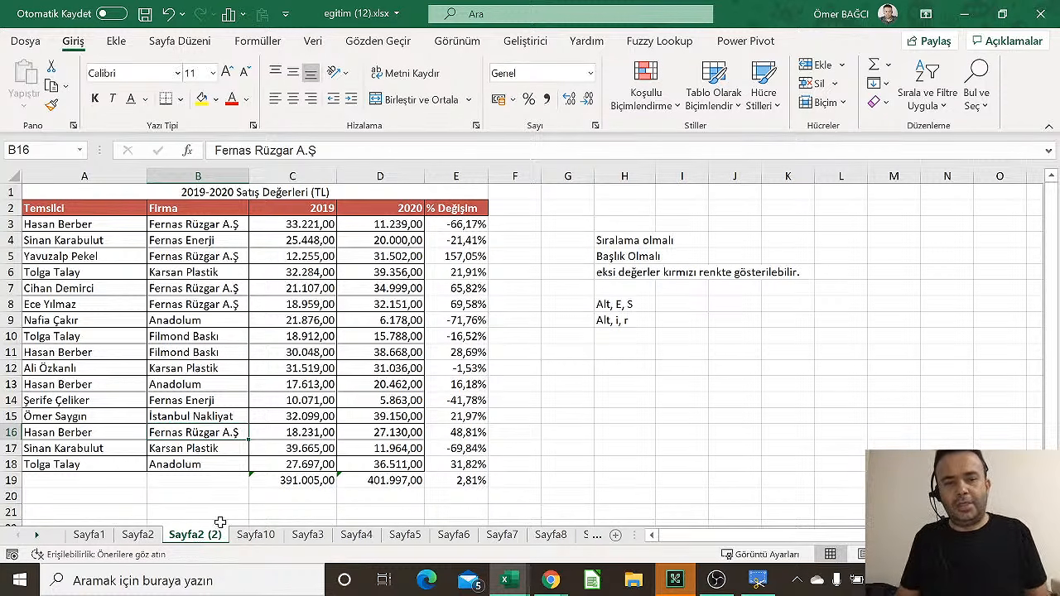
# Delete the Sayfa2 (2) copy, then Ctrl-drag the Sayfa2 tab to duplicate it again
pyautogui.click(144, 542)
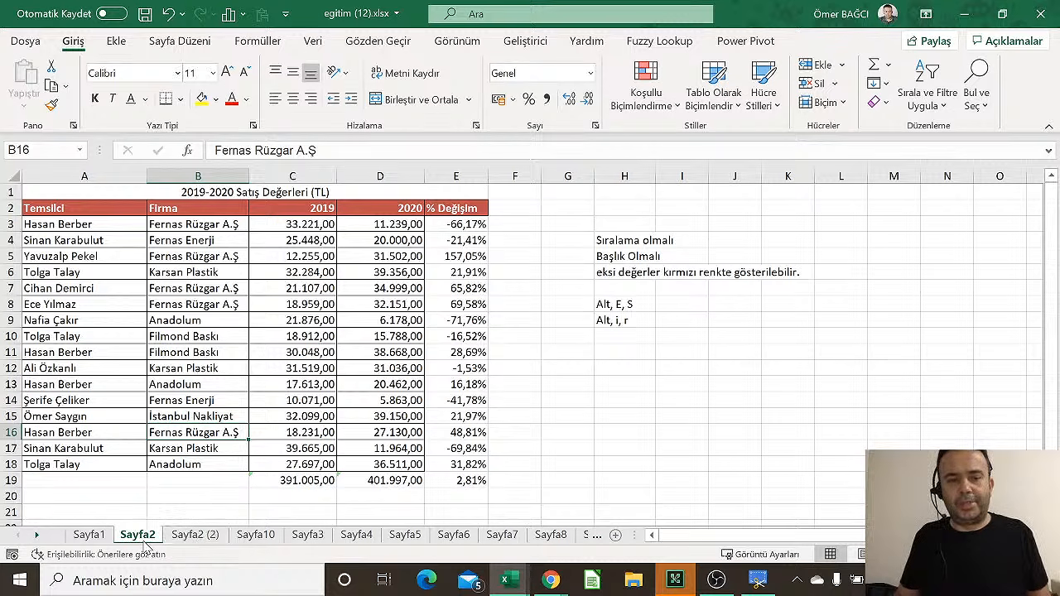
pyautogui.click(193, 543)
pyautogui.rightClick(193, 542)
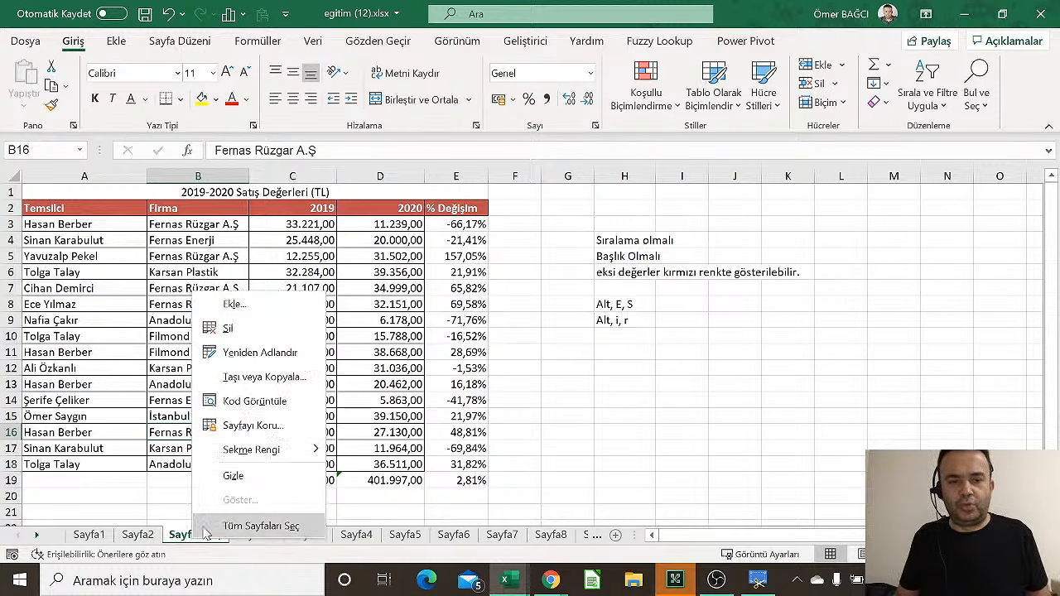
pyautogui.click(256, 332)
pyautogui.click(502, 338)
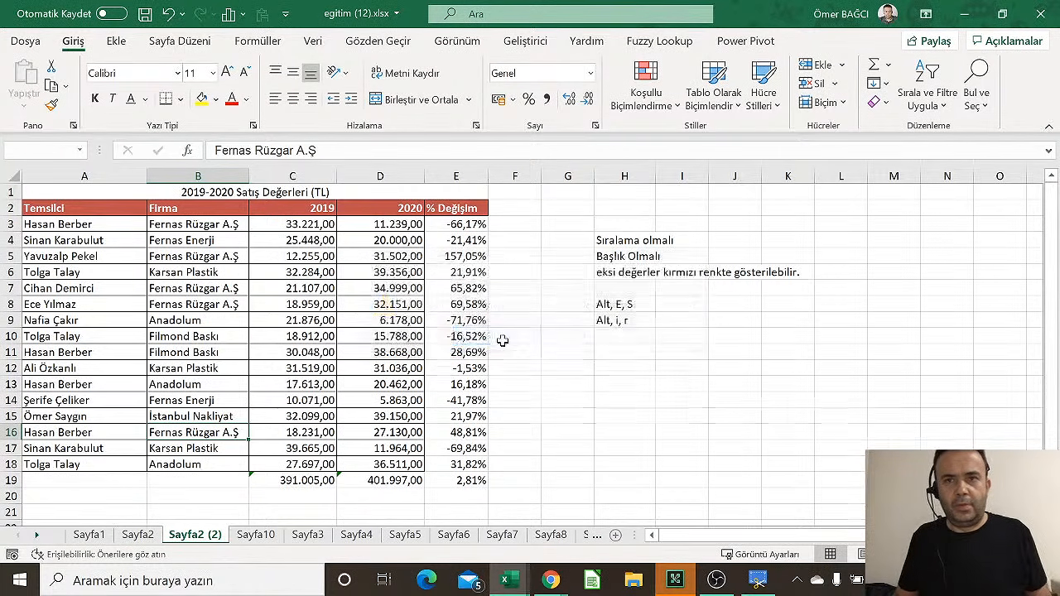
pyautogui.click(153, 538)
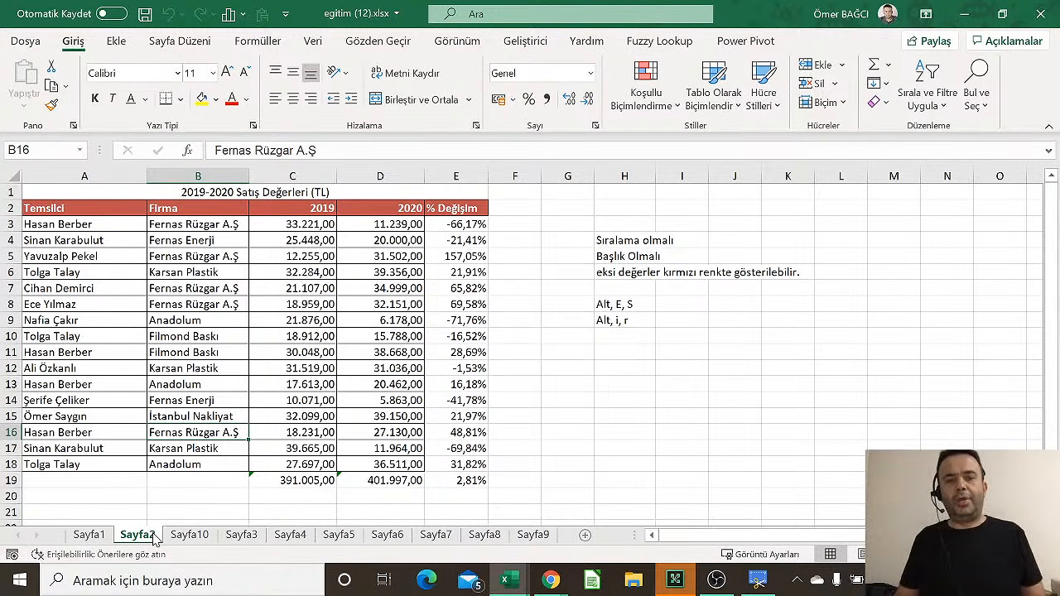
pyautogui.moveTo(153, 539); pyautogui.dragTo(185, 539)
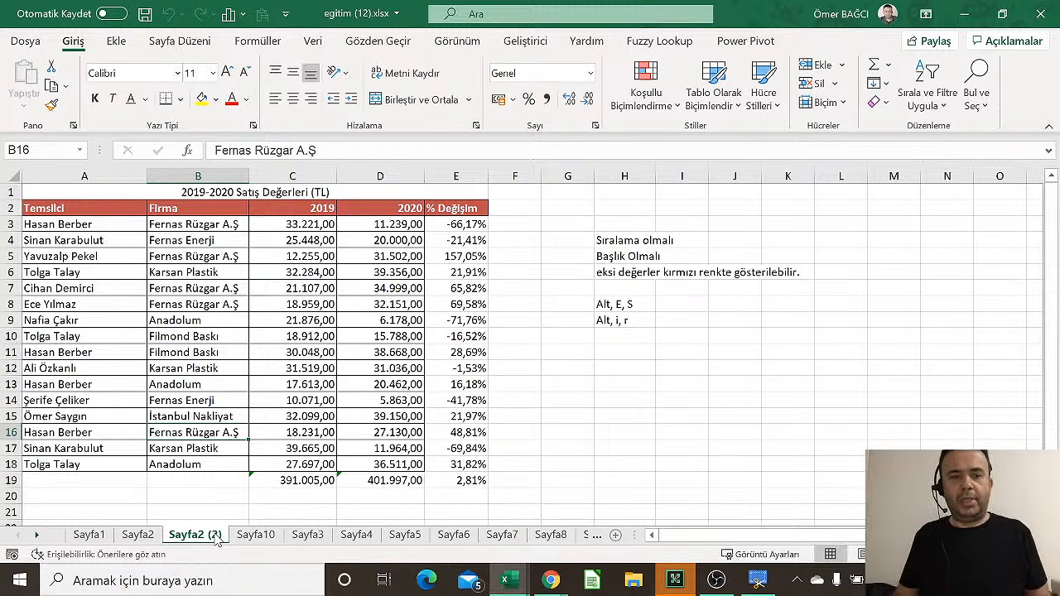
# Delete the % Değişim column and clear the totals in C19:D19
pyautogui.rightClick(466, 177)
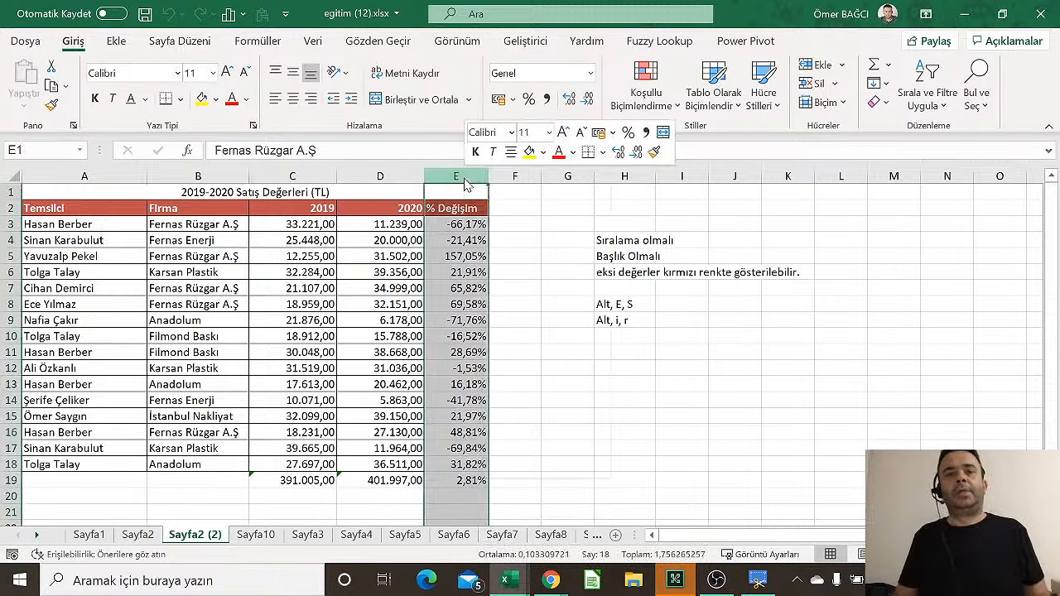
pyautogui.click(506, 342)
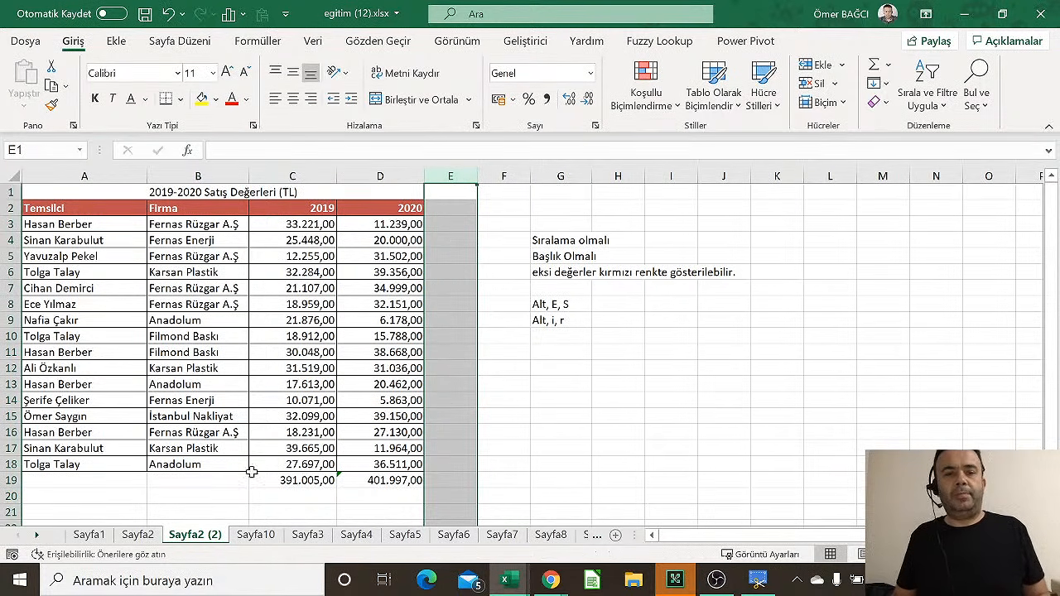
pyautogui.click(314, 480)
pyautogui.keyDown('shift'); pyautogui.click(412, 479); pyautogui.keyUp('shift')
pyautogui.press('Delete')
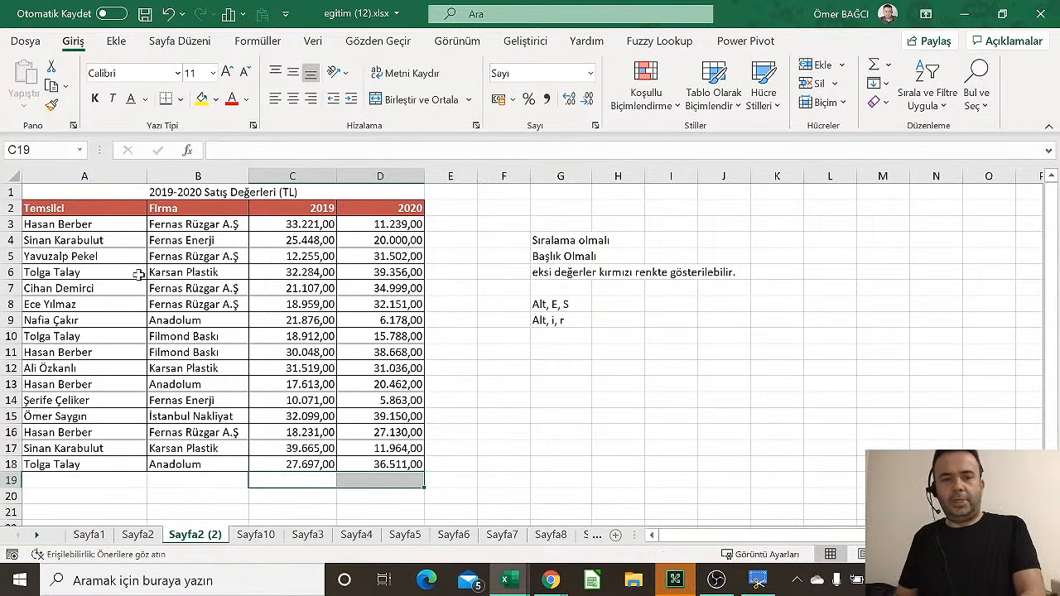
# Delete the notes column G and the title row 1
pyautogui.rightClick(562, 170)
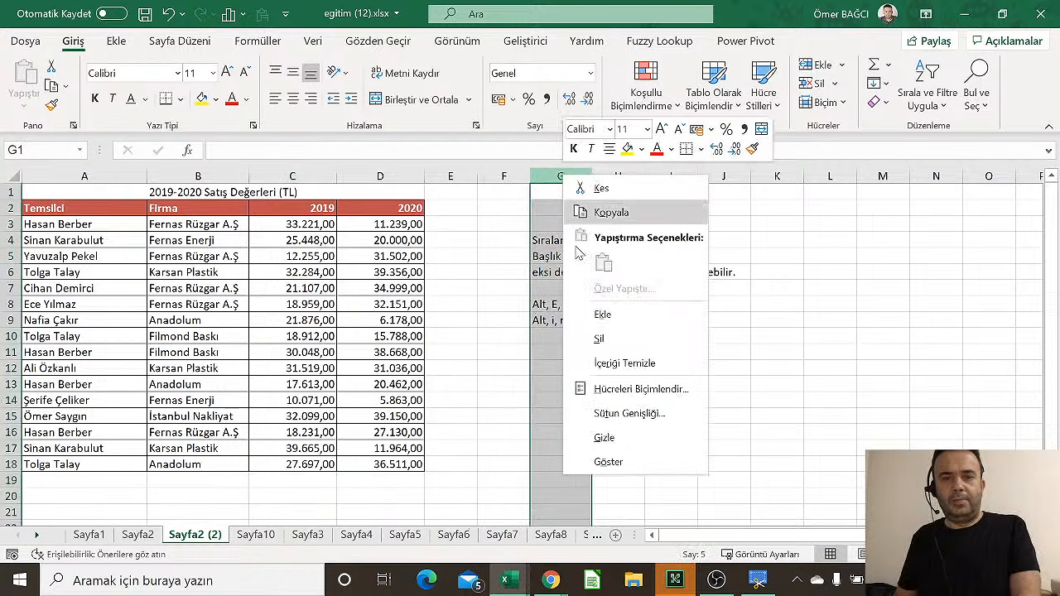
pyautogui.click(605, 338)
pyautogui.rightClick(14, 193)
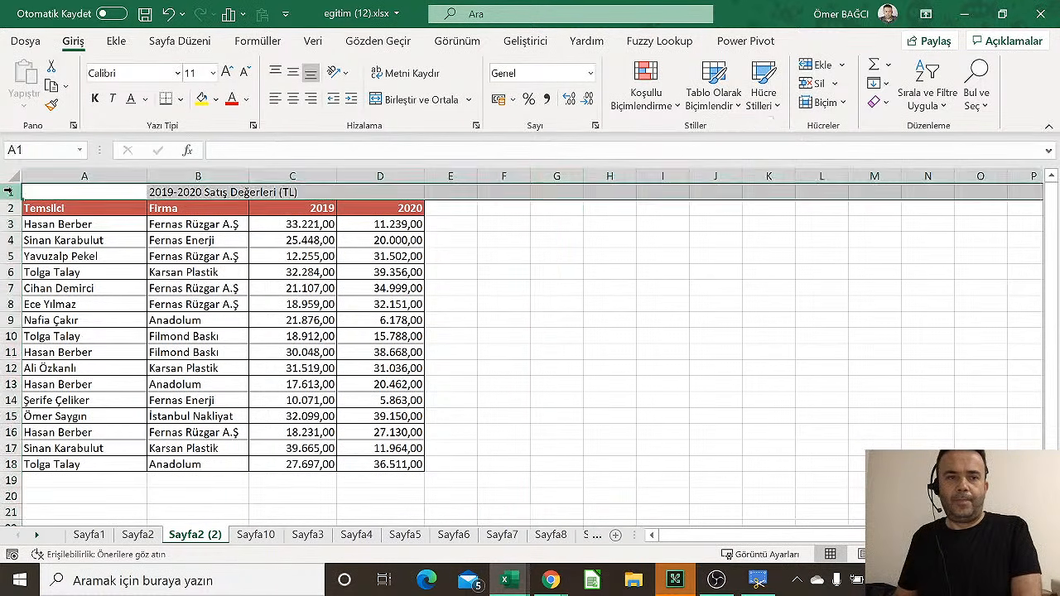
pyautogui.click(114, 352)
pyautogui.click(398, 304)
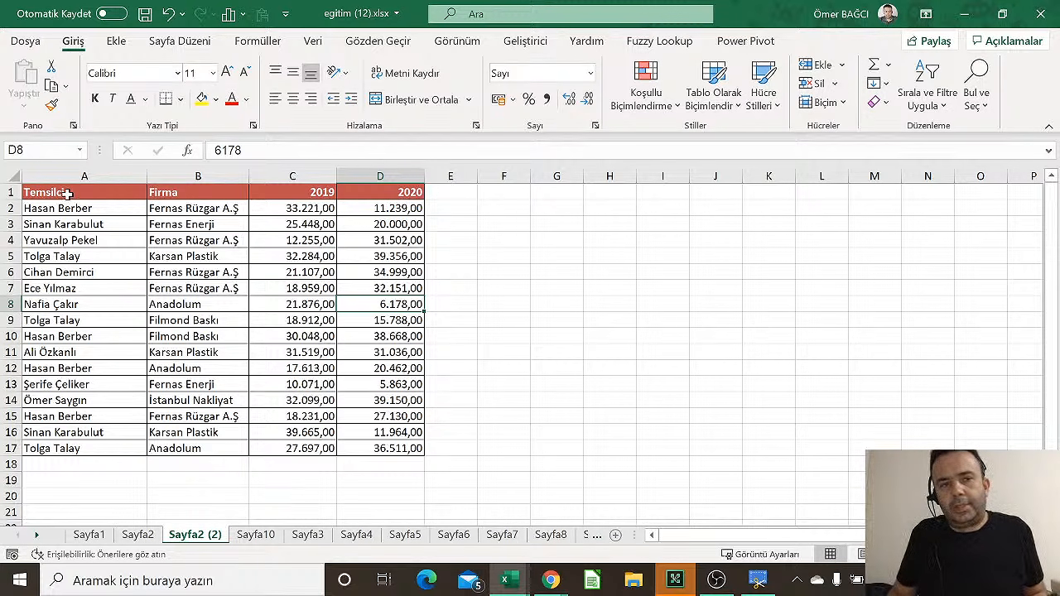
# Copy the table A1:D17 and paste it starting at F1
pyautogui.moveTo(66, 192); pyautogui.dragTo(354, 461)
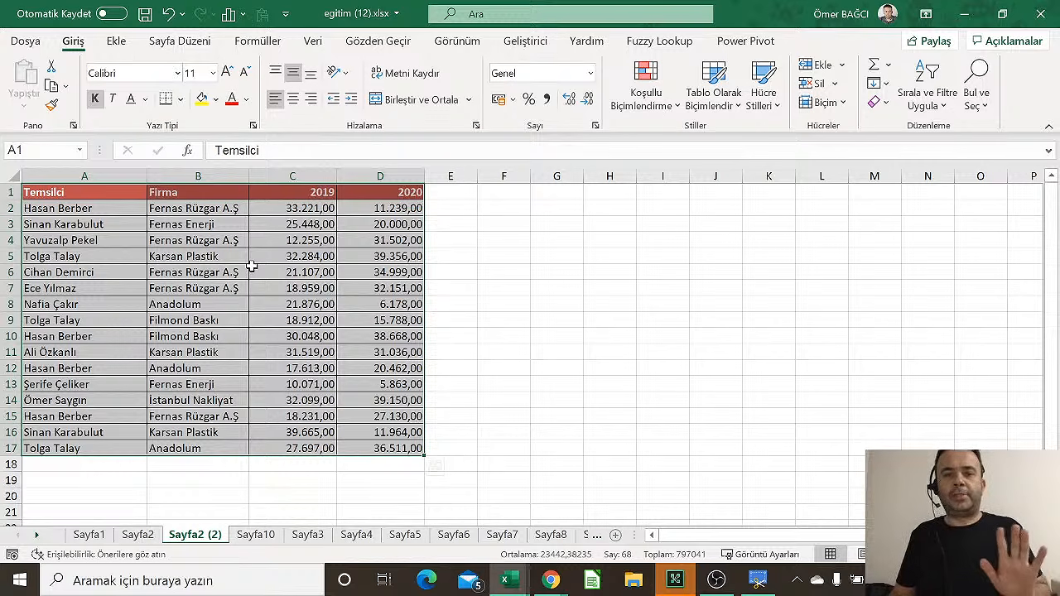
pyautogui.rightClick(251, 265)
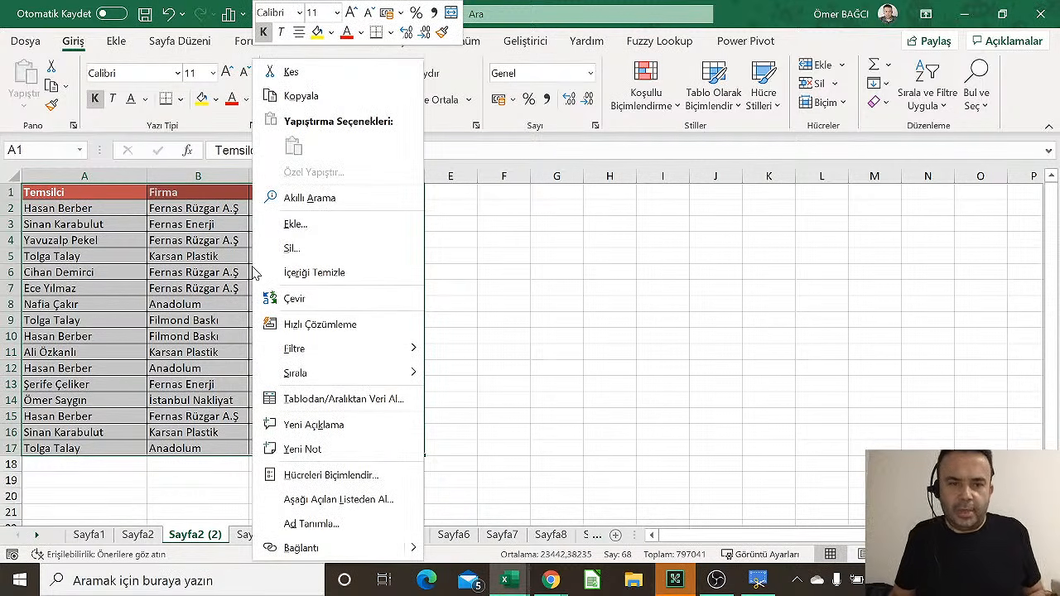
pyautogui.click(298, 97)
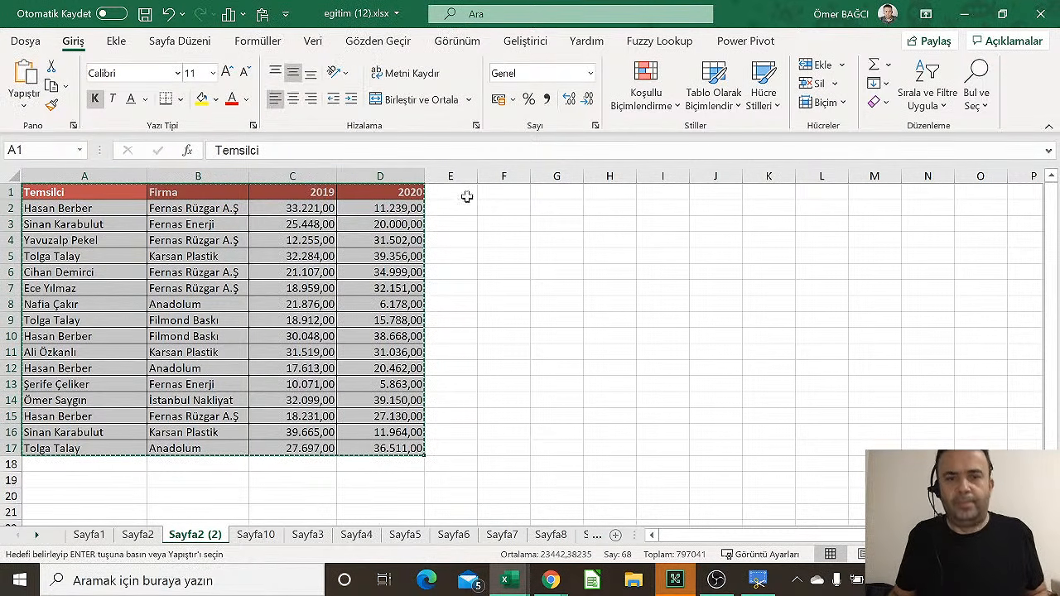
pyautogui.rightClick(517, 191)
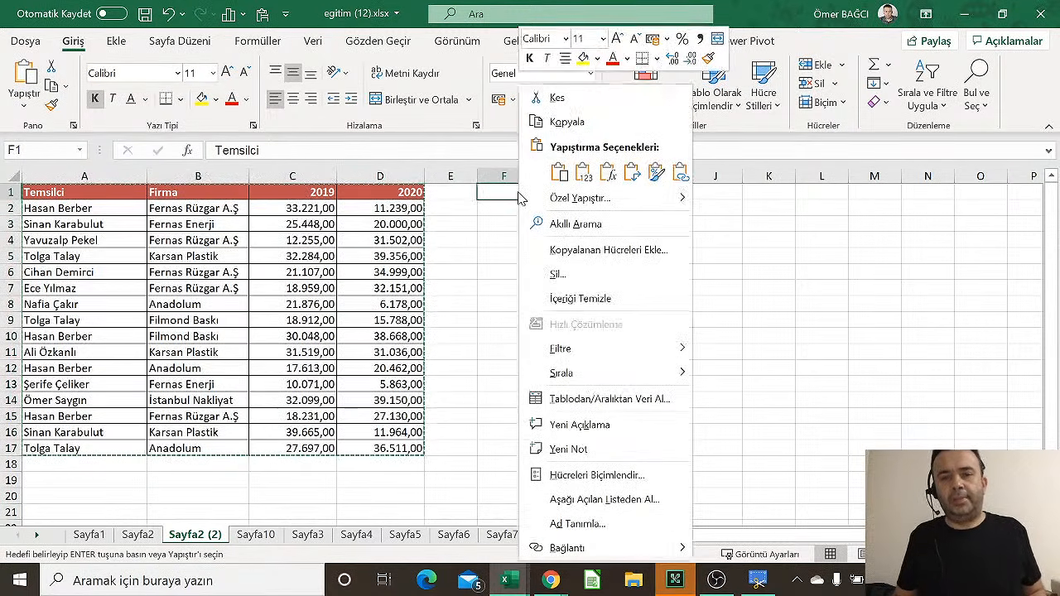
pyautogui.click(560, 173)
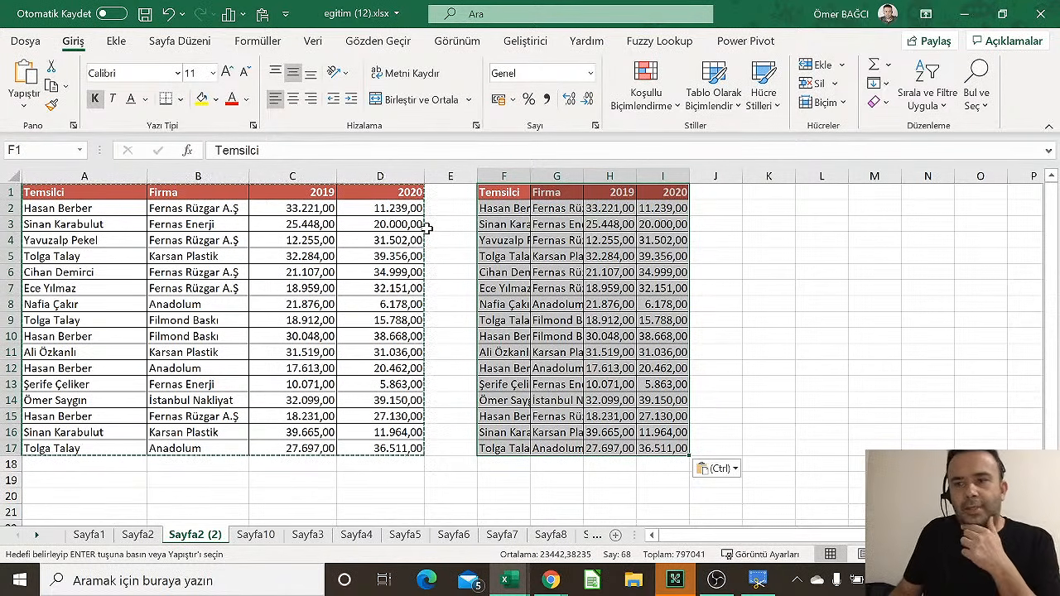
# Auto-fit the pasted columns F–I, then delete them
pyautogui.moveTo(504, 176); pyautogui.dragTo(690, 177)
pyautogui.doubleClick(690, 176)
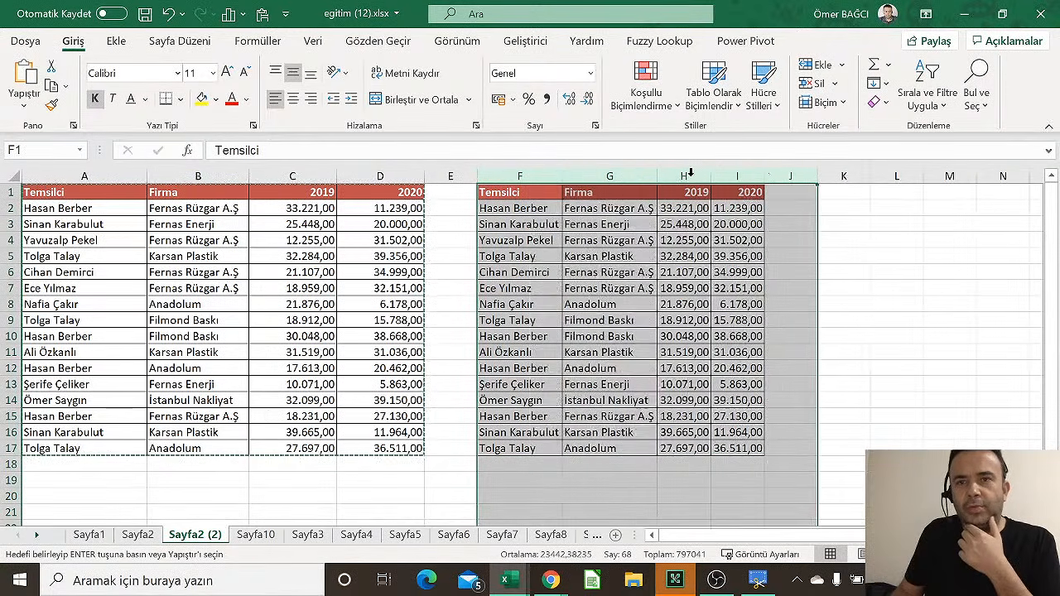
pyautogui.rightClick(613, 257)
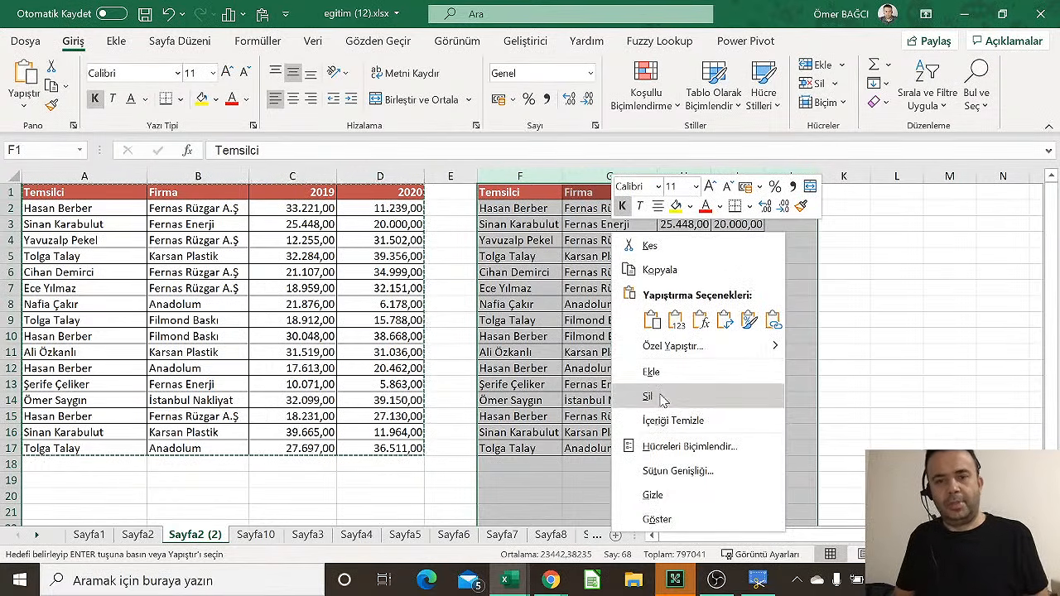
pyautogui.click(659, 394)
pyautogui.click(421, 240)
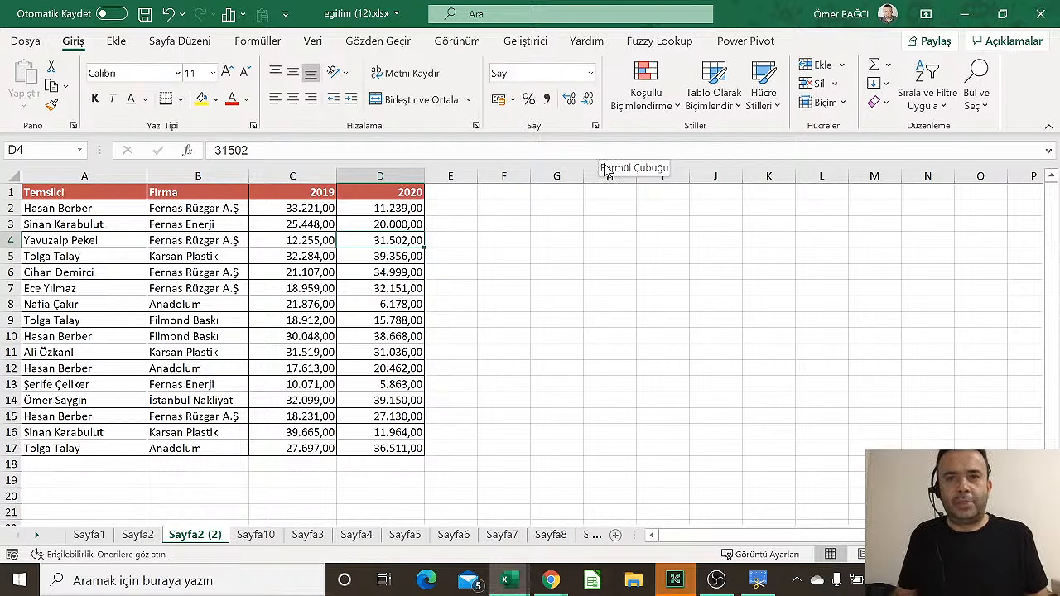
# Copy A1:D17 and paste it at F1 keeping the source column widths
pyautogui.moveTo(92, 192); pyautogui.dragTo(346, 448)
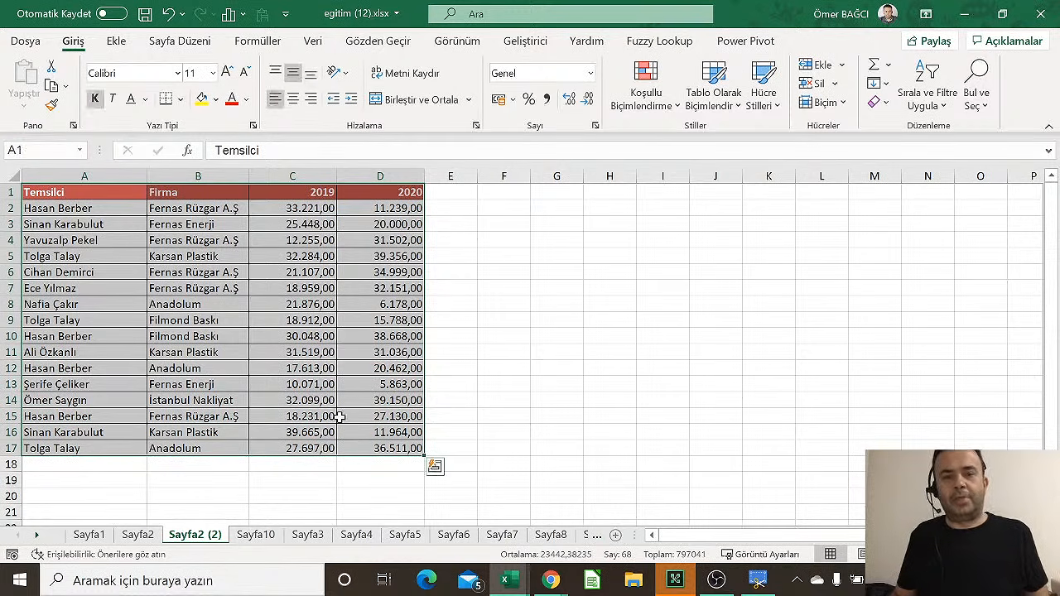
pyautogui.rightClick(332, 330)
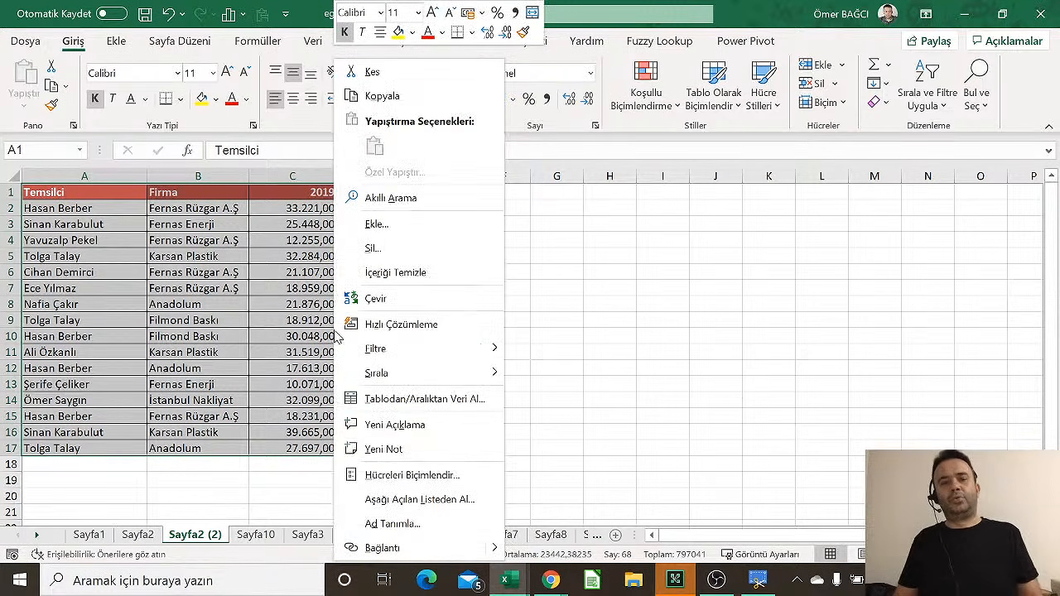
pyautogui.click(395, 100)
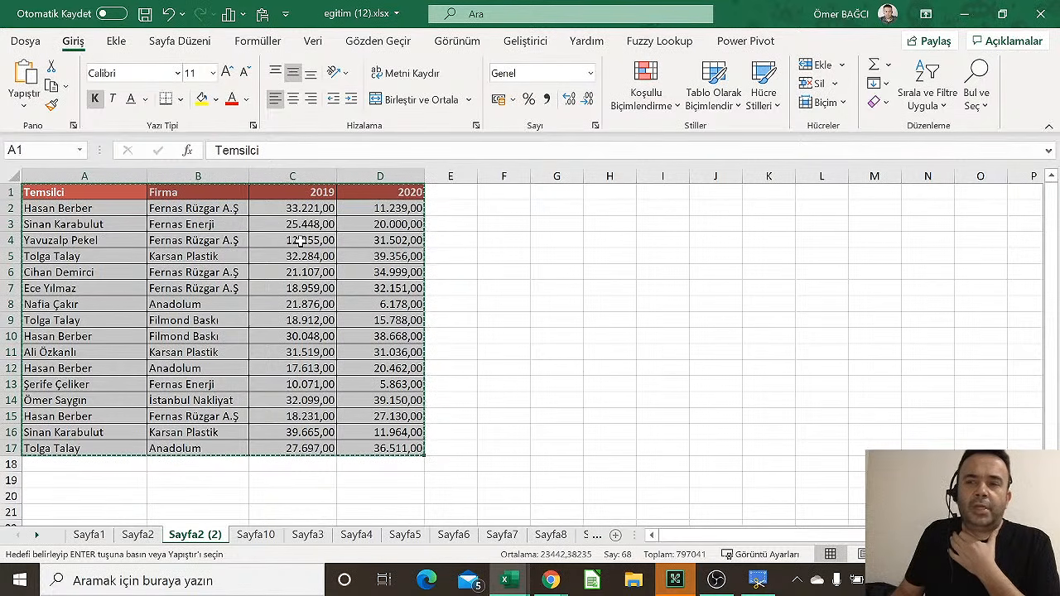
pyautogui.rightClick(517, 195)
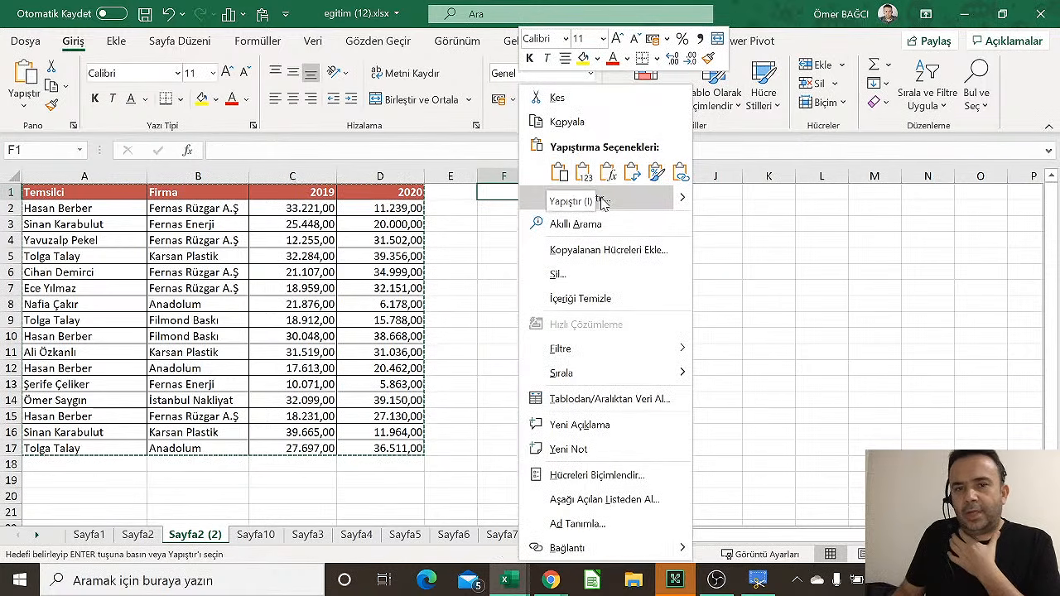
pyautogui.moveTo(684, 203)
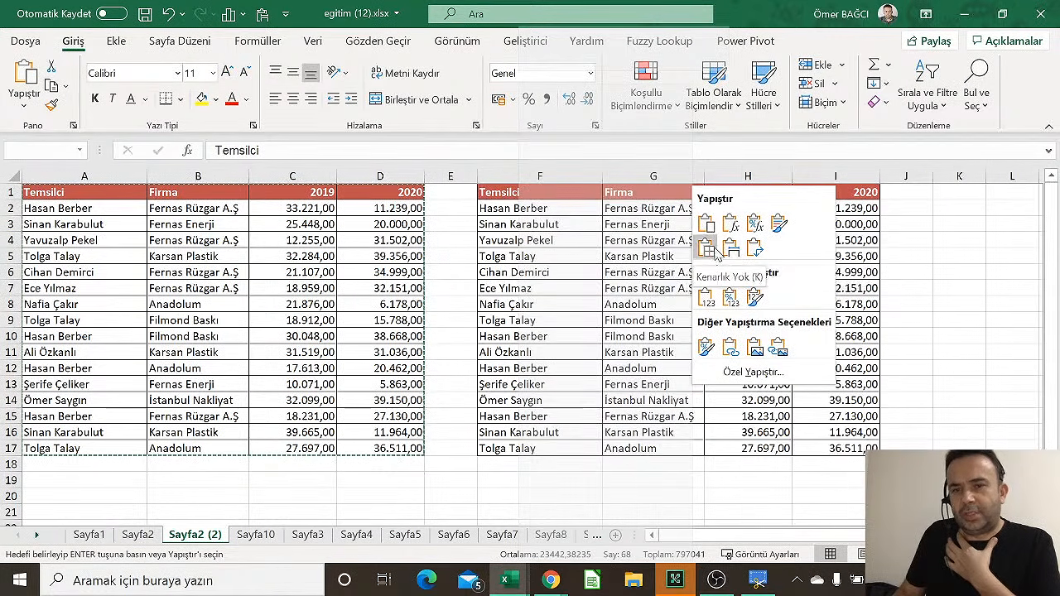
pyautogui.click(730, 250)
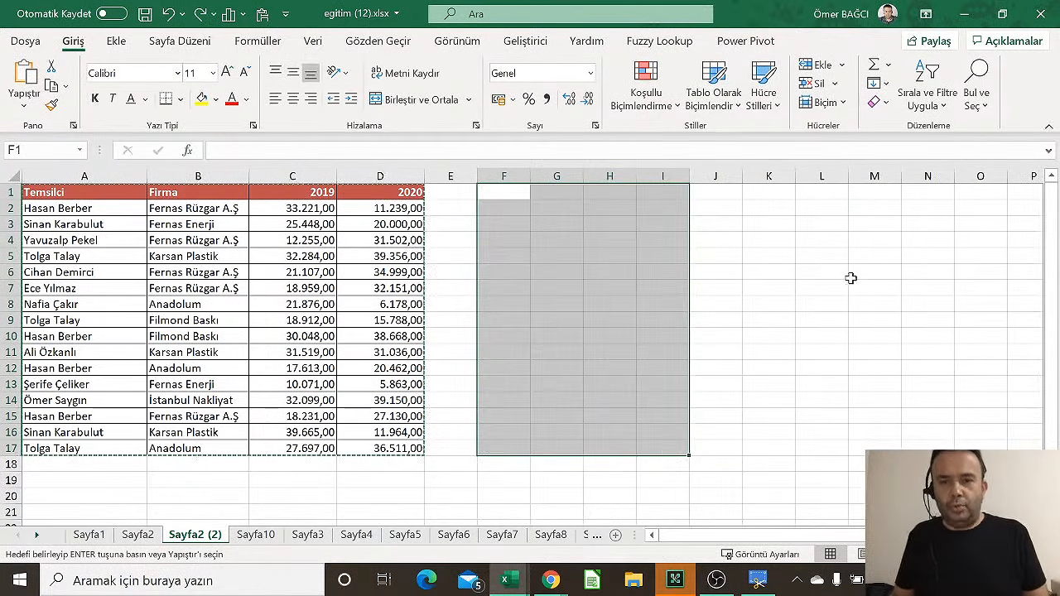
# Paste the table at F1 with Ctrl+V and Keep Source Column Widths, then undo it
pyautogui.hotkey('ctrl', 'z')
pyautogui.click(511, 190)
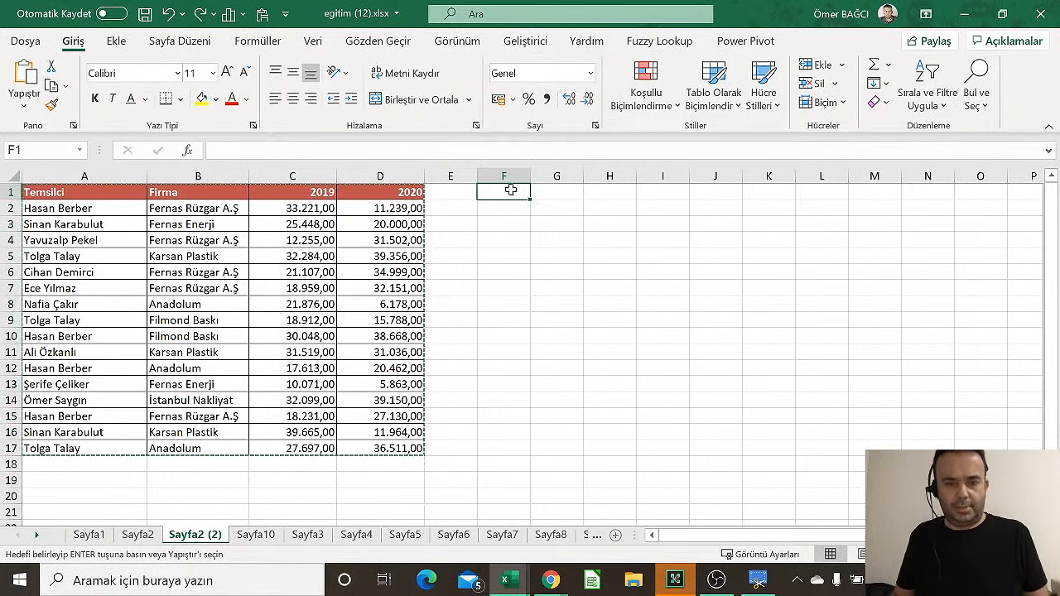
pyautogui.hotkey('ctrl', 'v')
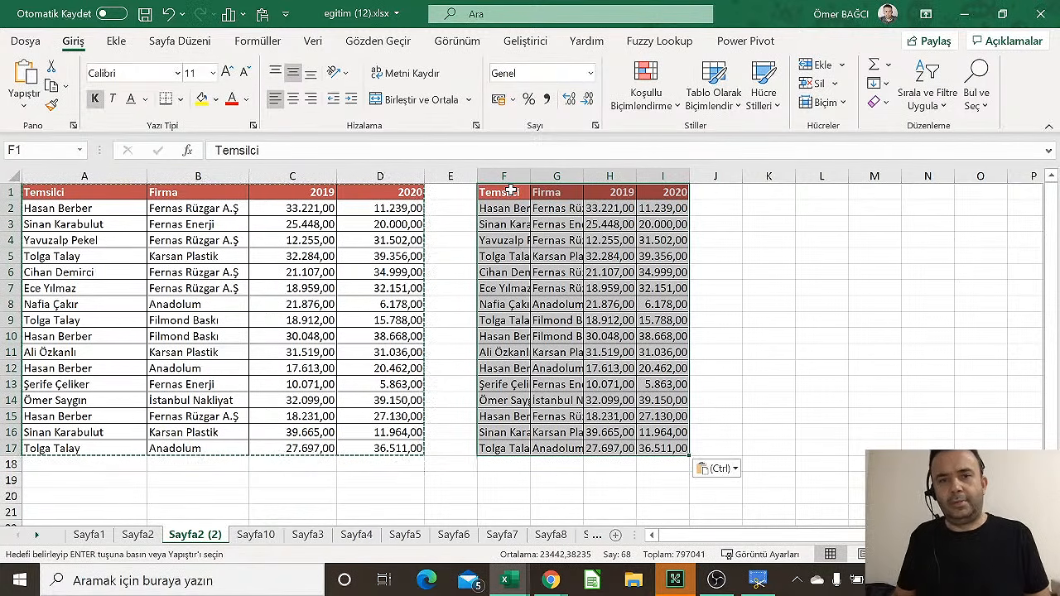
pyautogui.click(715, 468)
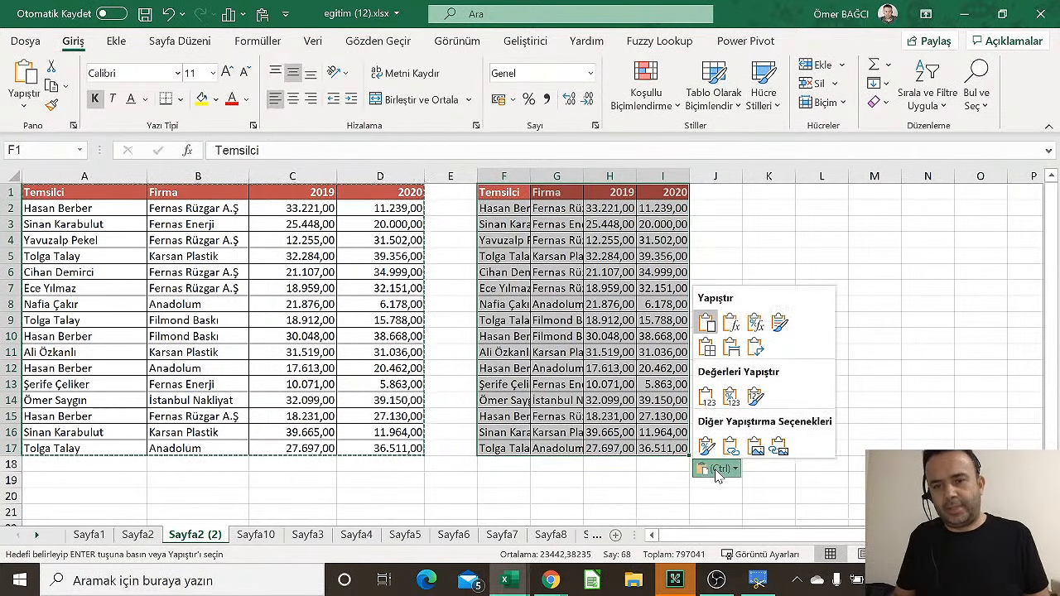
pyautogui.click(732, 347)
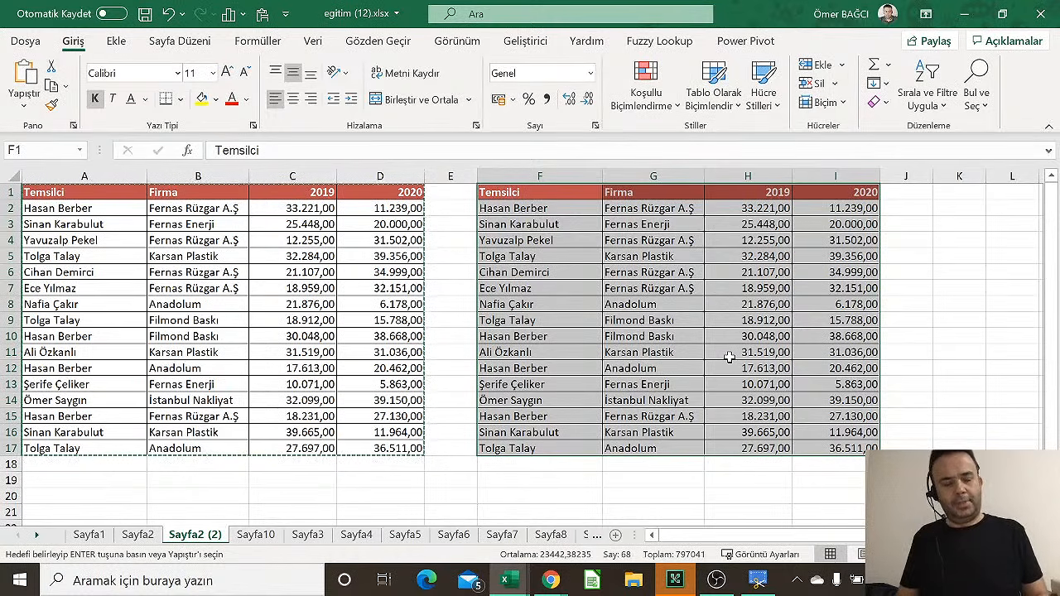
pyautogui.hotkey('ctrl', 'z')
# Paste the table into F1:I17 again, keeping the original column widths
pyautogui.click(502, 238)
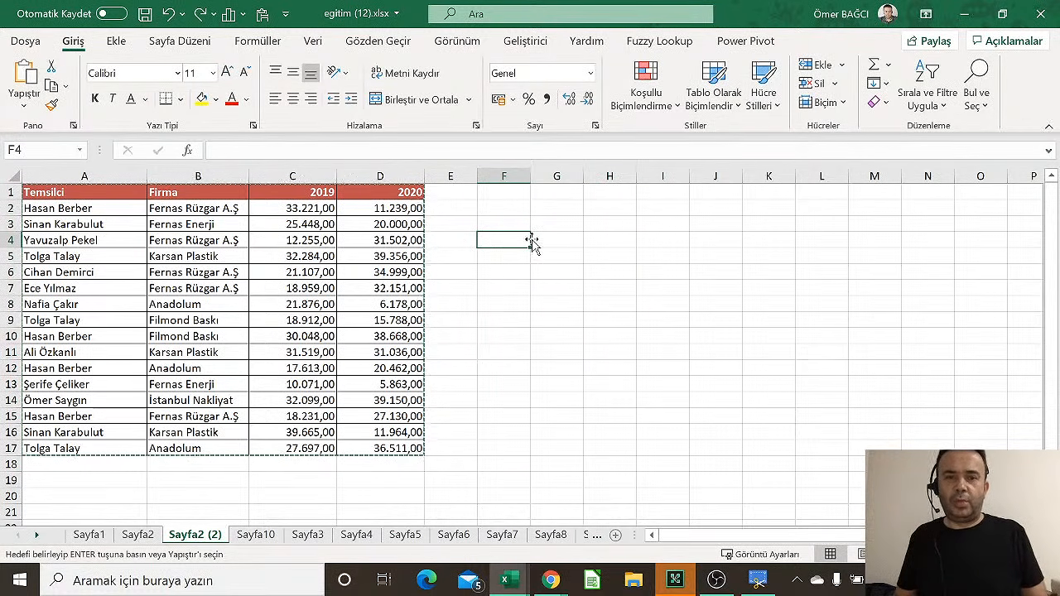
pyautogui.click(197, 207)
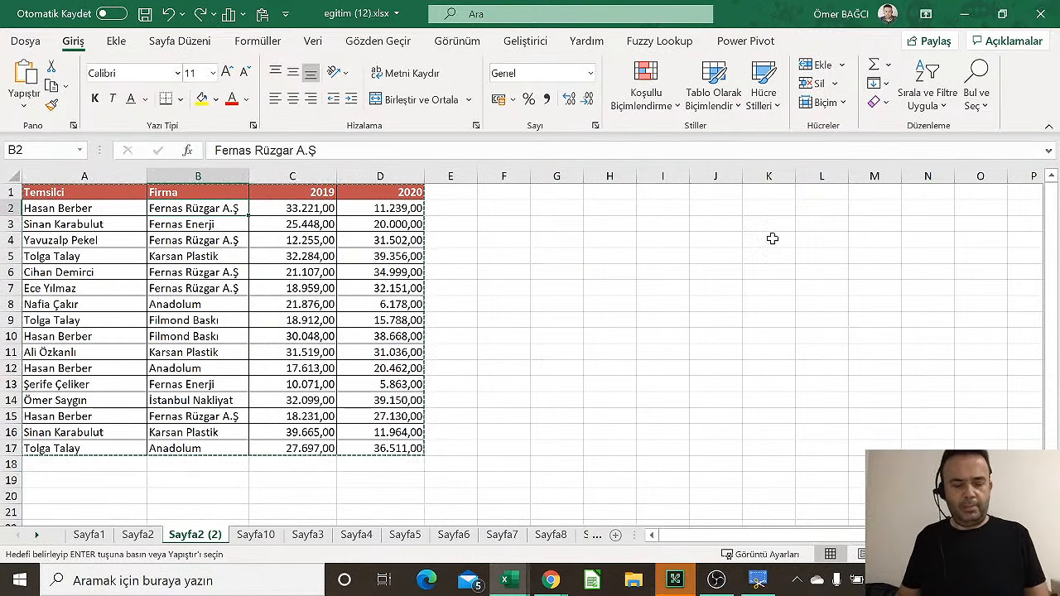
pyautogui.hotkey('ctrl', 'a')
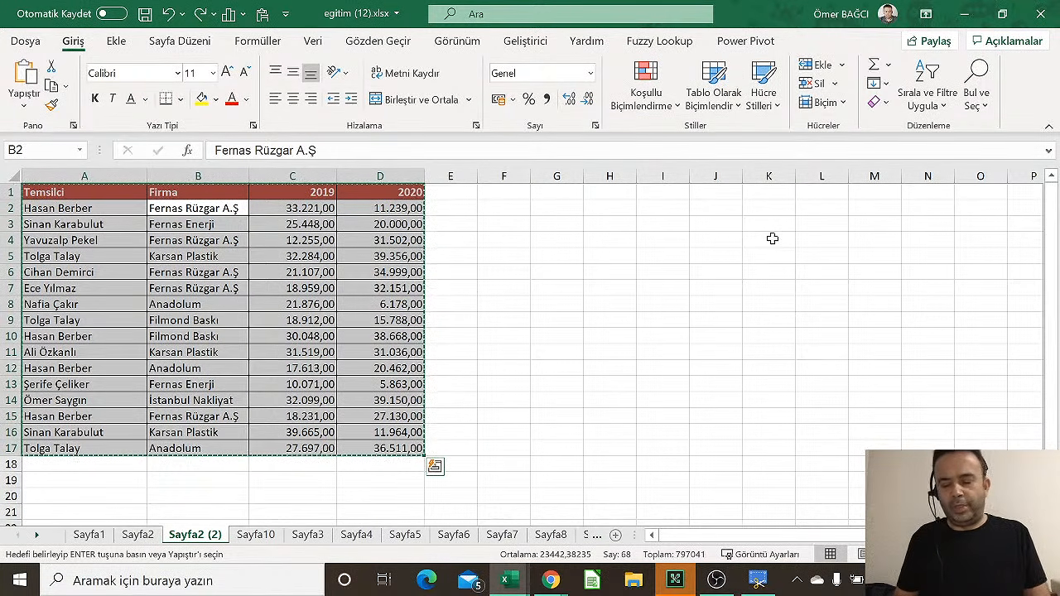
pyautogui.press('Right')
pyautogui.press('Right')
pyautogui.press('Right')
pyautogui.press('Right')
pyautogui.press('Up')
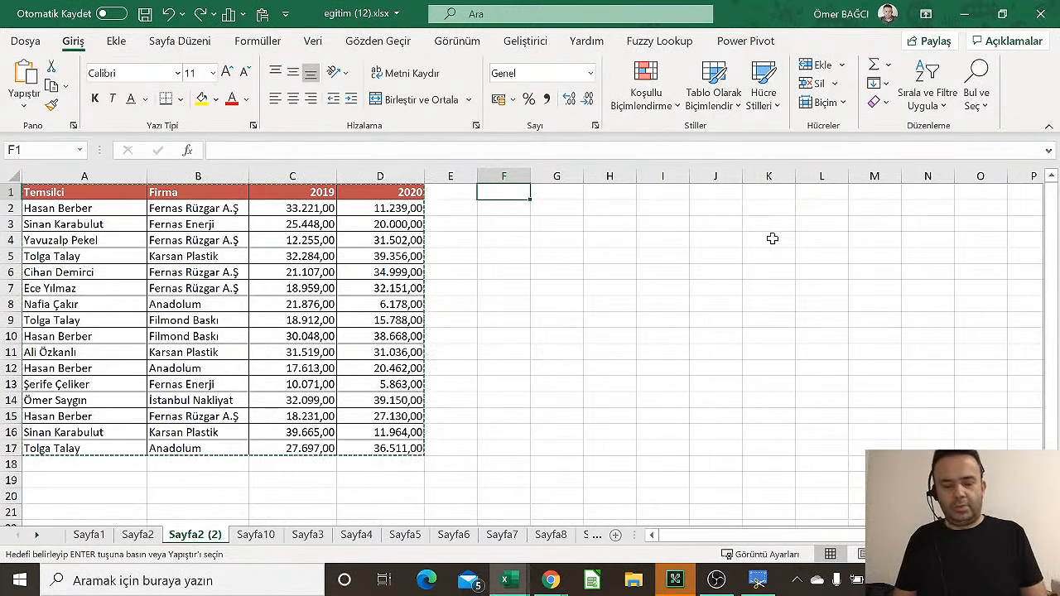
pyautogui.hotkey('ctrl', 'v')
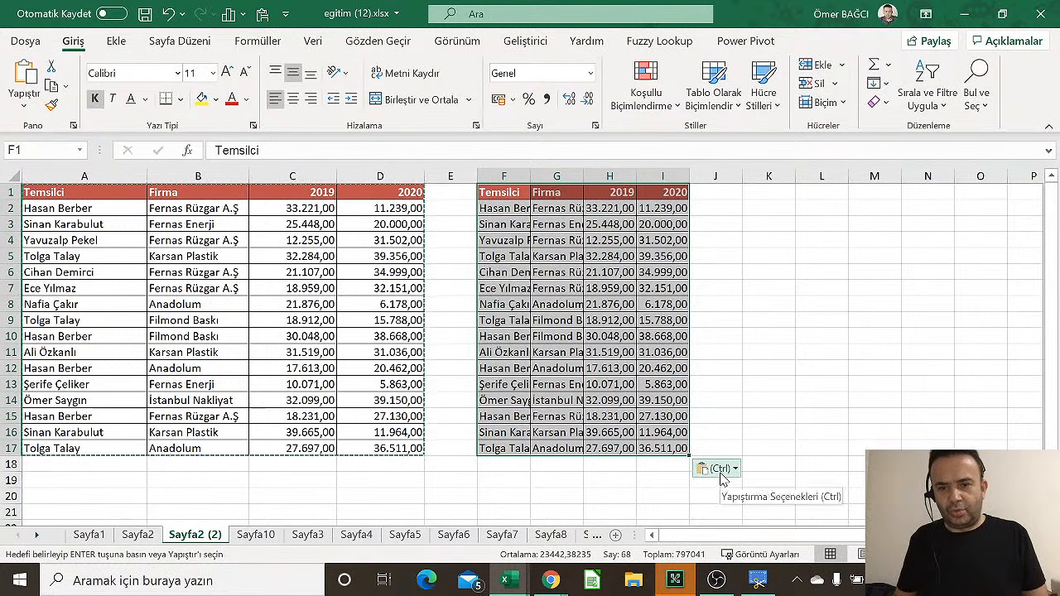
pyautogui.press('ctrl')
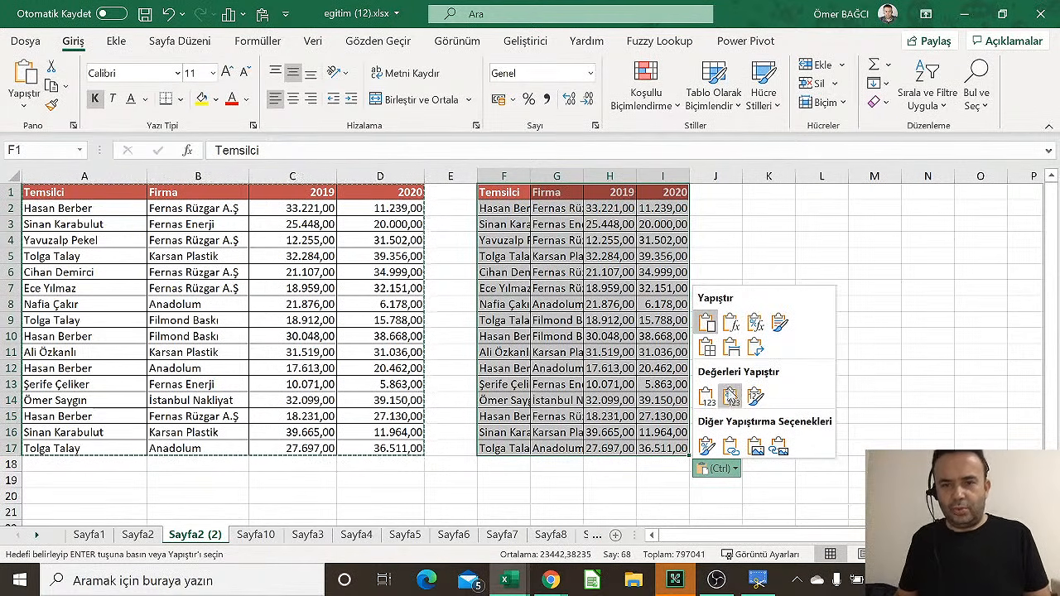
pyautogui.click(731, 349)
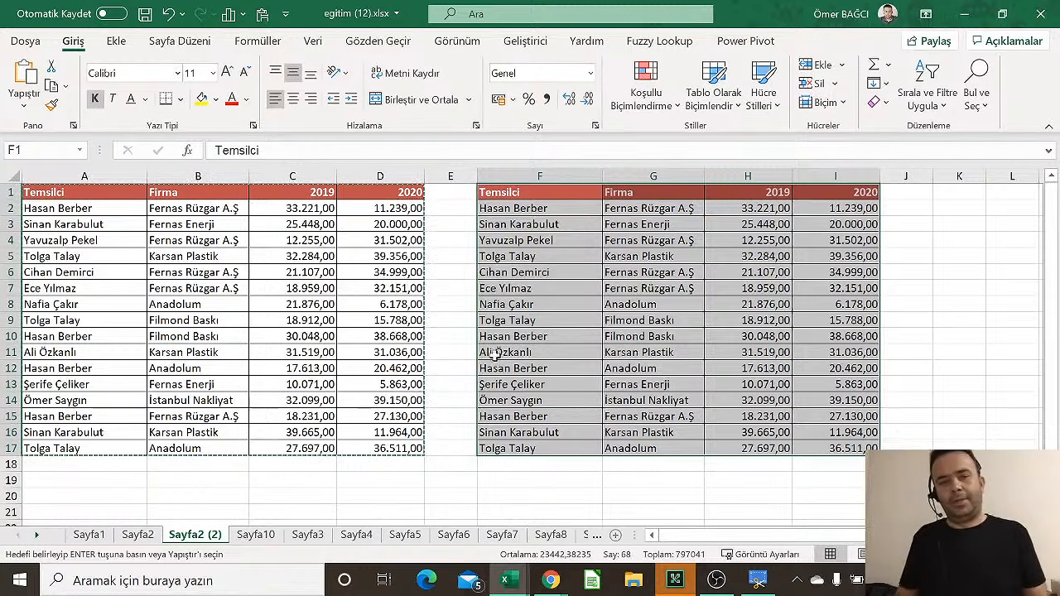
pyautogui.click(514, 224)
pyautogui.moveTo(85, 195); pyautogui.dragTo(365, 449)
# Paste the Temsilci table into new sheet Sayfa13, keeping the source column widths
pyautogui.click(435, 466)
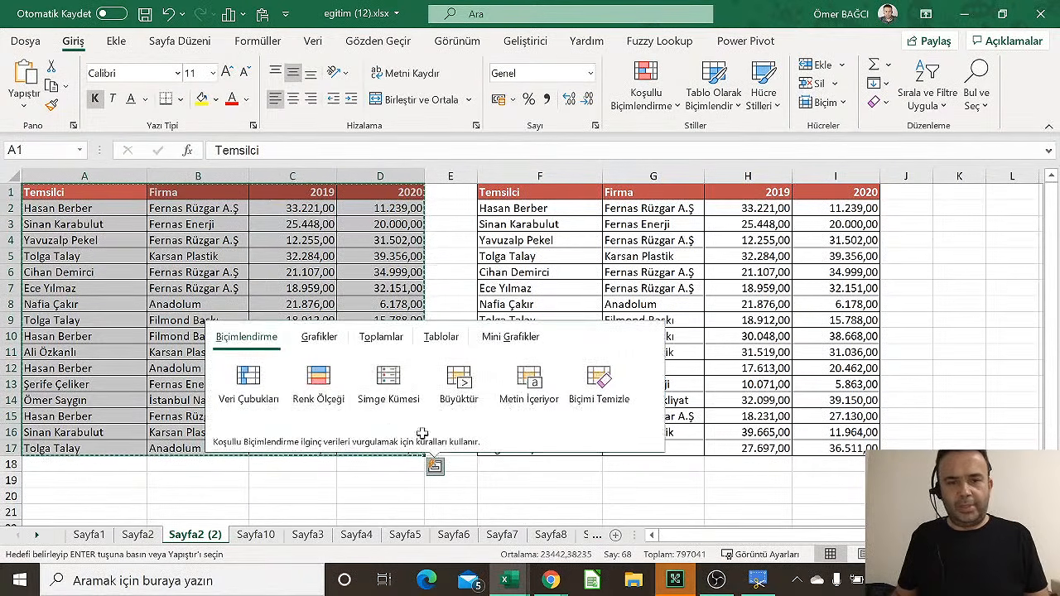
pyautogui.click(615, 535)
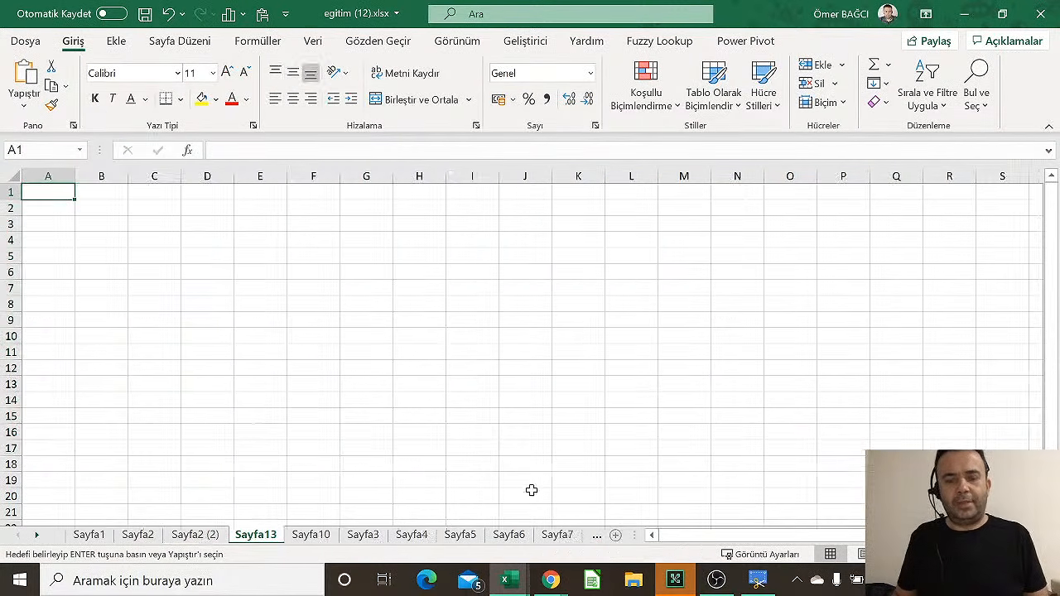
pyautogui.hotkey('ctrl', 'v')
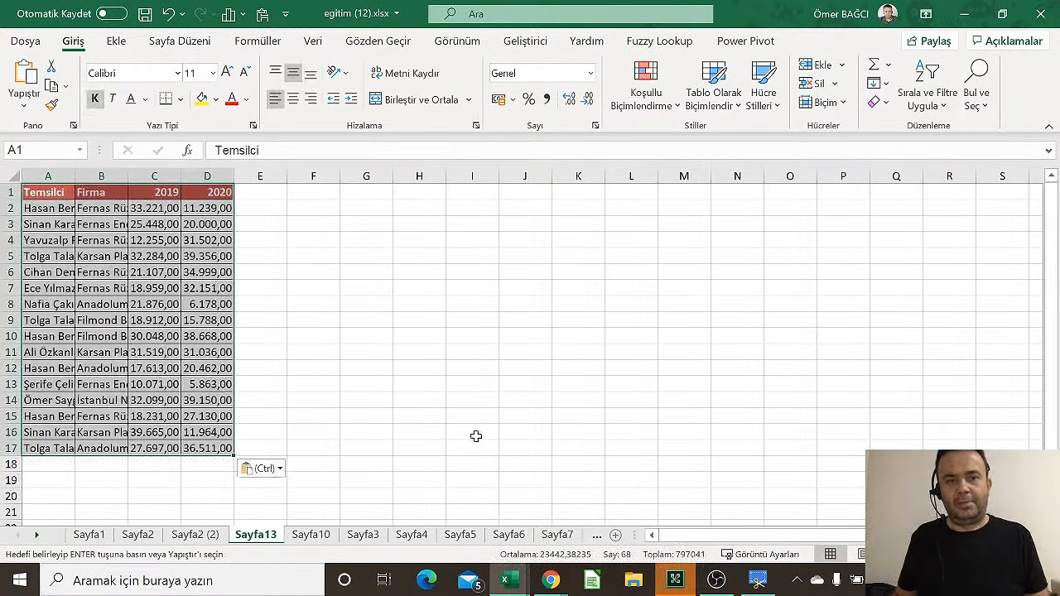
pyautogui.click(260, 470)
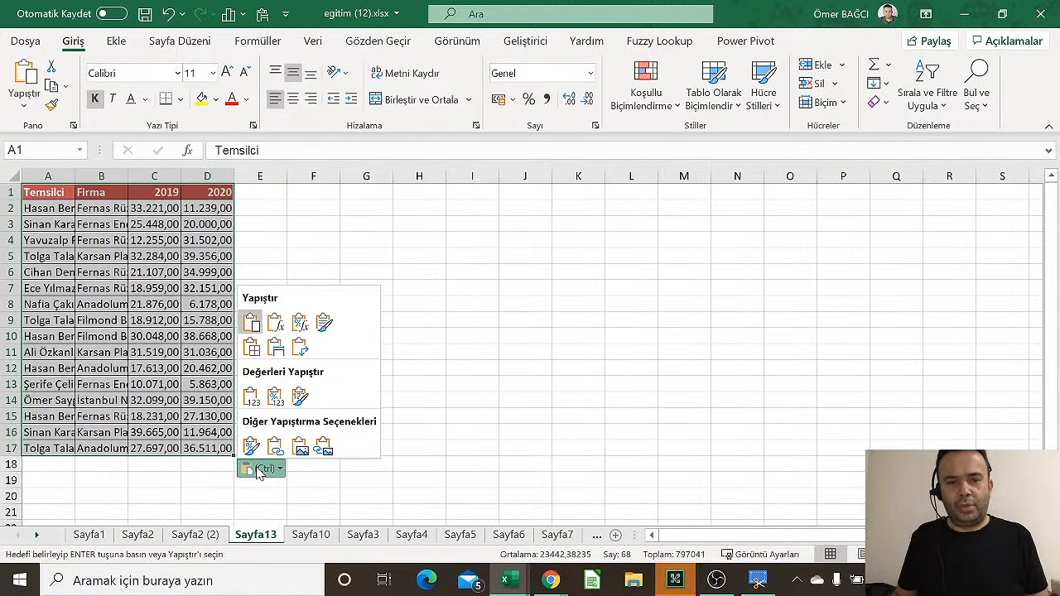
pyautogui.click(275, 351)
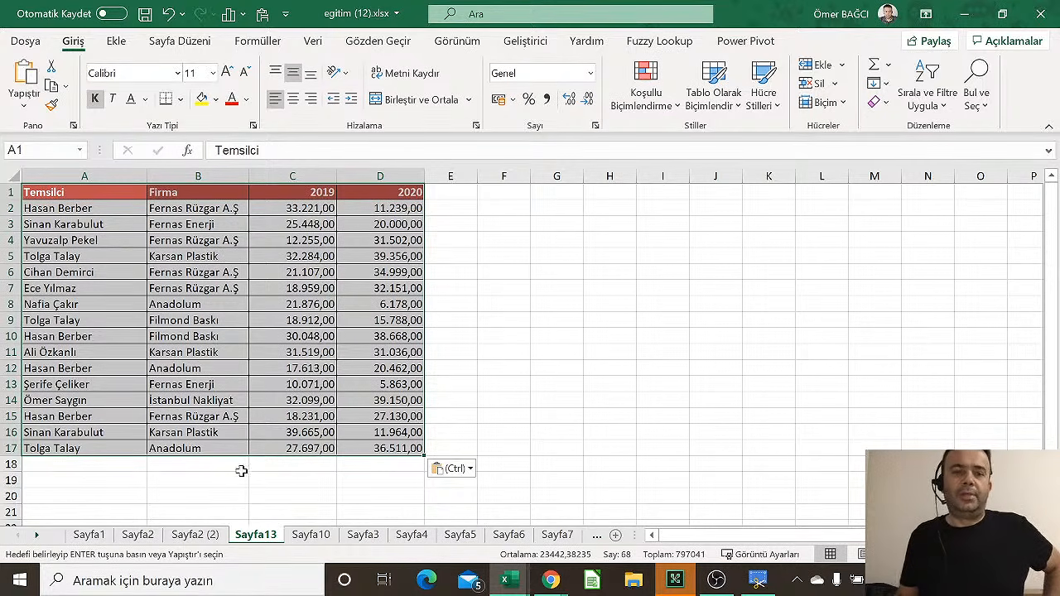
pyautogui.click(196, 537)
# Flip through Sayfa10, Sayfa3 and Sayfa4, then activate Sayfa1 from the all-sheets list
pyautogui.click(311, 536)
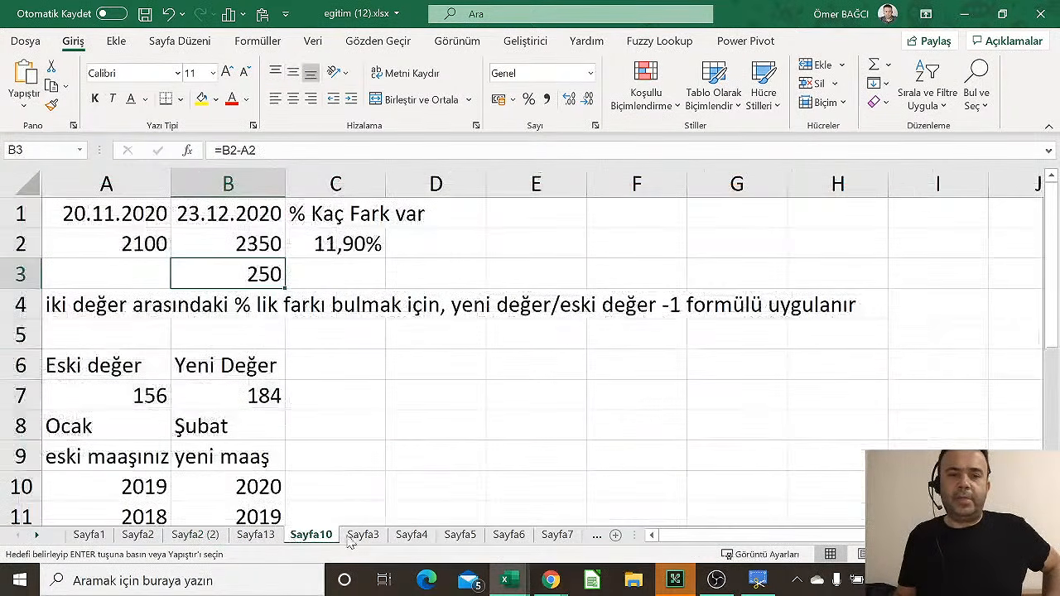
pyautogui.click(351, 537)
pyautogui.click(412, 536)
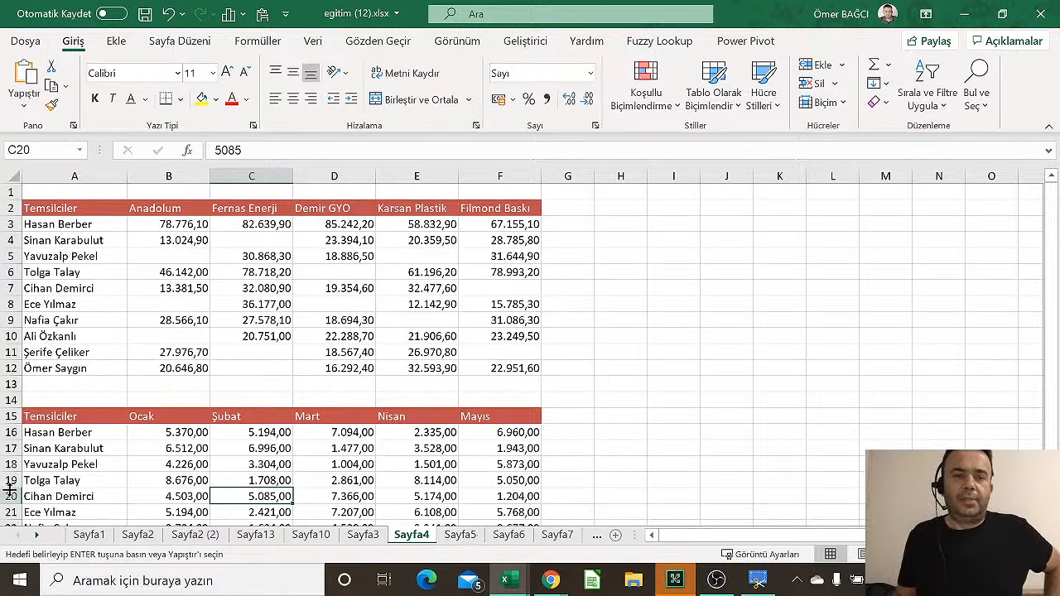
pyautogui.rightClick(27, 540)
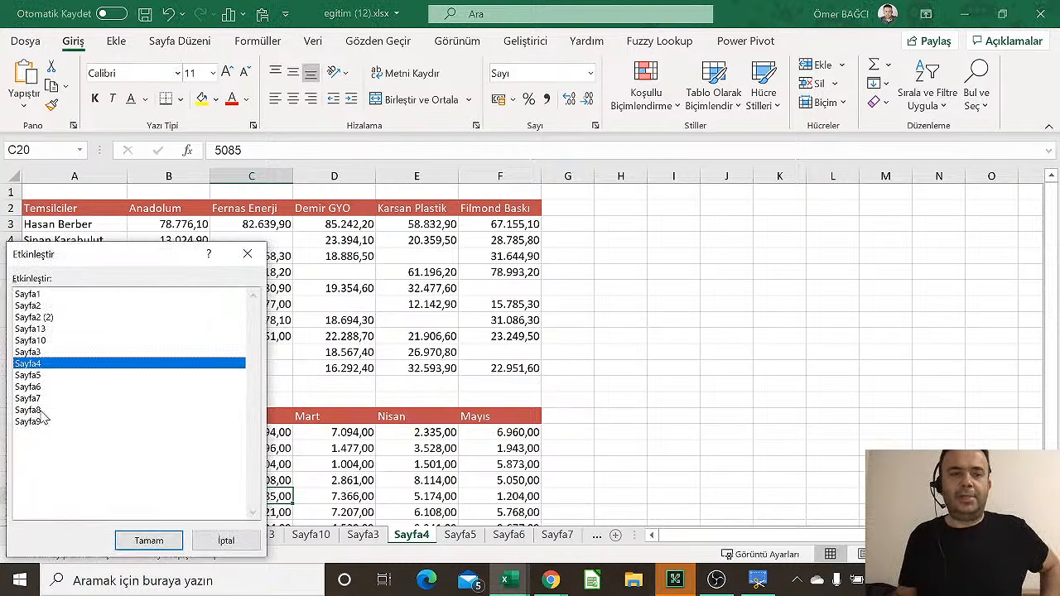
pyautogui.click(34, 295)
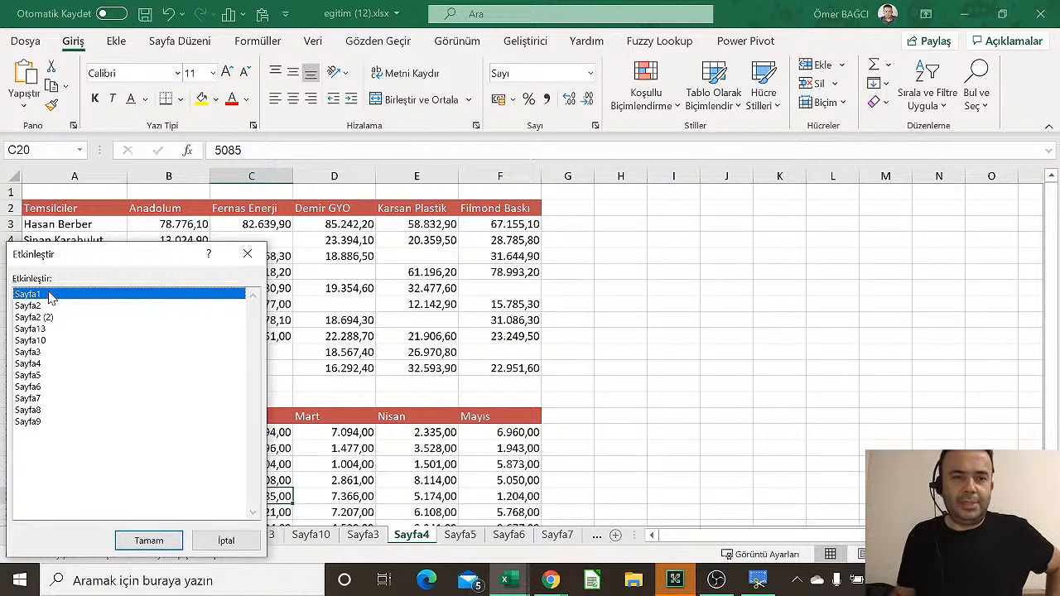
pyautogui.click(151, 541)
# Select the invoice amount in D9, then jump to Sayfa3 via the sheet list
pyautogui.click(561, 345)
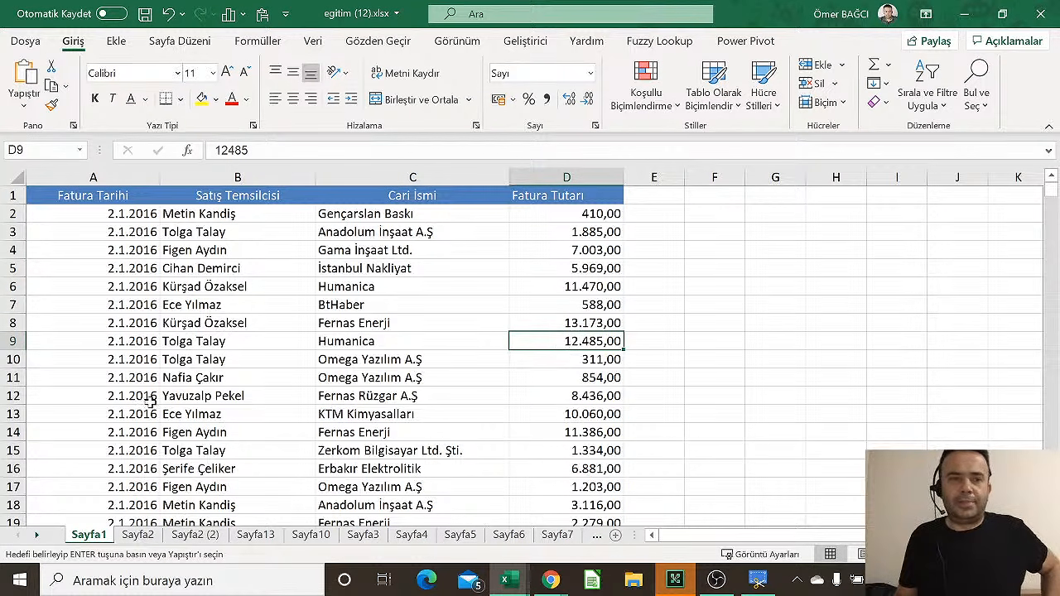
pyautogui.rightClick(19, 537)
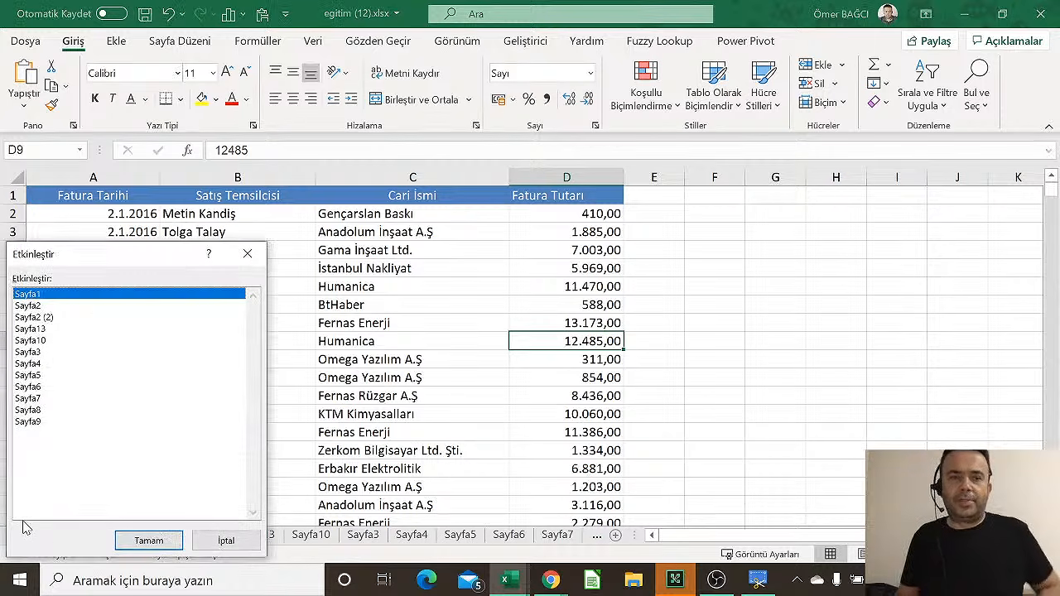
pyautogui.doubleClick(31, 354)
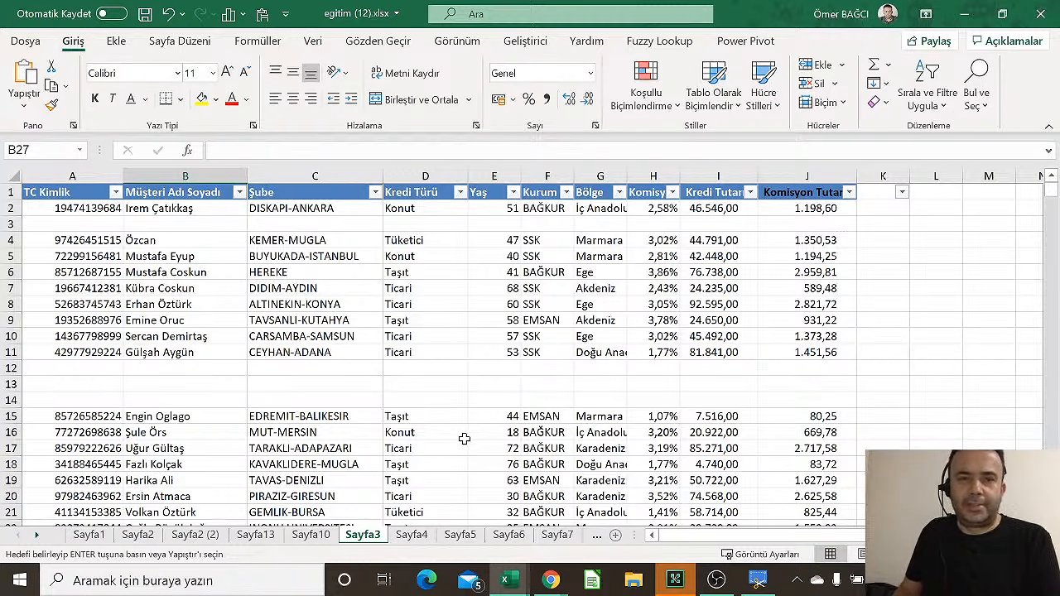
# Check the loan types in D16 and D17 on Sayfa3, then go to the Sayfa2 sales table
pyautogui.click(465, 439)
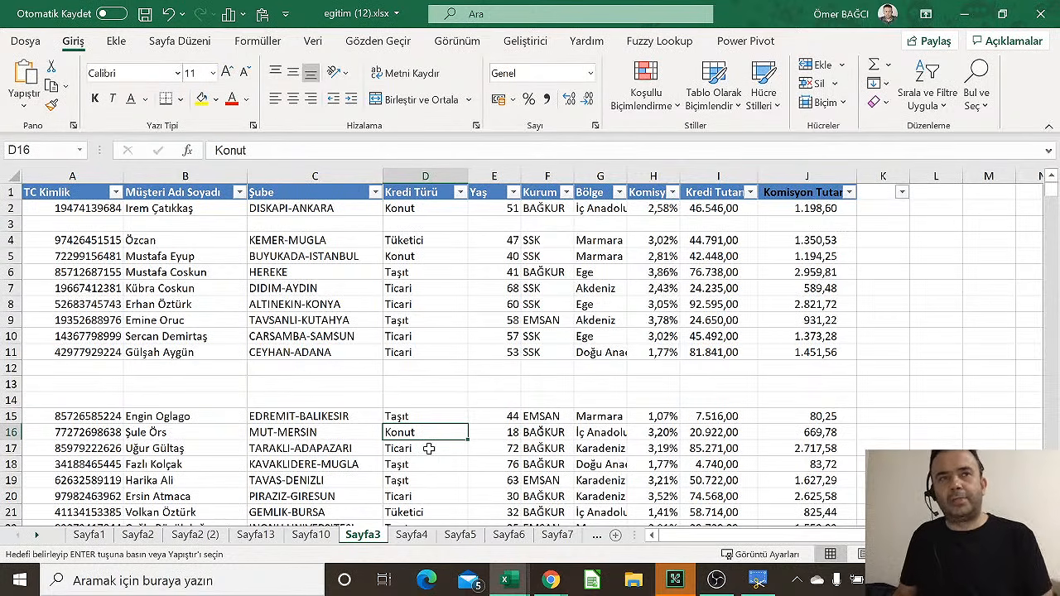
pyautogui.click(426, 452)
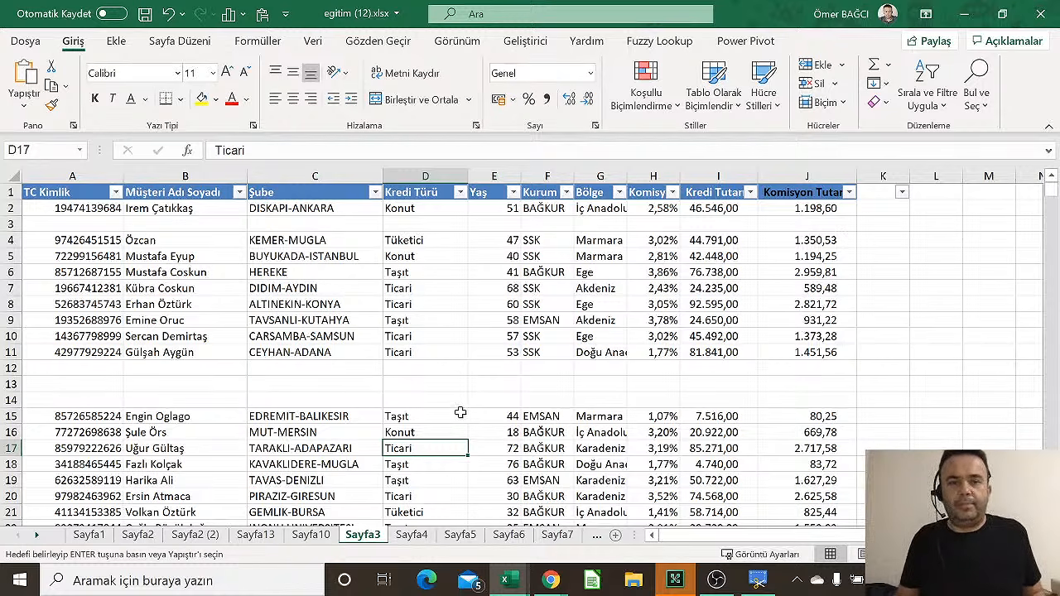
pyautogui.click(137, 535)
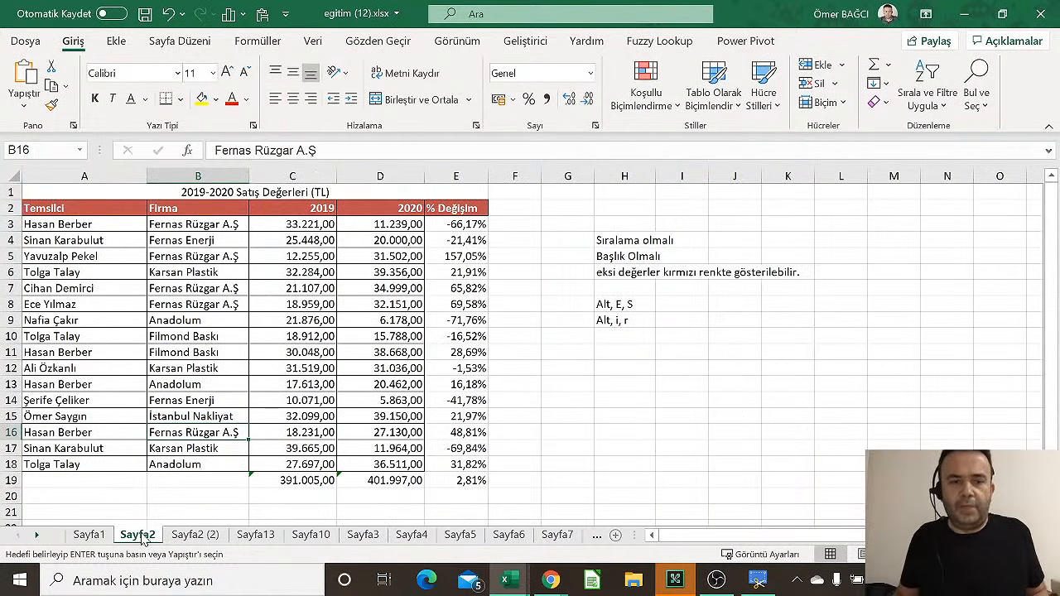
# Inspect the % Değişim formulas in E6, E12 and E13 alongside the 2019 values
pyautogui.click(332, 329)
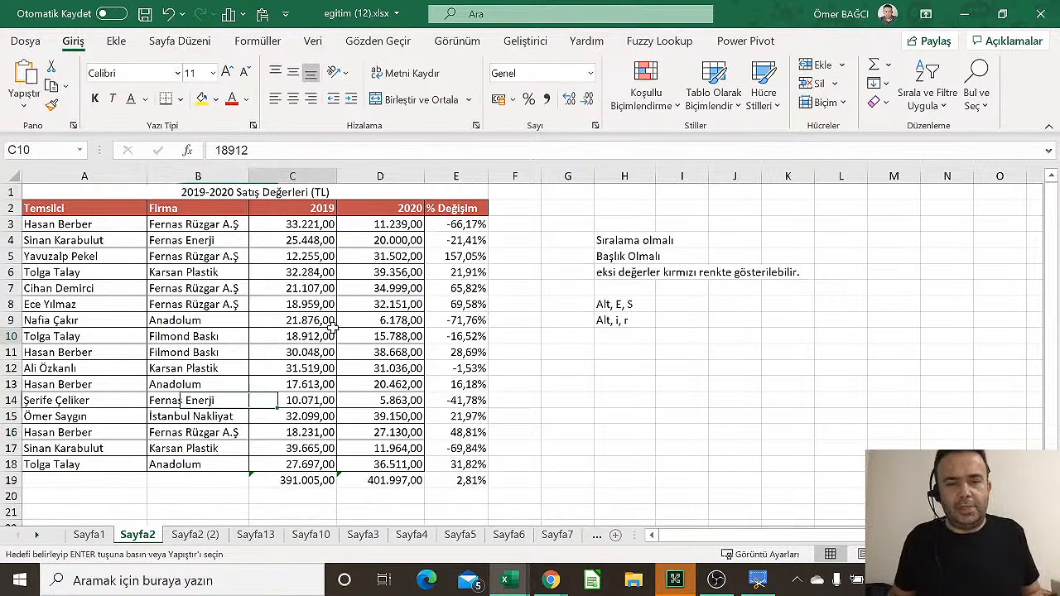
pyautogui.click(474, 211)
pyautogui.click(464, 276)
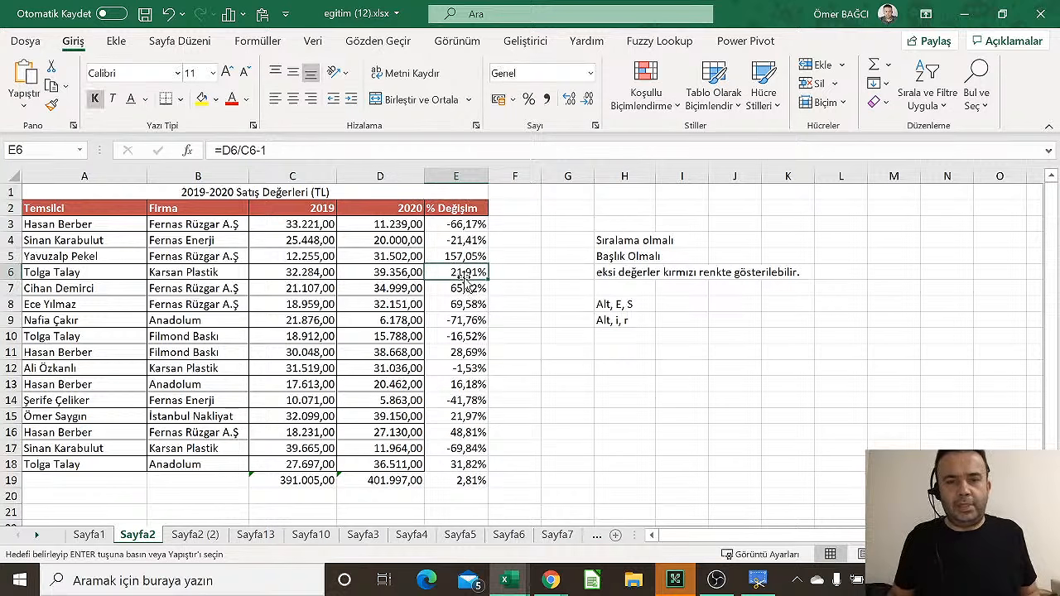
pyautogui.click(437, 370)
pyautogui.click(273, 368)
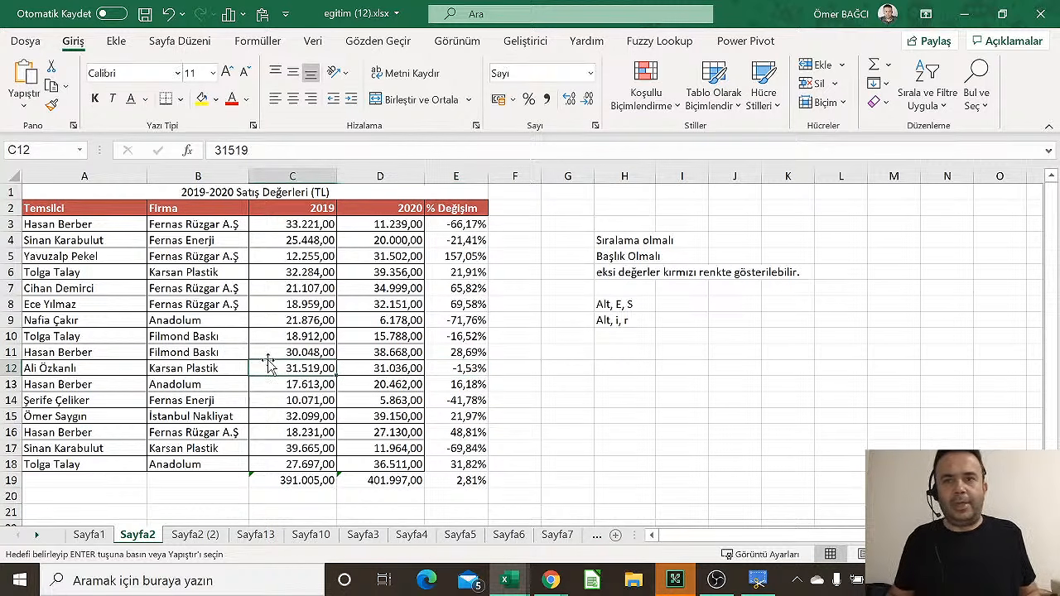
pyautogui.click(436, 379)
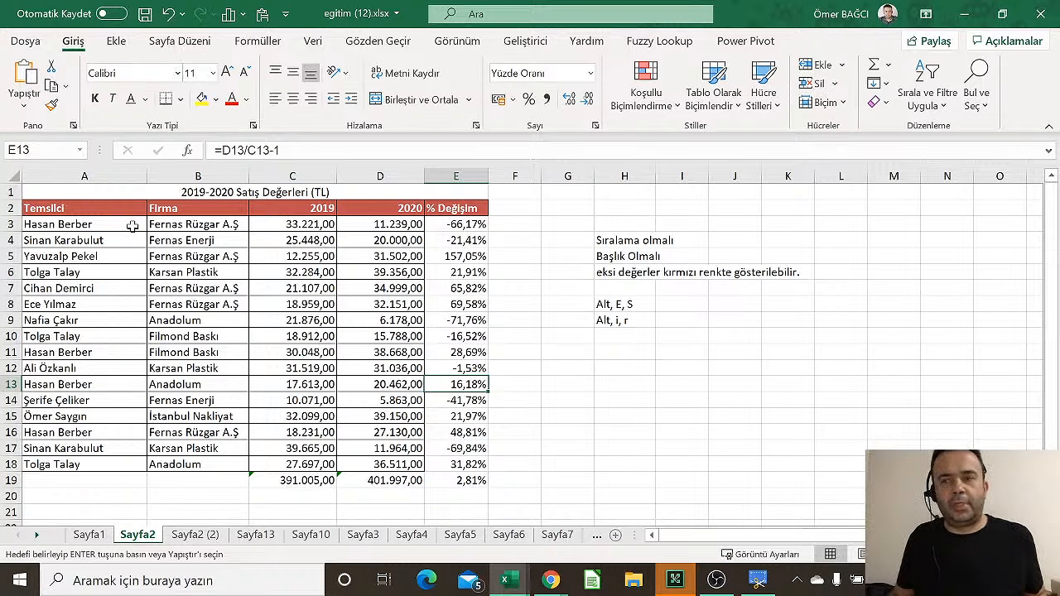
pyautogui.click(71, 207)
pyautogui.click(328, 242)
# Look over the Conditional Formatting options and the Data (Veri) tab tools
pyautogui.click(644, 106)
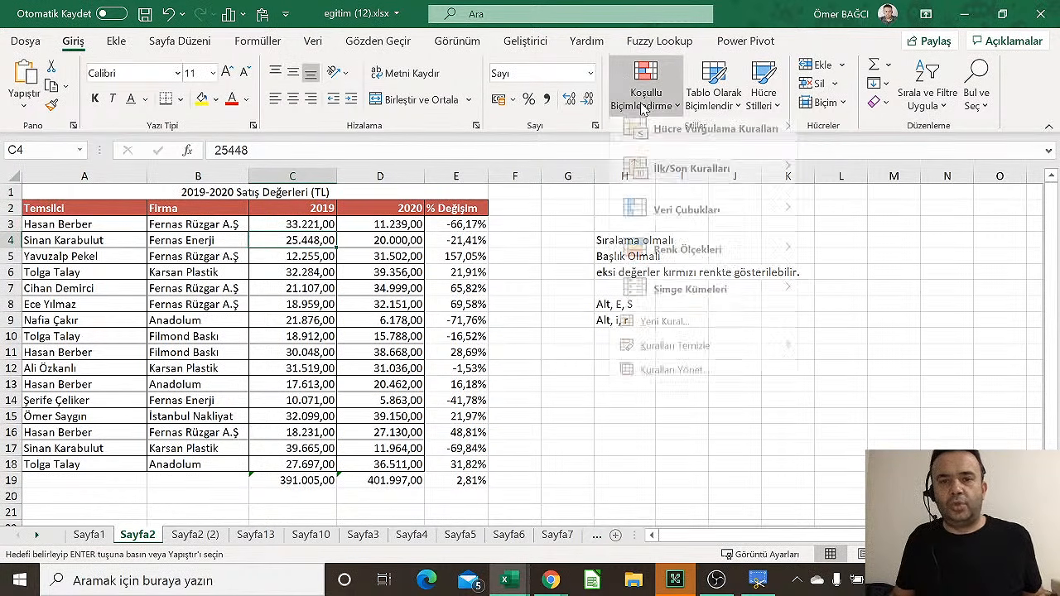
pyautogui.click(317, 45)
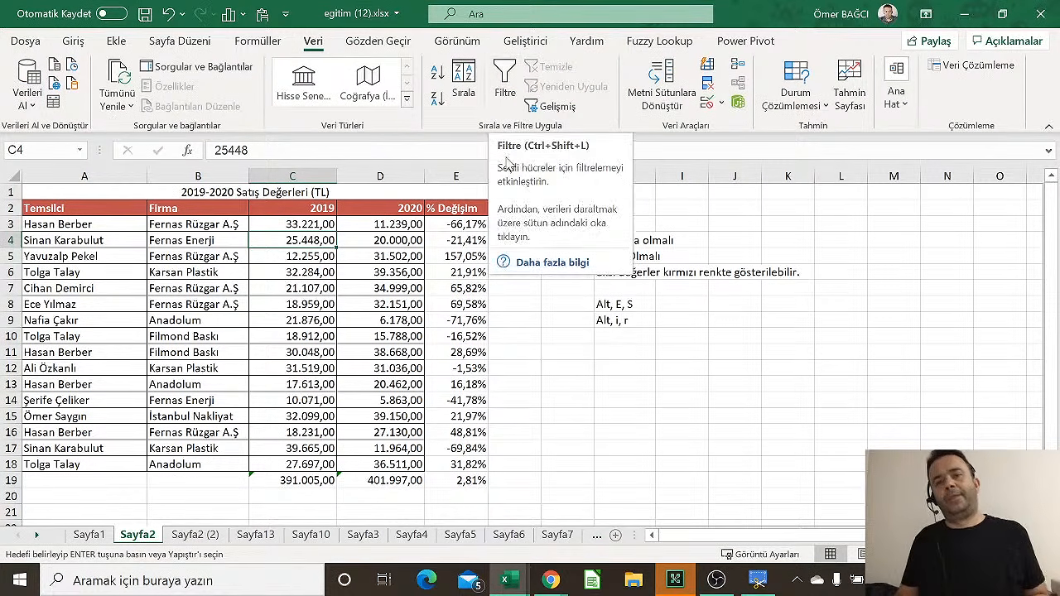
pyautogui.click(420, 273)
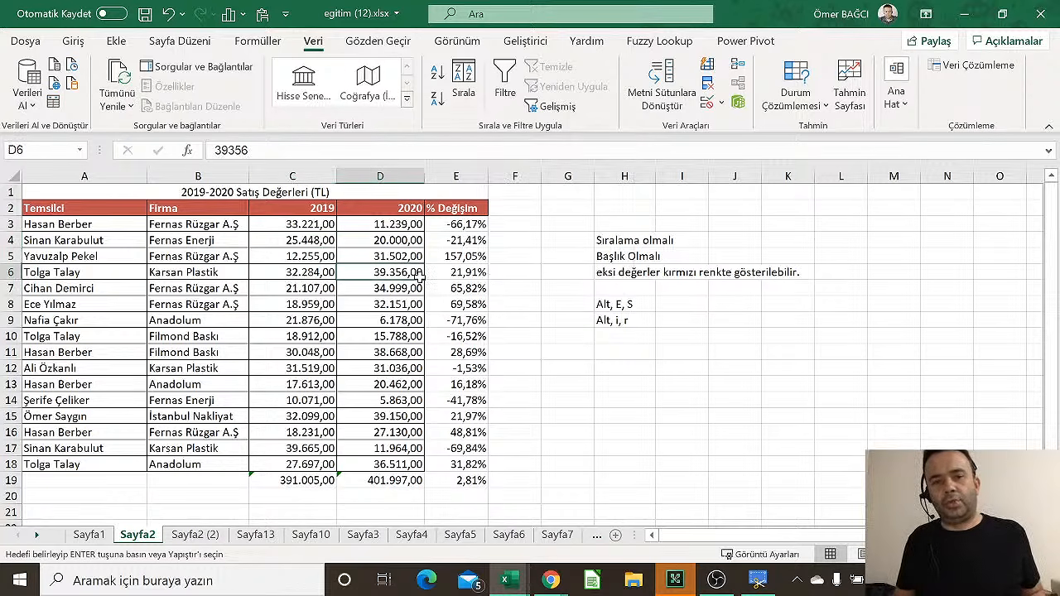
pyautogui.click(491, 320)
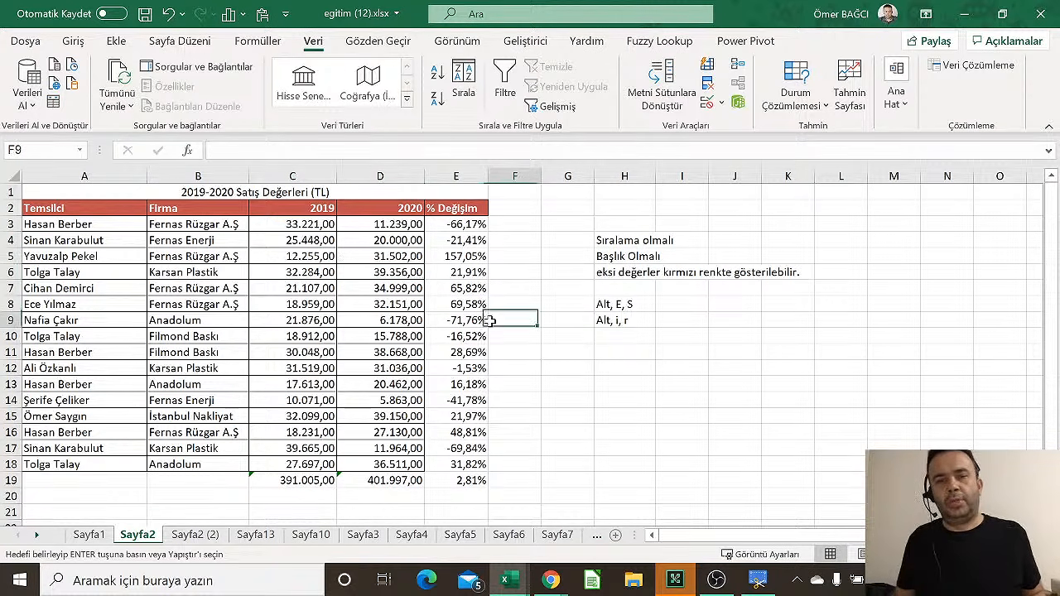
# Check the % change formulas in E11 and E17 and the 2020 value in D7
pyautogui.click(459, 205)
pyautogui.click(478, 352)
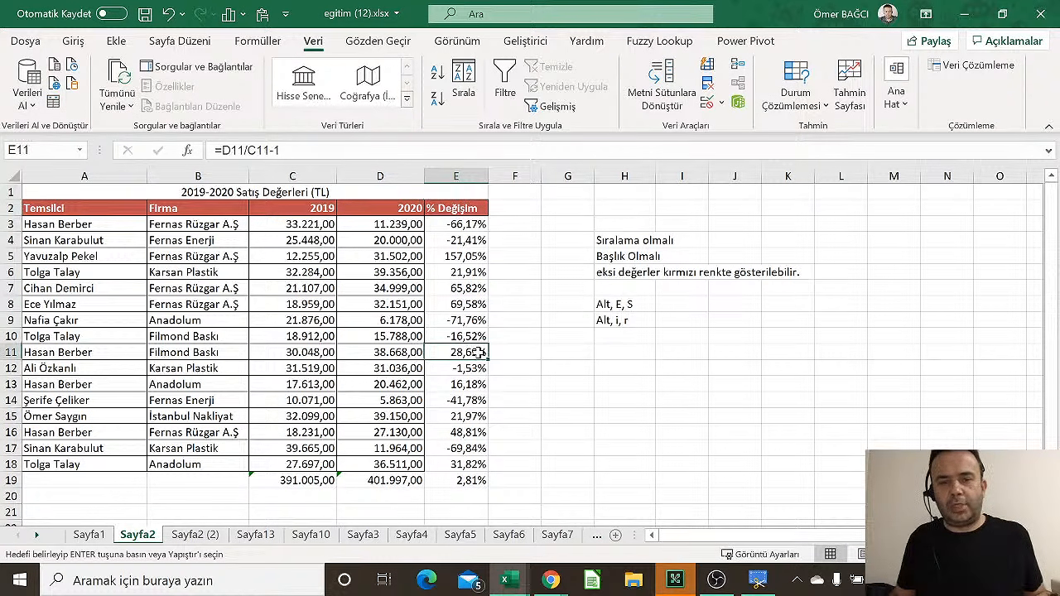
pyautogui.click(448, 448)
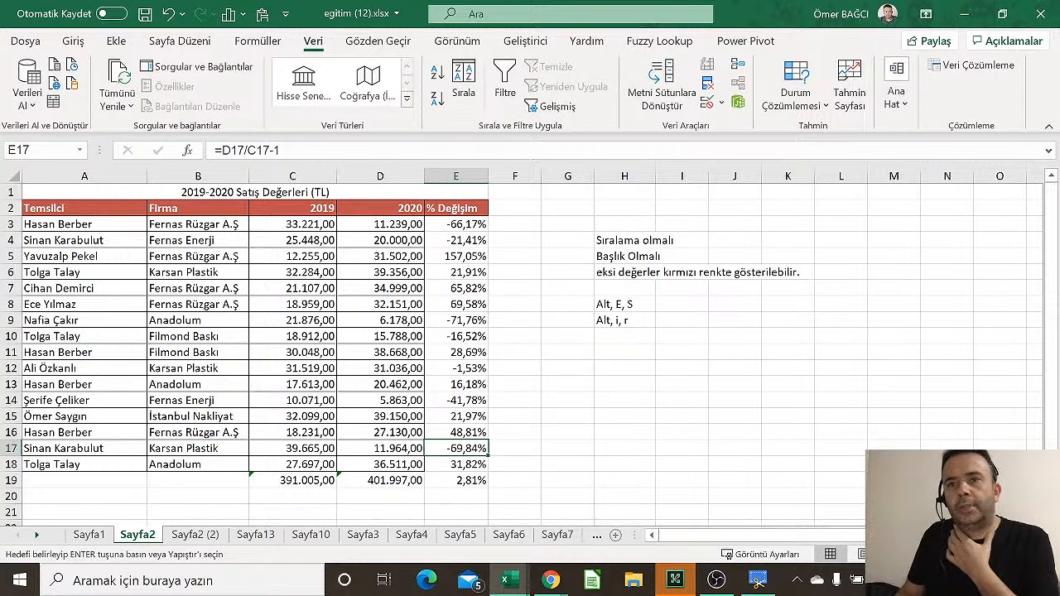
pyautogui.click(409, 284)
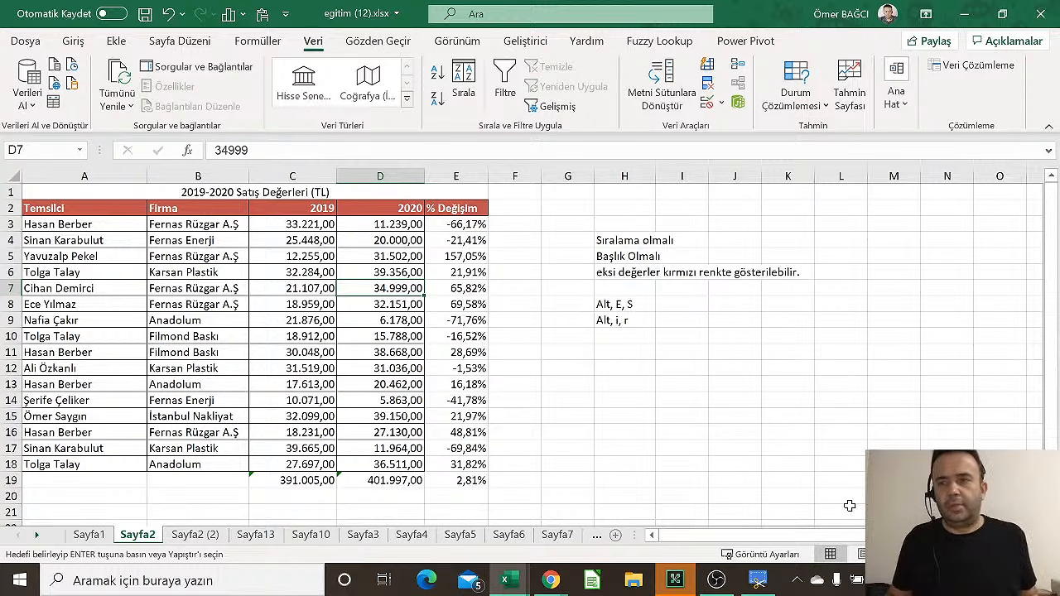
pyautogui.click(672, 581)
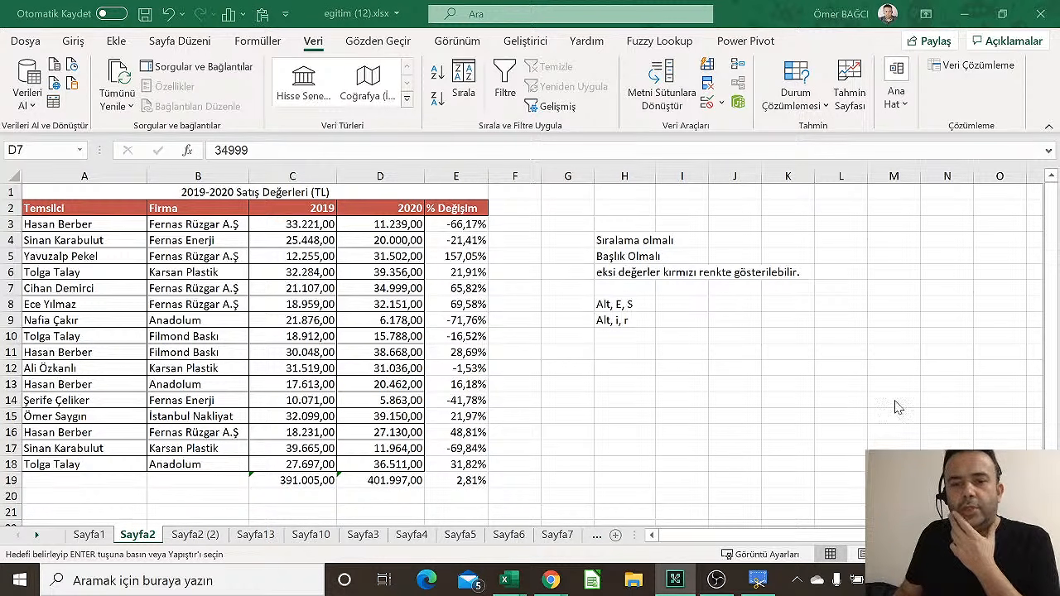
# Close the Adobe Connect window using Pencereyi kapat on its taskbar icon
pyautogui.rightClick(677, 581)
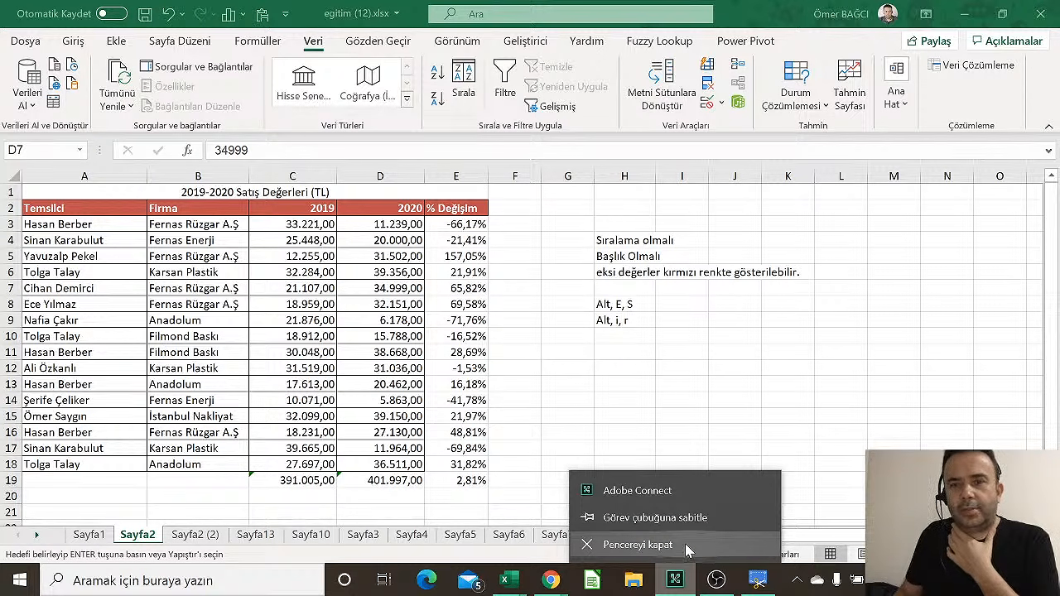
pyautogui.click(685, 544)
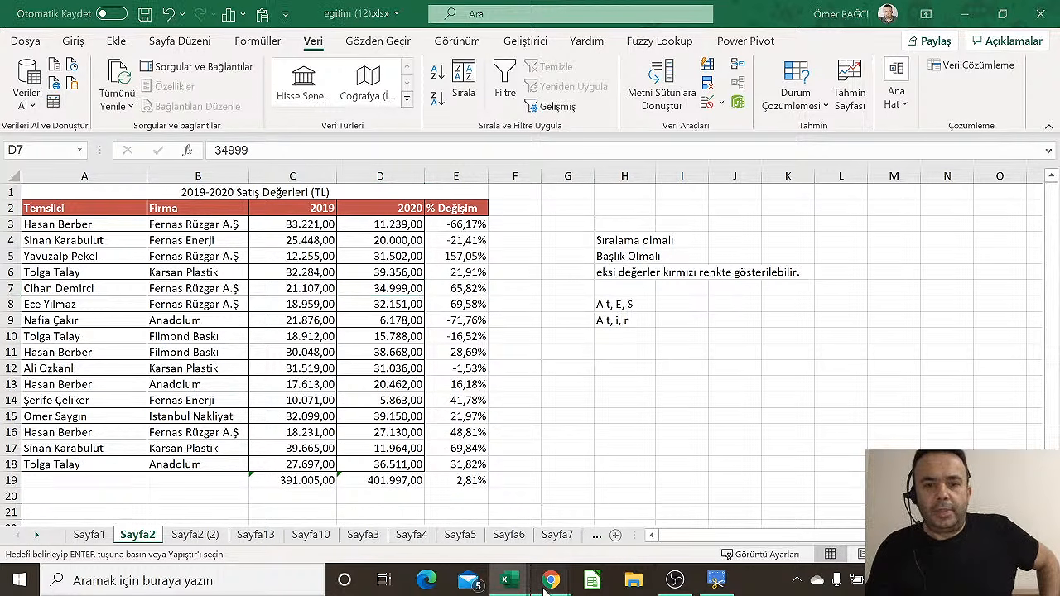
# Bring the vidoport browser forward and open the membership pricing page with its four plans
pyautogui.moveTo(556, 575)
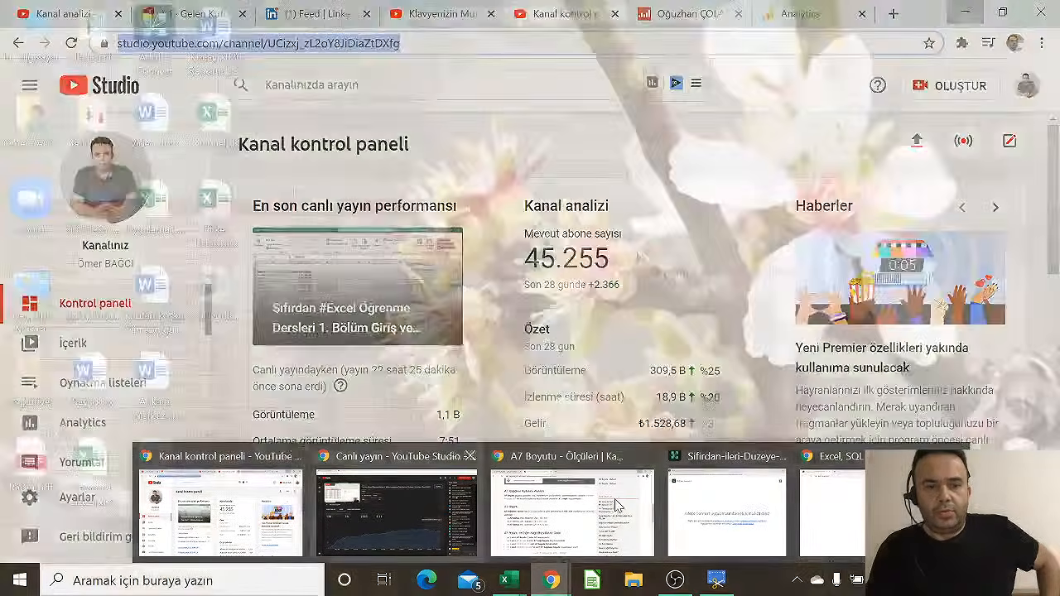
pyautogui.moveTo(753, 519)
pyautogui.click(853, 520)
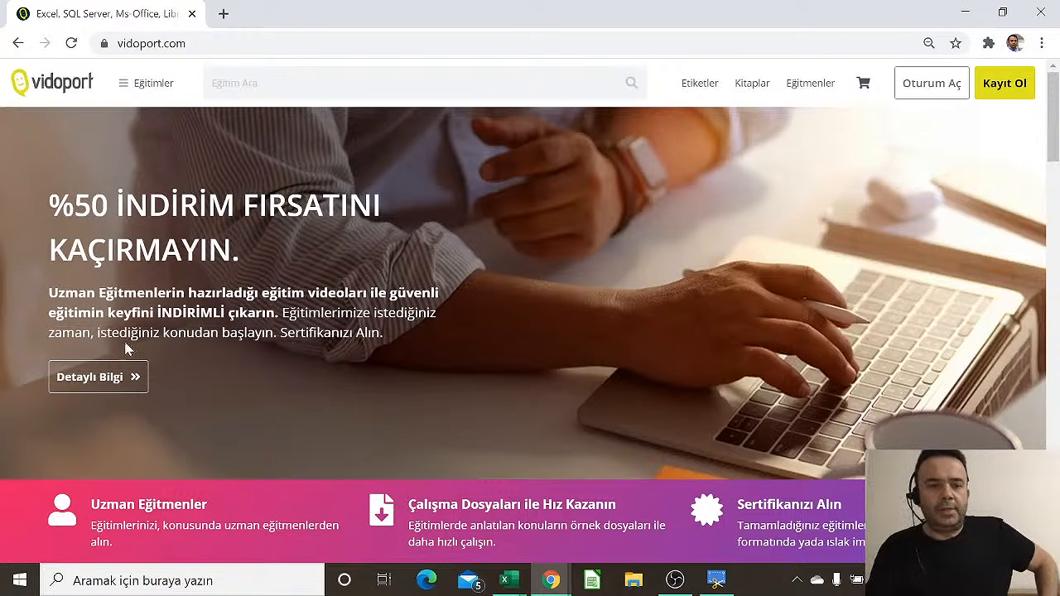
pyautogui.click(124, 377)
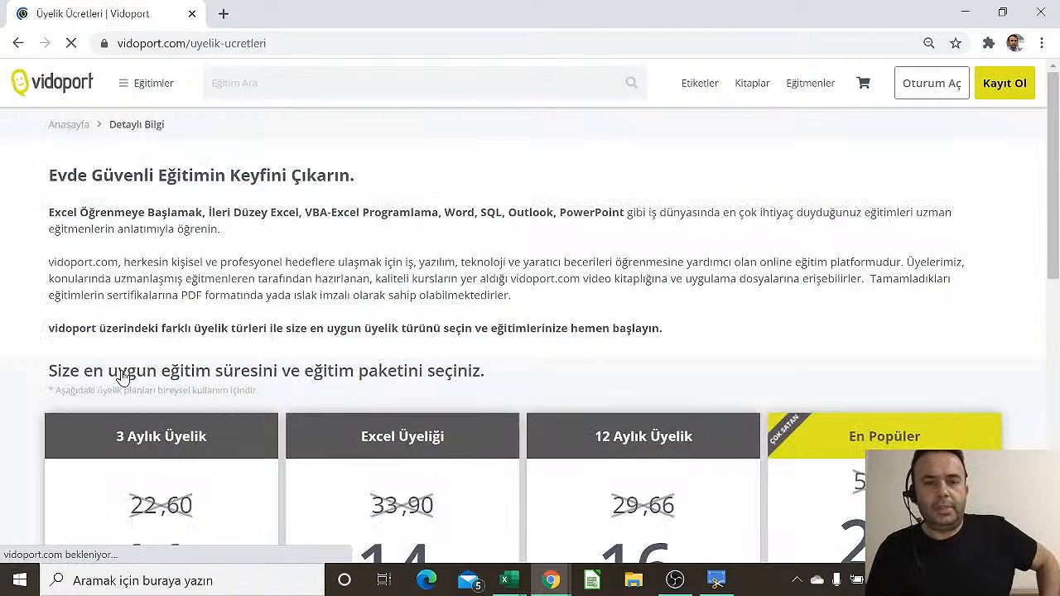
pyautogui.scroll(-3, 675, 395)
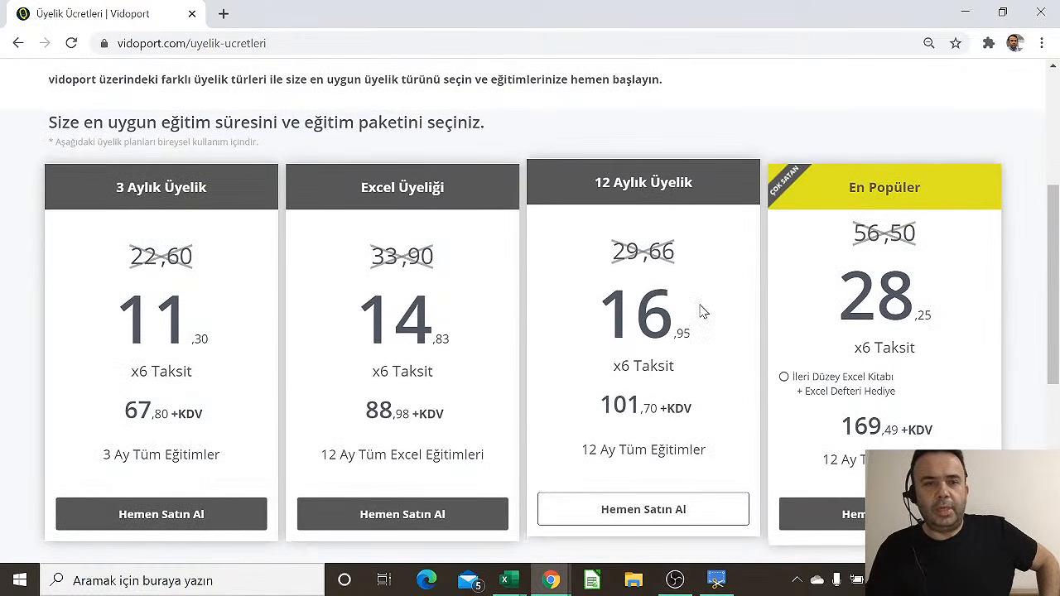
pyautogui.scroll(2, 701, 307)
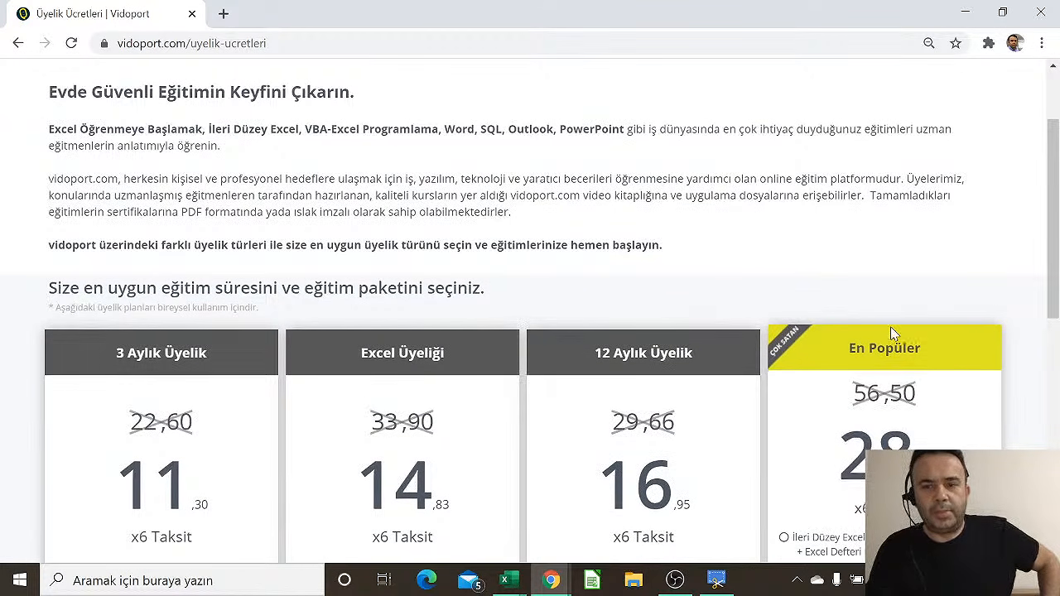
pyautogui.scroll(-1, 925, 360)
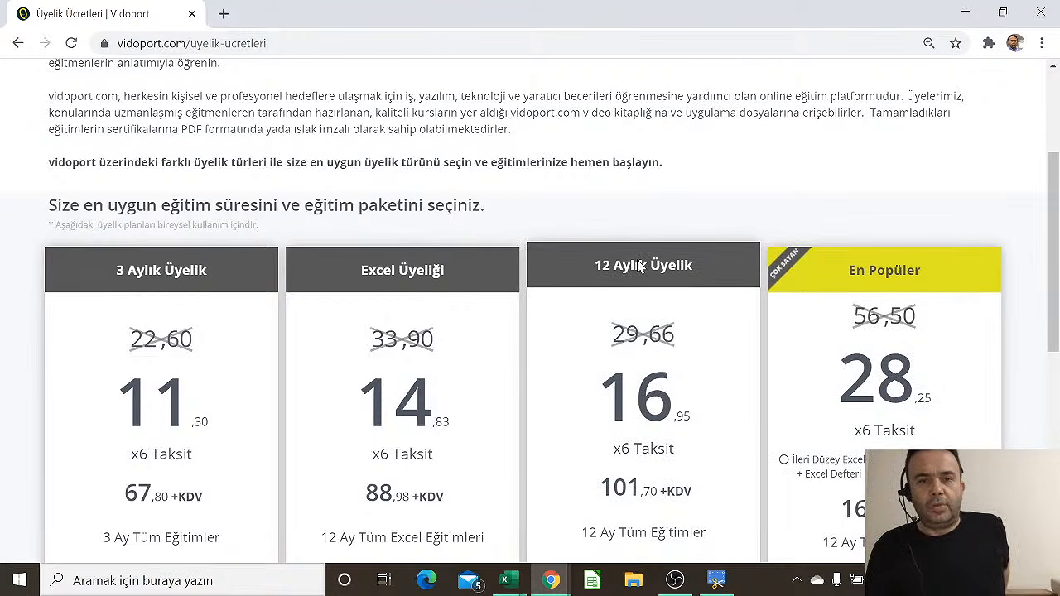
pyautogui.scroll(-1, 634, 265)
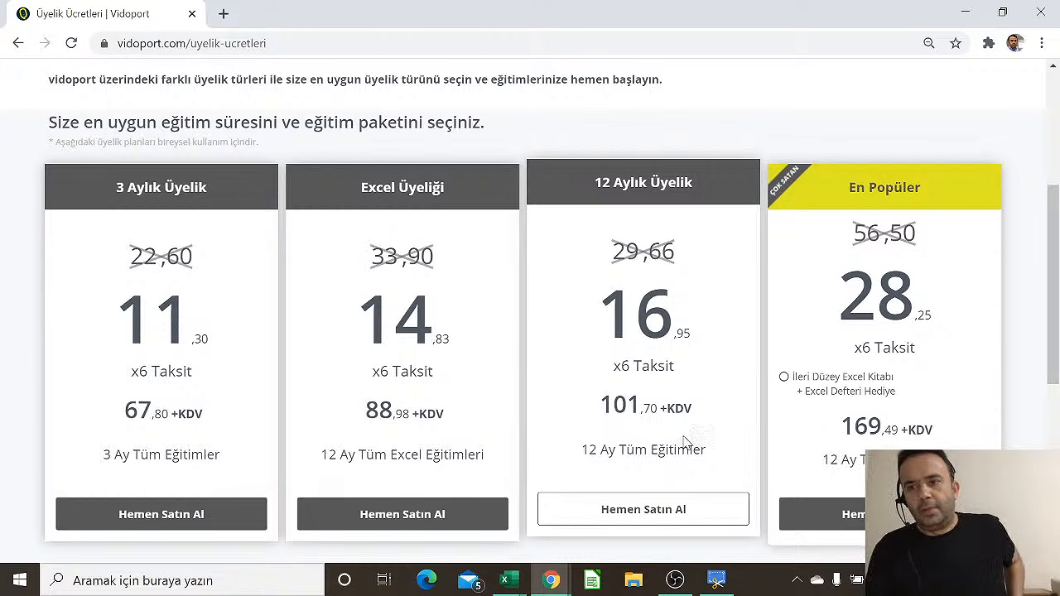
pyautogui.scroll(4, 684, 437)
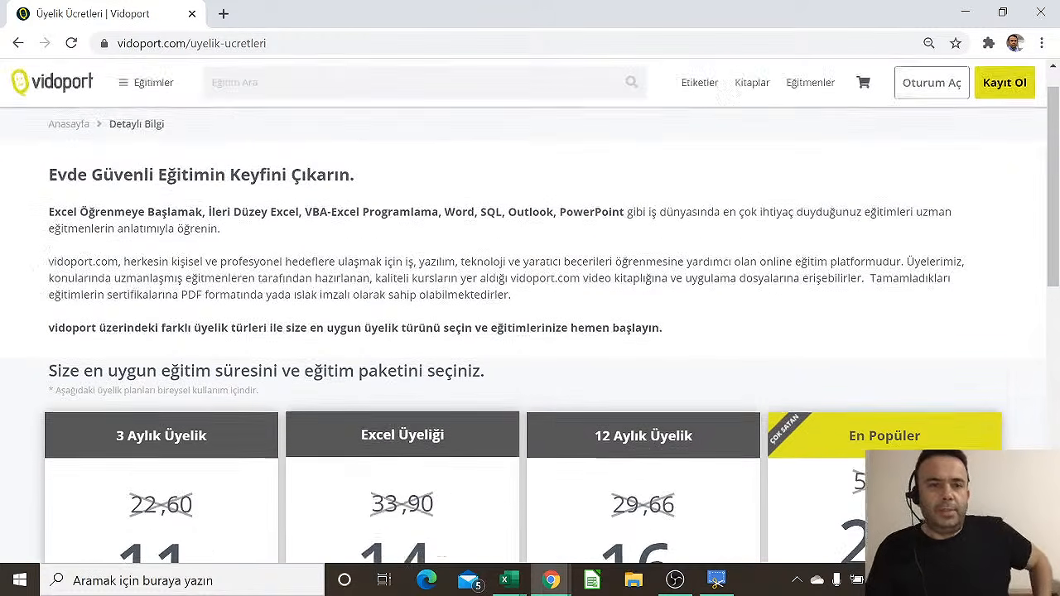
# Go to the vidoport homepage, scroll through the Excel course cards, then back to the top
pyautogui.moveTo(173, 144)
pyautogui.click(59, 121)
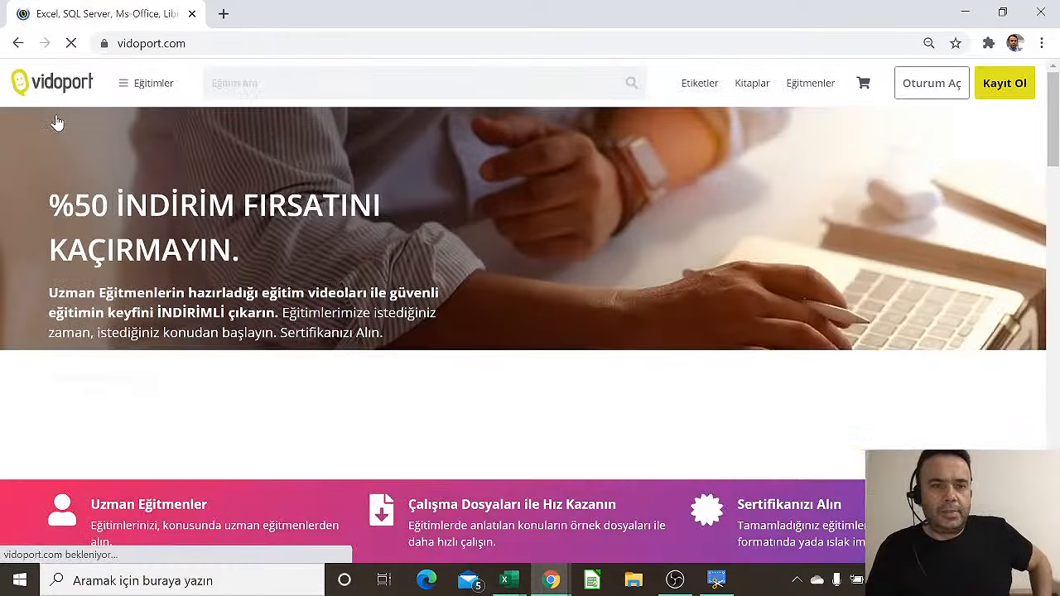
pyautogui.scroll(-5, 563, 260)
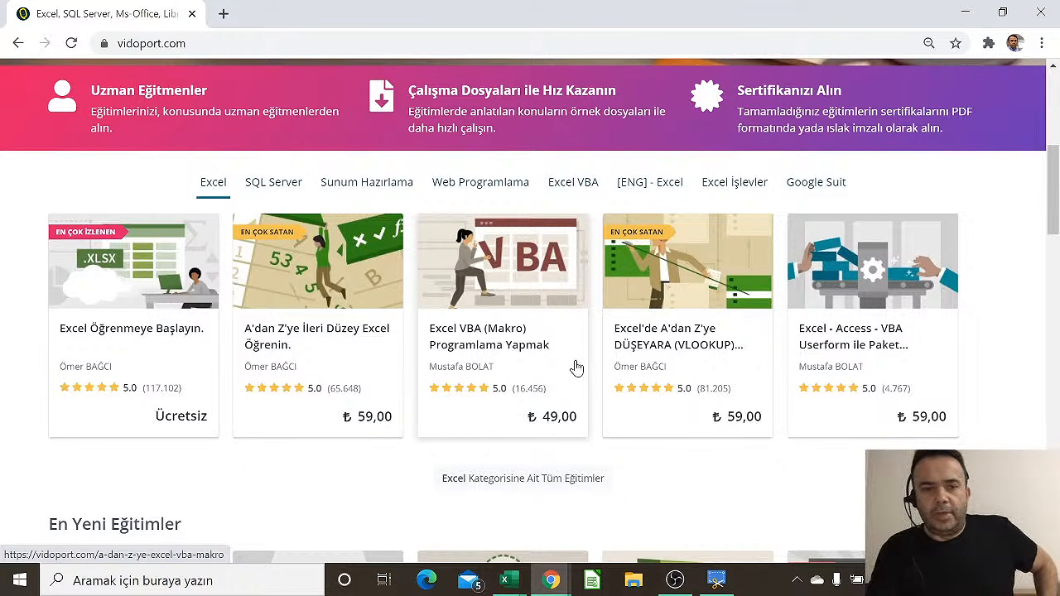
pyautogui.scroll(3, 578, 367)
pyautogui.scroll(2, 578, 367)
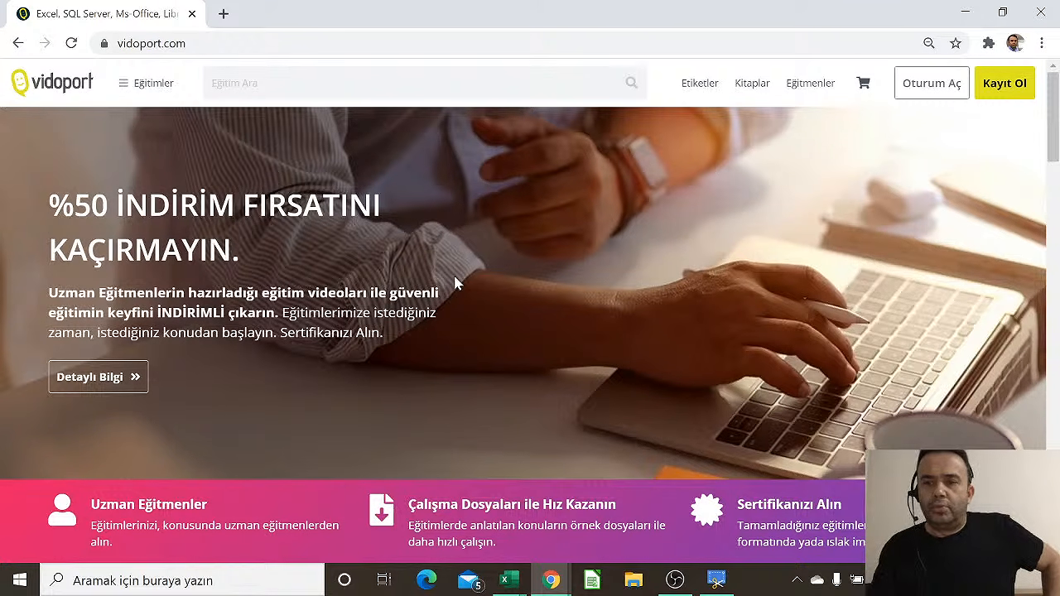
pyautogui.scroll(-1, 454, 283)
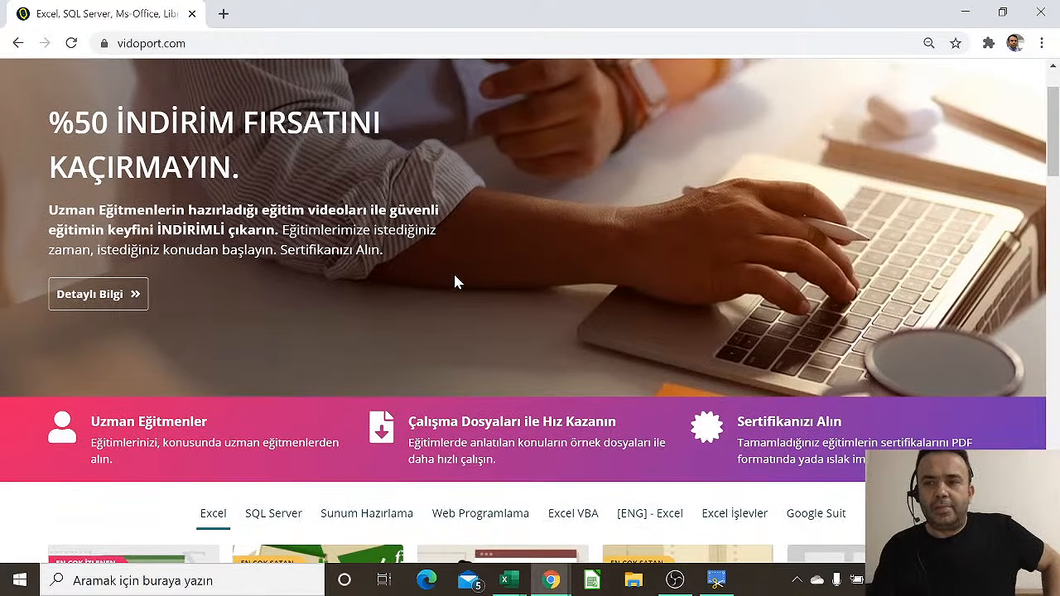
pyautogui.scroll(1, 160, 290)
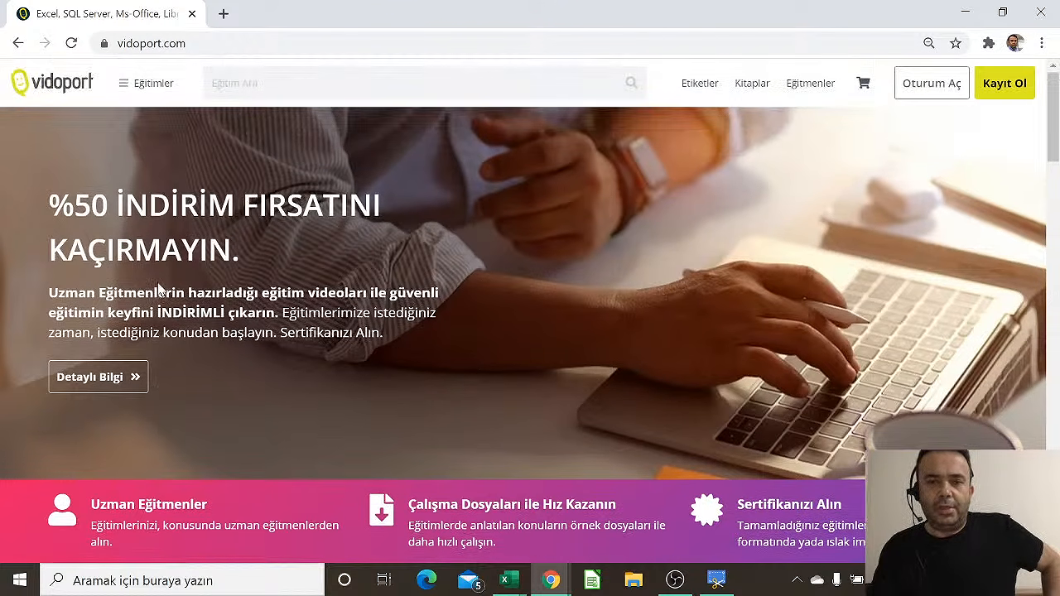
# Open the Detaylı Bilgi page and glance at the four membership price cards
pyautogui.click(97, 378)
pyautogui.scroll(-3, 372, 368)
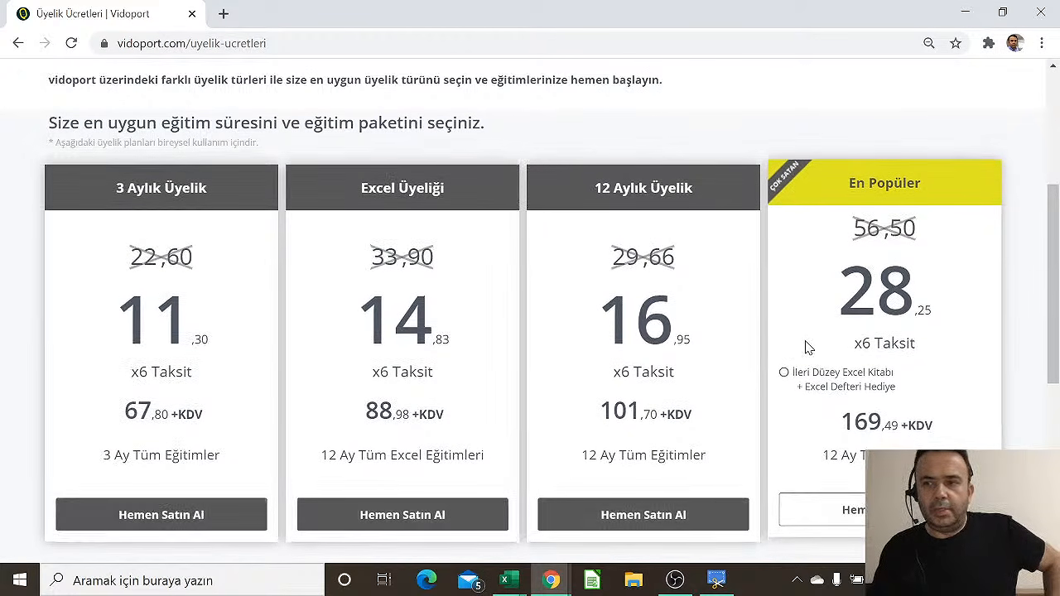
pyautogui.scroll(4, 816, 344)
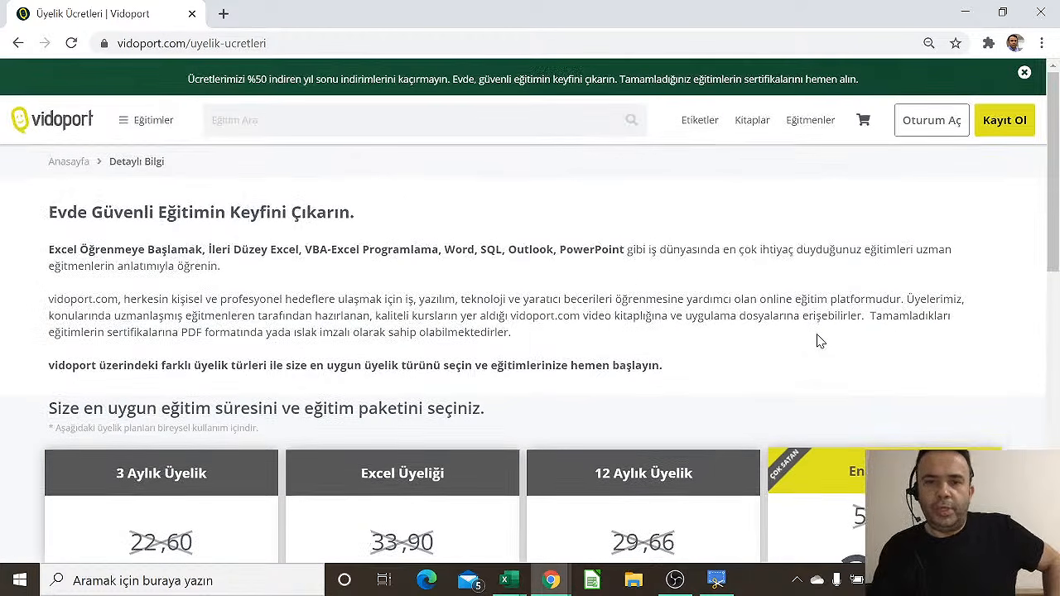
# Sign in with the saved account login and dismiss the Excel quiz popup
pyautogui.click(954, 132)
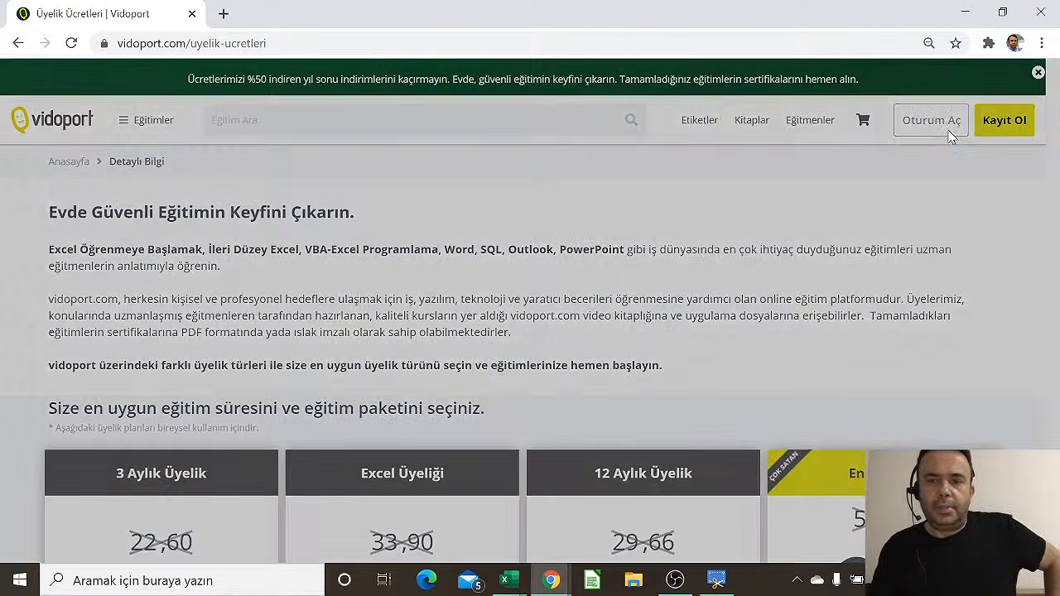
pyautogui.click(522, 282)
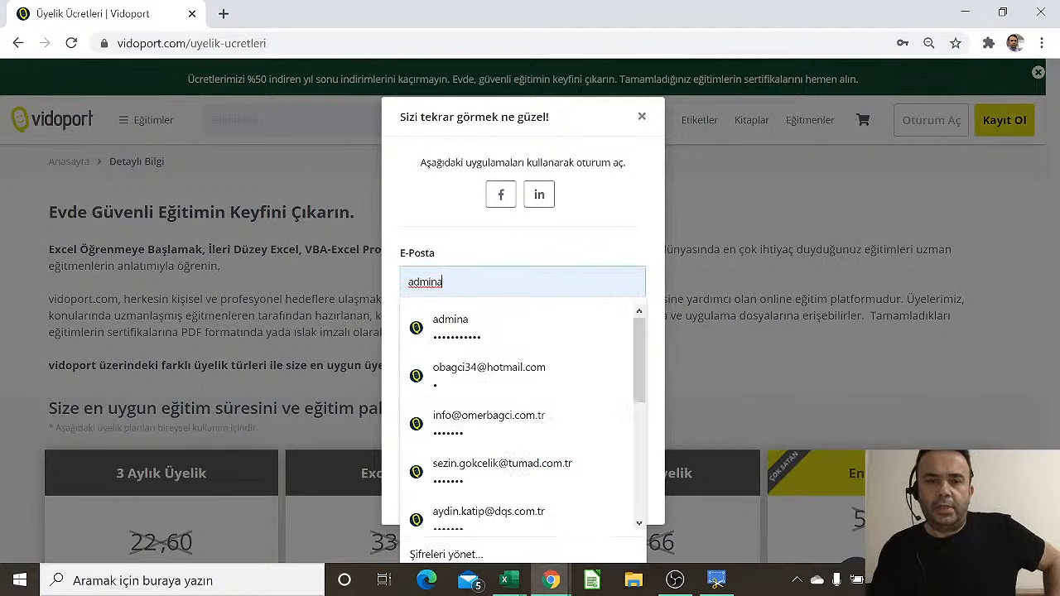
pyautogui.click(501, 429)
pyautogui.click(509, 430)
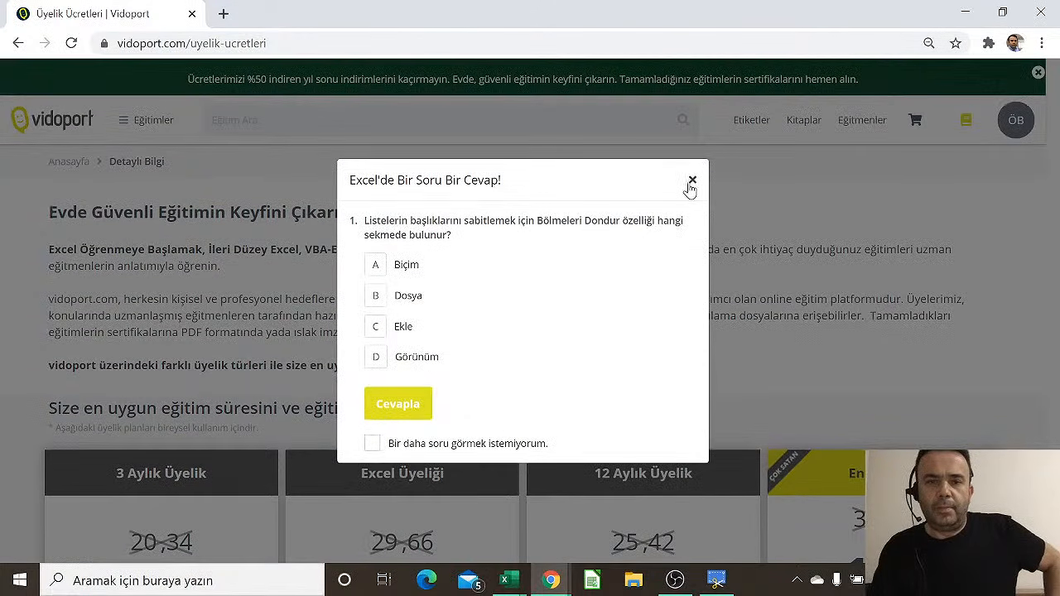
pyautogui.click(685, 183)
# Highlight the En Popüler and 12 Aylık (88,98) member prices, then sign out
pyautogui.scroll(-3, 675, 240)
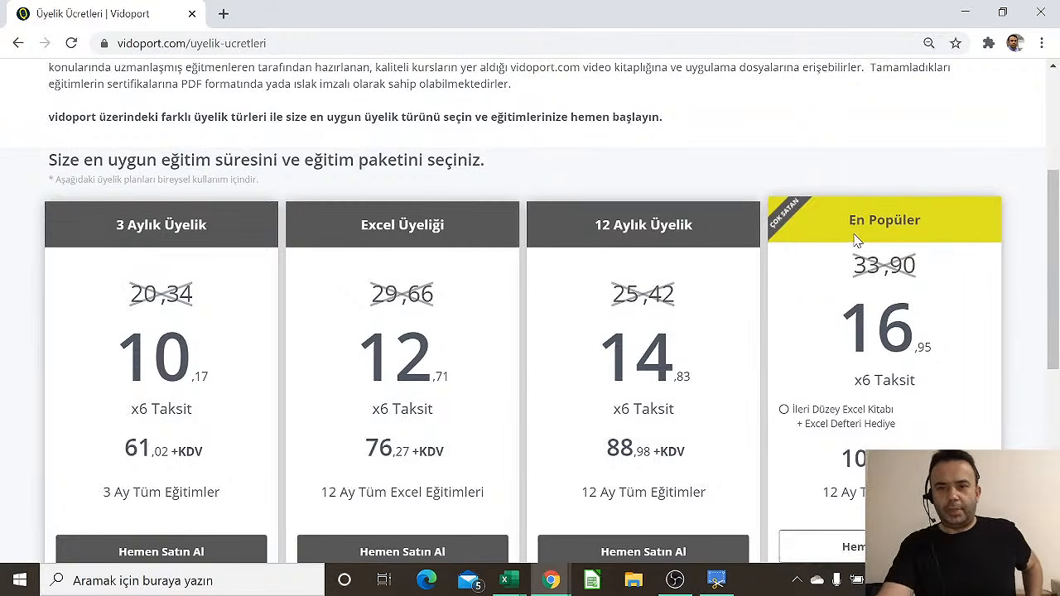
pyautogui.doubleClick(874, 460)
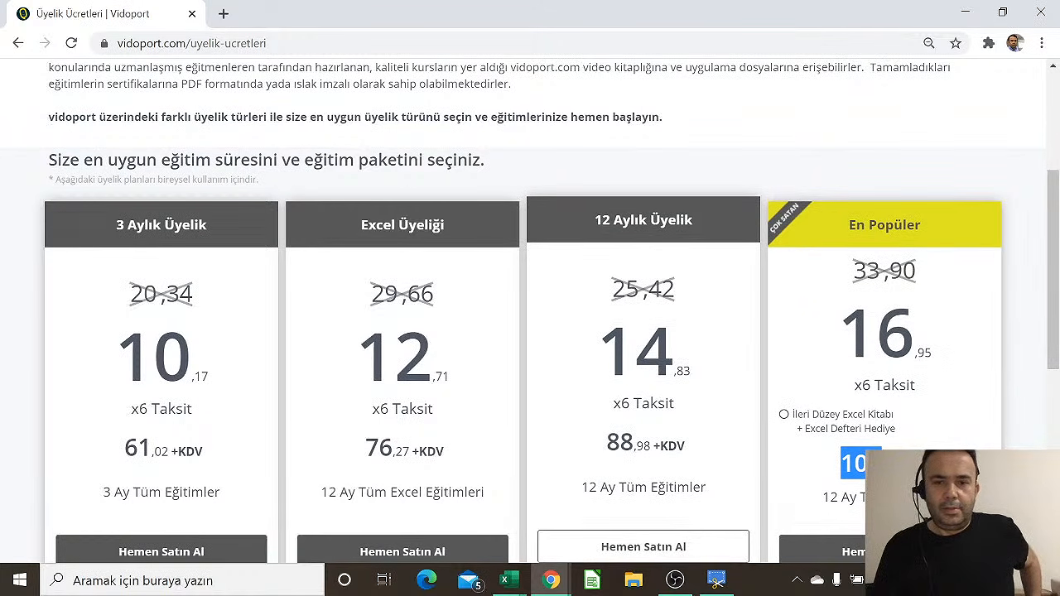
pyautogui.doubleClick(625, 444)
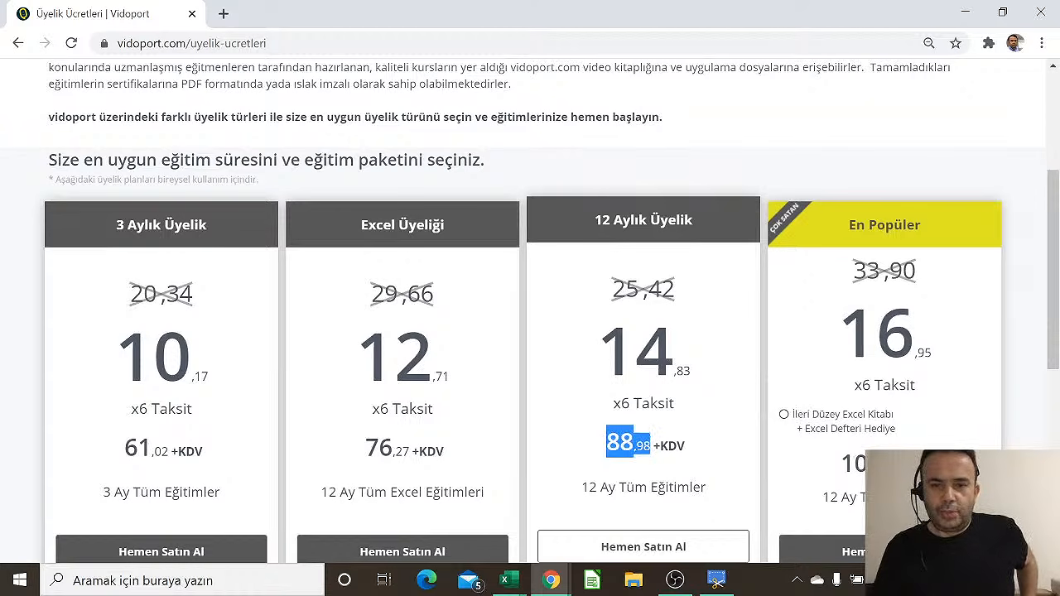
pyautogui.scroll(2, 611, 418)
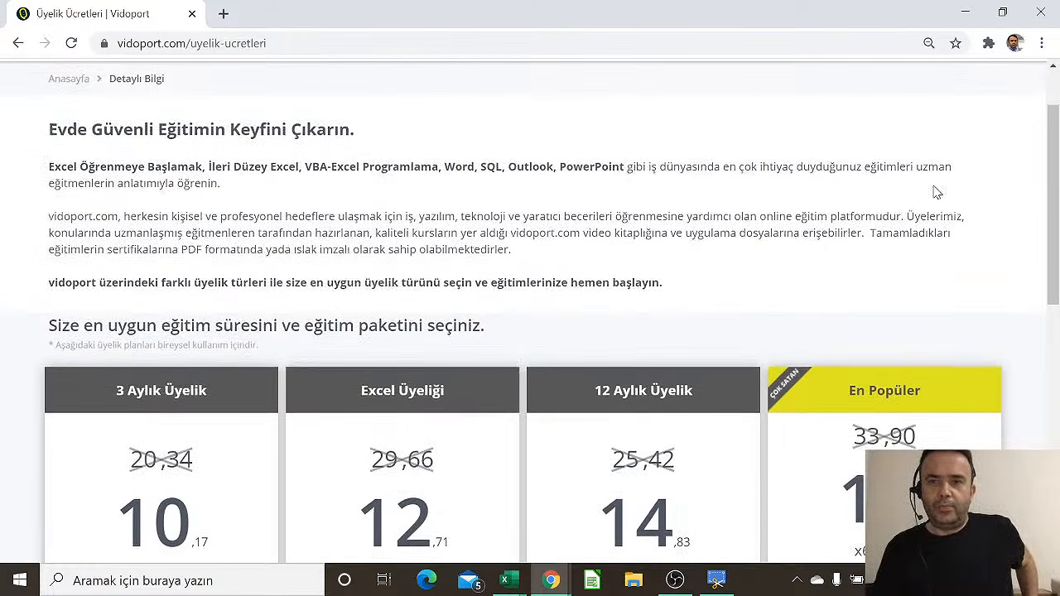
pyautogui.scroll(1, 996, 120)
pyautogui.click(998, 120)
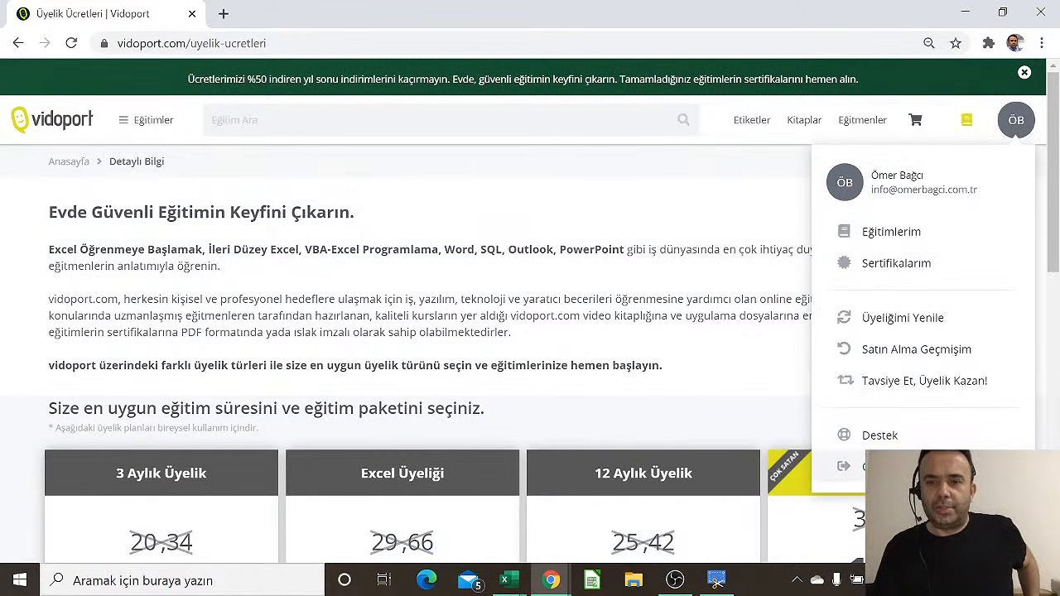
pyautogui.click(861, 467)
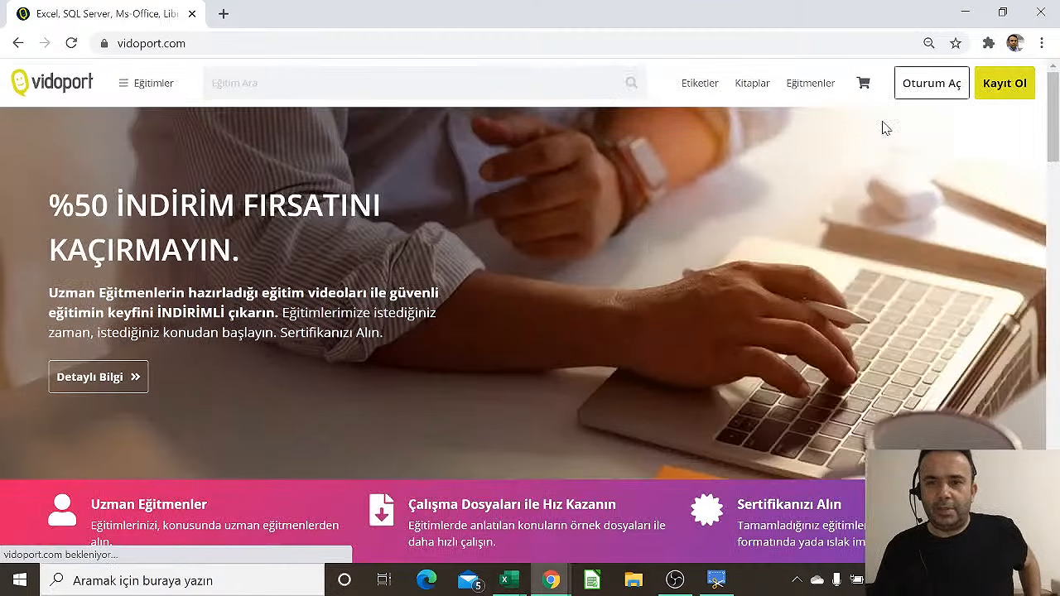
pyautogui.click(145, 378)
pyautogui.scroll(-4, 671, 417)
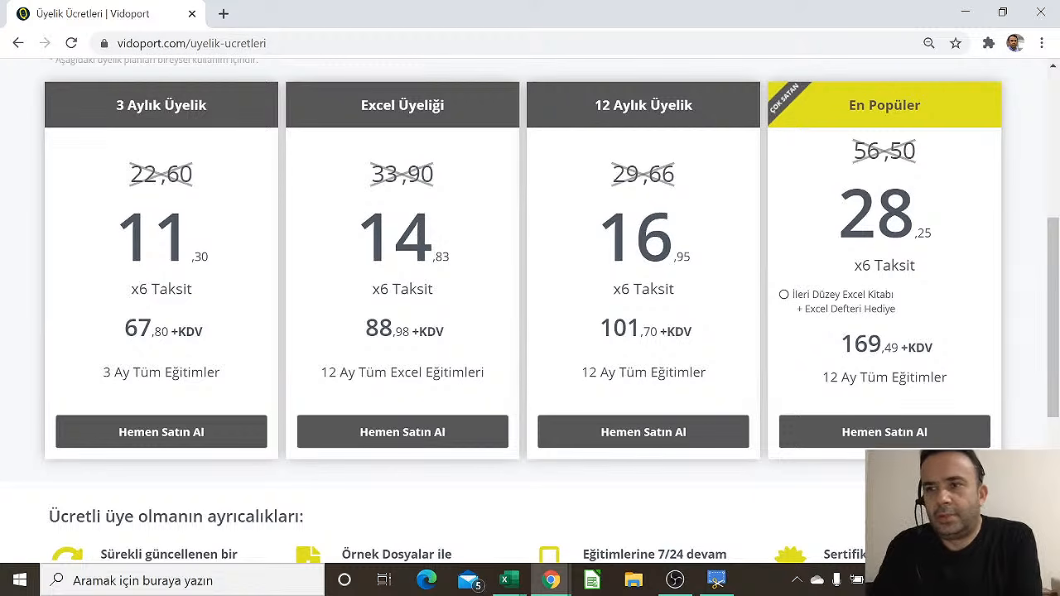
pyautogui.scroll(4, 521, 142)
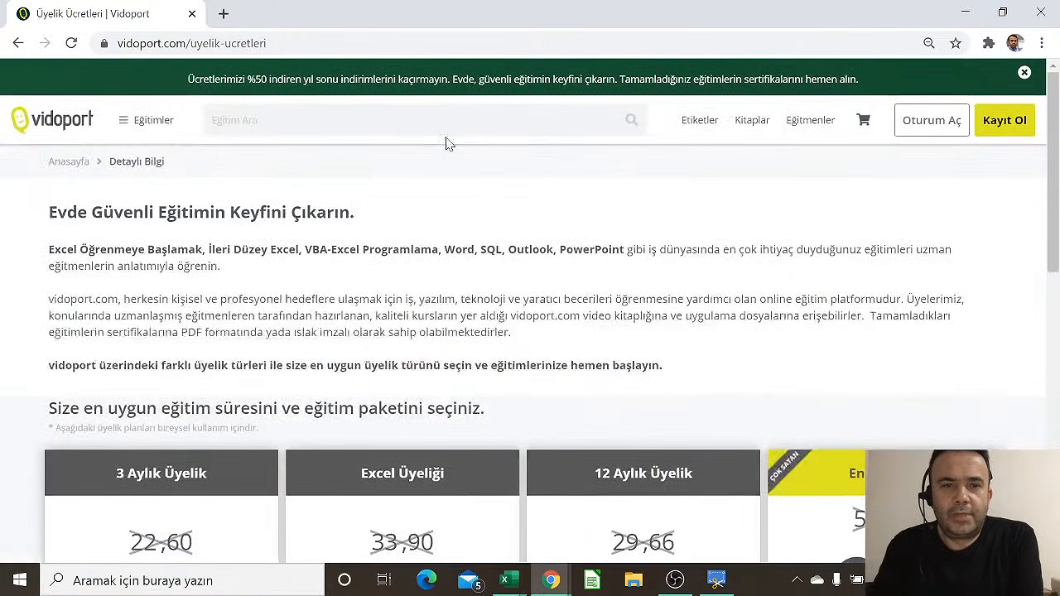
pyautogui.click(47, 113)
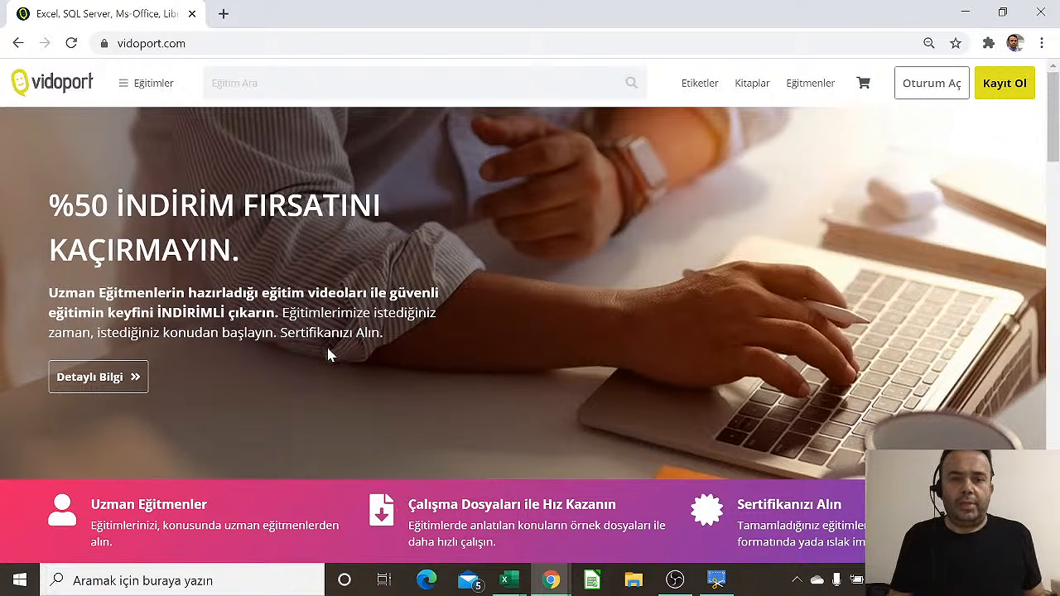
# Browse the Sunum Hazırlama presentation course list
pyautogui.scroll(-2, 327, 348)
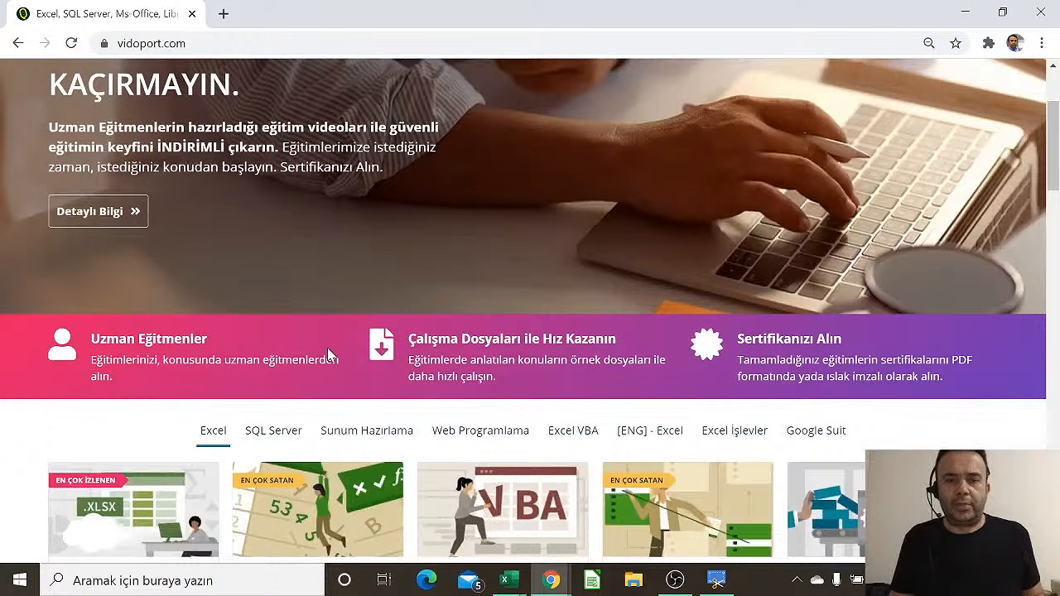
pyautogui.click(367, 439)
pyautogui.scroll(-1, 373, 426)
pyautogui.scroll(-1, 373, 426)
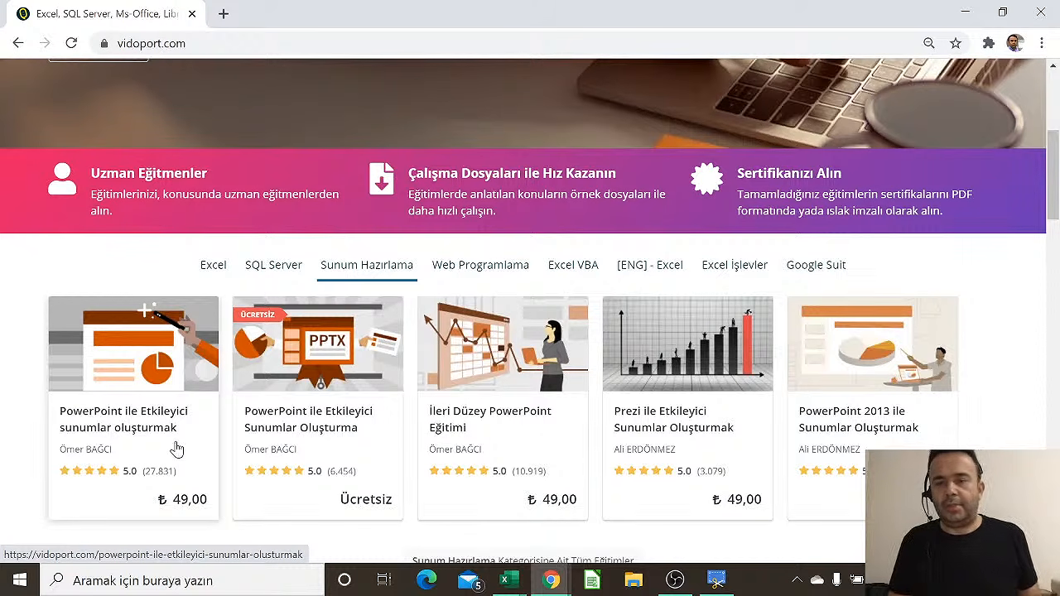
pyautogui.scroll(1, 186, 416)
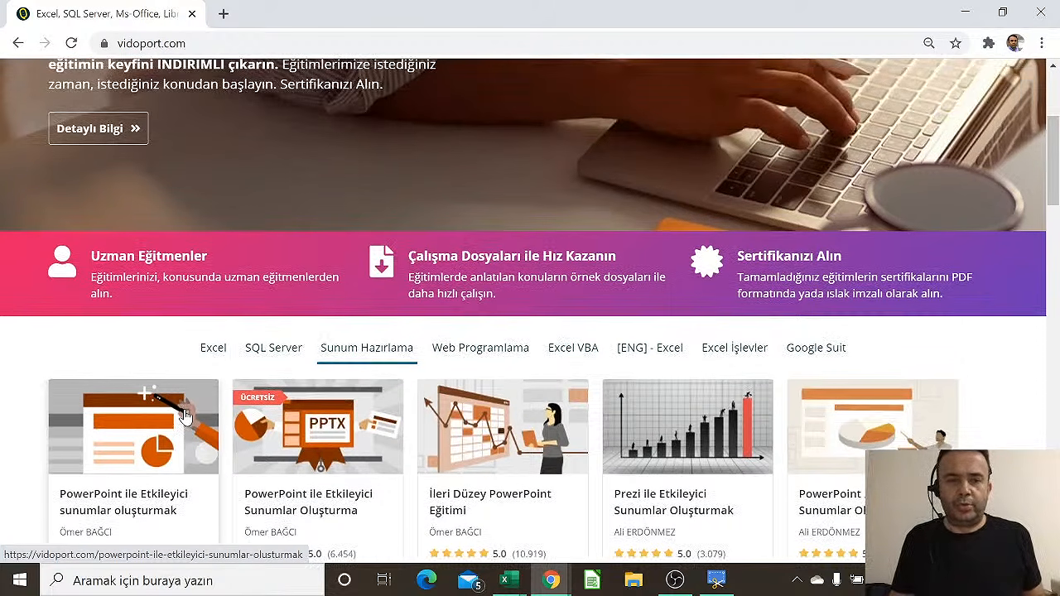
pyautogui.scroll(2, 185, 415)
pyautogui.scroll(-2, 186, 416)
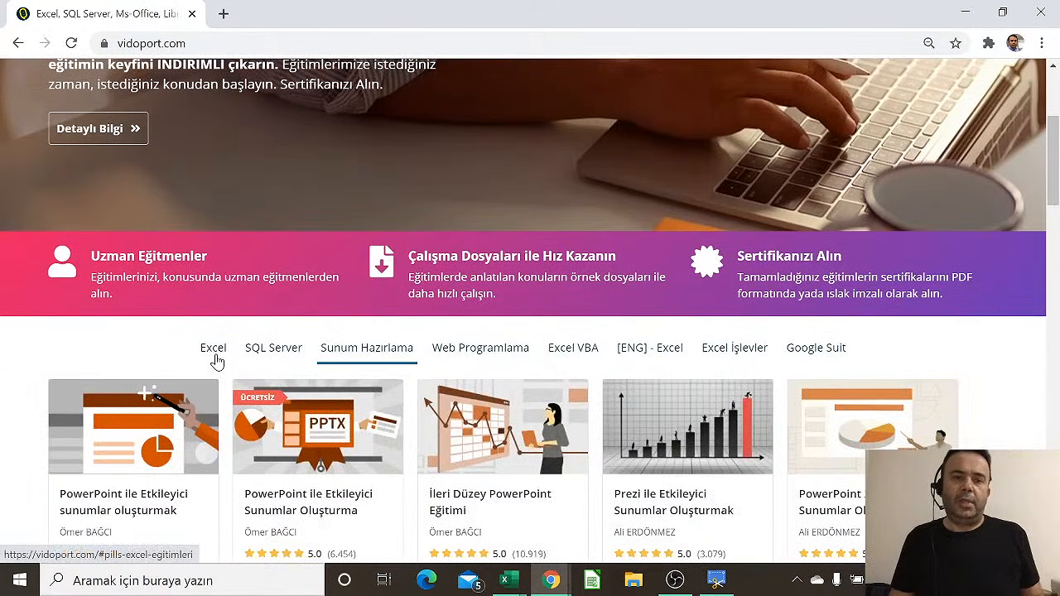
# Return to the Excel courses and open the free Excel Öğrenmeye Başlayın course (42 lessons, 2 hours)
pyautogui.click(213, 349)
pyautogui.scroll(-2, 214, 361)
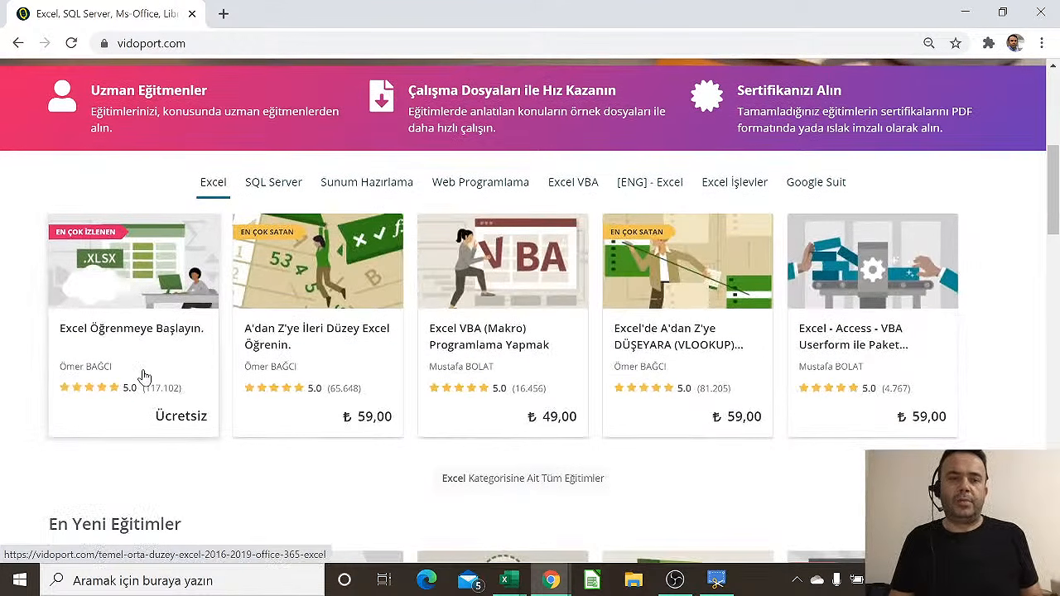
pyautogui.click(158, 289)
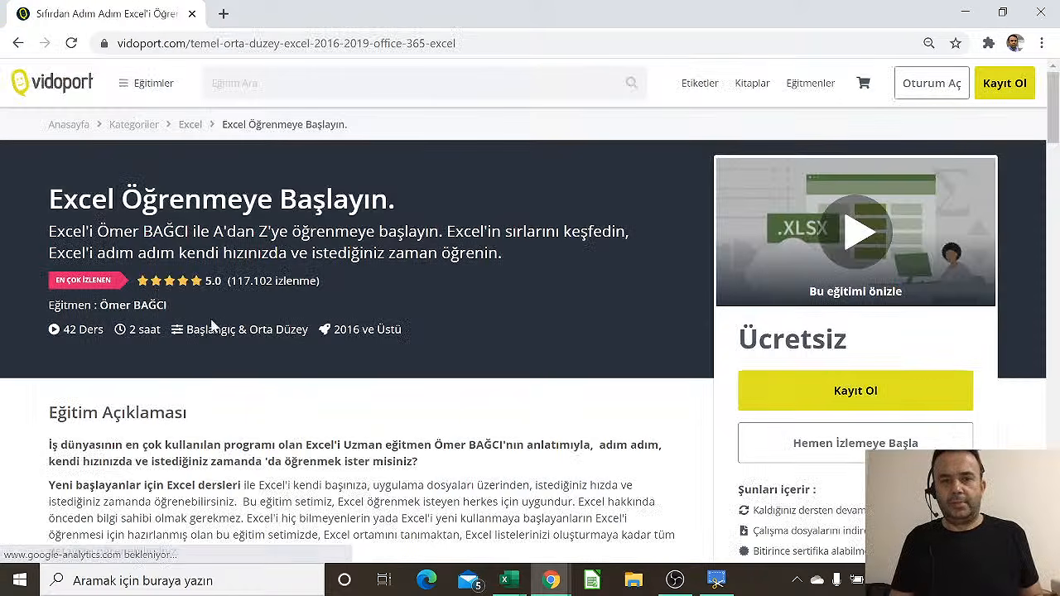
pyautogui.scroll(-7, 212, 325)
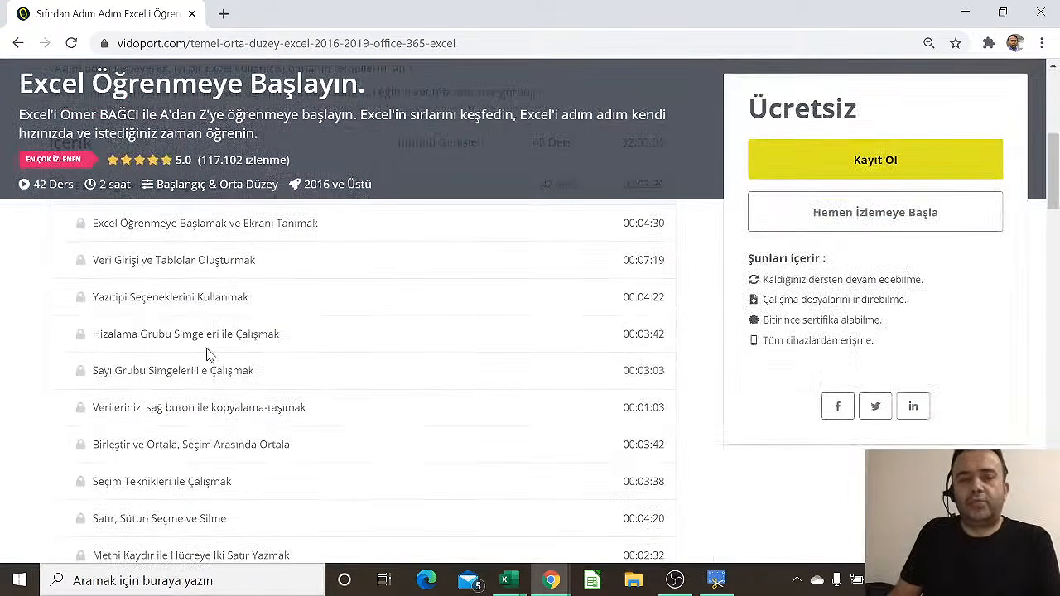
pyautogui.scroll(8, 660, 407)
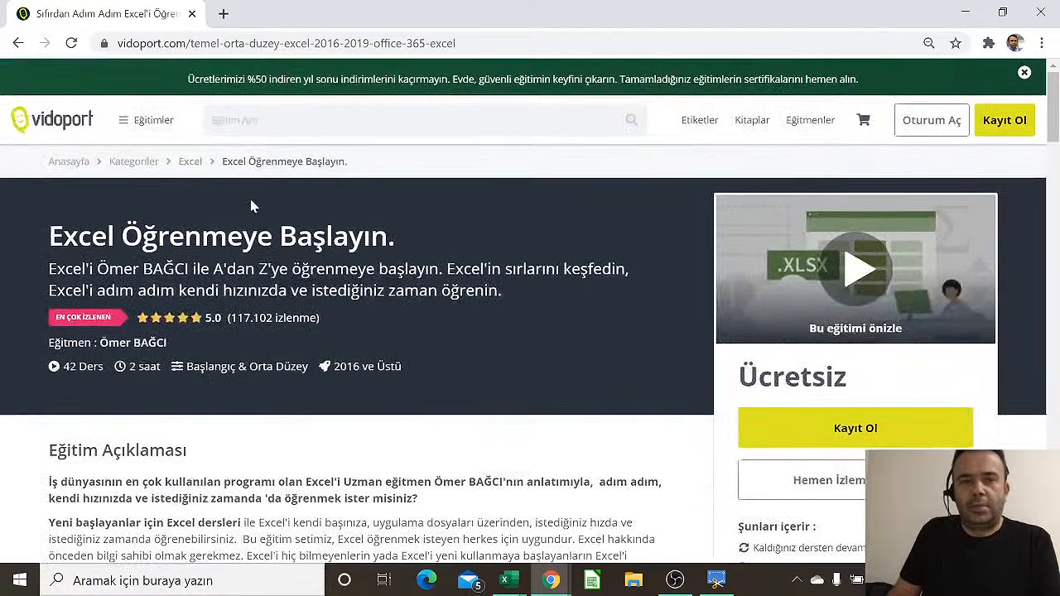
# Open the Excel course category from the breadcrumb and browse its category list
pyautogui.click(190, 162)
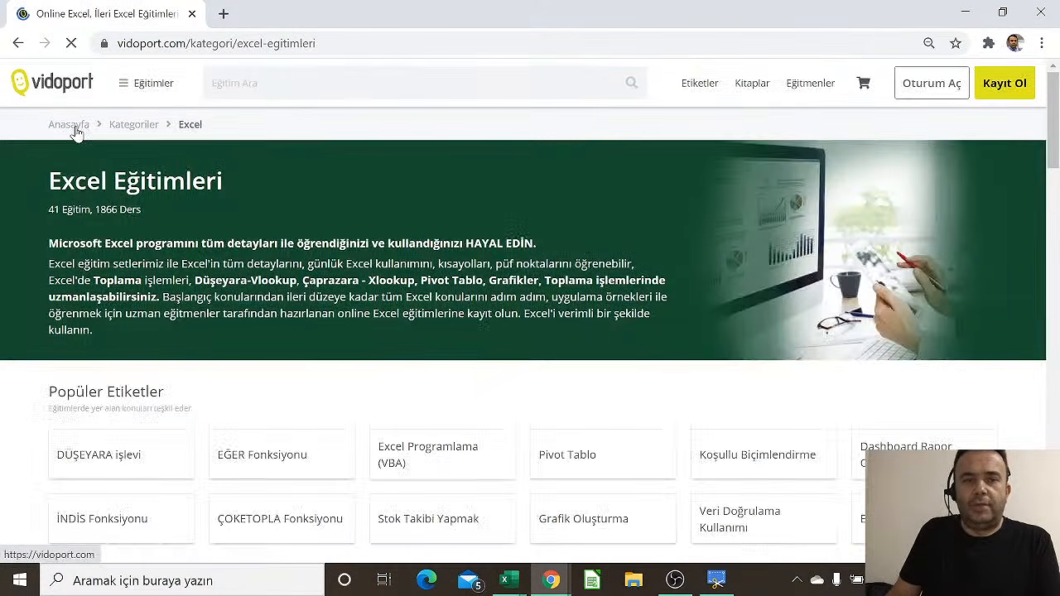
pyautogui.scroll(-2, 461, 386)
pyautogui.scroll(-8, 485, 368)
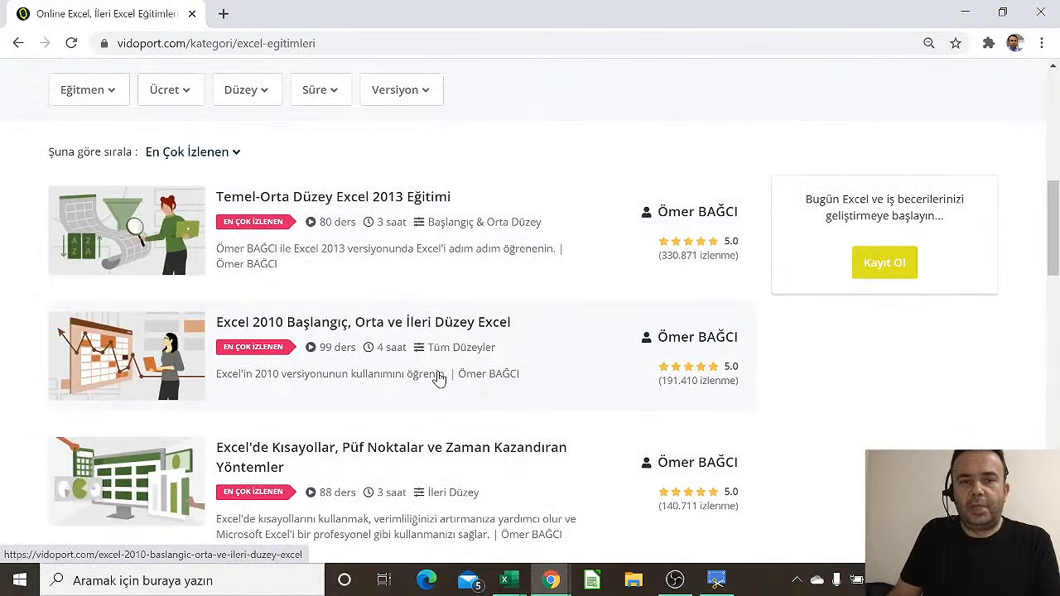
pyautogui.scroll(-4, 439, 377)
pyautogui.scroll(-4, 439, 377)
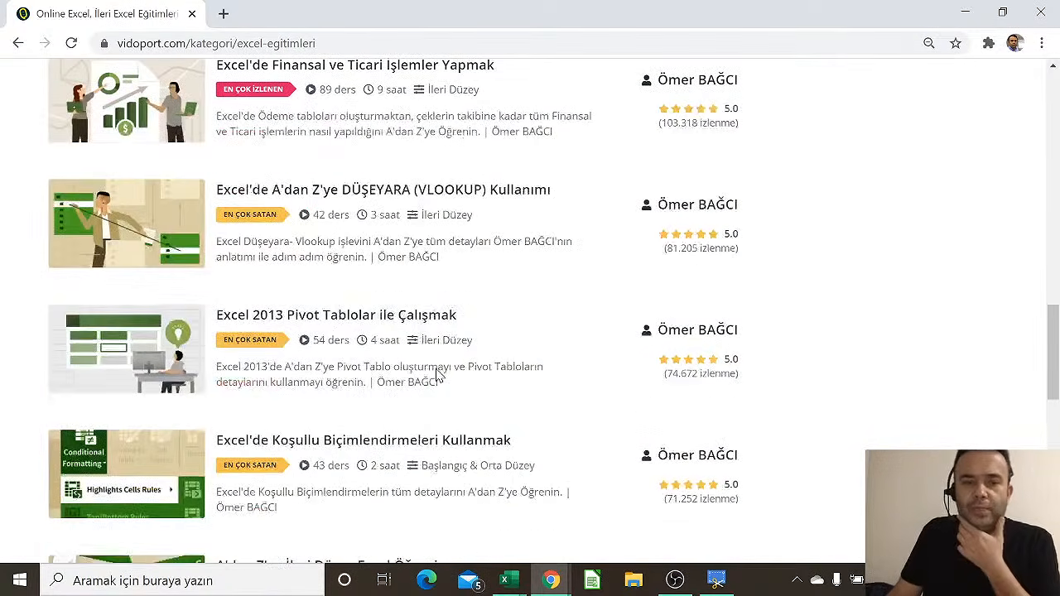
pyautogui.scroll(10, 439, 377)
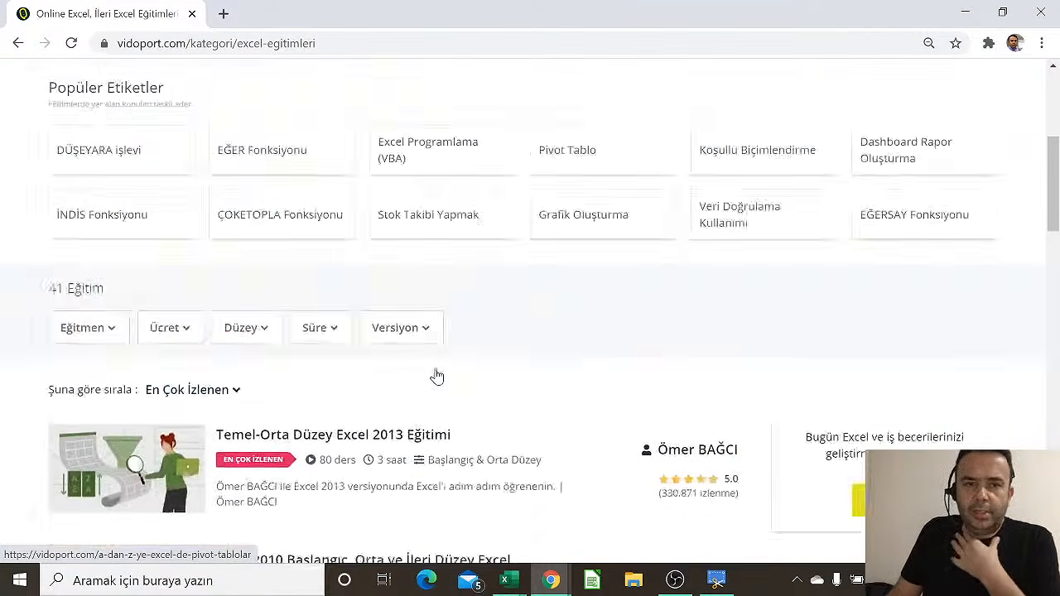
pyautogui.scroll(4, 437, 377)
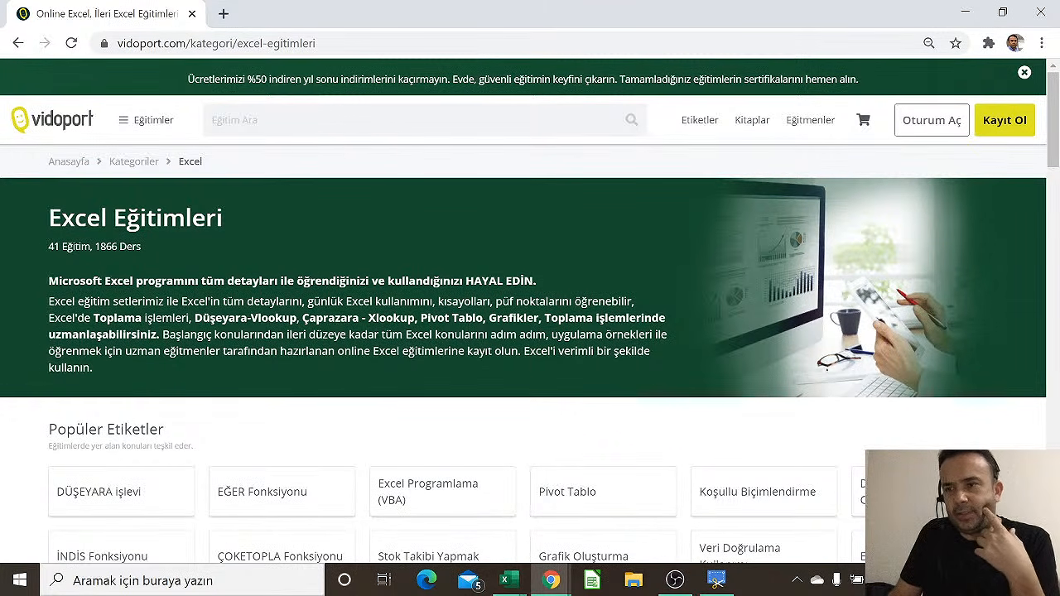
# From the Etiketler tag list, open the DÜŞEYARA işlevi tag with 19 courses and 96 lessons
pyautogui.click(700, 121)
pyautogui.scroll(-2, 549, 213)
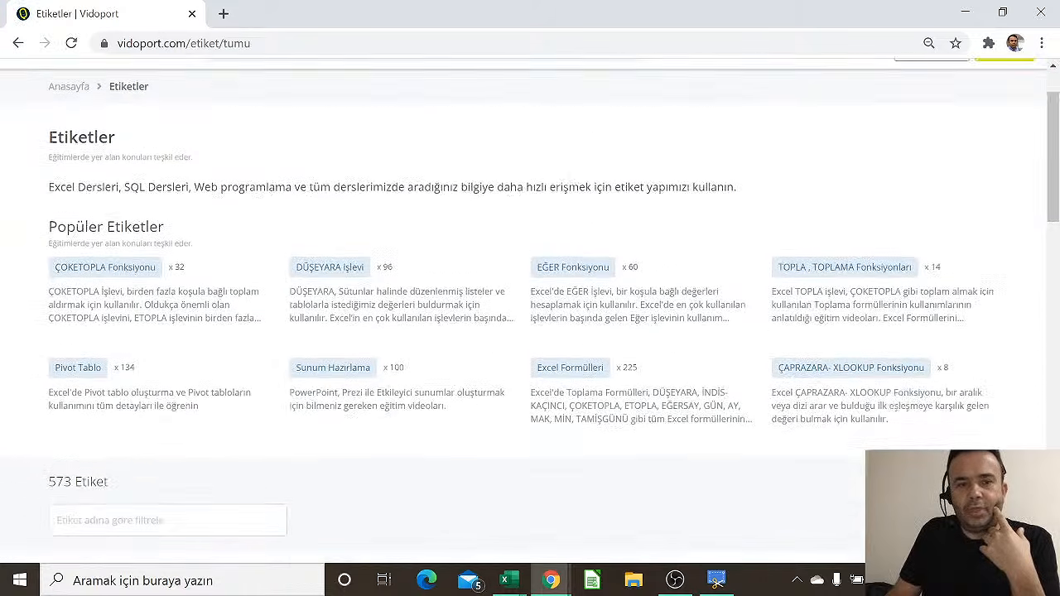
pyautogui.moveTo(331, 184)
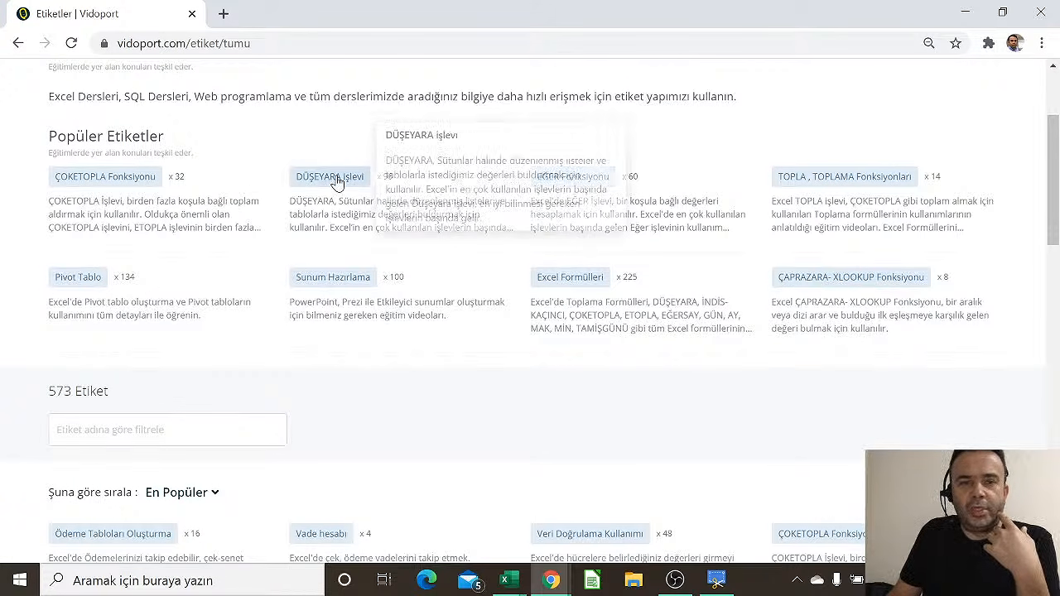
pyautogui.click(332, 183)
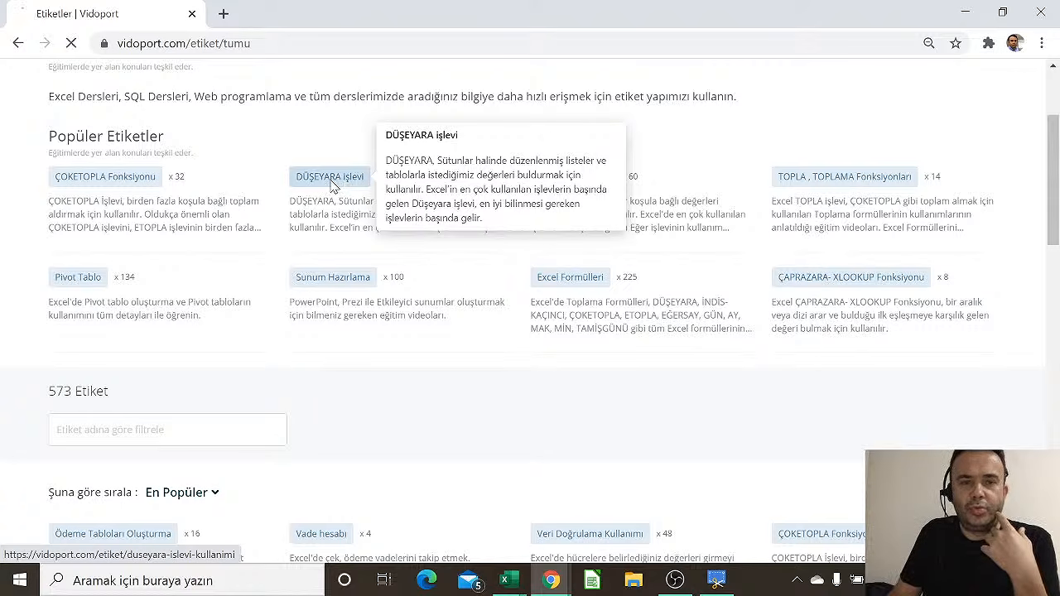
pyautogui.scroll(-3, 468, 322)
pyautogui.scroll(-4, 468, 322)
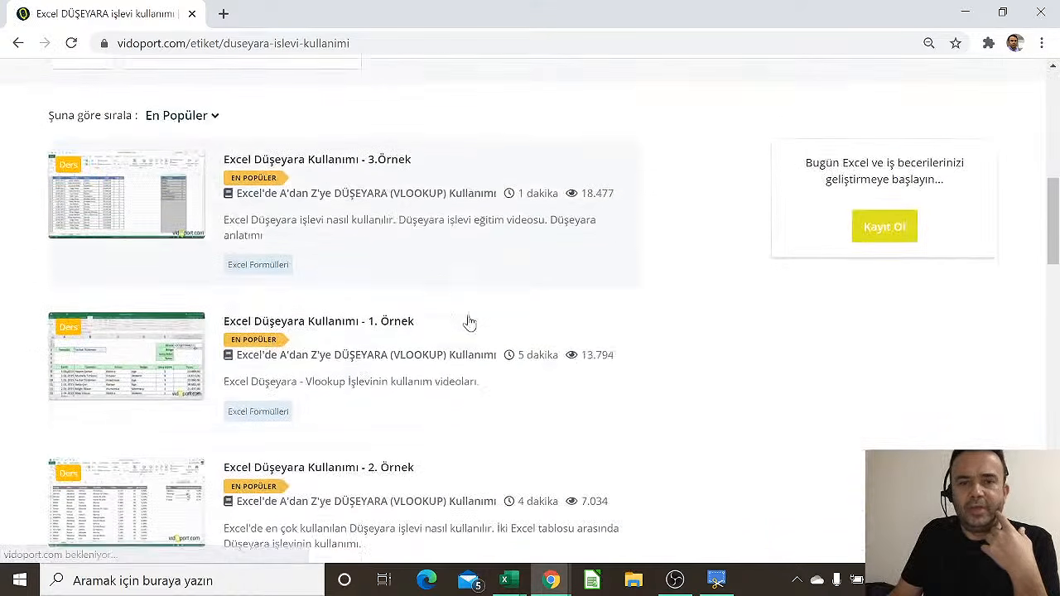
pyautogui.scroll(7, 534, 417)
pyautogui.scroll(2, 534, 416)
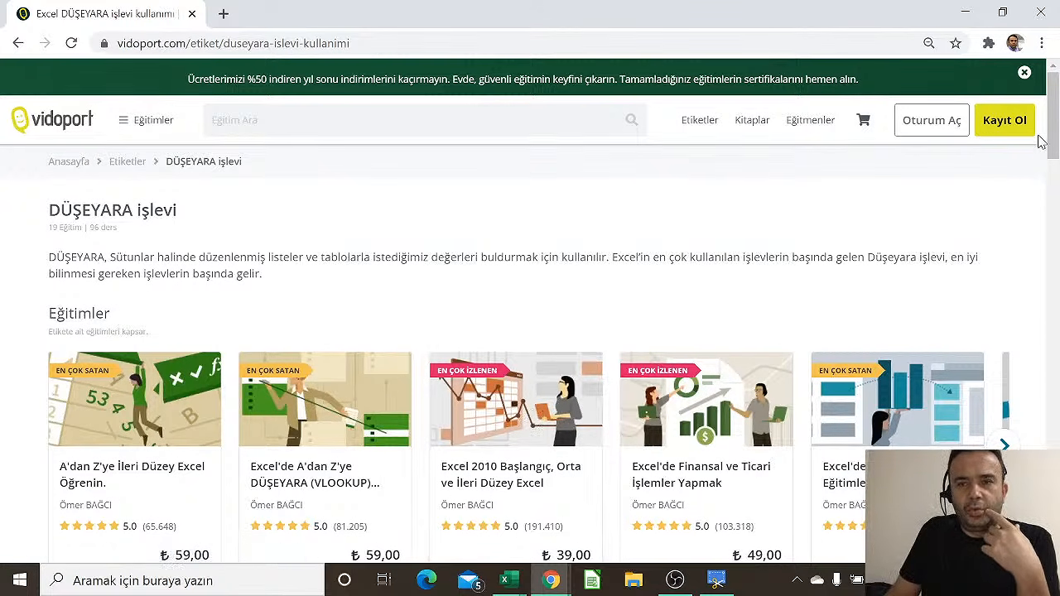
# Sign in to the member account with Oturum Aç and dismiss the Excel quiz question
pyautogui.click(949, 122)
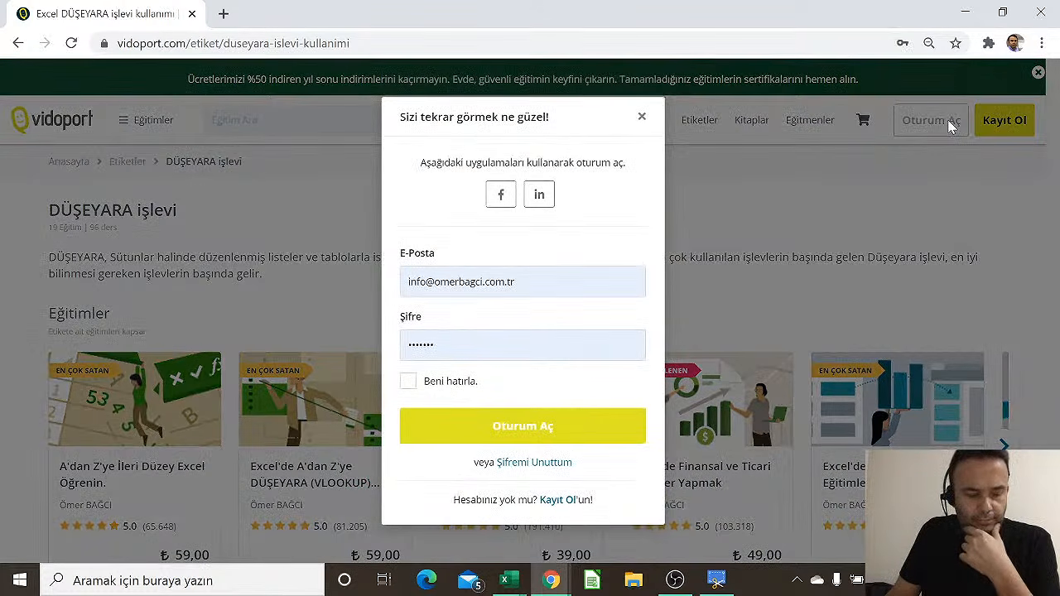
pyautogui.click(502, 284)
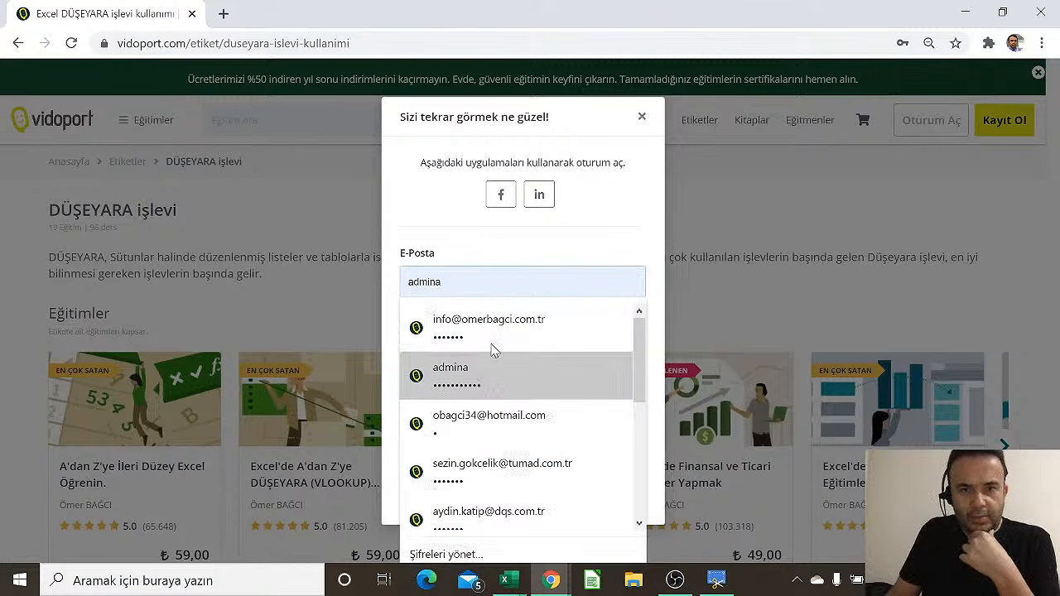
pyautogui.click(508, 281)
pyautogui.click(502, 428)
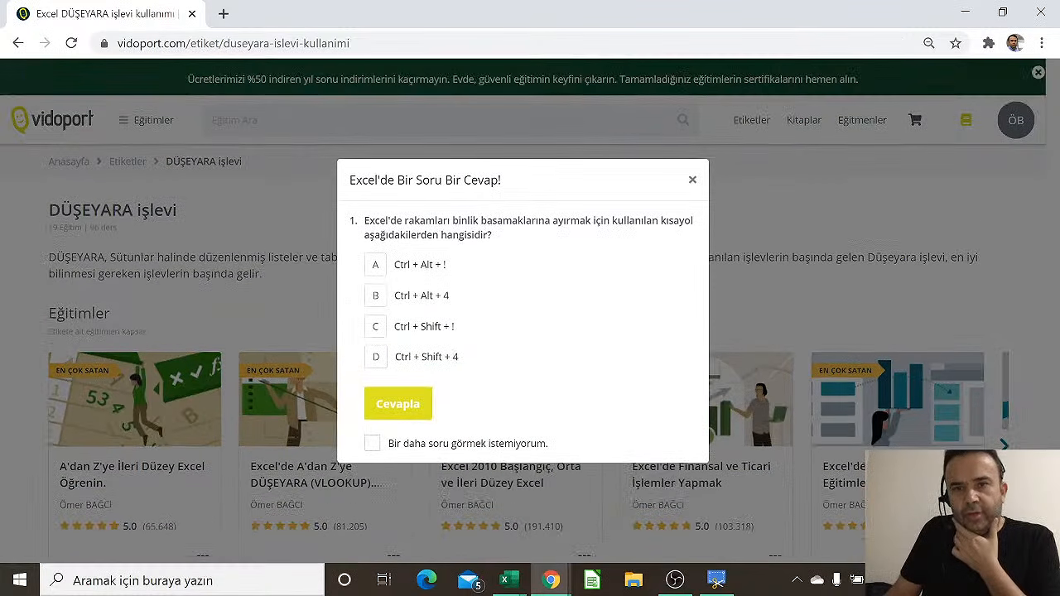
pyautogui.click(692, 181)
# Open the member's purchased Eğitimler page and scroll through the course list
pyautogui.click(965, 120)
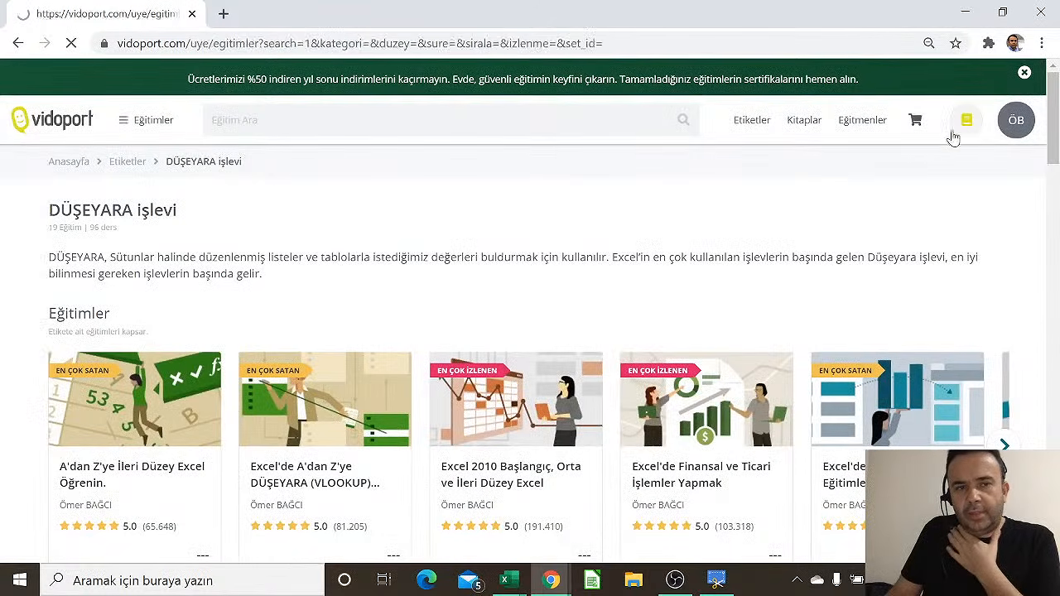
pyautogui.scroll(-2, 307, 381)
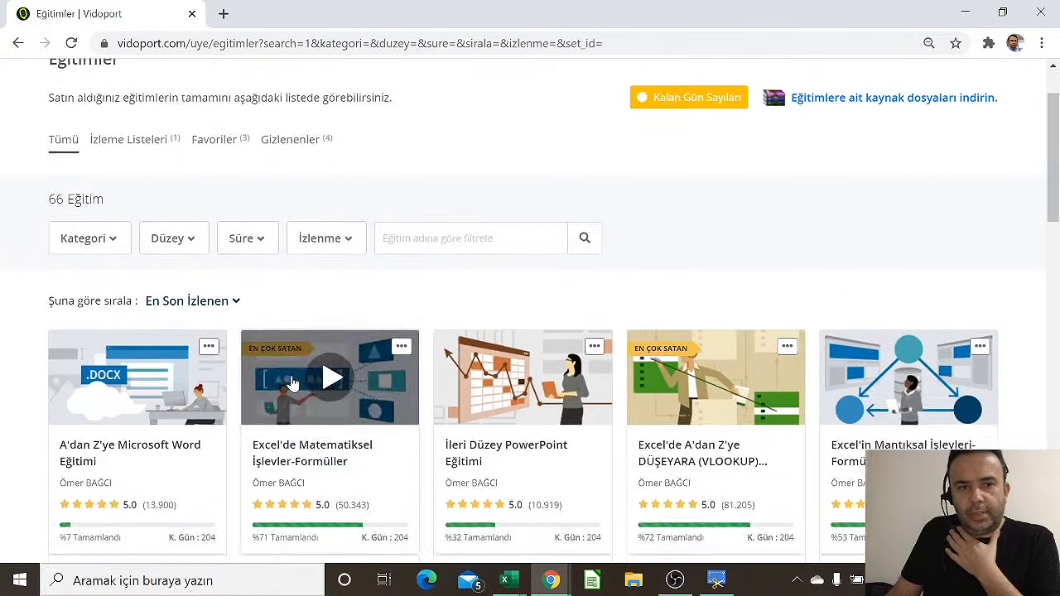
pyautogui.scroll(-3, 186, 439)
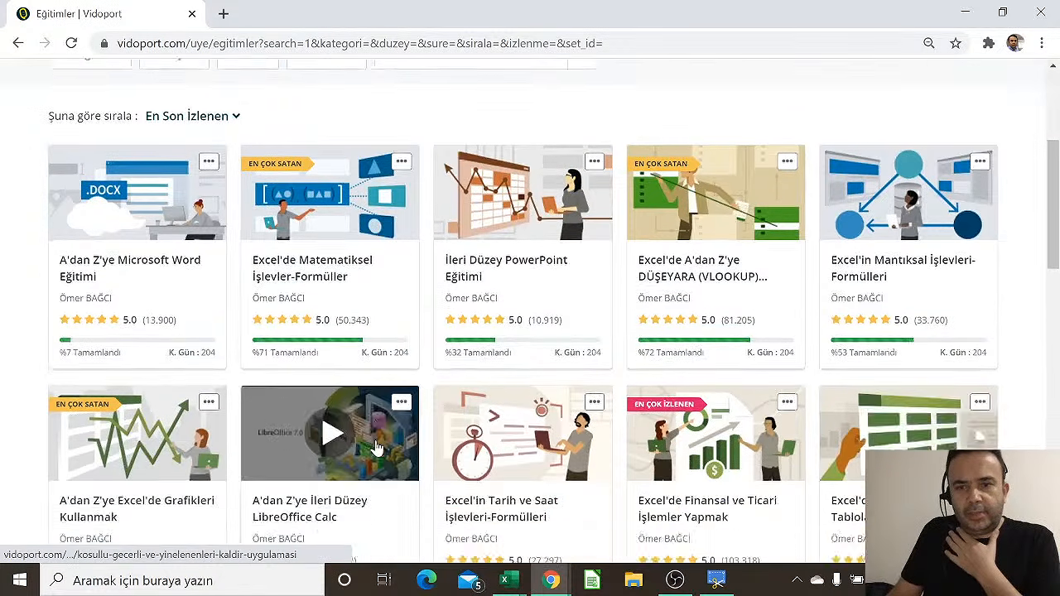
pyautogui.scroll(-3, 377, 447)
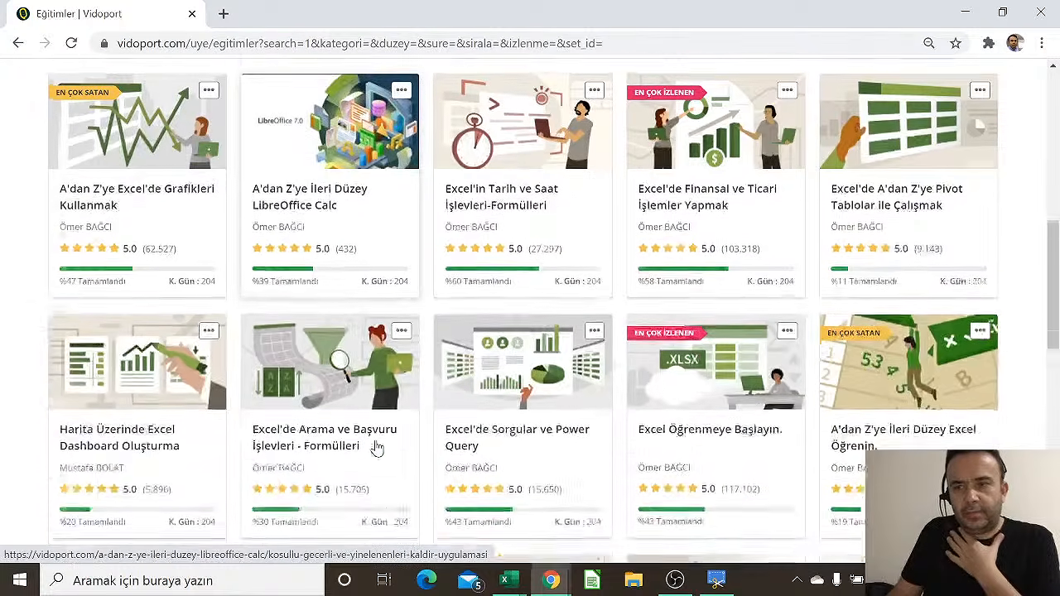
pyautogui.scroll(-2, 376, 448)
pyautogui.scroll(10, 372, 445)
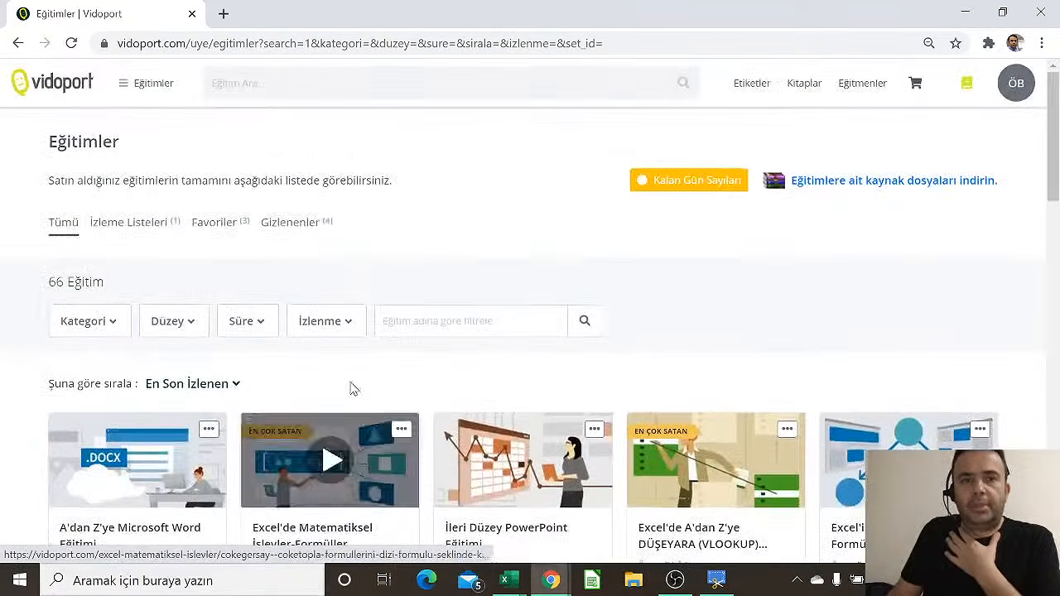
# Browse the Favoriler and Gizlenenler tabs, then return to İzleme Listeleri showing İleri Düzey Setler
pyautogui.click(130, 232)
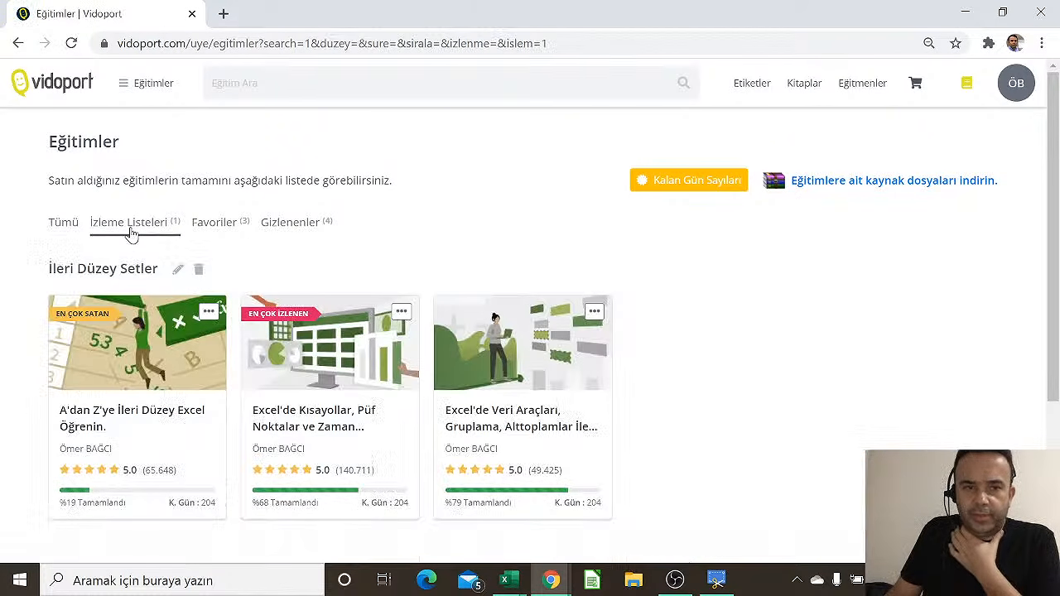
pyautogui.click(236, 234)
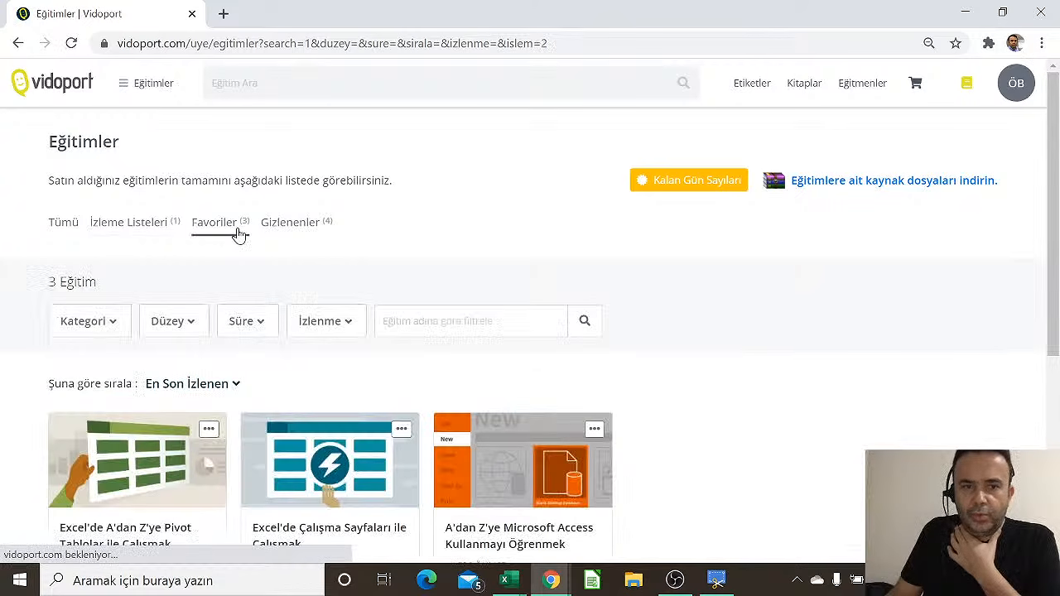
pyautogui.click(311, 233)
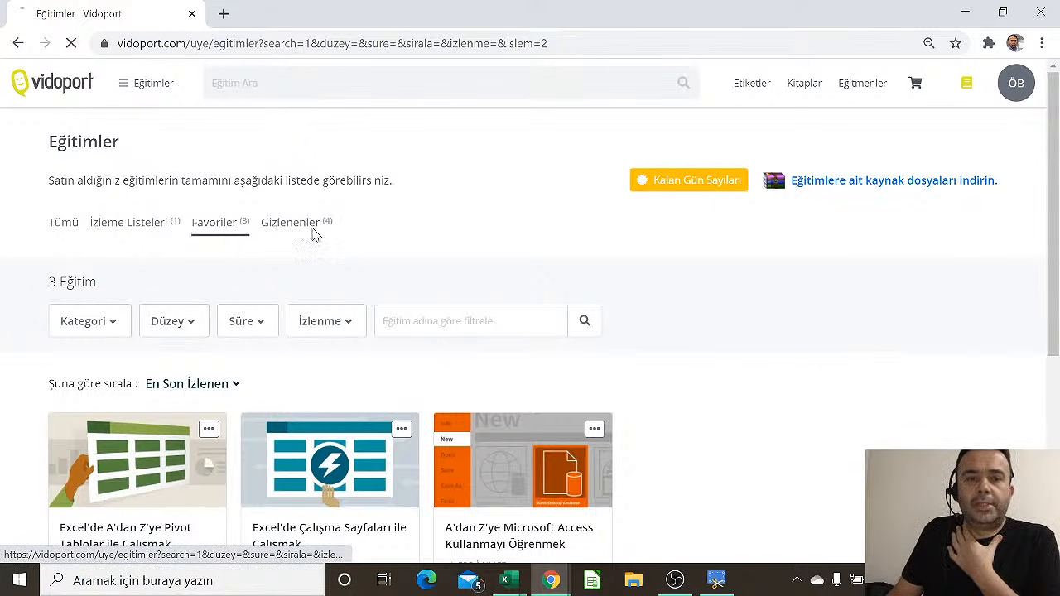
pyautogui.scroll(-2, 297, 385)
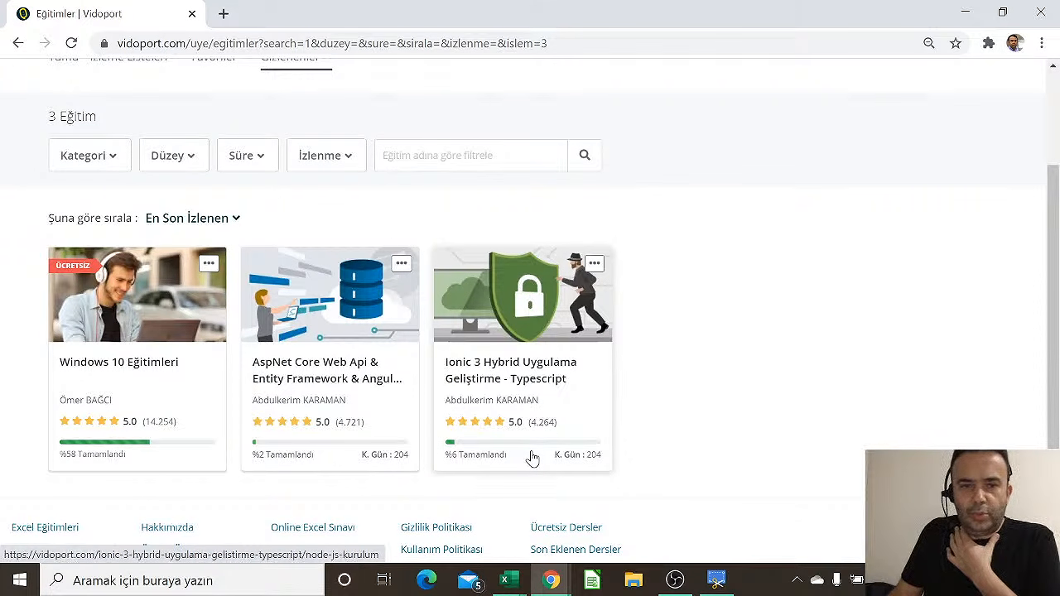
pyautogui.click(406, 272)
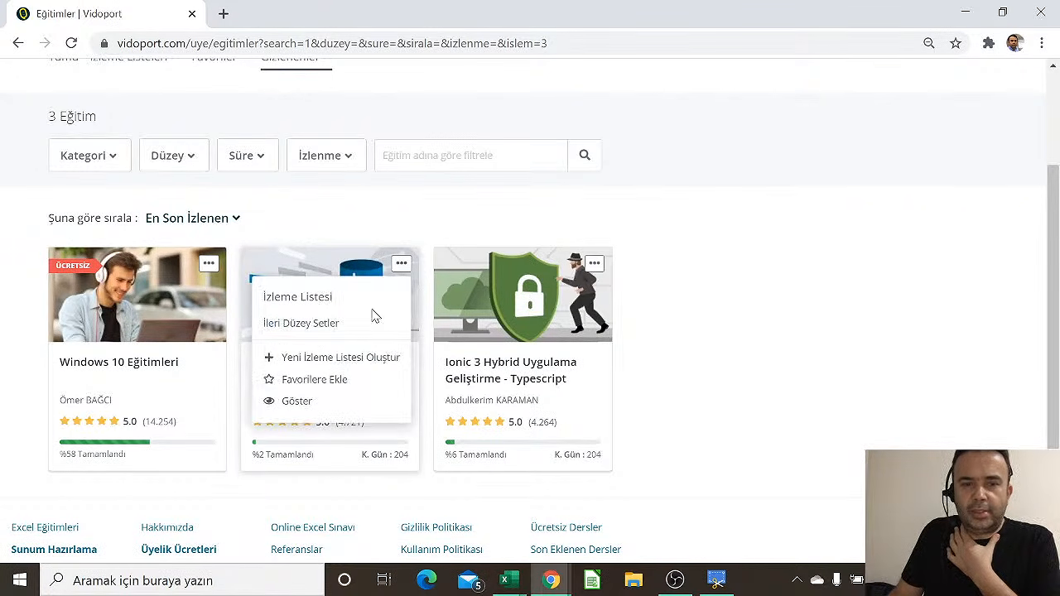
pyautogui.click(215, 199)
pyautogui.scroll(2, 207, 203)
pyautogui.click(114, 230)
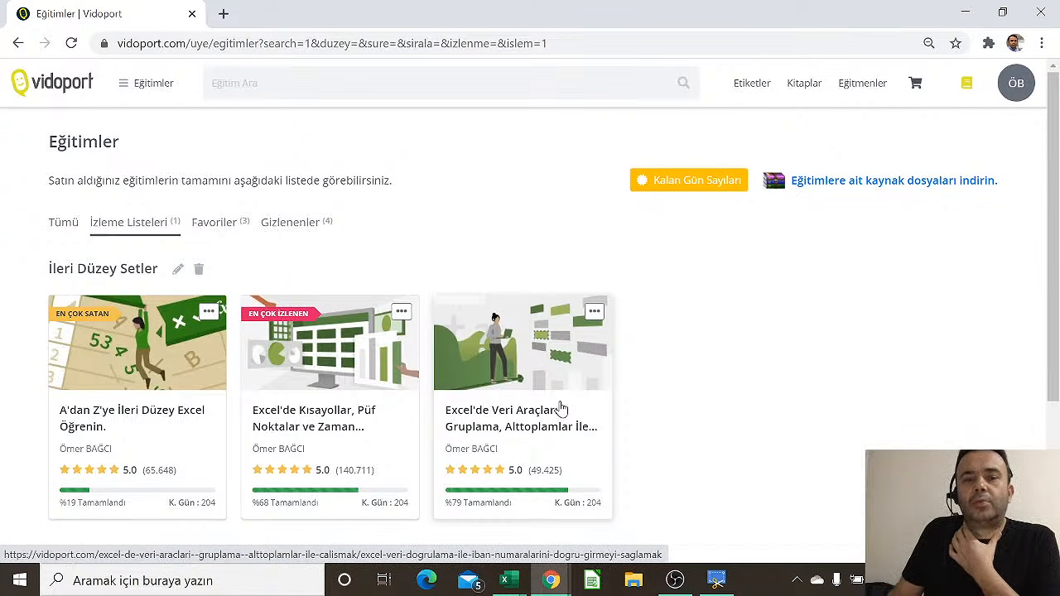
# Check the remaining access days per course, then go to Hesap Bilgileri via the ÖB avatar menu
pyautogui.click(694, 182)
pyautogui.scroll(-1, 452, 280)
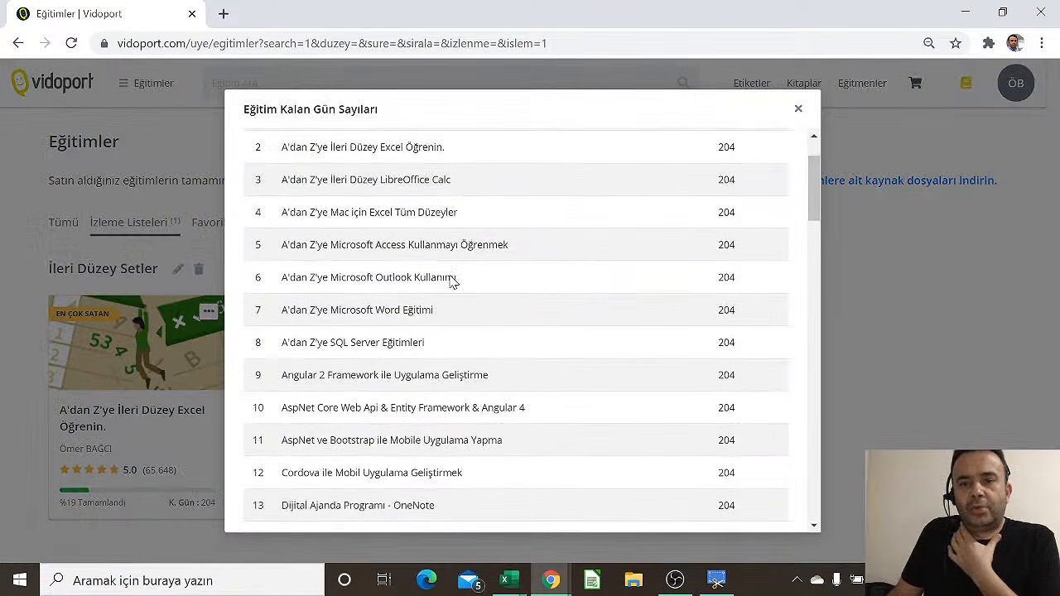
pyautogui.scroll(-3, 719, 297)
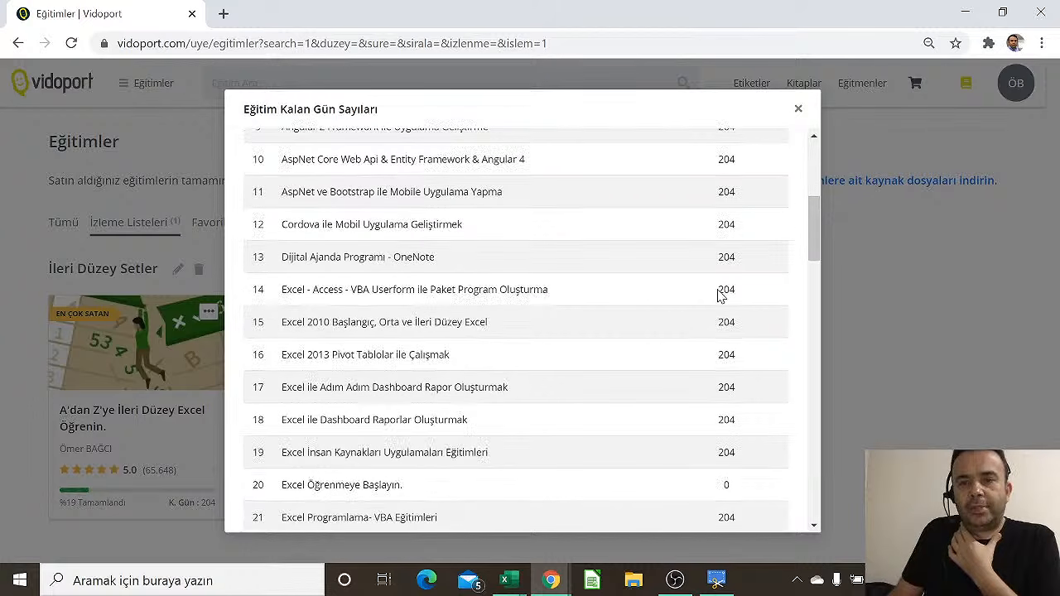
pyautogui.click(798, 108)
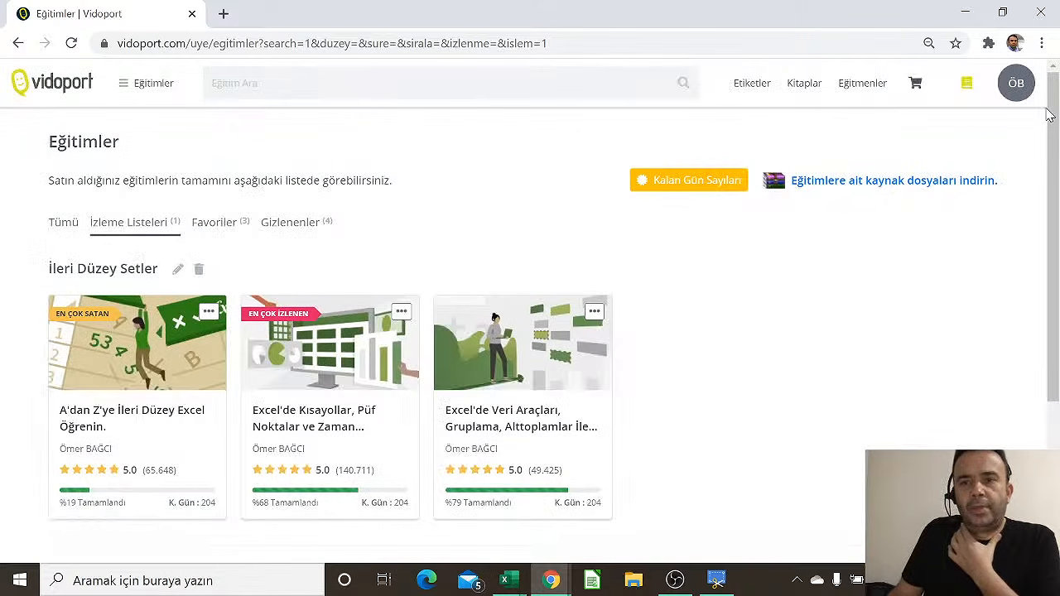
pyautogui.click(1028, 98)
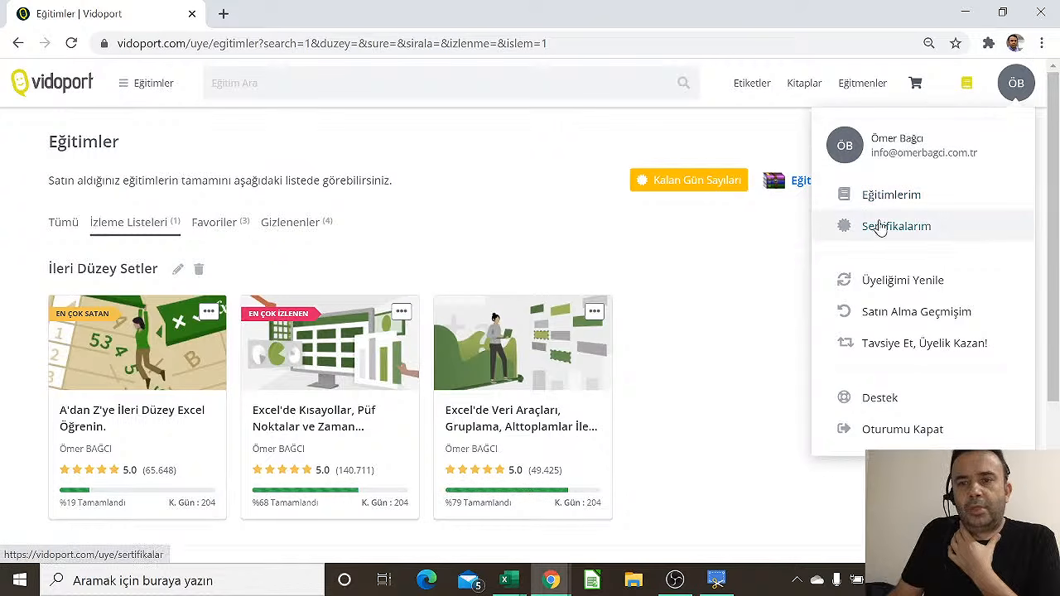
pyautogui.click(888, 149)
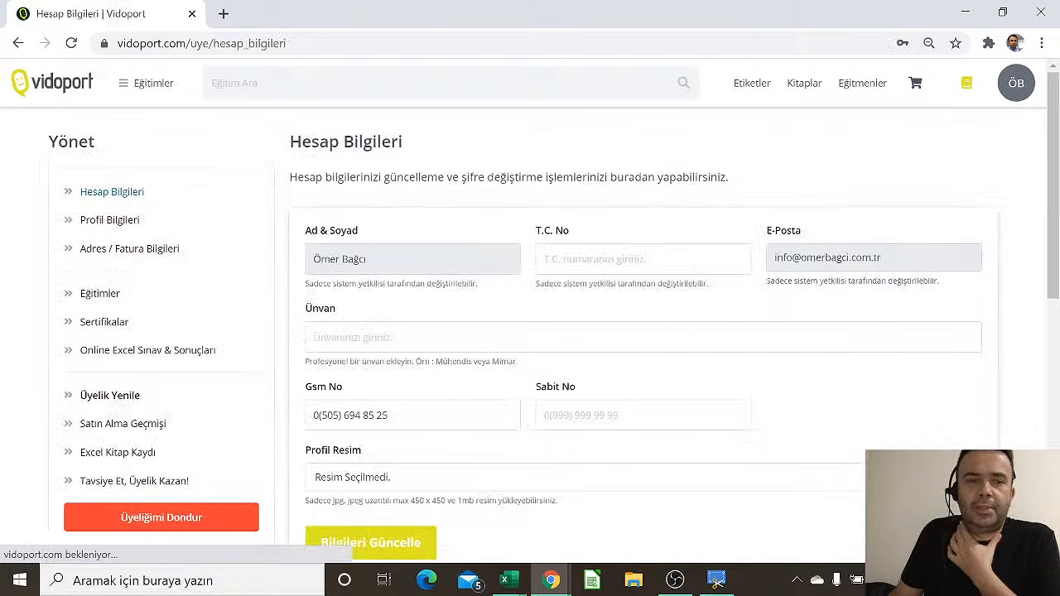
pyautogui.click(105, 324)
pyautogui.scroll(-4, 406, 342)
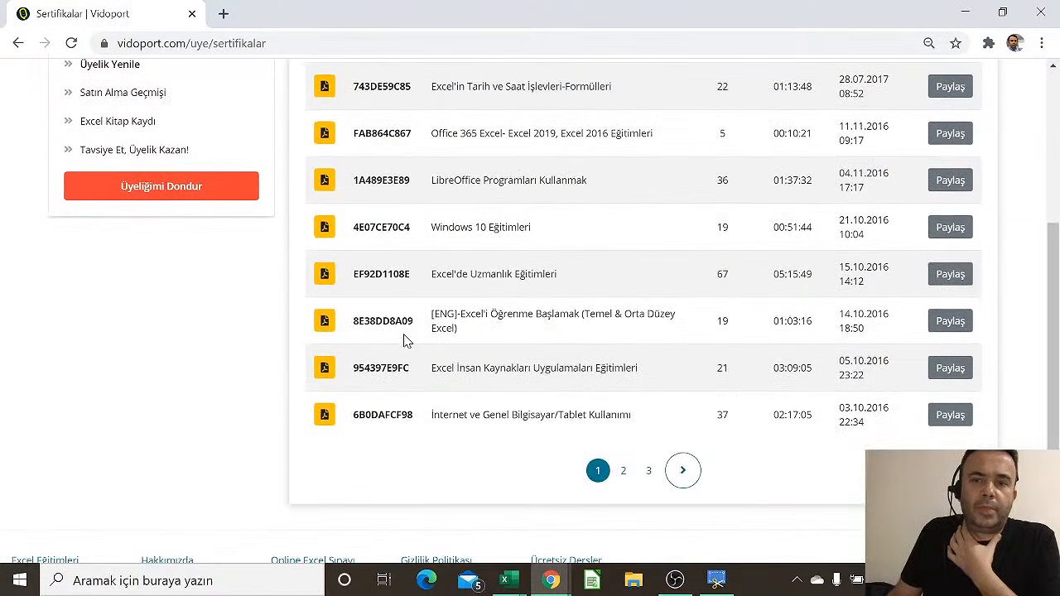
pyautogui.scroll(2, 894, 359)
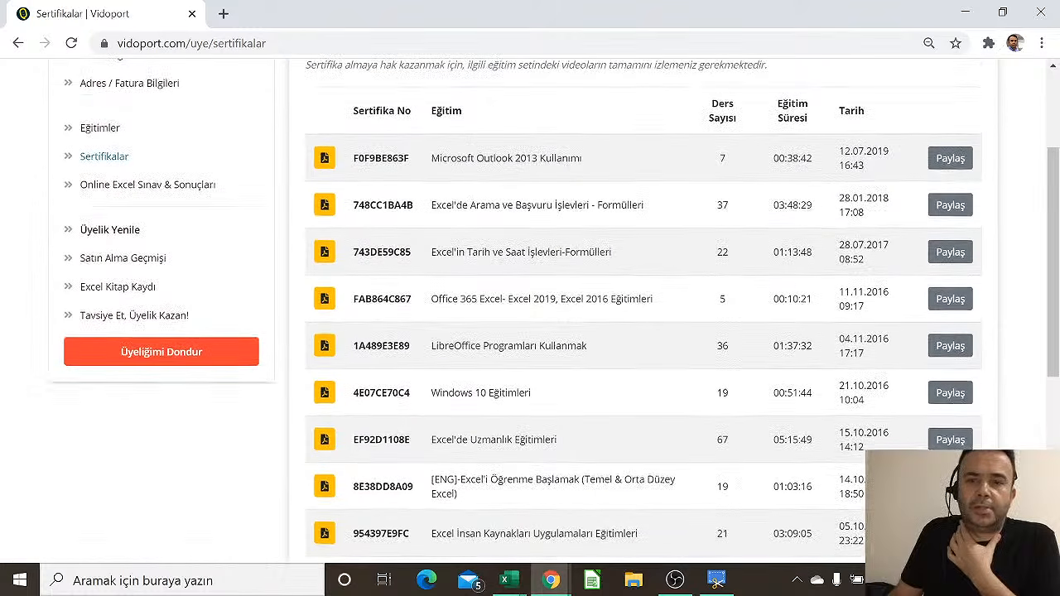
pyautogui.click(325, 299)
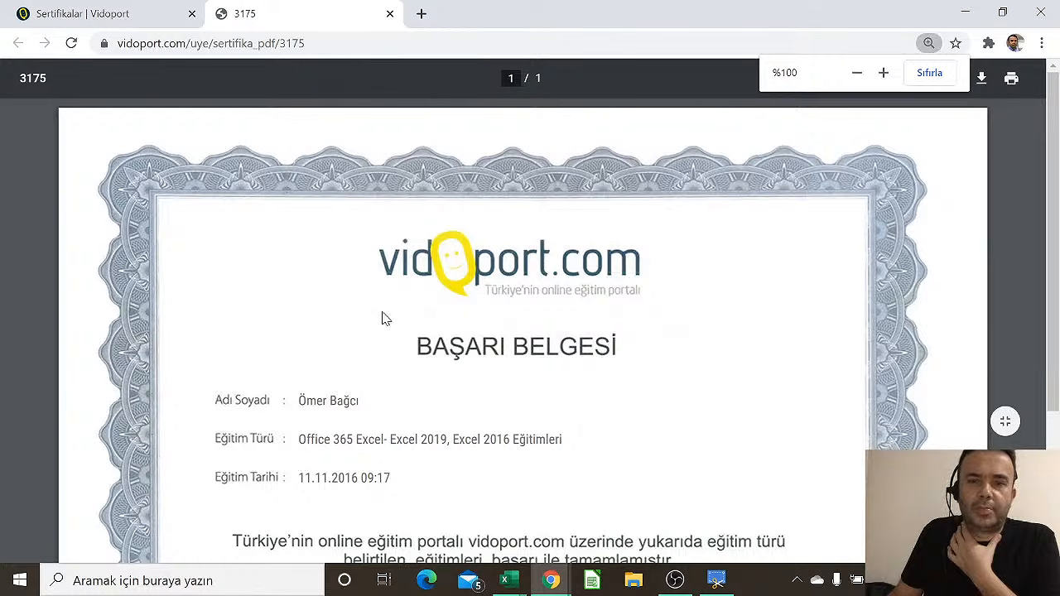
pyautogui.rightClick(384, 318)
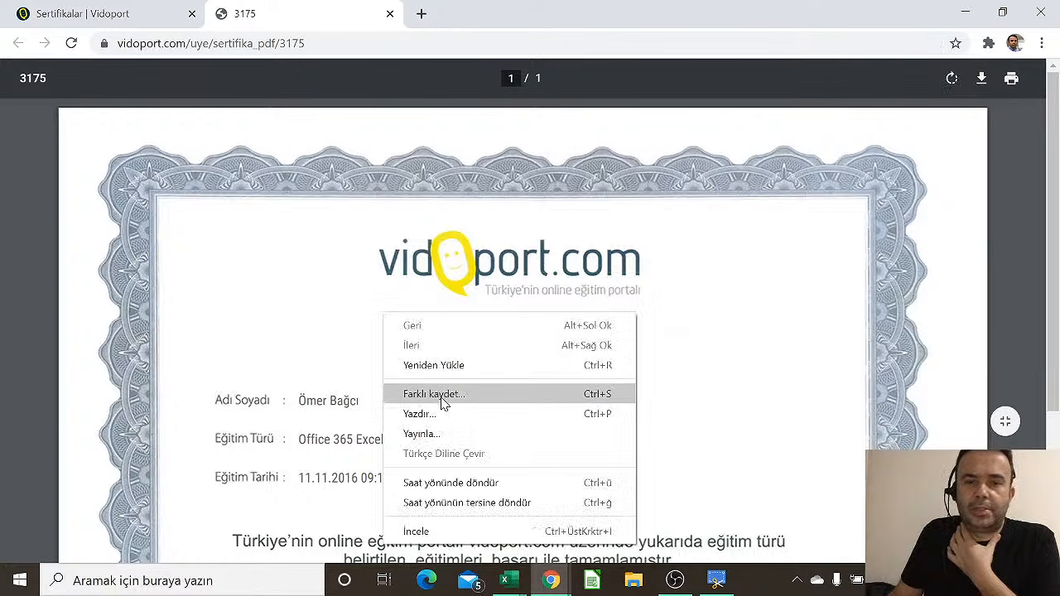
pyautogui.click(390, 13)
# Open the Eğitmenler page and browse the nine listed instructors
pyautogui.scroll(2, 604, 284)
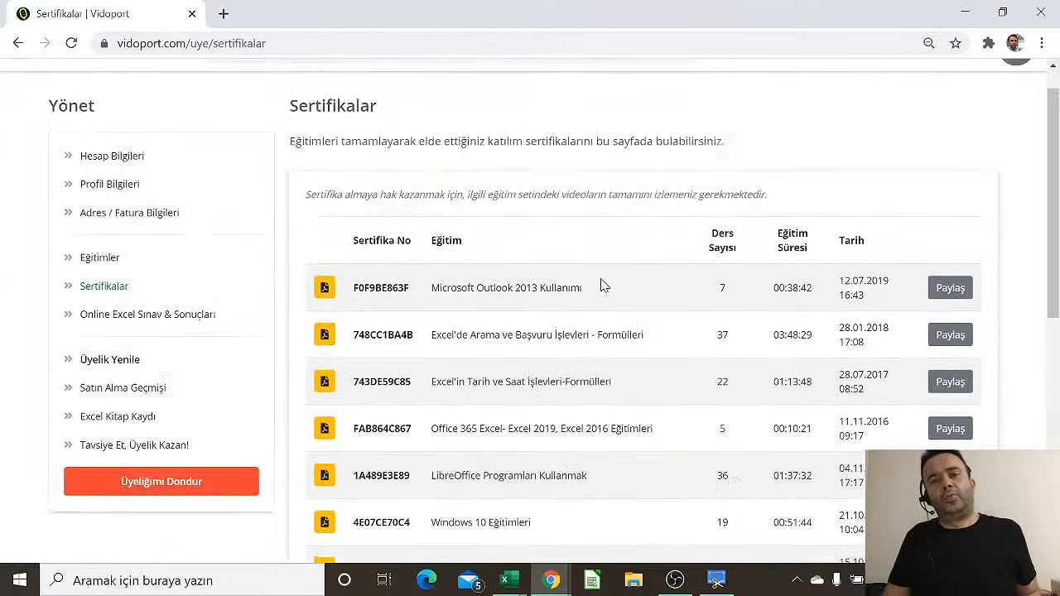
pyautogui.click(866, 101)
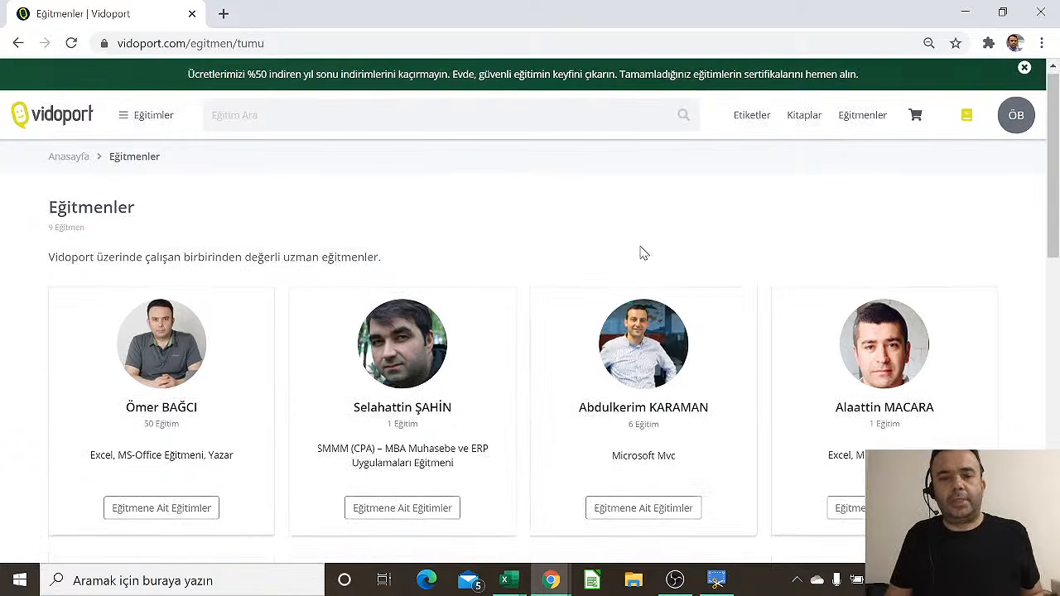
pyautogui.scroll(-3, 639, 251)
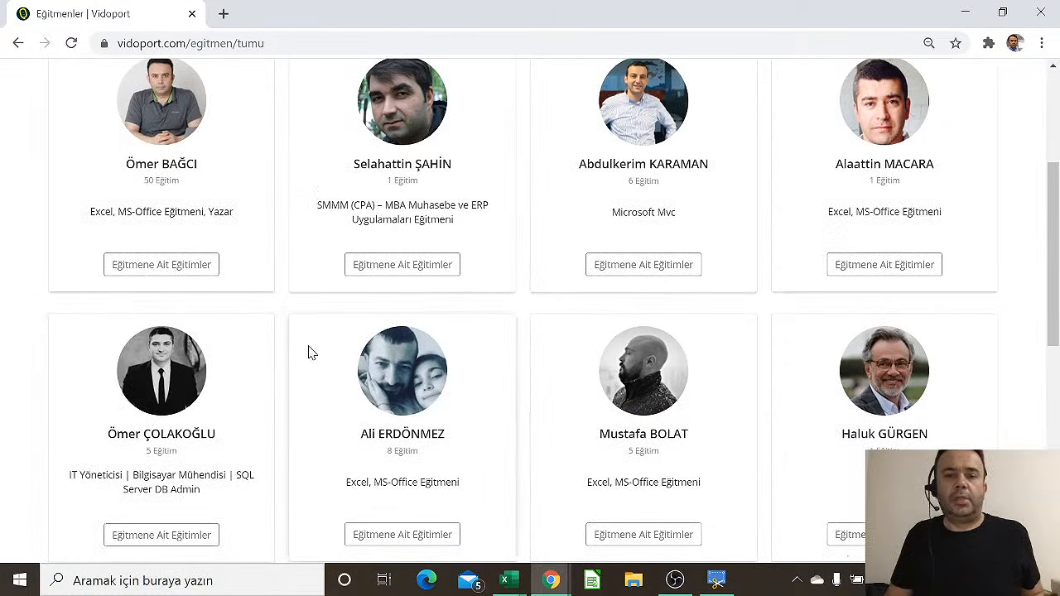
pyautogui.scroll(-3, 656, 407)
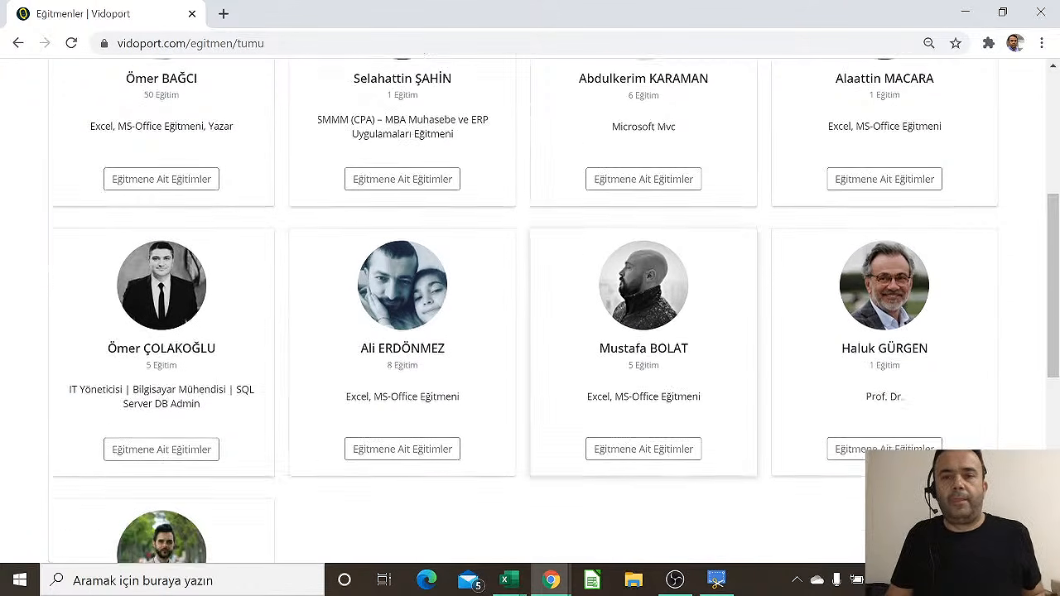
pyautogui.scroll(6, 674, 407)
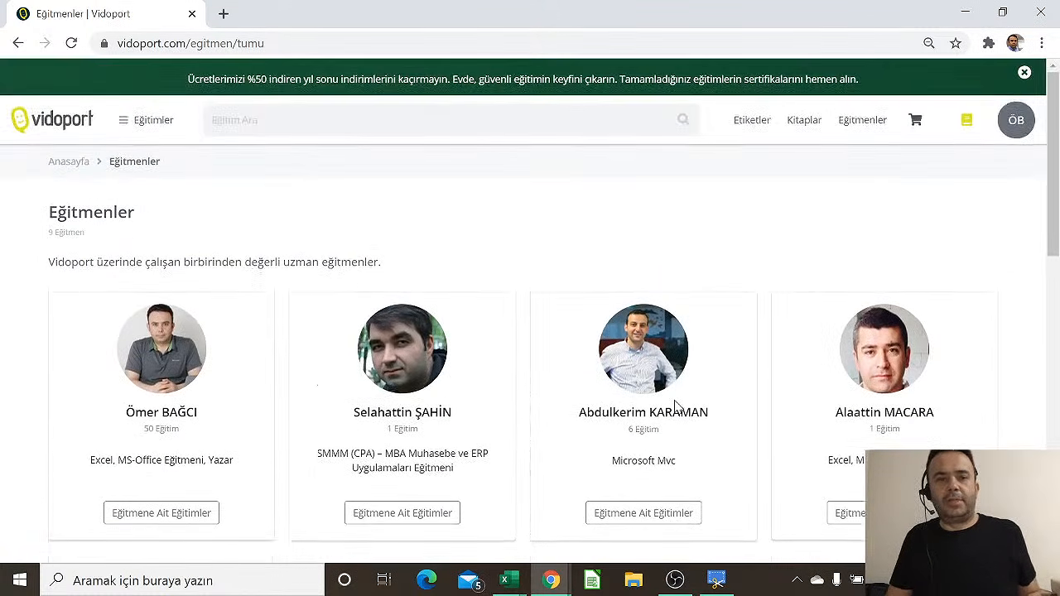
# Return to the vidoport homepage and open the ÖB avatar account menu
pyautogui.click(56, 120)
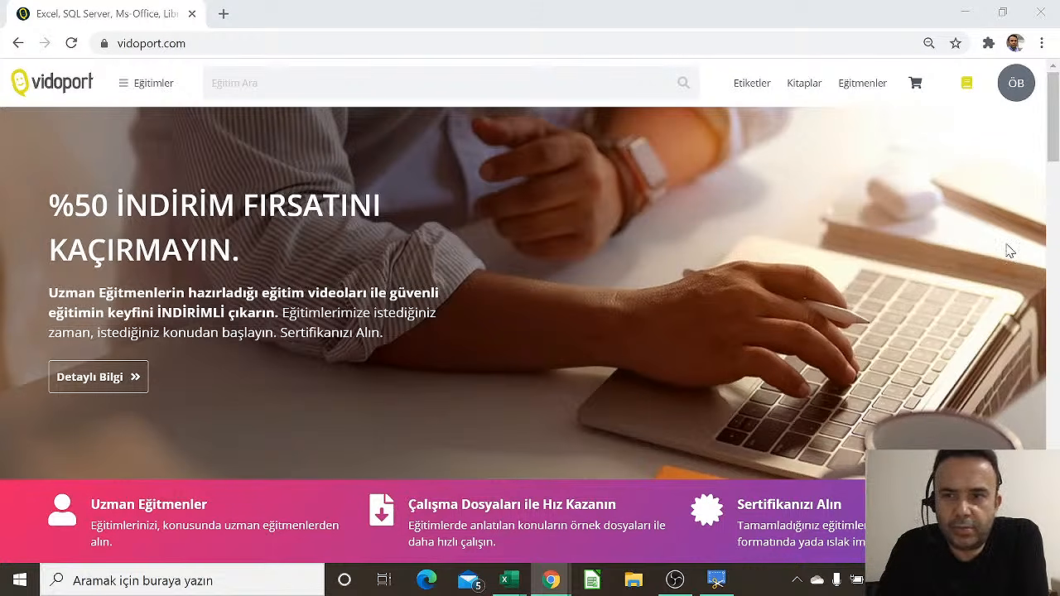
pyautogui.click(1031, 91)
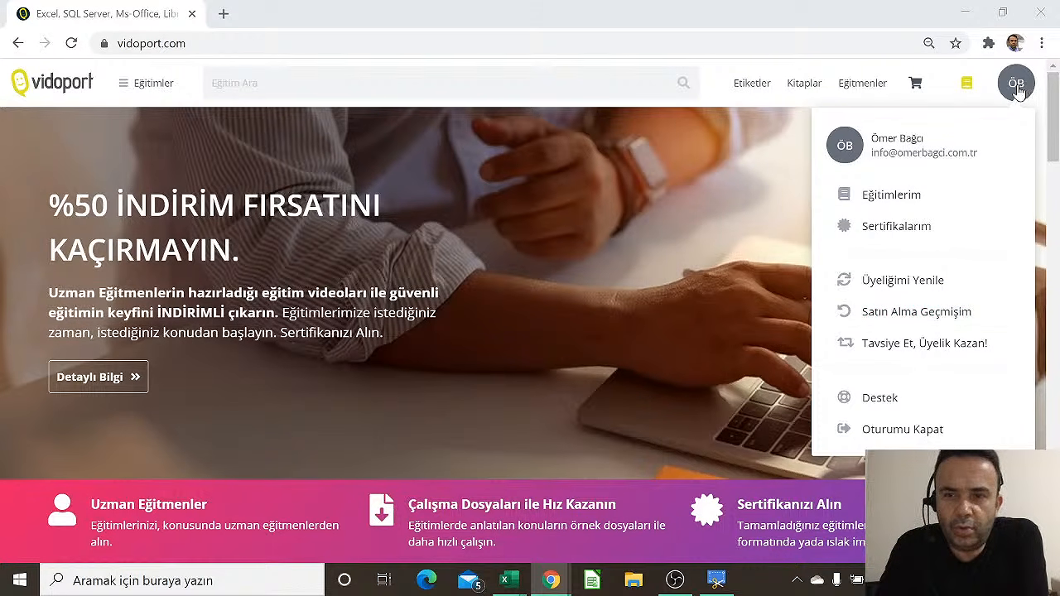
# Sign out with Oturumu Kapat and scroll the homepage down to En Yeni Eğitimler
pyautogui.click(891, 431)
pyautogui.scroll(-3, 551, 364)
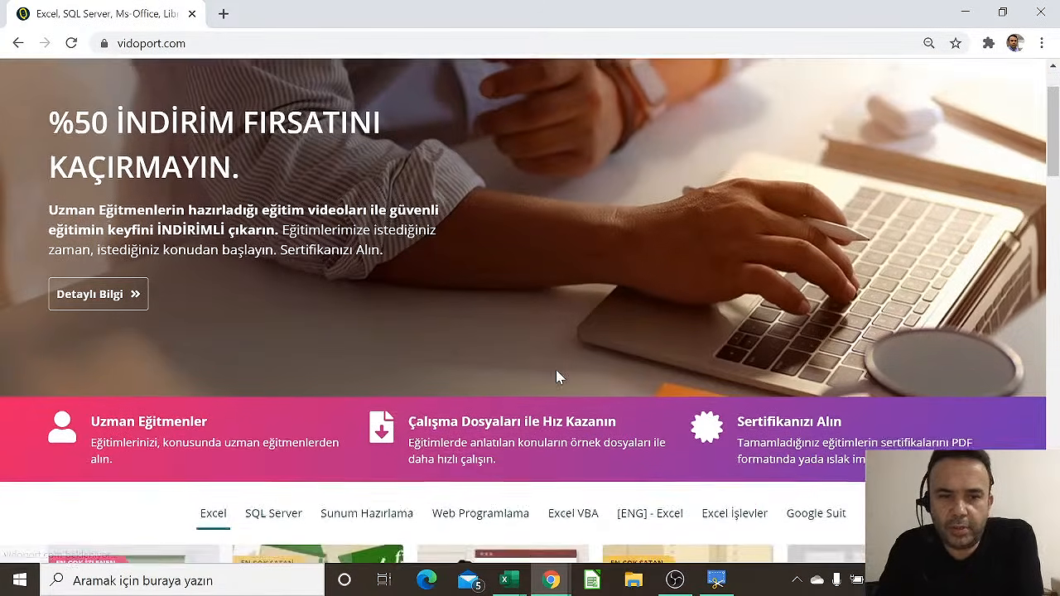
pyautogui.scroll(-2, 556, 375)
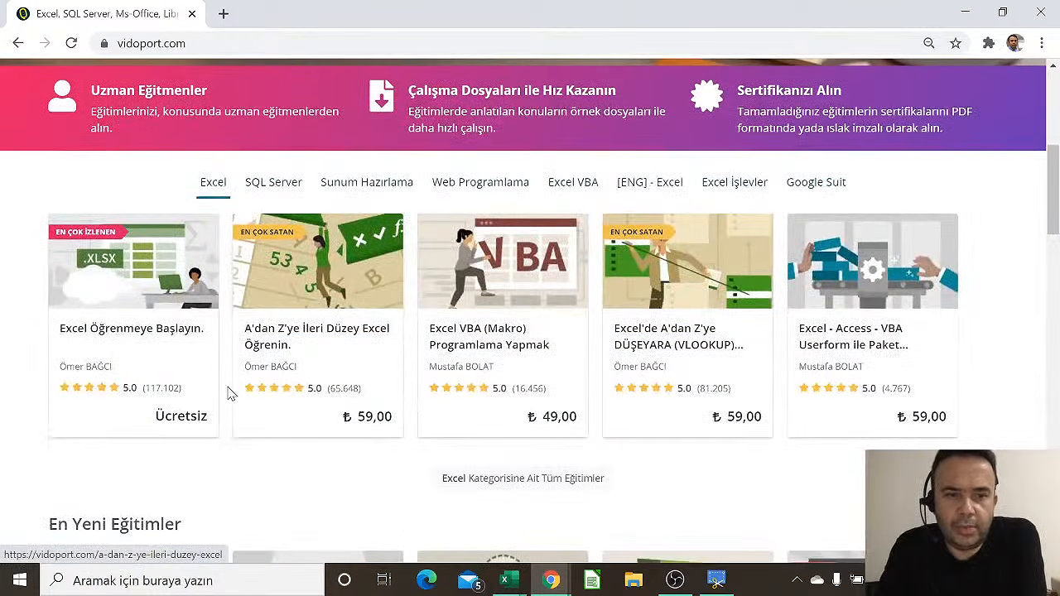
pyautogui.scroll(-2, 193, 423)
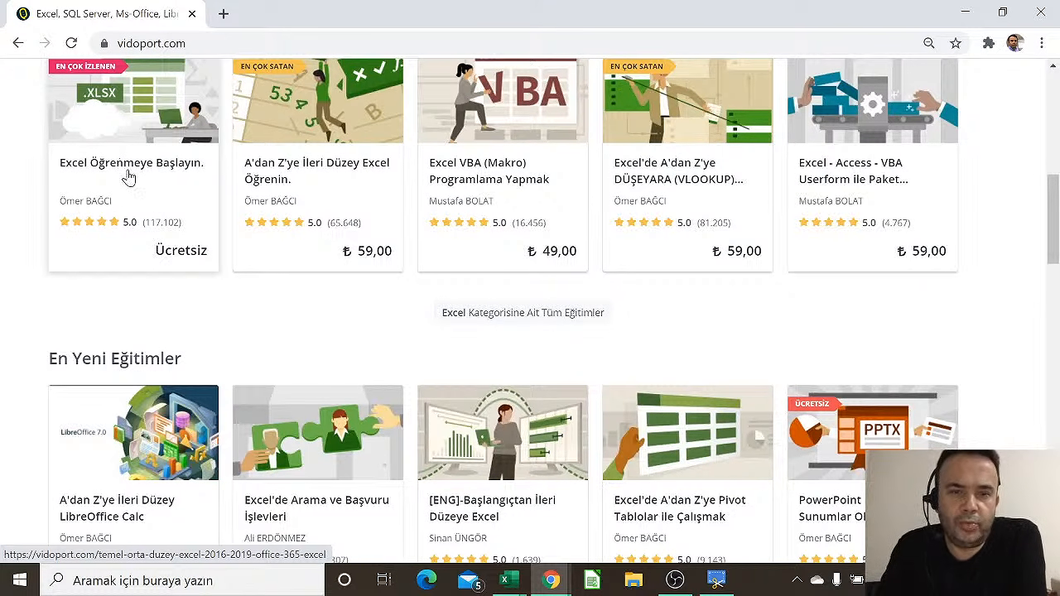
pyautogui.scroll(-2, 321, 247)
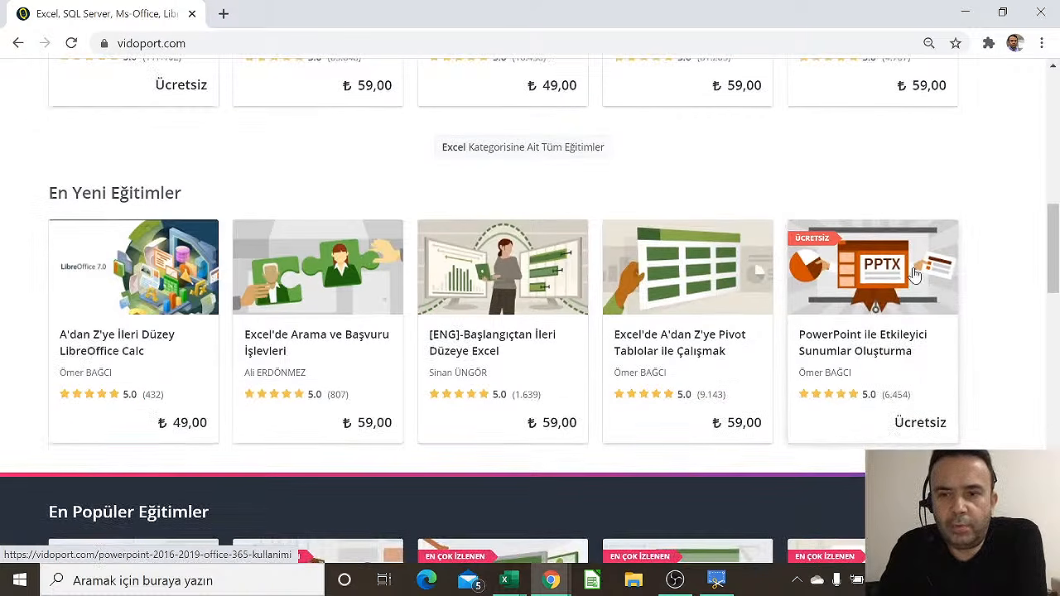
# Open the free PowerPoint ile Etkileyici Sunumlar Oluşturma course page and browse its 27 lessons
pyautogui.click(864, 294)
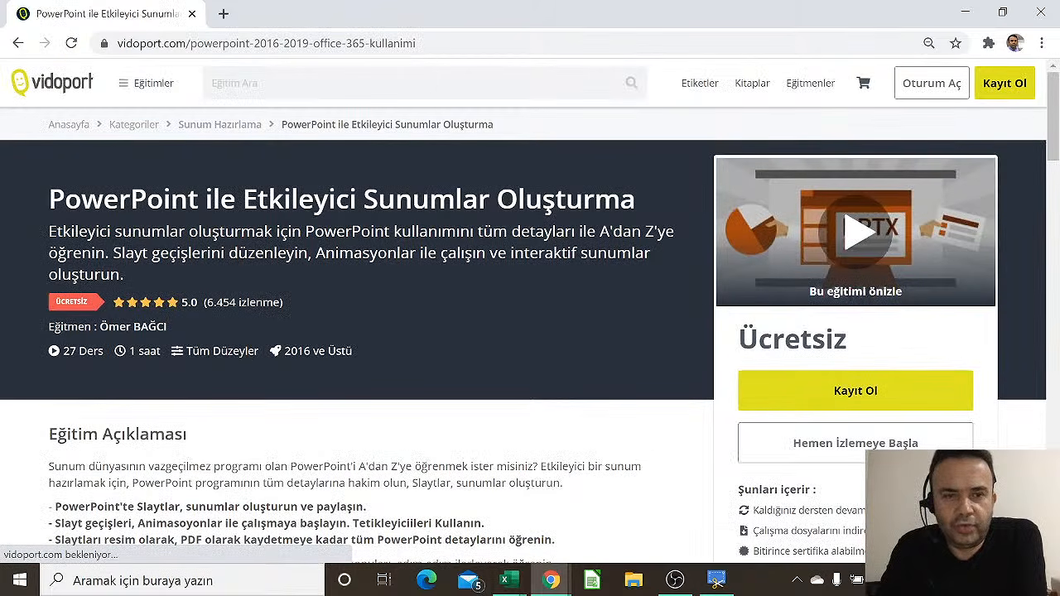
pyautogui.scroll(-2, 345, 253)
pyautogui.scroll(-5, 344, 252)
pyautogui.scroll(-4, 221, 331)
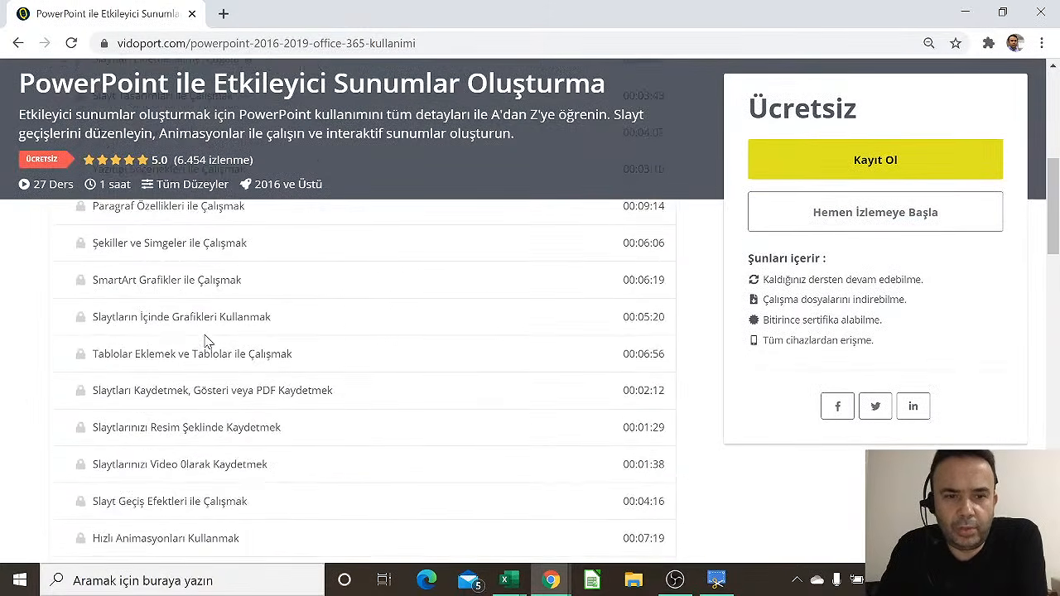
pyautogui.scroll(-6, 207, 341)
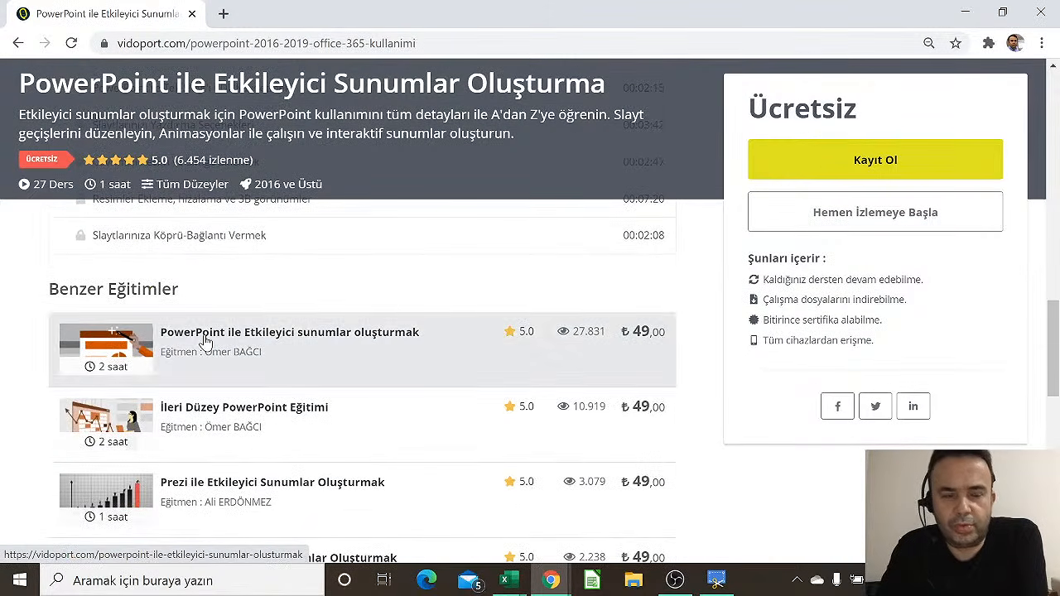
pyautogui.scroll(4, 351, 296)
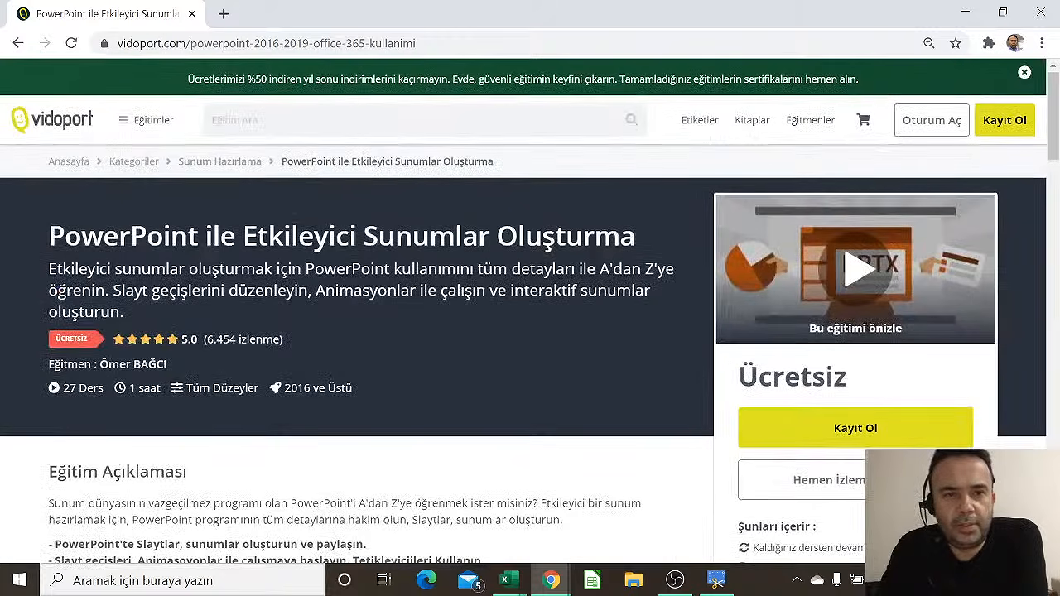
# Open the Excel category from the Eğitimler menu
pyautogui.click(154, 120)
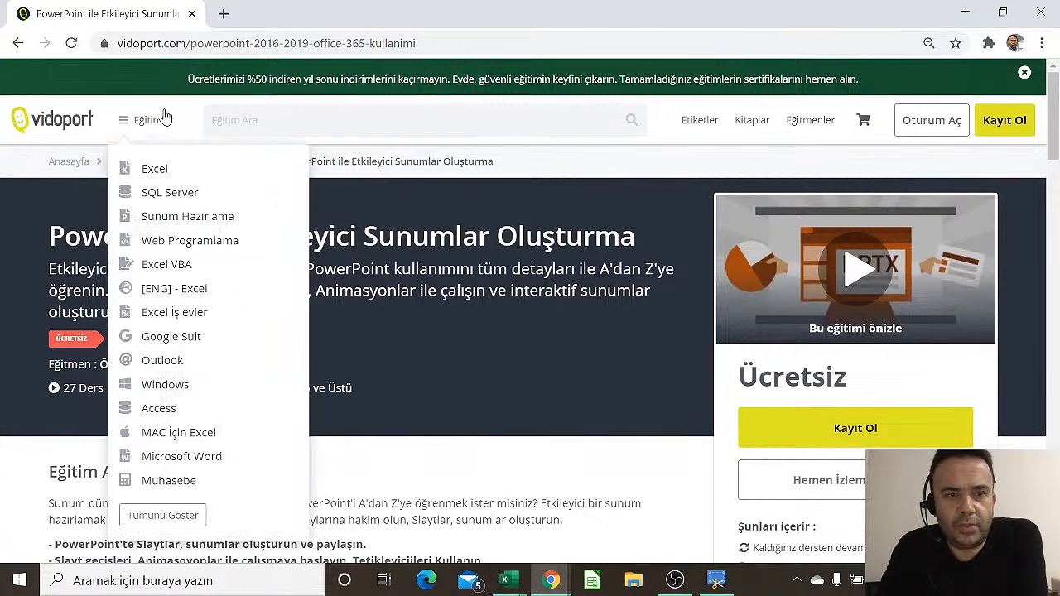
pyautogui.click(147, 170)
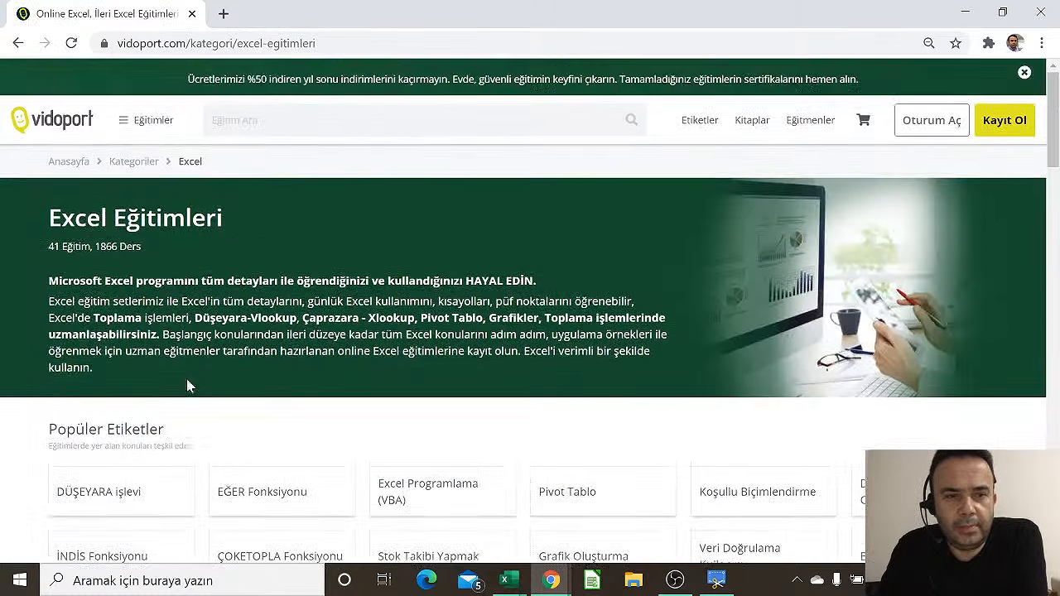
pyautogui.scroll(-5, 189, 377)
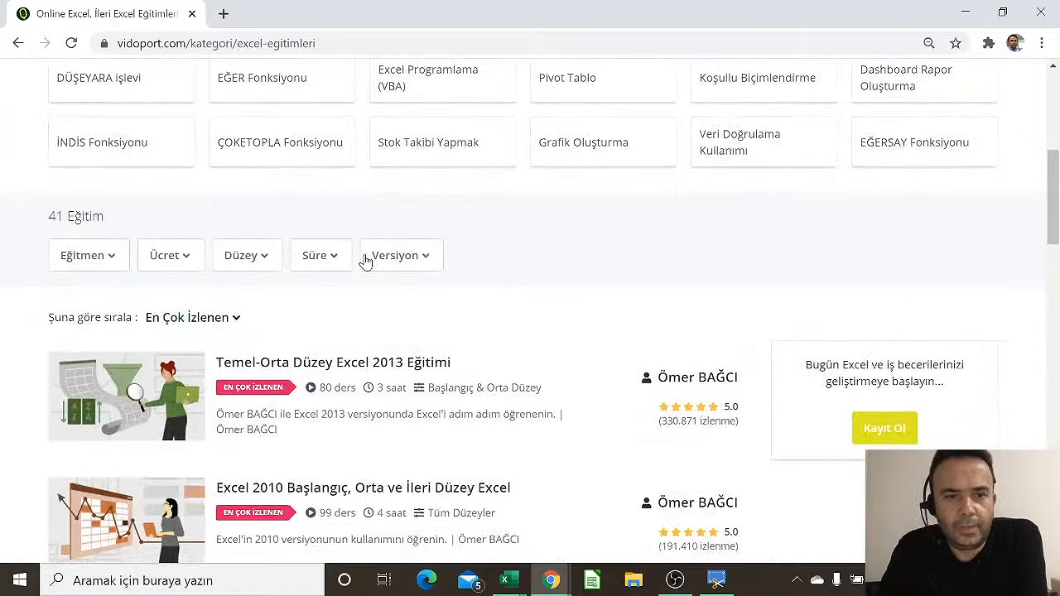
# Filter the Excel courses to Ücretsiz only, then remove the Ücretsiz price filter
pyautogui.click(187, 262)
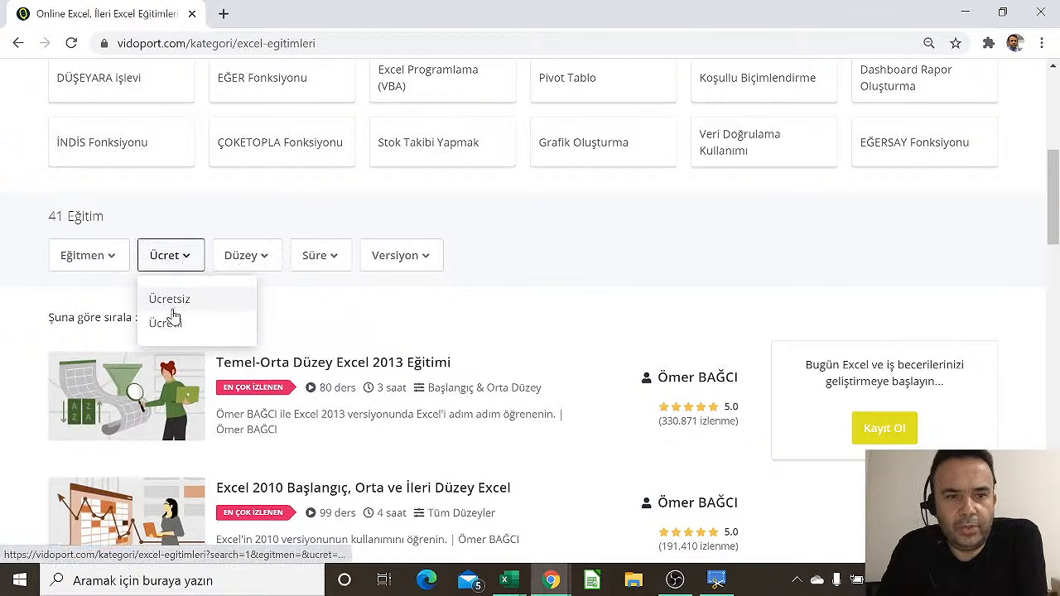
pyautogui.click(171, 302)
pyautogui.scroll(-2, 297, 319)
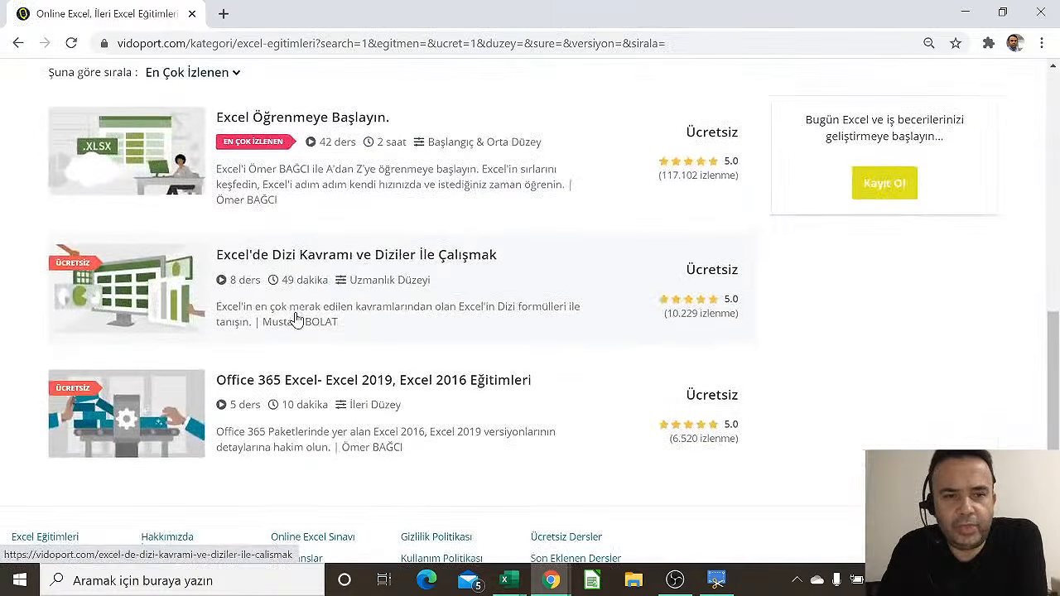
pyautogui.scroll(2, 304, 364)
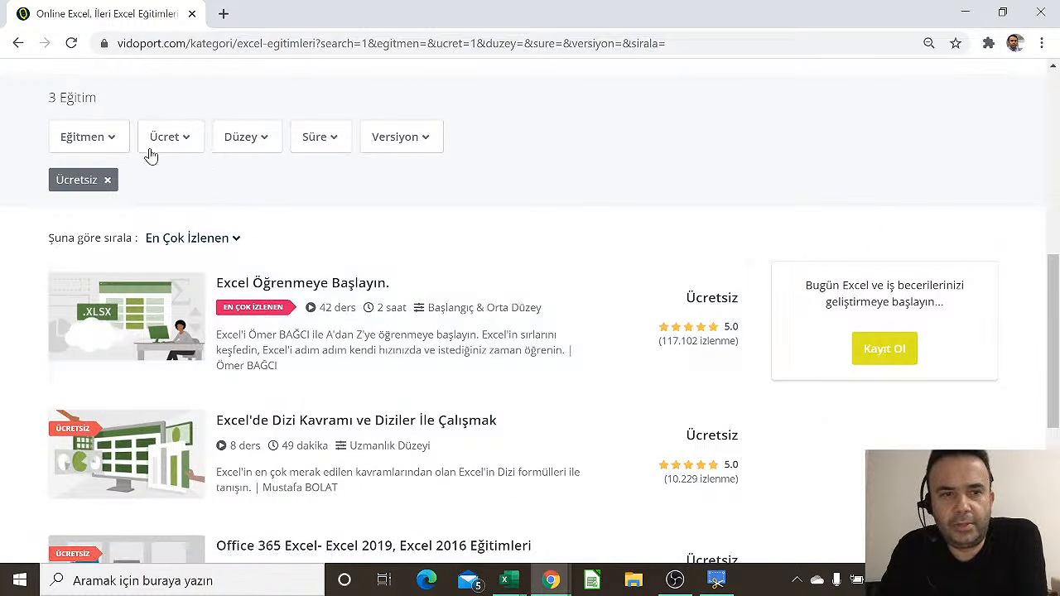
pyautogui.click(107, 180)
pyautogui.scroll(-4, 877, 370)
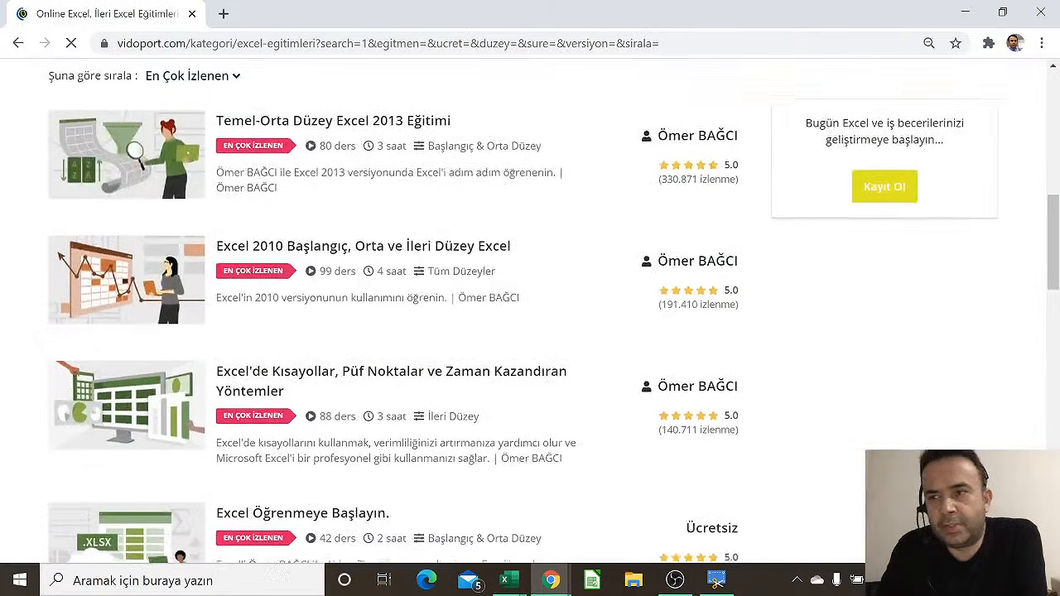
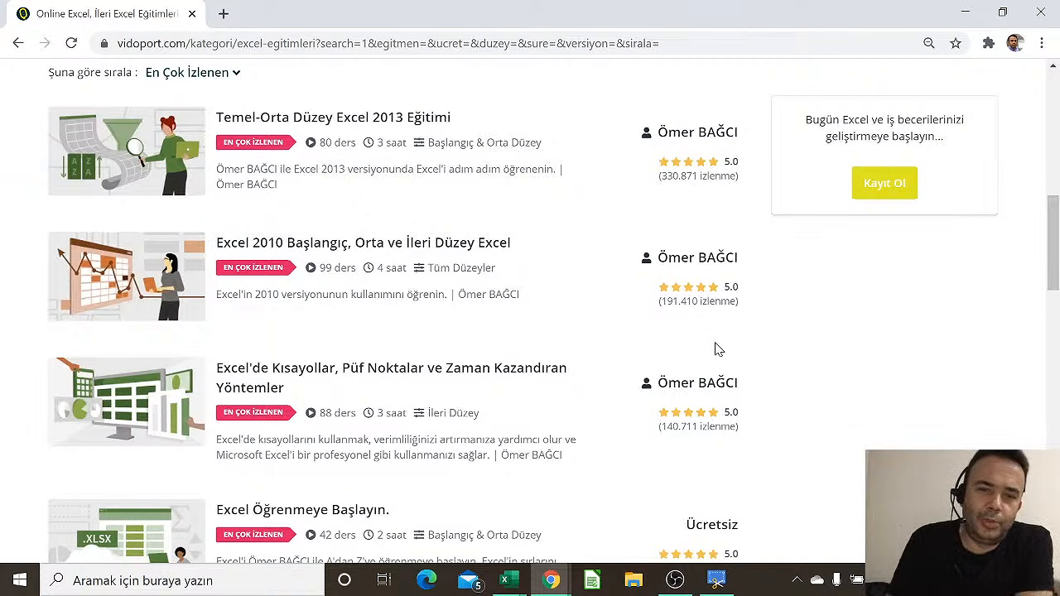
# Browse the Kitaplar books page and highlight the Kargo Dahil note under the price
pyautogui.scroll(-5, 495, 364)
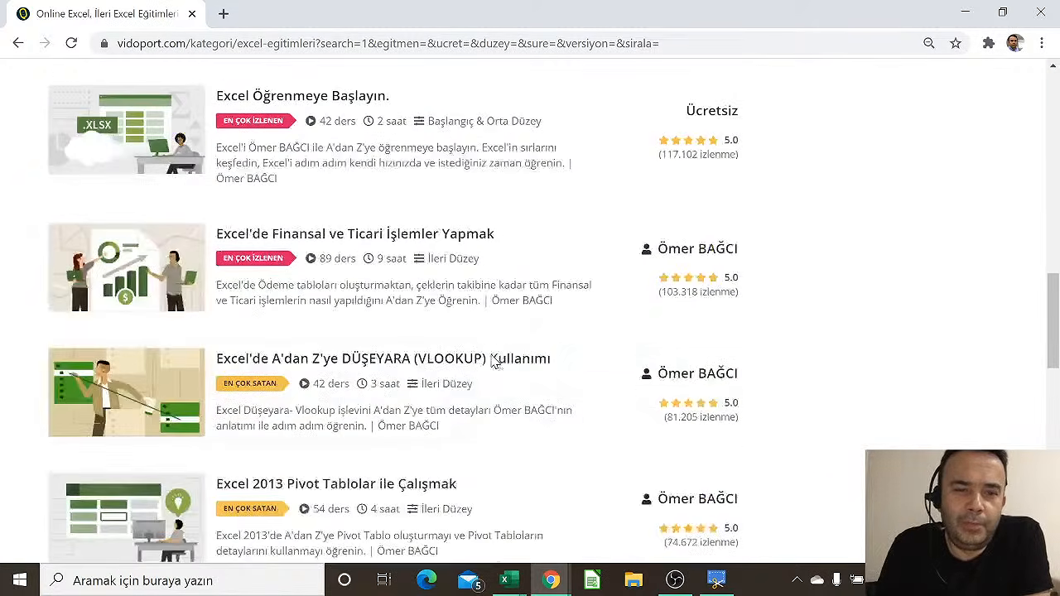
pyautogui.scroll(-15, 493, 364)
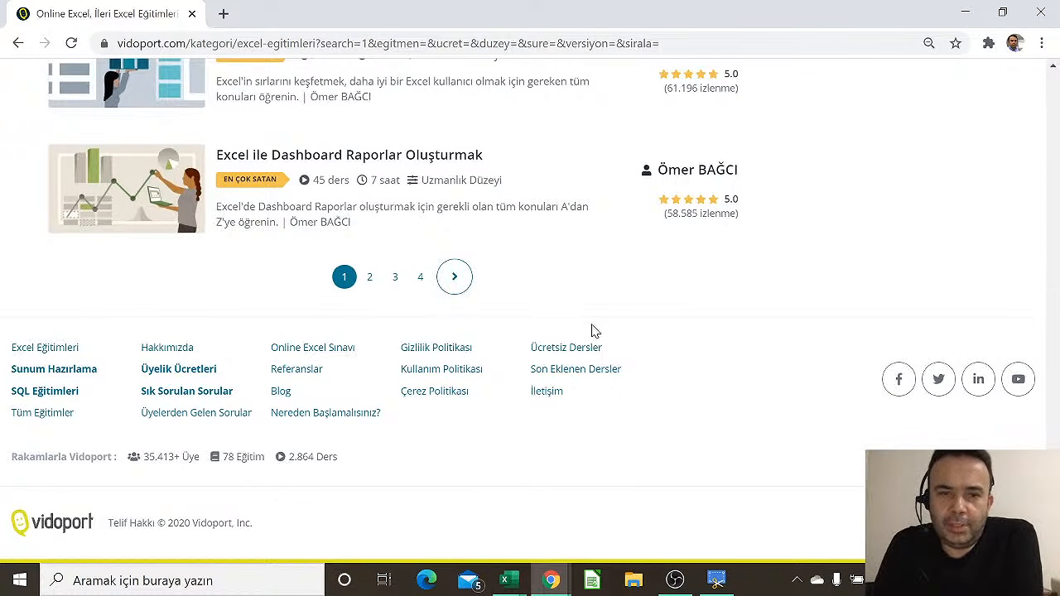
pyautogui.scroll(20, 595, 331)
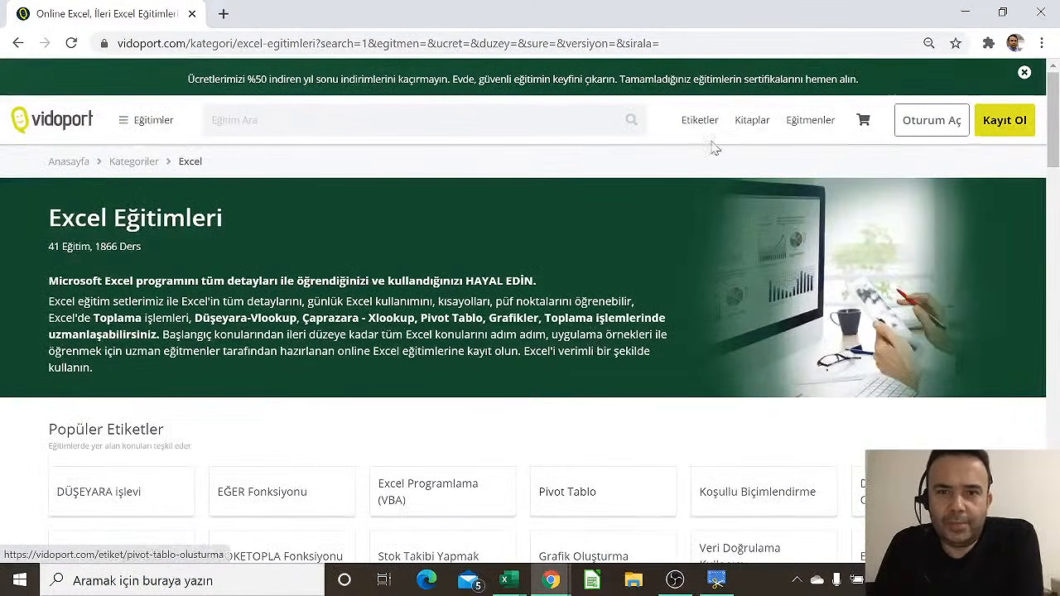
pyautogui.click(752, 120)
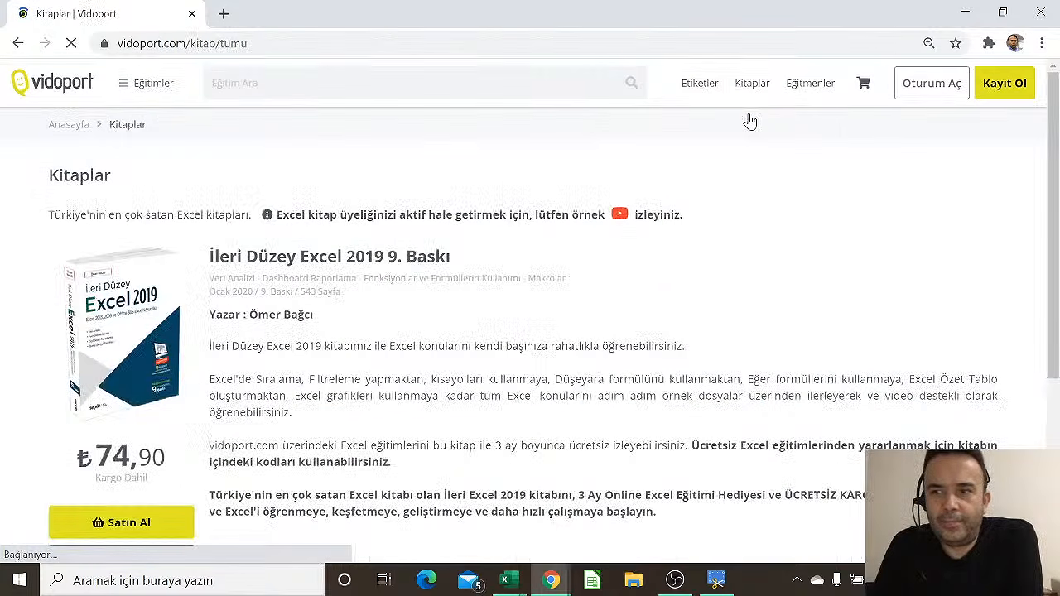
pyautogui.scroll(-1, 329, 362)
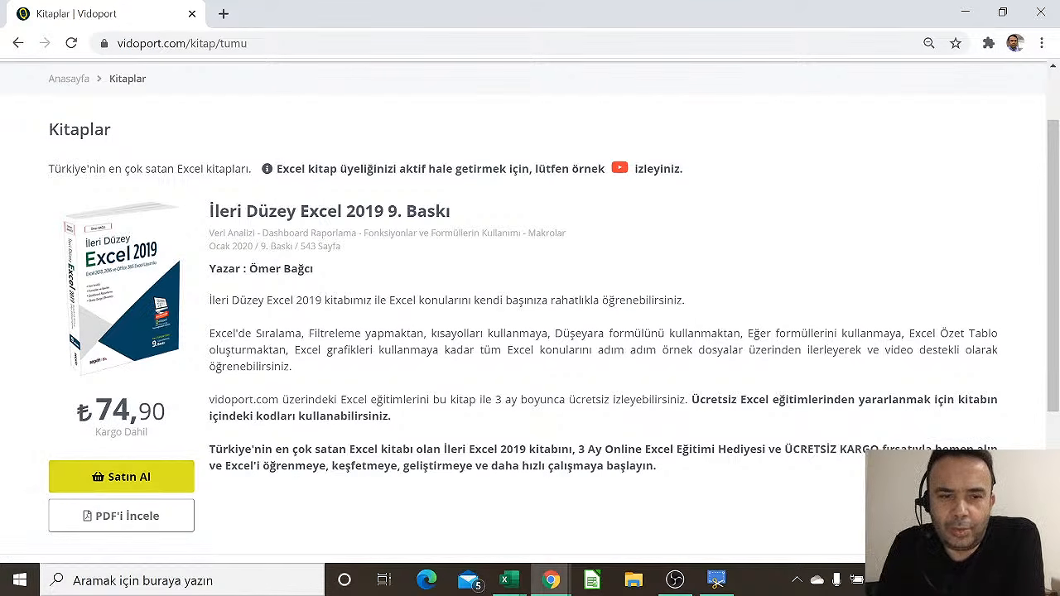
pyautogui.moveTo(150, 431); pyautogui.dragTo(96, 432)
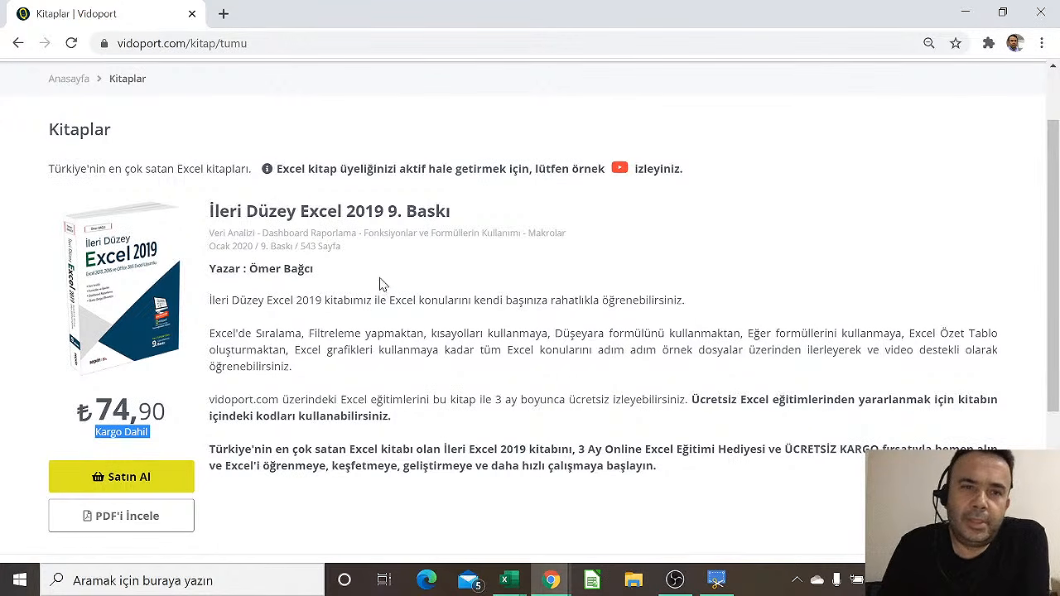
pyautogui.scroll(2, 225, 166)
# Go to the Excel courses category from Eğitimler and open the Eğitmen filter dropdown
pyautogui.click(149, 120)
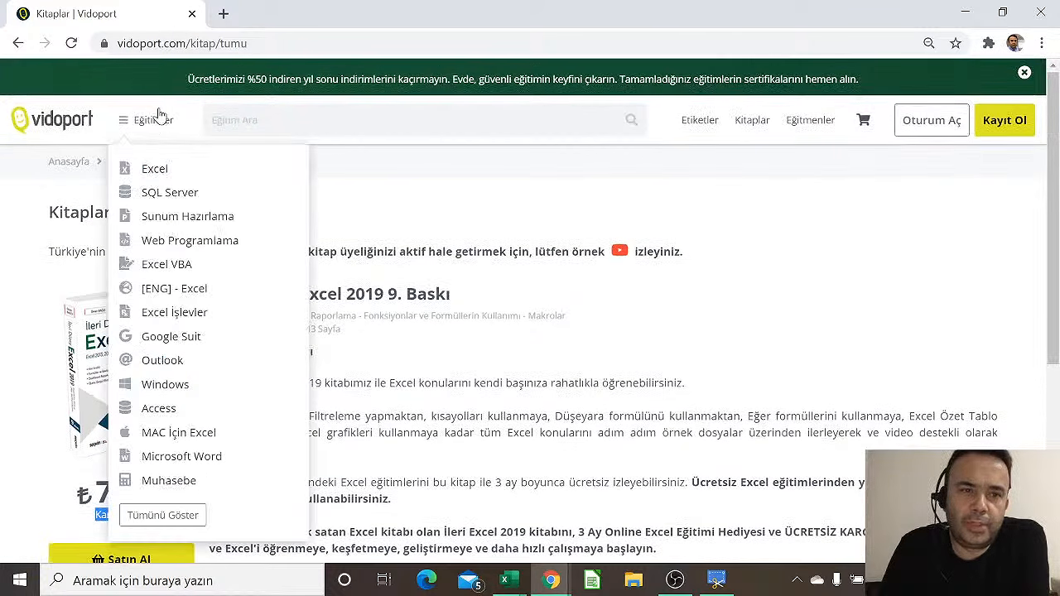
pyautogui.click(155, 168)
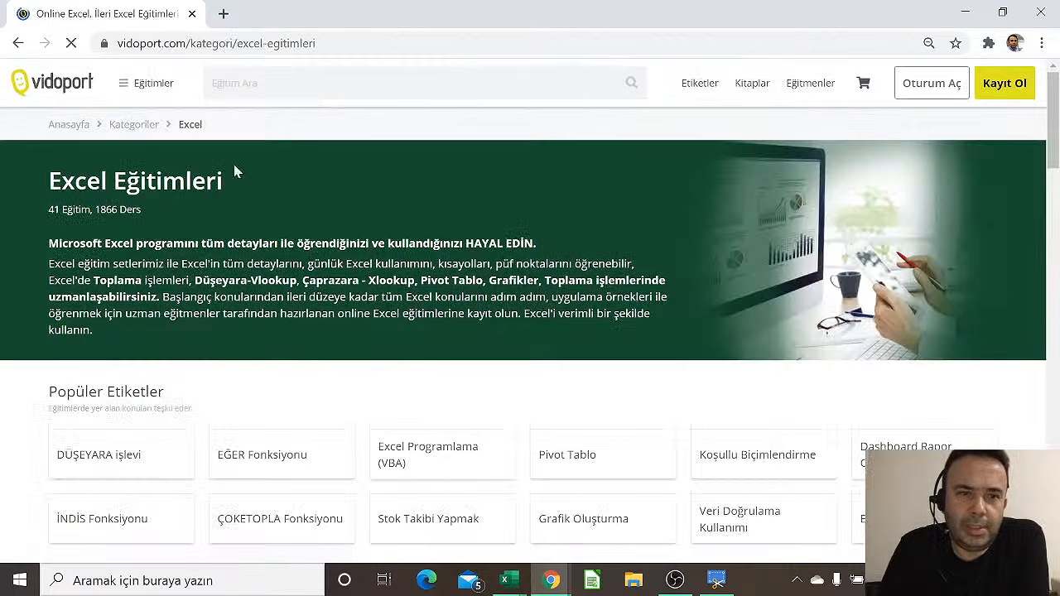
pyautogui.scroll(-5, 398, 187)
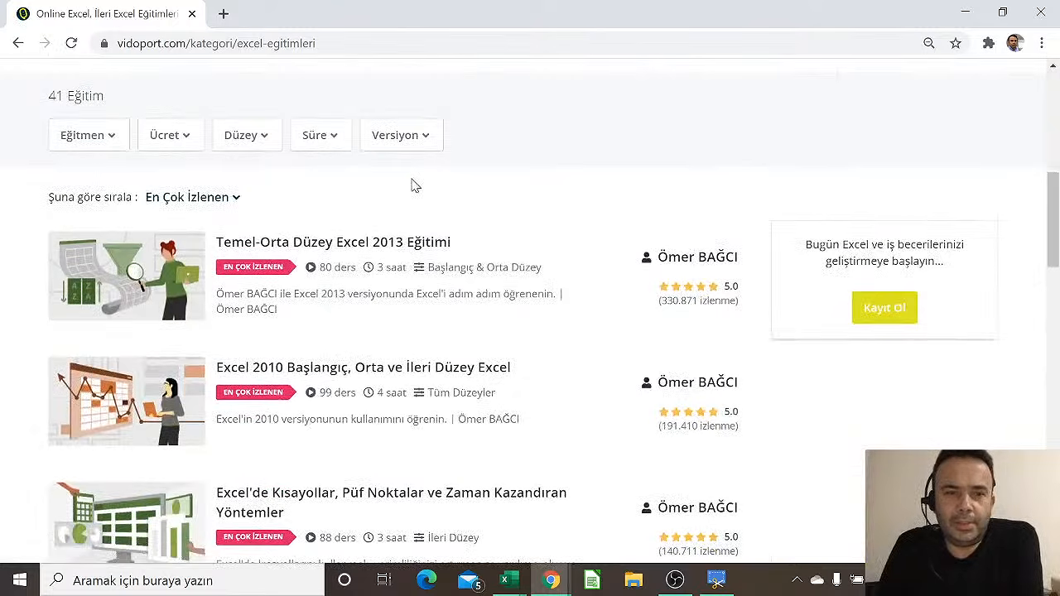
pyautogui.click(118, 137)
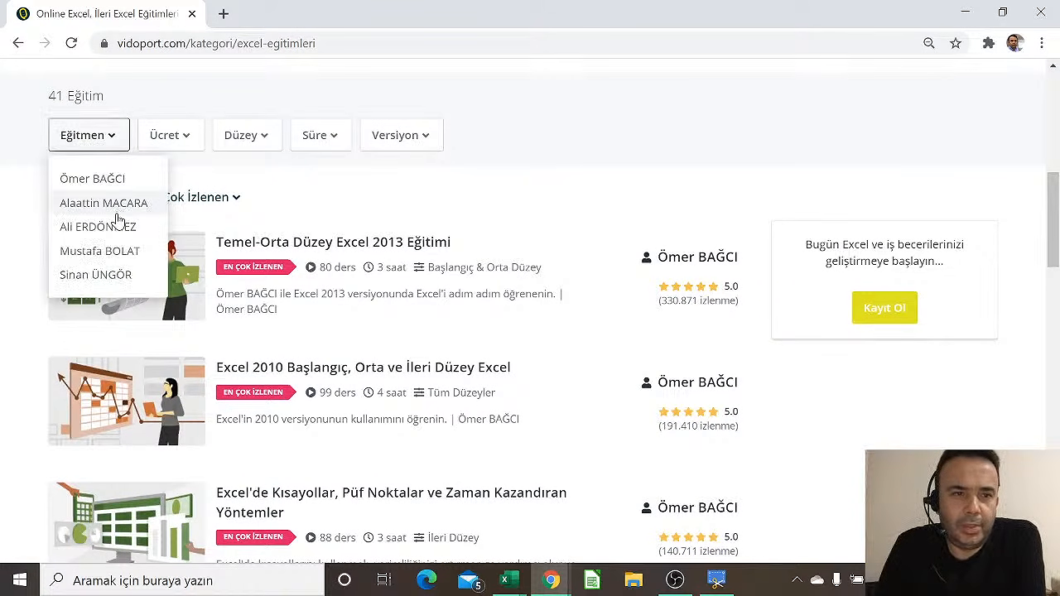
# Filter the Excel courses to the first instructor and scroll through the results
pyautogui.click(121, 180)
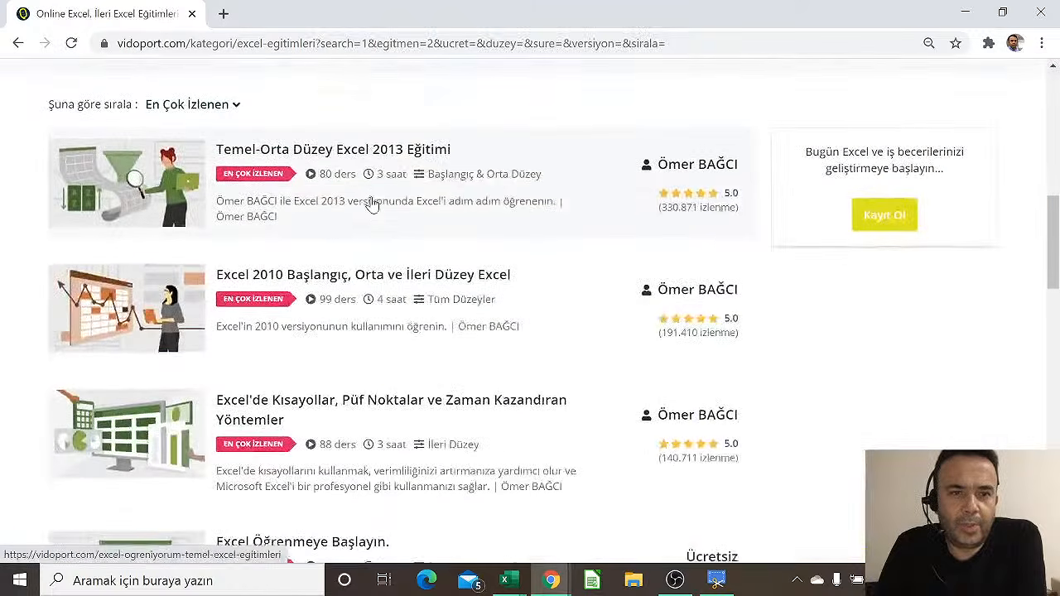
pyautogui.scroll(-2, 332, 215)
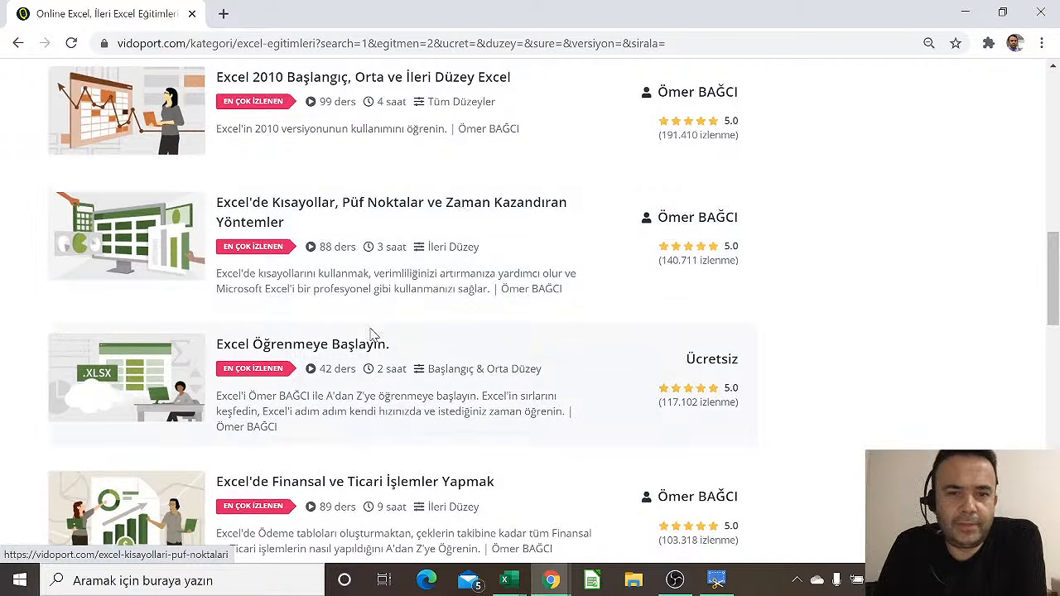
pyautogui.scroll(-2, 372, 343)
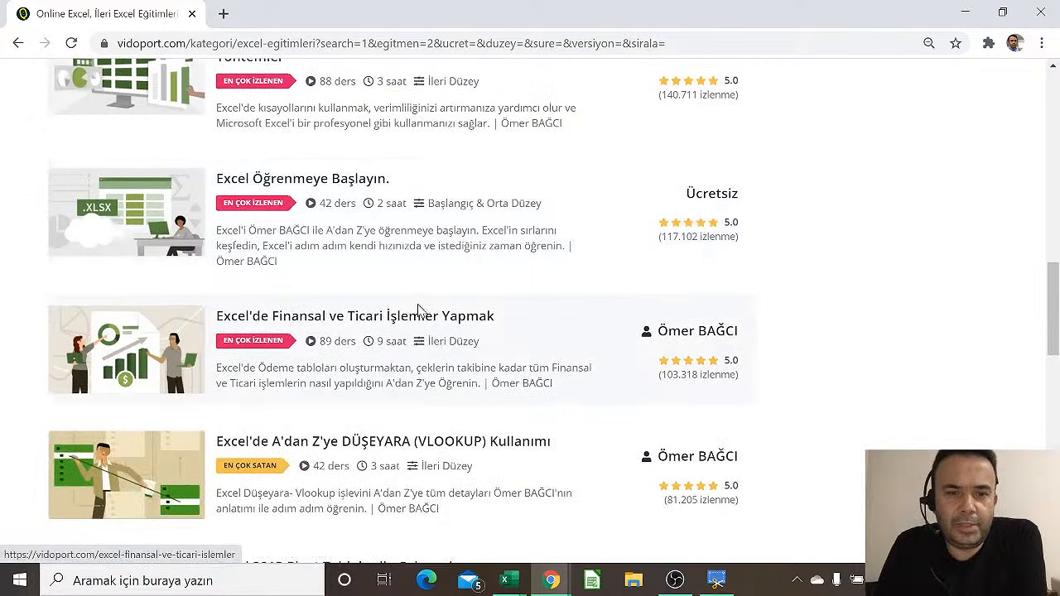
pyautogui.scroll(-3, 414, 306)
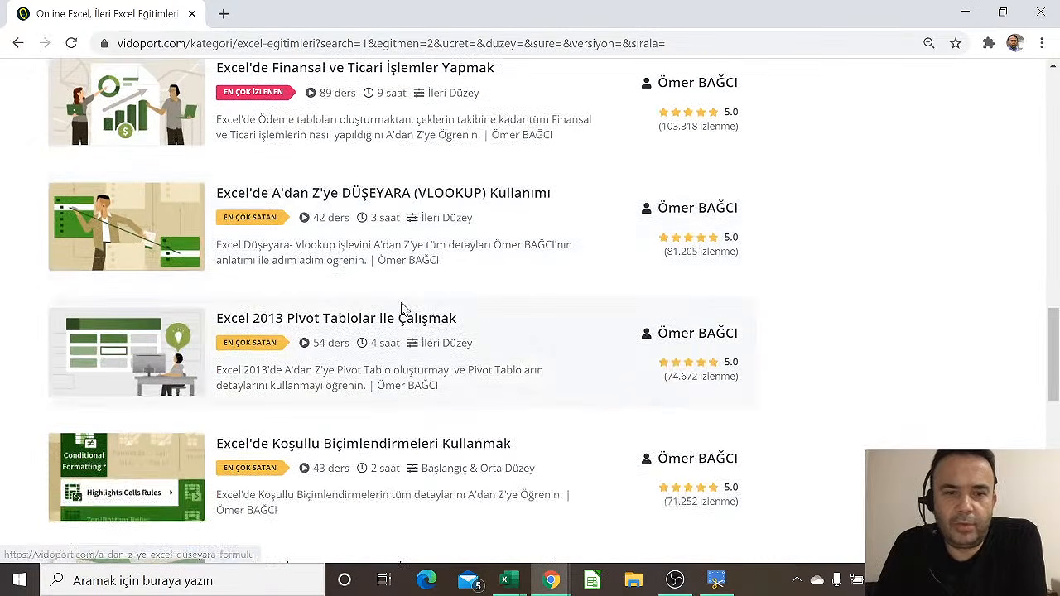
pyautogui.scroll(-2, 278, 323)
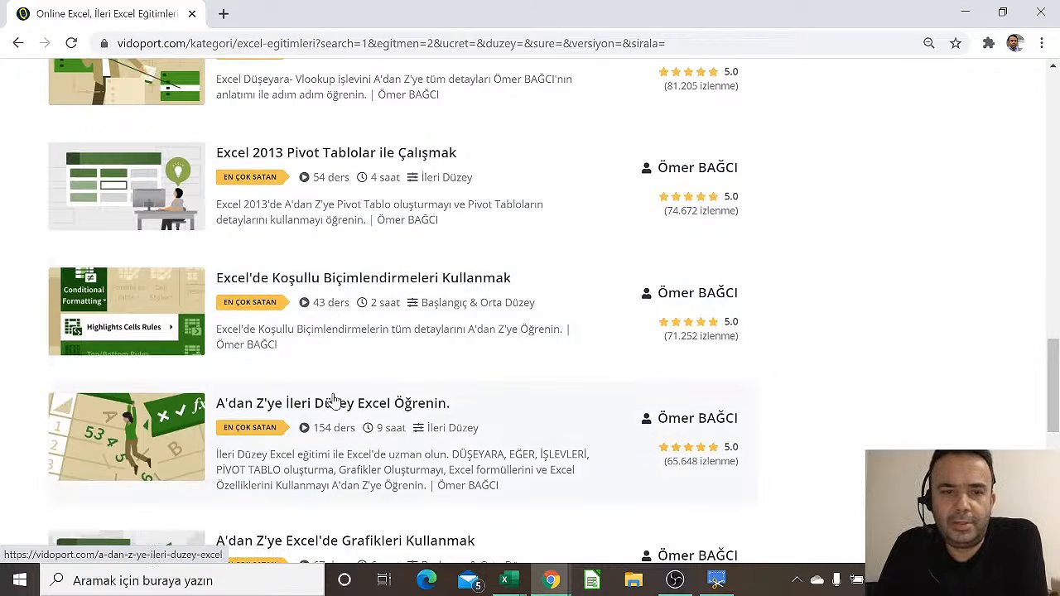
pyautogui.scroll(-1, 331, 399)
pyautogui.scroll(-1, 323, 346)
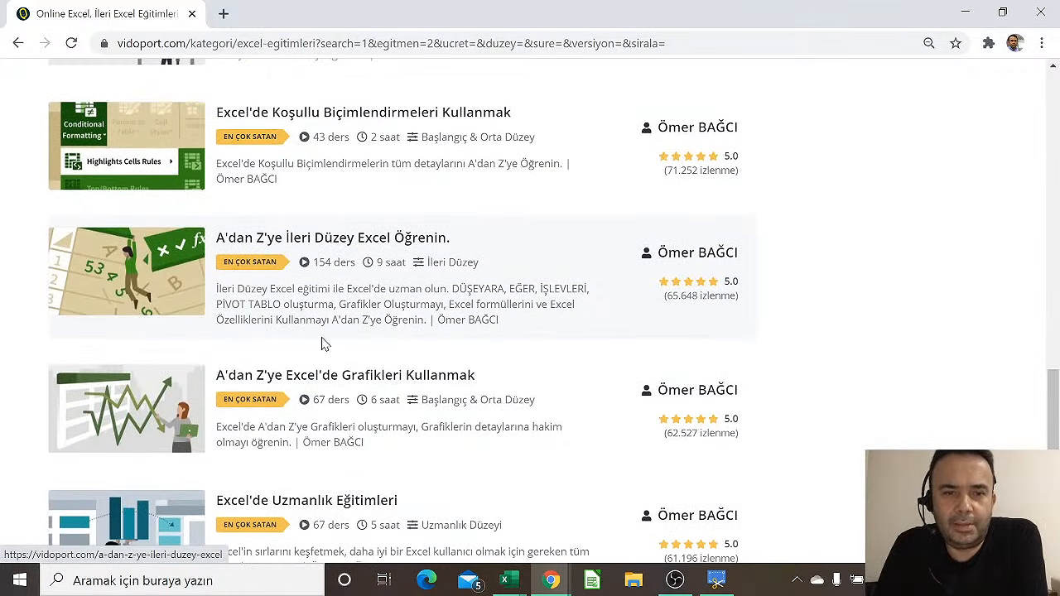
pyautogui.scroll(-1, 335, 283)
pyautogui.scroll(-2, 334, 280)
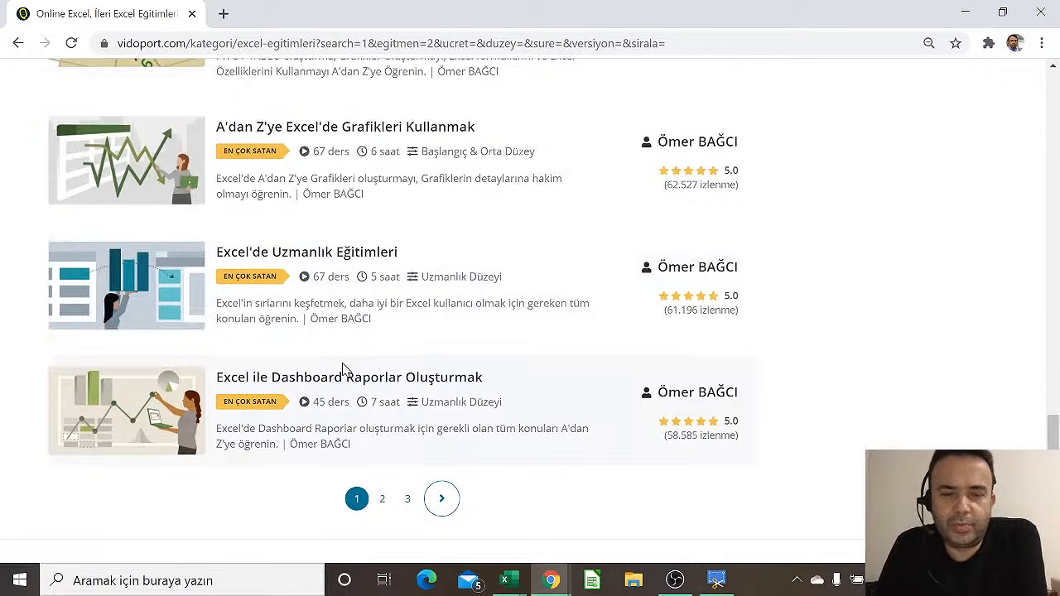
# Move to page 2 of the instructor's courses, browse it, and return to the top
pyautogui.click(385, 500)
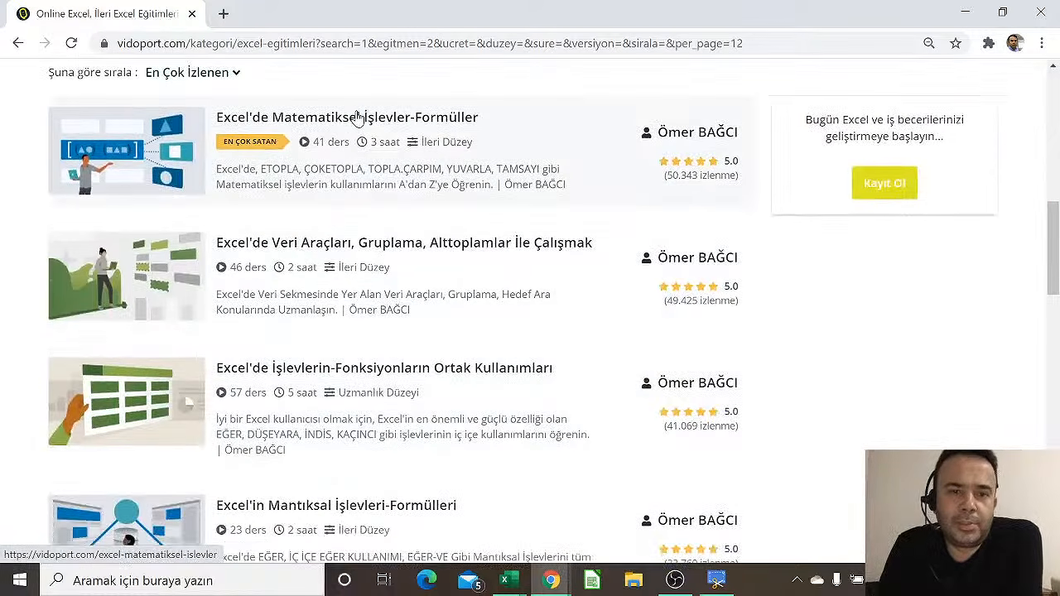
pyautogui.scroll(-2, 373, 331)
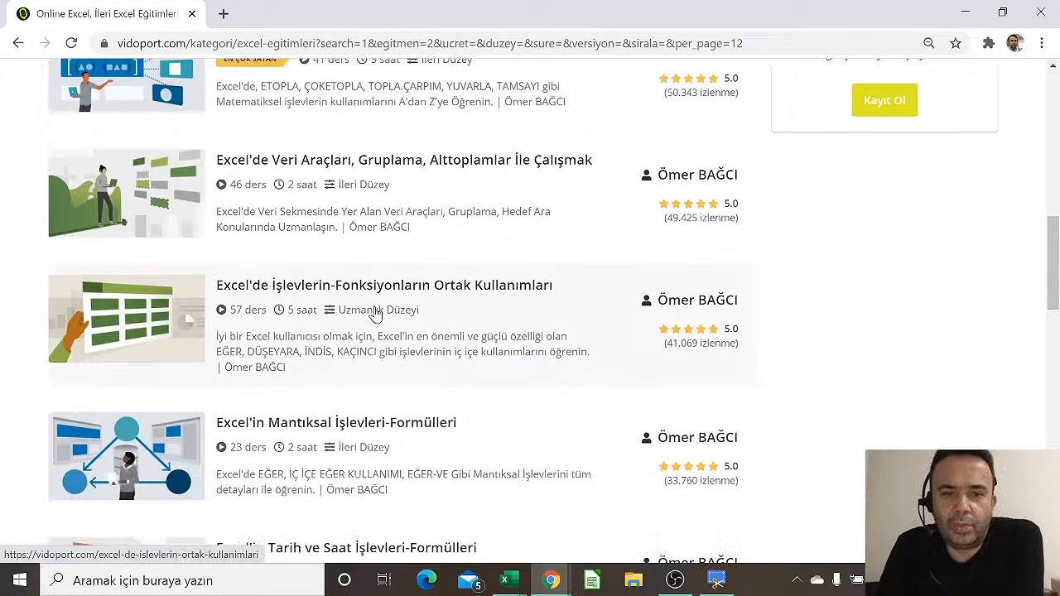
pyautogui.scroll(-1, 369, 348)
pyautogui.scroll(-1, 369, 385)
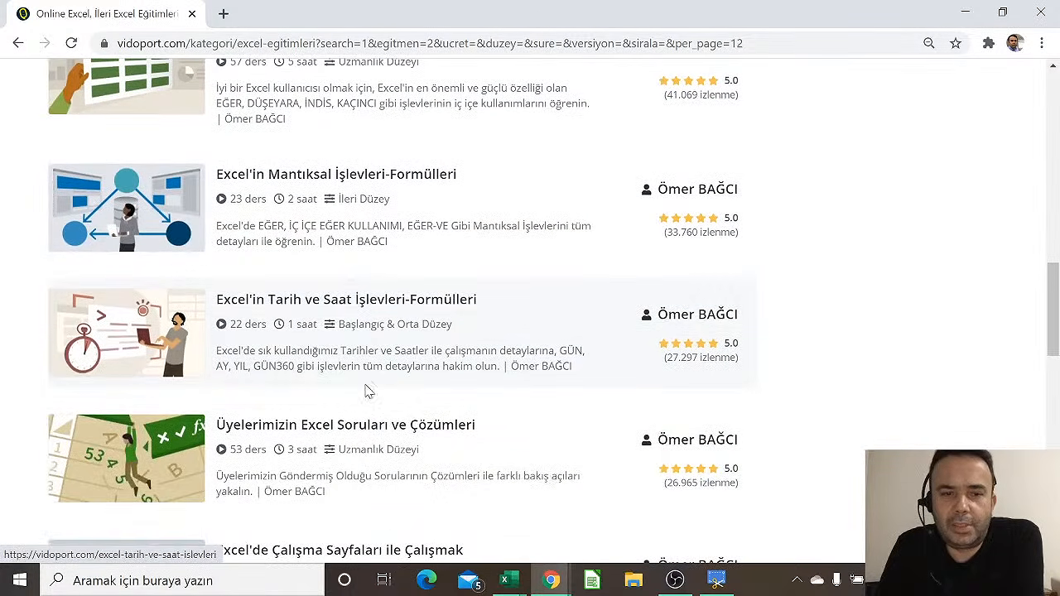
pyautogui.scroll(-1, 368, 417)
pyautogui.scroll(-2, 361, 464)
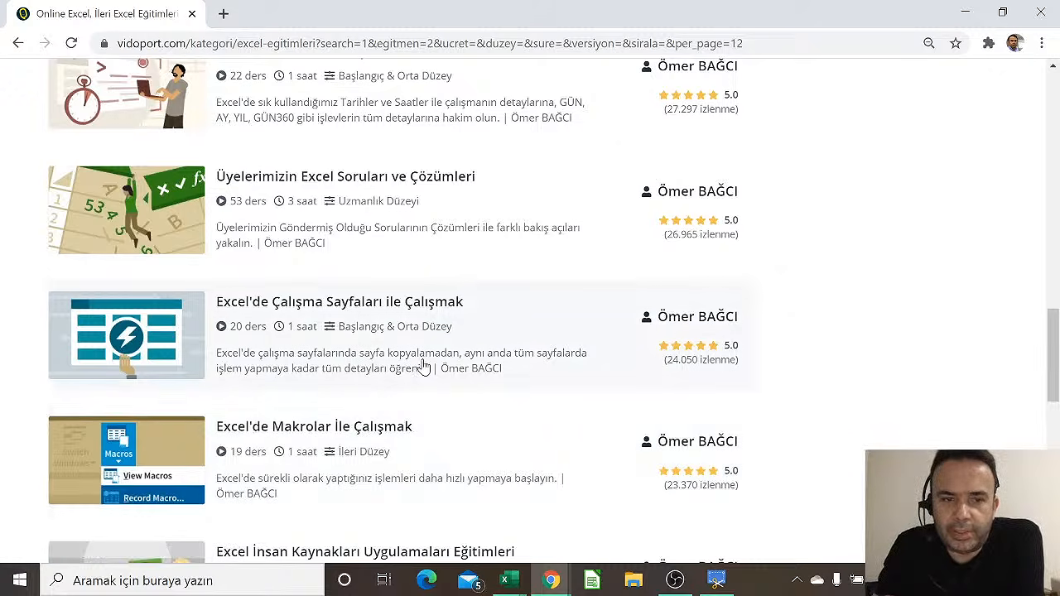
pyautogui.scroll(15, 470, 382)
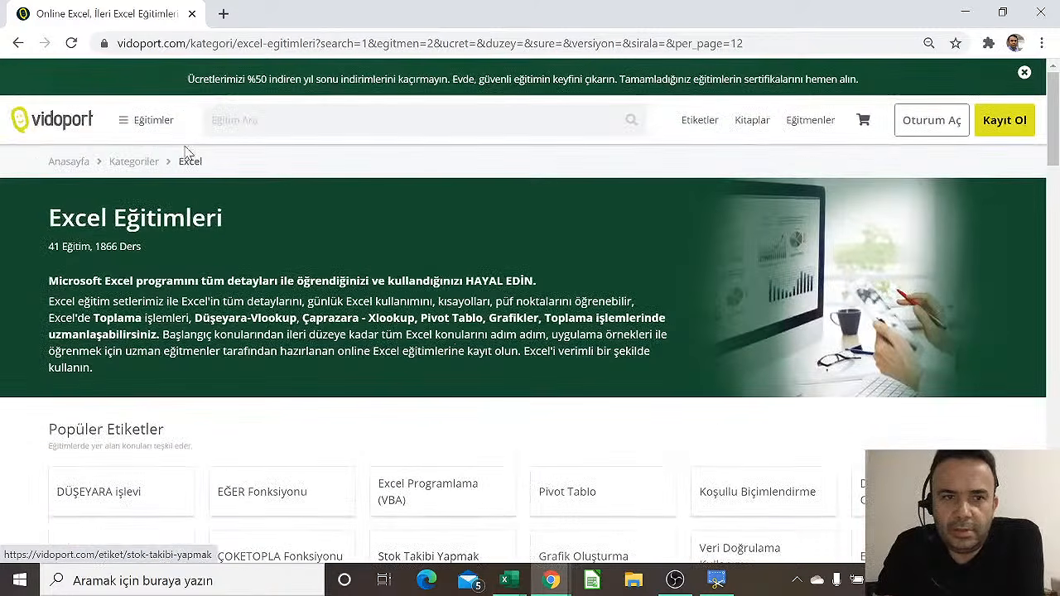
# Return to the vidoport homepage and scroll to the footer showing 35.416+ members and 78 courses
pyautogui.click(79, 130)
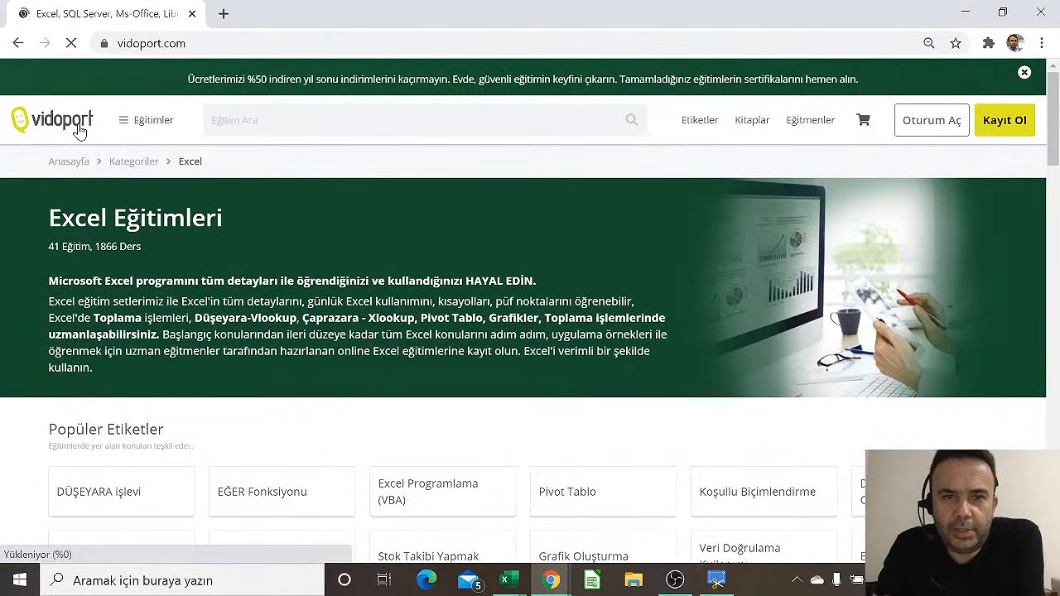
pyautogui.scroll(-5, 510, 385)
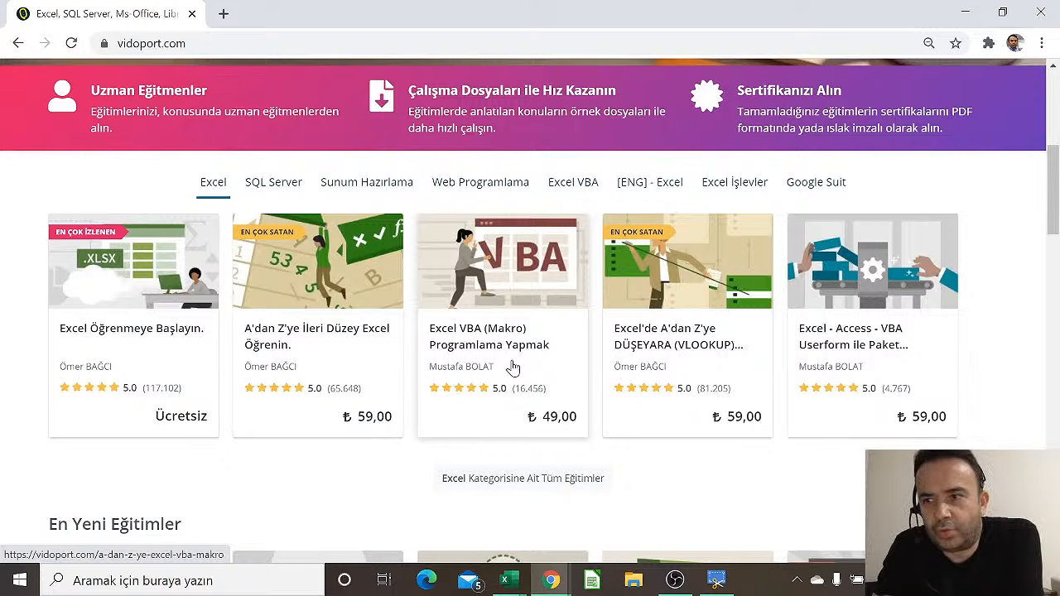
pyautogui.scroll(-20, 514, 369)
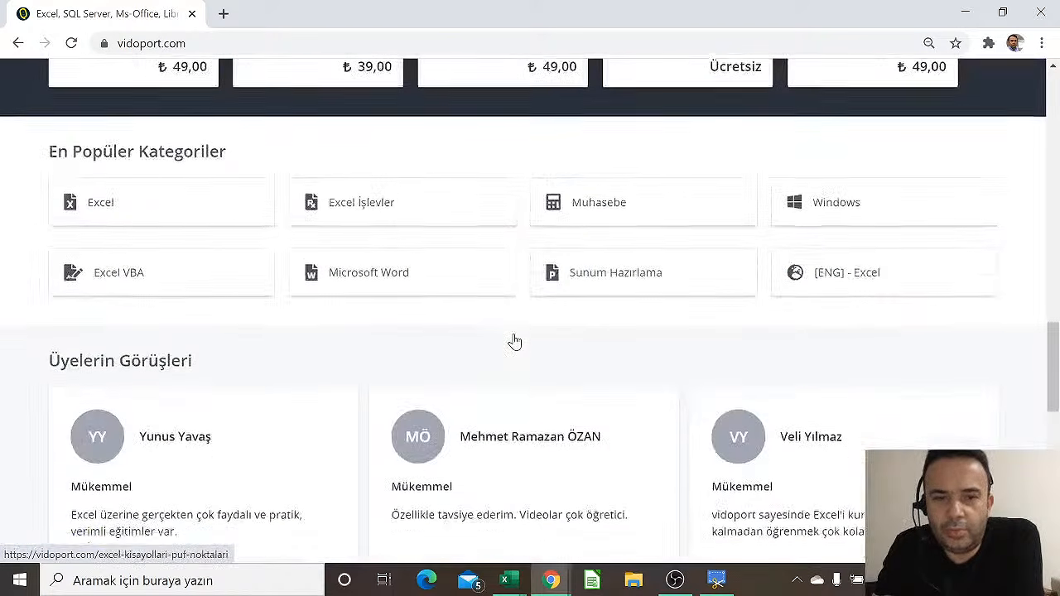
pyautogui.scroll(-1, 515, 341)
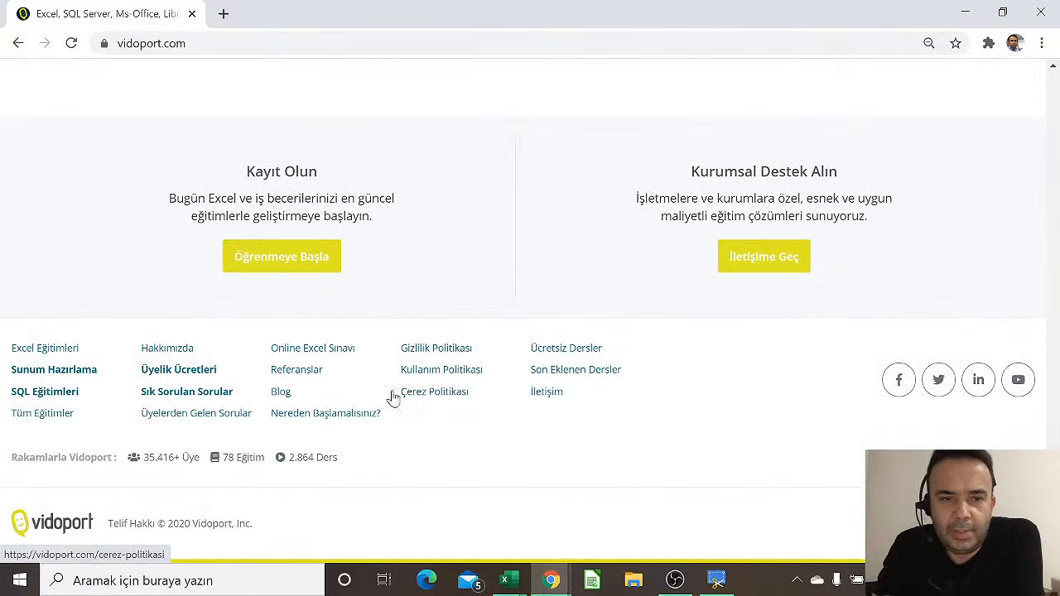
# Open the Nereden Başlamalısınız? article on LinkedIn, glance back at vidoport, then return to it
pyautogui.click(329, 414)
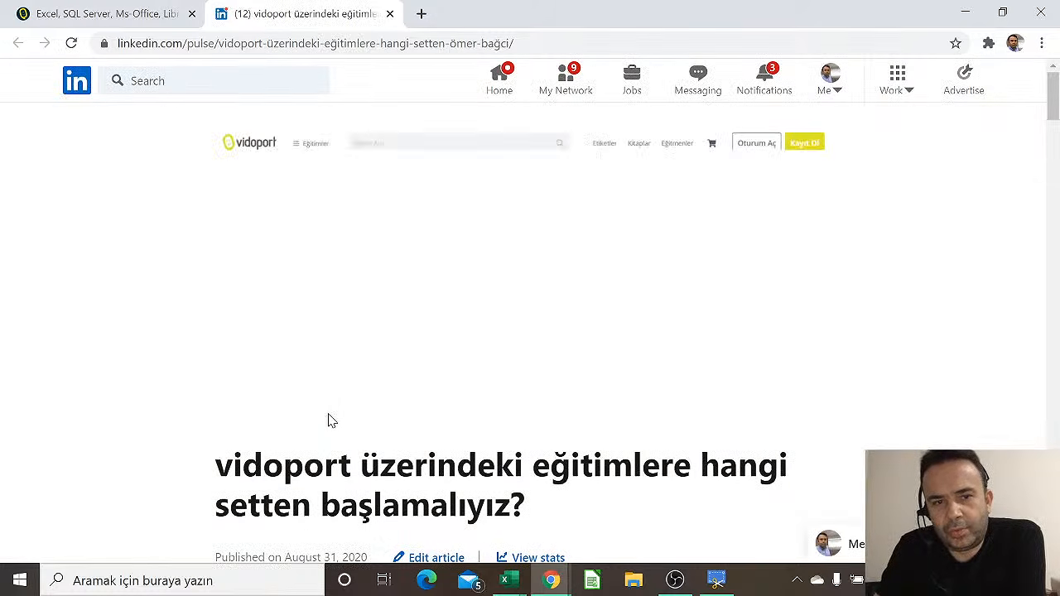
pyautogui.scroll(-2, 323, 402)
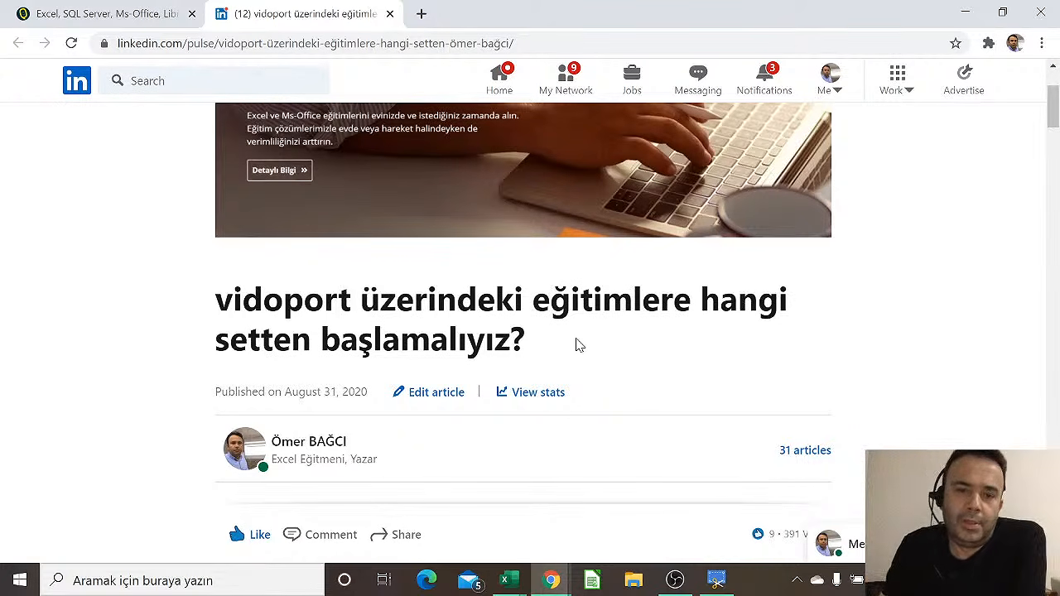
pyautogui.click(124, 10)
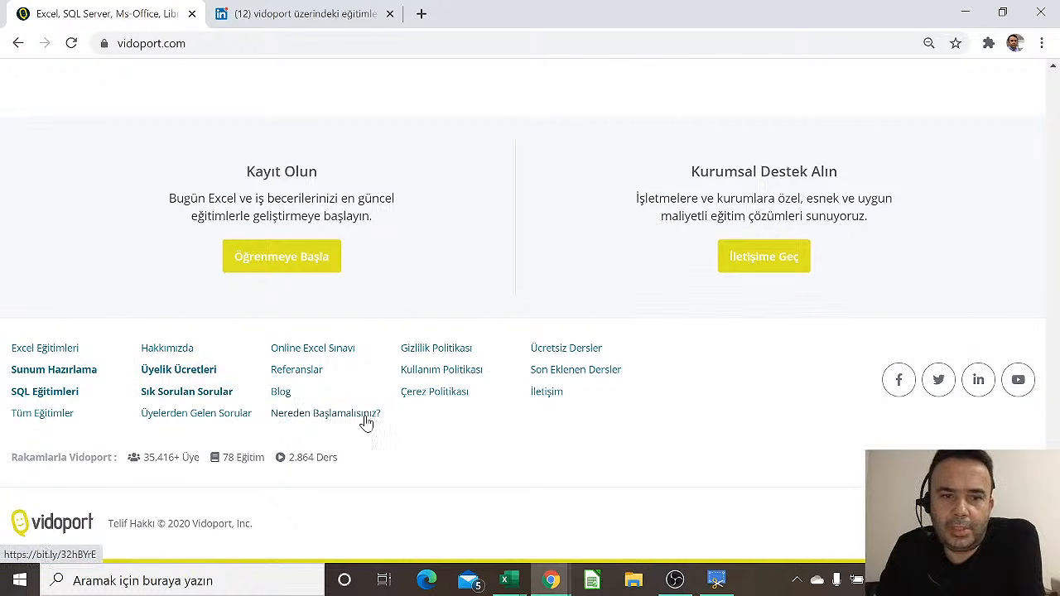
pyautogui.click(333, 11)
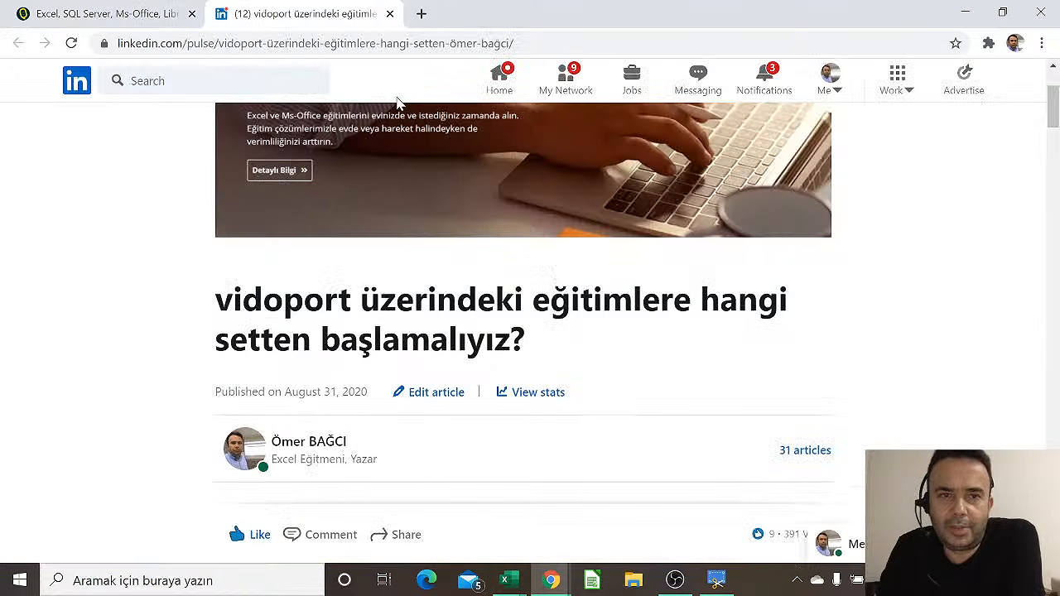
pyautogui.scroll(-10, 460, 370)
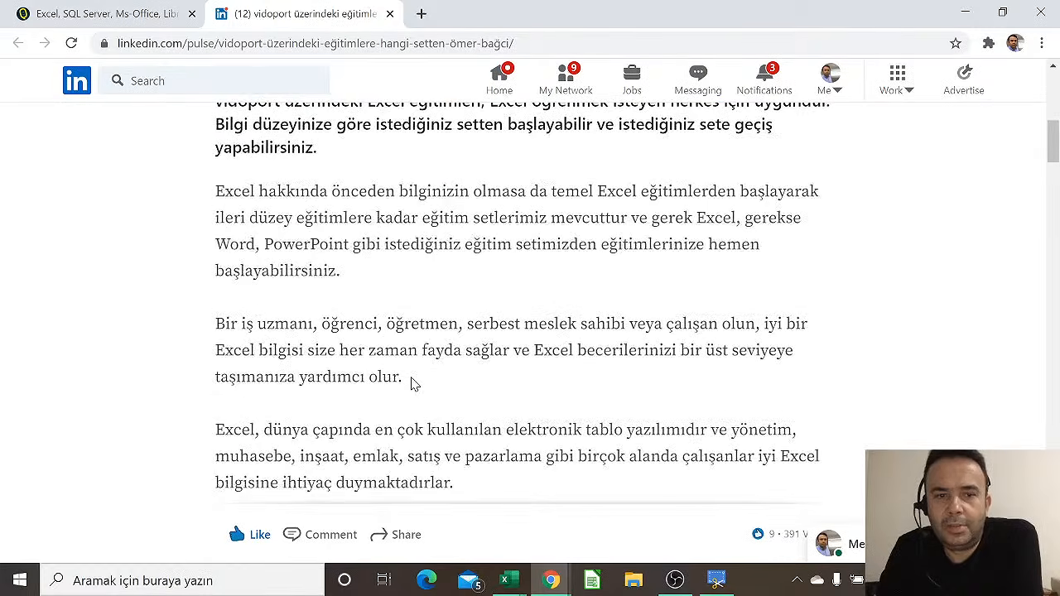
pyautogui.scroll(1, 513, 302)
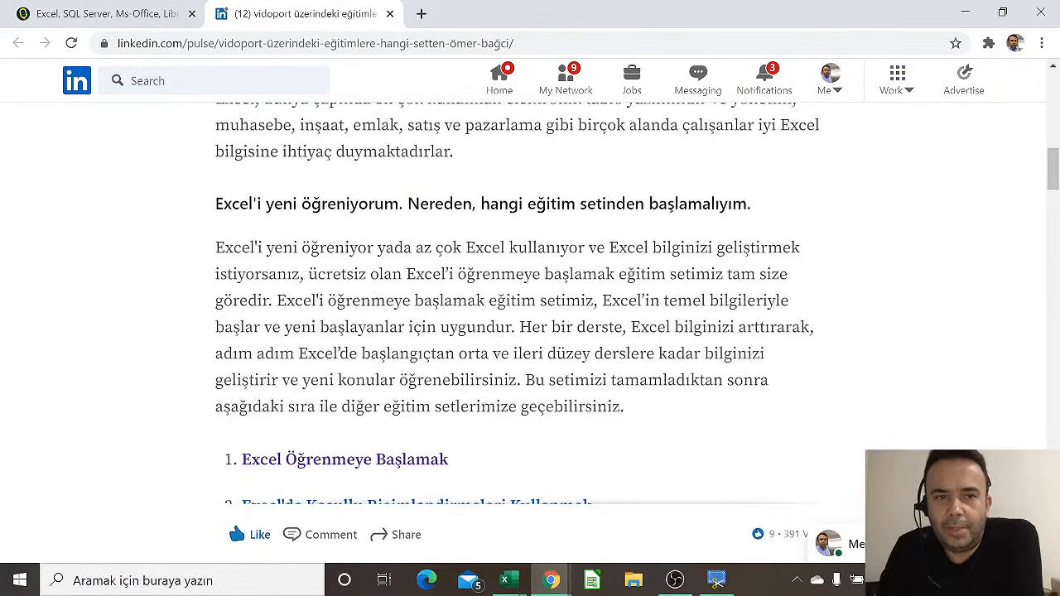
# Highlight the 'Excel'i yeni öğreniyorum' heading and the heading for experienced Excel users
pyautogui.moveTo(216, 204); pyautogui.dragTo(399, 204)
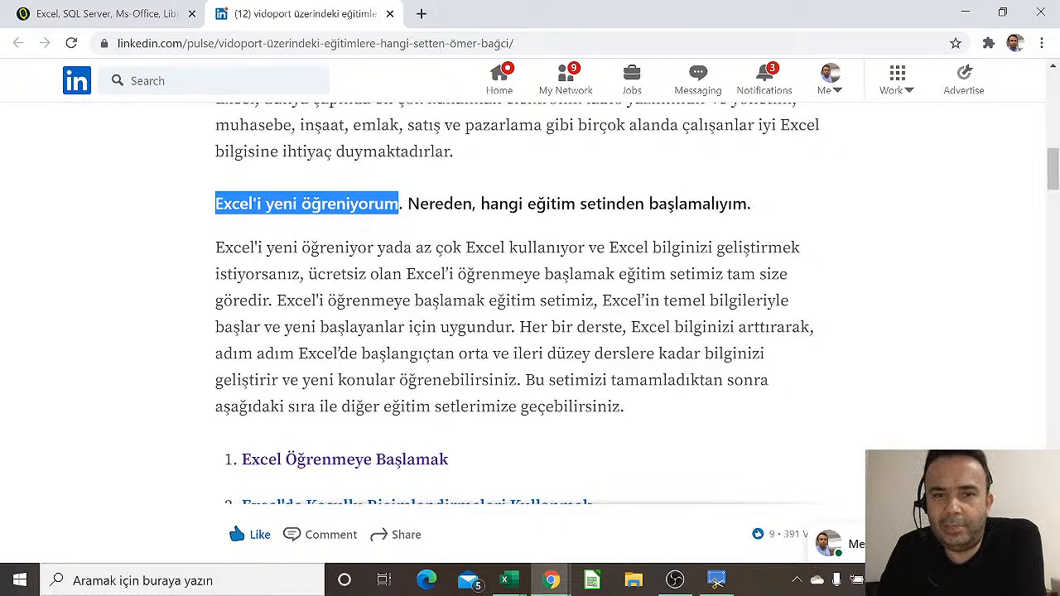
pyautogui.scroll(-3, 336, 217)
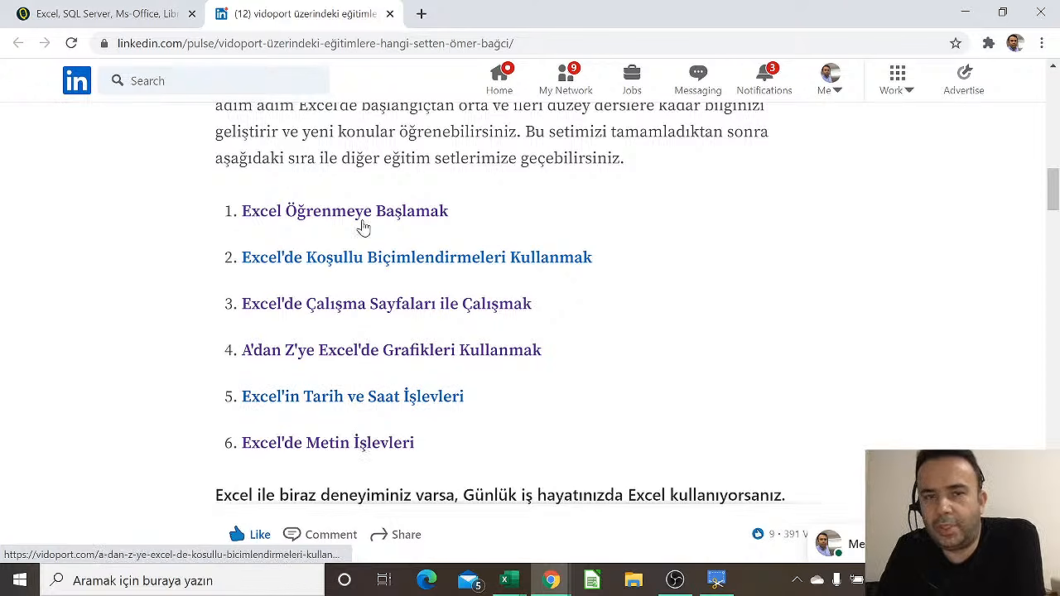
pyautogui.scroll(-4, 362, 214)
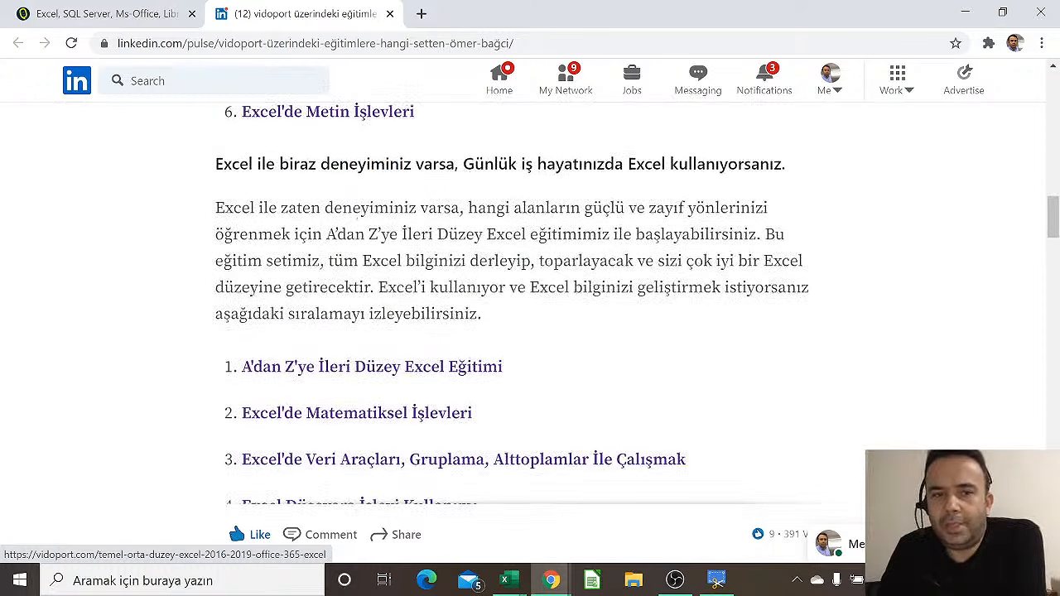
pyautogui.moveTo(231, 164); pyautogui.dragTo(258, 164)
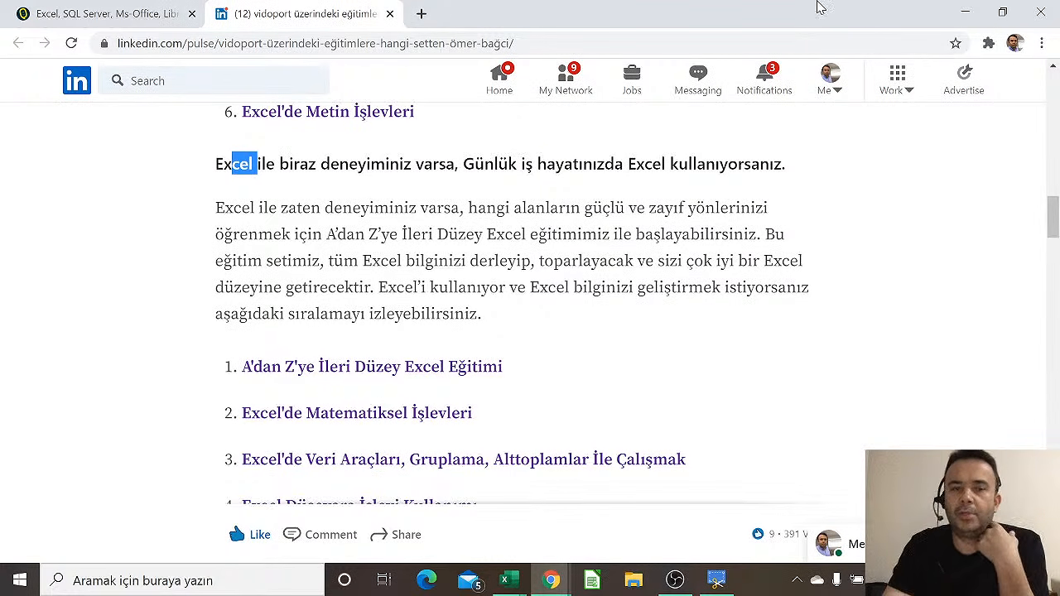
pyautogui.scroll(-1, 422, 296)
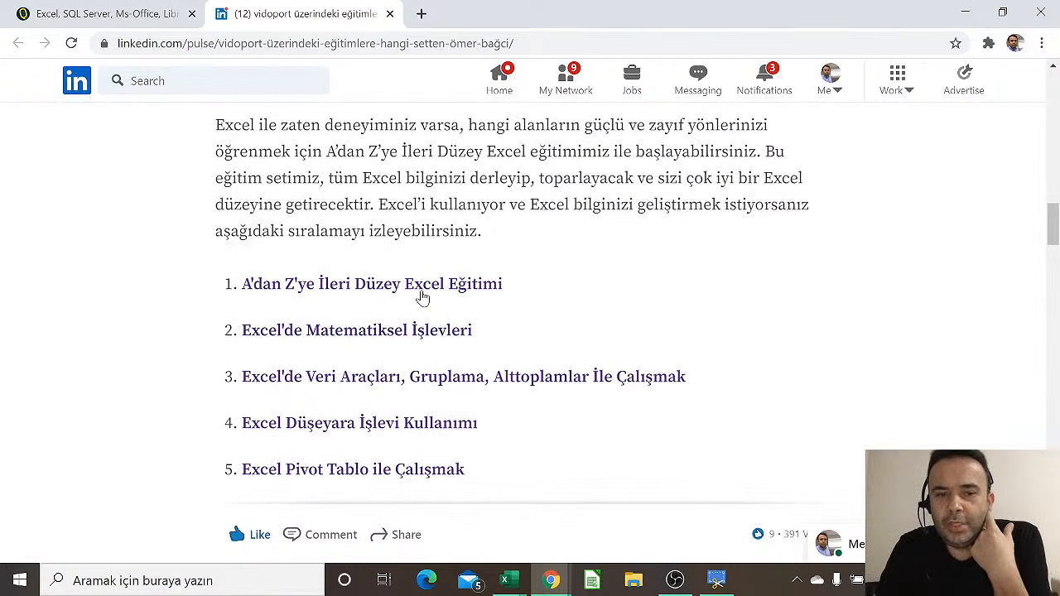
pyautogui.scroll(-1, 373, 282)
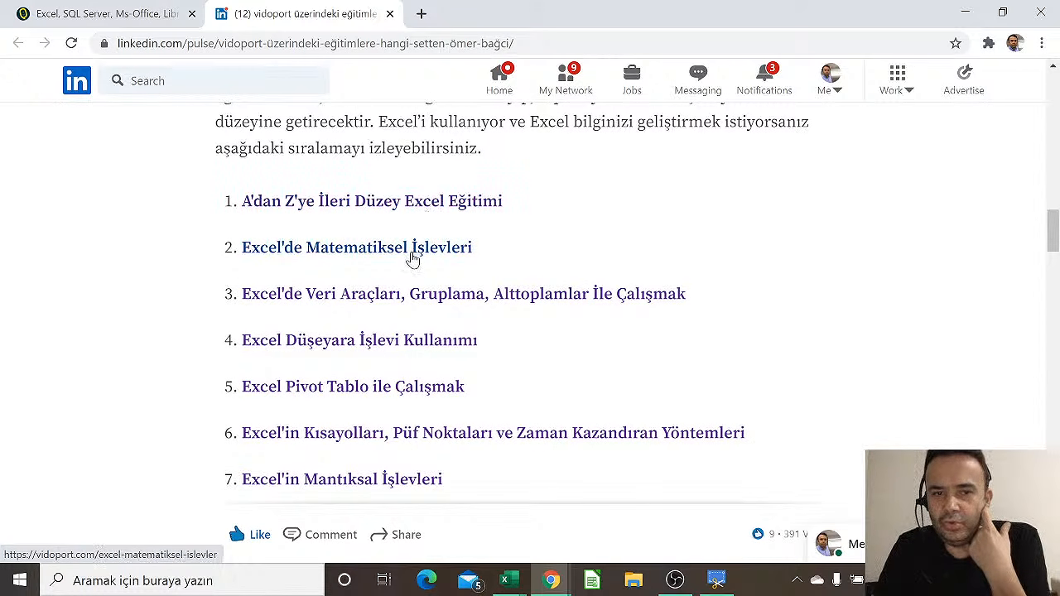
pyautogui.scroll(-4, 406, 342)
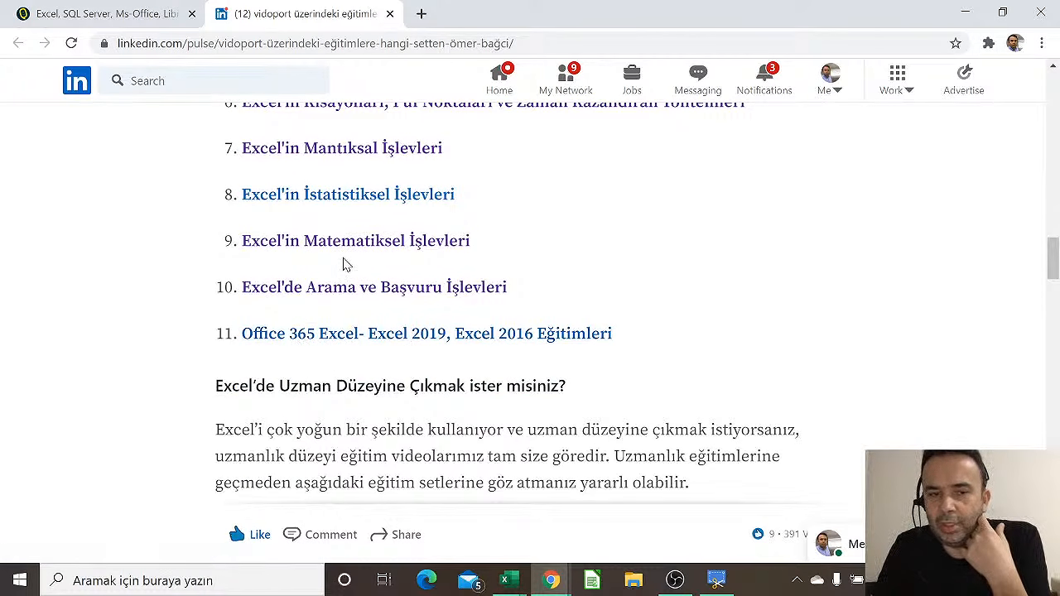
pyautogui.scroll(2, 345, 265)
pyautogui.scroll(1, 315, 153)
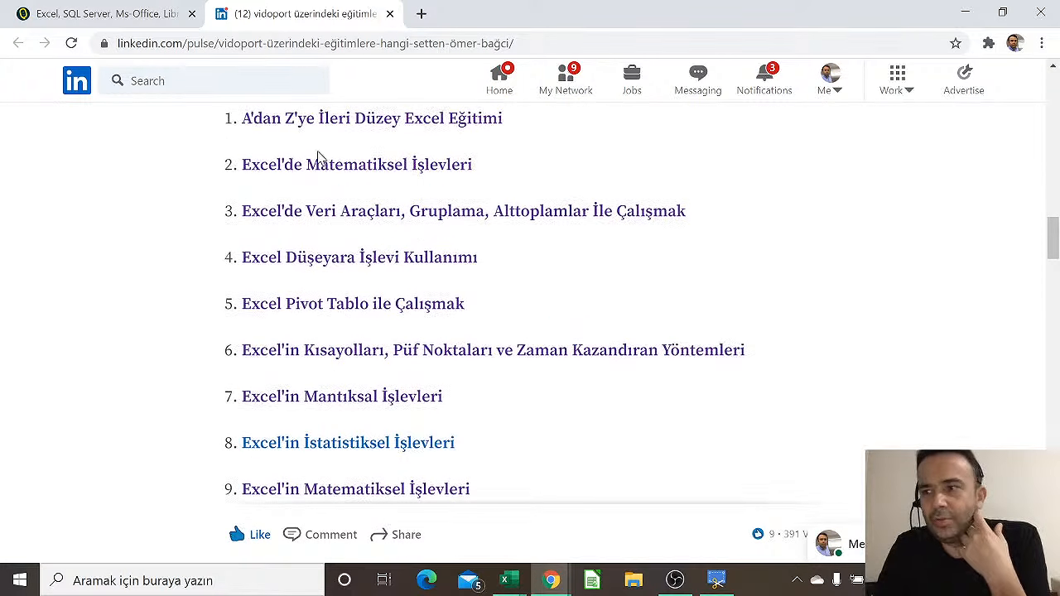
# Read through the rest of the numbered course list, then go to the LinkedIn home feed
pyautogui.scroll(-4, 318, 174)
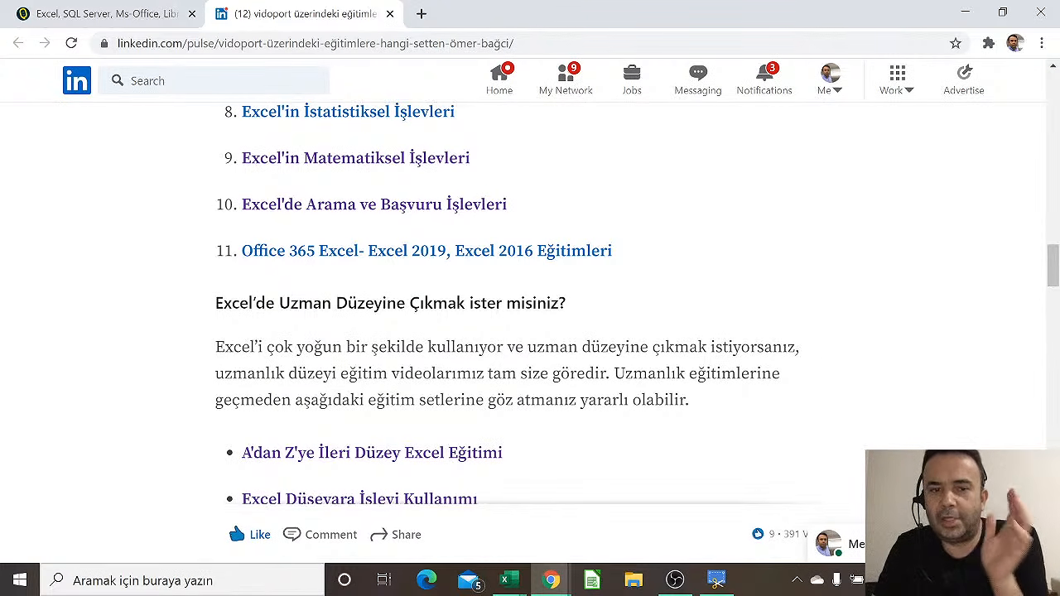
pyautogui.scroll(-3, 531, 303)
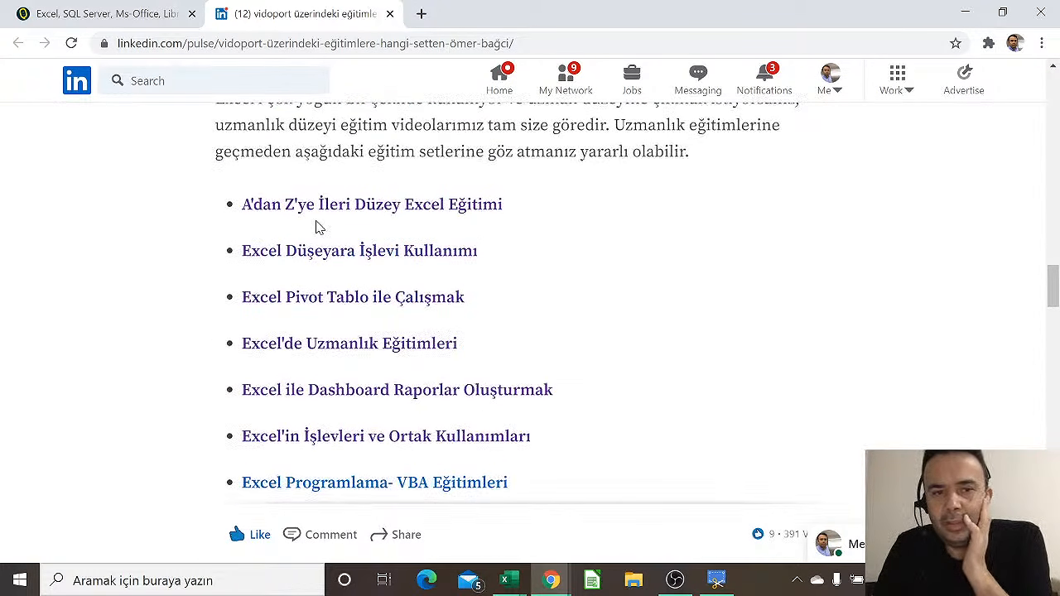
pyautogui.scroll(-4, 310, 216)
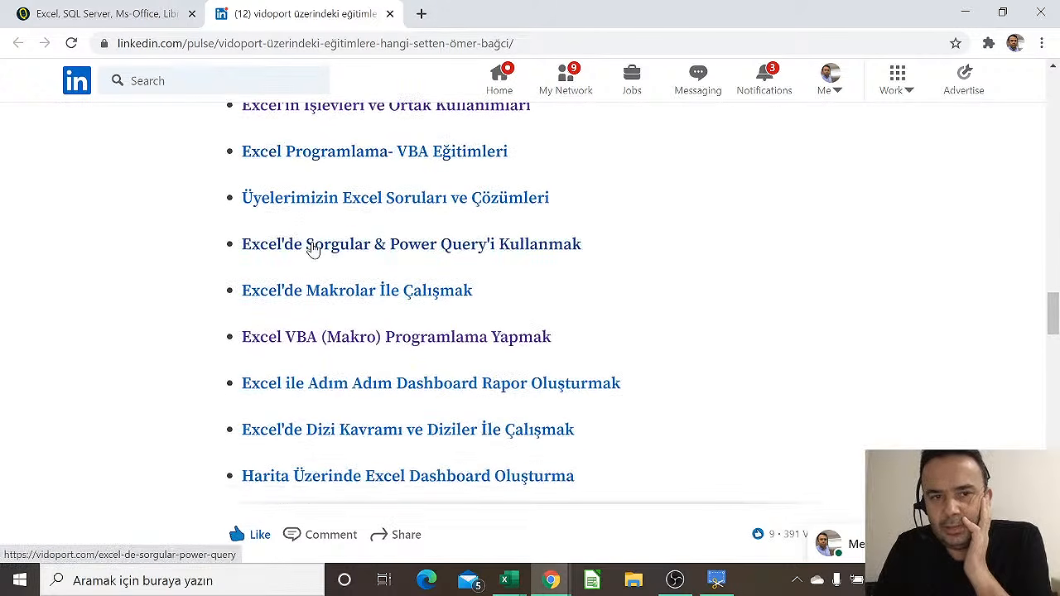
pyautogui.scroll(-3, 310, 249)
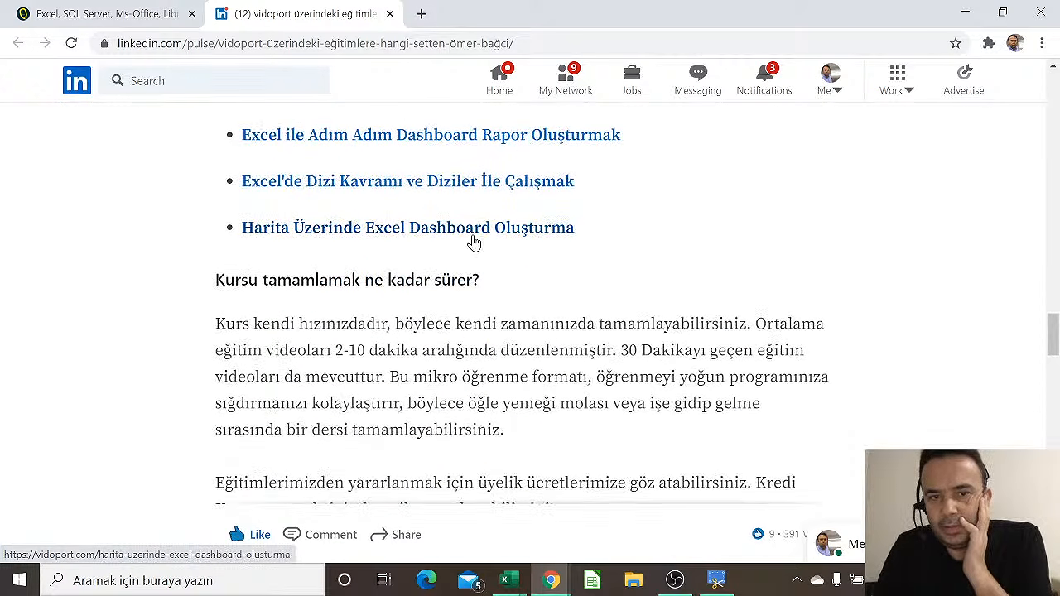
pyautogui.scroll(-1, 593, 246)
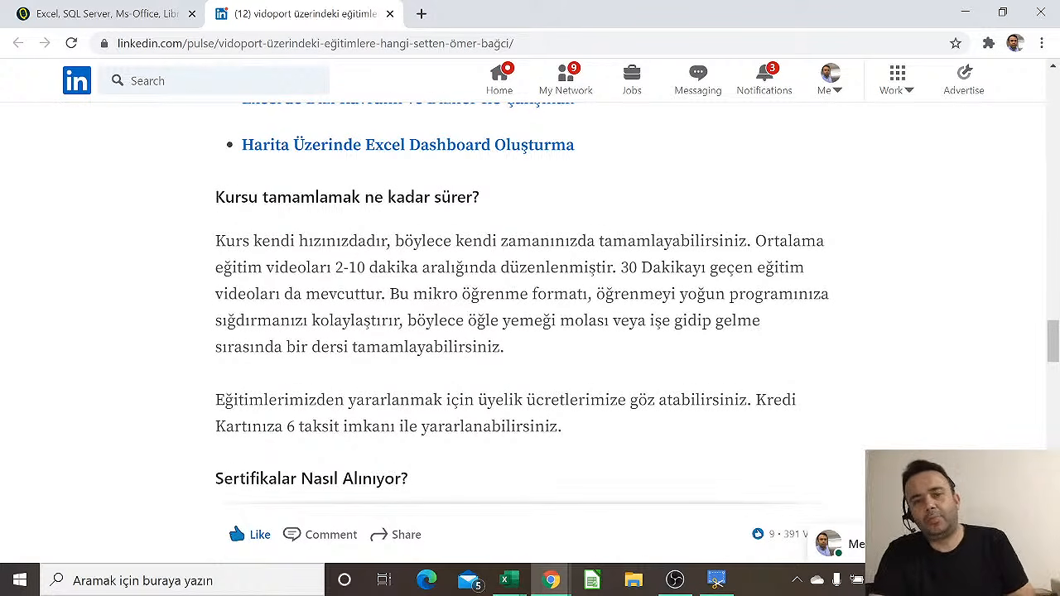
pyautogui.scroll(-3, 407, 229)
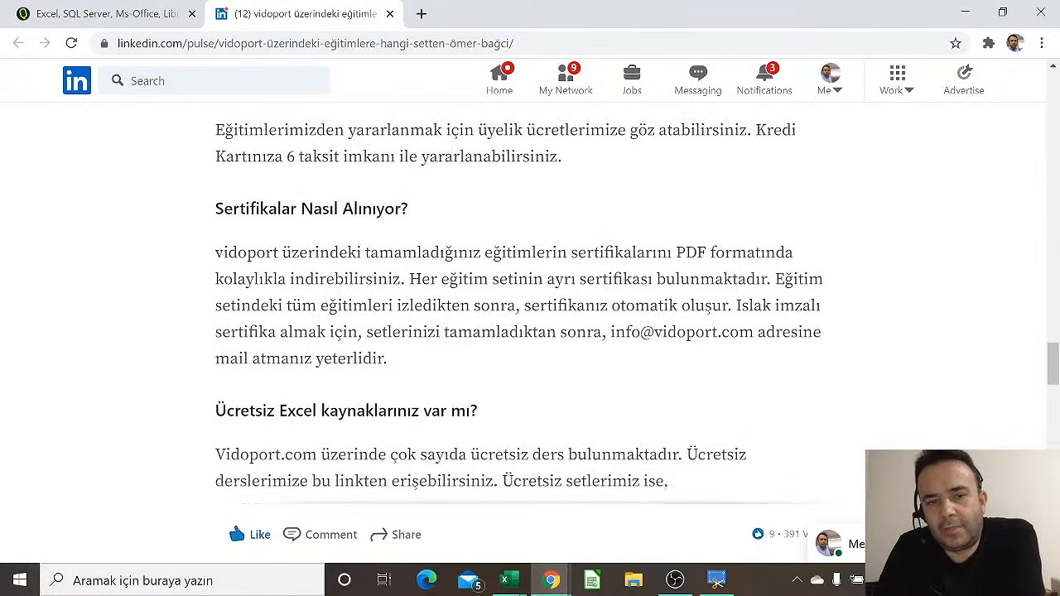
pyautogui.scroll(-3, 336, 237)
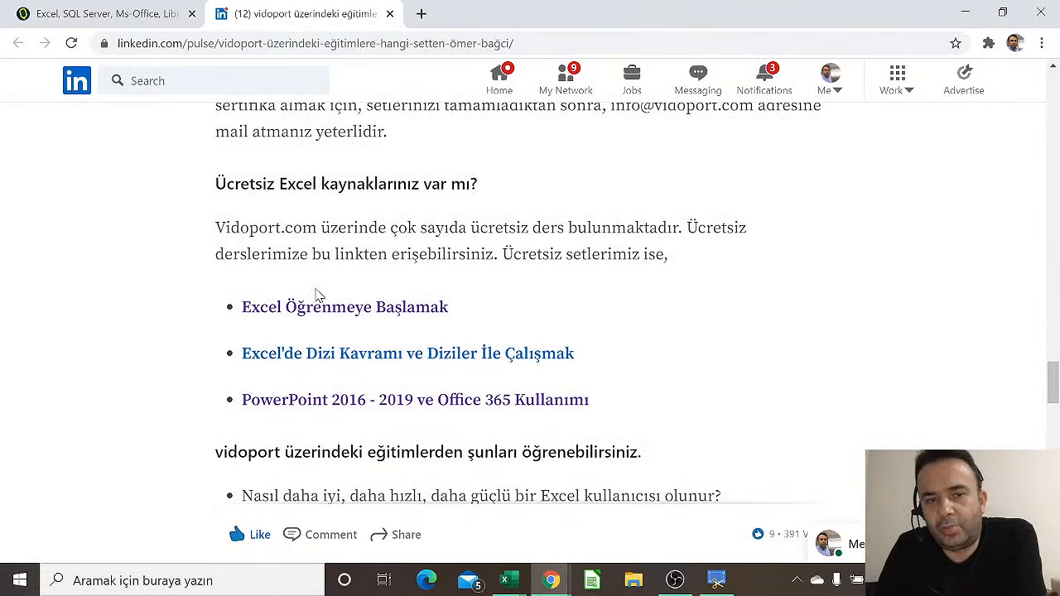
pyautogui.scroll(-4, 317, 307)
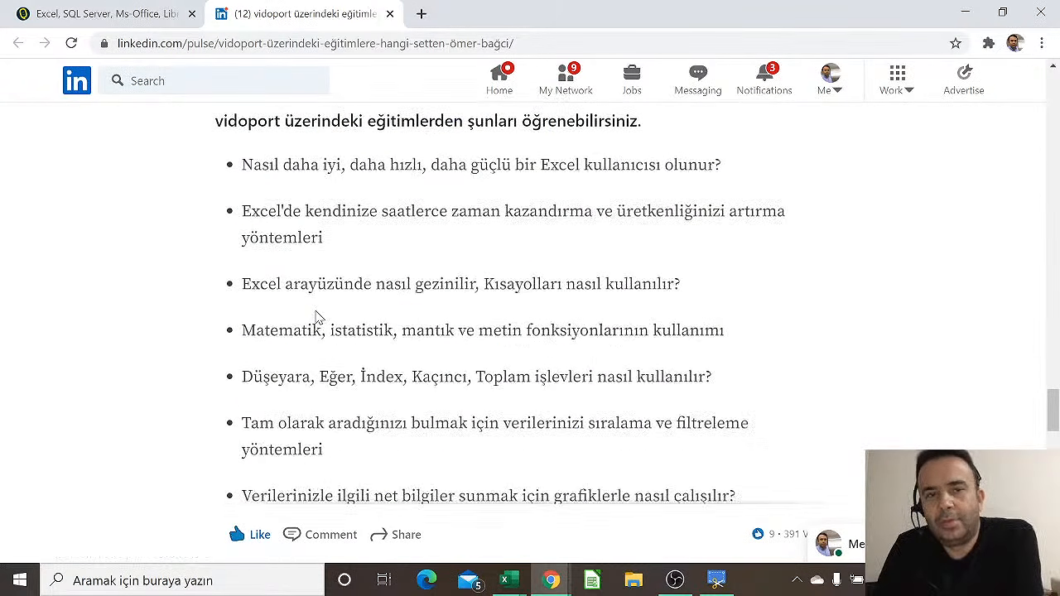
pyautogui.scroll(-4, 310, 162)
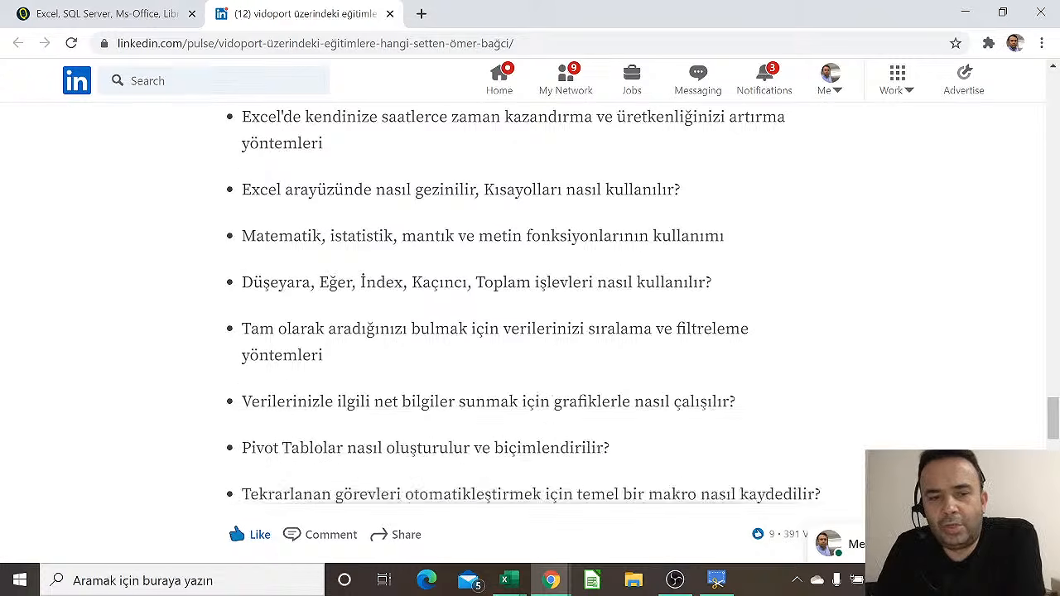
pyautogui.scroll(-2, 531, 364)
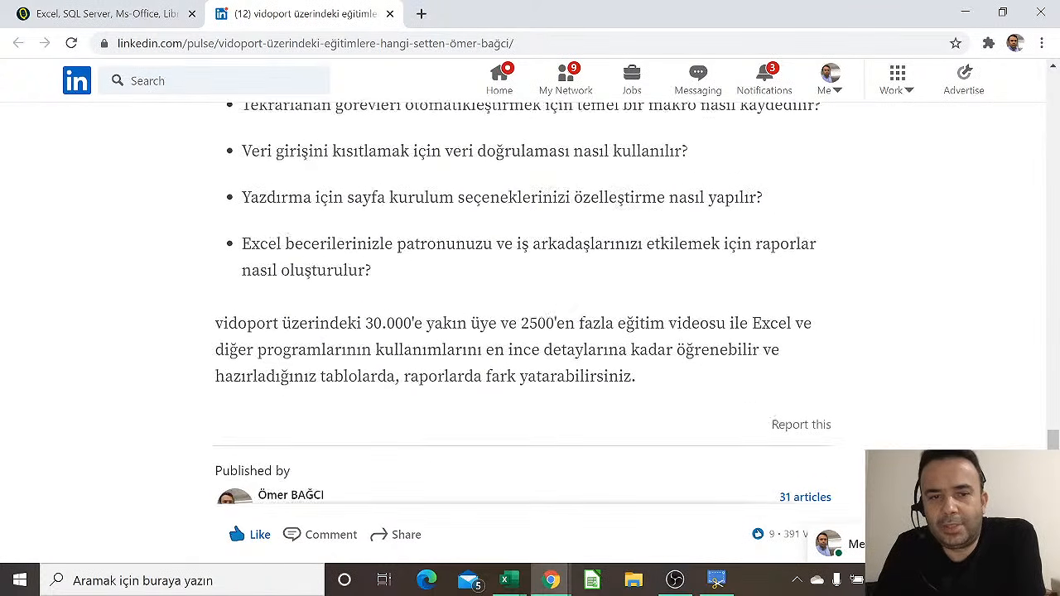
pyautogui.scroll(2, 530, 315)
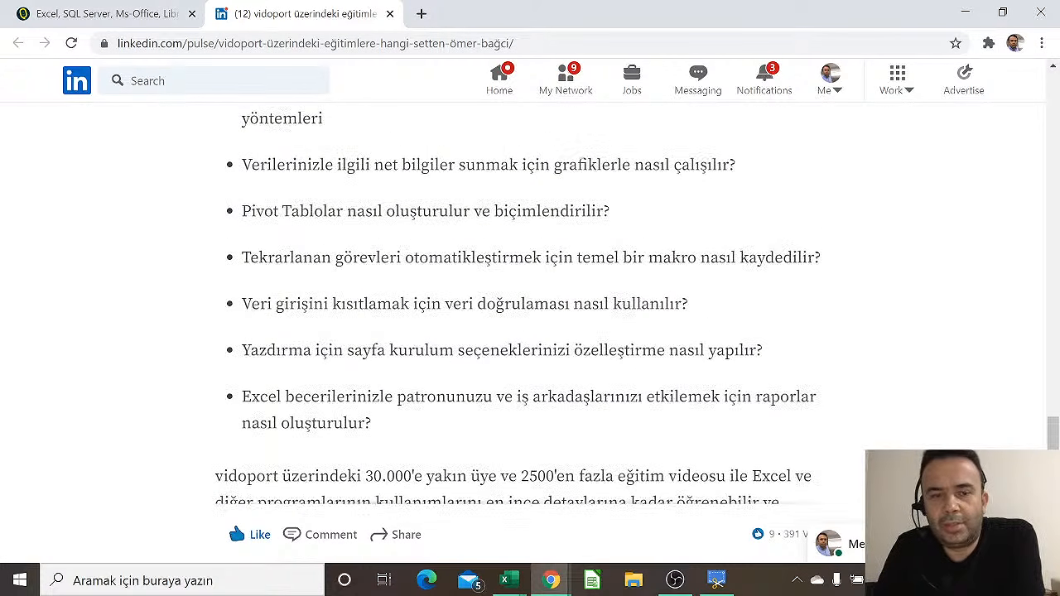
pyautogui.scroll(20, 531, 336)
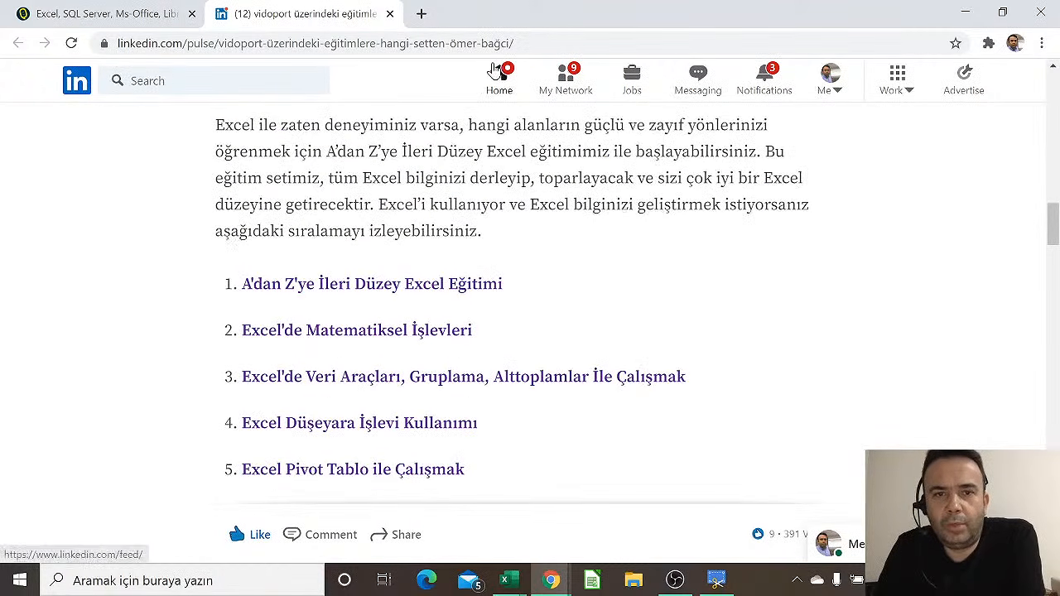
pyautogui.click(499, 81)
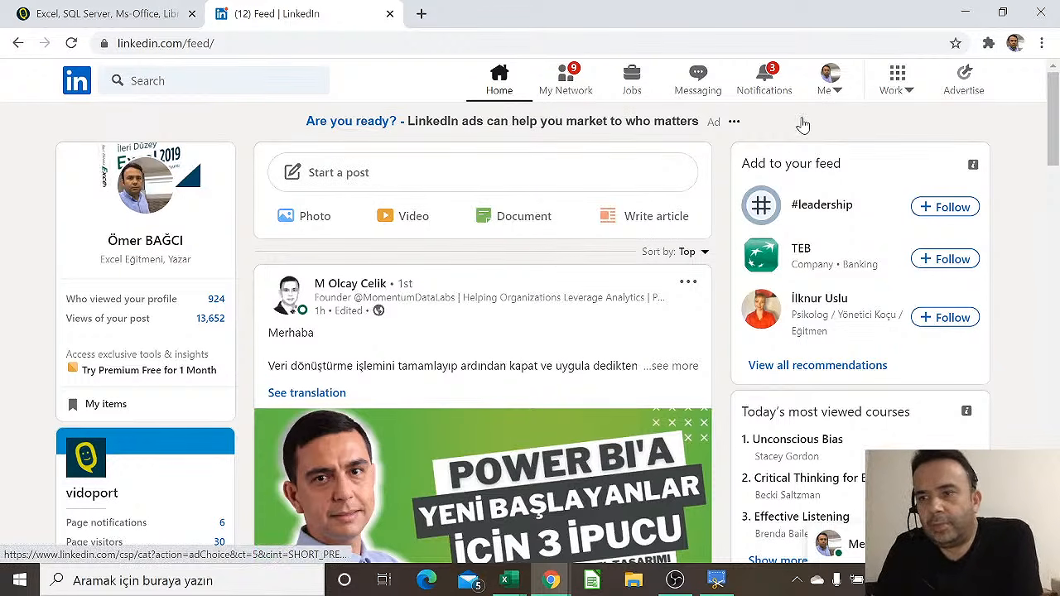
pyautogui.scroll(-1, 681, 151)
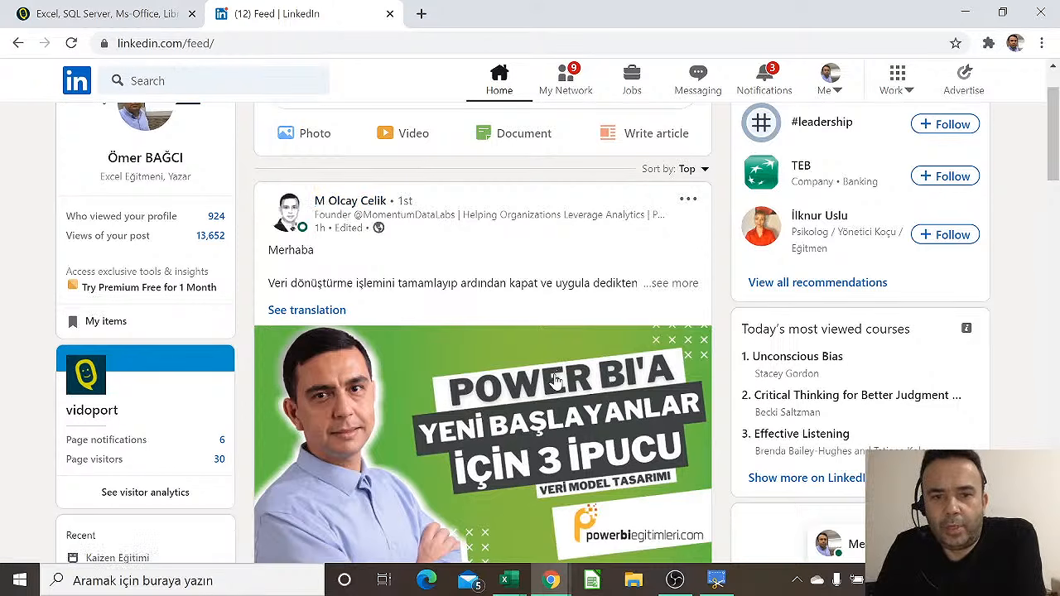
pyautogui.scroll(-2, 557, 380)
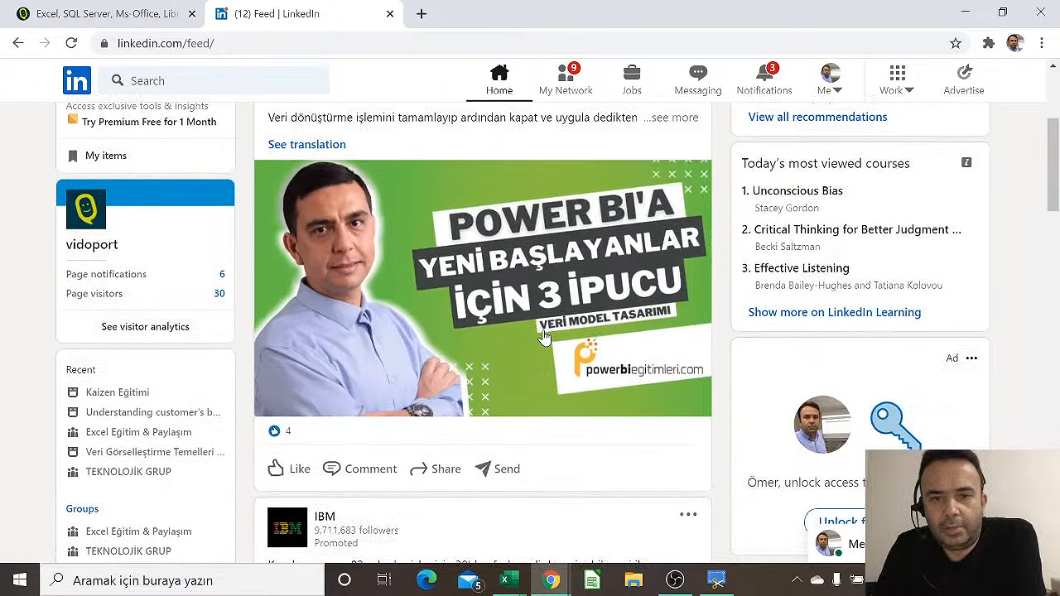
pyautogui.scroll(3, 542, 331)
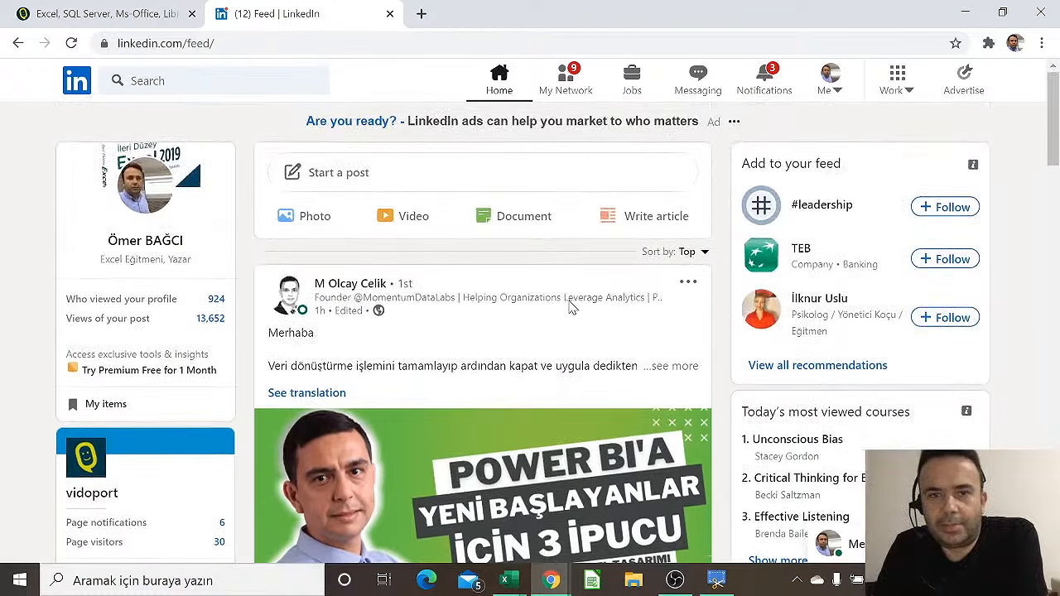
# Switch to the vidoport.com tab and open Son Eklenen Dersler from the footer
pyautogui.click(137, 15)
pyautogui.scroll(15, 290, 191)
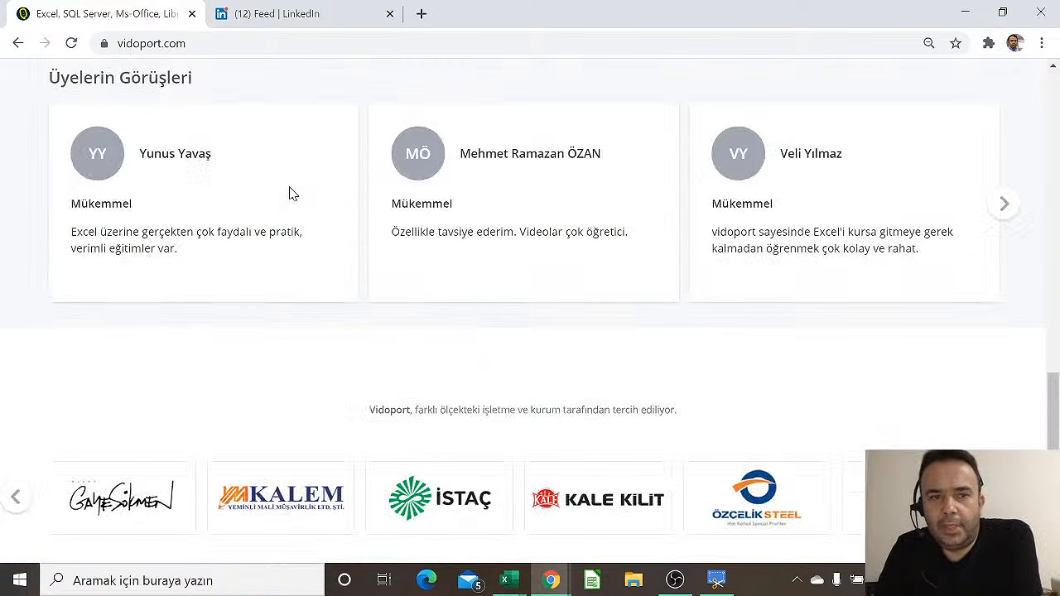
pyautogui.scroll(15, 289, 186)
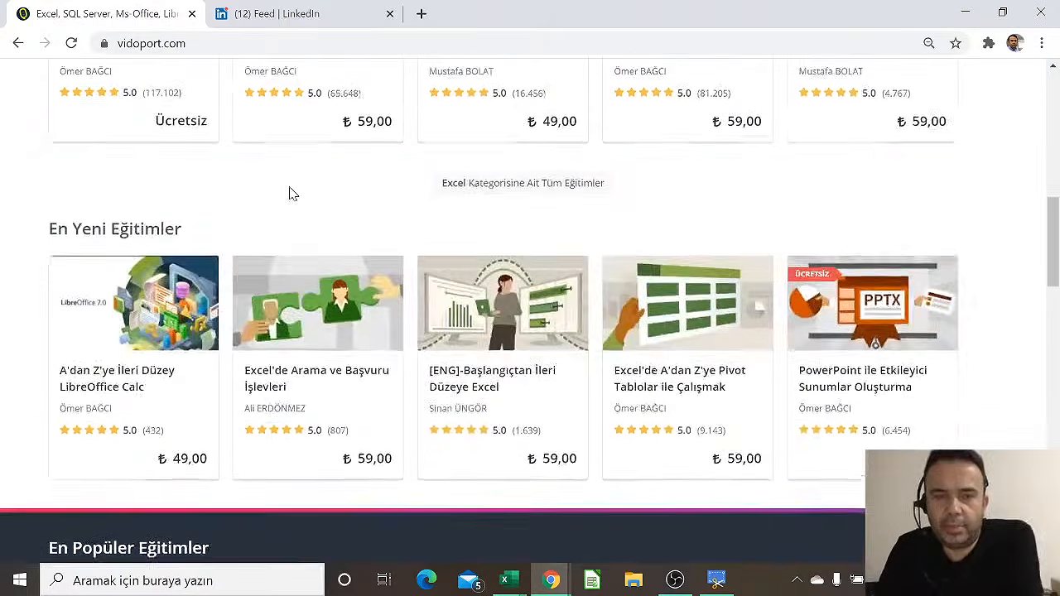
pyautogui.scroll(-2, 289, 186)
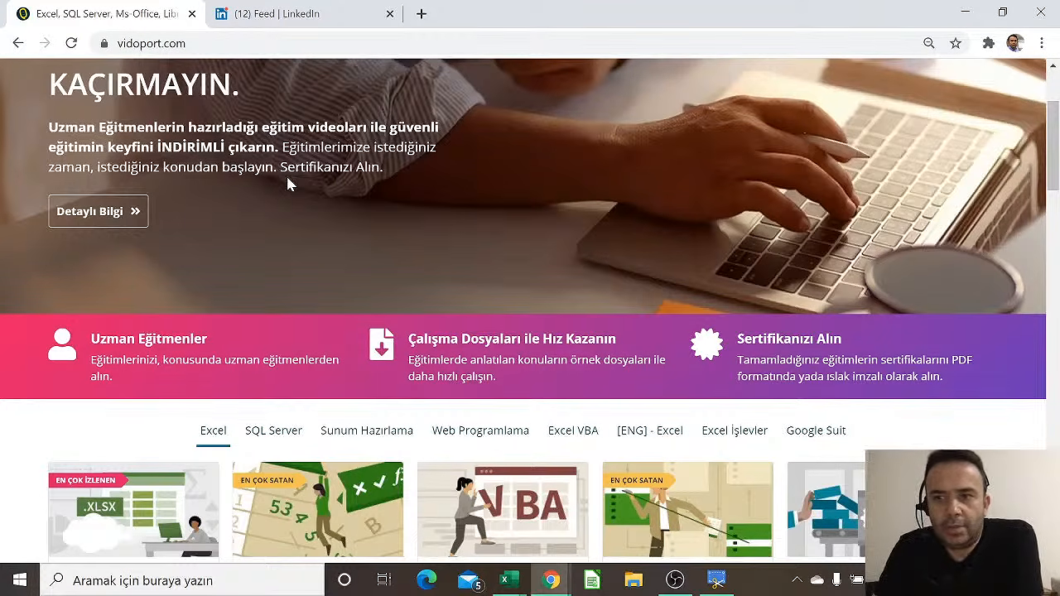
pyautogui.scroll(-2, 235, 293)
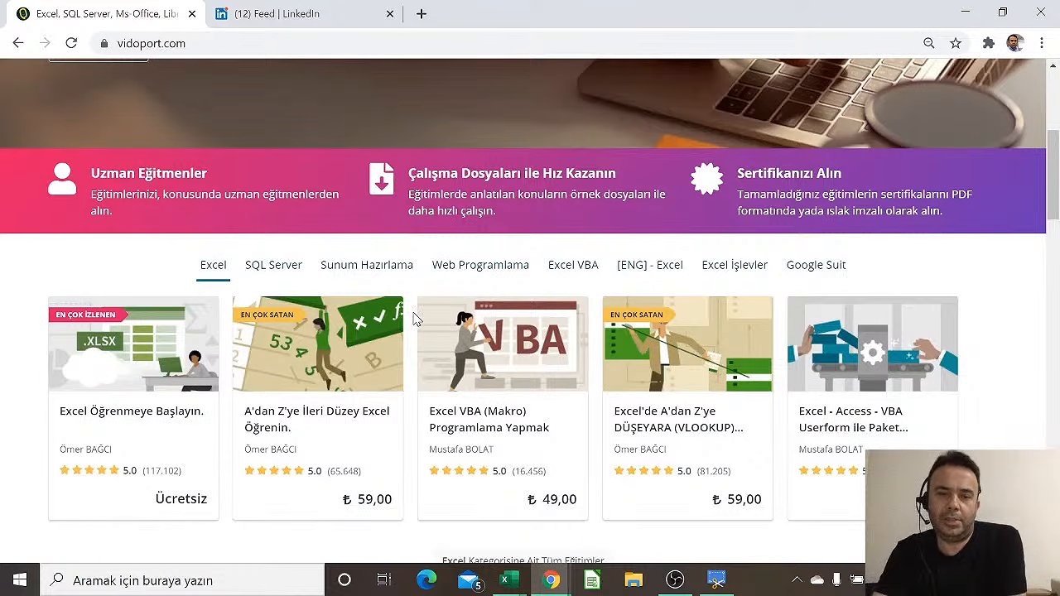
pyautogui.scroll(-15, 406, 321)
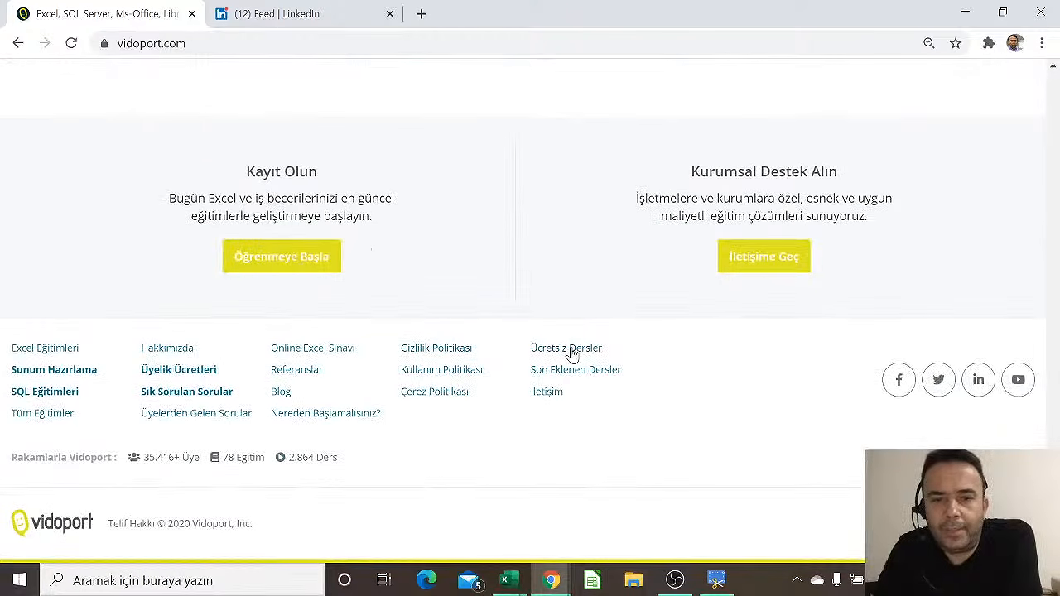
pyautogui.click(571, 374)
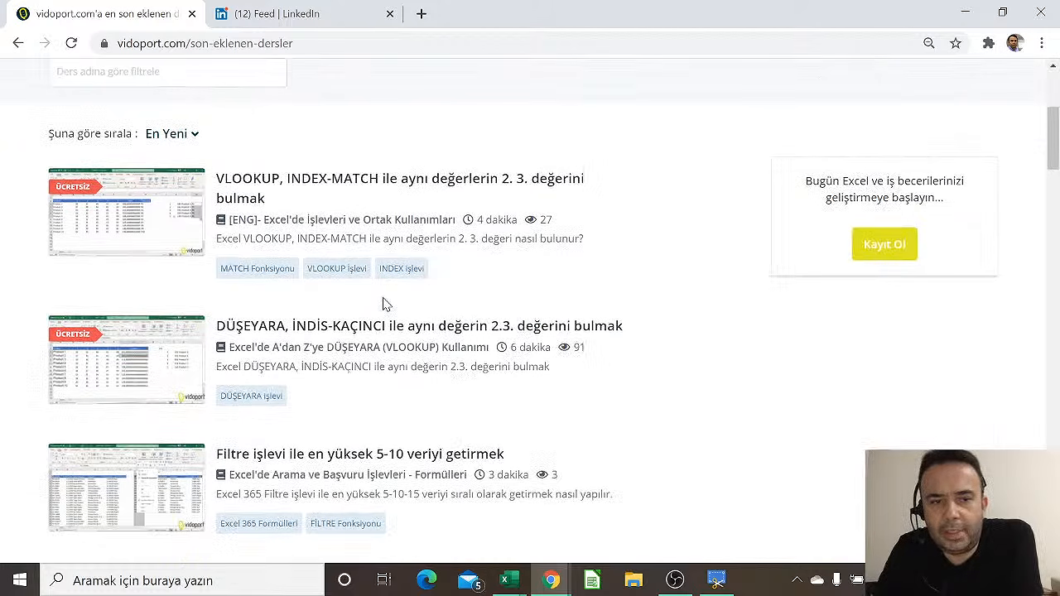
pyautogui.scroll(-2, 383, 304)
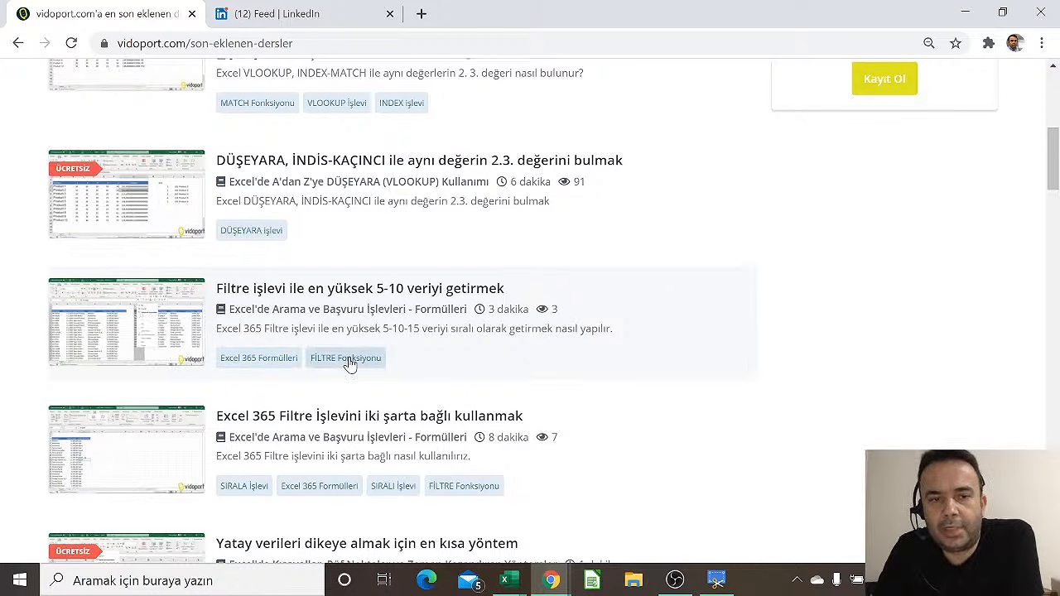
pyautogui.scroll(-4, 390, 307)
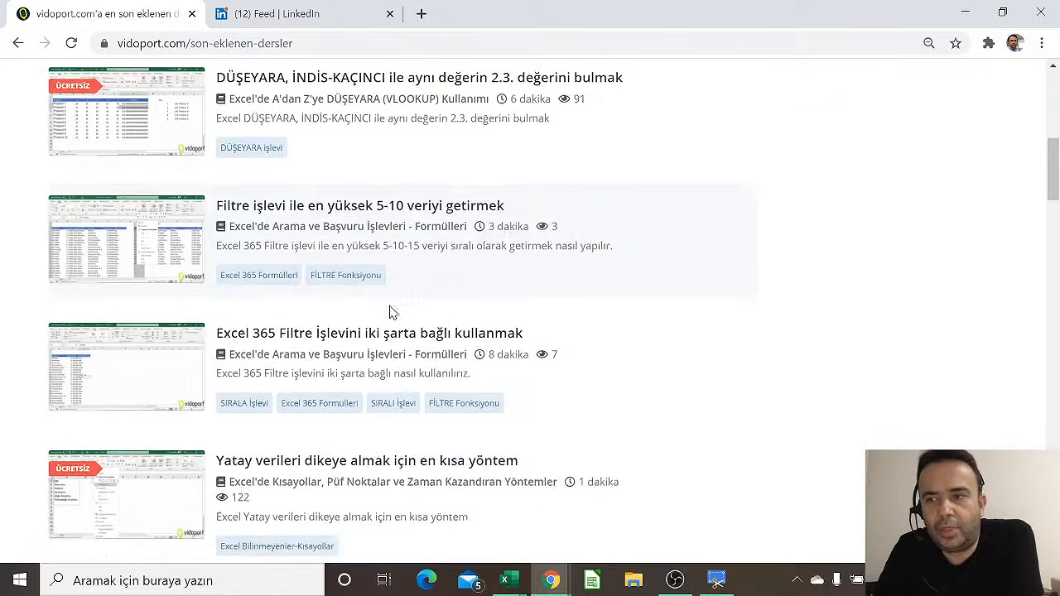
pyautogui.scroll(-3, 389, 299)
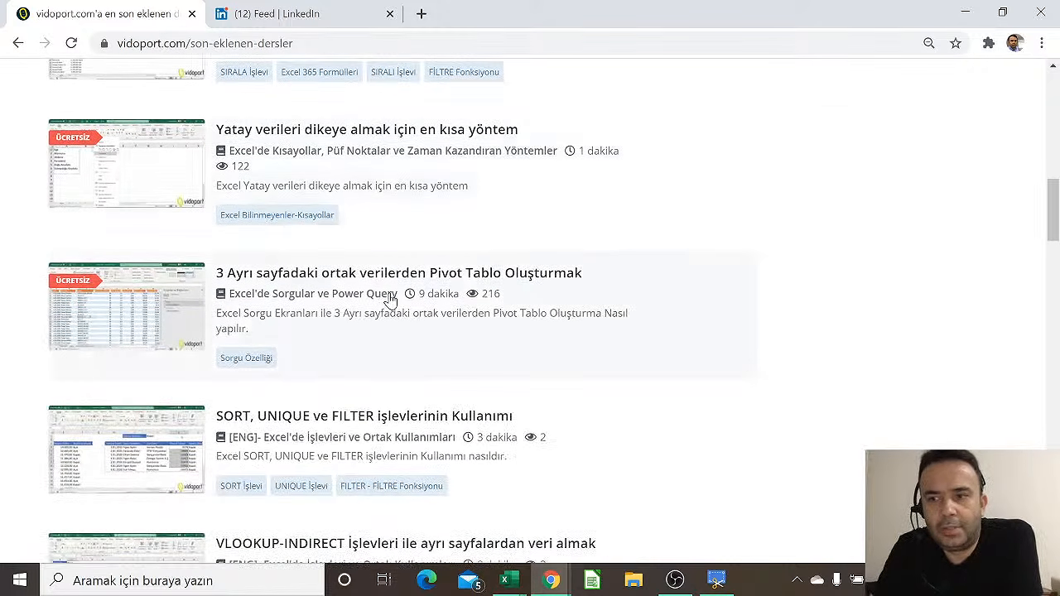
pyautogui.scroll(4, 385, 290)
pyautogui.scroll(8, 383, 284)
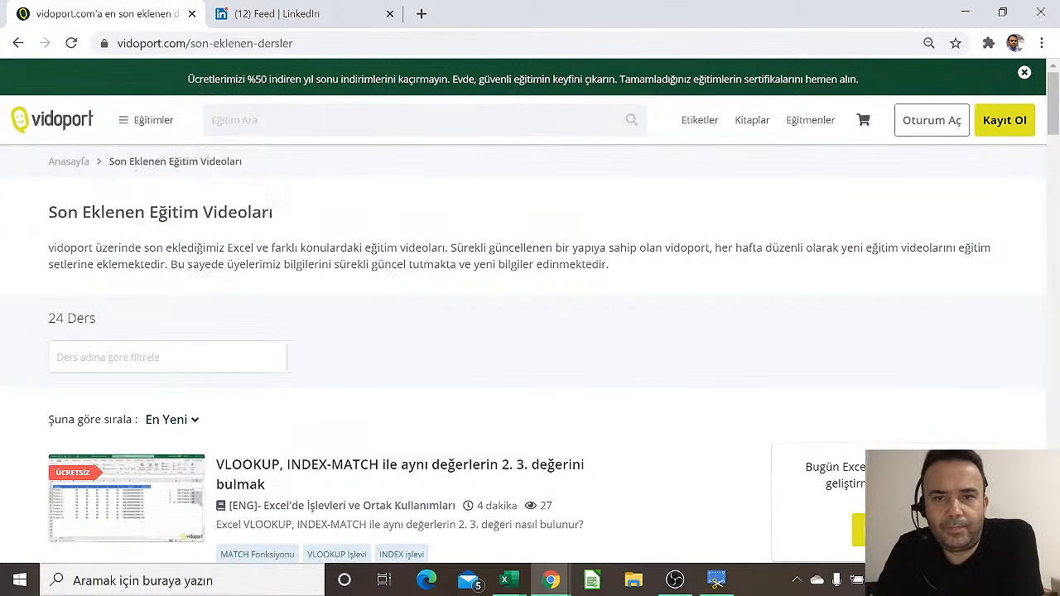
pyautogui.moveTo(150, 141)
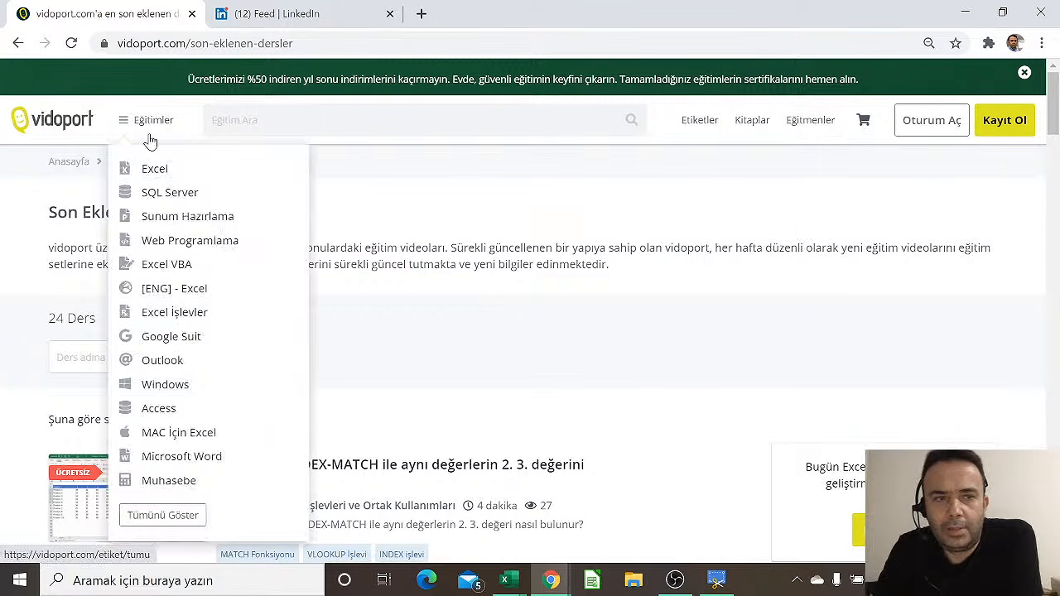
# Return home via the vidoport logo and scroll over the category course cards and back up
pyautogui.click(62, 122)
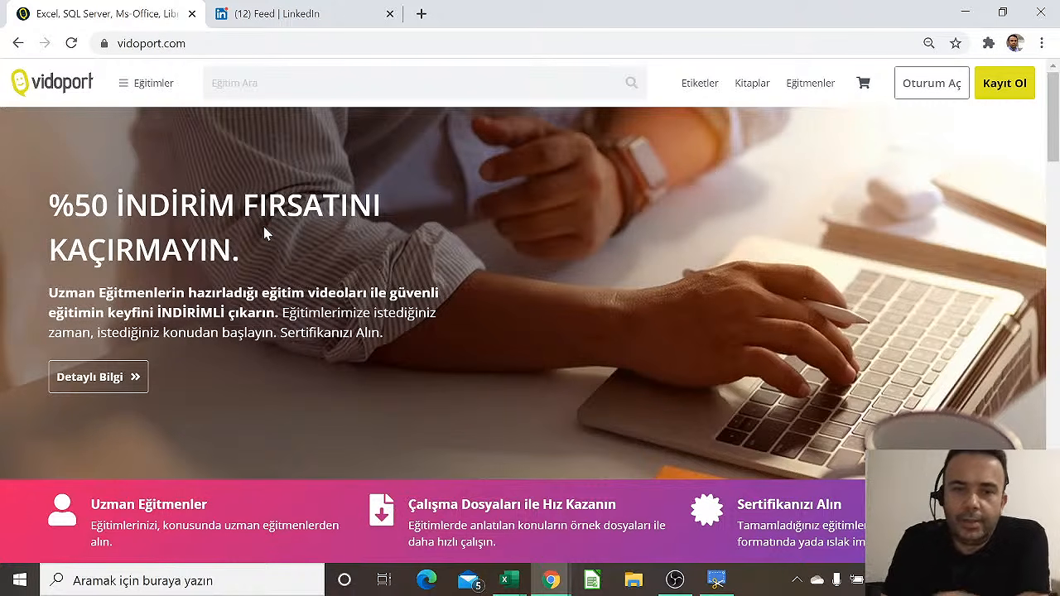
pyautogui.scroll(-5, 413, 289)
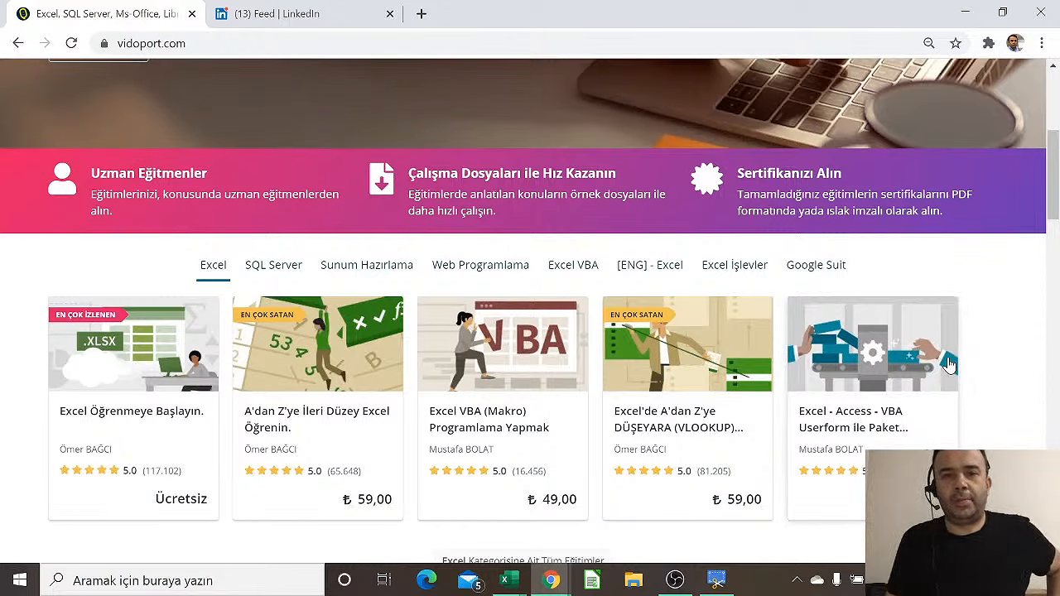
pyautogui.scroll(4, 980, 350)
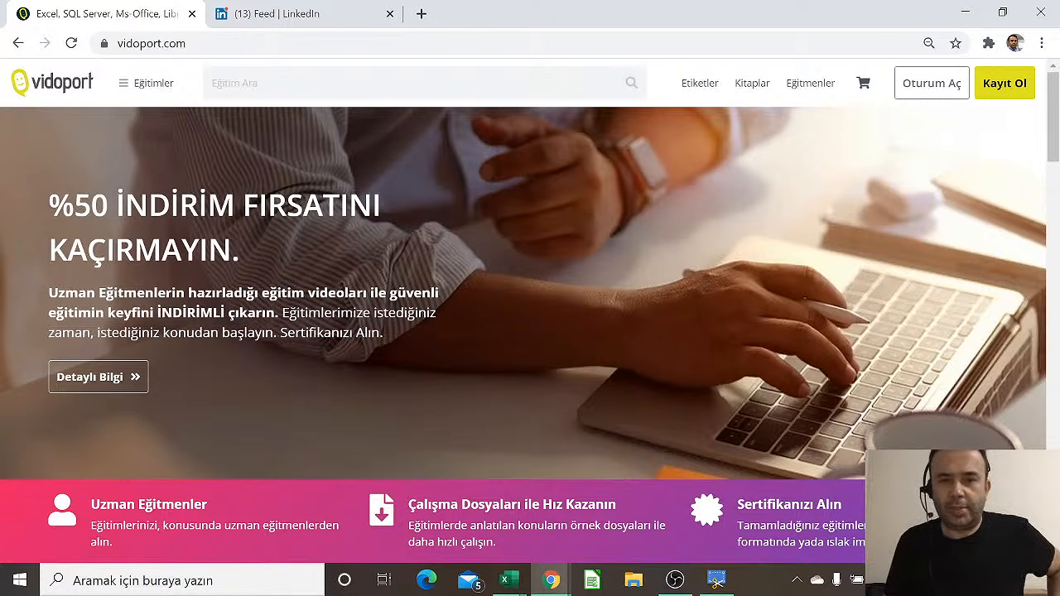
pyautogui.scroll(-3, 262, 307)
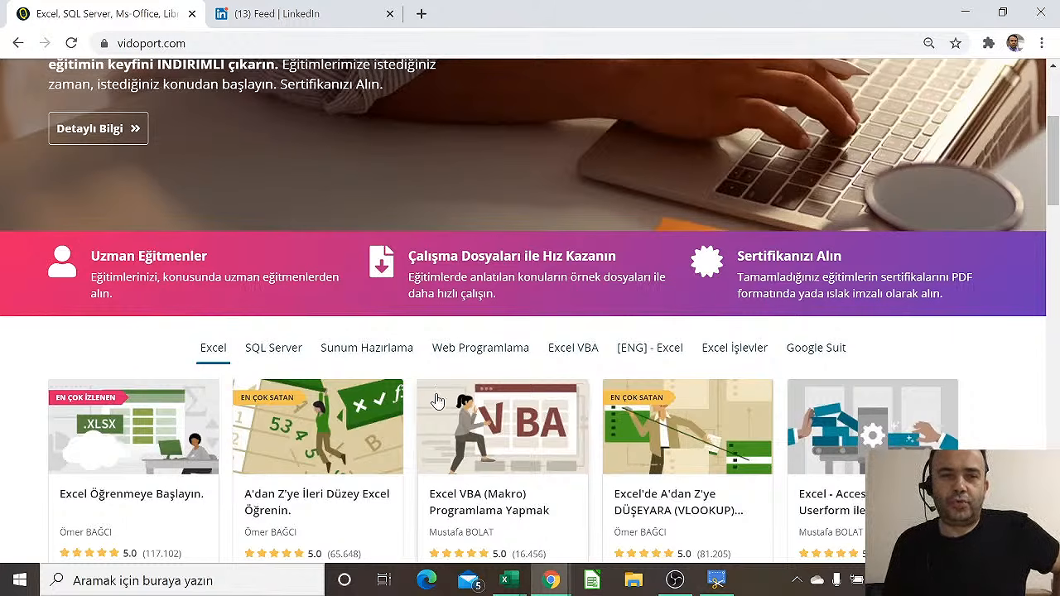
pyautogui.scroll(1, 290, 136)
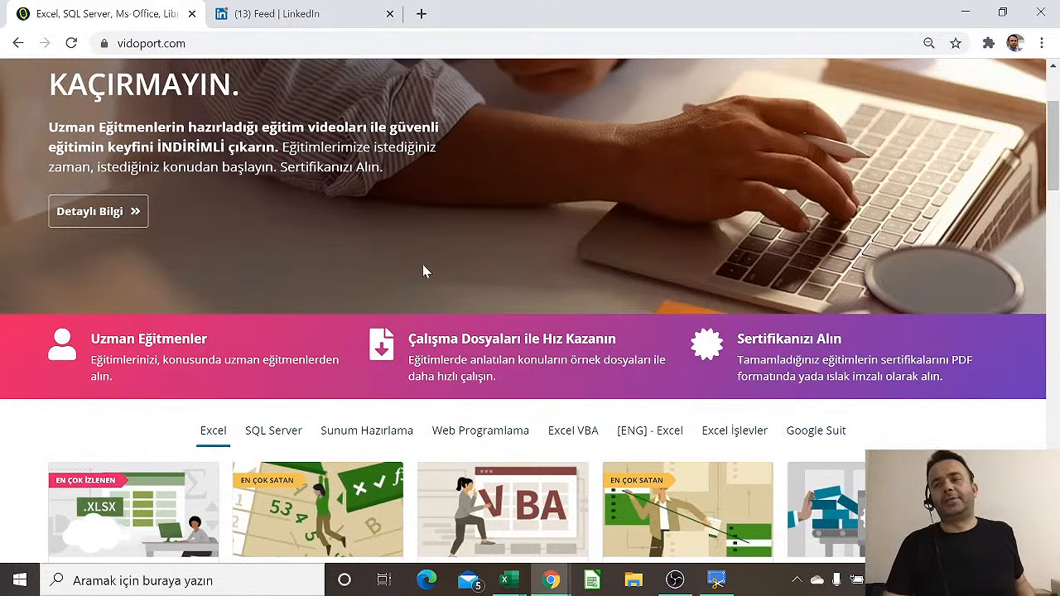
pyautogui.scroll(2, 429, 276)
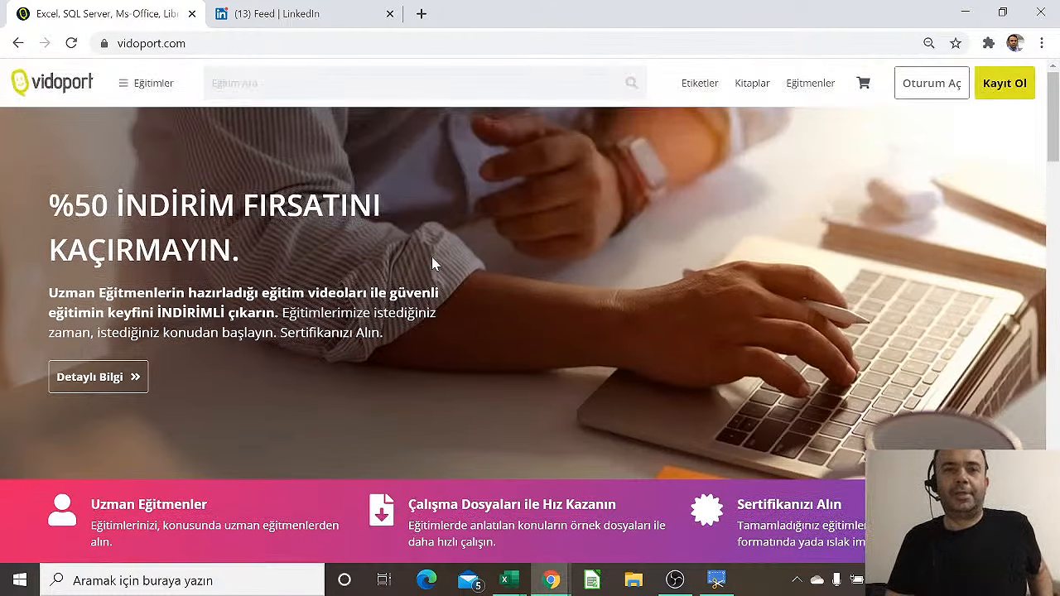